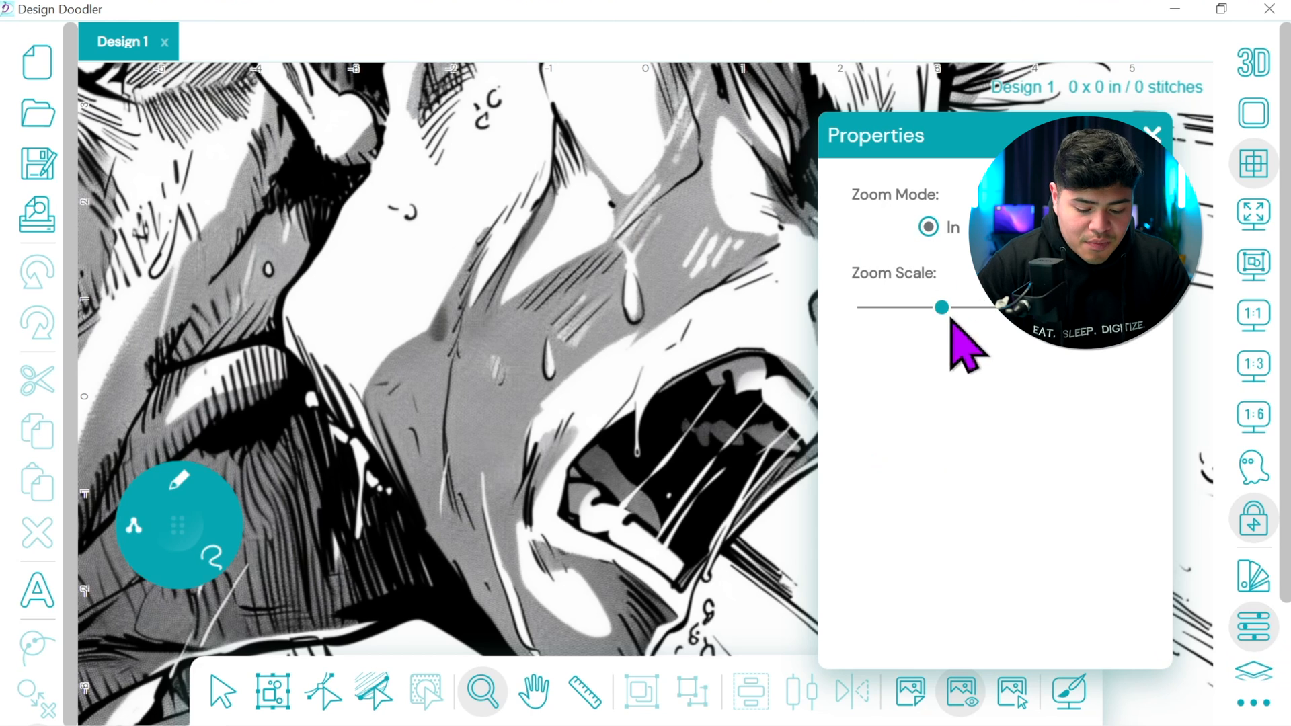
Close the zoom settings and select the black-and-white reference image on the canvas
drag(941, 308, 891, 323)
click(1153, 134)
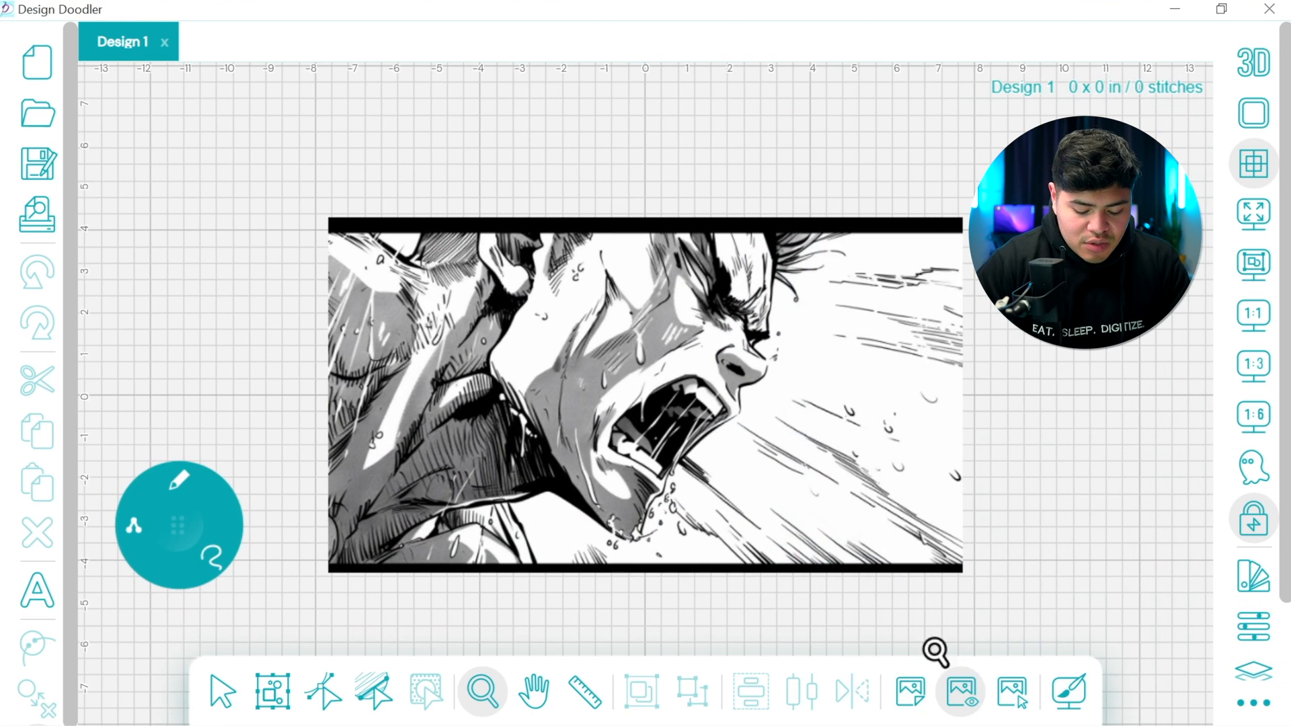
click(1012, 691)
click(881, 531)
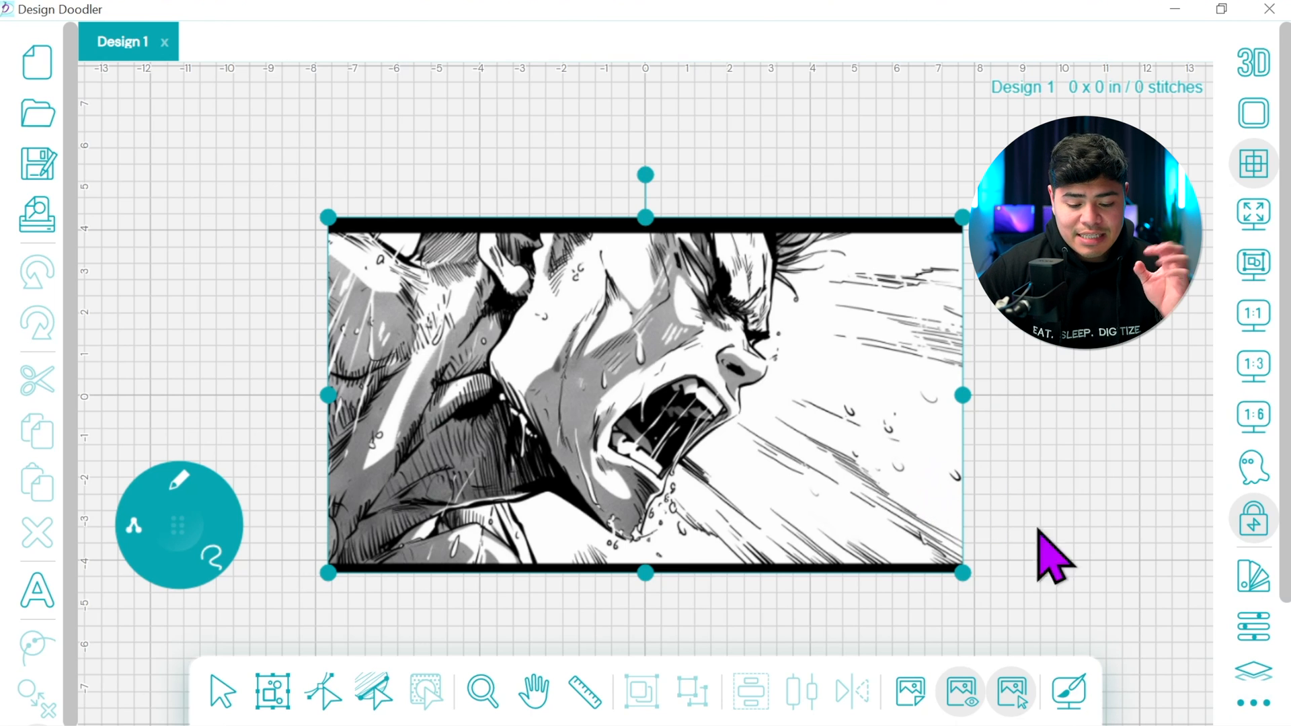
Set the measurement units to Imperial in the general settings and close them
click(1251, 703)
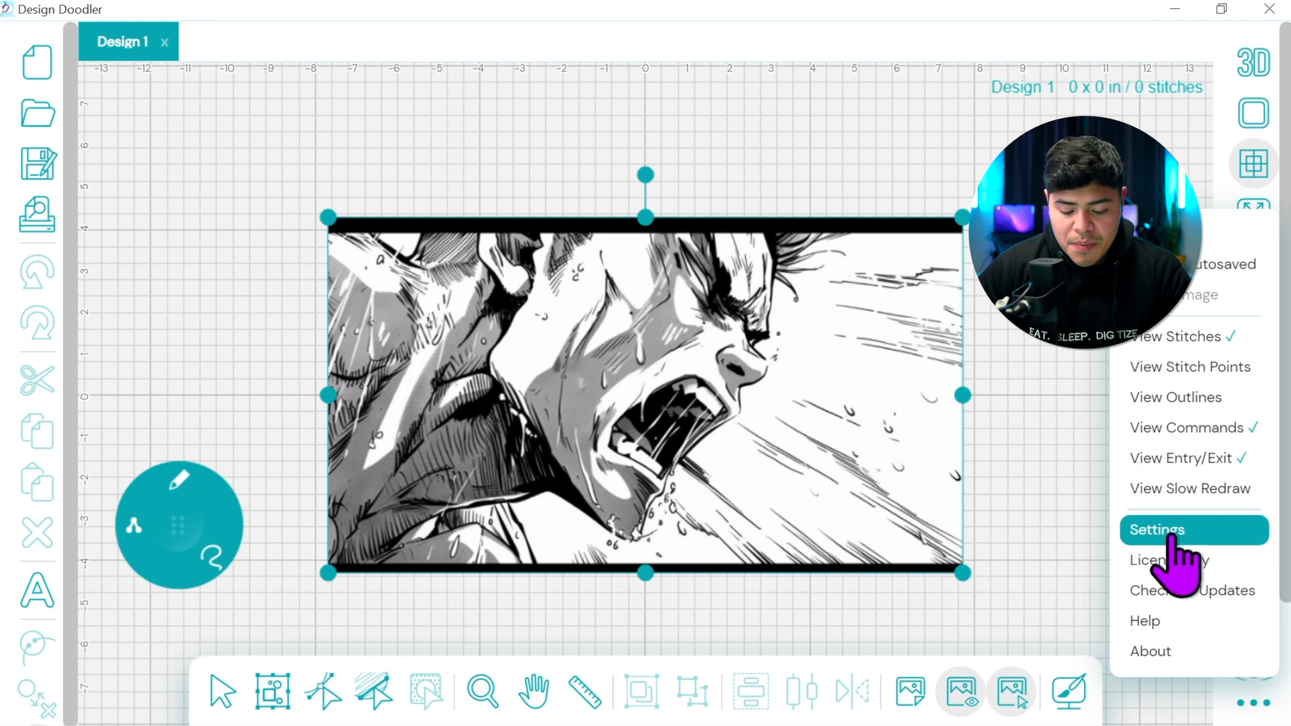
click(1065, 533)
click(736, 244)
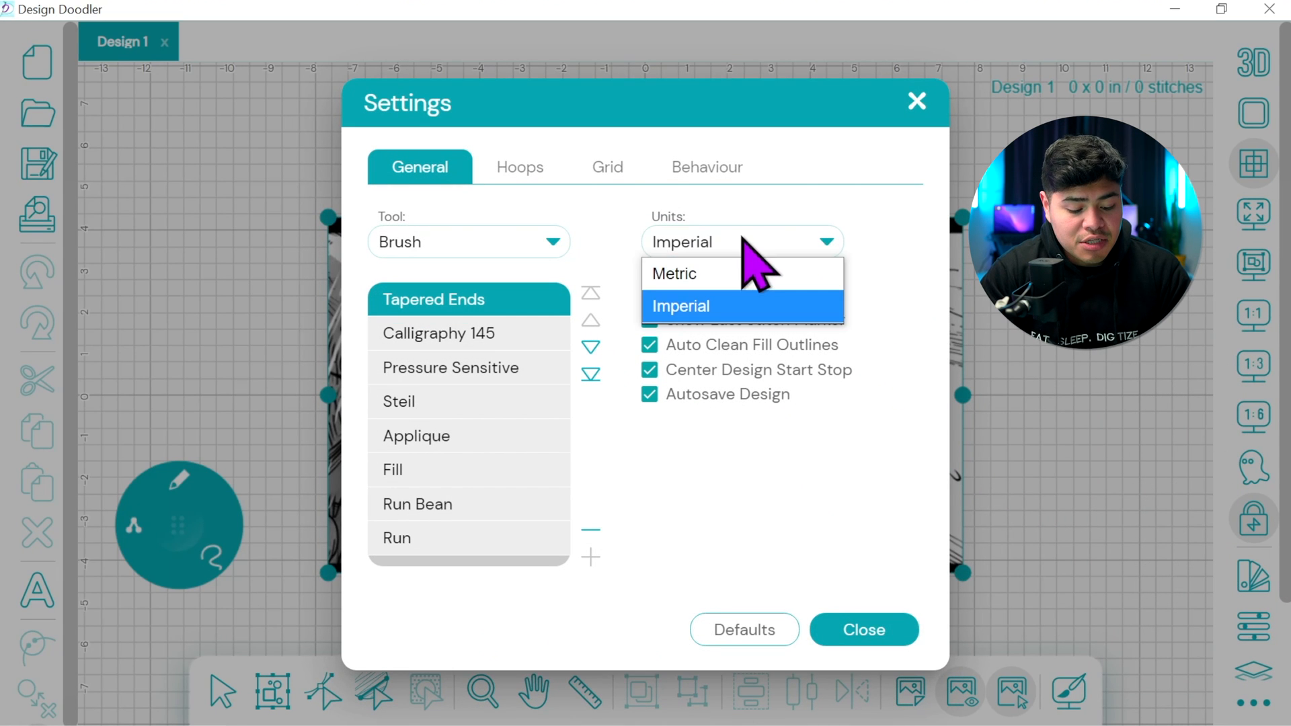
click(738, 307)
click(916, 101)
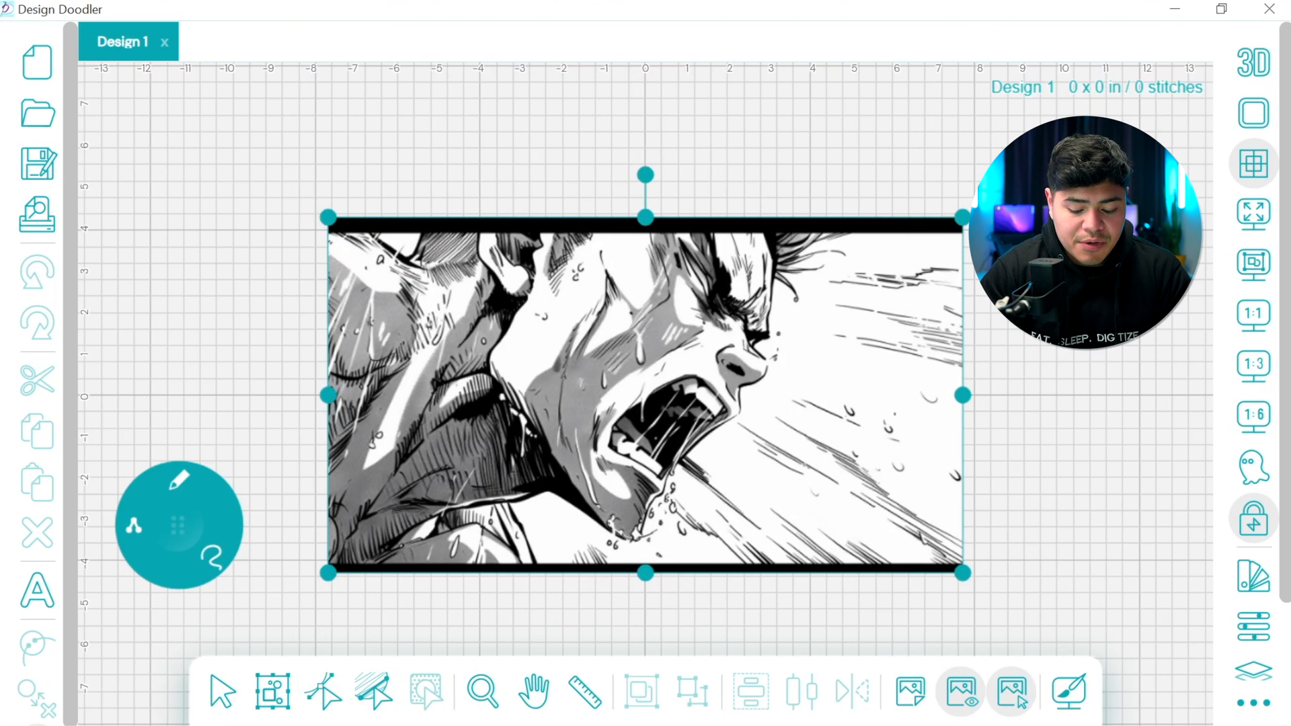
Set the reference image's width to 7 in with its aspect ratio maintained, and move it down to centre it vertically on the zero line
click(1255, 626)
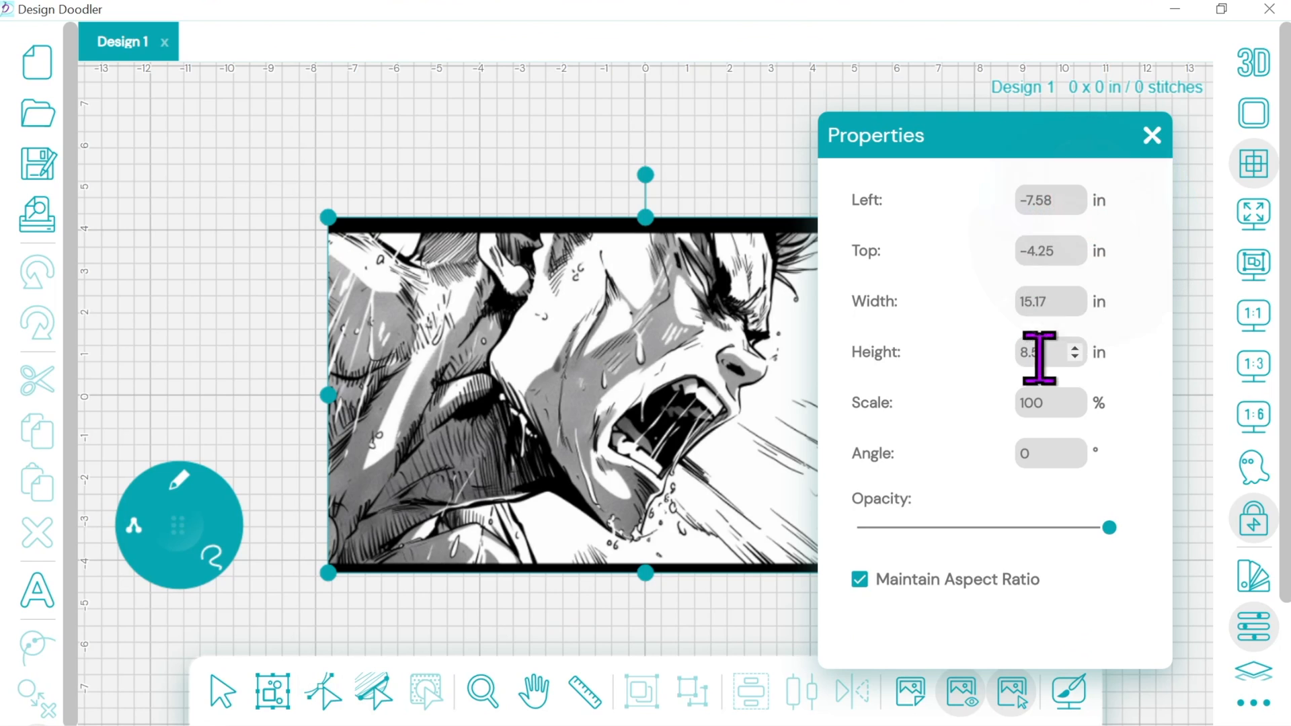
double_click(1051, 301)
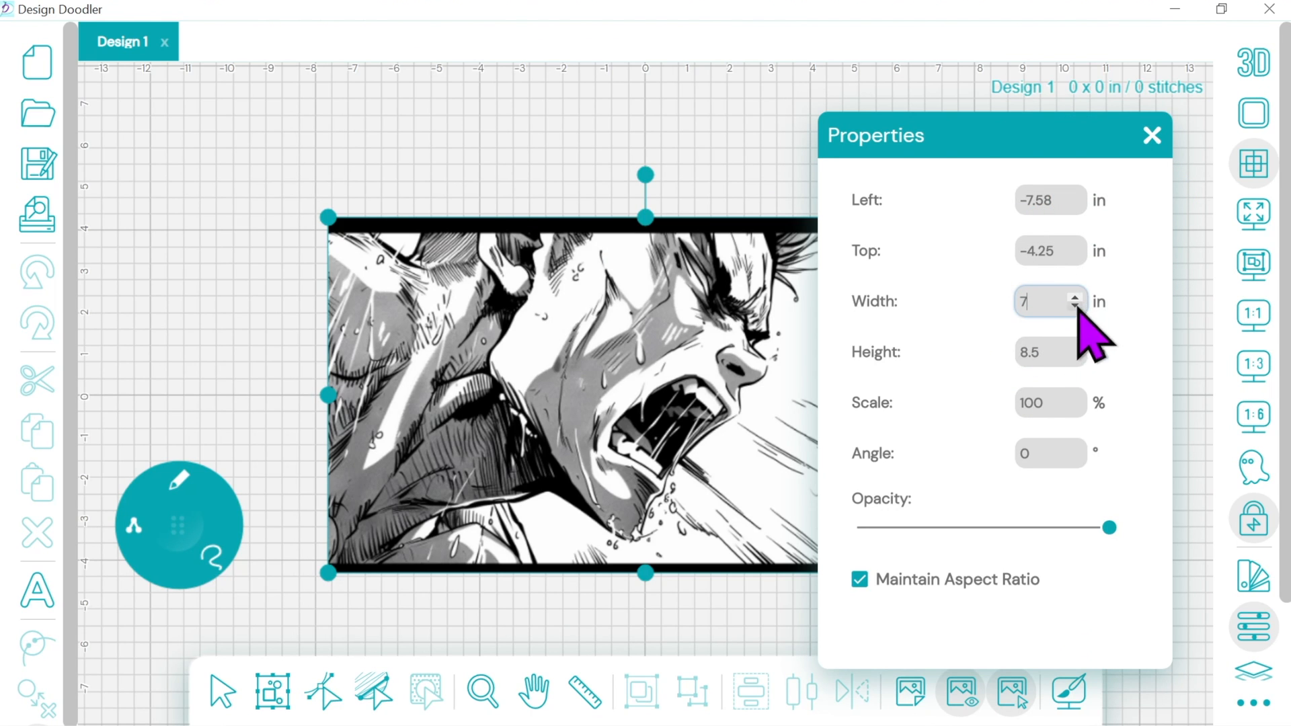
key(Return)
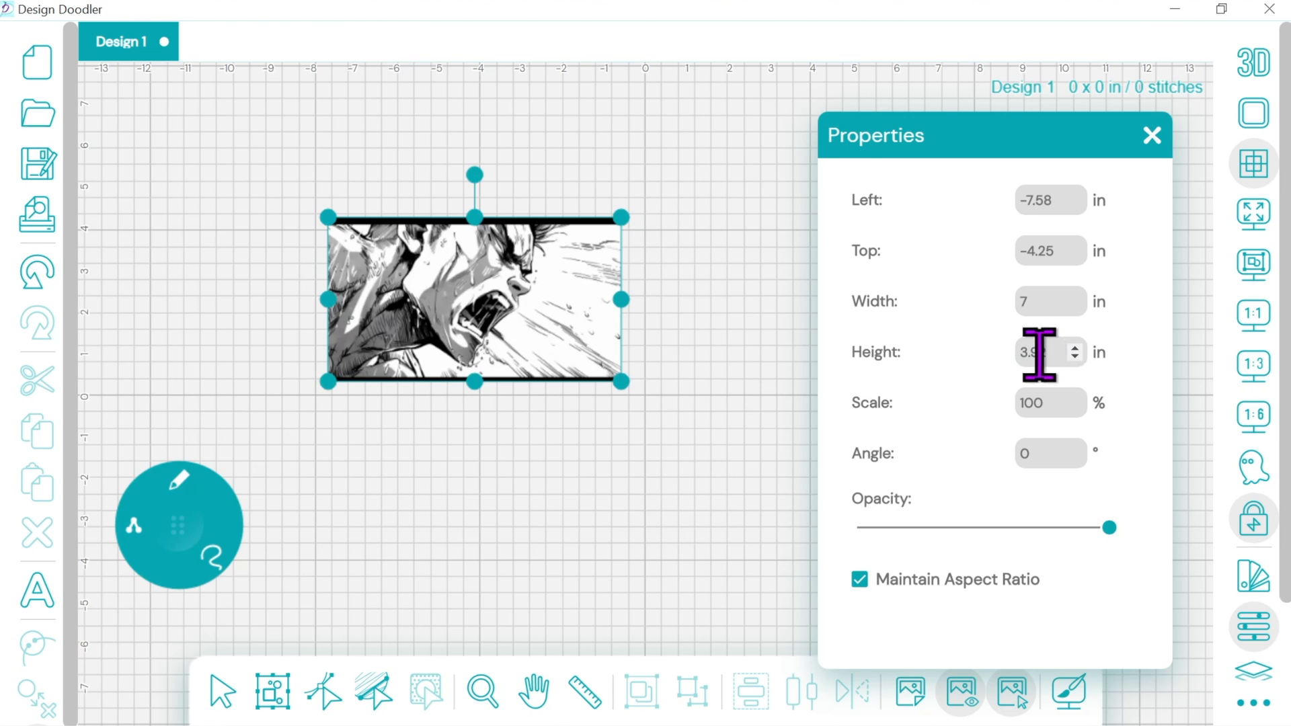
click(1151, 137)
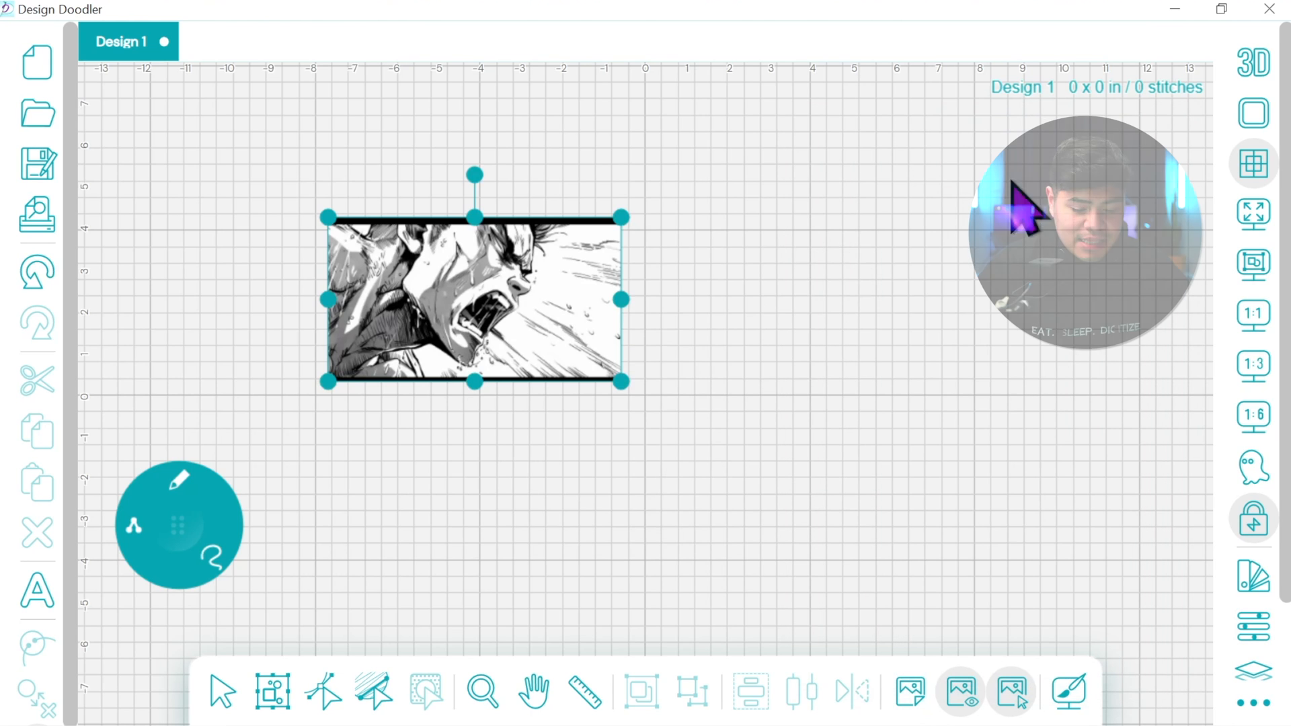
drag(556, 343, 560, 427)
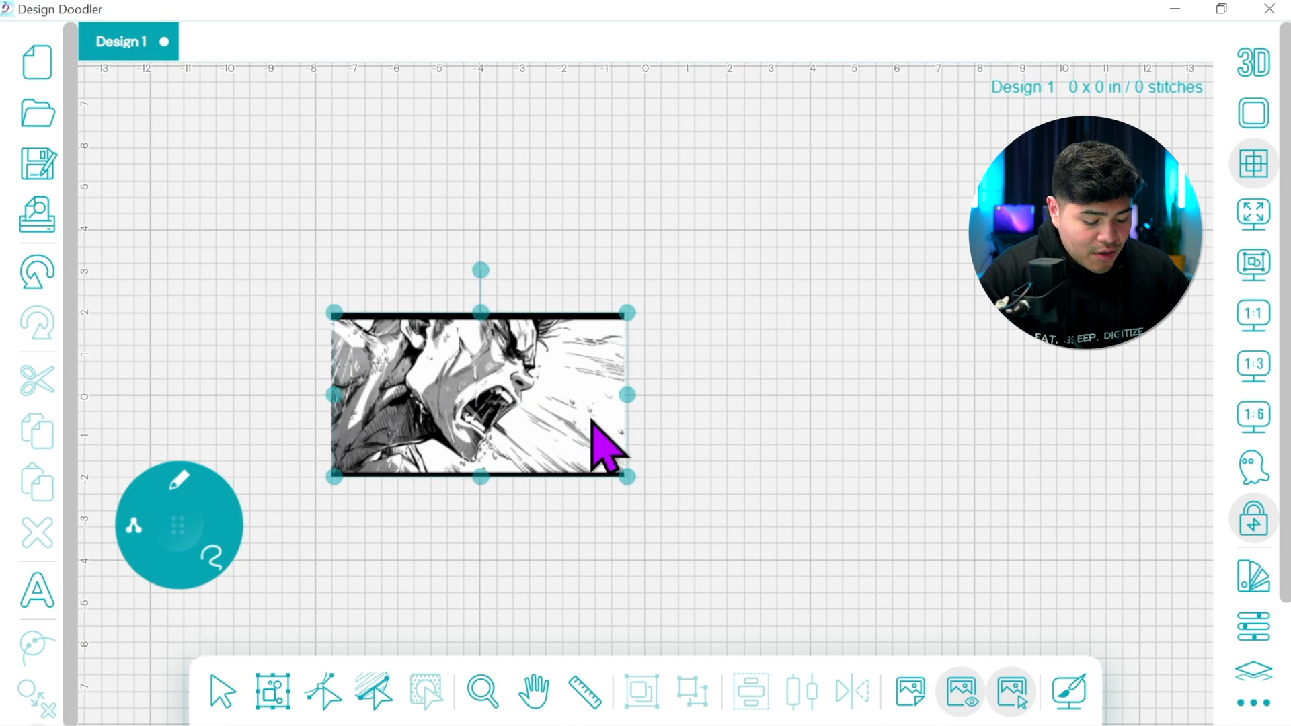
click(658, 437)
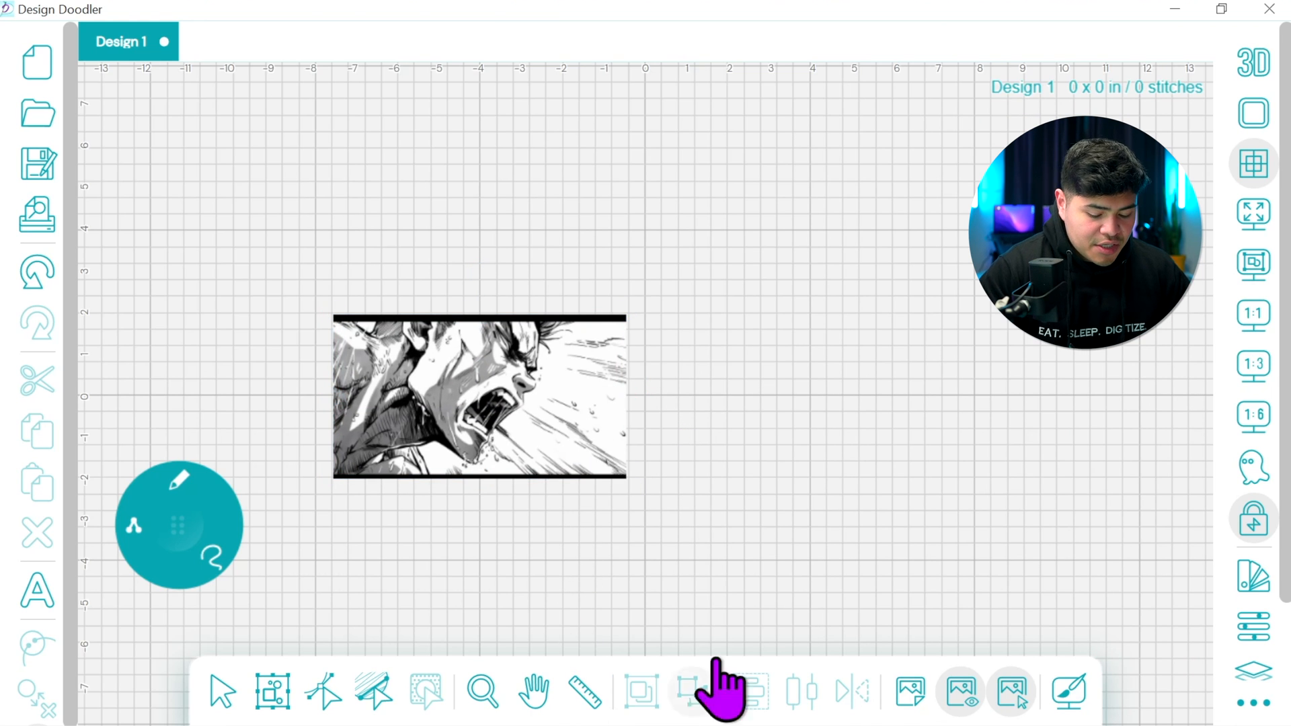
Move the tool wheel up beside the reference image and choose the square shape for the brush
click(1255, 367)
click(1255, 366)
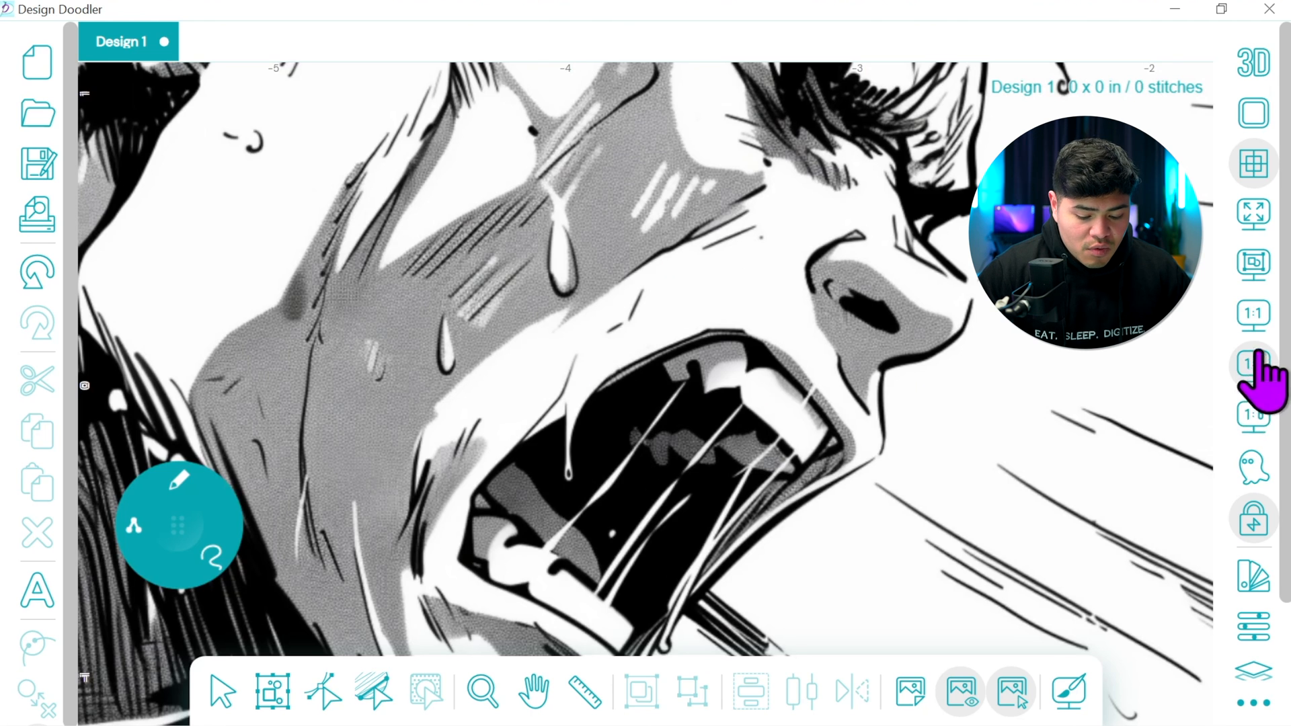
click(1256, 417)
click(1256, 323)
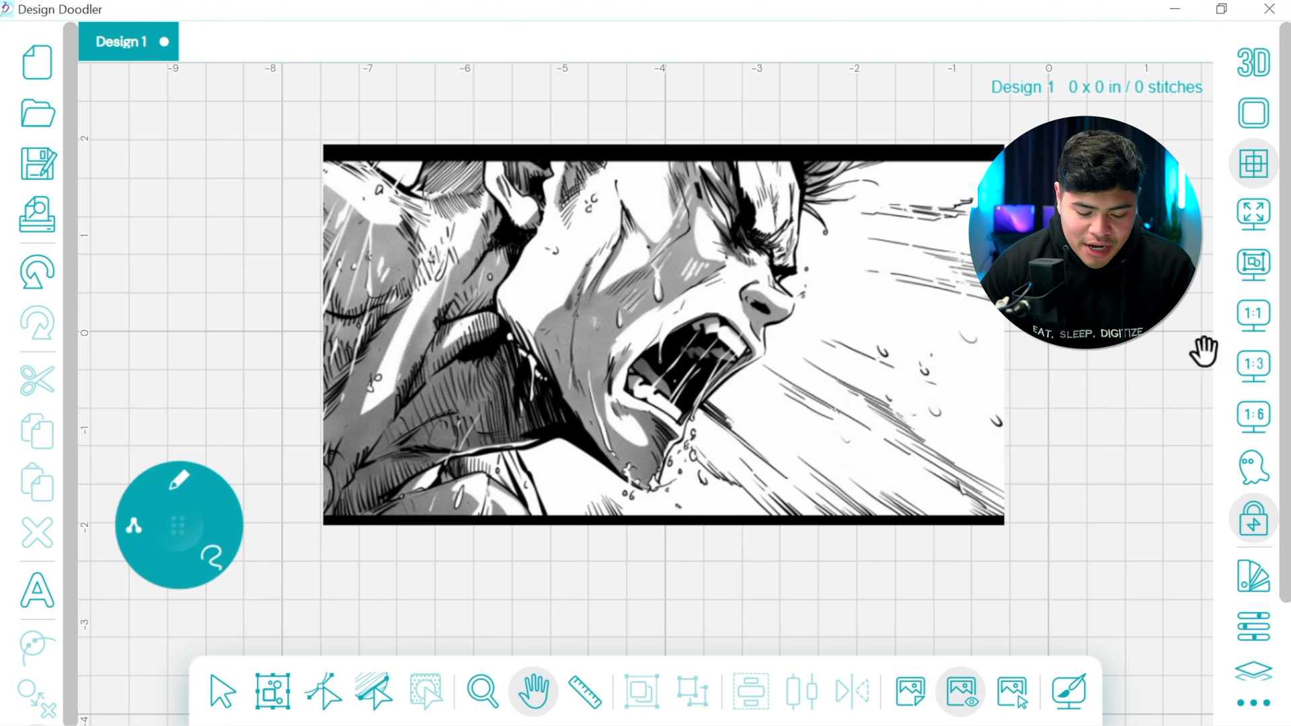
click(176, 487)
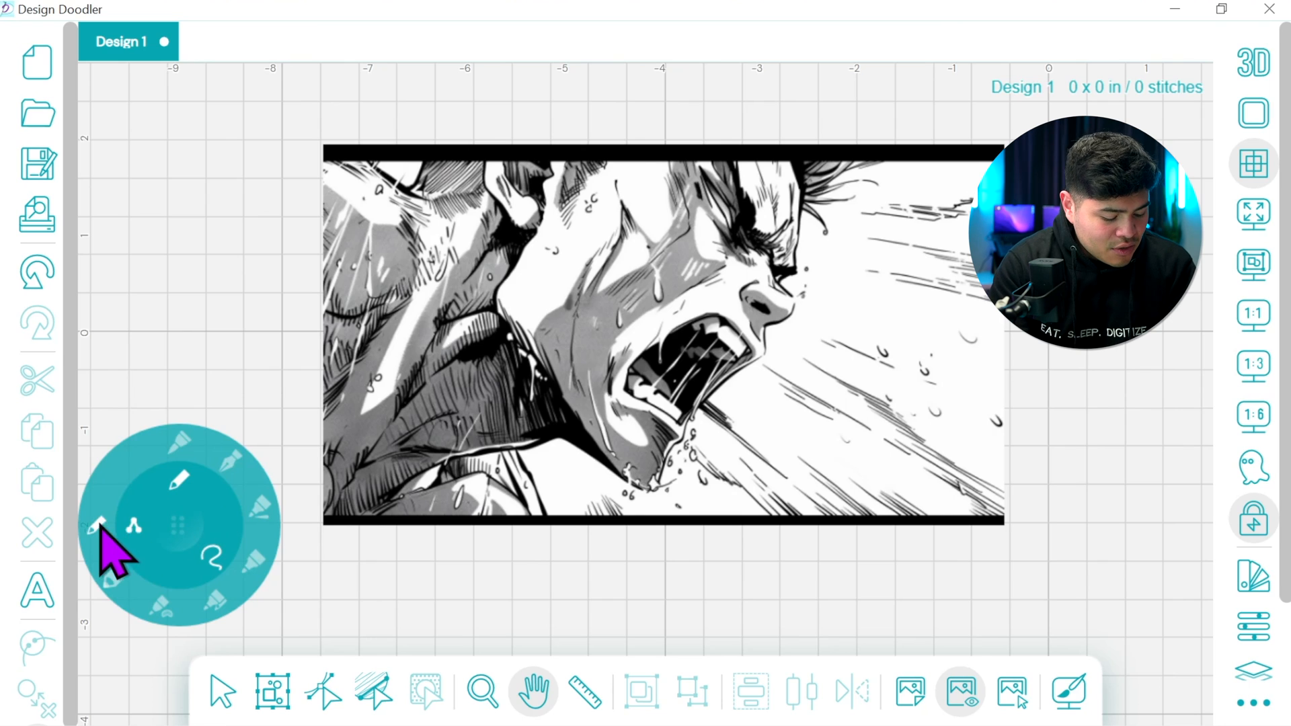
click(134, 527)
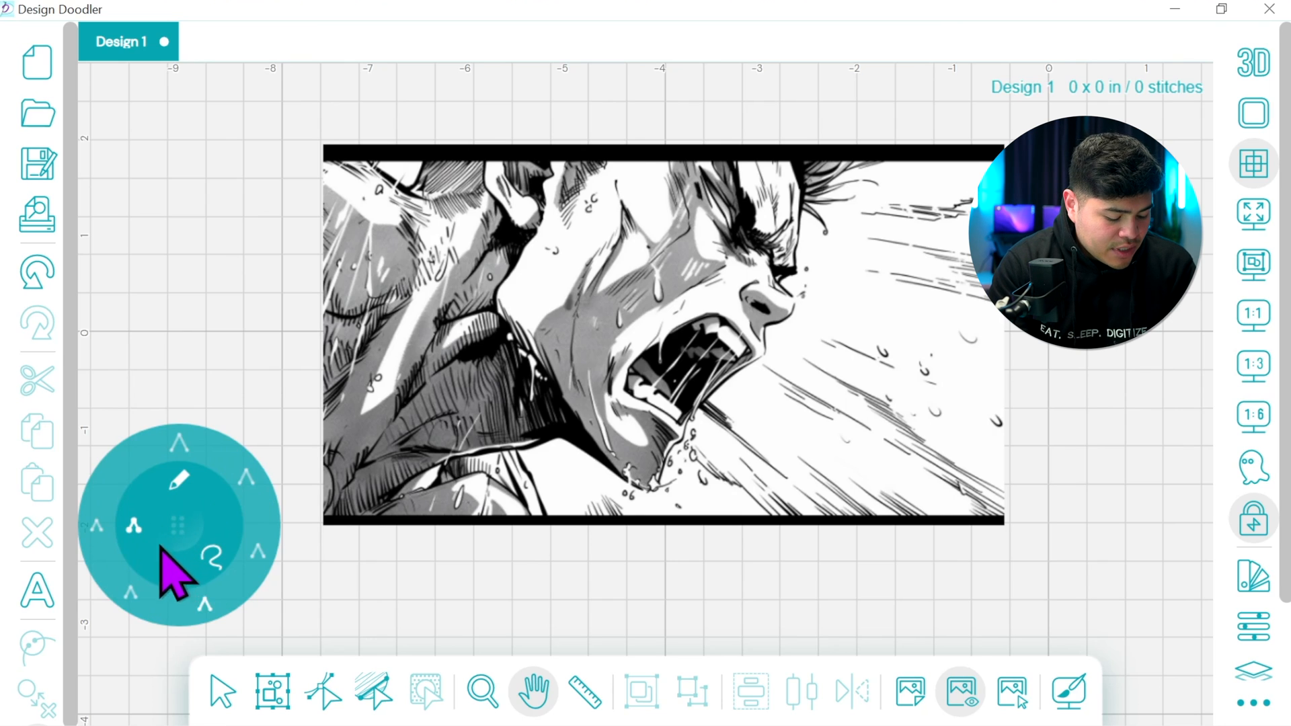
click(215, 558)
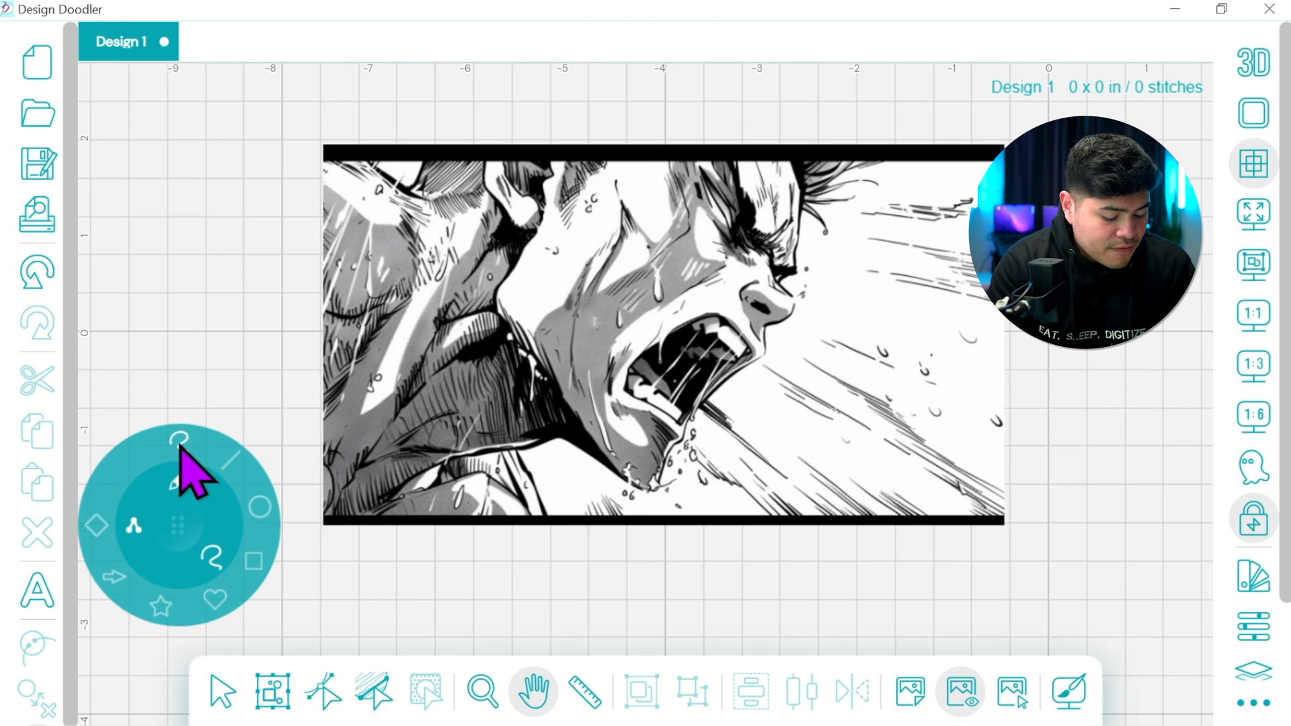
drag(195, 497, 199, 170)
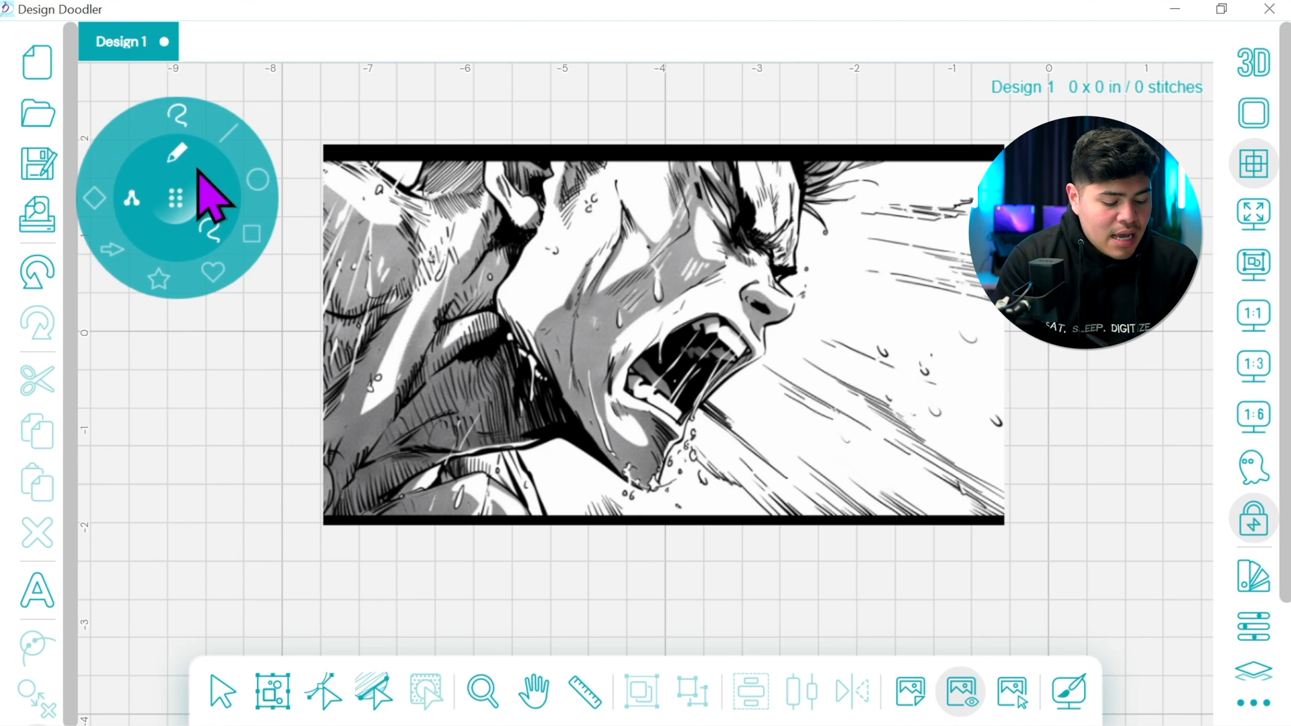
click(254, 232)
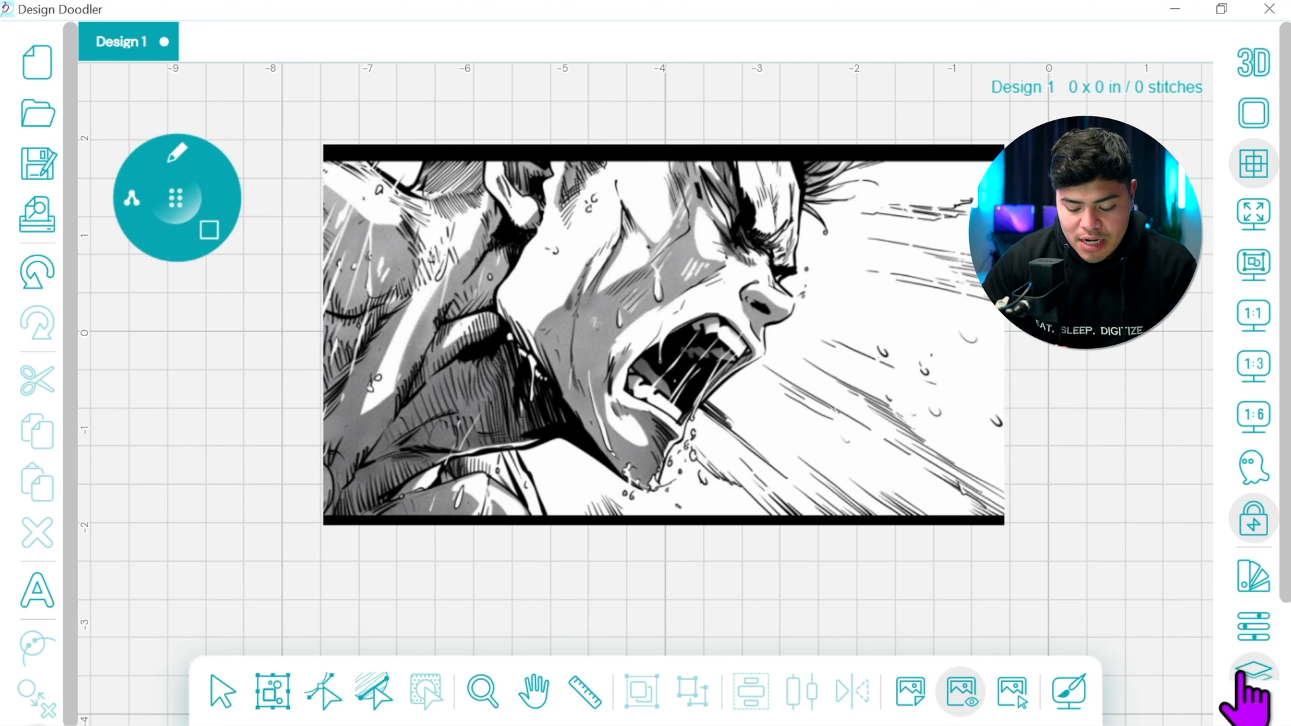
Draw a square about 7.06 in wide spanning the reference image from side to side
click(1251, 577)
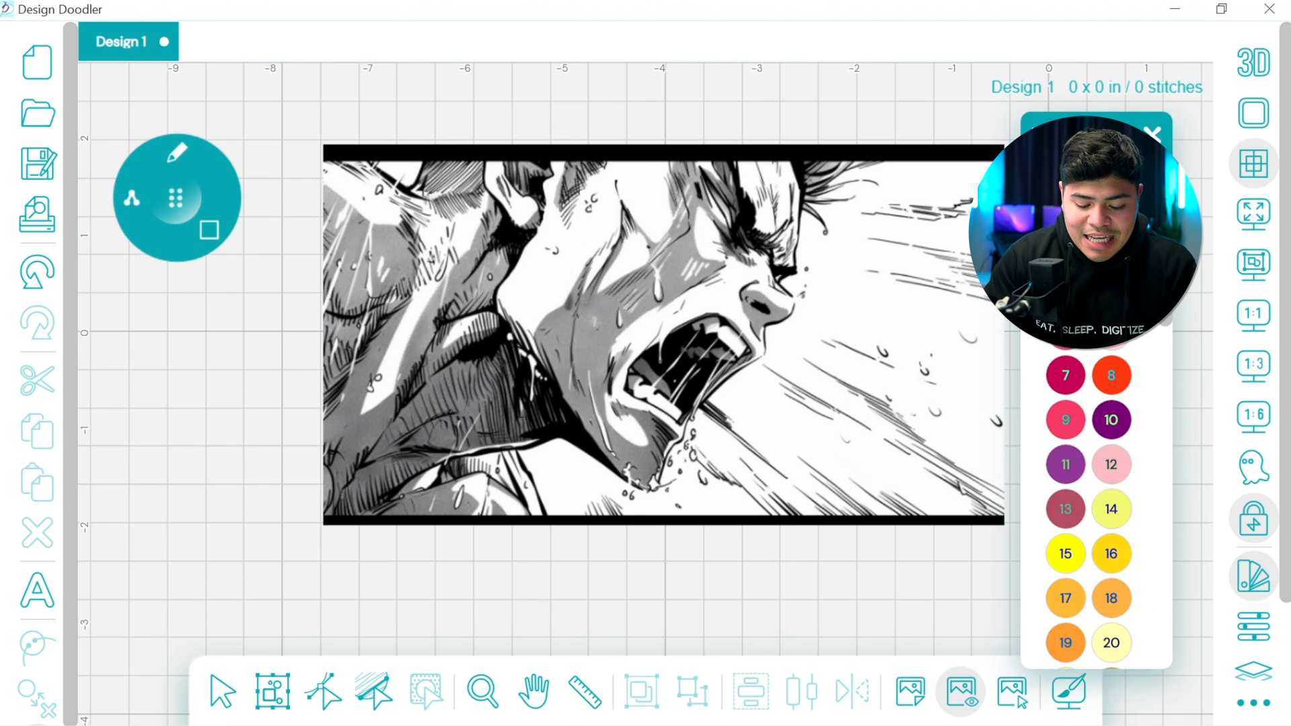
click(1153, 134)
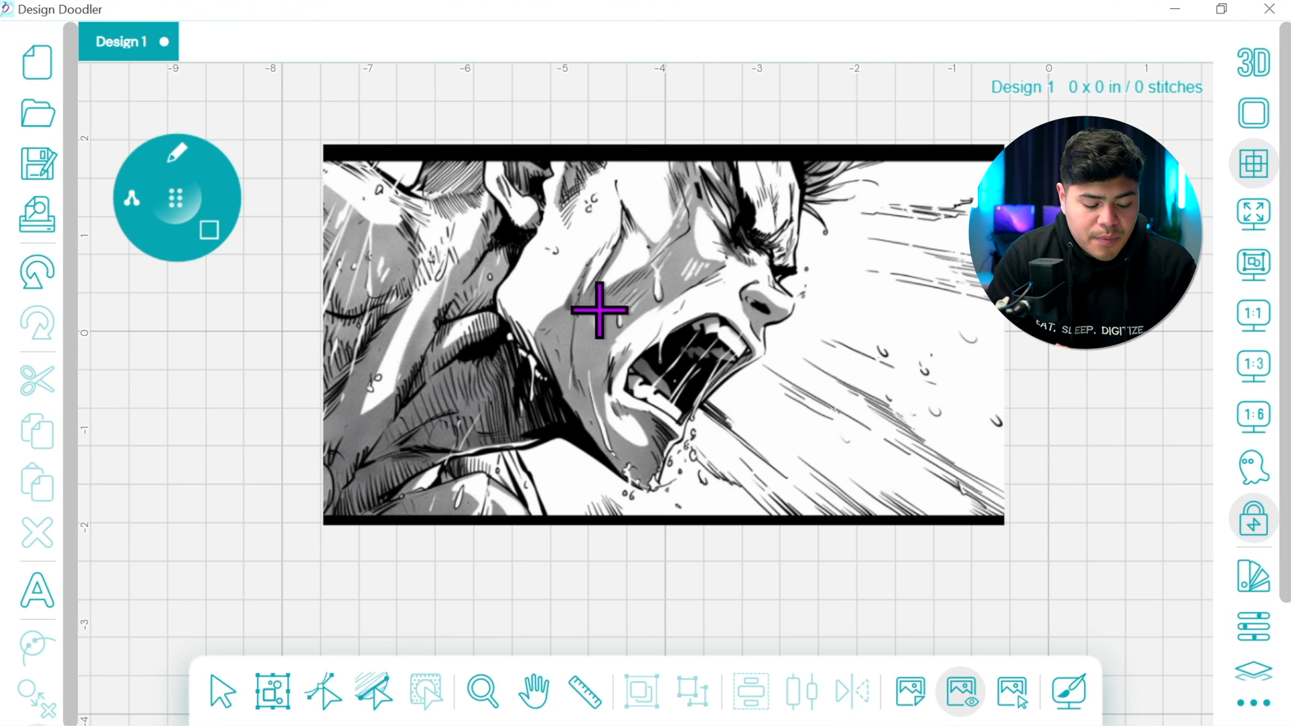
drag(322, 351, 1005, 353)
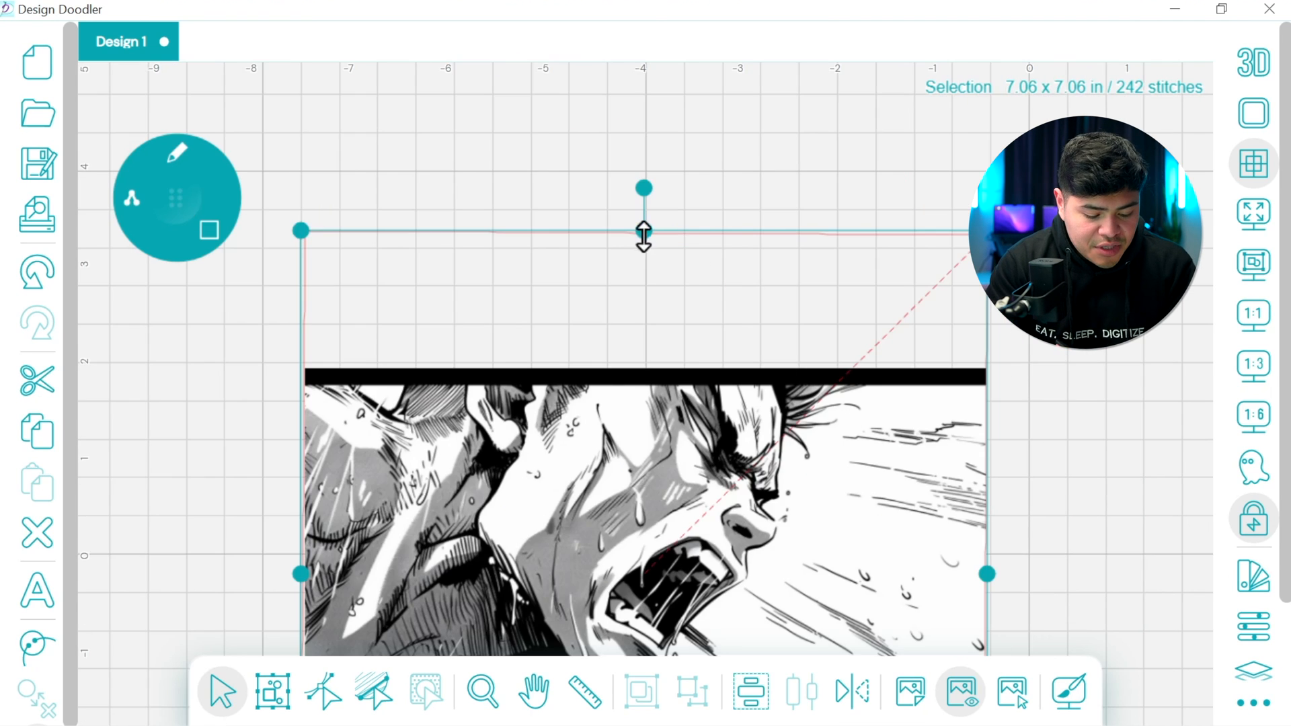
Shrink the square from its top and bottom edges to about 3.68 in high, fitting it between the image's black bars
drag(642, 232, 641, 376)
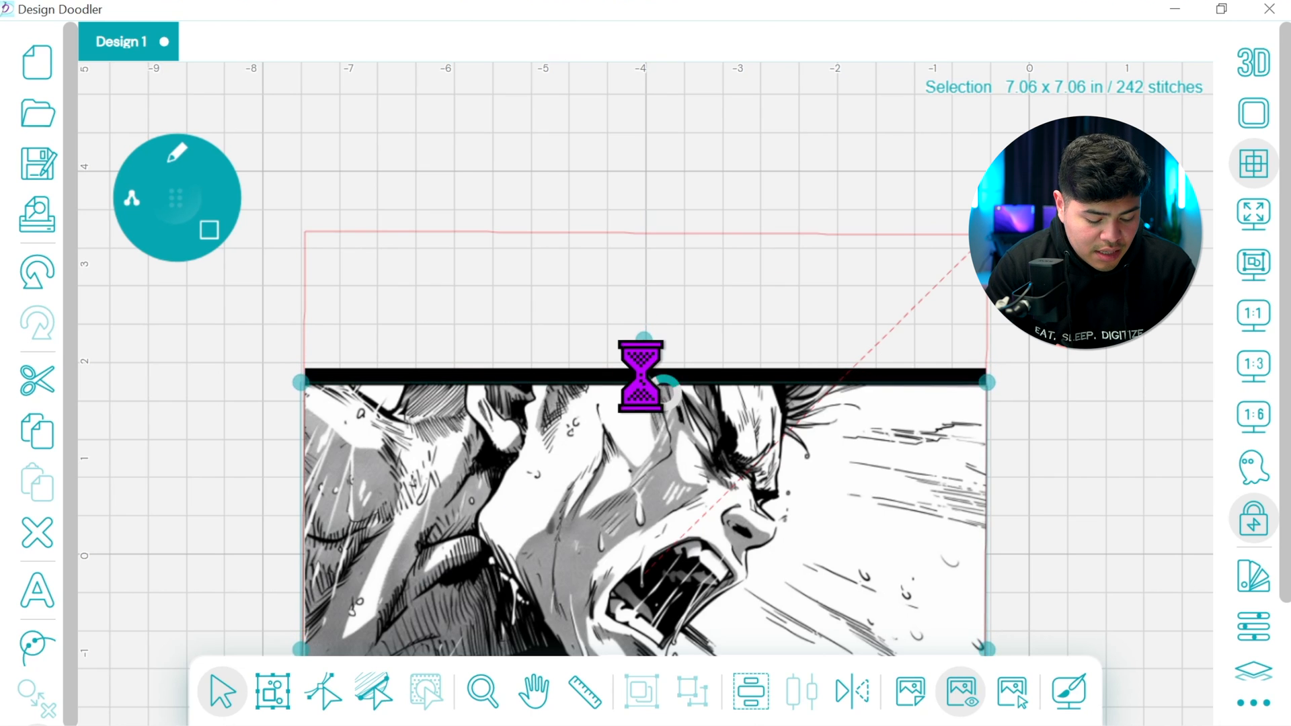
click(533, 696)
drag(1063, 520, 1073, 232)
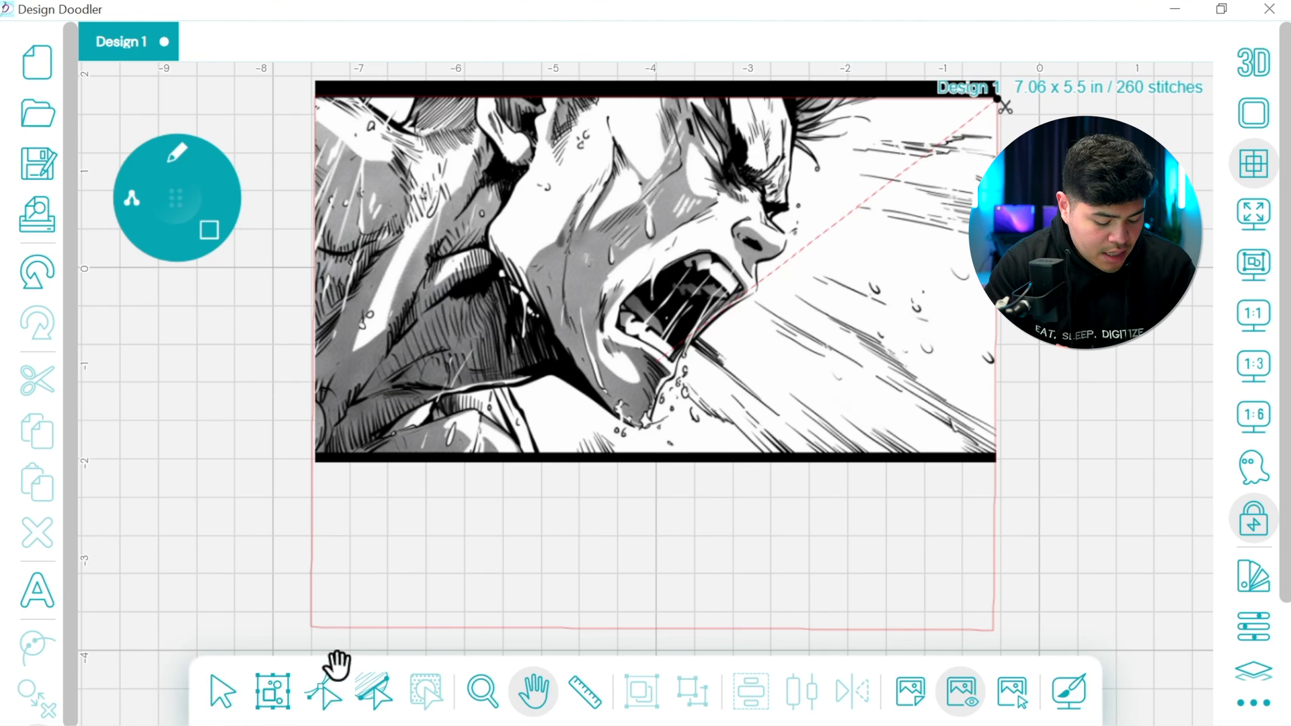
click(217, 692)
click(313, 614)
drag(655, 628, 677, 453)
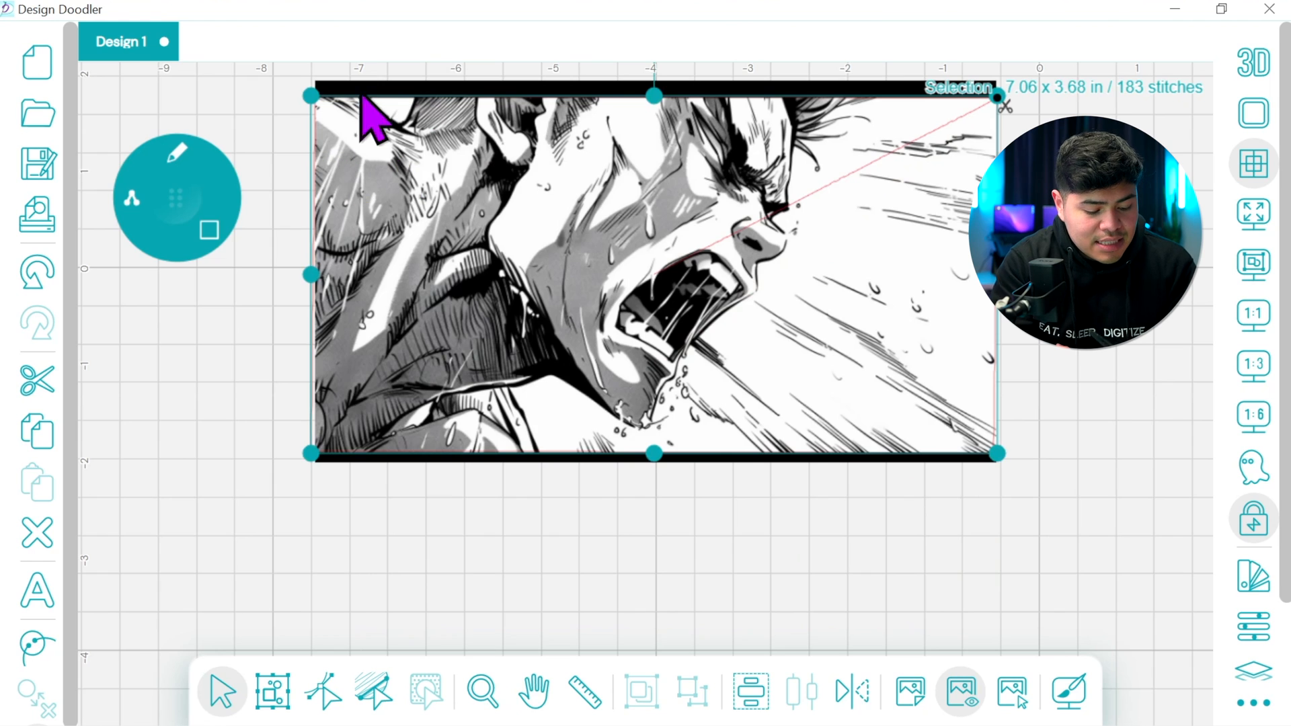
click(1015, 333)
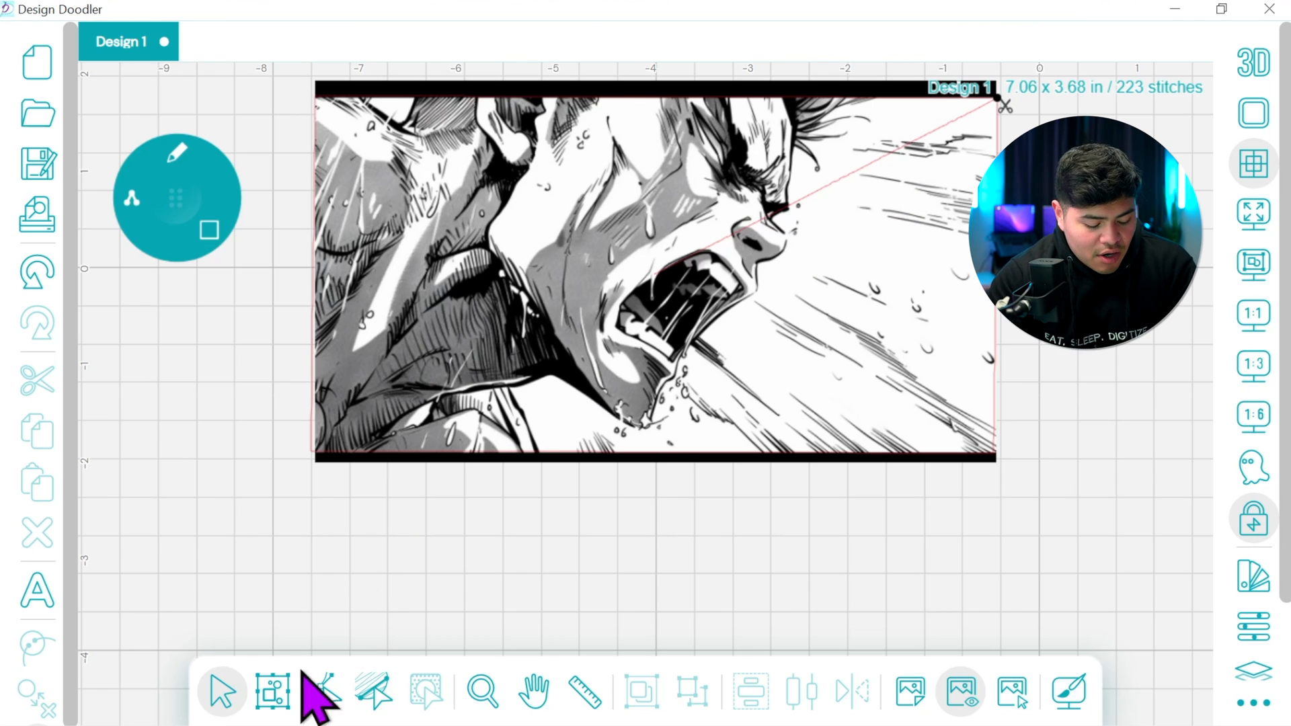
Move the rectangle's start and stop points together onto its bottom edge, beside the slanted dark clothing line
click(318, 696)
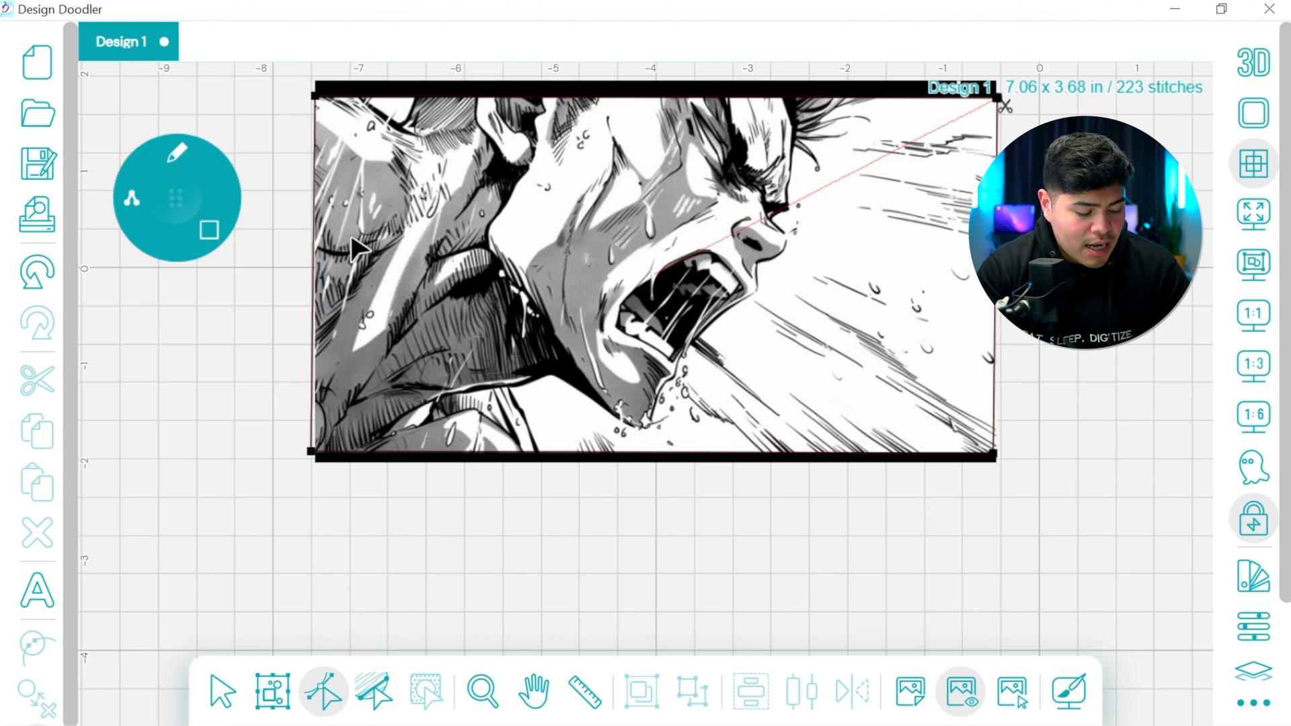
click(544, 464)
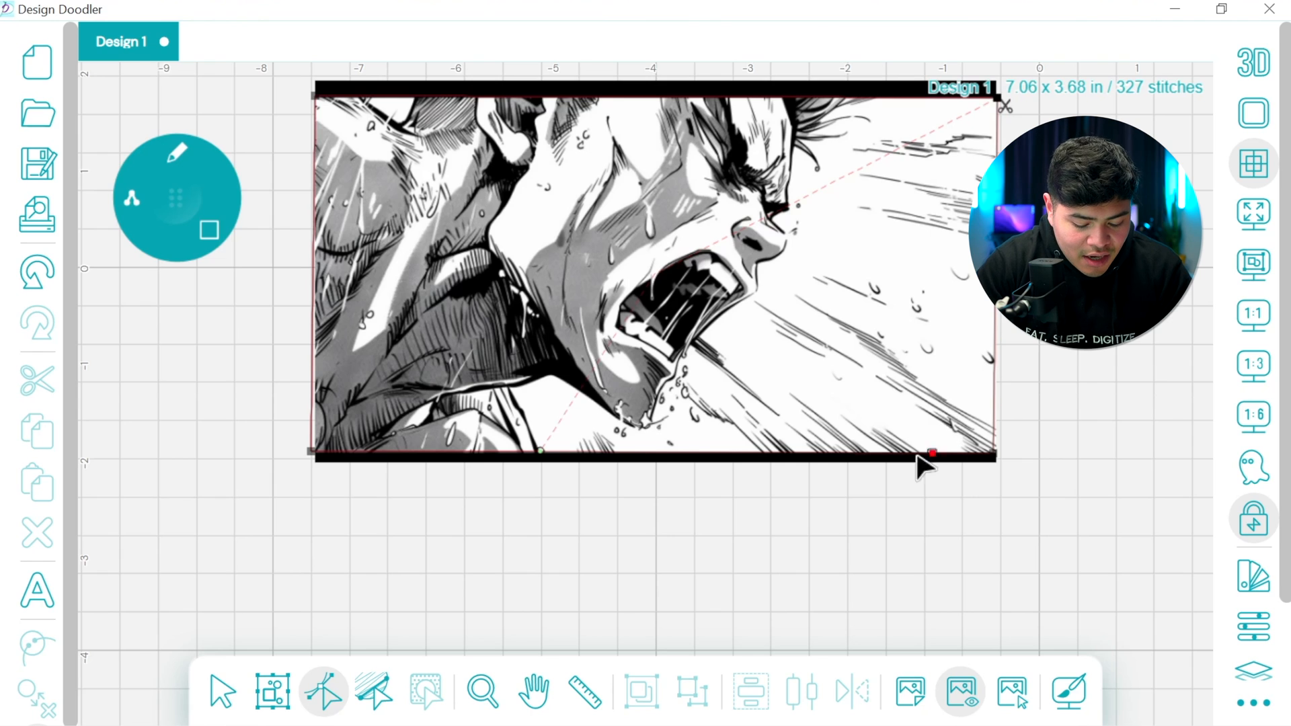
click(544, 461)
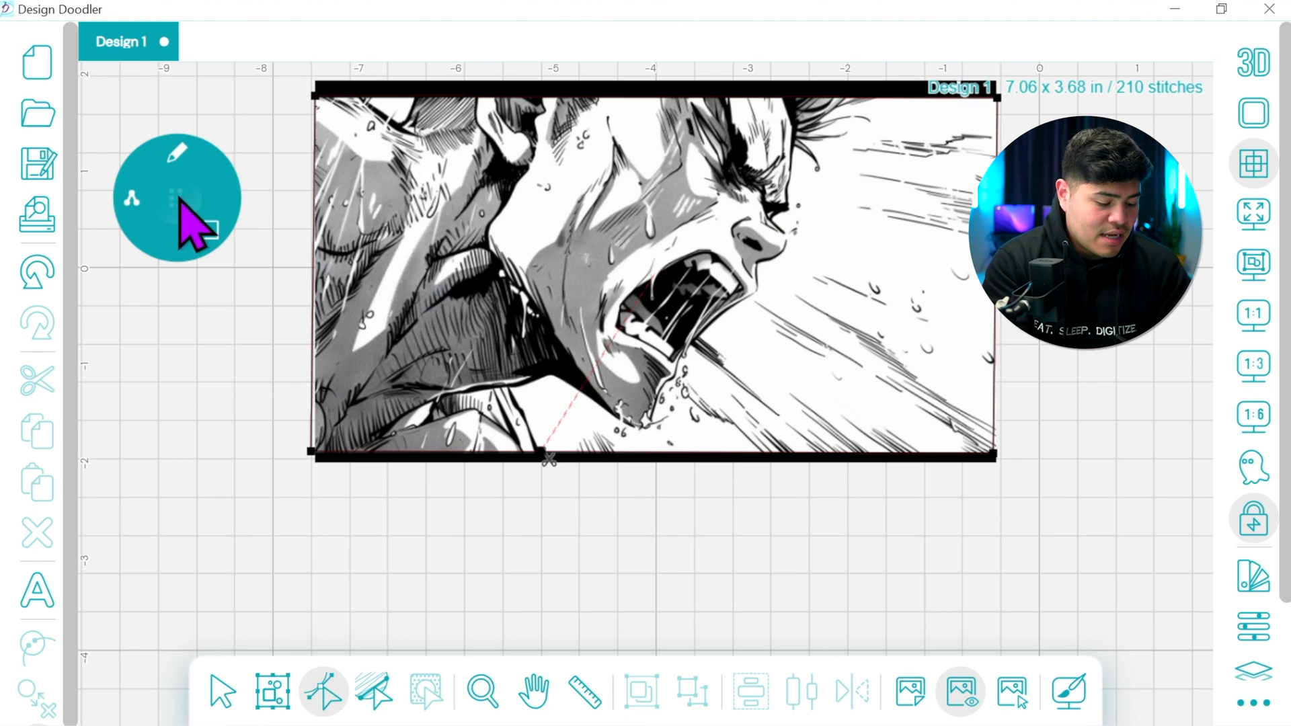
Turn on the 3D stitch view and change the brush's shape from square to freehand at the rectangle's start and stop point
click(1254, 63)
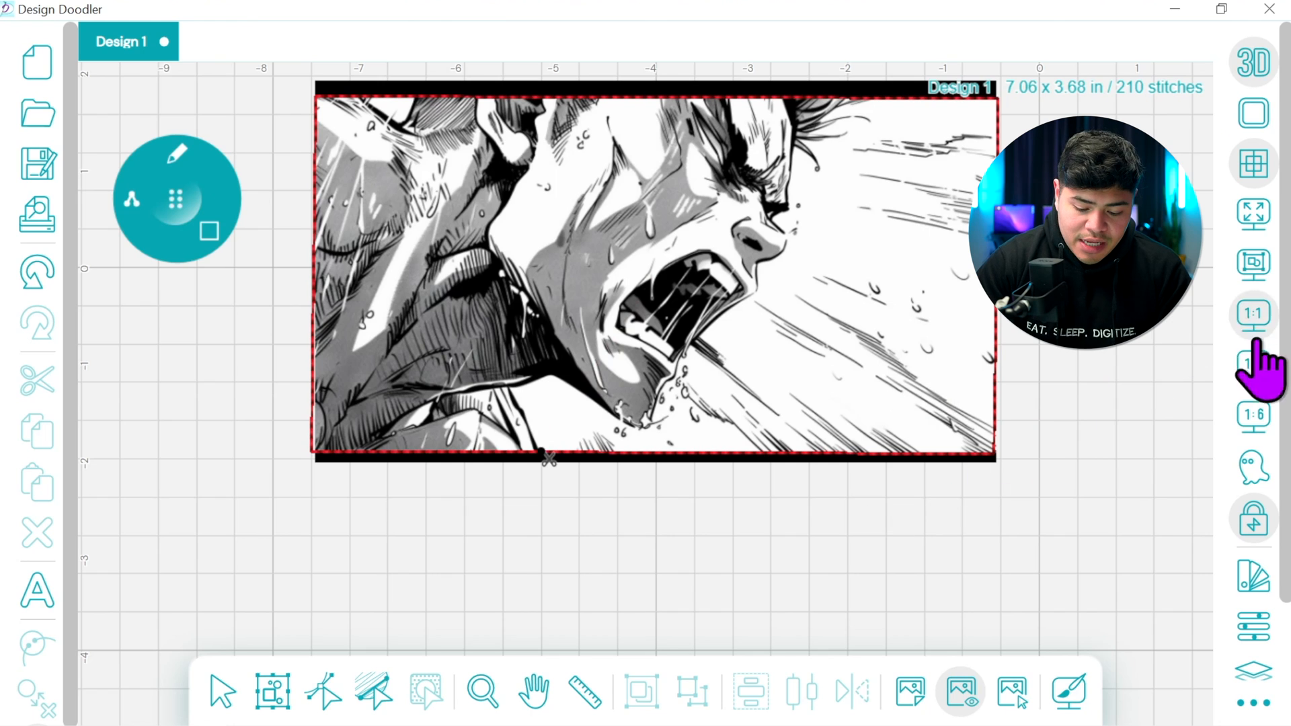
click(1255, 366)
click(537, 691)
mouse_move(678, 560)
mouse_down()
mouse_move(831, 369)
mouse_move(815, 379)
mouse_up()
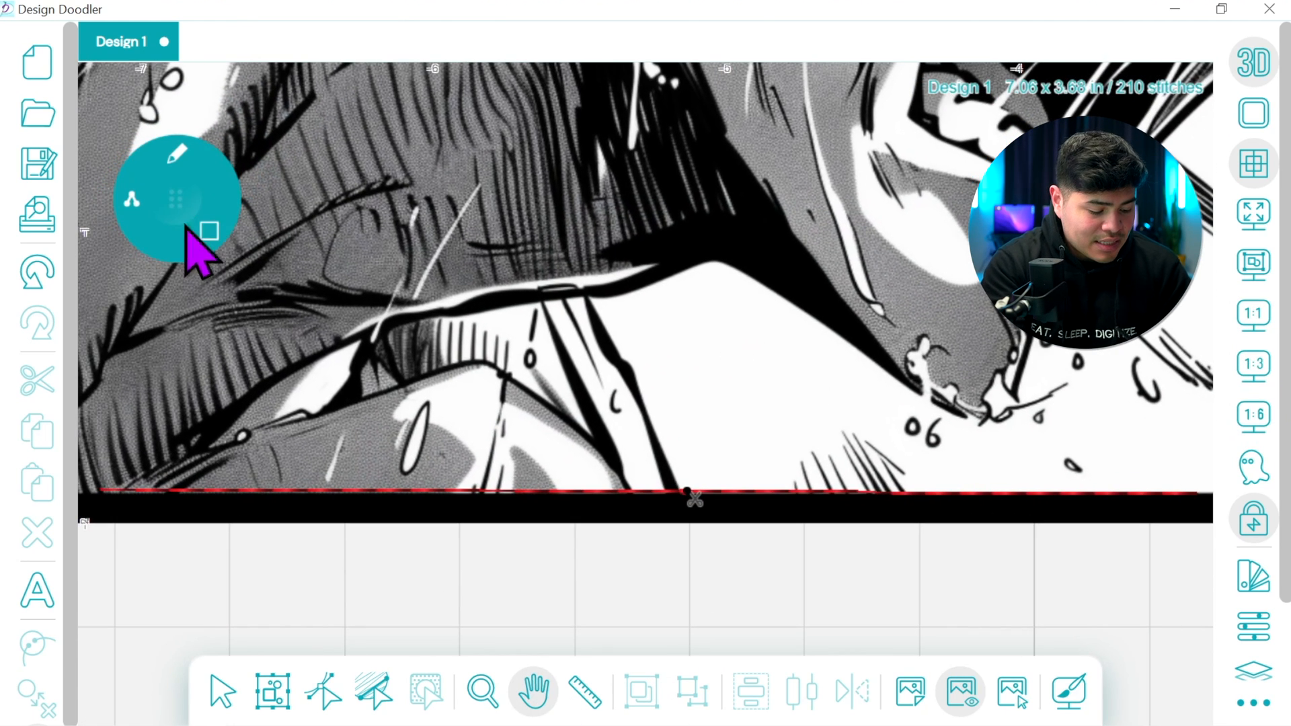
click(201, 231)
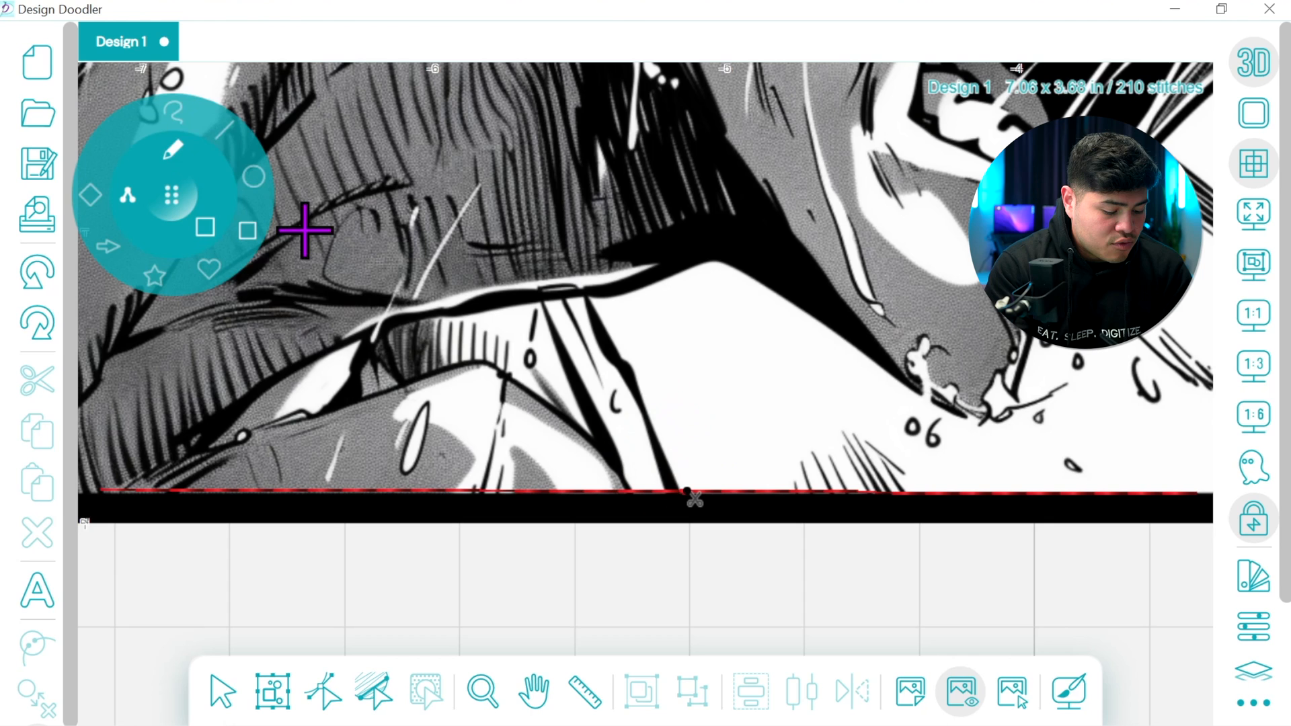
click(173, 113)
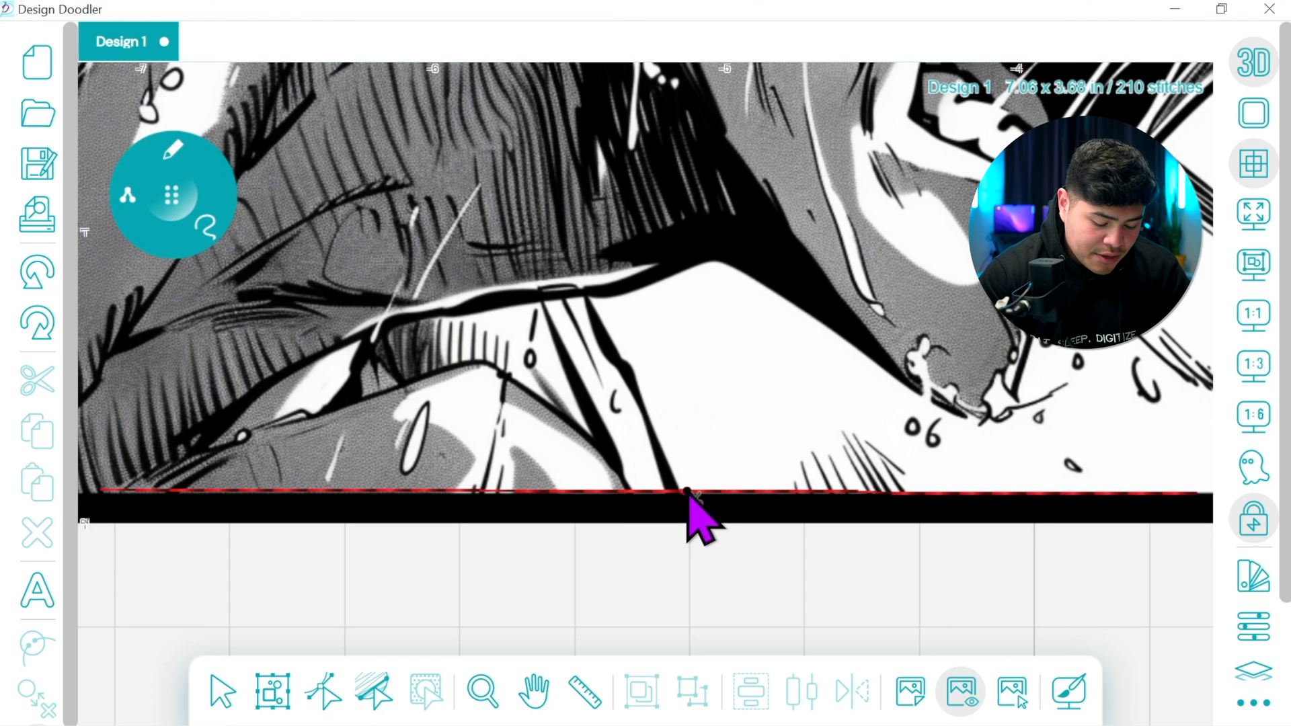
Trace the slanted dark clothing lines above the rectangle's bottom edge with continuous freehand stitches, working leftward from the stop point
mouse_move(682, 498)
mouse_down()
mouse_move(593, 317)
mouse_move(681, 493)
mouse_move(634, 397)
mouse_move(624, 463)
mouse_up()
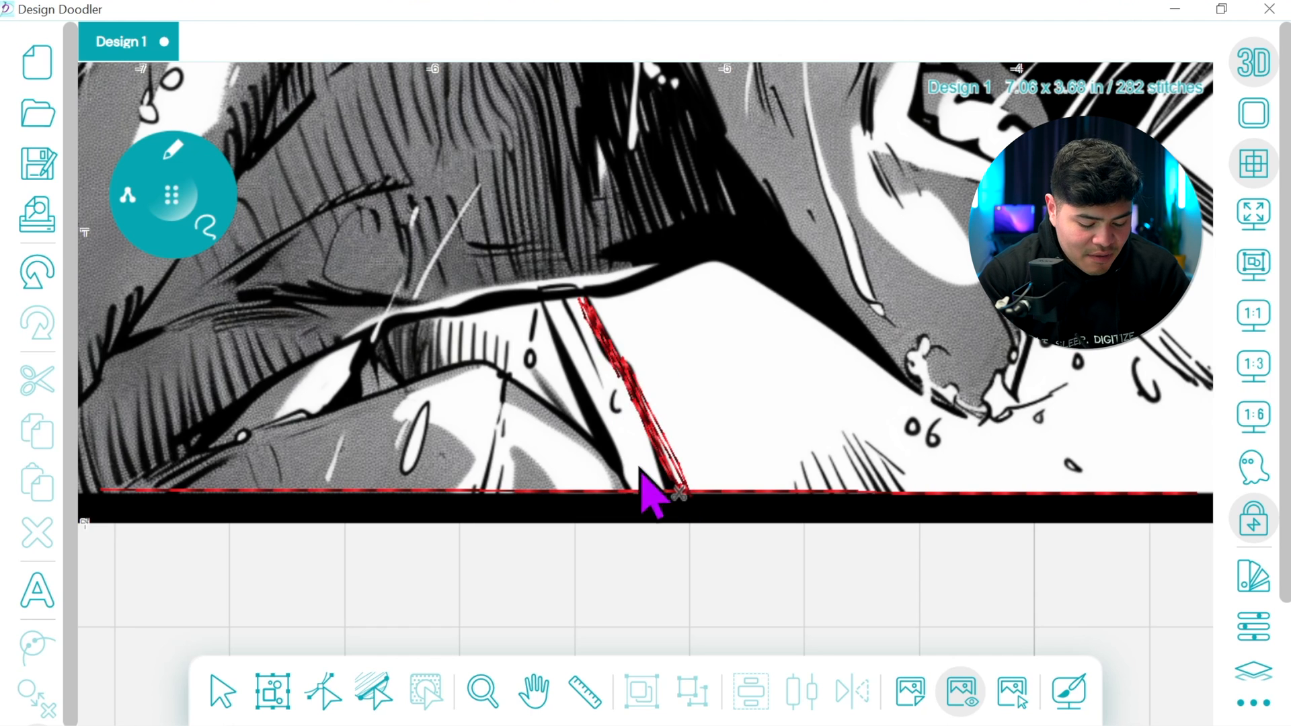
mouse_move(678, 496)
mouse_down()
mouse_move(627, 495)
mouse_move(555, 344)
mouse_move(548, 311)
mouse_move(591, 371)
mouse_move(565, 306)
mouse_move(585, 394)
mouse_move(539, 323)
mouse_move(628, 495)
mouse_move(535, 304)
mouse_move(531, 378)
mouse_move(542, 311)
mouse_move(615, 474)
mouse_move(507, 382)
mouse_move(604, 460)
mouse_move(586, 493)
mouse_move(510, 493)
mouse_move(559, 392)
mouse_move(583, 384)
mouse_up()
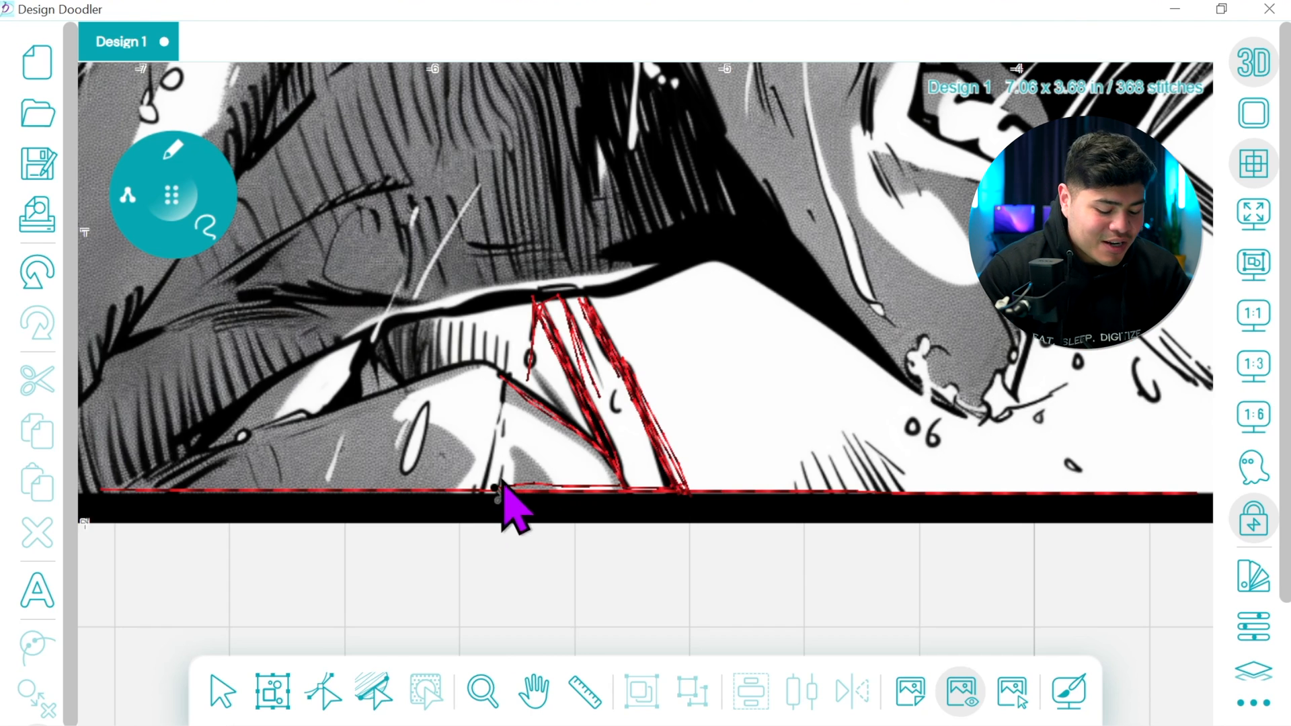
mouse_move(494, 488)
mouse_down()
mouse_move(509, 412)
mouse_move(498, 491)
mouse_move(480, 494)
mouse_move(505, 400)
mouse_move(484, 489)
mouse_up()
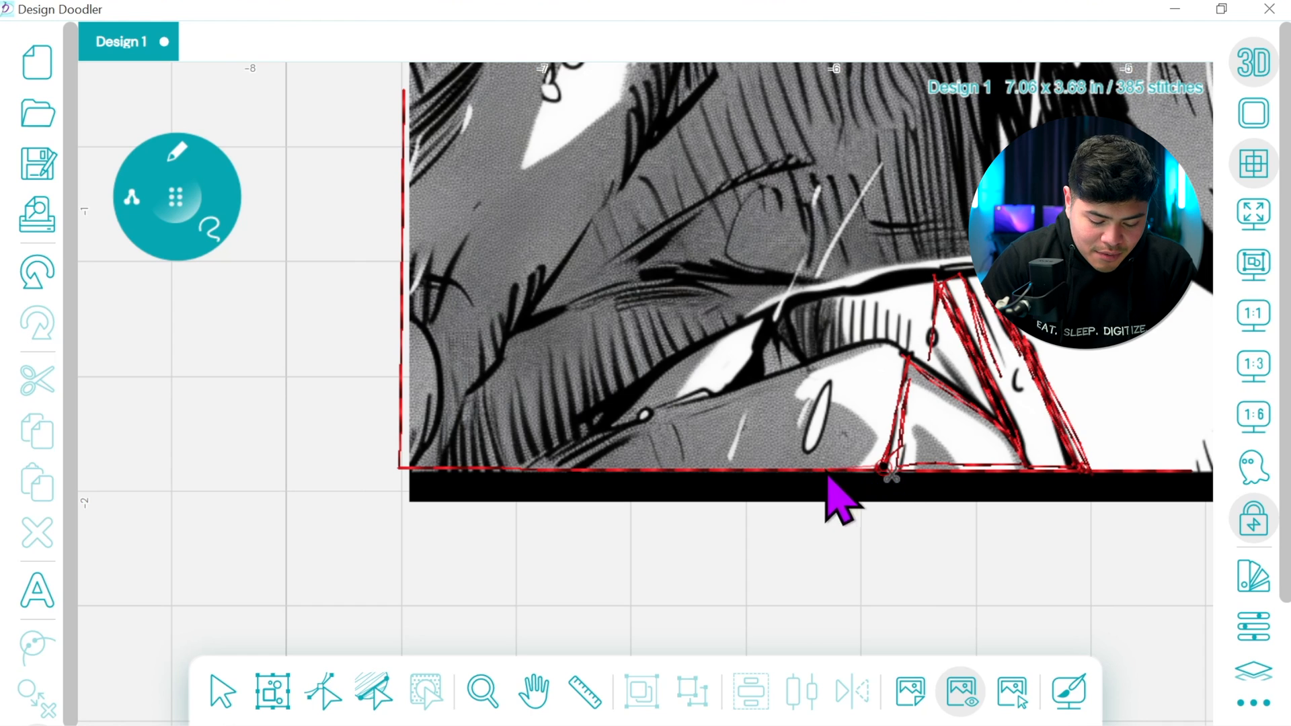
Trace the small drop-shaped outline above the rectangle's bottom edge and run stitches leftward along that edge to the next fold line
click(811, 449)
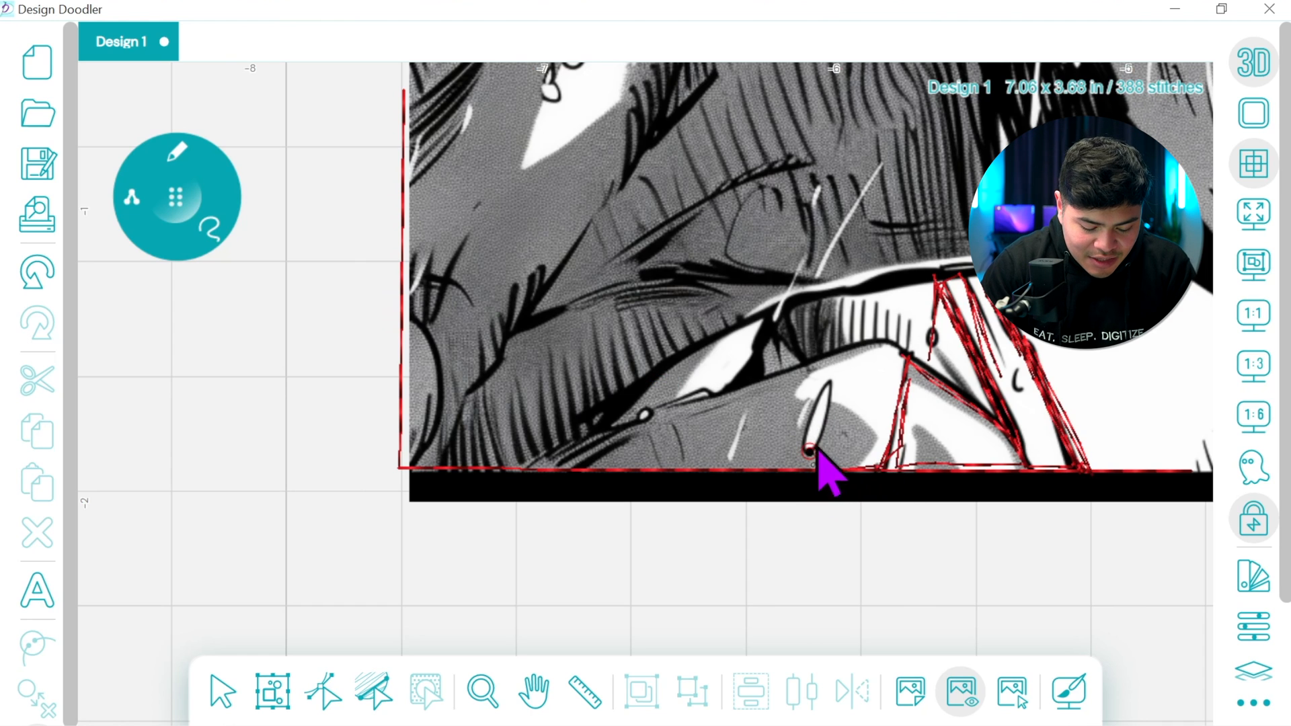
click(831, 378)
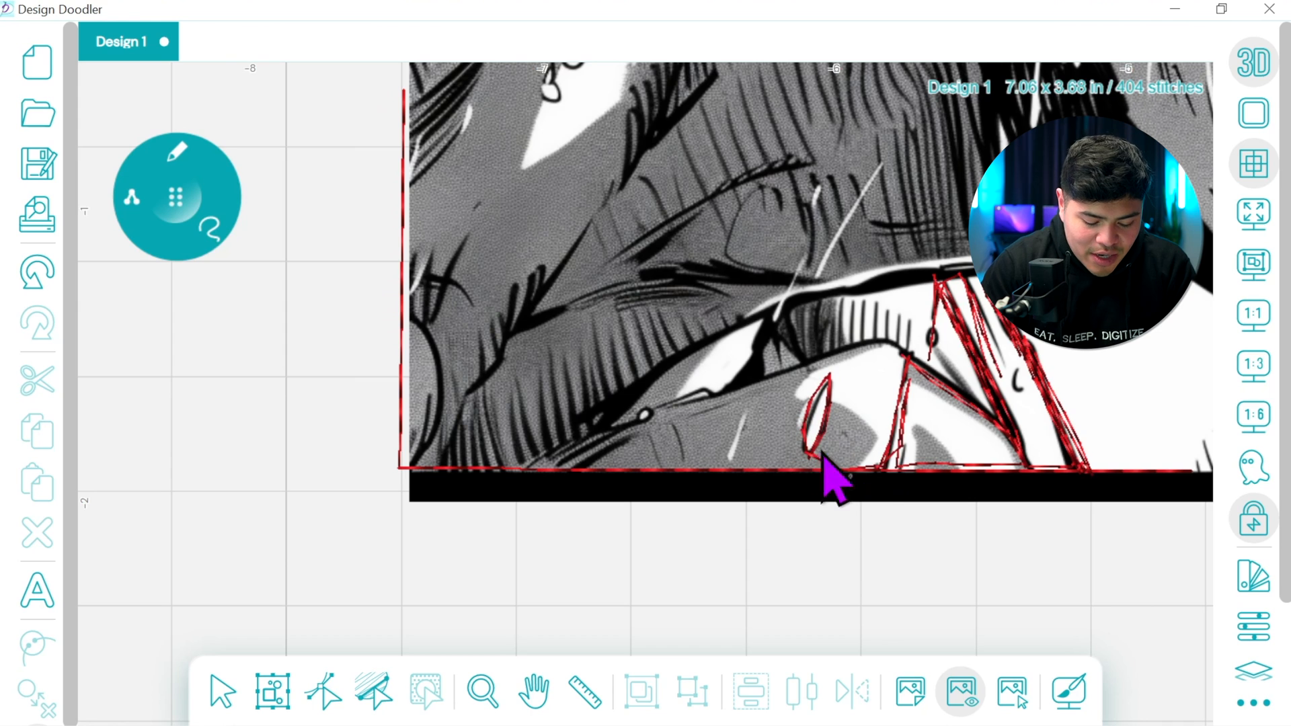
click(845, 482)
drag(834, 475, 562, 476)
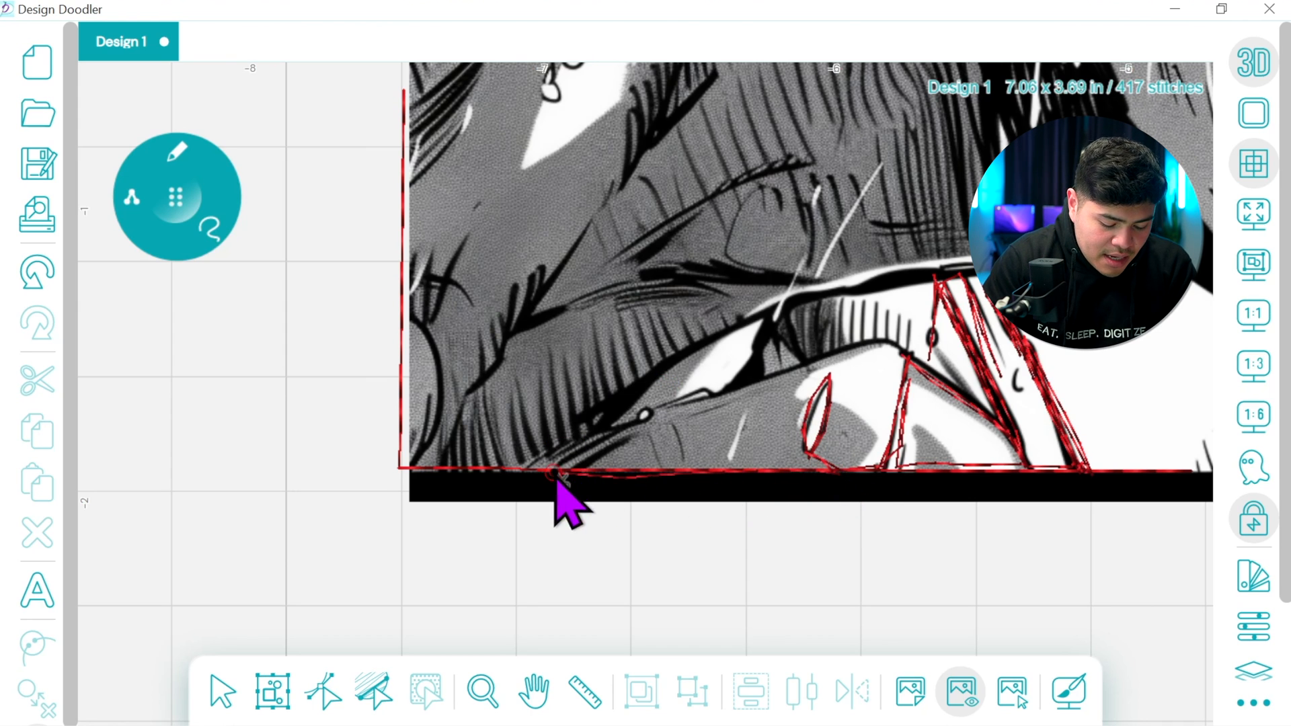
Trace the fold line rising from the rectangle's bottom edge, its short hatching and the dark wedge beside it with freehand stitches
mouse_move(607, 437)
mouse_down()
mouse_move(562, 475)
mouse_move(598, 441)
mouse_move(563, 461)
mouse_move(738, 396)
mouse_up()
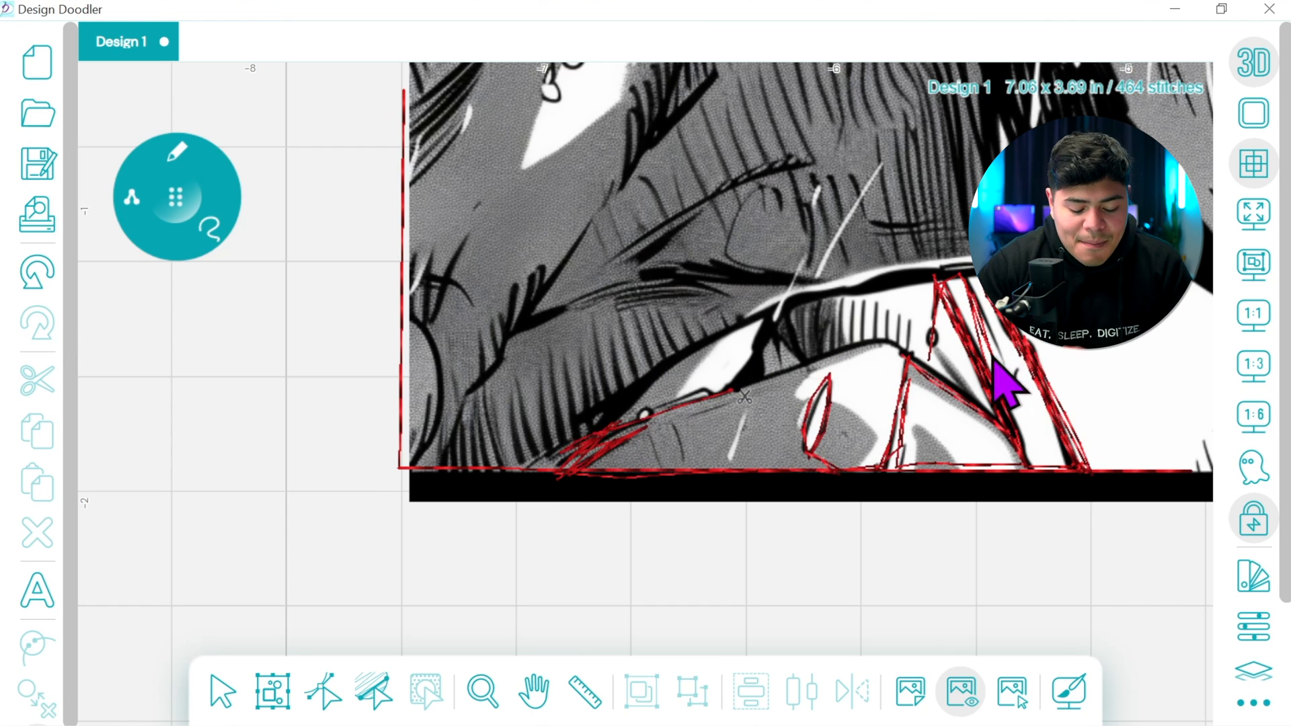
mouse_move(731, 394)
mouse_down()
mouse_move(870, 344)
mouse_move(898, 349)
mouse_move(1007, 437)
mouse_move(909, 354)
mouse_move(923, 303)
mouse_move(891, 319)
mouse_move(912, 359)
mouse_move(910, 314)
mouse_move(910, 360)
mouse_move(897, 325)
mouse_move(897, 350)
mouse_move(883, 335)
mouse_move(883, 313)
mouse_move(885, 348)
mouse_move(871, 350)
mouse_move(871, 307)
mouse_move(873, 350)
mouse_move(862, 353)
mouse_move(860, 315)
mouse_move(860, 352)
mouse_move(842, 357)
mouse_move(843, 300)
mouse_move(844, 355)
mouse_move(821, 360)
mouse_move(823, 310)
mouse_move(822, 363)
mouse_move(803, 369)
mouse_move(801, 324)
mouse_move(799, 355)
mouse_up()
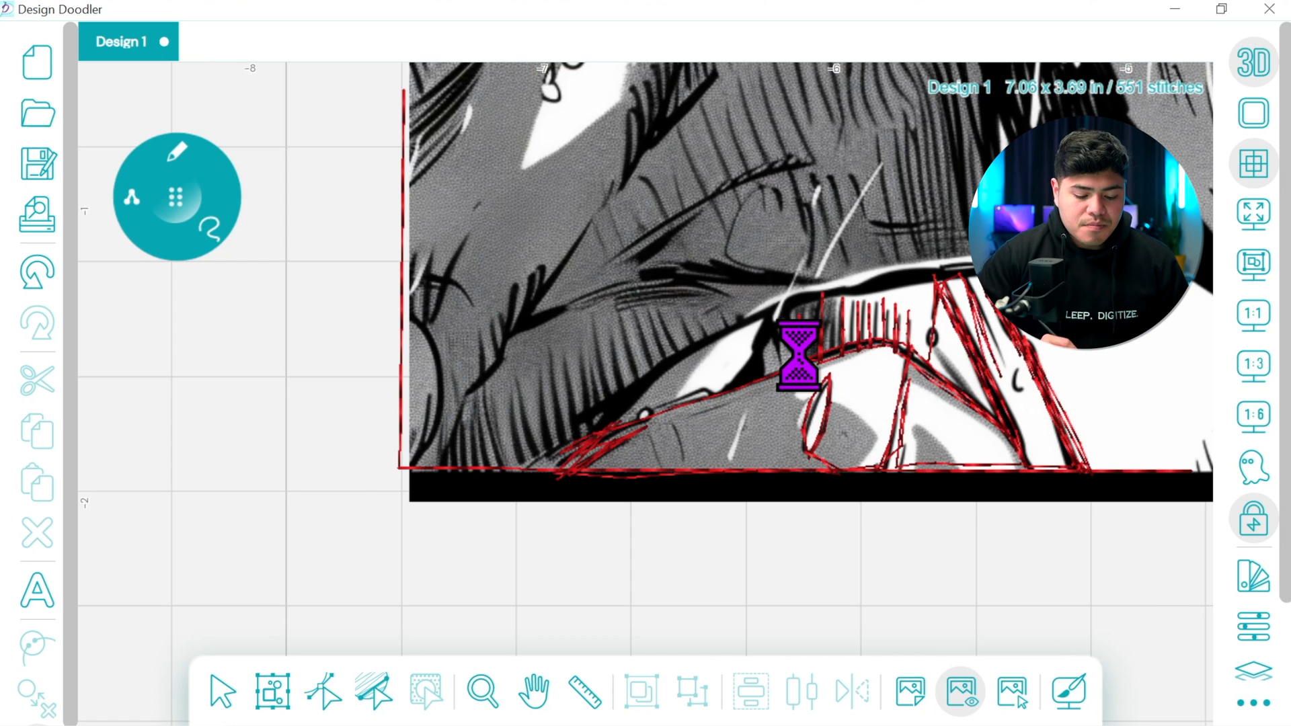
mouse_move(801, 356)
mouse_down()
mouse_move(779, 327)
mouse_move(804, 368)
mouse_move(802, 328)
mouse_move(808, 373)
mouse_move(747, 392)
mouse_up()
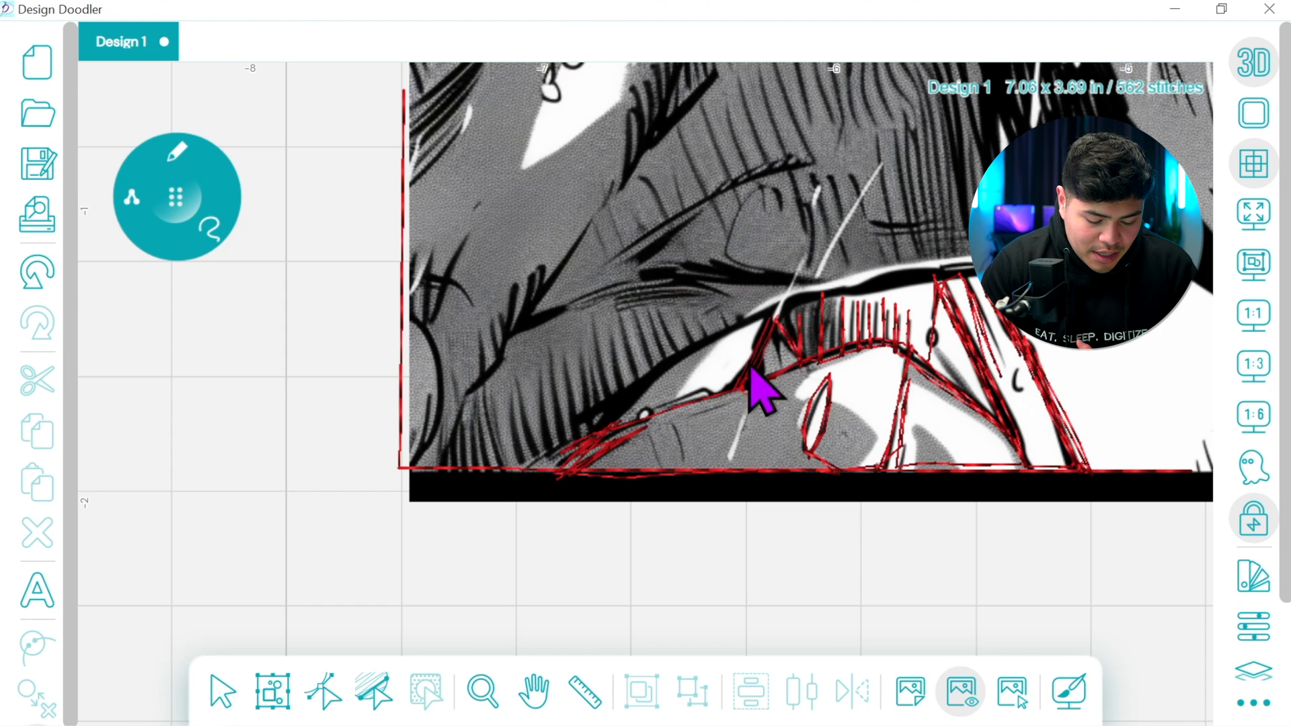
drag(775, 318, 787, 310)
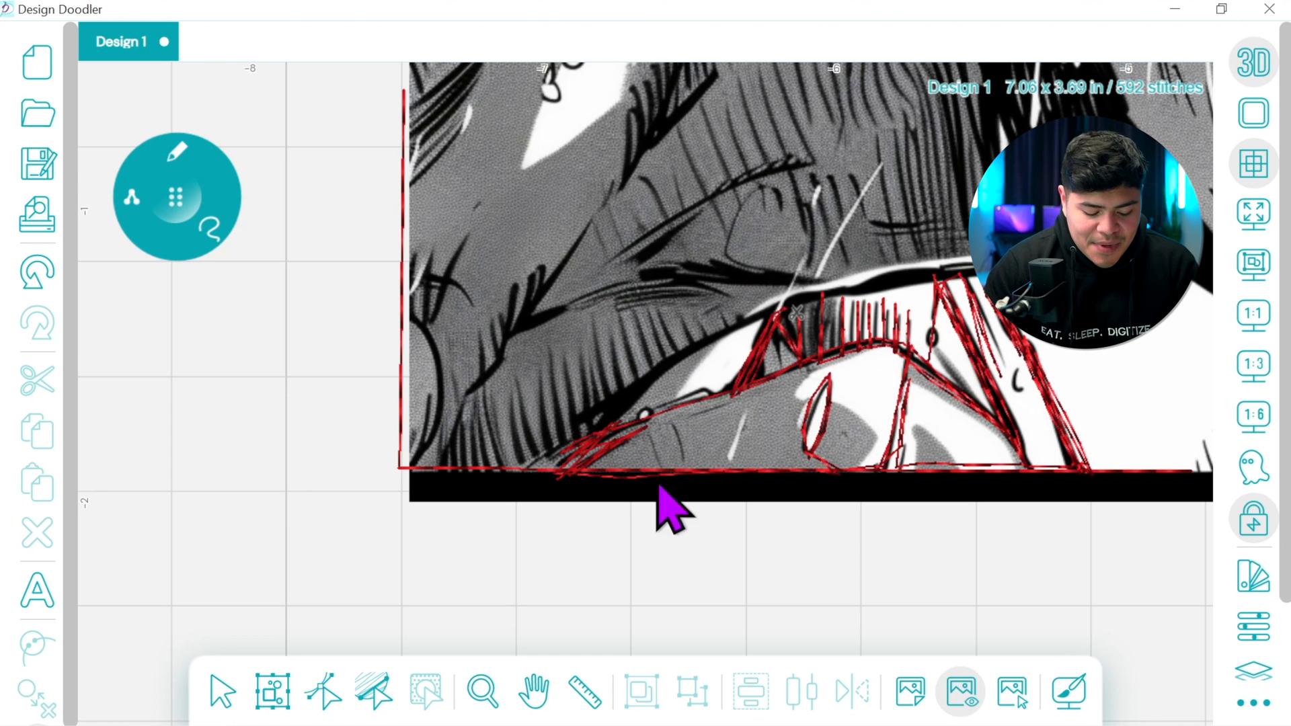
Trace the thick curved line over the short hatching, from the dark wedge out to the large black area and back
click(539, 692)
drag(897, 407, 697, 571)
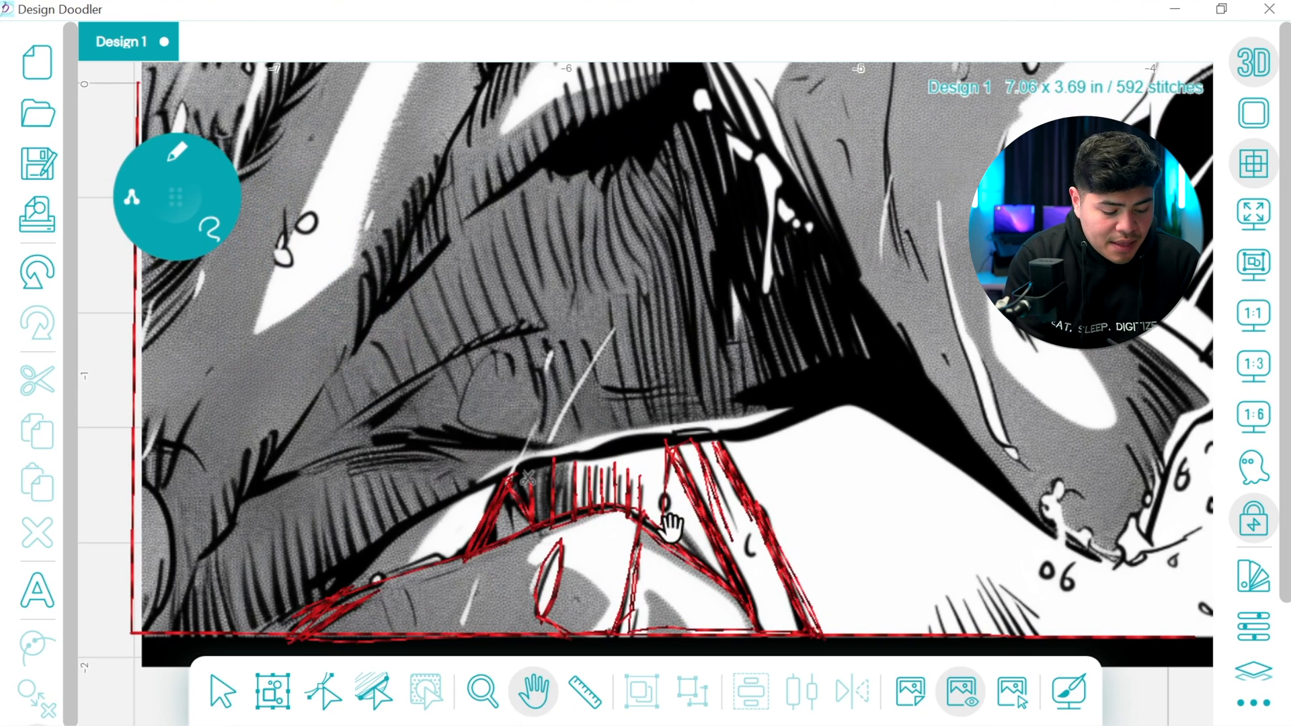
click(180, 199)
mouse_move(518, 474)
mouse_down()
mouse_move(733, 441)
mouse_move(839, 404)
mouse_move(770, 435)
mouse_move(515, 476)
mouse_move(751, 436)
mouse_move(827, 403)
mouse_move(497, 485)
mouse_move(739, 438)
mouse_move(841, 400)
mouse_move(710, 439)
mouse_move(497, 474)
mouse_move(457, 520)
mouse_up()
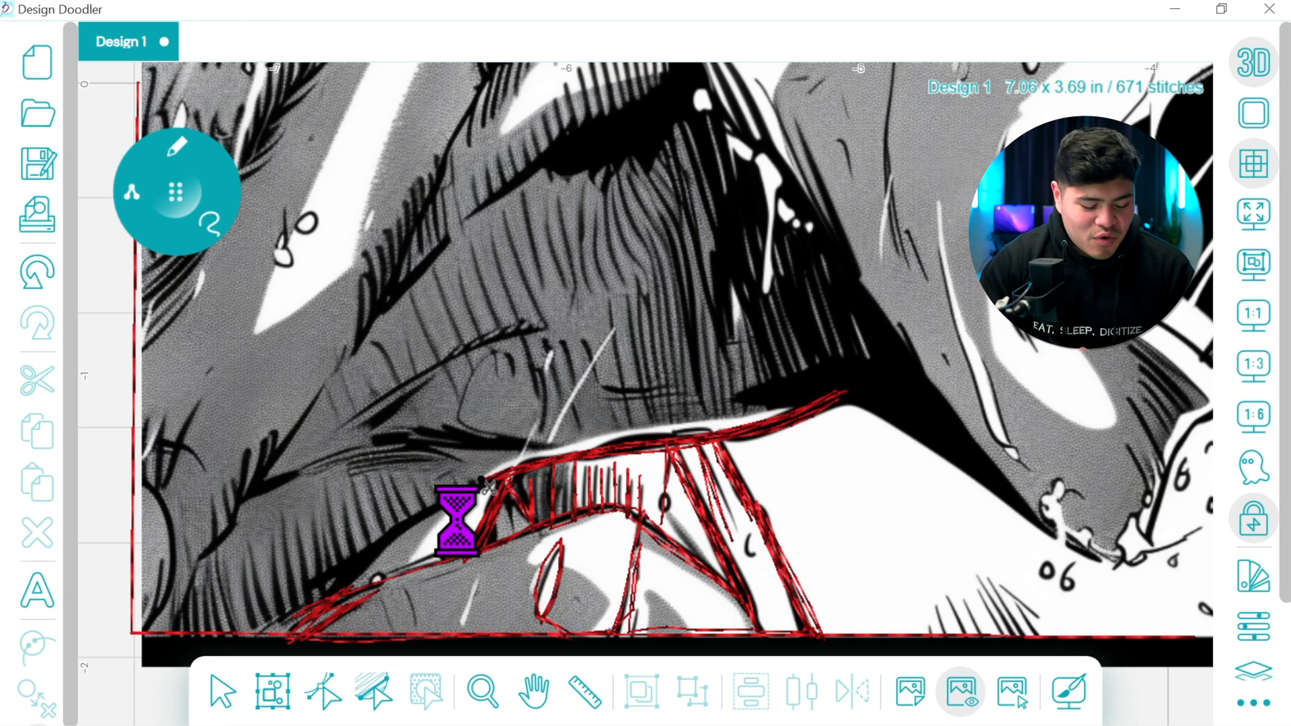
Trace the dark line sloping from the wedge to the rectangle's bottom-left edge, together with the row of hatch strokes above it
click(533, 691)
drag(533, 577, 774, 494)
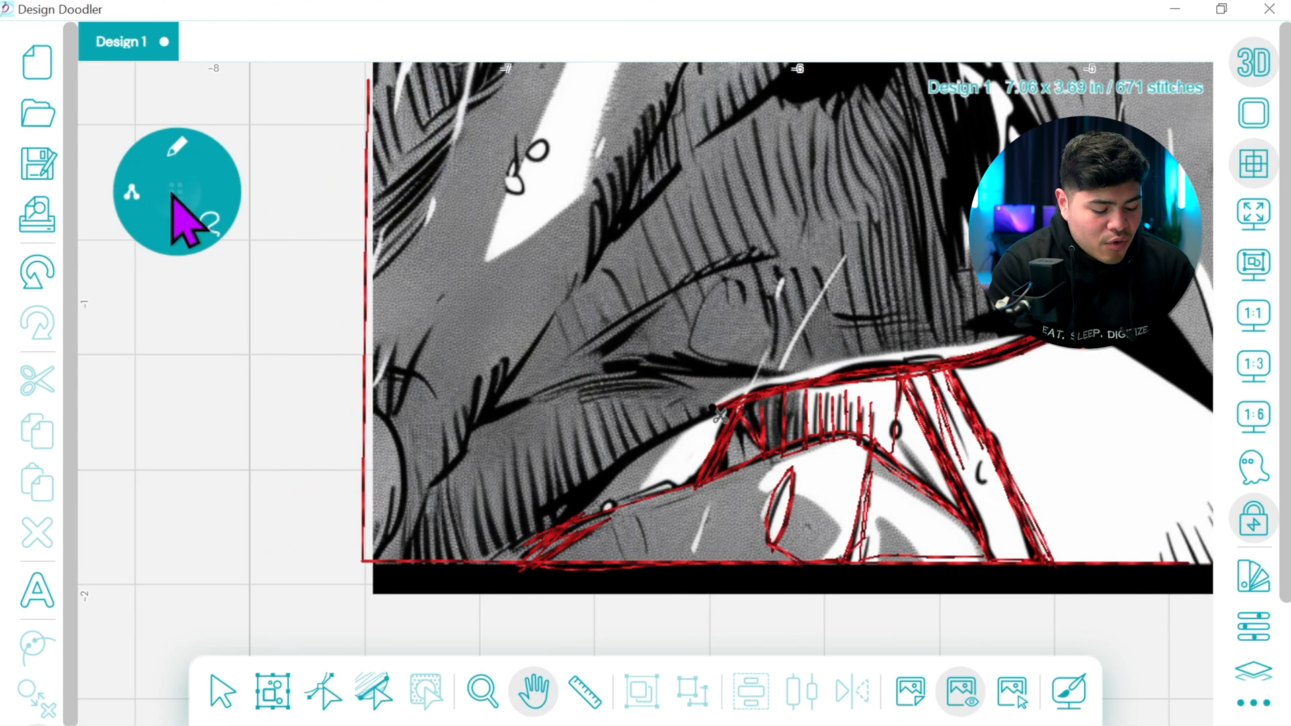
click(174, 196)
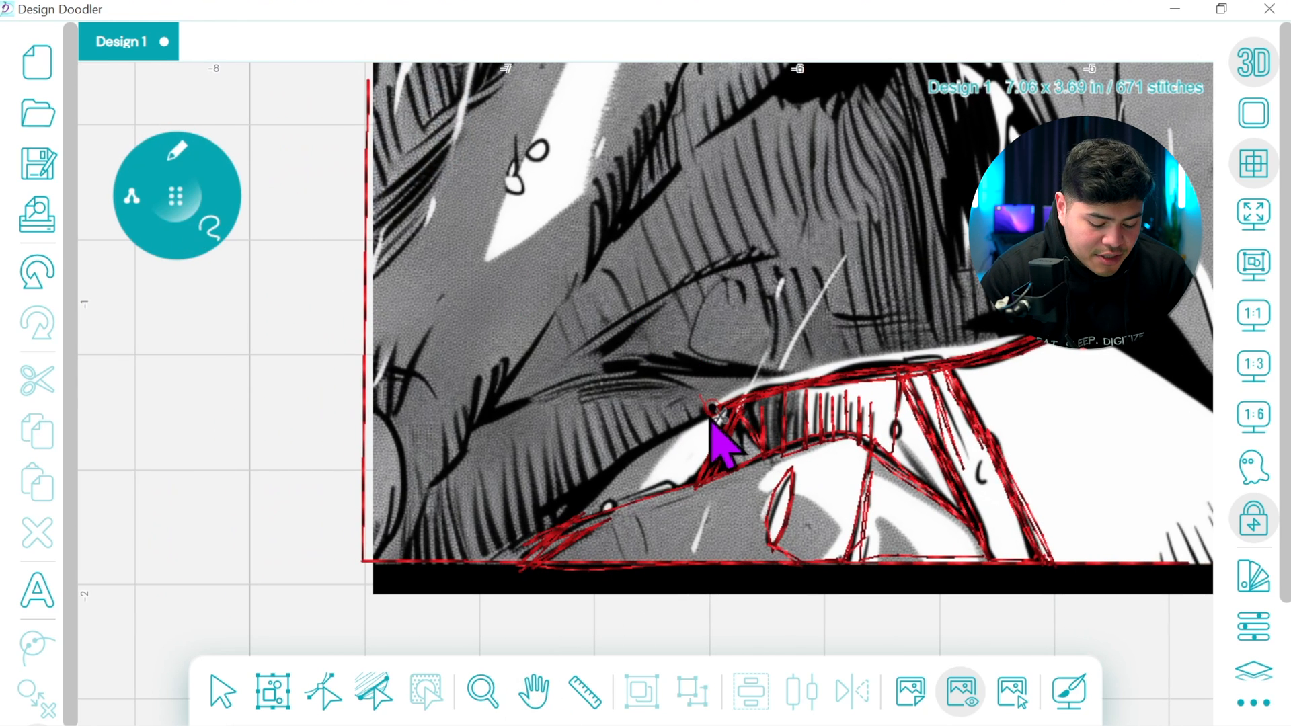
mouse_move(676, 438)
mouse_down()
mouse_move(638, 448)
mouse_move(623, 415)
mouse_move(645, 458)
mouse_move(629, 465)
mouse_move(608, 422)
mouse_move(629, 464)
mouse_move(618, 475)
mouse_move(601, 473)
mouse_move(588, 438)
mouse_move(591, 498)
mouse_up()
mouse_move(566, 441)
mouse_down()
mouse_move(594, 508)
mouse_move(571, 506)
mouse_up()
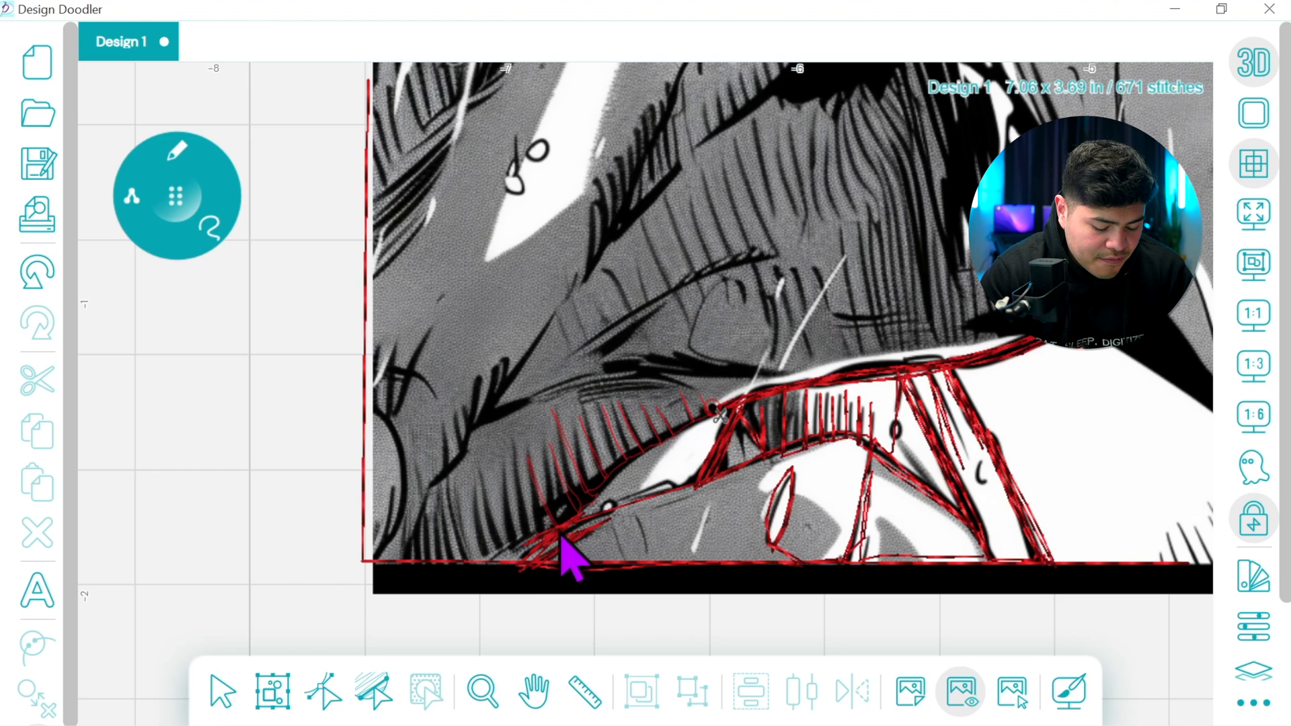
mouse_move(531, 554)
mouse_down()
mouse_move(493, 491)
mouse_move(516, 557)
mouse_move(502, 565)
mouse_move(476, 503)
mouse_move(501, 562)
mouse_move(602, 494)
mouse_move(533, 544)
mouse_up()
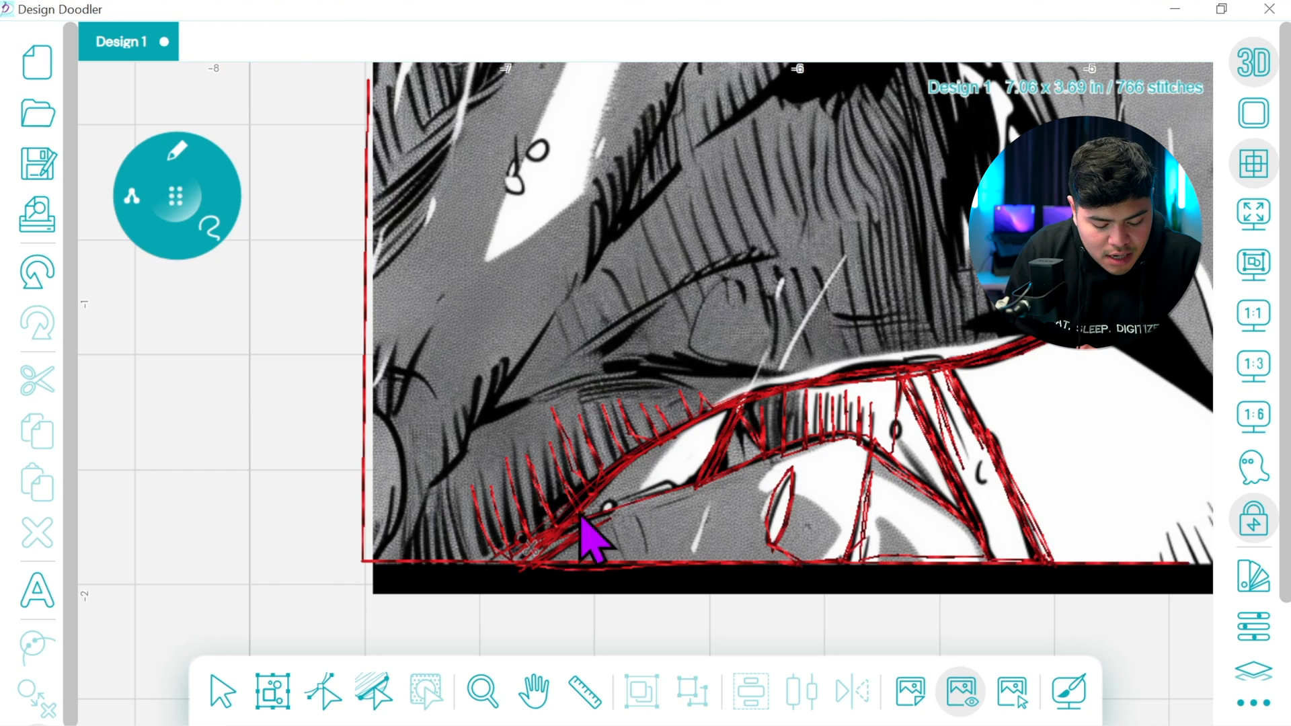
drag(514, 558, 899, 489)
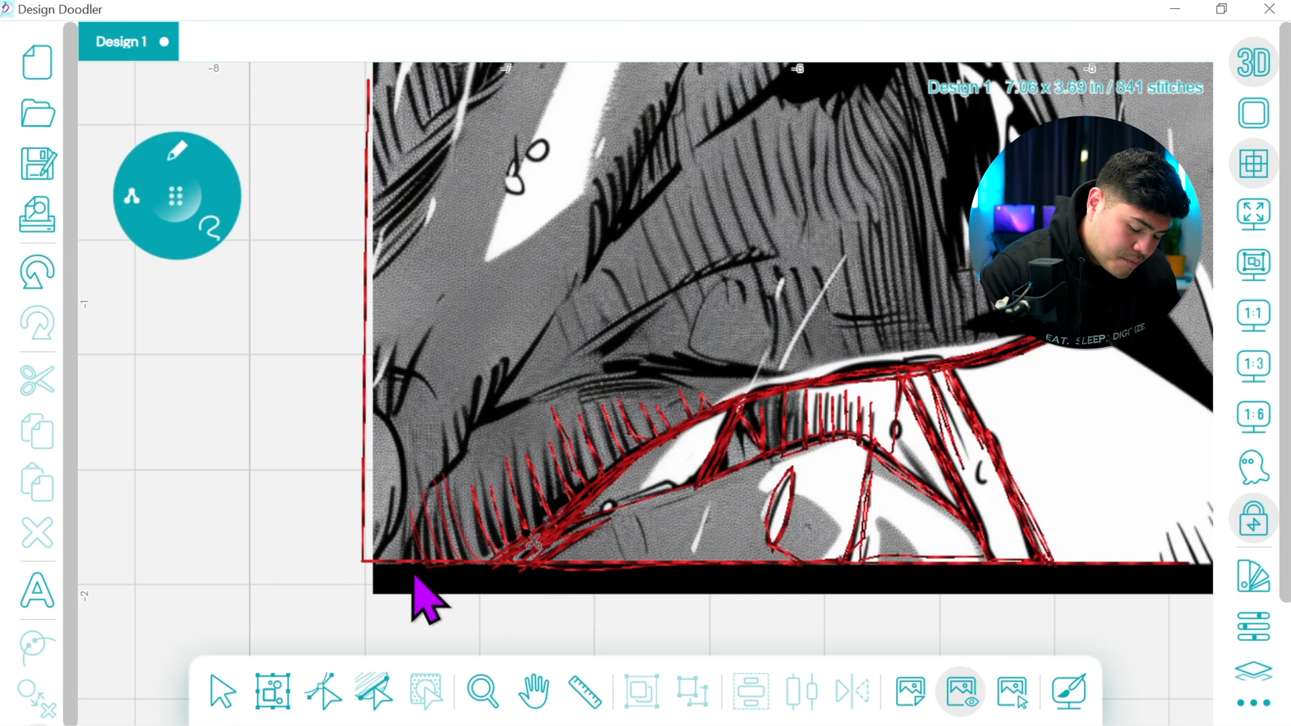
Trace the spiky strokes near the rectangle's lower-left corner and the thick crease running right from them, including its thin curved branch
mouse_move(400, 540)
mouse_down()
mouse_move(416, 565)
mouse_move(402, 537)
mouse_move(380, 569)
mouse_move(402, 505)
mouse_move(402, 442)
mouse_move(378, 414)
mouse_move(411, 473)
mouse_move(394, 550)
mouse_move(400, 453)
mouse_move(376, 418)
mouse_move(414, 489)
mouse_move(409, 522)
mouse_move(402, 417)
mouse_move(433, 341)
mouse_move(391, 442)
mouse_move(428, 341)
mouse_move(393, 427)
mouse_move(408, 346)
mouse_move(382, 426)
mouse_move(382, 354)
mouse_move(379, 429)
mouse_move(381, 377)
mouse_move(433, 384)
mouse_move(383, 376)
mouse_move(415, 529)
mouse_up()
mouse_move(444, 479)
mouse_down()
mouse_move(446, 424)
mouse_move(445, 482)
mouse_move(460, 469)
mouse_move(452, 419)
mouse_move(462, 465)
mouse_move(486, 432)
mouse_up()
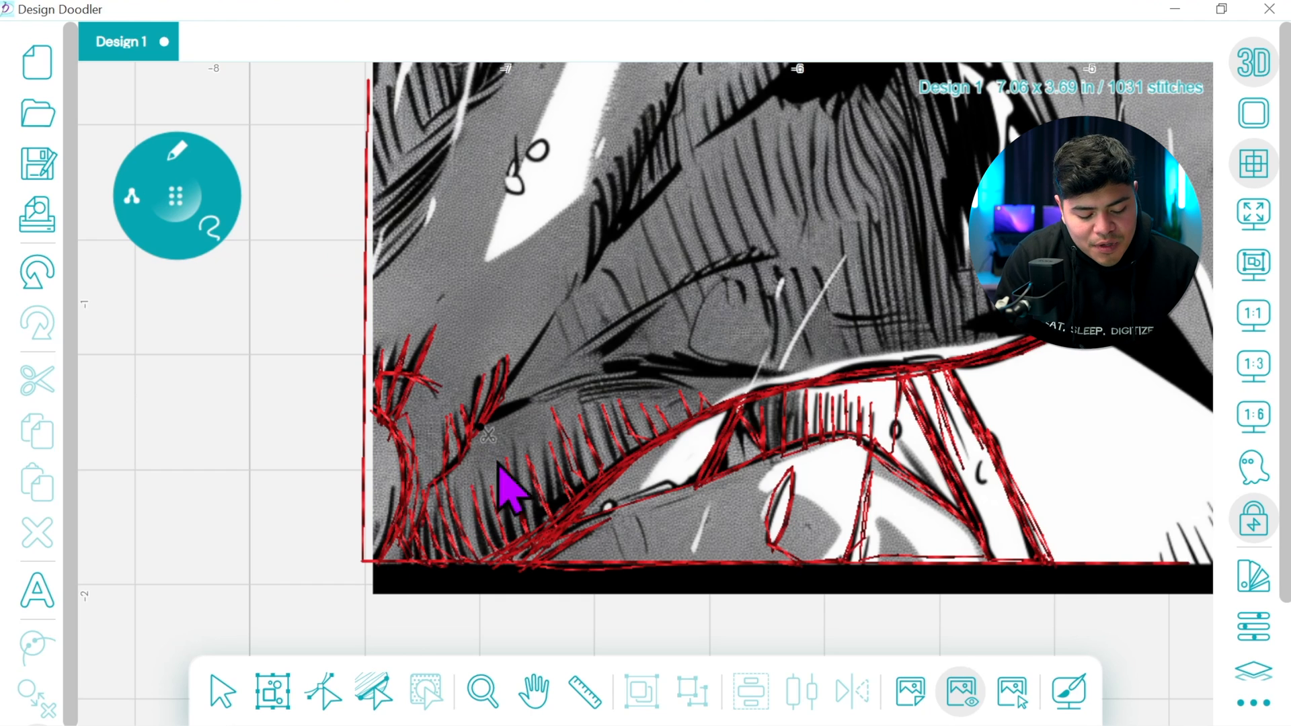
mouse_move(546, 398)
mouse_down()
mouse_move(626, 381)
mouse_move(540, 412)
mouse_move(679, 391)
mouse_move(520, 409)
mouse_move(618, 378)
mouse_move(487, 426)
mouse_move(648, 377)
mouse_move(812, 379)
mouse_move(628, 377)
mouse_move(742, 376)
mouse_move(672, 365)
mouse_move(789, 374)
mouse_move(686, 336)
mouse_up()
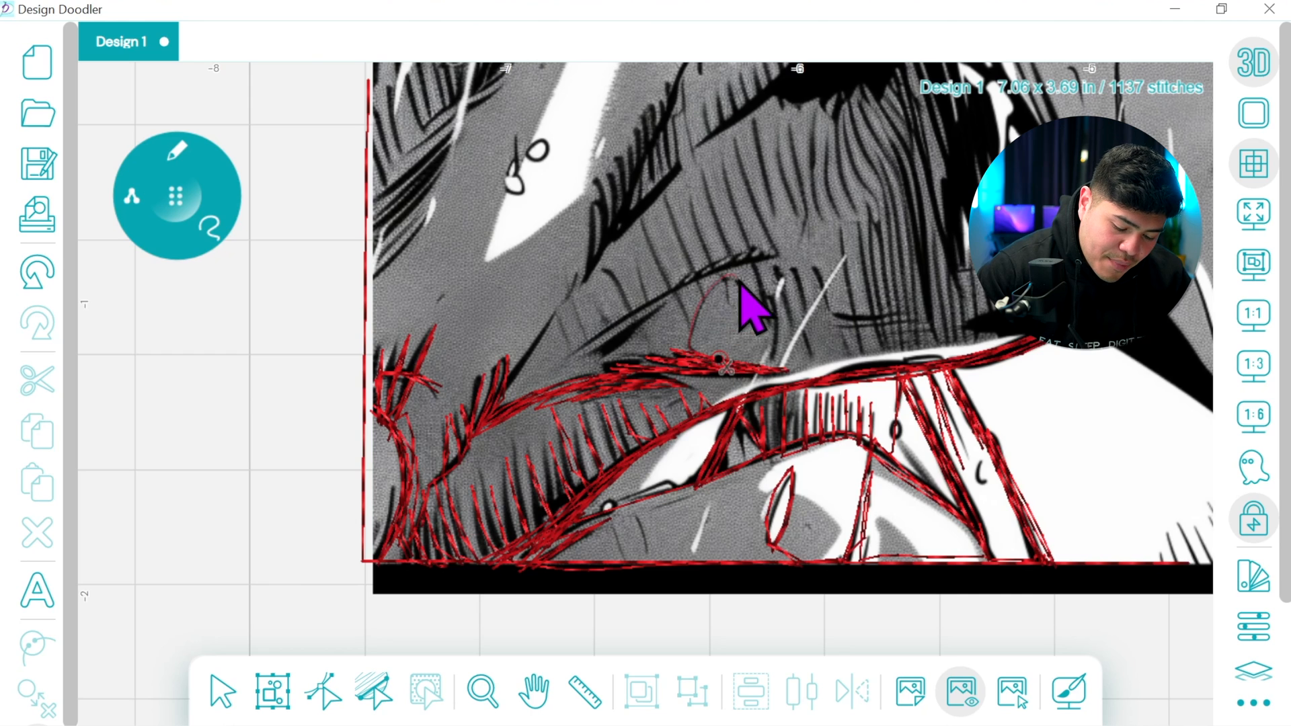
drag(692, 349, 743, 310)
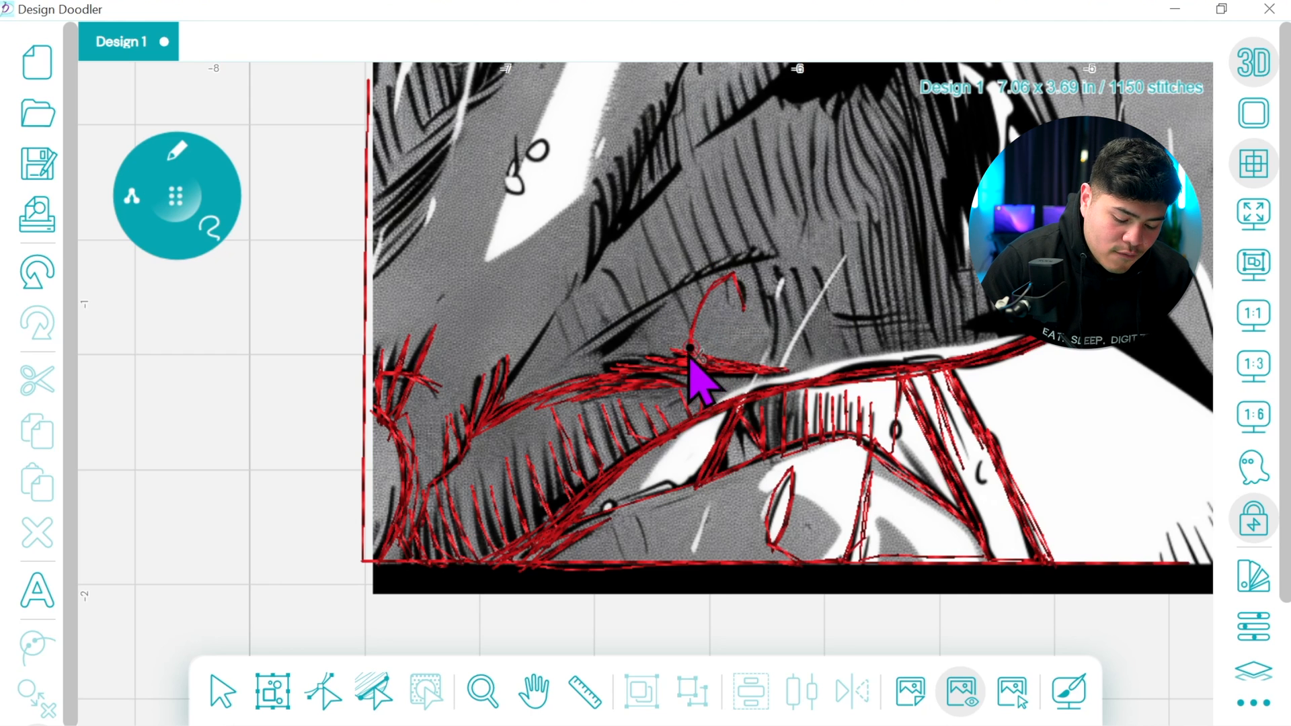
mouse_move(697, 367)
mouse_down()
mouse_move(635, 368)
mouse_move(643, 355)
mouse_up()
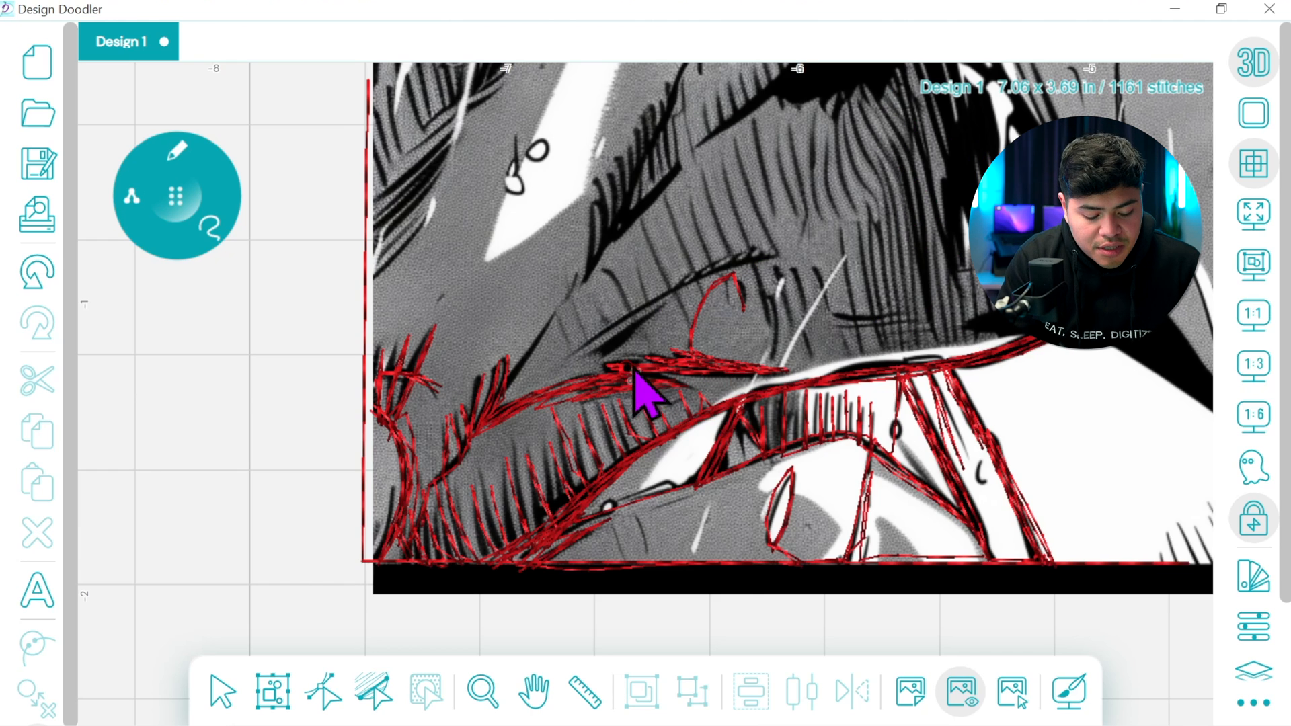
Trace the arched crease above the thin curve and stitch across to the dense vertical hatching, tracing its long strokes
drag(625, 331, 774, 263)
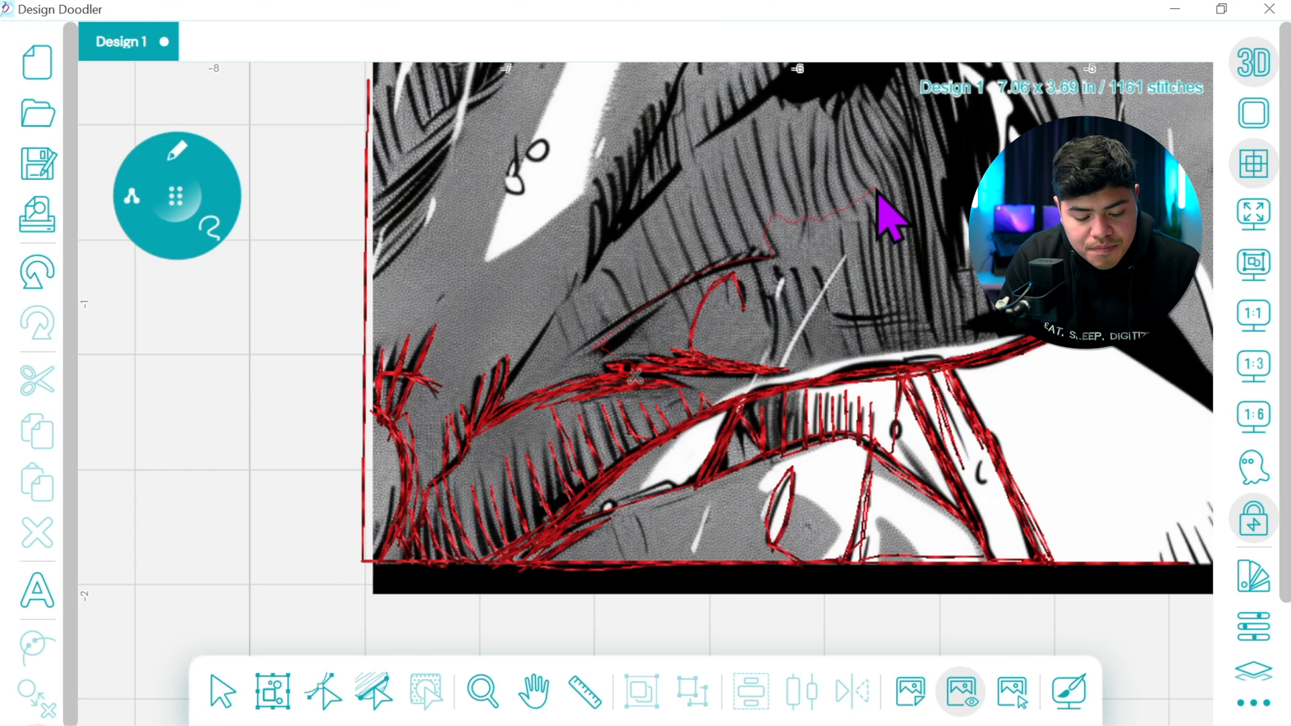
drag(917, 187, 902, 191)
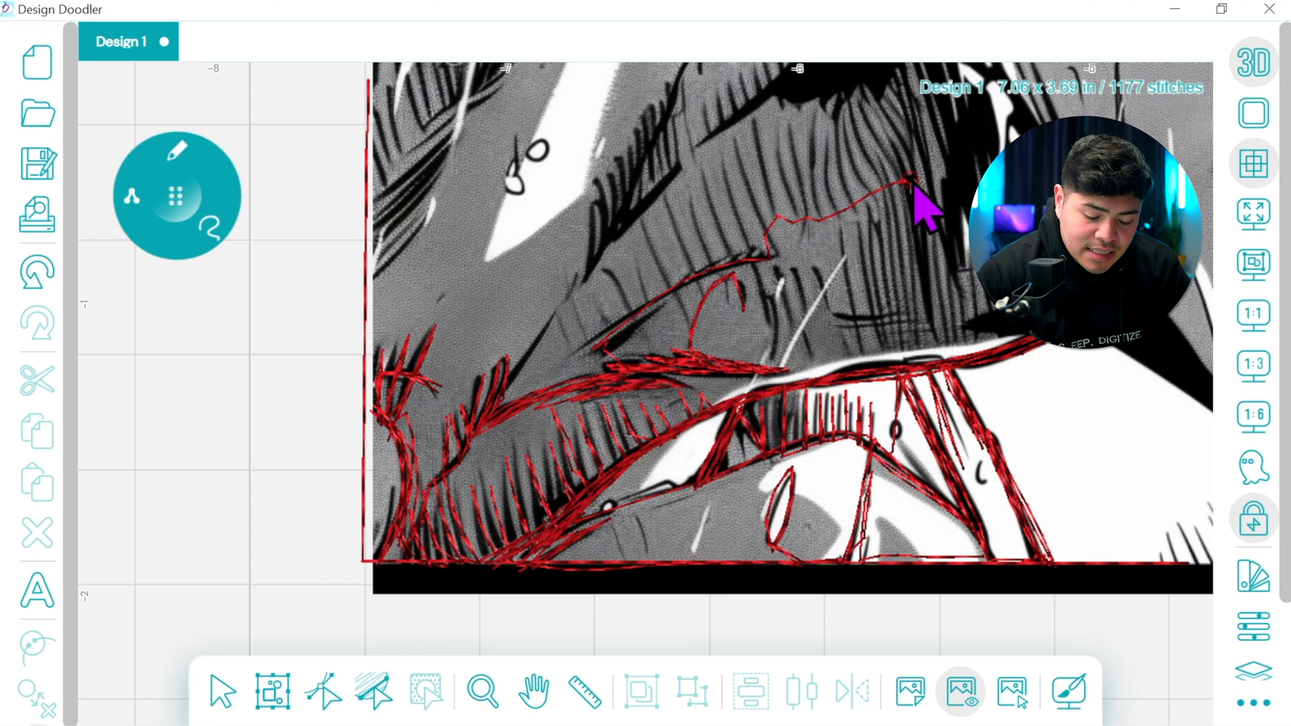
mouse_move(930, 211)
mouse_down()
mouse_move(945, 337)
mouse_move(909, 87)
mouse_move(965, 338)
mouse_move(909, 104)
mouse_move(936, 330)
mouse_move(875, 105)
mouse_move(910, 212)
mouse_move(908, 320)
mouse_move(854, 104)
mouse_move(899, 235)
mouse_move(903, 337)
mouse_move(847, 103)
mouse_move(897, 357)
mouse_move(883, 237)
mouse_move(879, 355)
mouse_move(881, 322)
mouse_move(827, 322)
mouse_move(930, 316)
mouse_move(832, 328)
mouse_move(944, 332)
mouse_move(843, 331)
mouse_move(900, 311)
mouse_move(849, 333)
mouse_move(894, 327)
mouse_move(871, 224)
mouse_move(885, 366)
mouse_move(885, 232)
mouse_up()
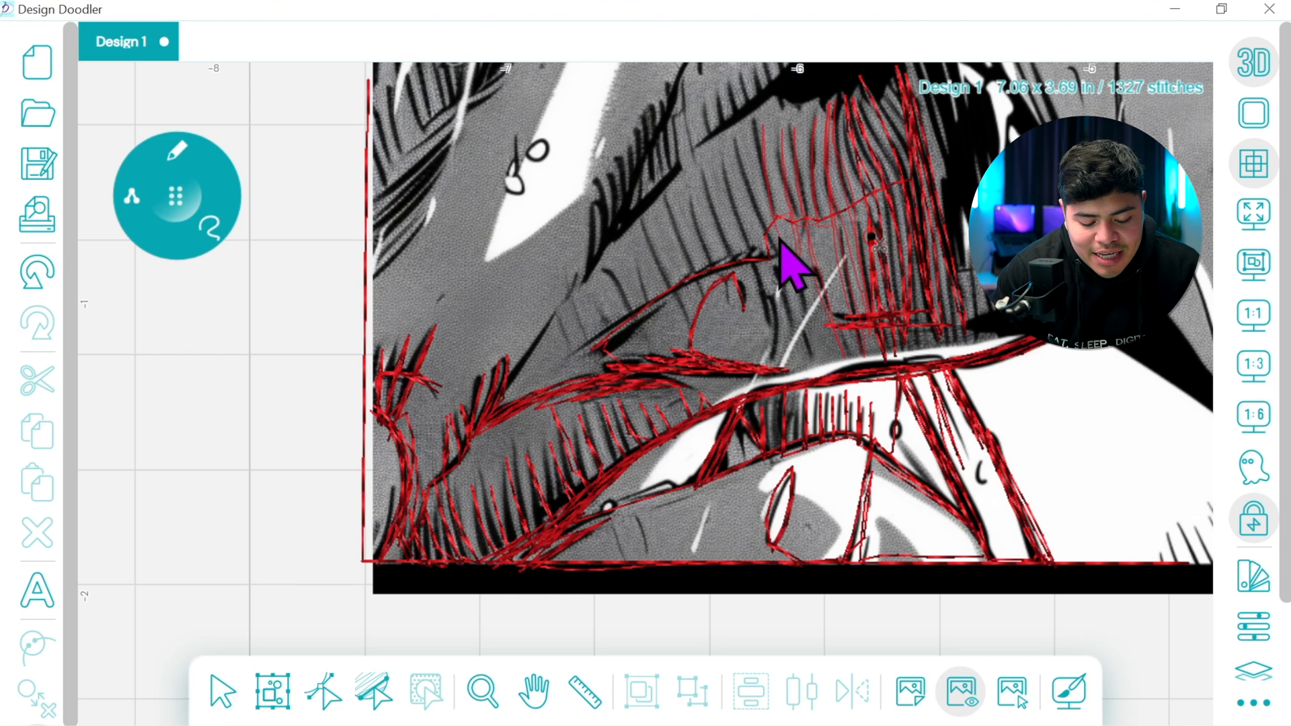
Trace the remaining hatch strokes leftward along the arched crease and the thin diagonal edge line beyond them
drag(739, 133, 799, 338)
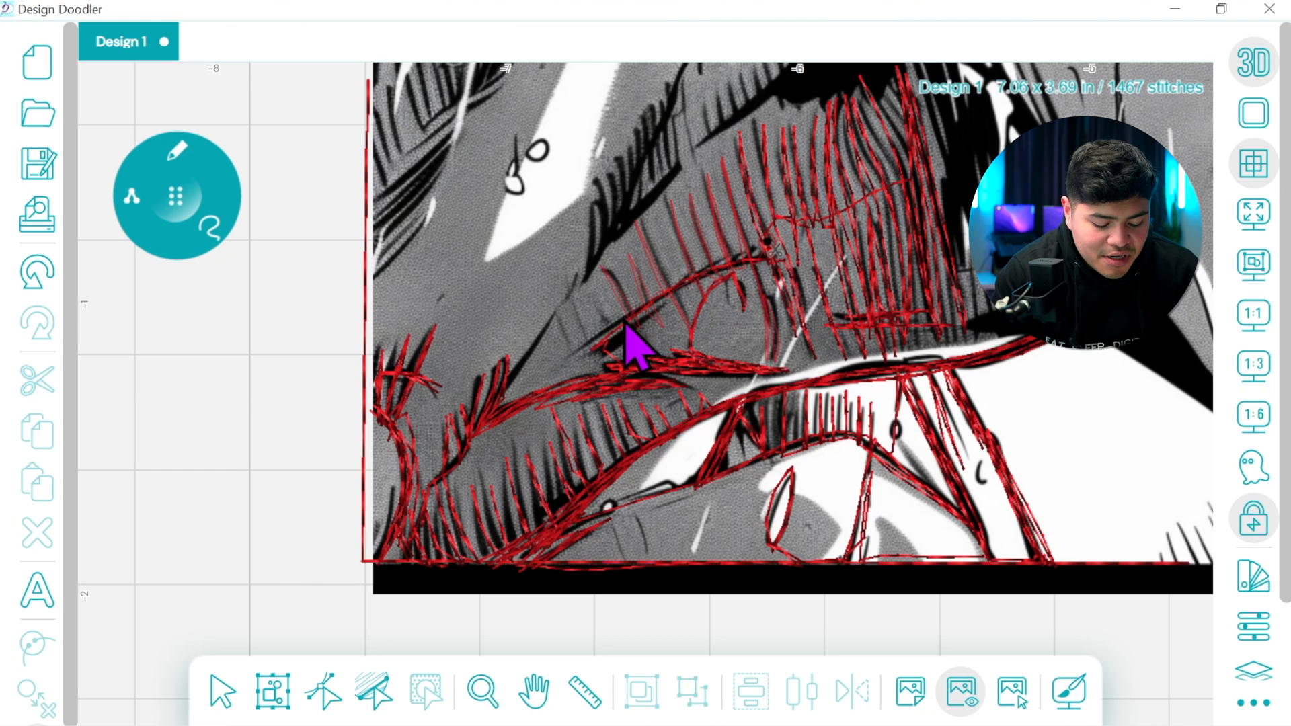
drag(612, 343, 596, 331)
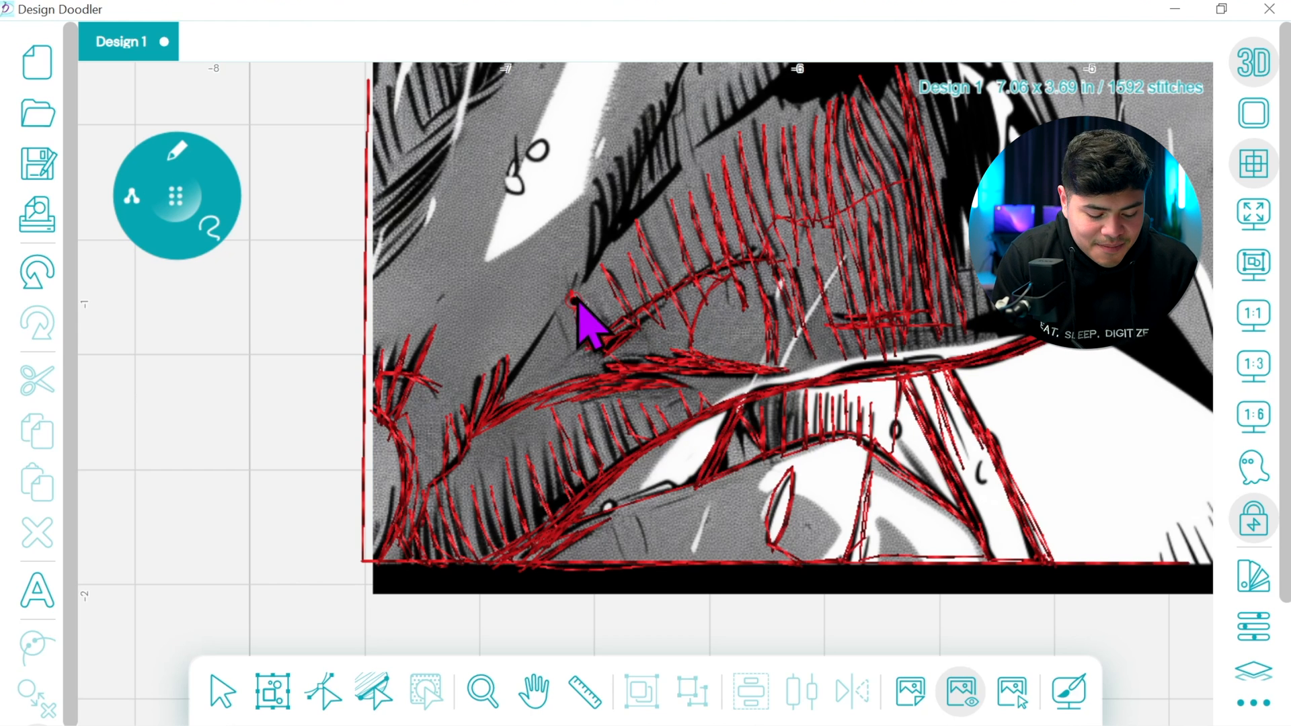
drag(573, 301, 618, 246)
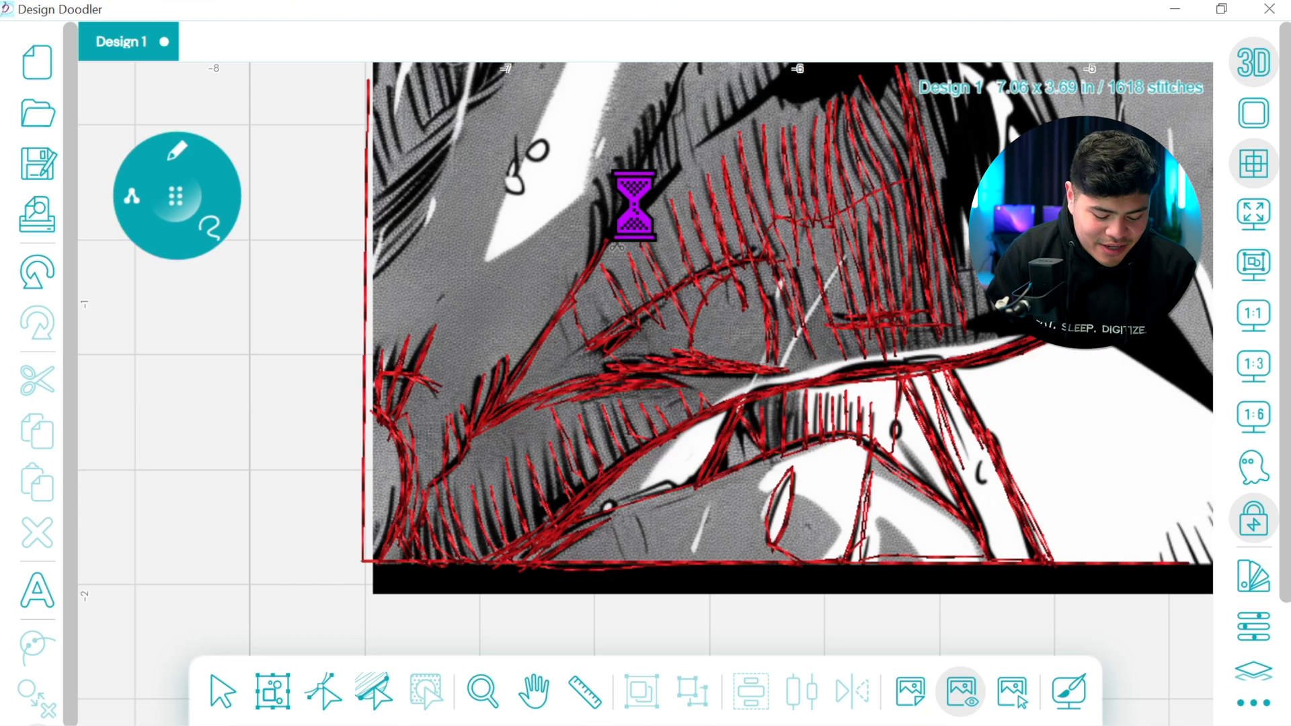
Trace the spiky shading strokes up the diagonal edge beside the white highlight with freehand stitches
click(533, 691)
drag(632, 518, 470, 599)
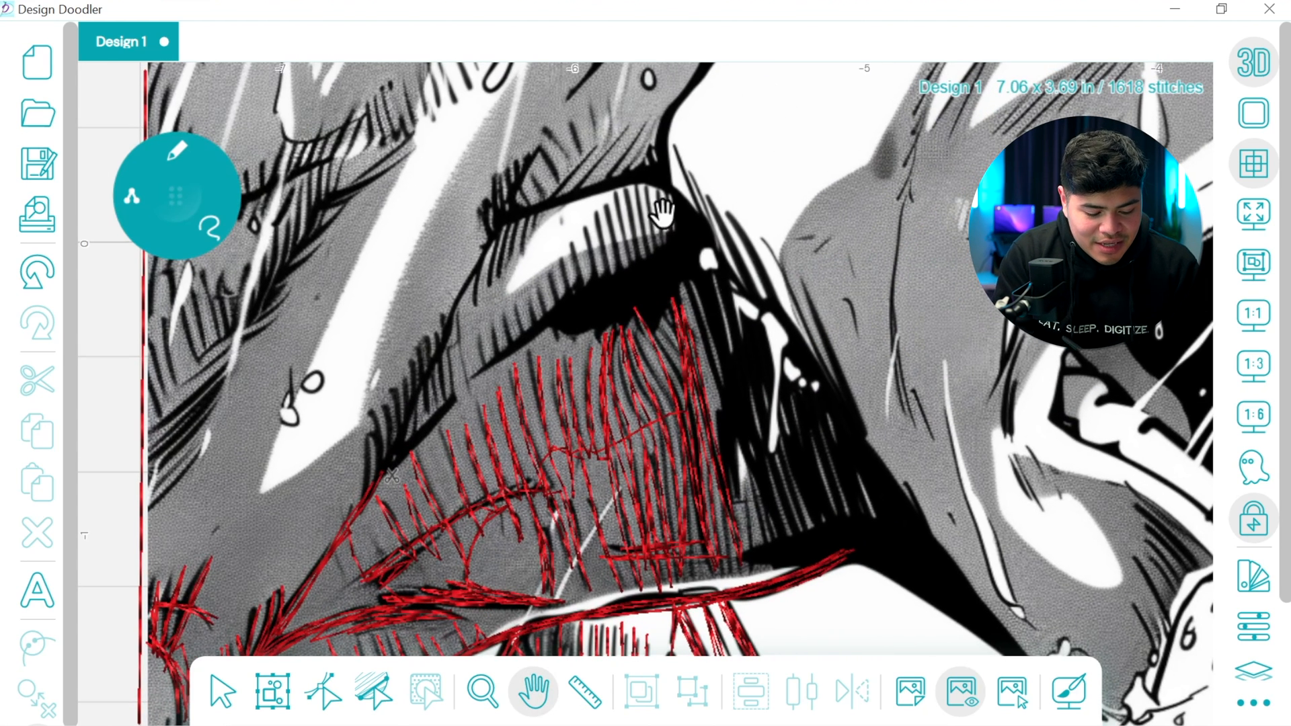
click(203, 224)
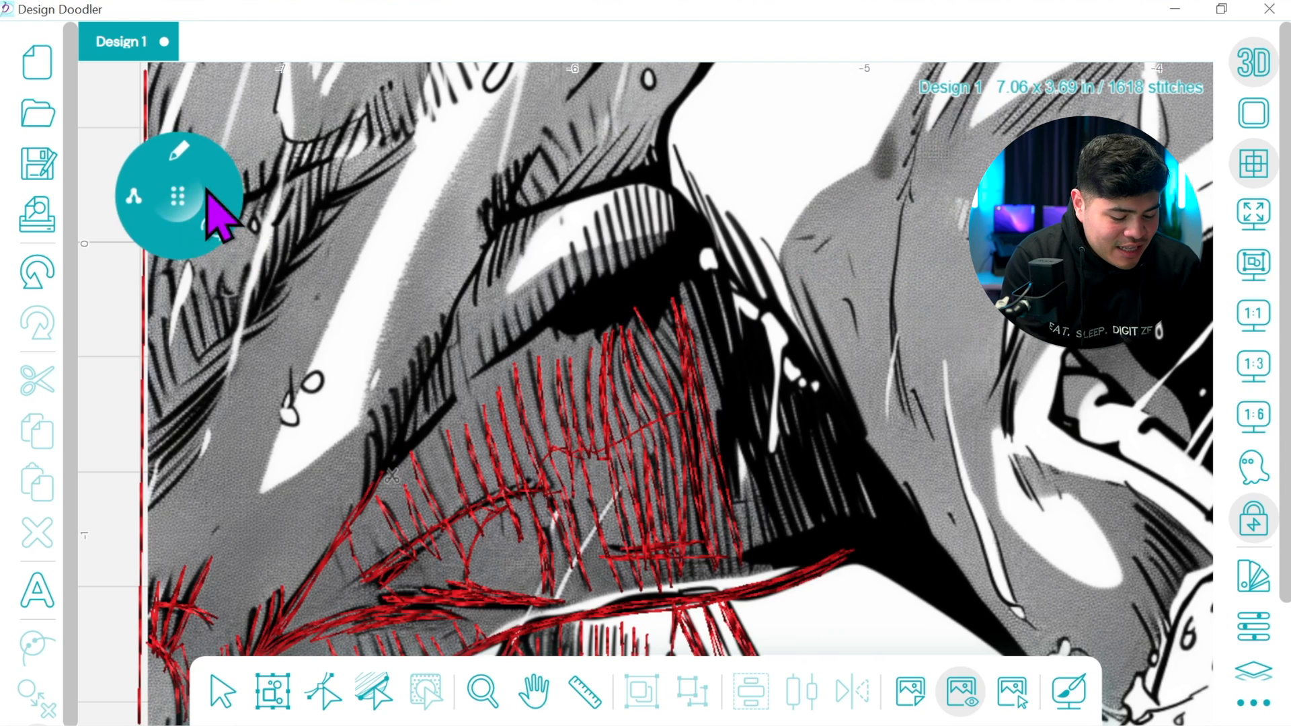
mouse_move(385, 470)
mouse_down()
mouse_move(456, 409)
mouse_move(388, 470)
mouse_up()
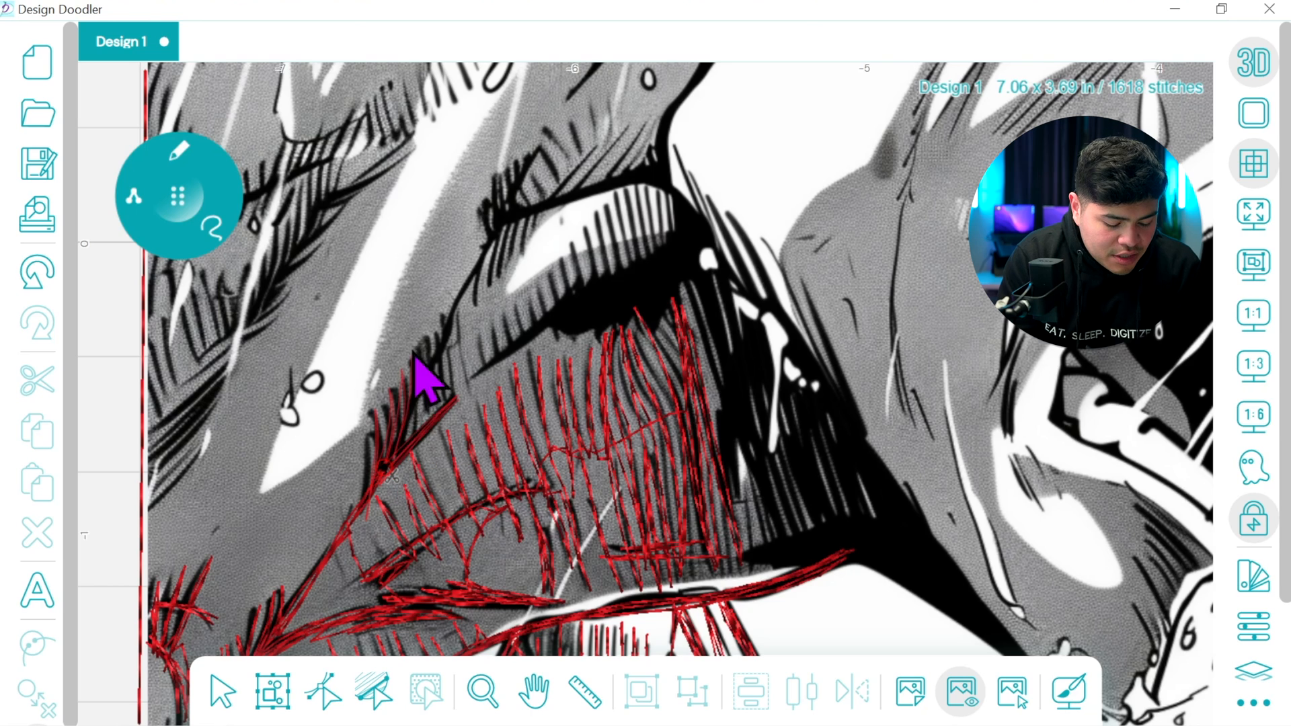
mouse_move(418, 372)
mouse_down()
mouse_move(416, 412)
mouse_move(440, 304)
mouse_move(424, 393)
mouse_up()
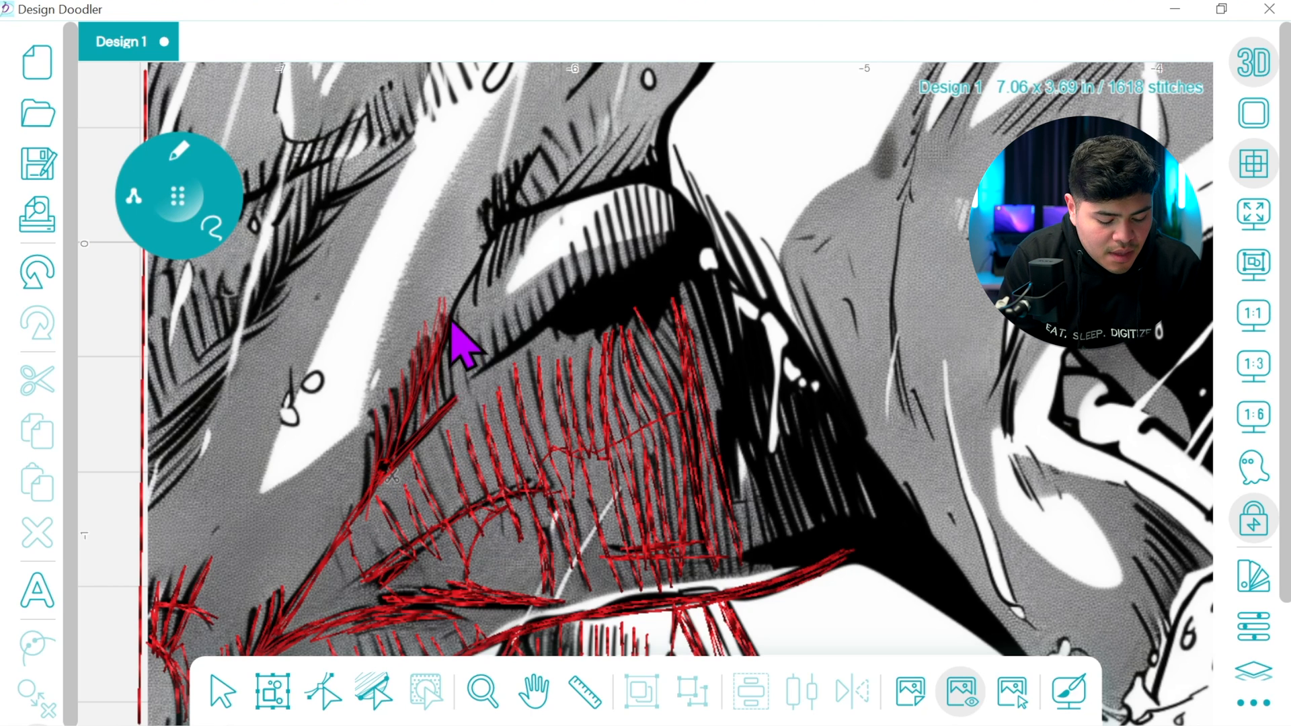
Trace the slanted crease and short hatch strokes up to the black shadow patch, roughly outlining the patch with freehand stitches
mouse_move(458, 310)
mouse_down()
mouse_move(469, 401)
mouse_move(457, 323)
mouse_move(469, 391)
mouse_move(497, 364)
mouse_up()
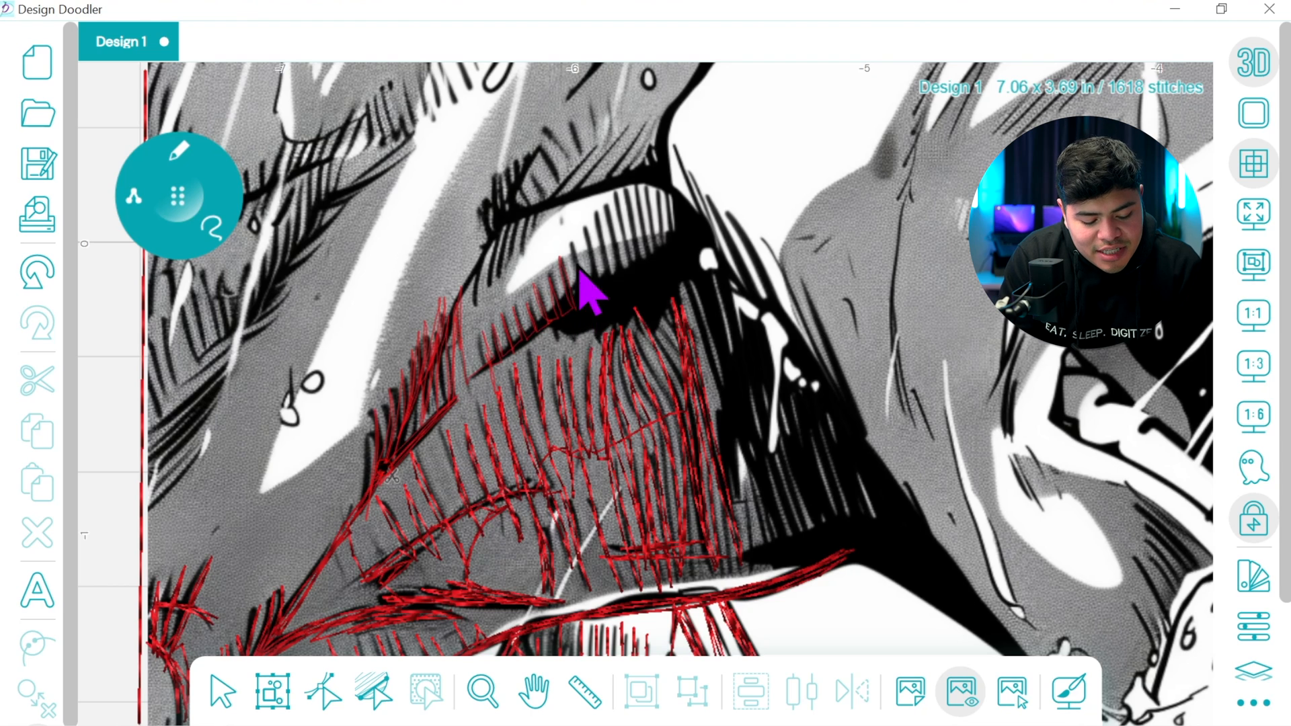
mouse_move(601, 249)
mouse_down()
mouse_move(610, 275)
mouse_move(693, 256)
mouse_move(619, 271)
mouse_move(610, 293)
mouse_move(626, 293)
mouse_move(605, 206)
mouse_move(625, 294)
mouse_move(637, 294)
mouse_move(618, 214)
mouse_move(637, 294)
mouse_up()
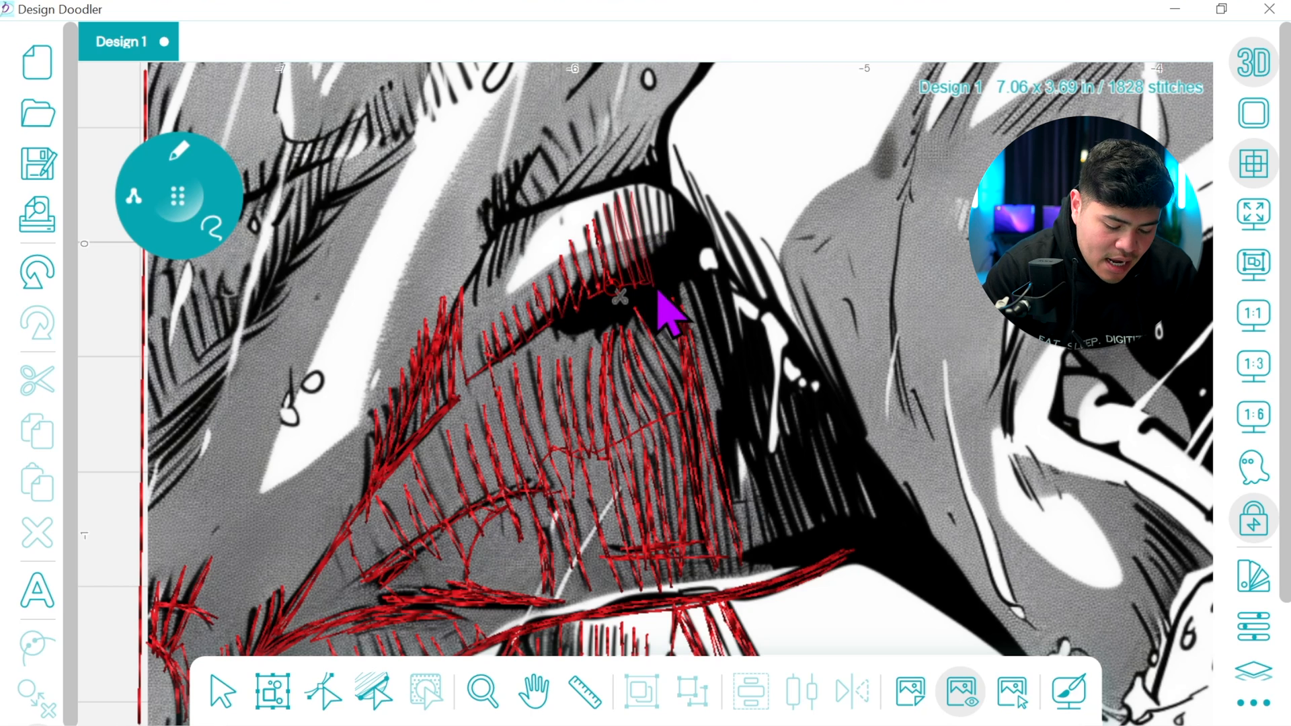
mouse_move(674, 306)
mouse_down()
mouse_move(648, 325)
mouse_move(639, 315)
mouse_move(577, 324)
mouse_move(652, 296)
mouse_up()
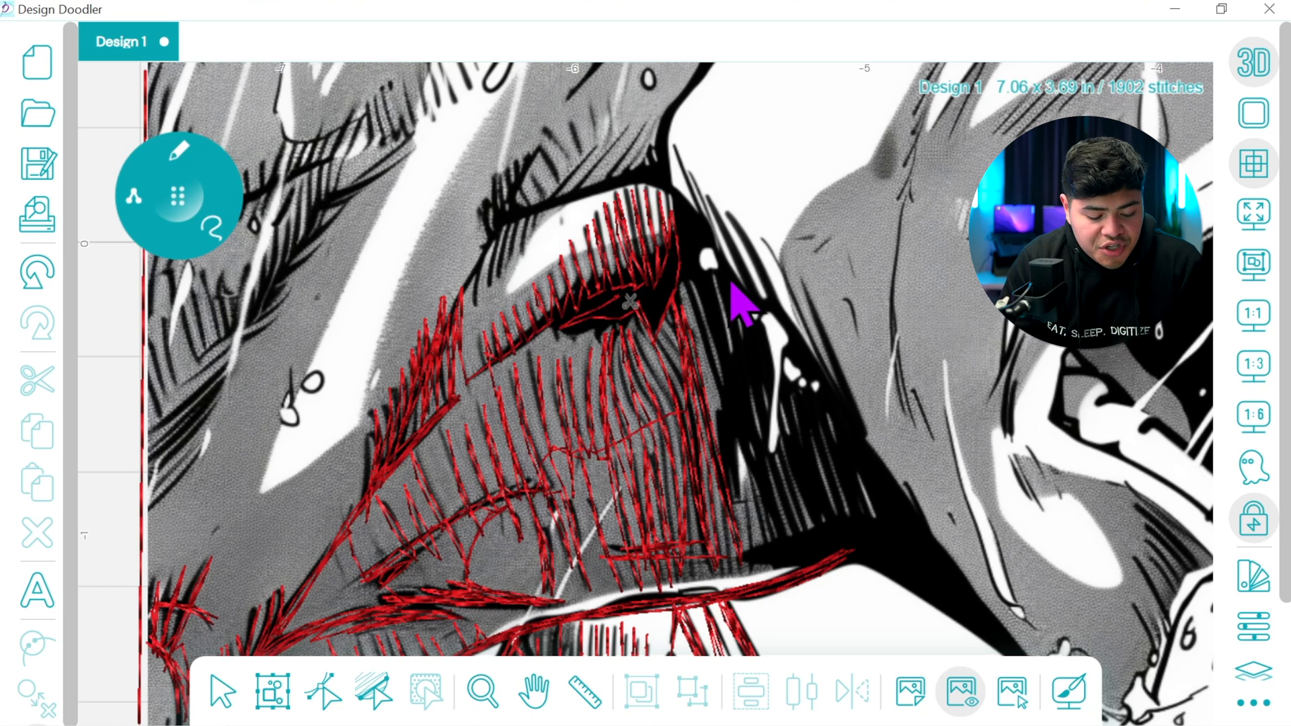
Cover the black shadow patch above the hatching with a fill shape and turn its stitch direction nearly vertical
click(178, 156)
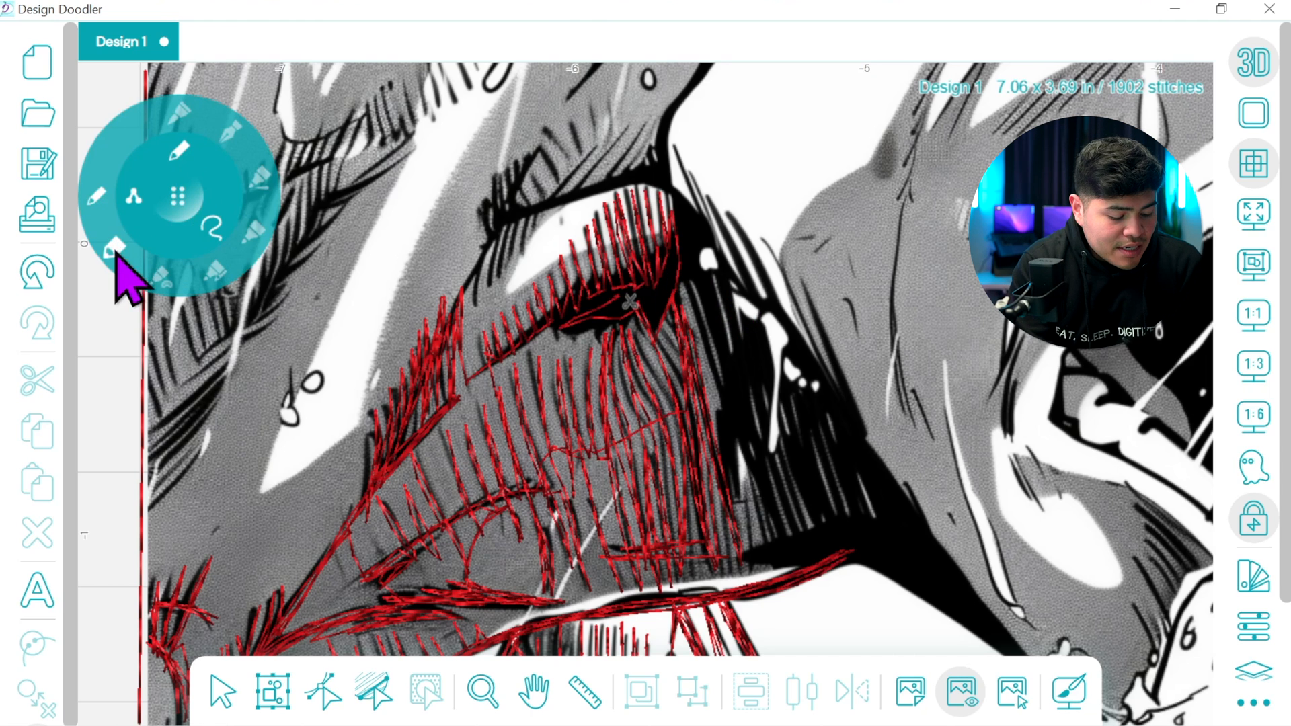
click(160, 280)
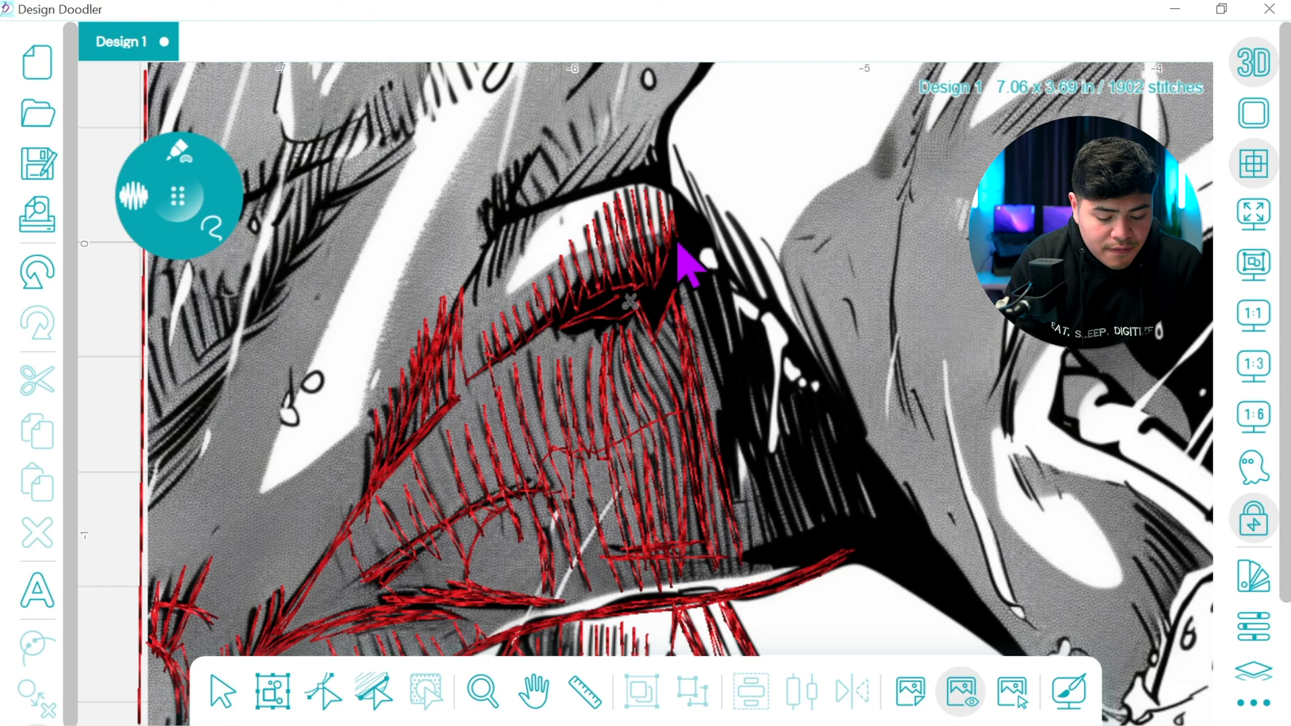
mouse_move(578, 293)
mouse_down()
mouse_move(570, 332)
mouse_move(631, 326)
mouse_move(683, 291)
mouse_up()
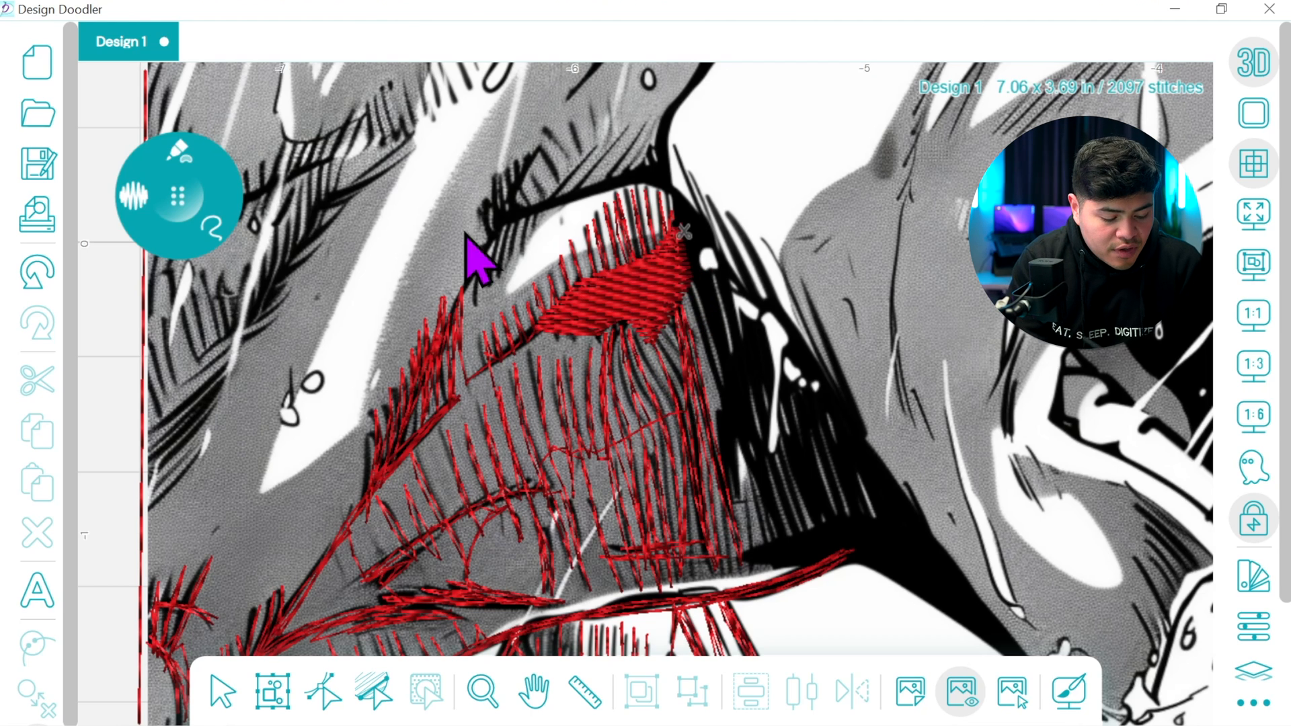
click(325, 691)
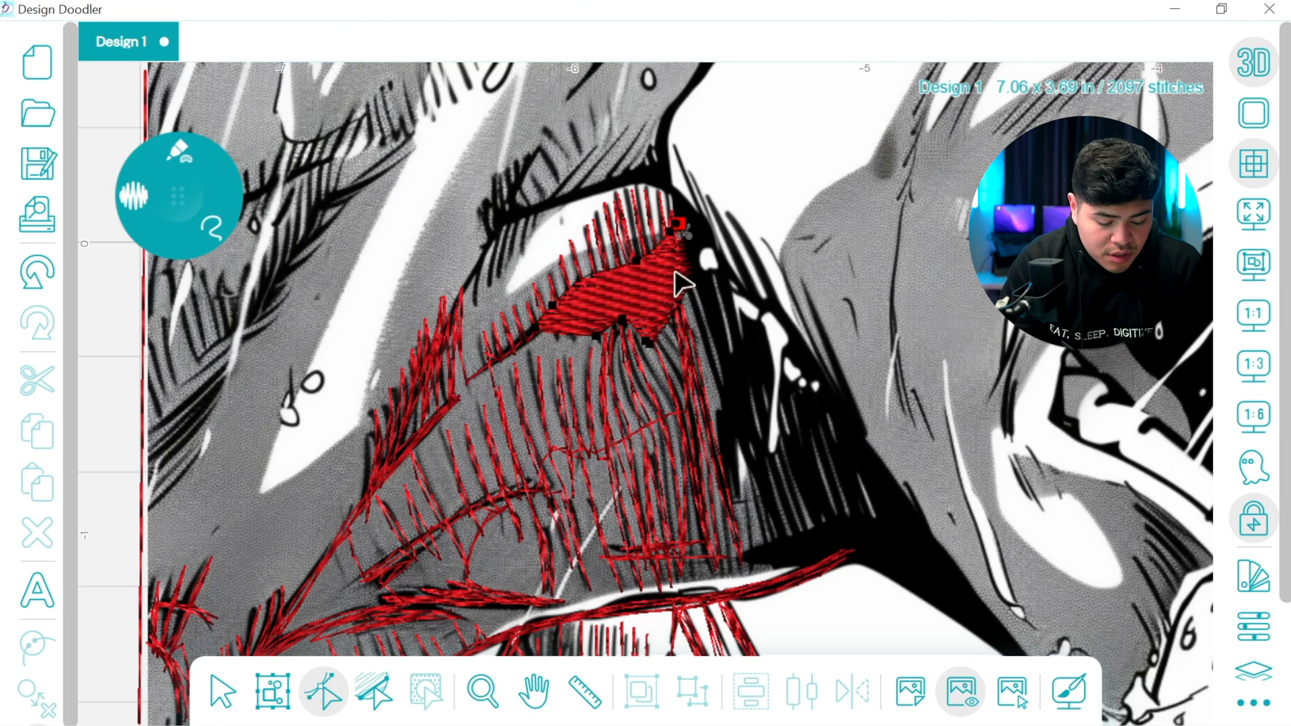
click(591, 340)
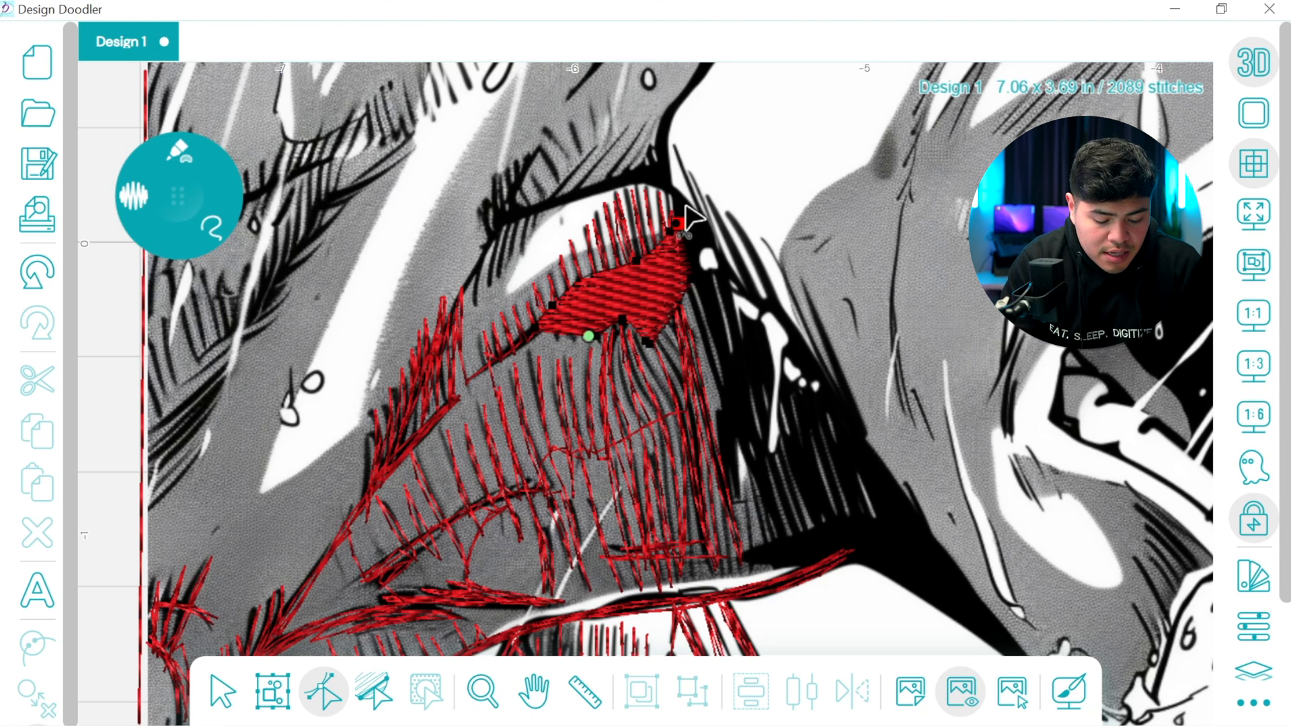
click(375, 690)
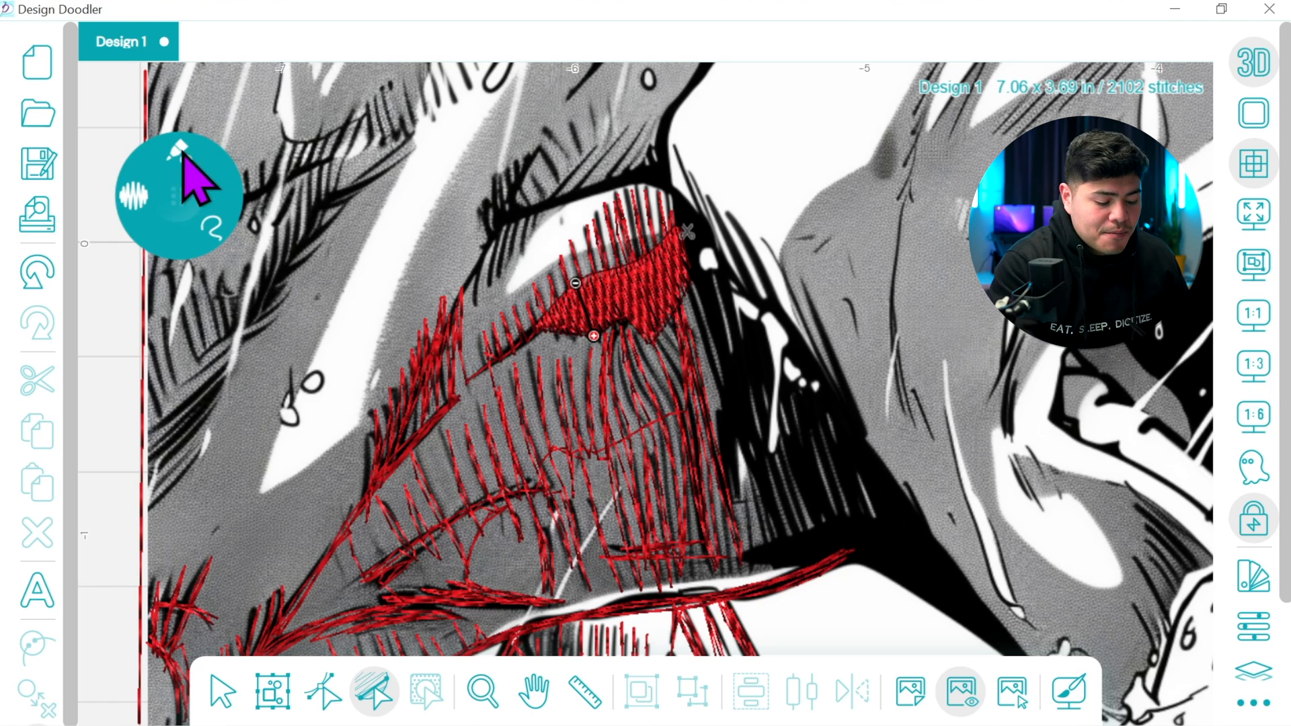
Continue freehand stitches from the filled patch's upper corner and trace the spiky strokes along the outer edge of the black neck shadow
click(111, 201)
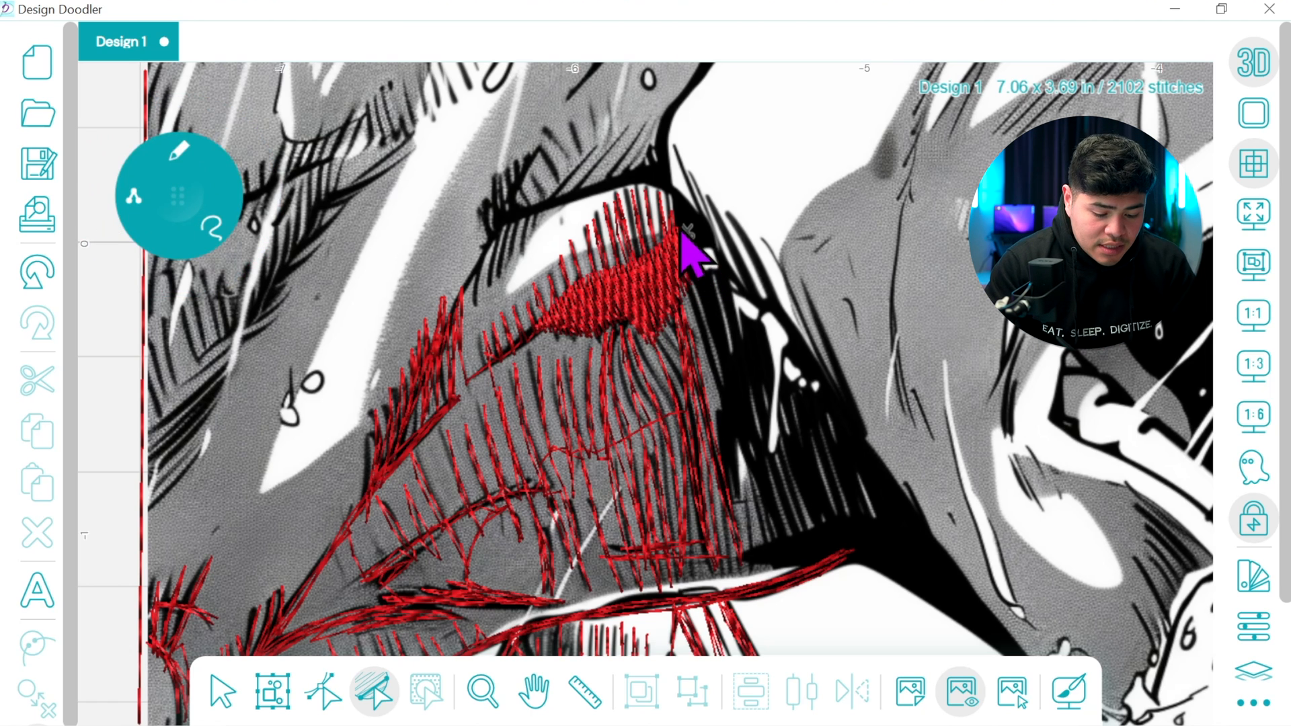
click(669, 193)
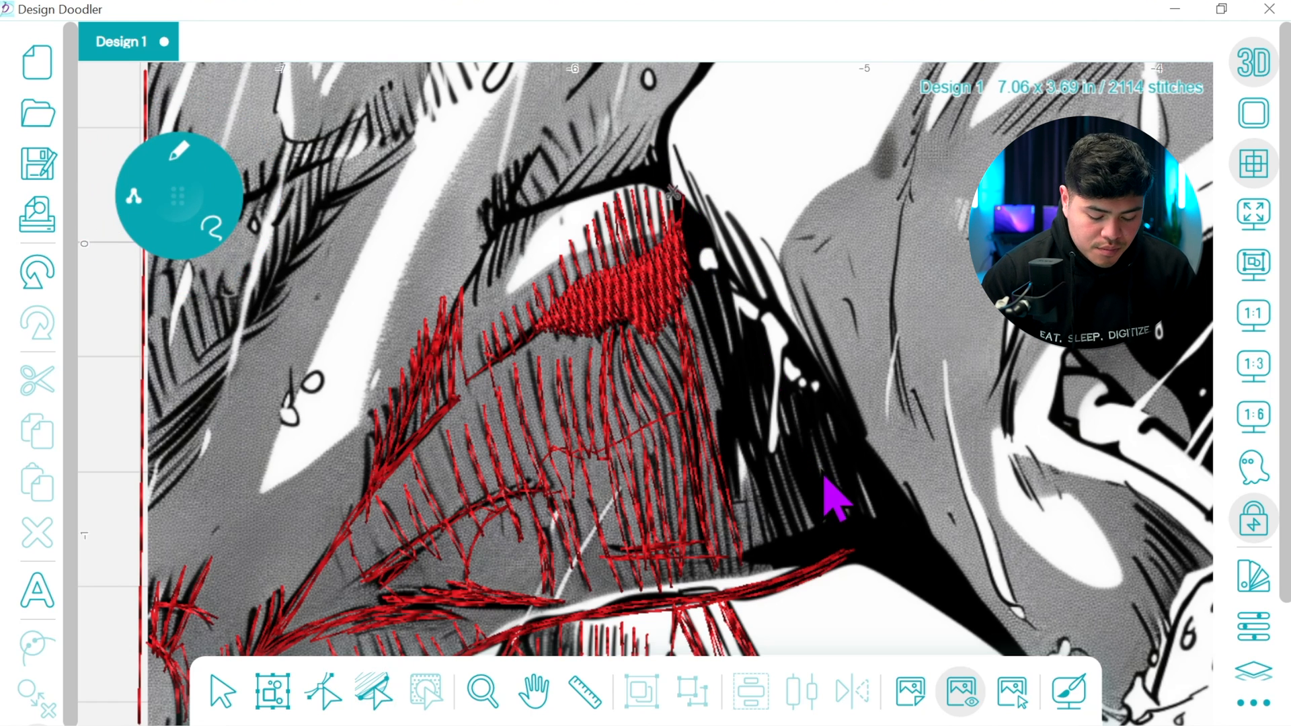
click(1255, 322)
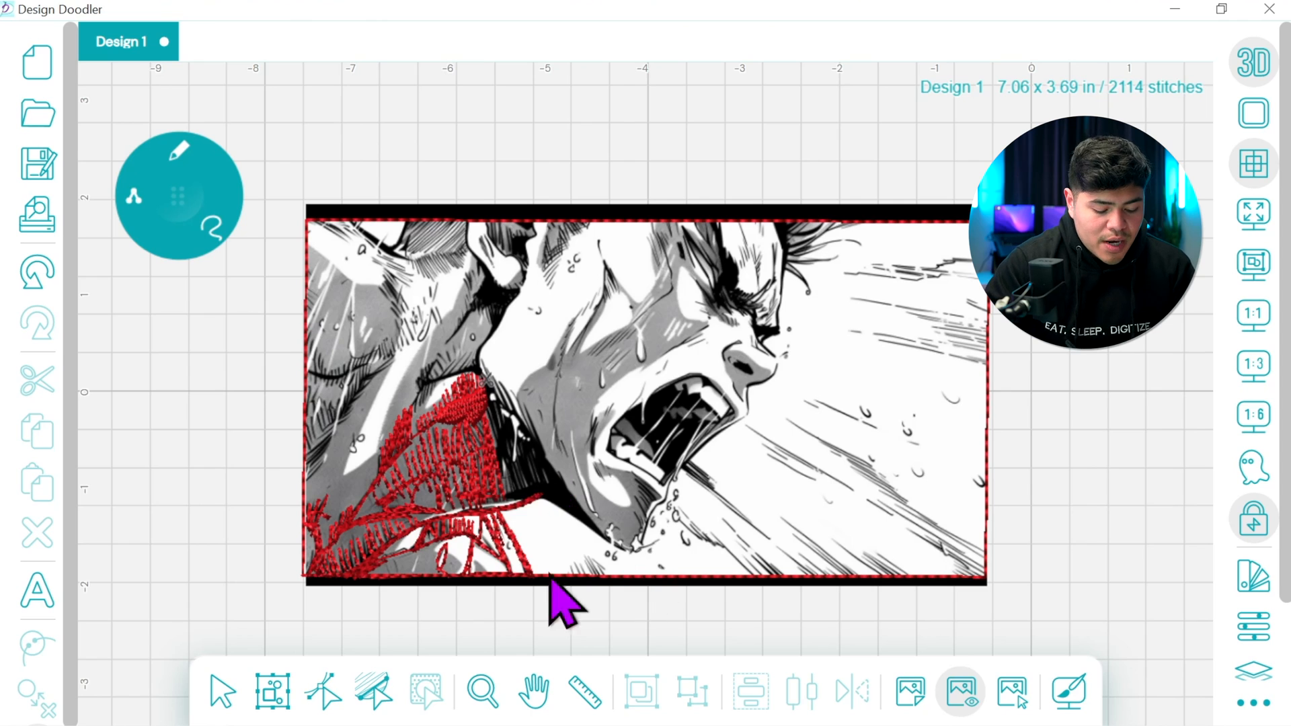
click(1251, 360)
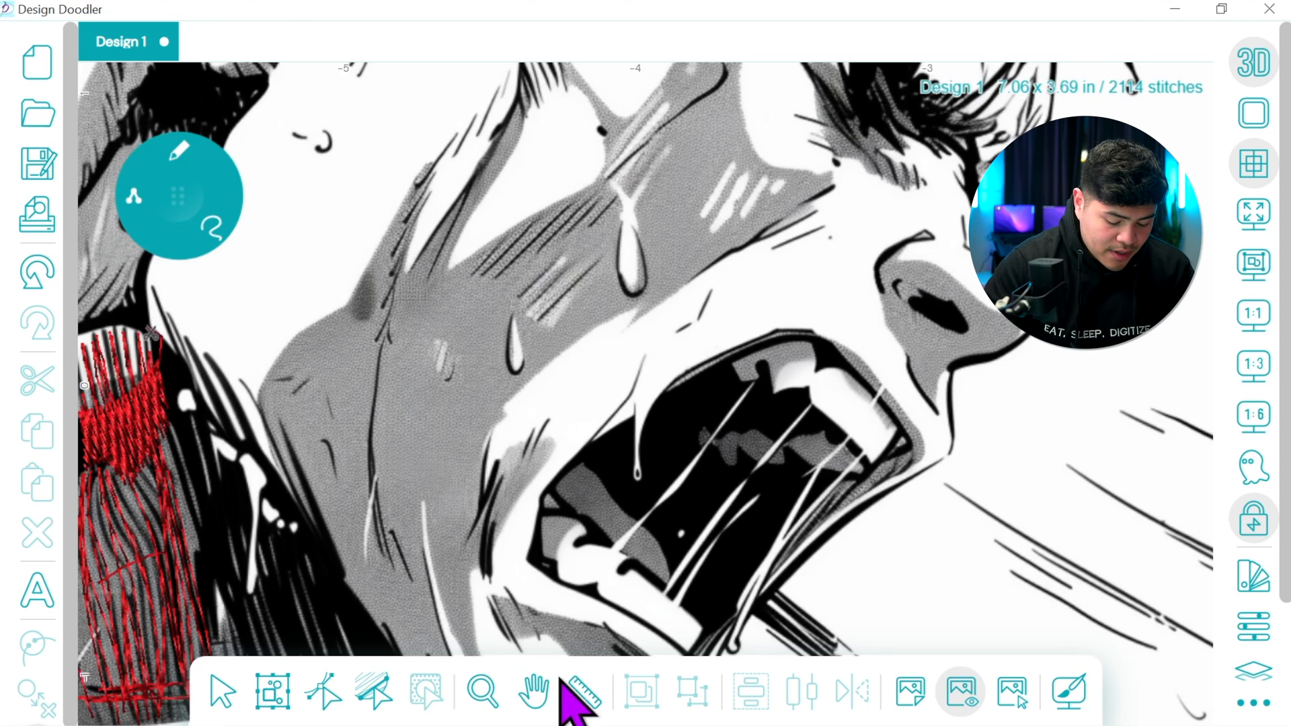
click(533, 690)
drag(504, 611, 733, 410)
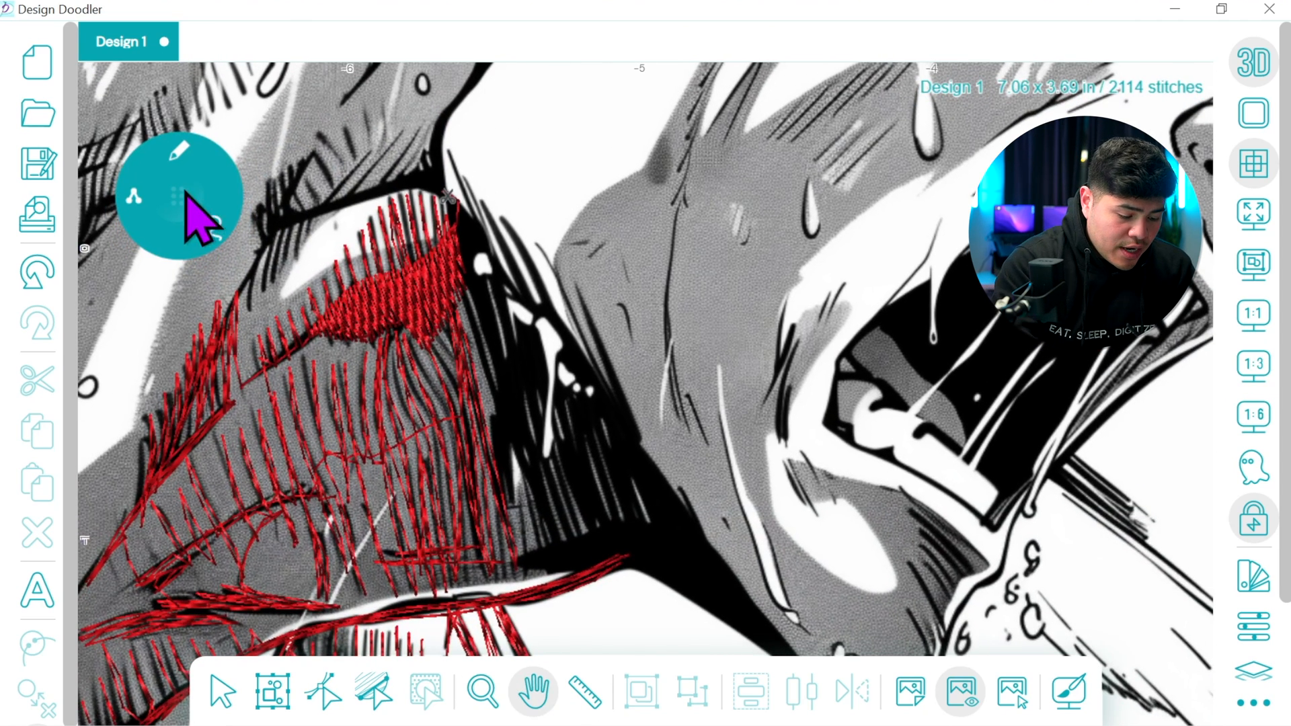
drag(184, 190, 186, 185)
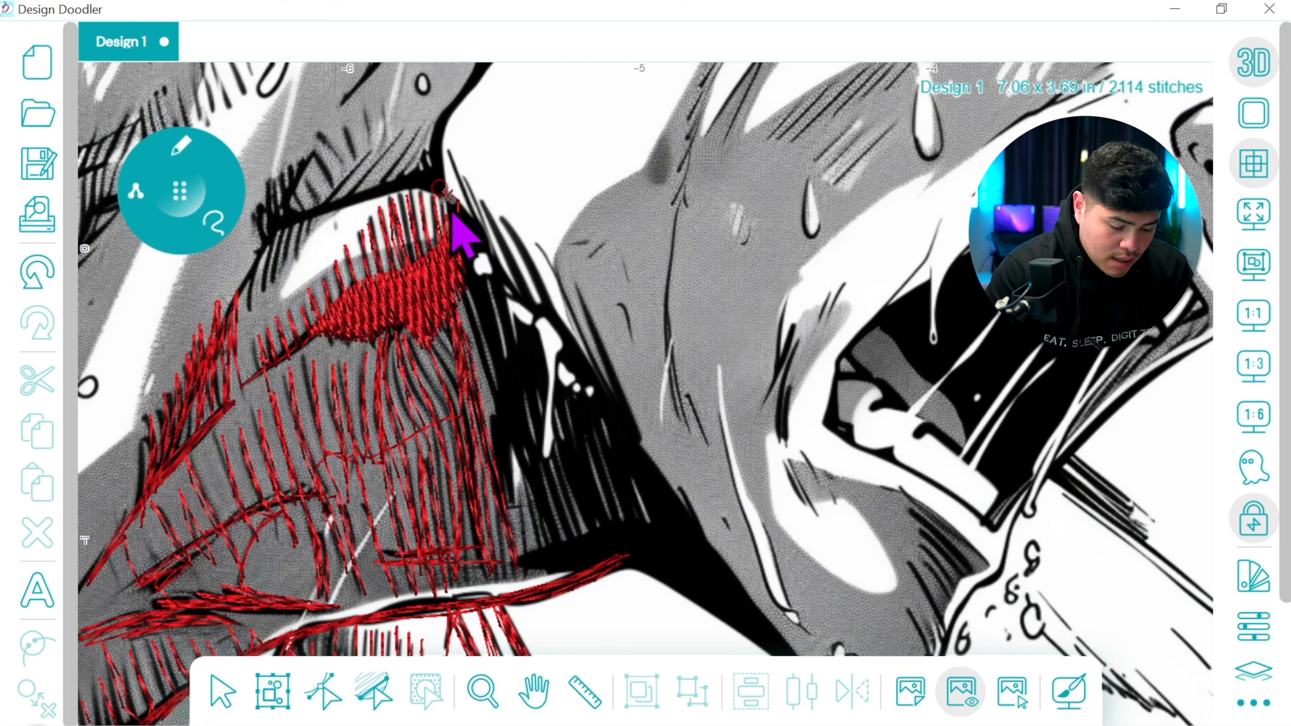
mouse_move(467, 210)
mouse_down()
mouse_move(480, 253)
mouse_move(499, 276)
mouse_move(472, 197)
mouse_move(502, 288)
mouse_move(522, 319)
mouse_move(493, 228)
mouse_move(538, 321)
mouse_move(513, 240)
mouse_move(585, 390)
mouse_move(537, 245)
mouse_move(586, 360)
mouse_up()
mouse_move(614, 414)
mouse_down()
mouse_move(587, 317)
mouse_move(640, 460)
mouse_move(534, 253)
mouse_move(599, 414)
mouse_move(539, 350)
mouse_up()
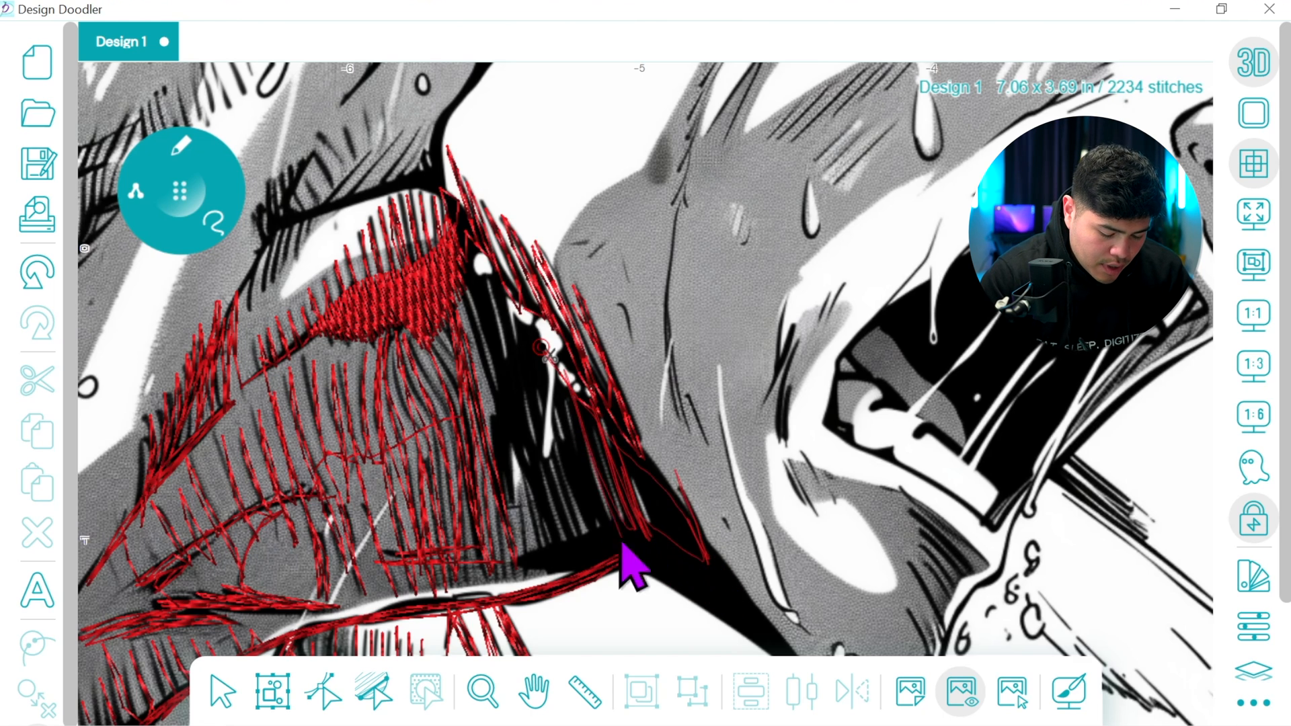
Cover the black neck shadow with dense freehand hatch strokes, working around the white highlights
mouse_move(570, 459)
mouse_down()
mouse_move(532, 344)
mouse_move(531, 409)
mouse_move(563, 506)
mouse_move(518, 373)
mouse_move(522, 339)
mouse_move(533, 362)
mouse_move(501, 326)
mouse_move(530, 481)
mouse_move(473, 236)
mouse_move(549, 549)
mouse_move(470, 299)
mouse_move(517, 499)
mouse_move(494, 419)
mouse_move(506, 473)
mouse_move(489, 287)
mouse_move(587, 551)
mouse_move(561, 430)
mouse_move(598, 533)
mouse_move(566, 401)
mouse_move(616, 532)
mouse_move(573, 408)
mouse_move(619, 525)
mouse_up()
mouse_move(591, 433)
mouse_down()
mouse_move(633, 531)
mouse_move(646, 536)
mouse_move(622, 463)
mouse_move(629, 496)
mouse_move(647, 492)
mouse_move(615, 436)
mouse_move(698, 563)
mouse_move(623, 438)
mouse_move(700, 548)
mouse_move(652, 462)
mouse_up()
drag(692, 541, 687, 543)
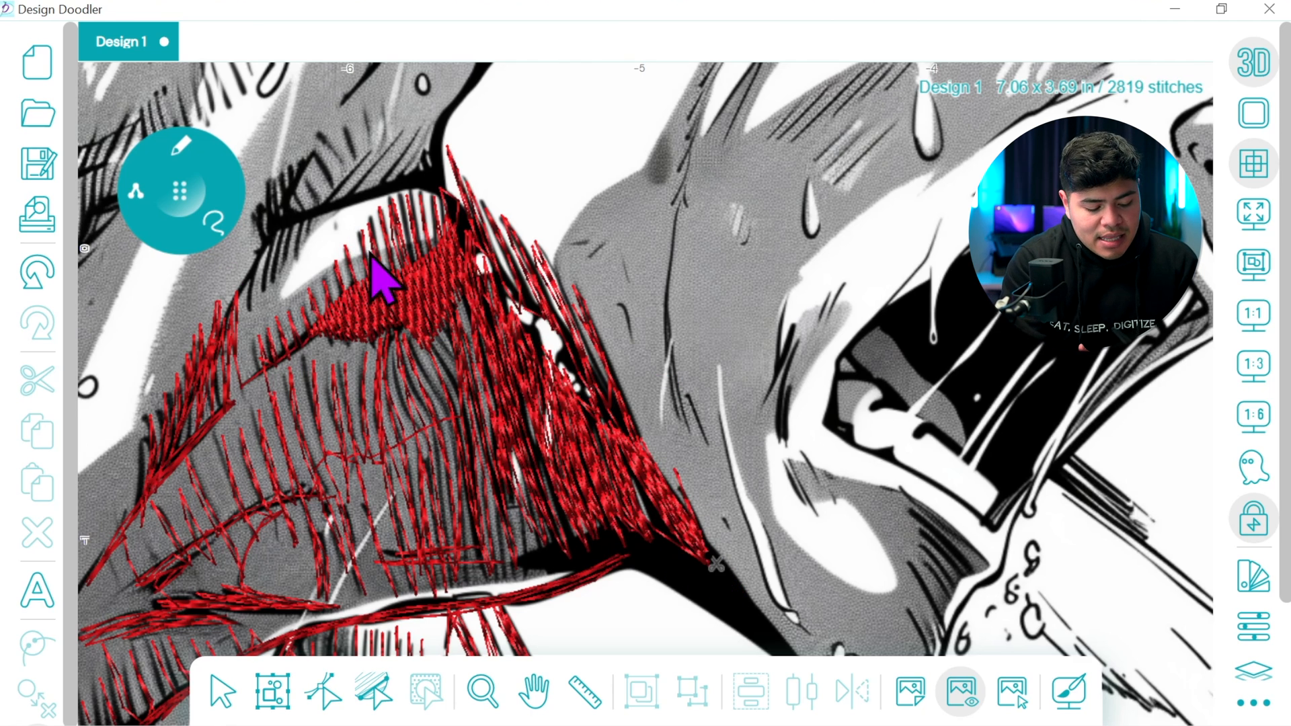
Fill the solid black wedge under the neck shadow, following the jaw edge down to the chin
click(536, 691)
drag(706, 562, 536, 350)
click(180, 189)
click(178, 144)
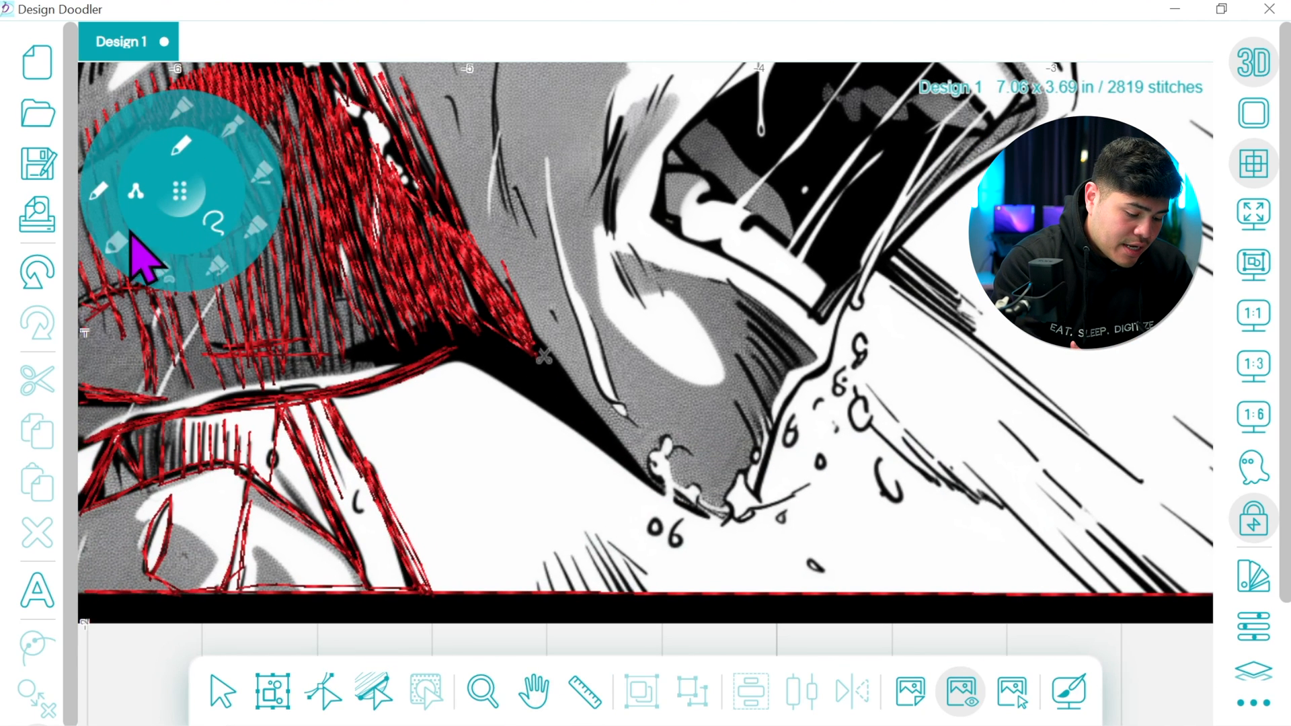
click(171, 263)
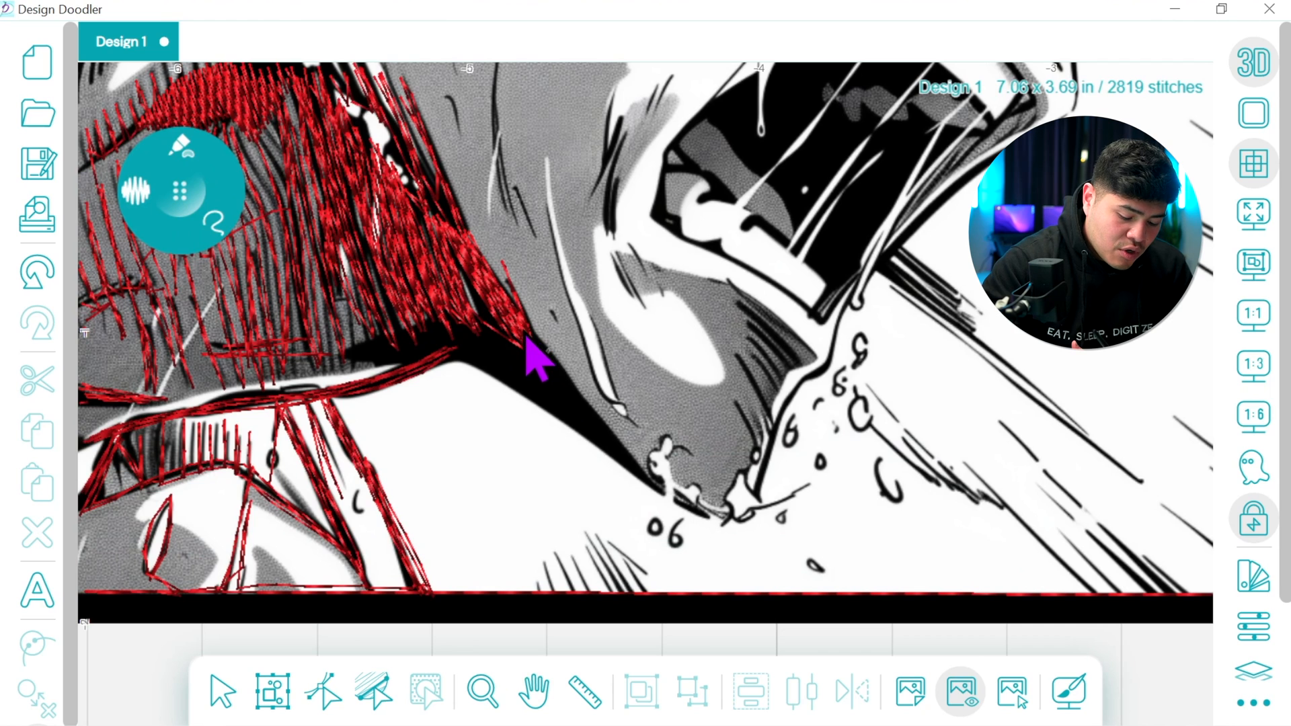
mouse_move(581, 397)
mouse_down()
mouse_move(666, 498)
mouse_move(614, 475)
mouse_move(495, 373)
mouse_move(654, 479)
mouse_move(470, 381)
mouse_move(357, 376)
mouse_move(482, 308)
mouse_move(526, 318)
mouse_up()
click(40, 265)
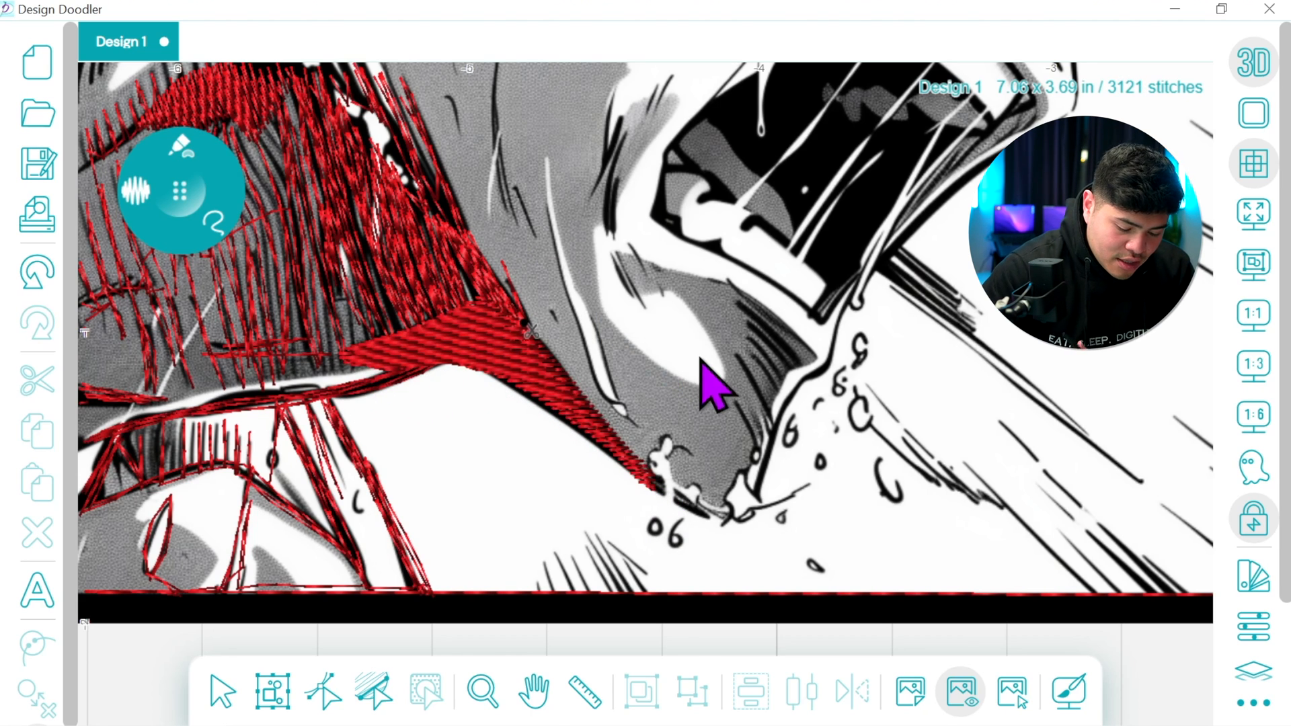
Adjust the wedge fill's edge nodes and reposition its start and end points so stitching finishes at the chin tip
click(324, 693)
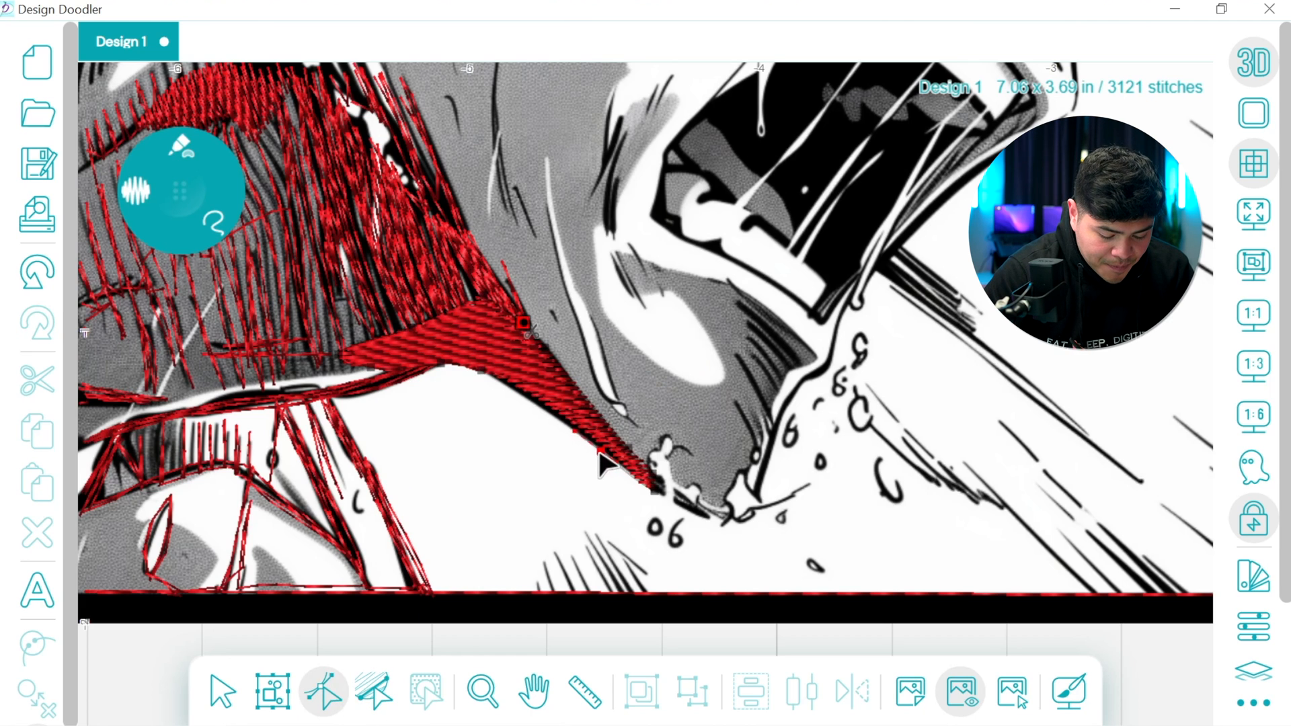
drag(601, 451, 597, 449)
drag(656, 479, 653, 470)
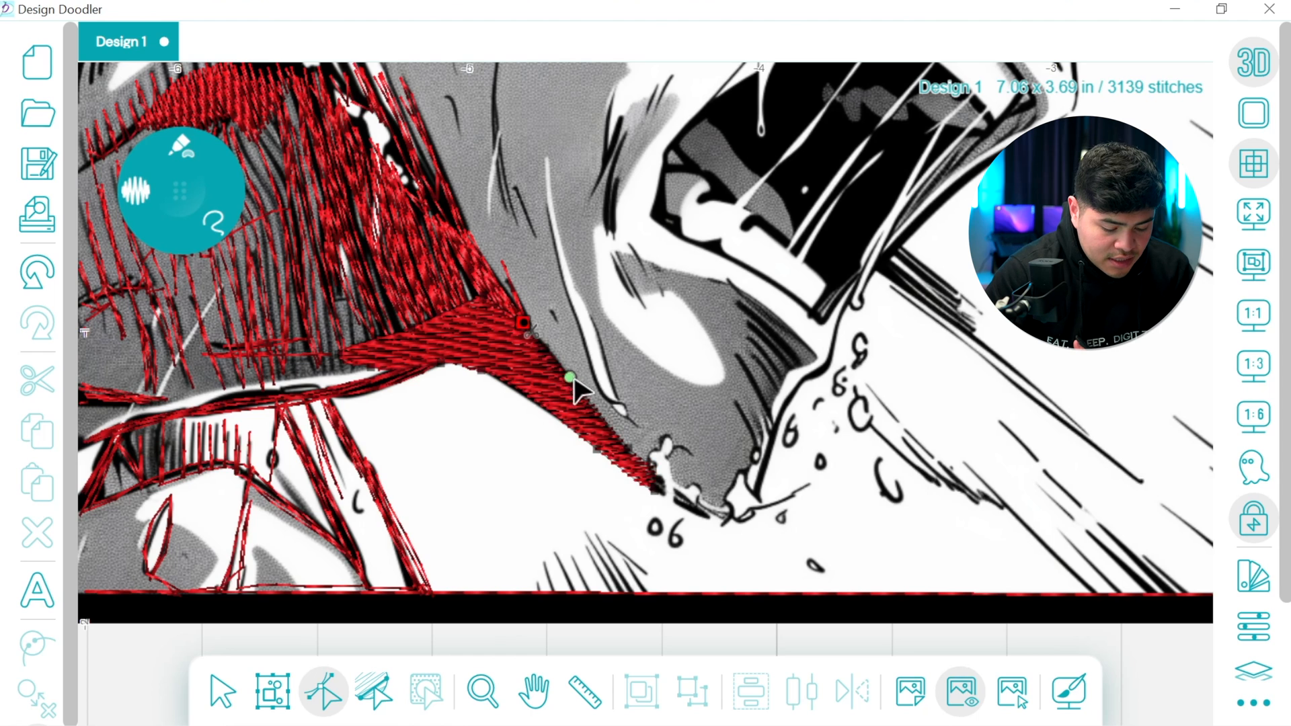
drag(626, 487, 657, 493)
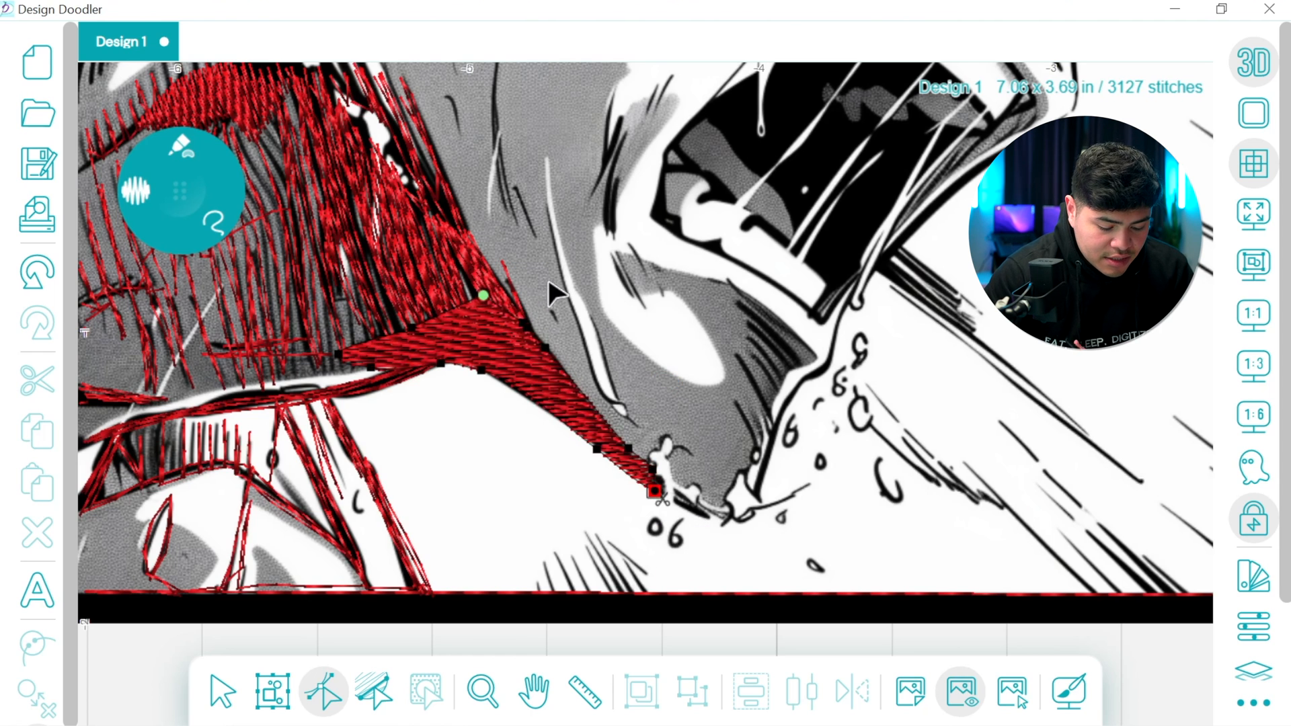
drag(484, 296, 523, 322)
key(Escape)
Trace the splash at the chin tip and the small droplets rising beside the jaw with freehand stitches
mouse_move(659, 496)
mouse_down()
mouse_move(733, 528)
mouse_move(672, 474)
mouse_move(692, 459)
mouse_move(671, 462)
mouse_move(665, 436)
mouse_move(643, 462)
mouse_move(665, 436)
mouse_move(700, 468)
mouse_move(672, 461)
mouse_move(677, 487)
mouse_move(700, 486)
mouse_move(723, 529)
mouse_up()
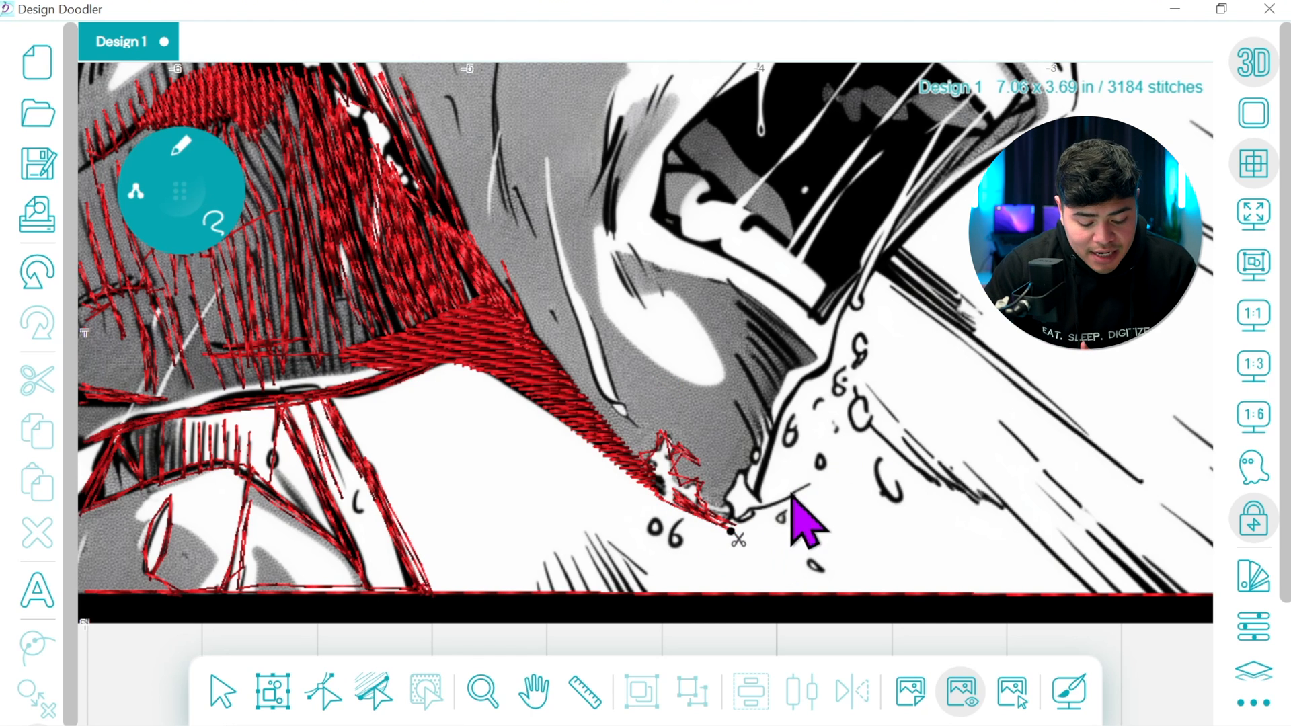
drag(795, 415, 666, 408)
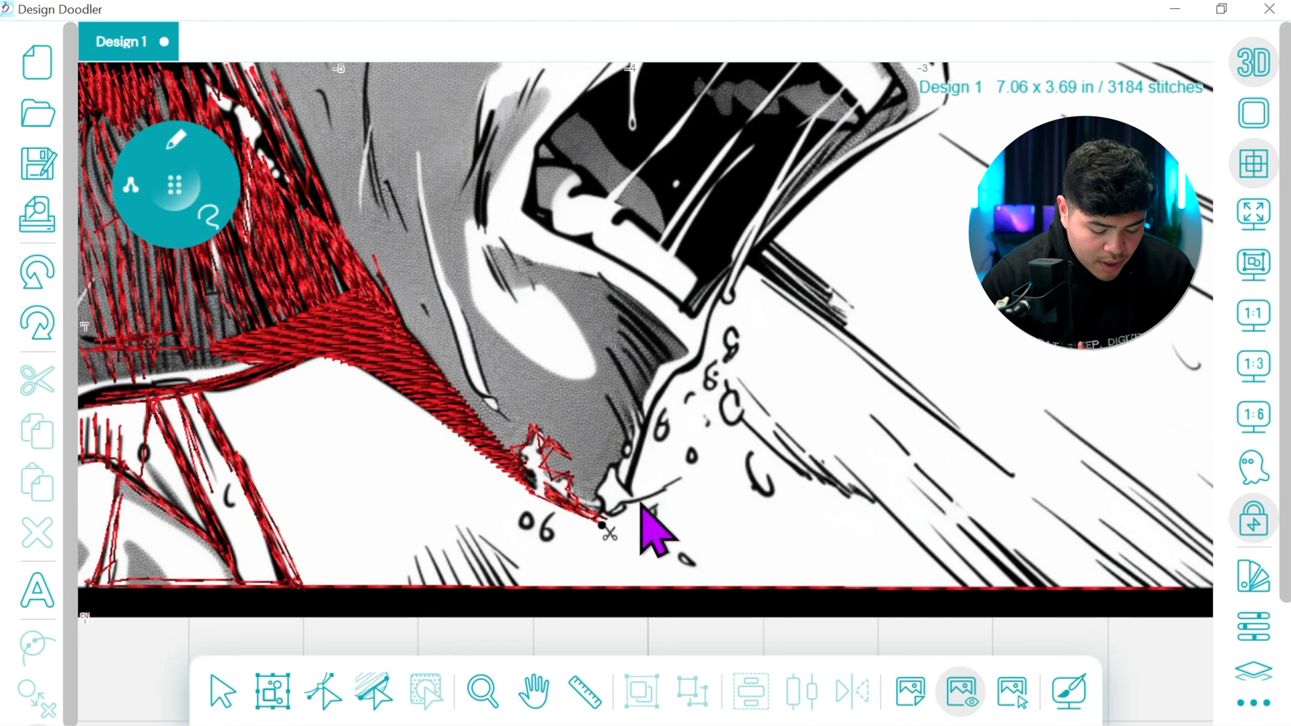
mouse_move(603, 523)
mouse_down()
mouse_move(671, 489)
mouse_move(663, 506)
mouse_up()
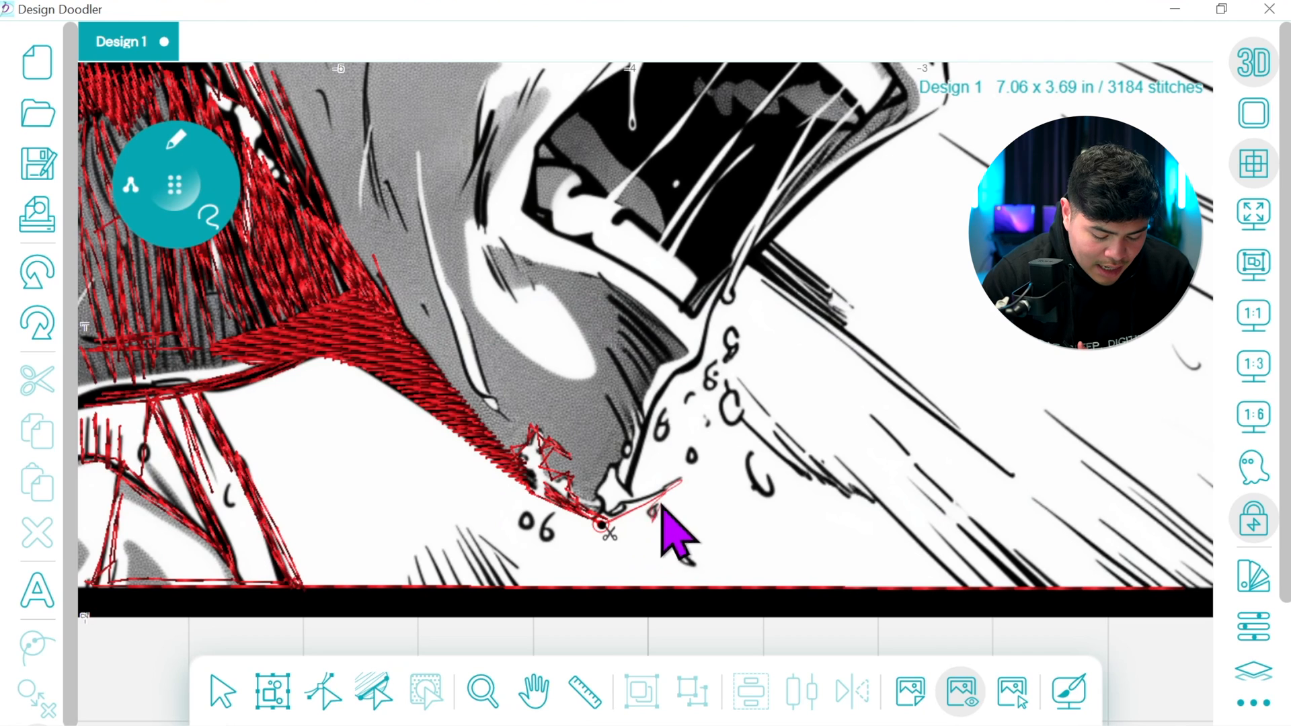
mouse_move(678, 552)
mouse_down()
mouse_move(653, 522)
mouse_move(693, 457)
mouse_up()
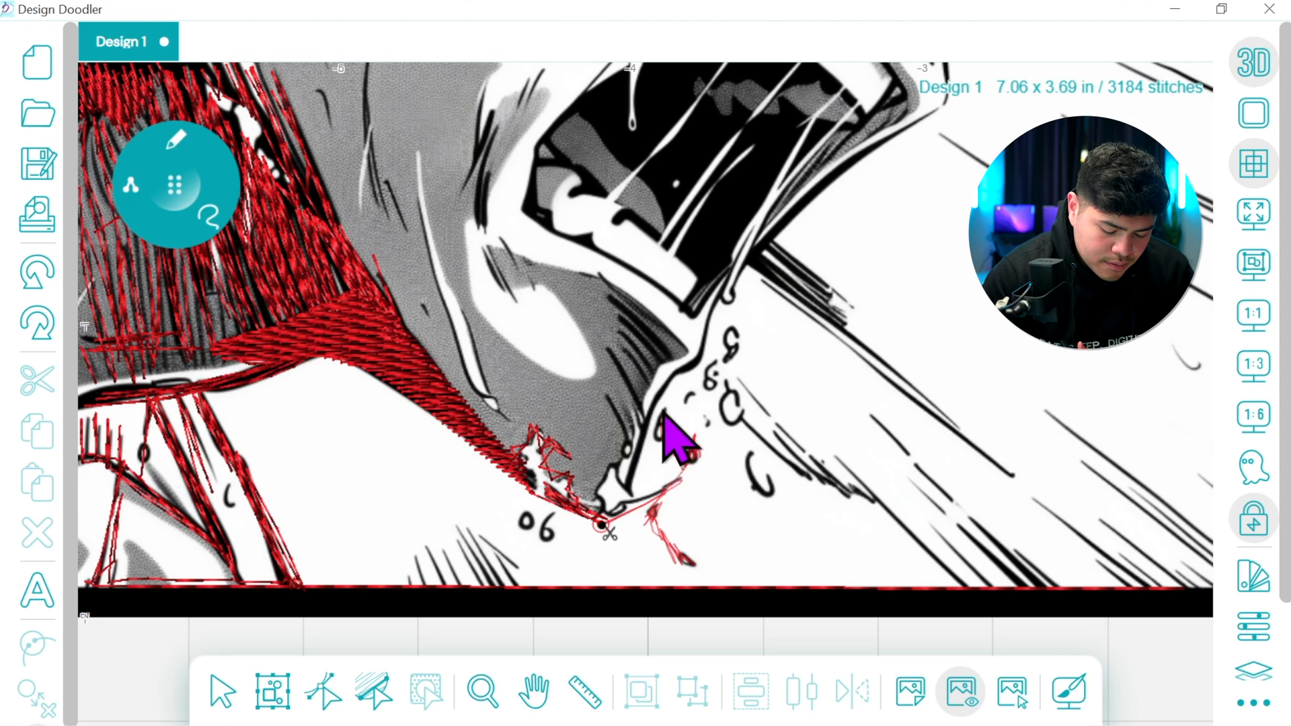
mouse_move(672, 437)
mouse_down()
mouse_move(711, 393)
mouse_move(733, 335)
mouse_move(703, 396)
mouse_up()
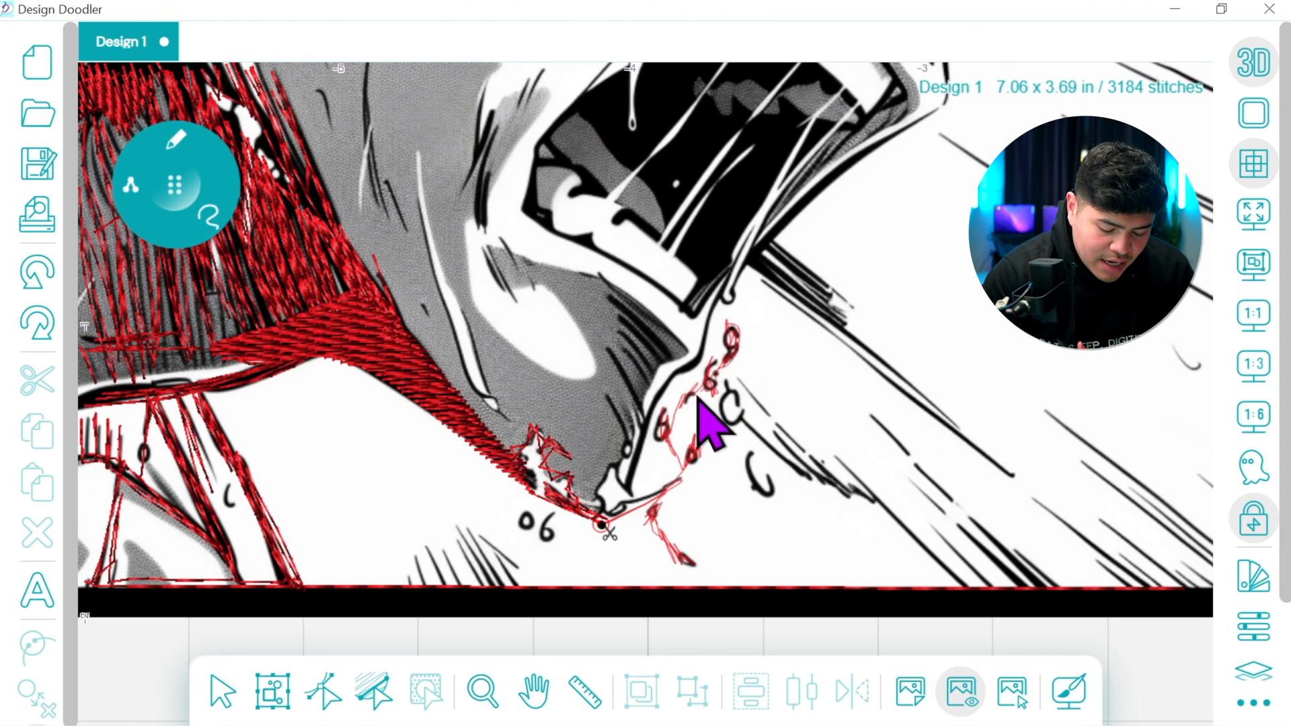
Trace the chin shading, the crease strokes beside the mouth and the jaw line up to the lower lip's end
mouse_move(653, 436)
mouse_down()
mouse_move(629, 503)
mouse_move(608, 474)
mouse_move(604, 531)
mouse_move(606, 479)
mouse_move(626, 494)
mouse_move(636, 471)
mouse_move(623, 422)
mouse_move(635, 464)
mouse_move(644, 452)
mouse_move(619, 364)
mouse_move(640, 410)
mouse_move(637, 364)
mouse_move(652, 386)
mouse_move(633, 349)
mouse_move(660, 369)
mouse_move(629, 328)
mouse_move(670, 365)
mouse_move(629, 311)
mouse_move(671, 363)
mouse_move(661, 371)
mouse_move(693, 360)
mouse_move(625, 296)
mouse_move(520, 249)
mouse_move(535, 290)
mouse_move(486, 240)
mouse_move(514, 299)
mouse_move(479, 224)
mouse_move(490, 131)
mouse_move(468, 190)
mouse_move(490, 127)
mouse_move(473, 161)
mouse_move(478, 109)
mouse_move(478, 180)
mouse_move(536, 89)
mouse_move(486, 161)
mouse_move(493, 251)
mouse_move(535, 259)
mouse_move(588, 297)
mouse_move(643, 456)
mouse_move(654, 431)
mouse_up()
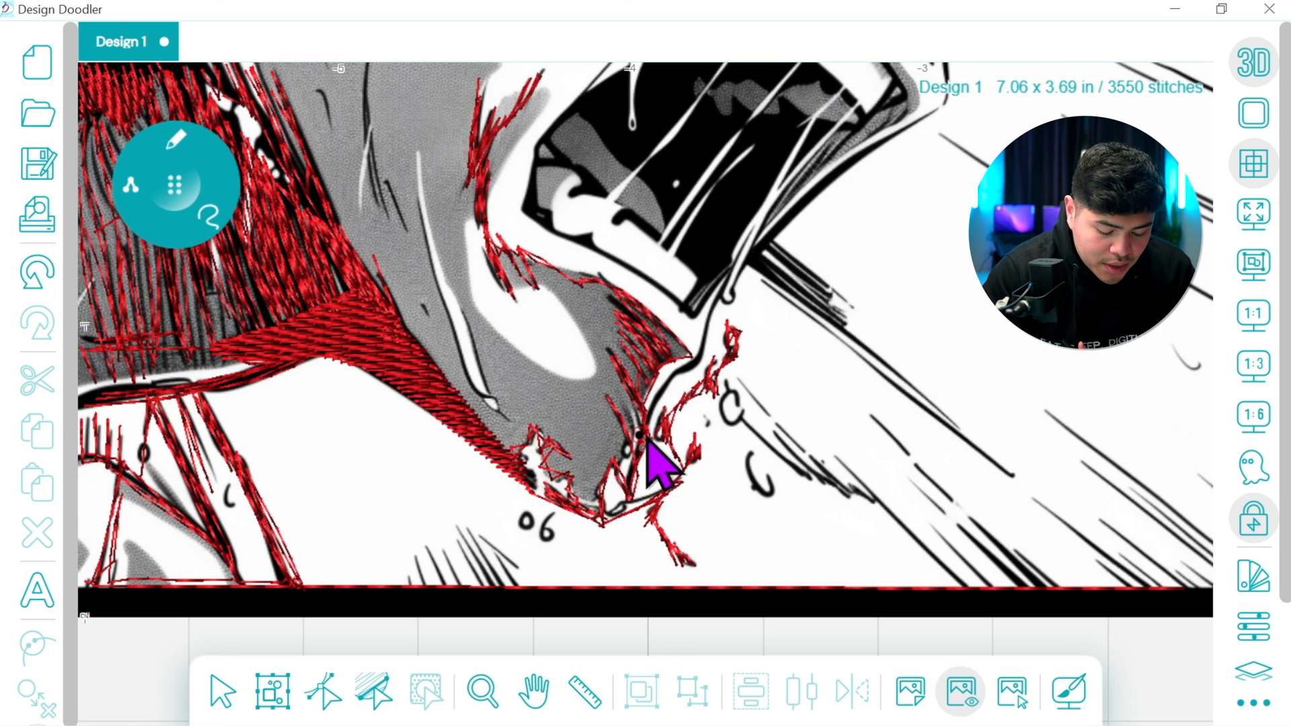
mouse_move(672, 390)
mouse_down()
mouse_move(698, 364)
mouse_move(722, 295)
mouse_move(702, 359)
mouse_move(663, 392)
mouse_move(733, 298)
mouse_up()
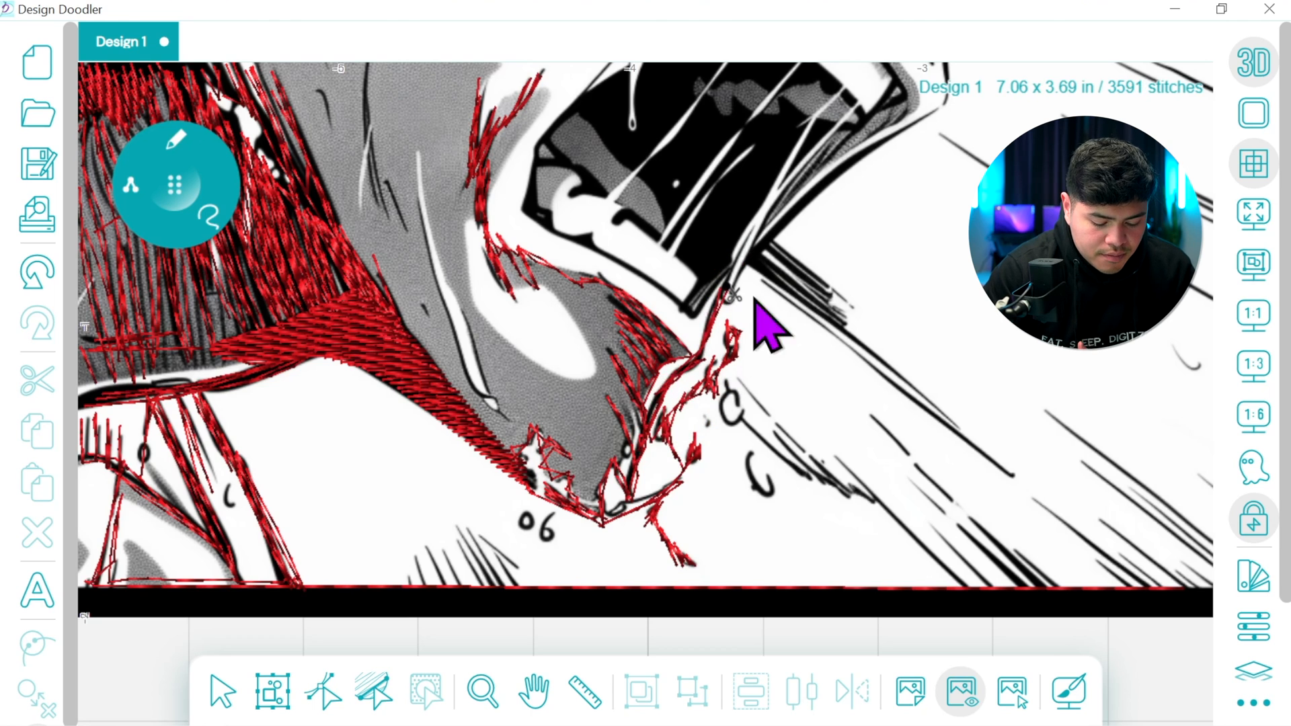
Trace the lower lip edge and the lower teeth outline around the inner corner of the open mouth
click(1252, 317)
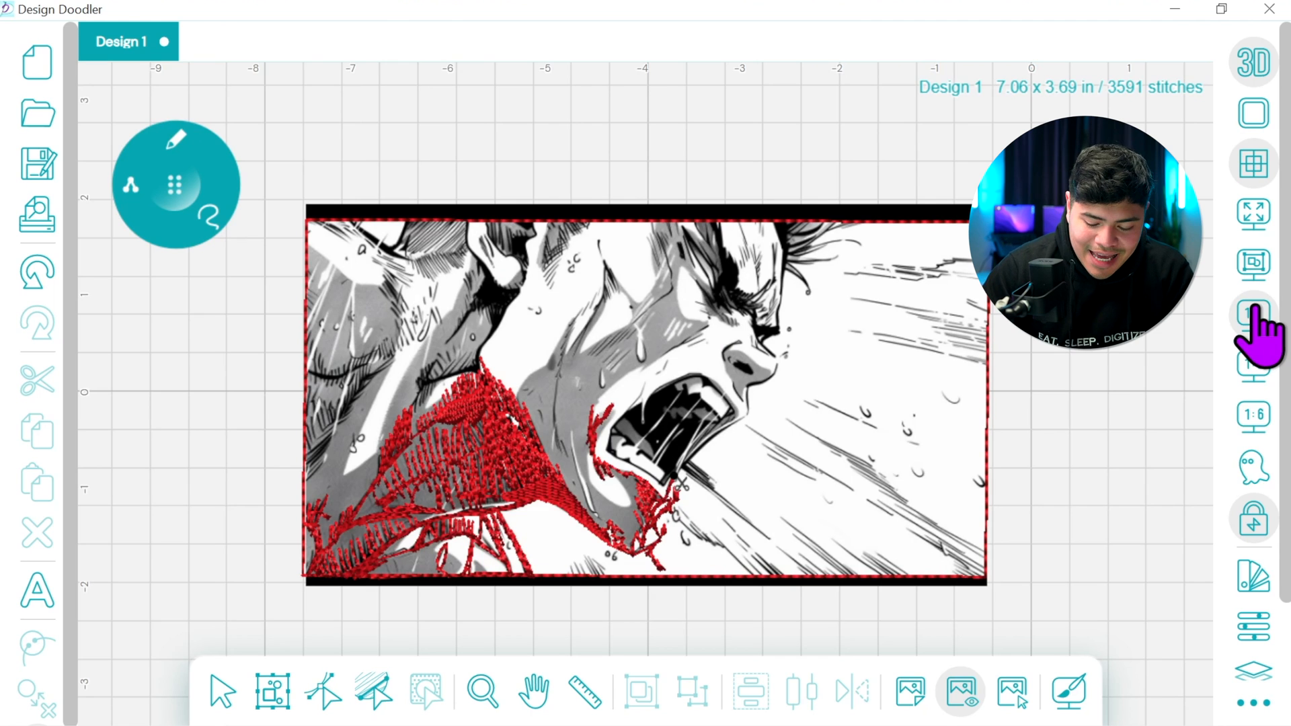
click(1254, 367)
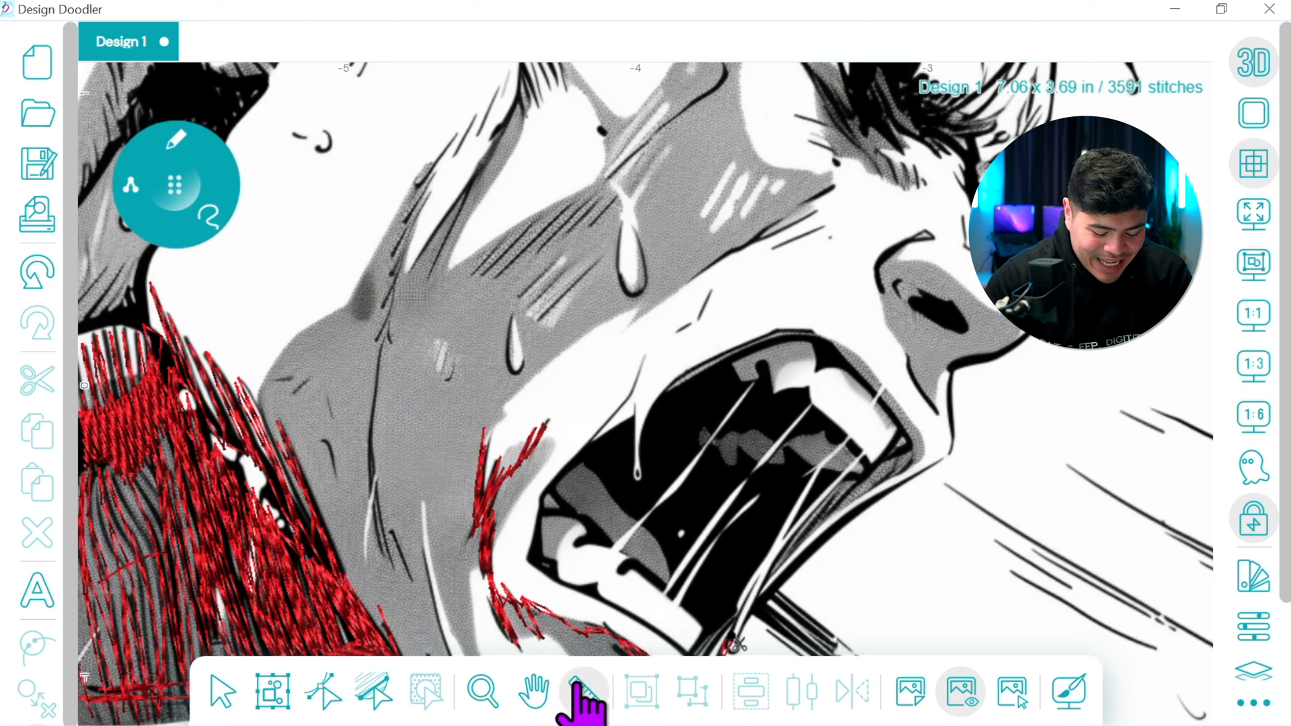
click(536, 693)
drag(781, 528, 750, 336)
drag(175, 185, 177, 177)
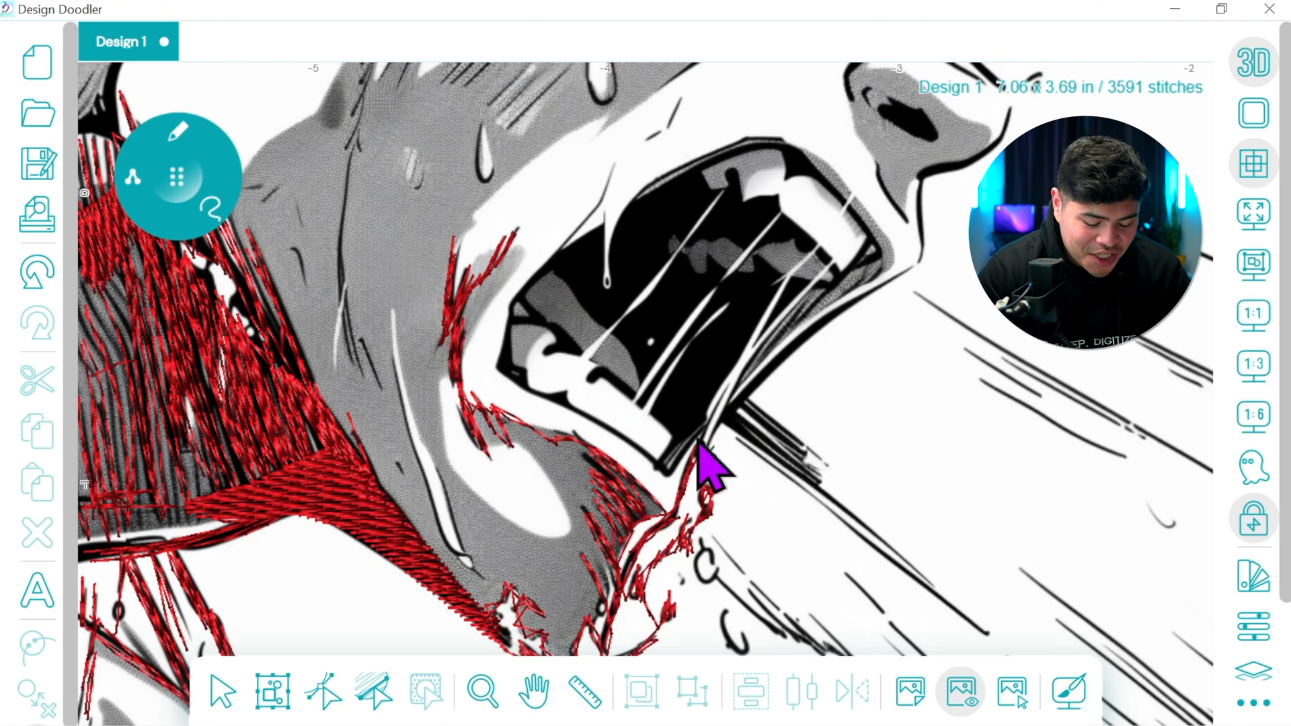
drag(700, 443, 690, 446)
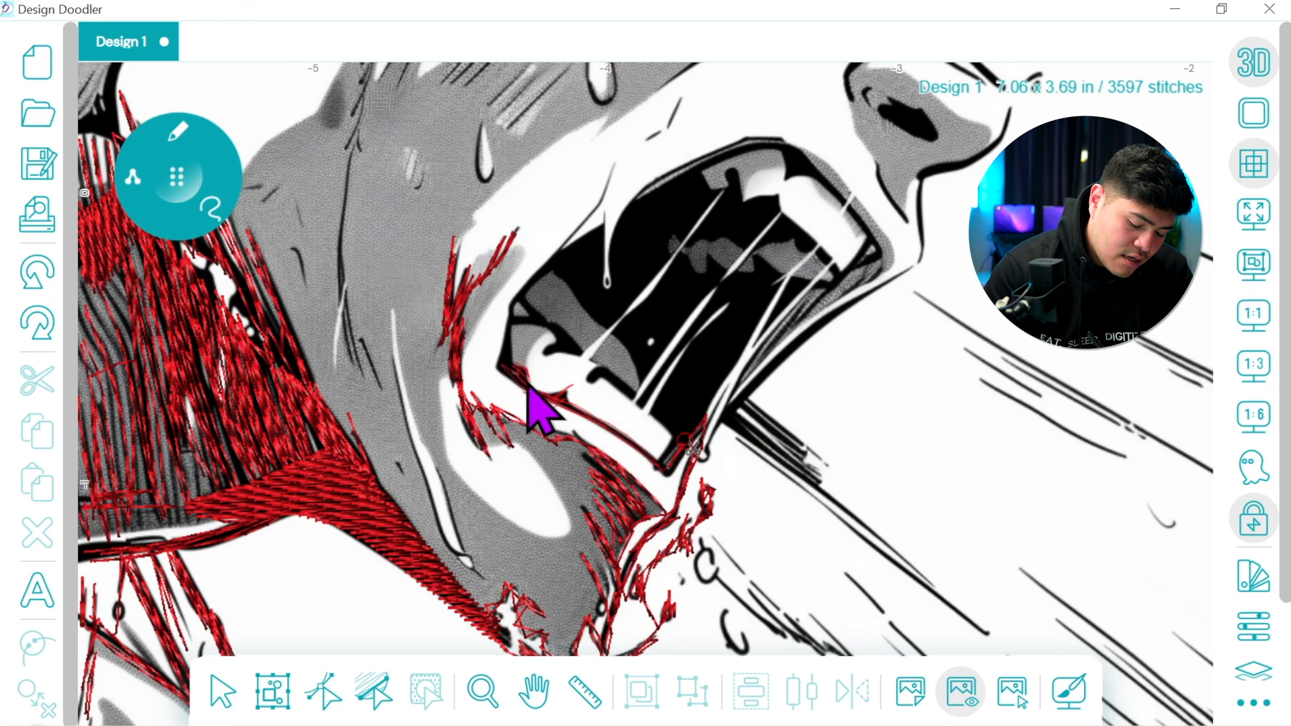
click(511, 322)
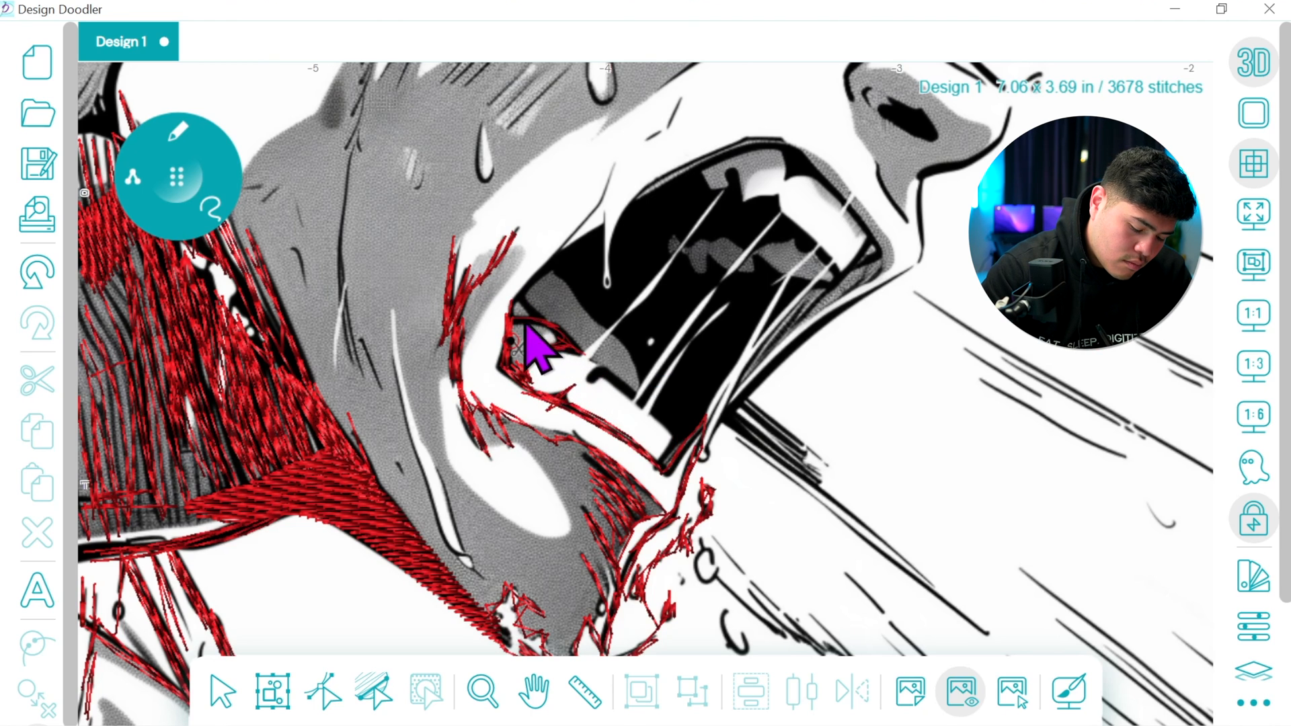
Trace the upper lip line, the hanging saliva drop and the upper teeth outline with freehand stitches, ending at the mouth's far corner
drag(515, 309, 552, 269)
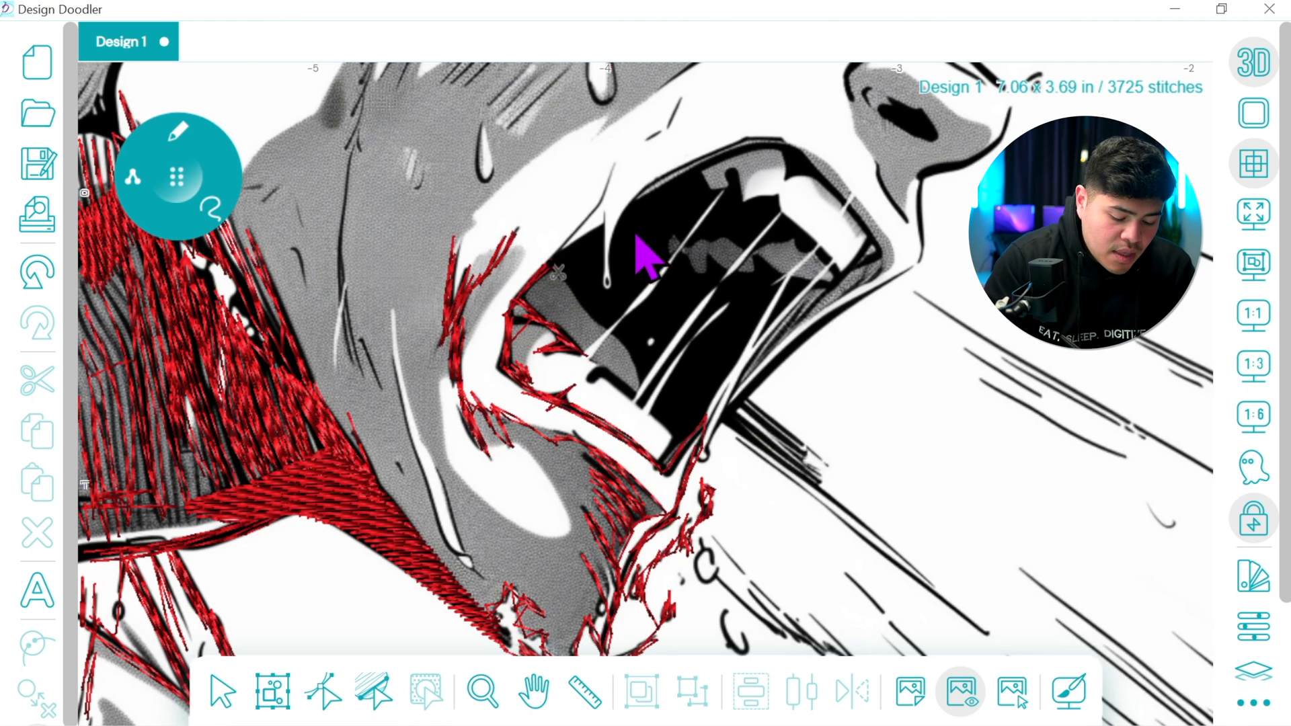
mouse_move(553, 264)
mouse_down()
mouse_move(613, 174)
mouse_move(540, 276)
mouse_up()
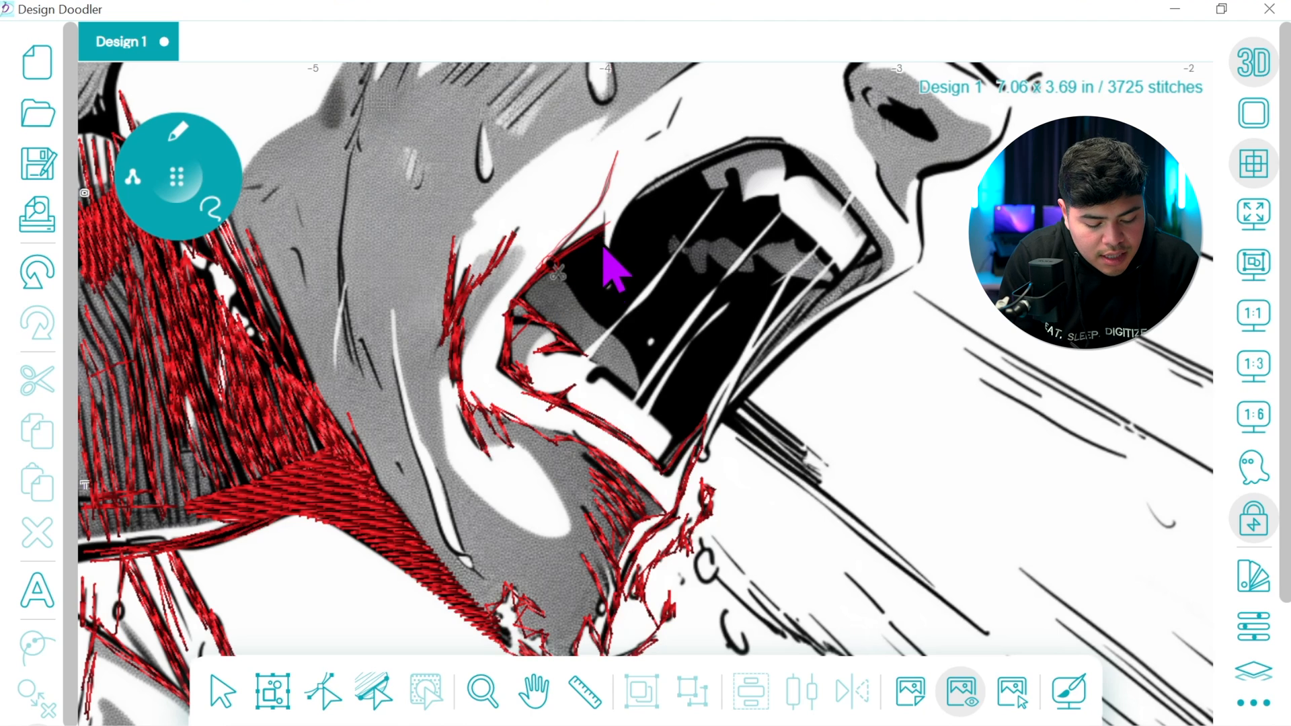
drag(661, 197, 734, 154)
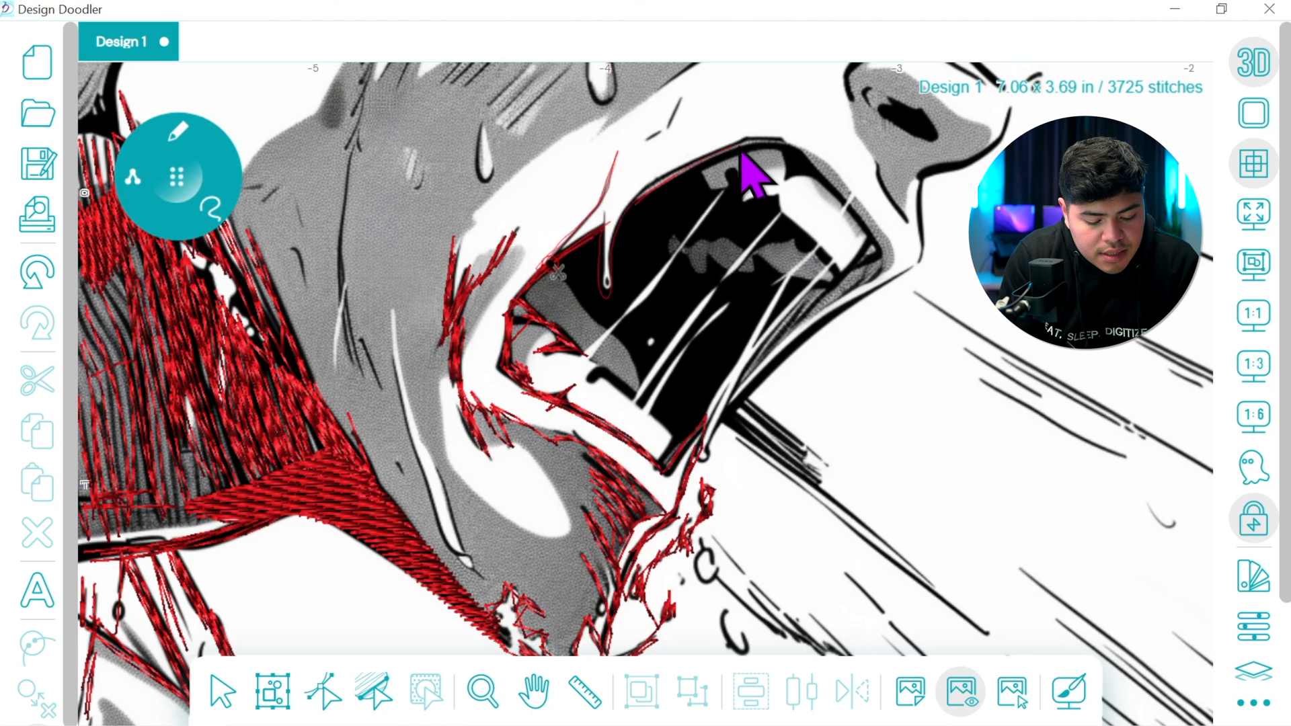
mouse_move(655, 200)
mouse_down()
mouse_move(740, 153)
mouse_move(780, 149)
mouse_move(717, 160)
mouse_up()
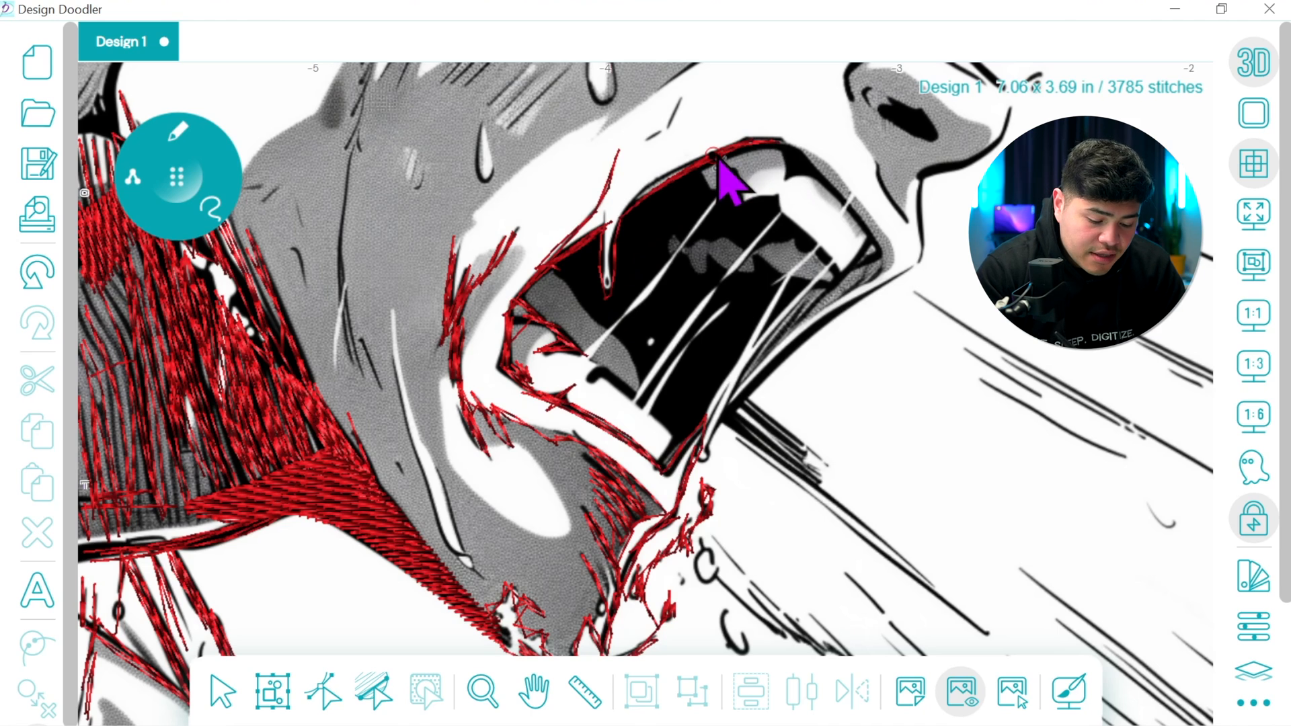
mouse_move(786, 139)
mouse_down()
mouse_move(790, 182)
mouse_move(787, 142)
mouse_move(796, 181)
mouse_move(802, 164)
mouse_move(868, 236)
mouse_move(871, 264)
mouse_move(868, 251)
mouse_move(833, 289)
mouse_move(868, 248)
mouse_move(836, 287)
mouse_up()
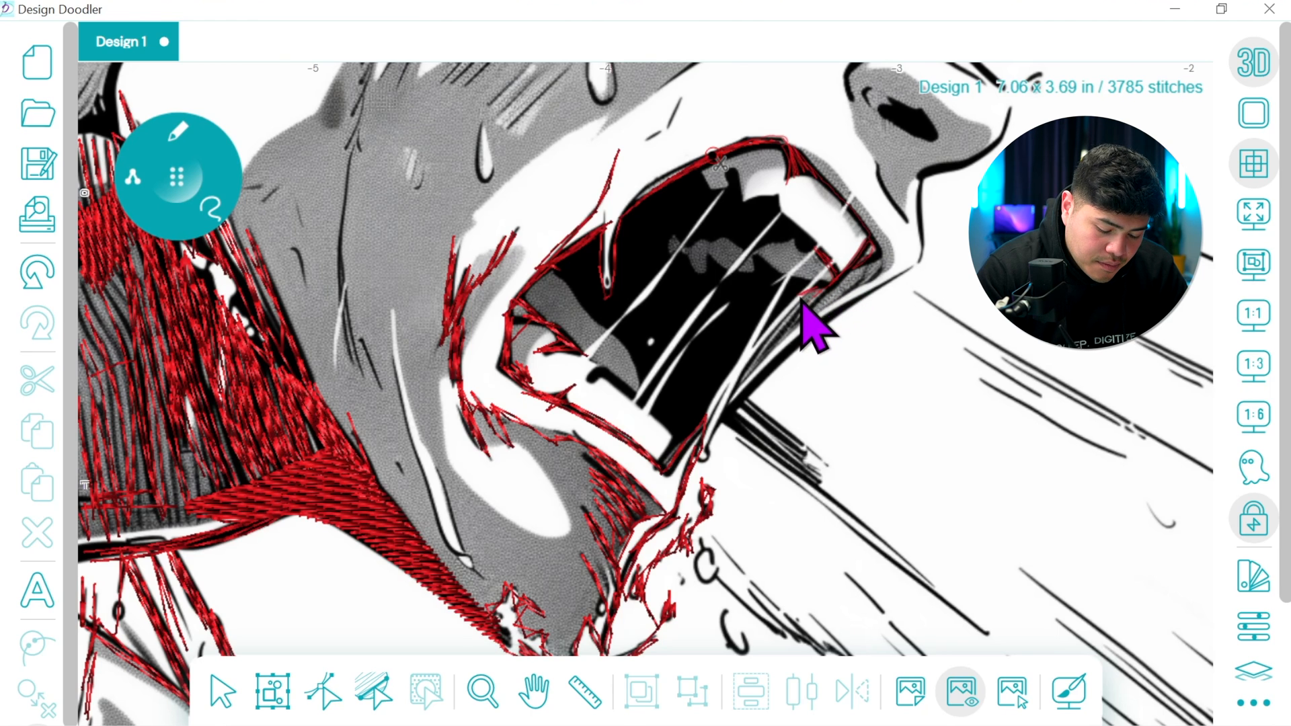
drag(809, 296, 808, 295)
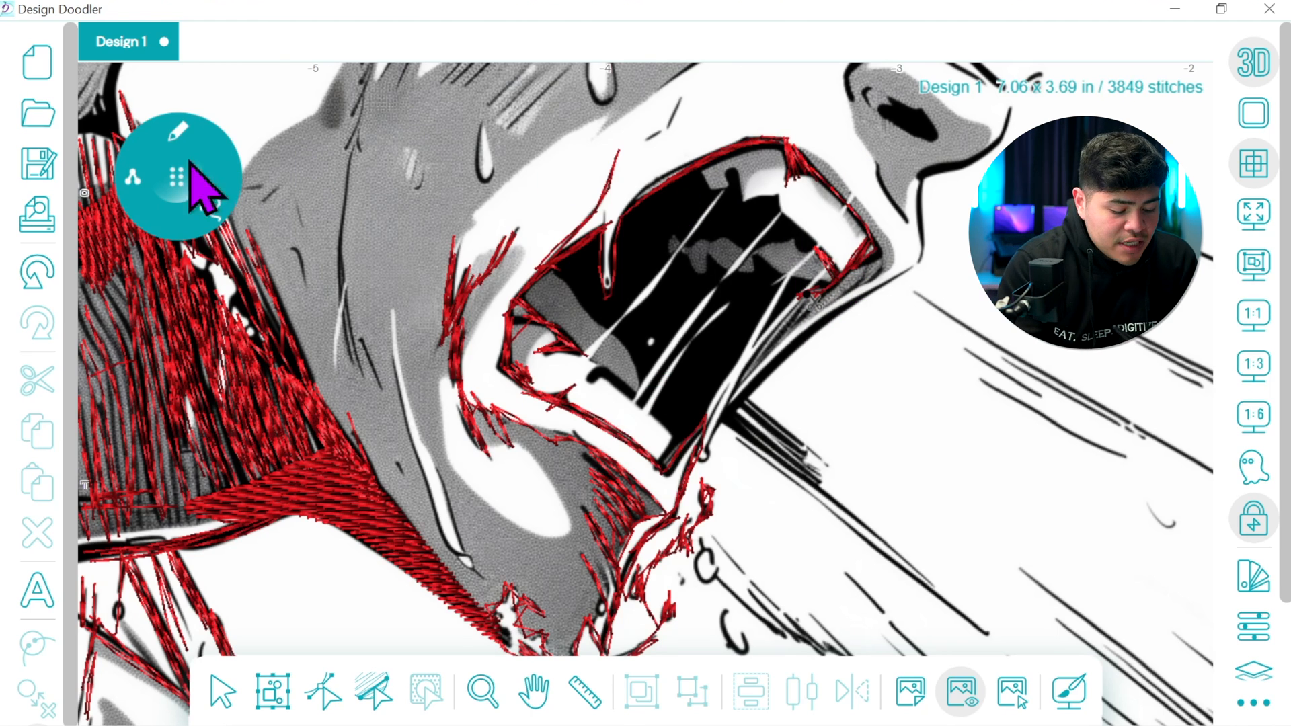
Fill the dark interior of the open mouth around the teeth and tongue highlights, and preview the stitches with the background image hidden
mouse_move(187, 216)
click(168, 280)
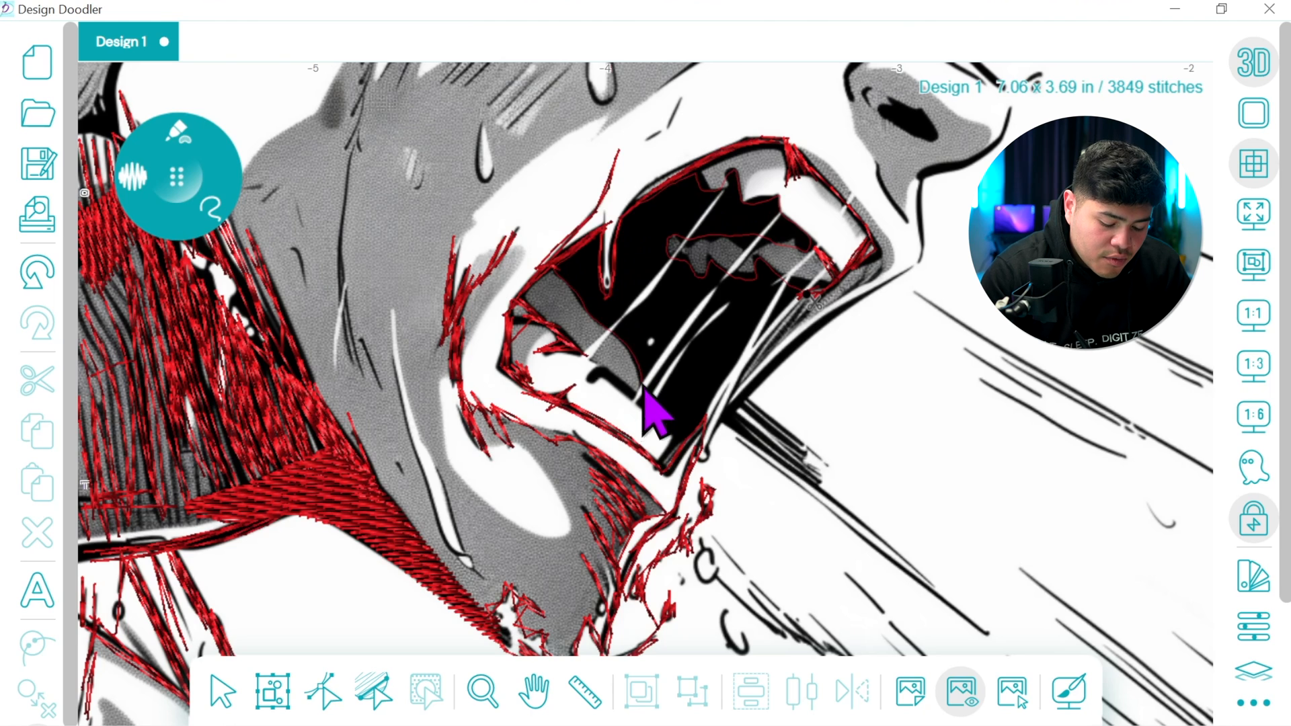
drag(677, 462, 777, 296)
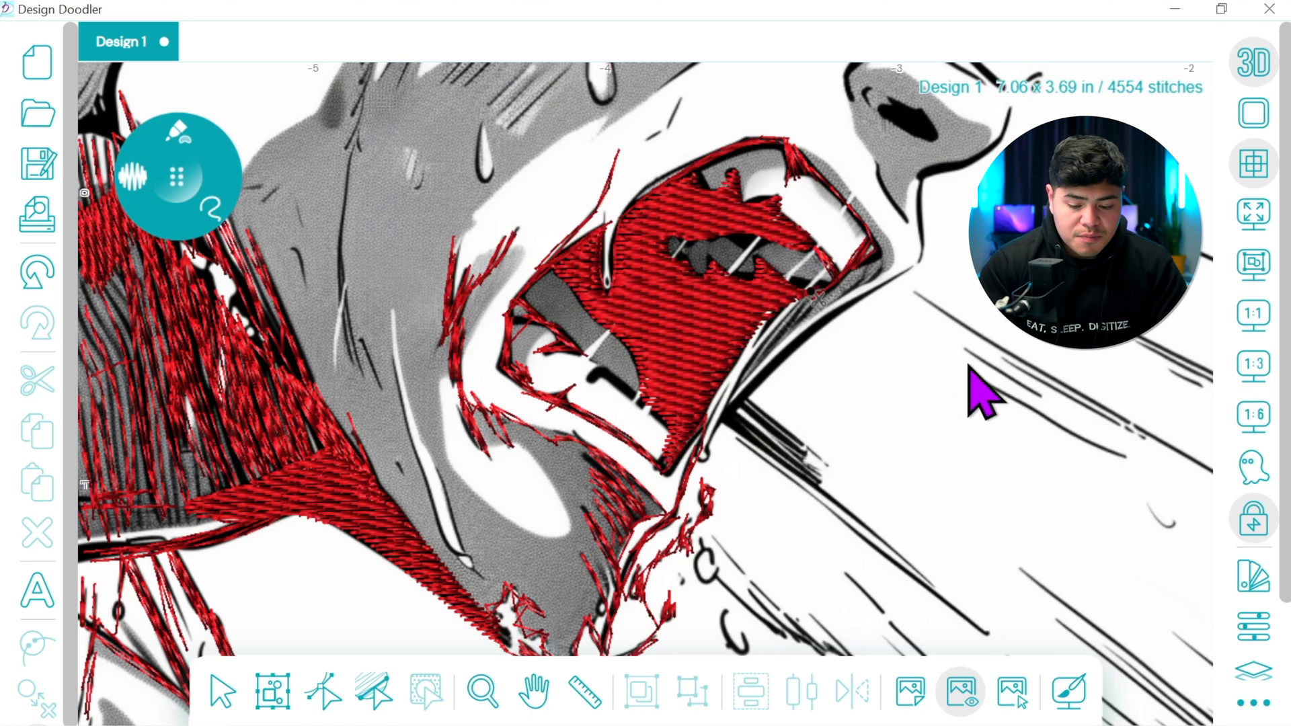
click(1254, 314)
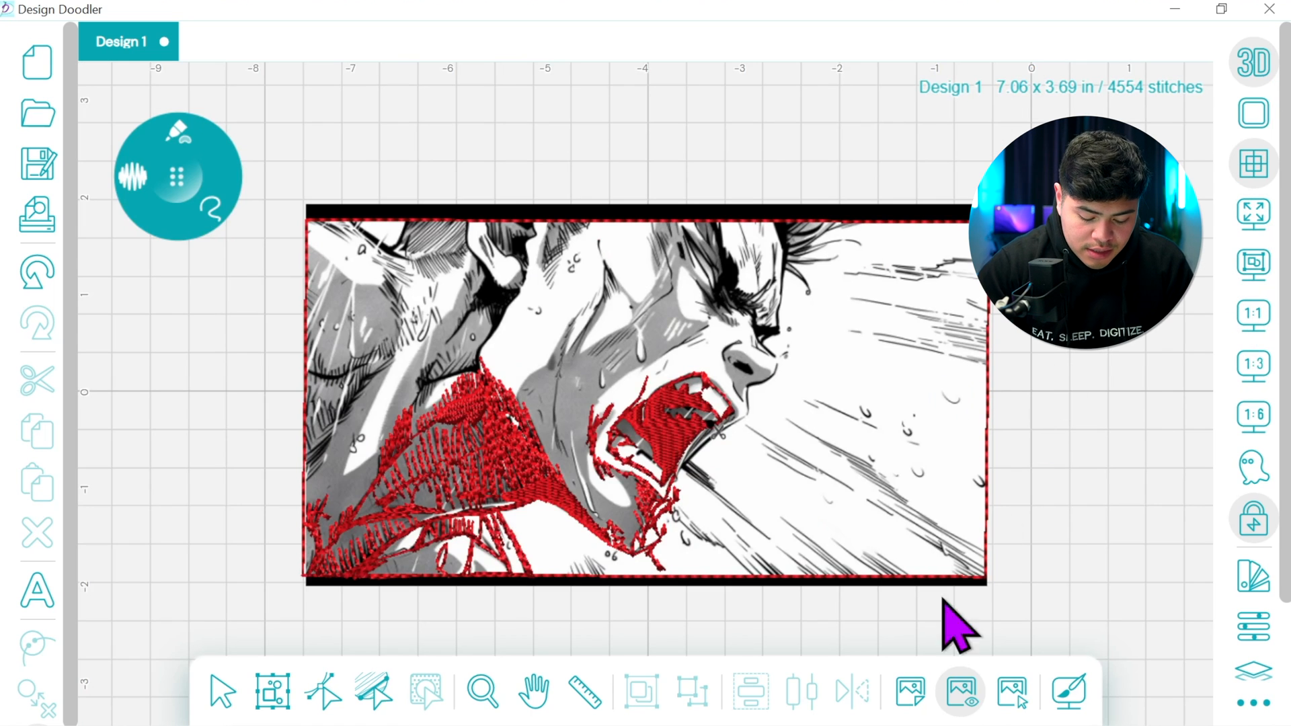
click(961, 691)
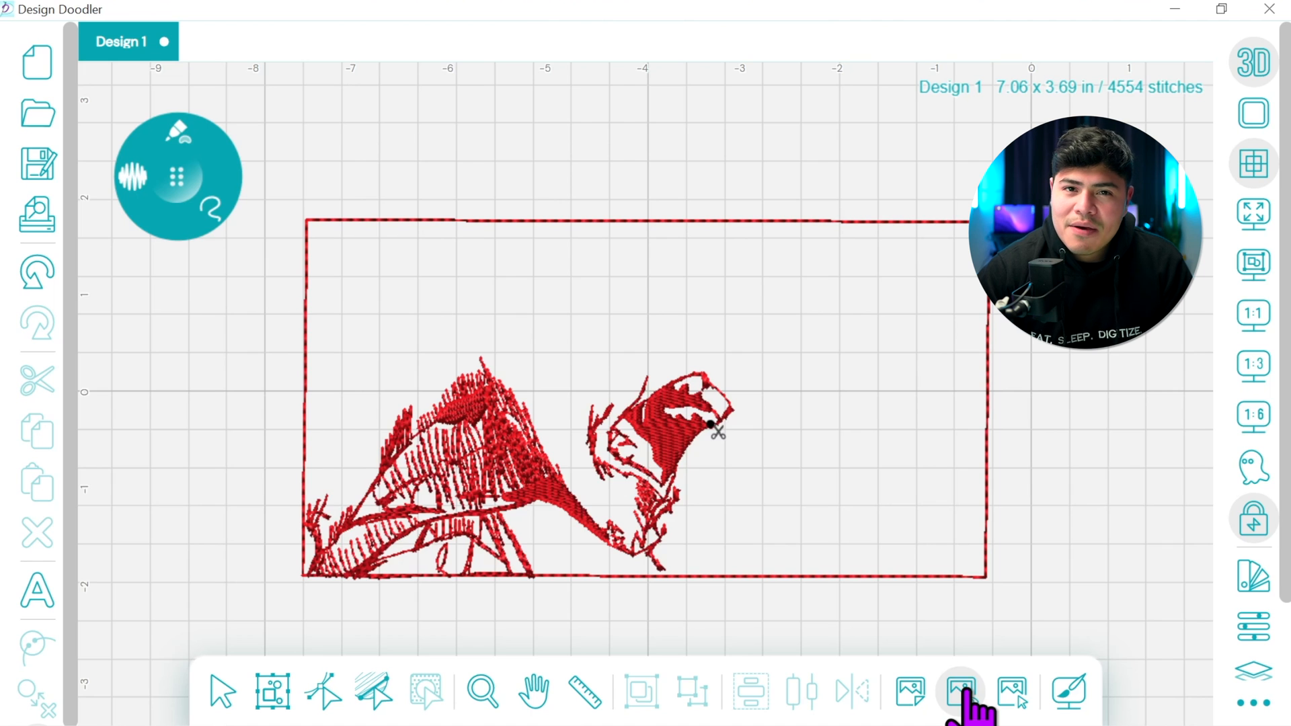
click(971, 692)
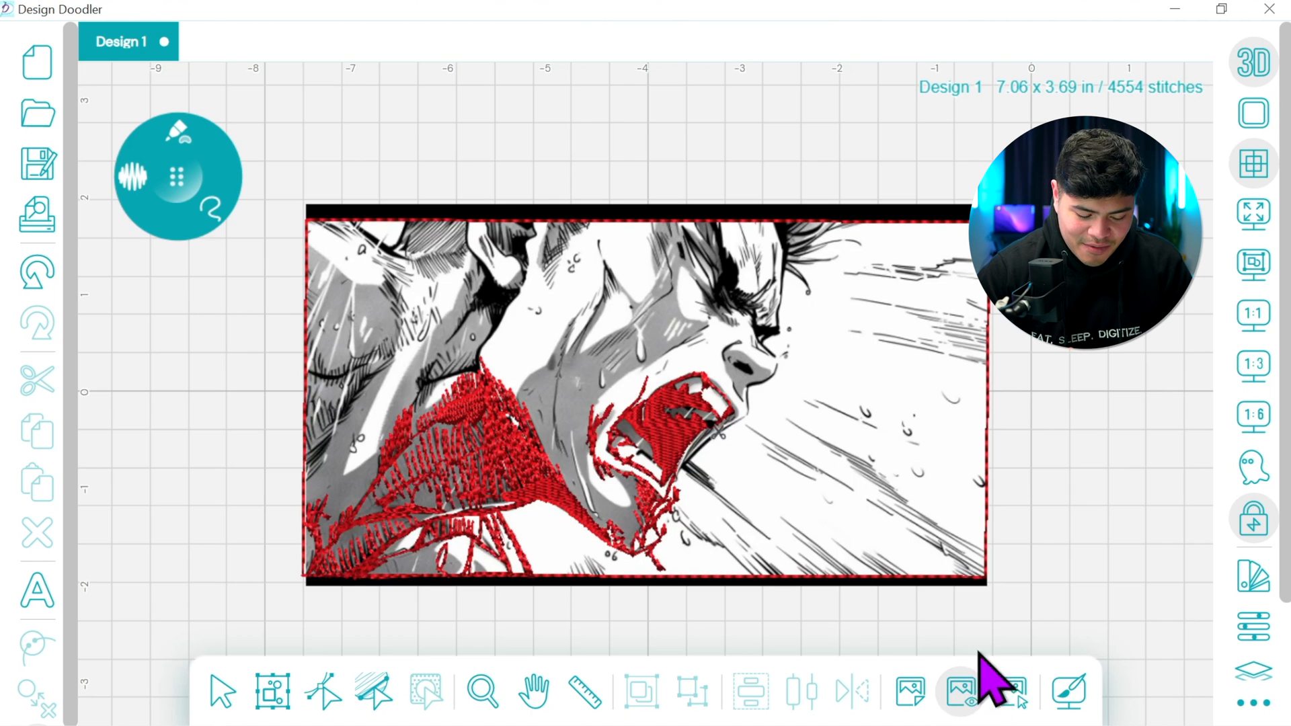
Change the mouth fill's stitch direction so the stitches run diagonally, parallel to the saliva strands
click(1255, 415)
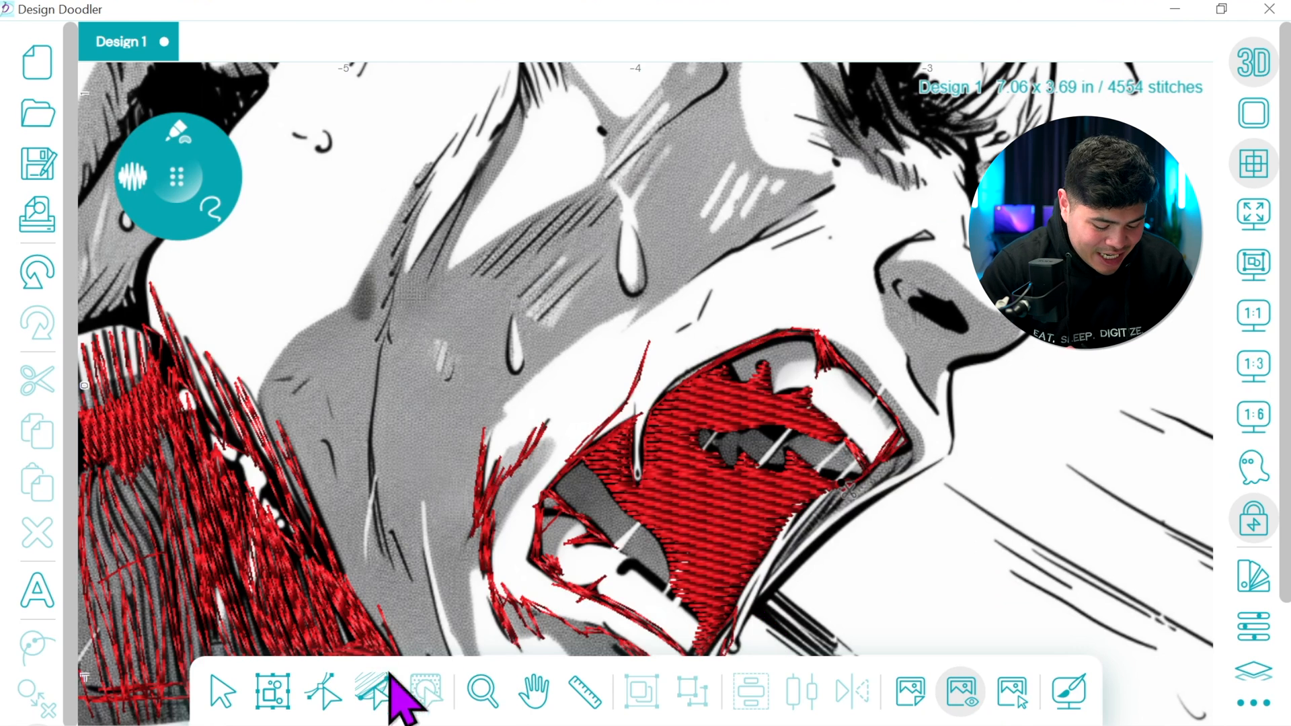
click(377, 690)
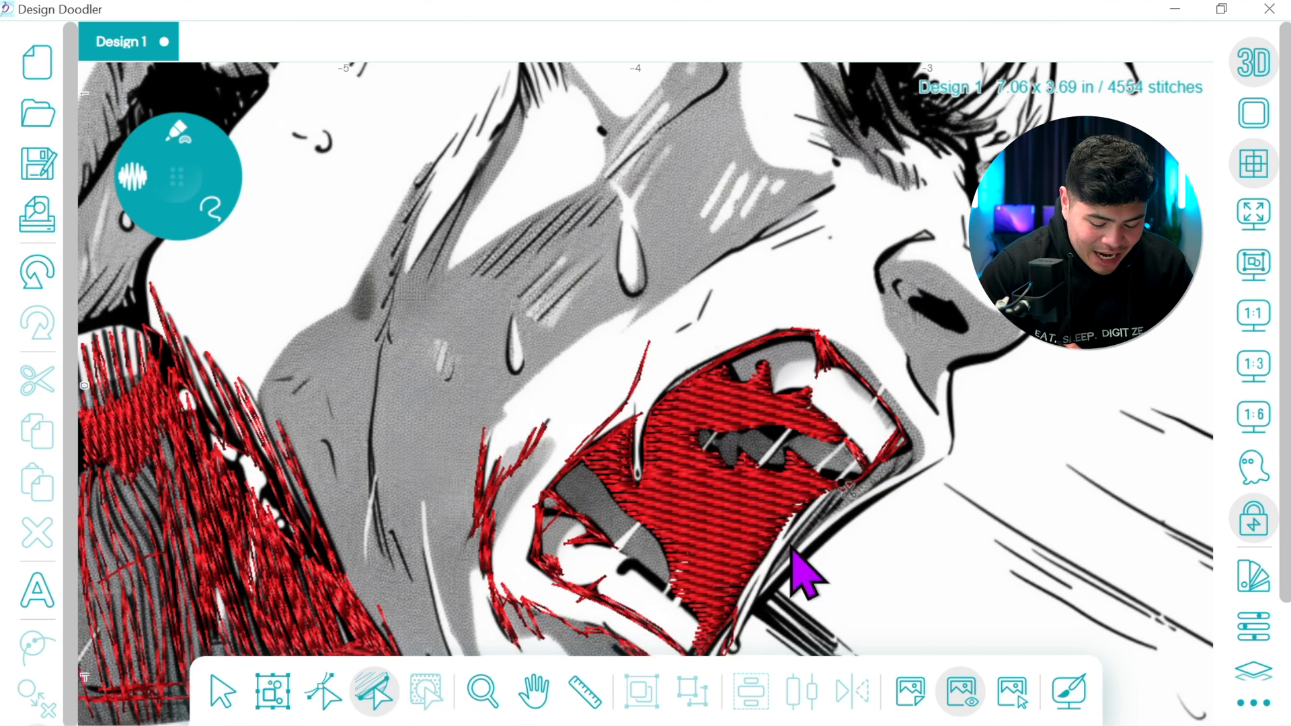
click(726, 367)
click(782, 527)
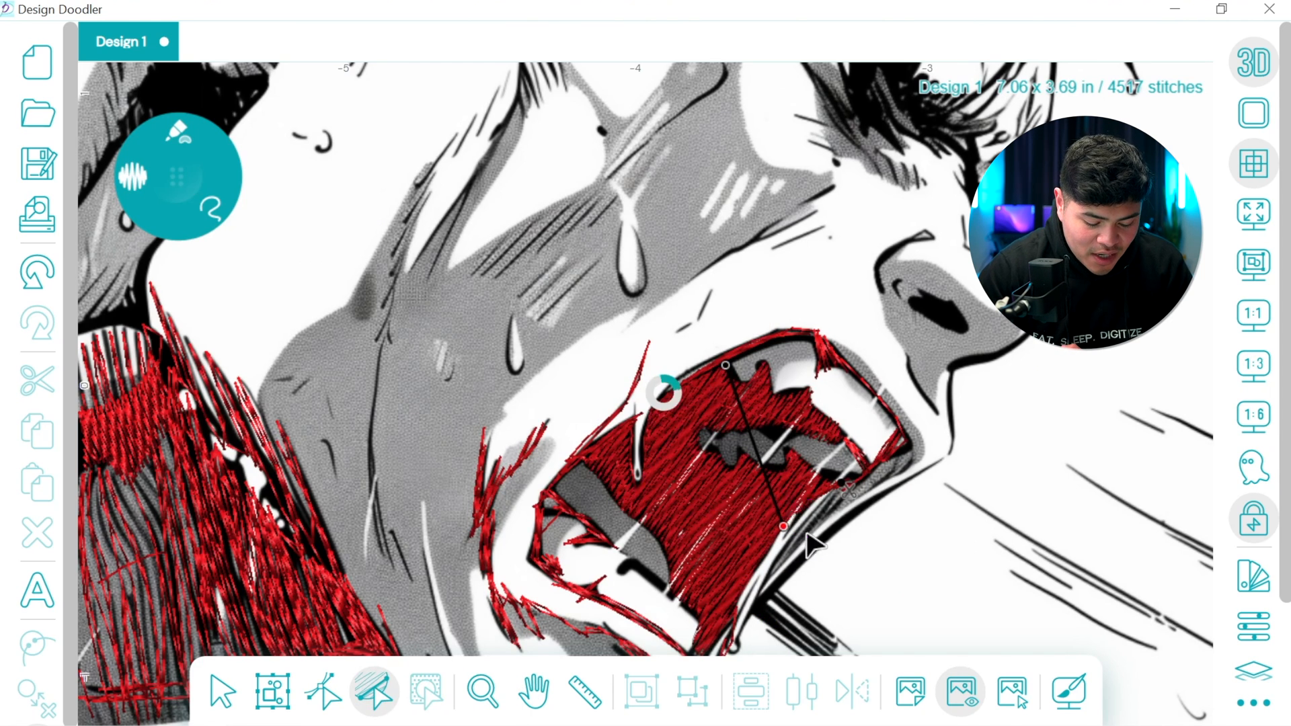
click(621, 508)
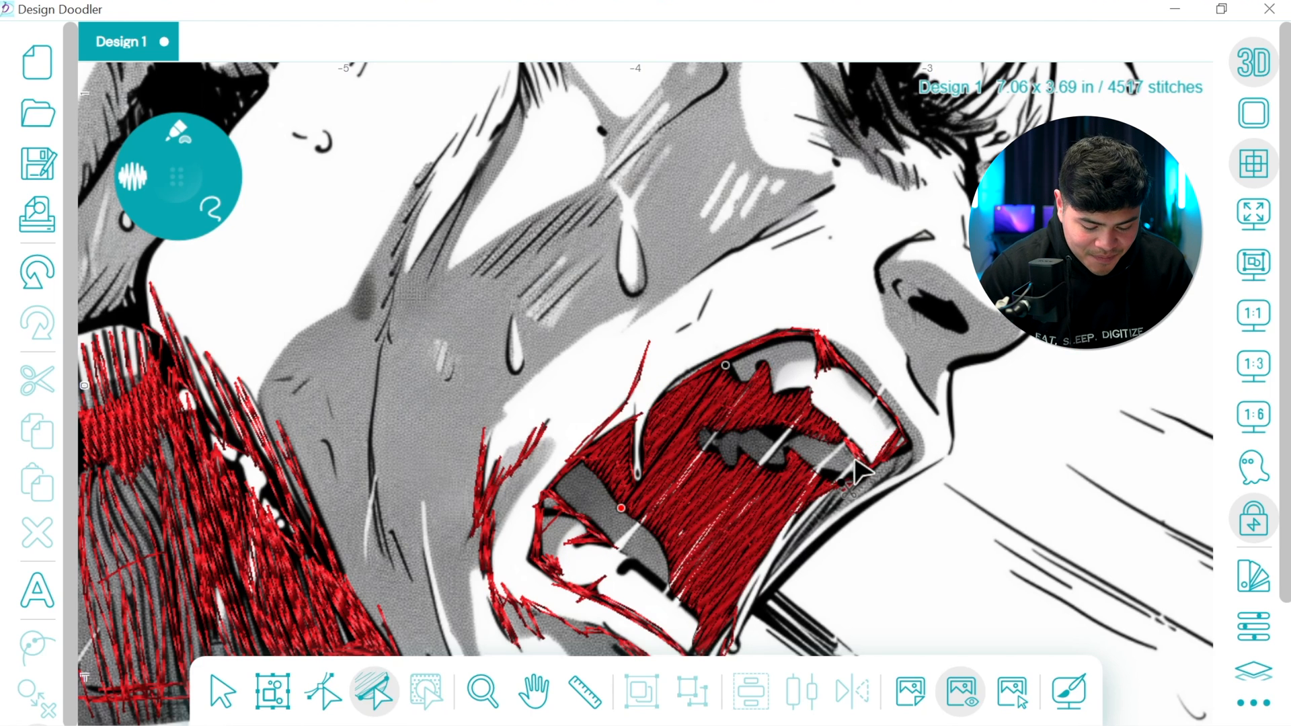
Trace the outer lip edge up towards the nose and the dark speed lines extending outward from the lip with freehand stitches
drag(593, 390, 715, 259)
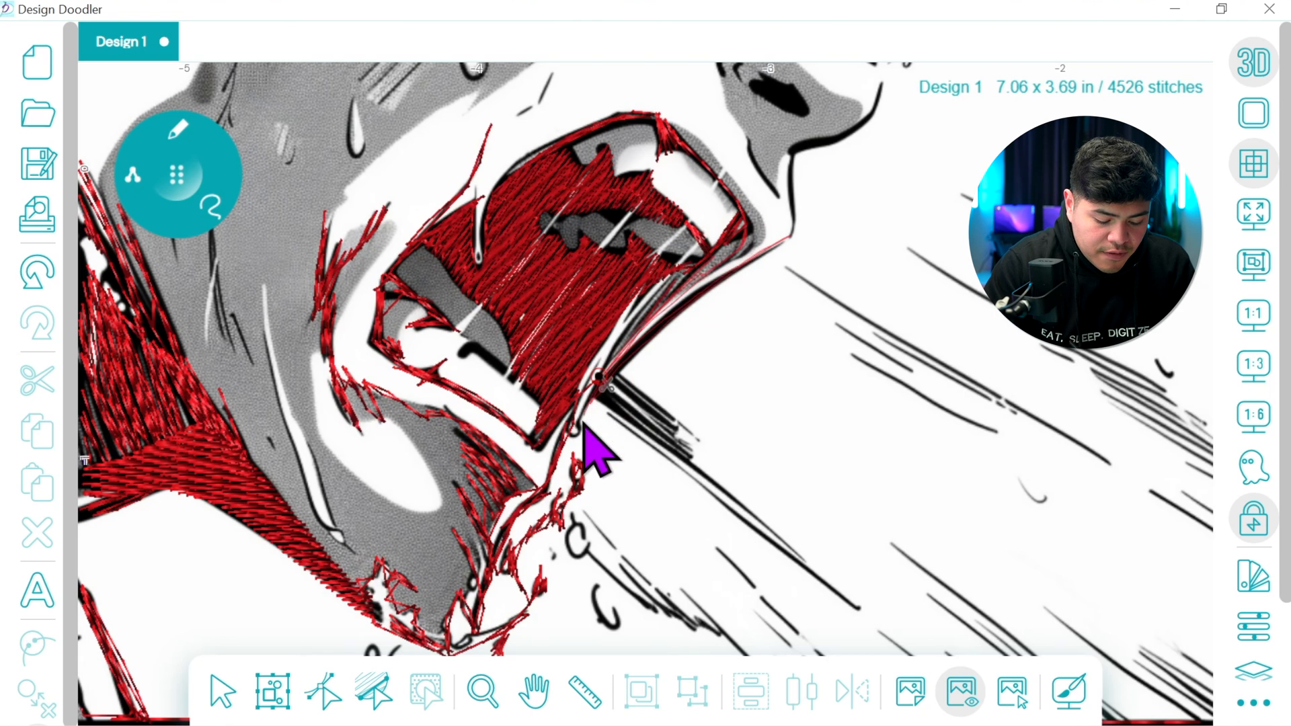
click(600, 380)
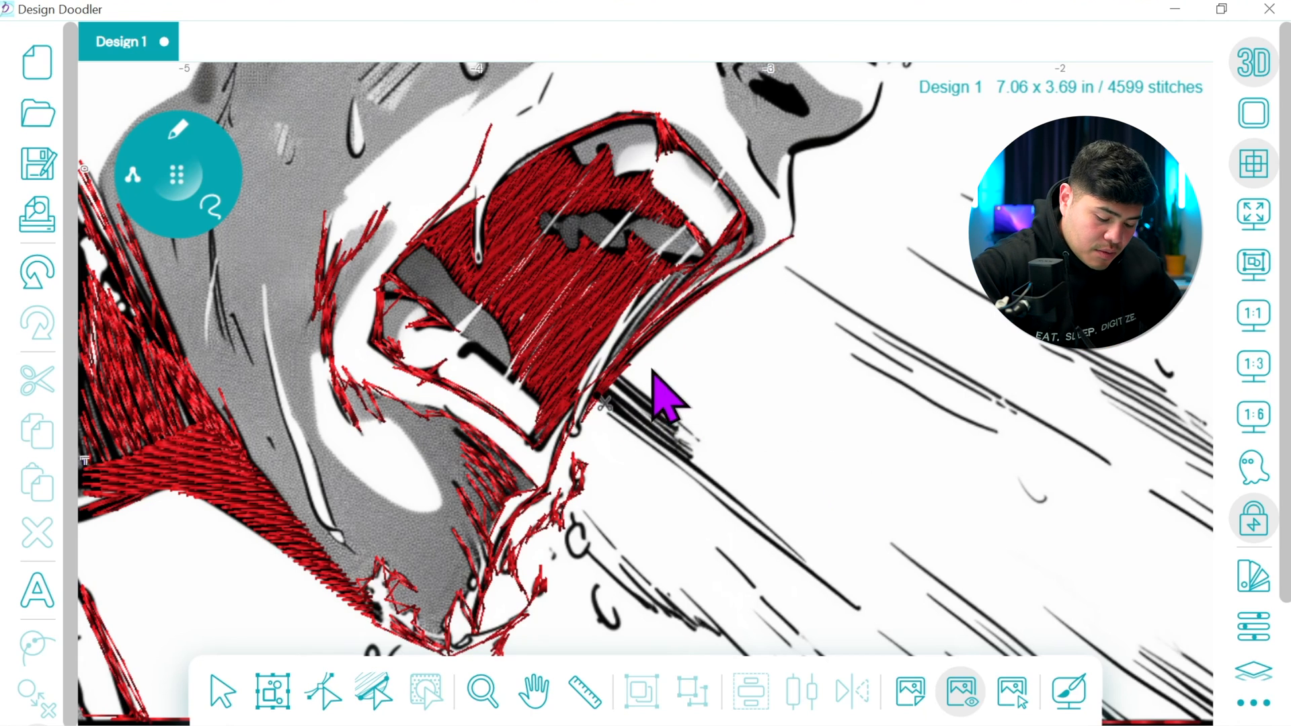
drag(606, 409, 796, 568)
drag(597, 398, 670, 447)
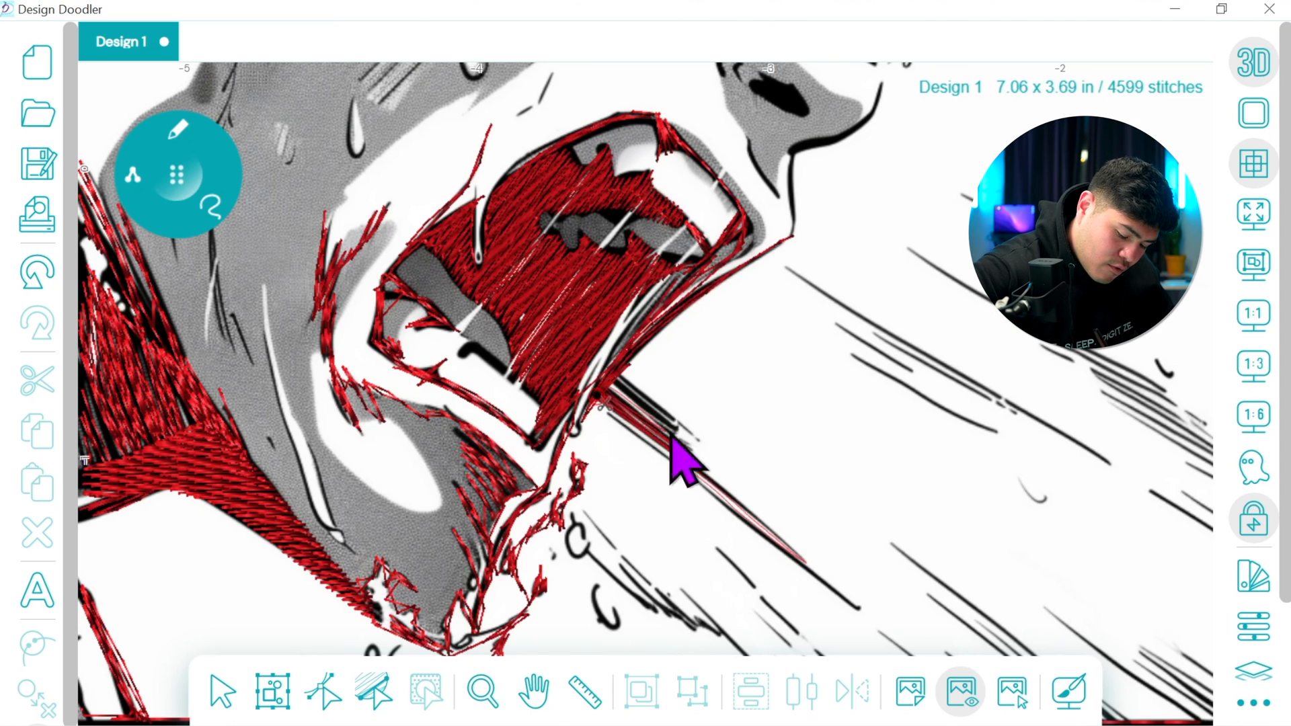
mouse_move(626, 394)
mouse_down()
mouse_move(618, 376)
mouse_move(630, 429)
mouse_move(863, 612)
mouse_move(603, 426)
mouse_move(597, 351)
mouse_up()
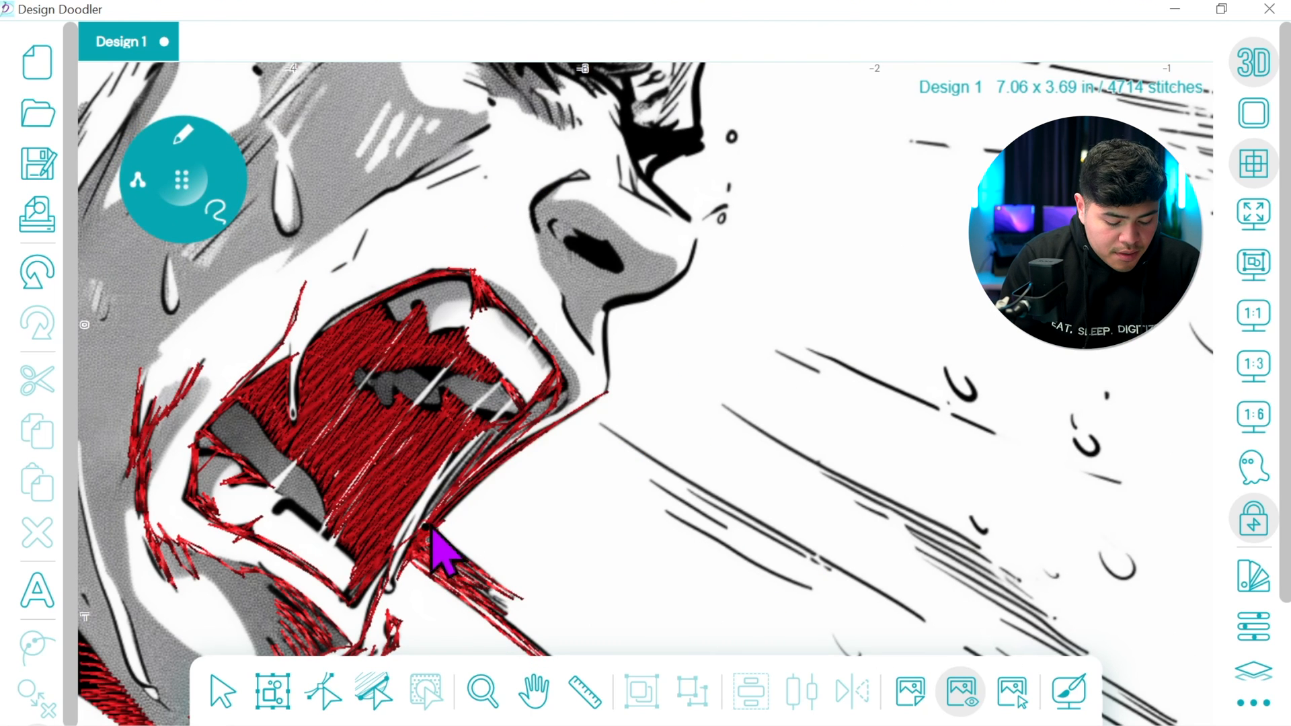
Trace the upper lip front and nose outline with freehand stitches, and fill the dark nostril with a fill brush
mouse_move(431, 530)
mouse_down()
mouse_move(604, 398)
mouse_move(594, 312)
mouse_move(577, 342)
mouse_move(609, 387)
mouse_move(602, 401)
mouse_move(605, 364)
mouse_move(559, 298)
mouse_move(607, 372)
mouse_move(611, 309)
mouse_move(608, 386)
mouse_move(610, 317)
mouse_move(680, 283)
mouse_move(694, 257)
mouse_move(664, 290)
mouse_move(608, 311)
mouse_move(679, 281)
mouse_move(694, 231)
mouse_move(725, 211)
mouse_move(689, 225)
mouse_move(702, 208)
mouse_move(632, 128)
mouse_move(695, 227)
mouse_move(599, 179)
mouse_move(556, 187)
mouse_move(534, 226)
mouse_move(609, 267)
mouse_up()
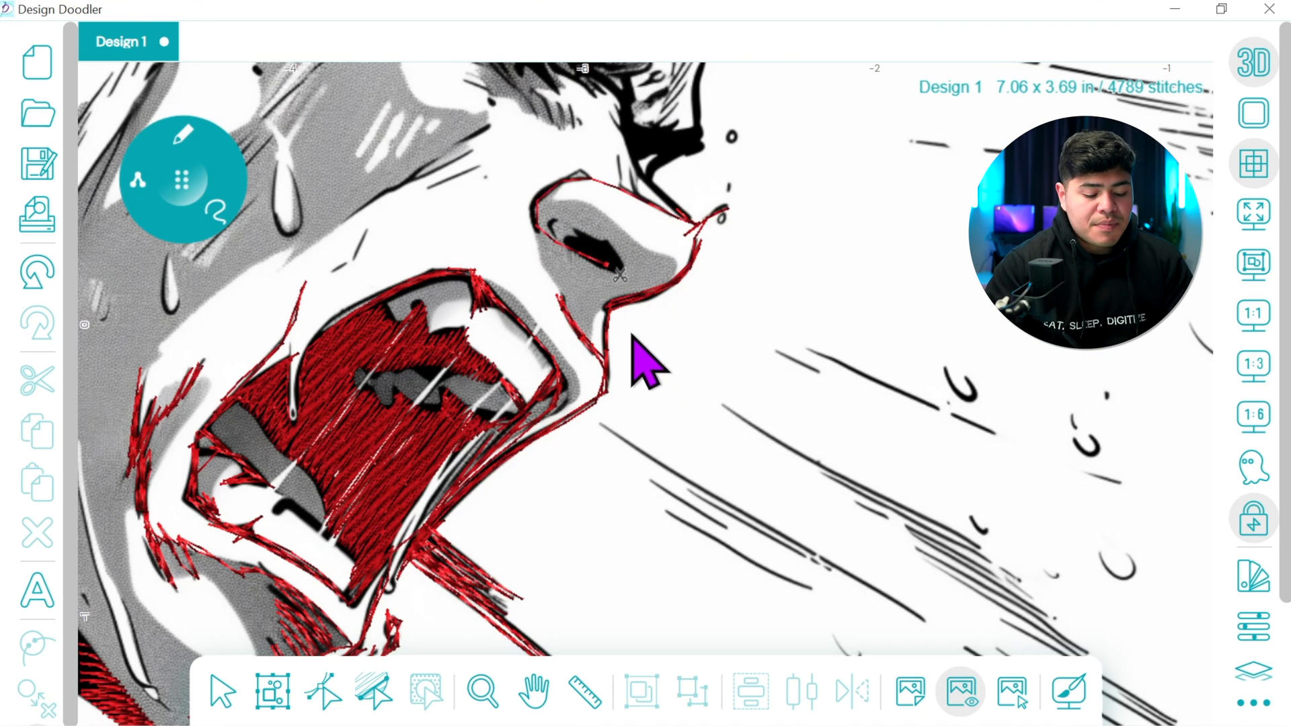
click(609, 267)
click(184, 137)
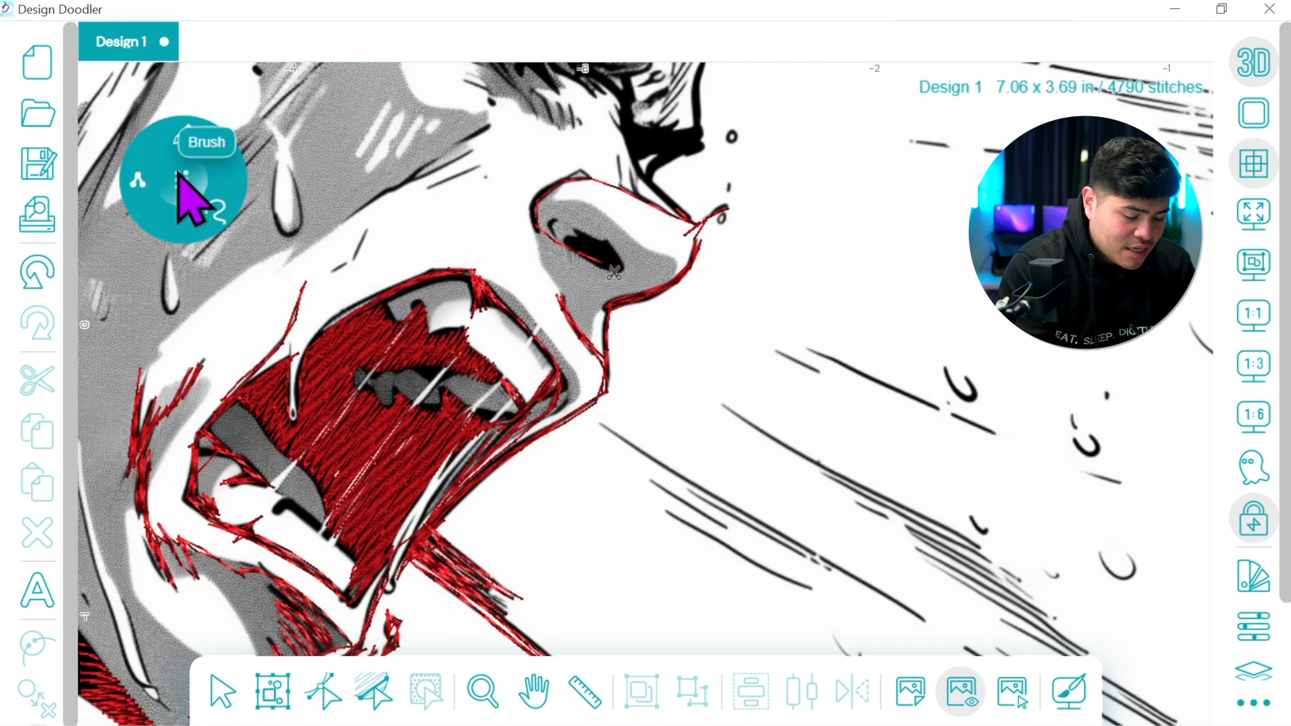
click(179, 133)
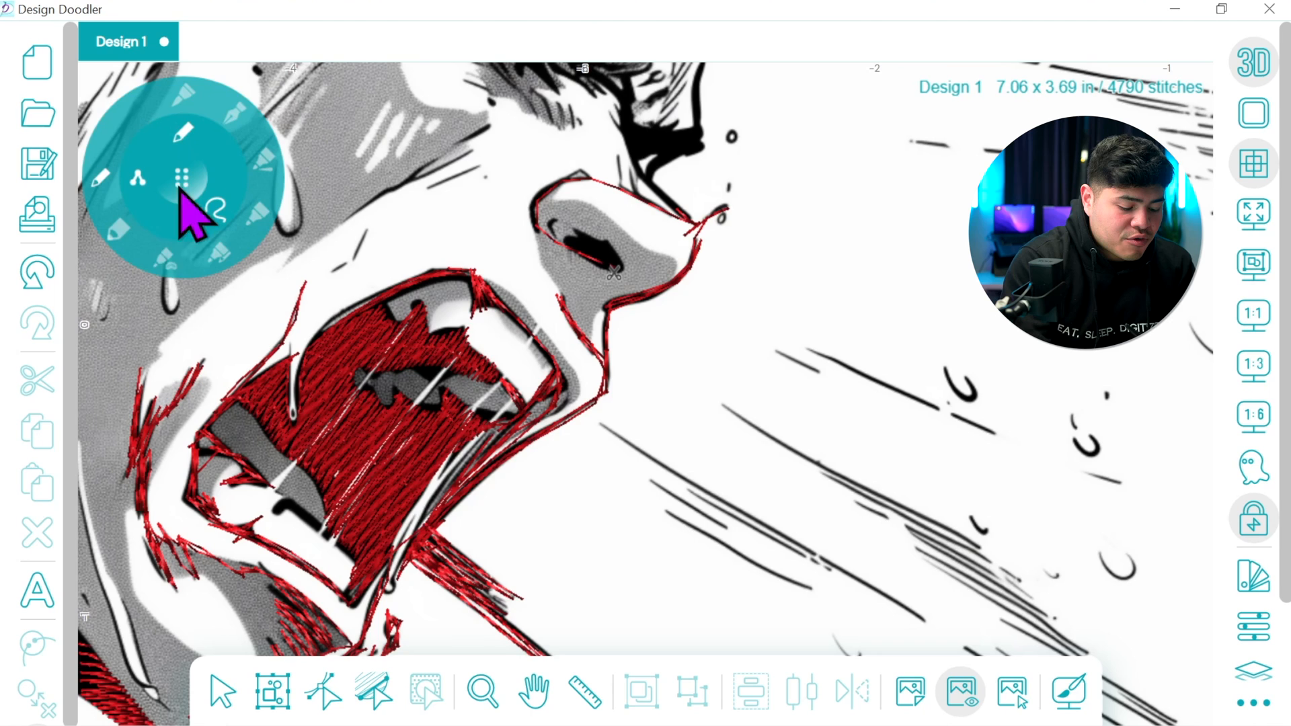
click(157, 255)
mouse_move(566, 256)
mouse_down()
mouse_move(619, 288)
mouse_move(577, 224)
mouse_up()
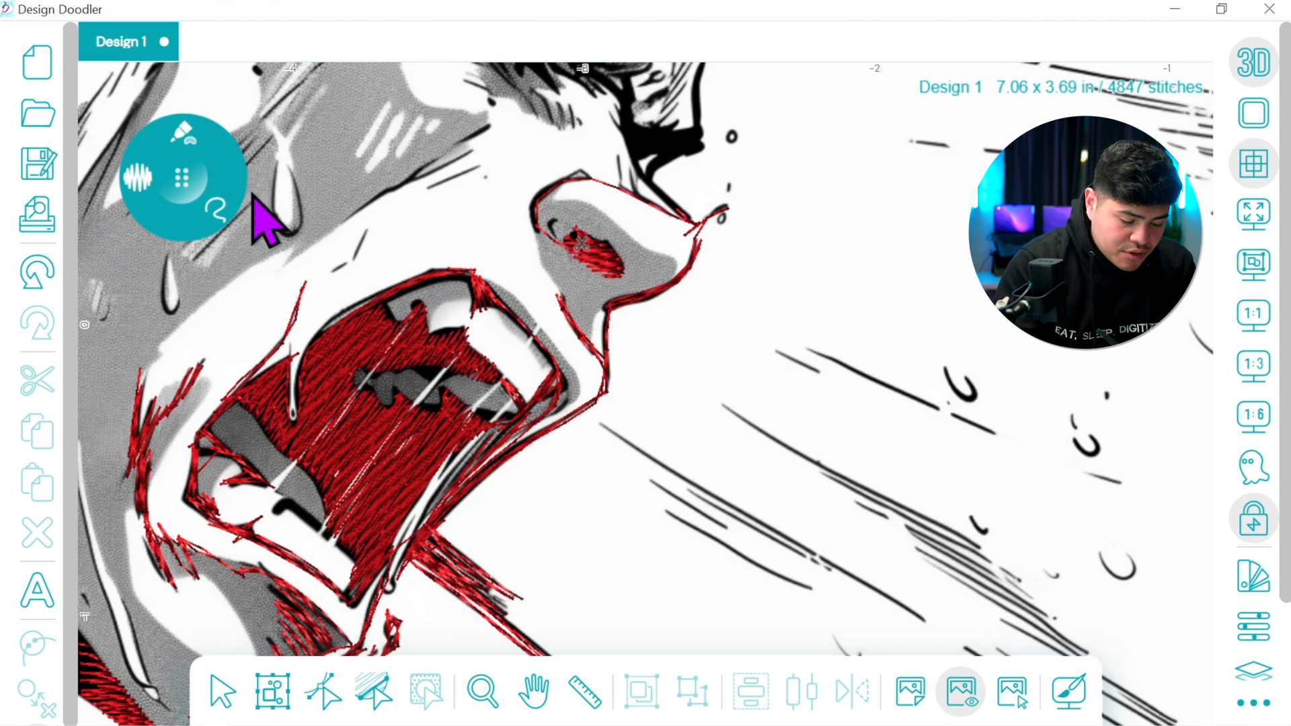
Switch to a thicker freehand brush and trace the nose bridge lines up to the dark shadow above the bridge
click(194, 193)
click(125, 225)
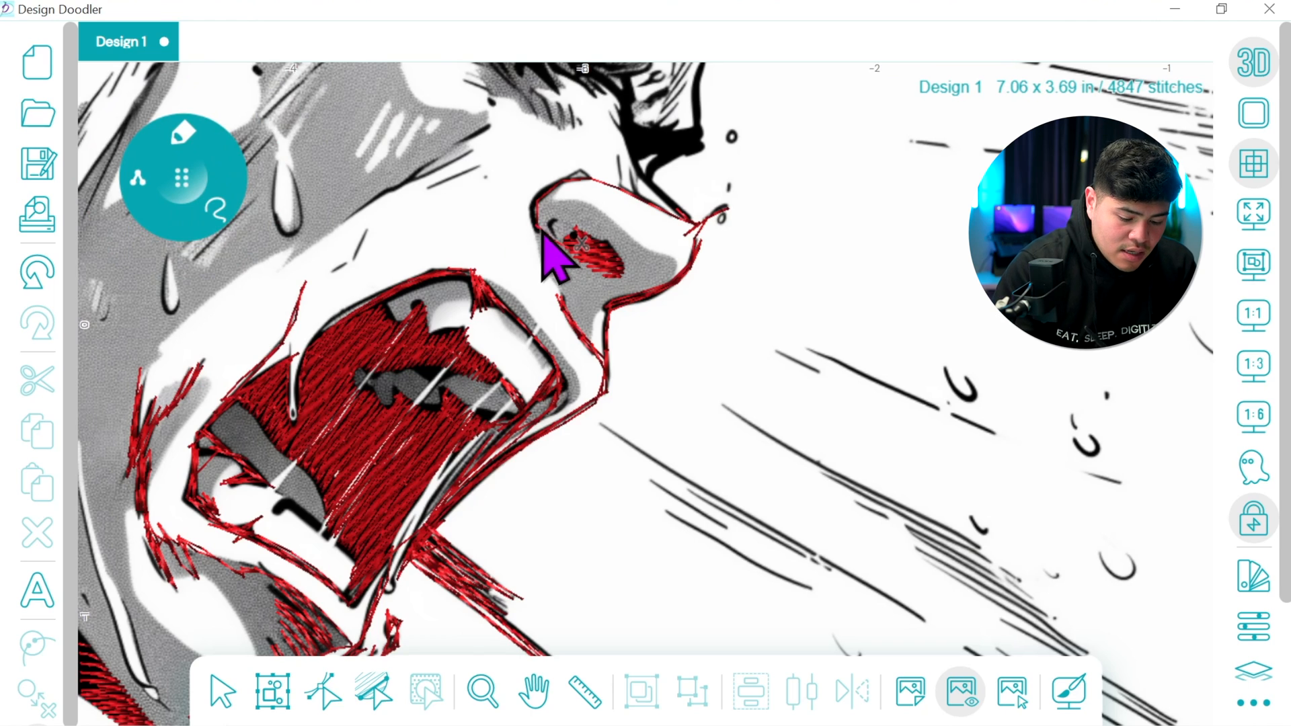
mouse_move(584, 181)
mouse_down()
mouse_move(614, 191)
mouse_move(587, 190)
mouse_move(603, 182)
mouse_move(654, 209)
mouse_move(616, 163)
mouse_move(659, 200)
mouse_up()
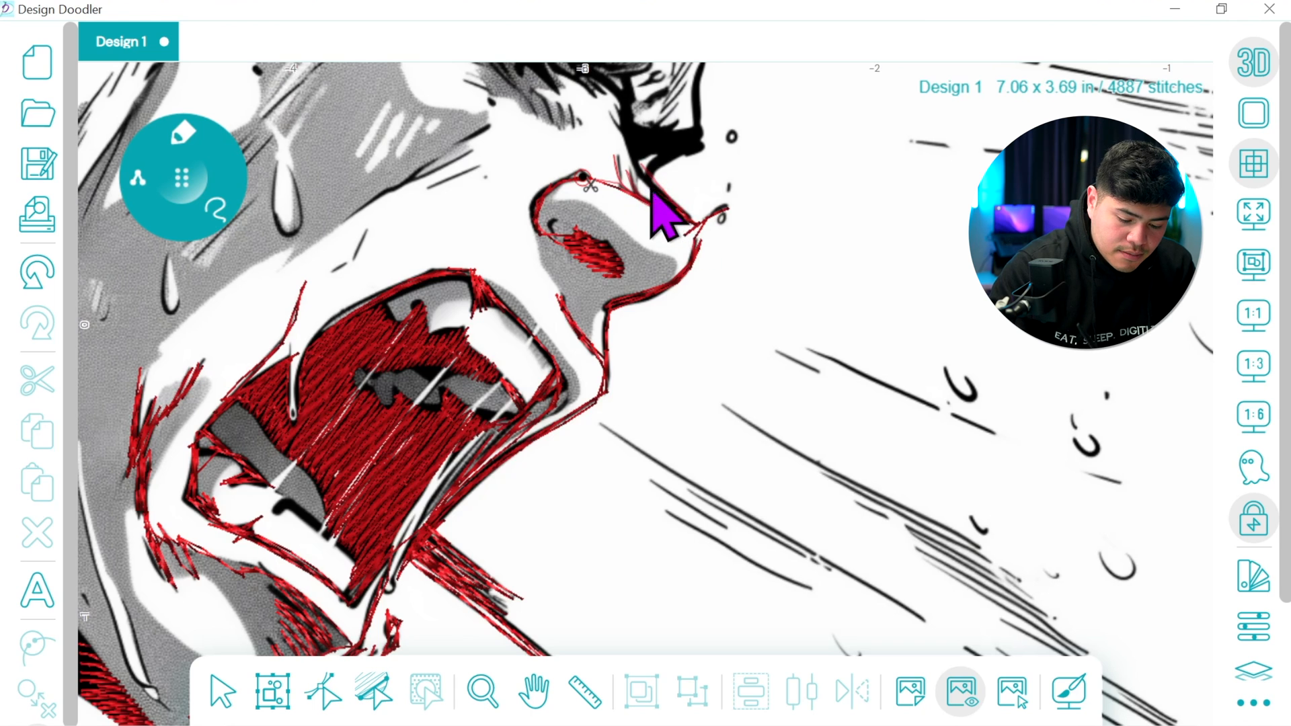
mouse_move(681, 157)
mouse_down()
mouse_move(654, 177)
mouse_move(631, 131)
mouse_move(629, 158)
mouse_up()
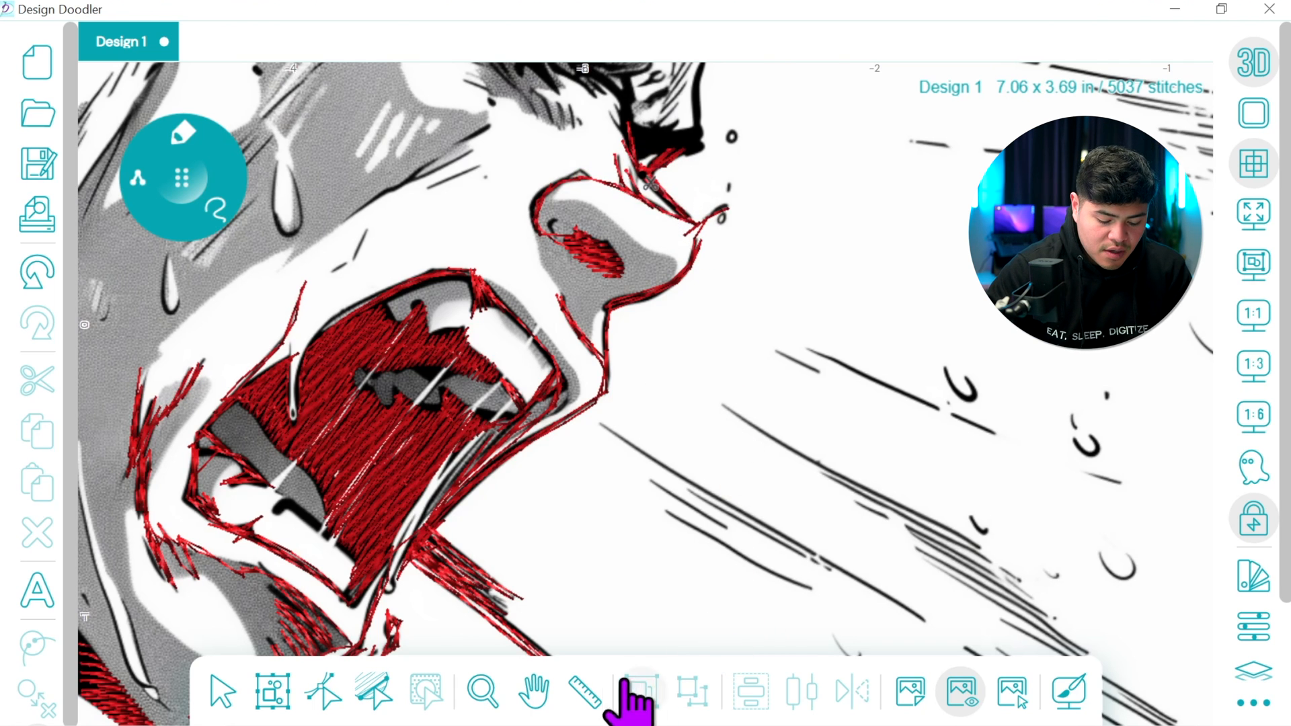
Cover the dark shadow above the nose bridge and trace the crease strokes between the eyes up to the vertical forehead line
click(534, 691)
scroll(672, 619, up, 3)
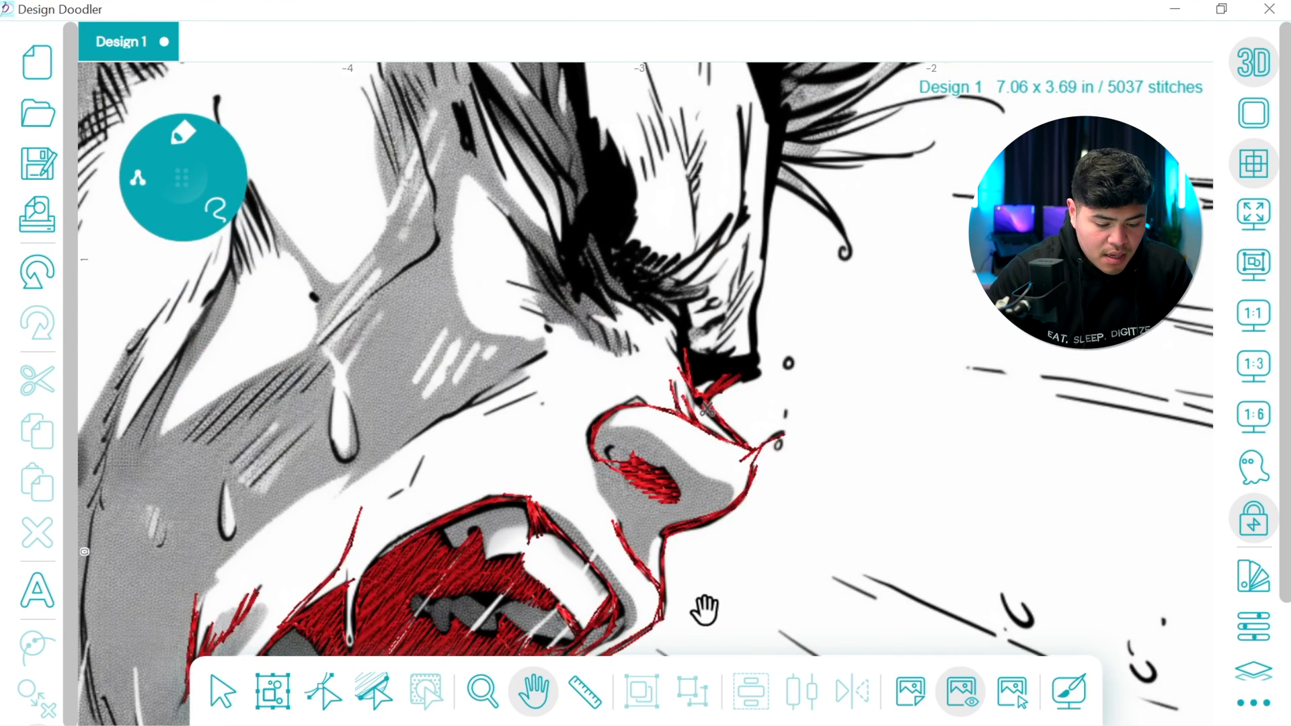
click(187, 181)
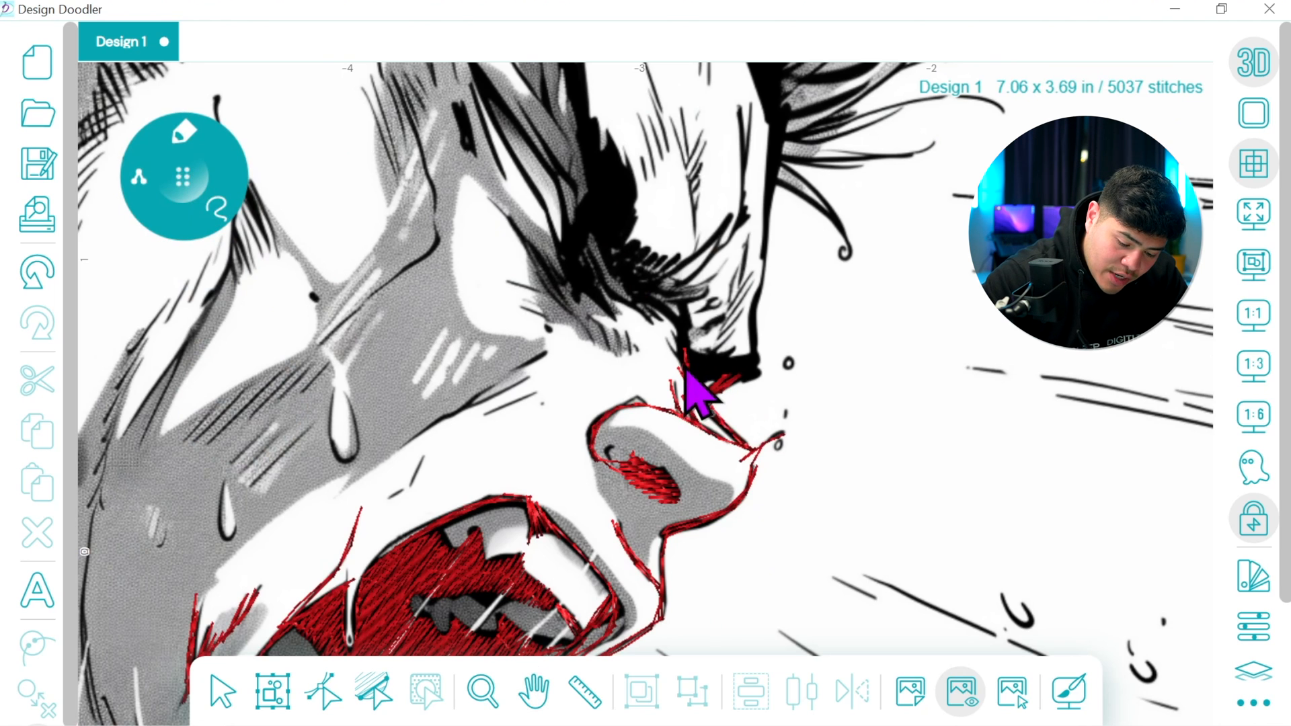
drag(715, 381, 750, 381)
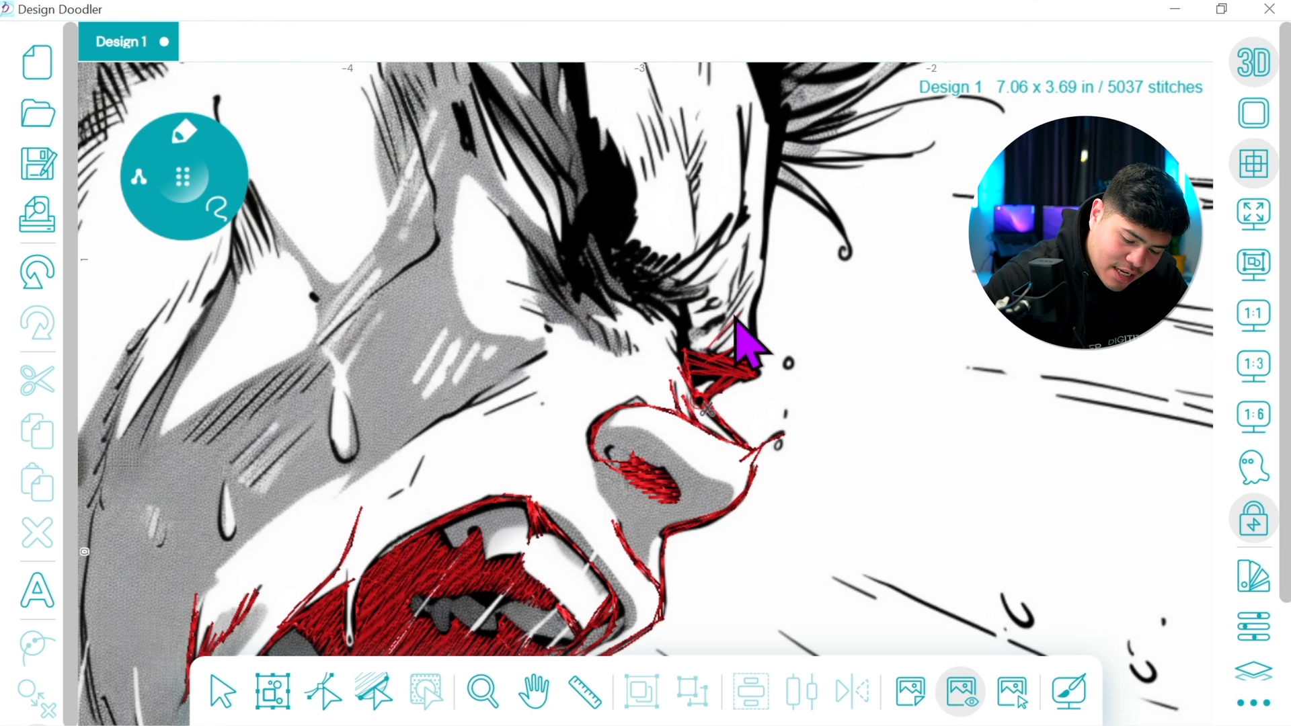
mouse_move(734, 328)
mouse_down()
mouse_move(755, 274)
mouse_move(718, 326)
mouse_move(755, 250)
mouse_move(730, 311)
mouse_up()
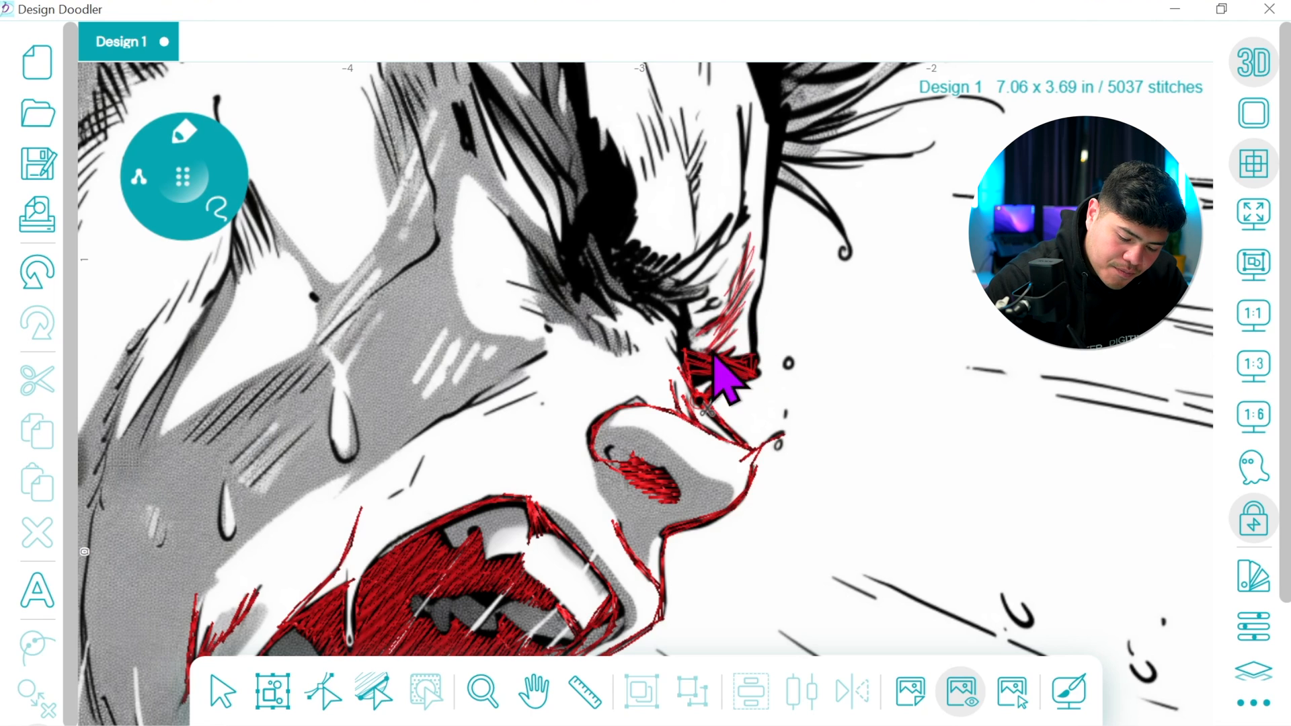
mouse_move(693, 329)
mouse_down()
mouse_move(651, 310)
mouse_move(682, 325)
mouse_move(668, 309)
mouse_up()
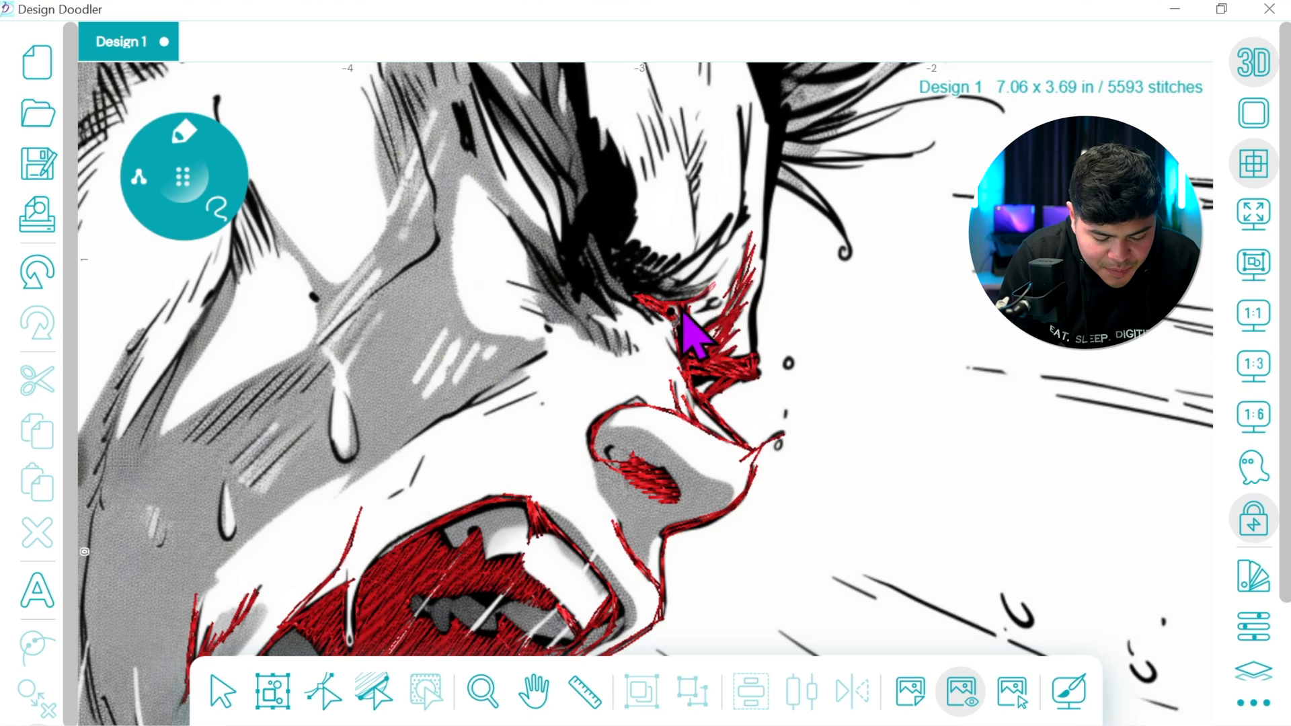
mouse_move(716, 304)
mouse_down()
mouse_move(637, 294)
mouse_move(706, 281)
mouse_move(647, 300)
mouse_move(685, 286)
mouse_move(675, 300)
mouse_move(736, 232)
mouse_move(739, 106)
mouse_move(733, 230)
mouse_move(743, 224)
mouse_move(706, 267)
mouse_move(730, 222)
mouse_move(654, 294)
mouse_up()
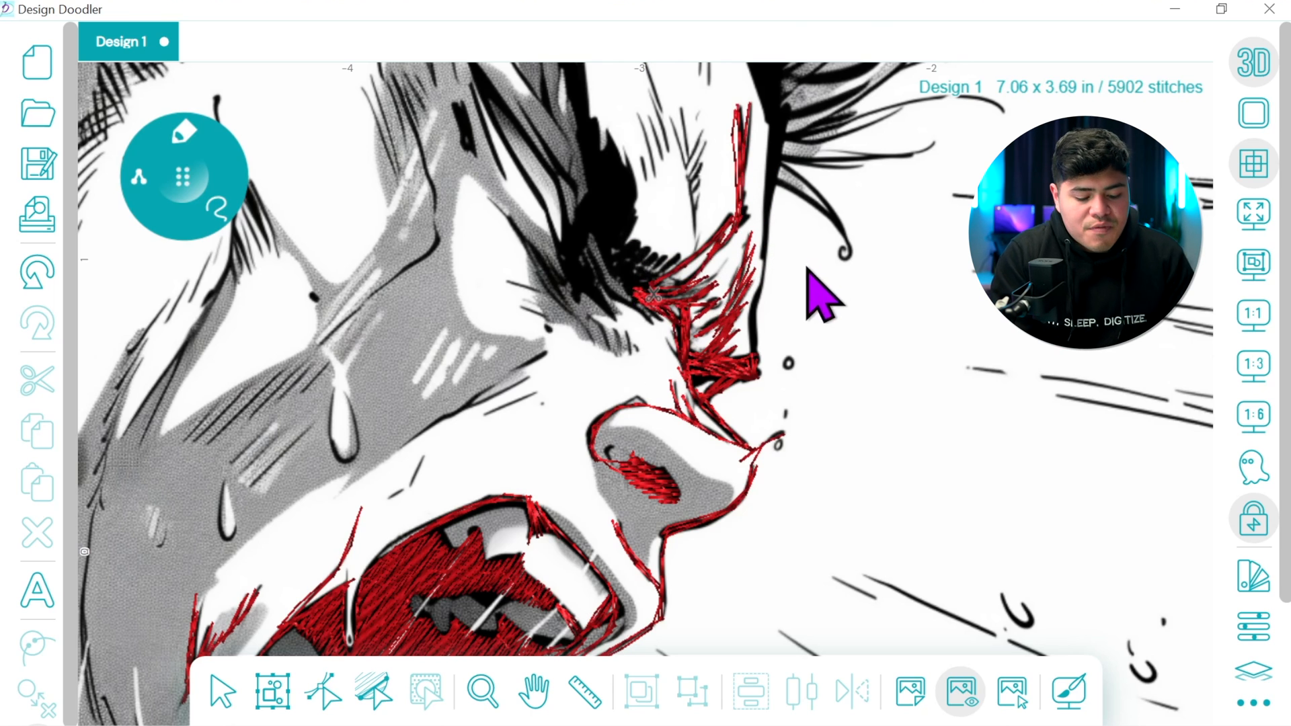
Adjust the nodes at the top of the vertical forehead stroke so its stitches follow the drawn line
click(325, 687)
drag(739, 140, 746, 158)
drag(737, 109, 742, 103)
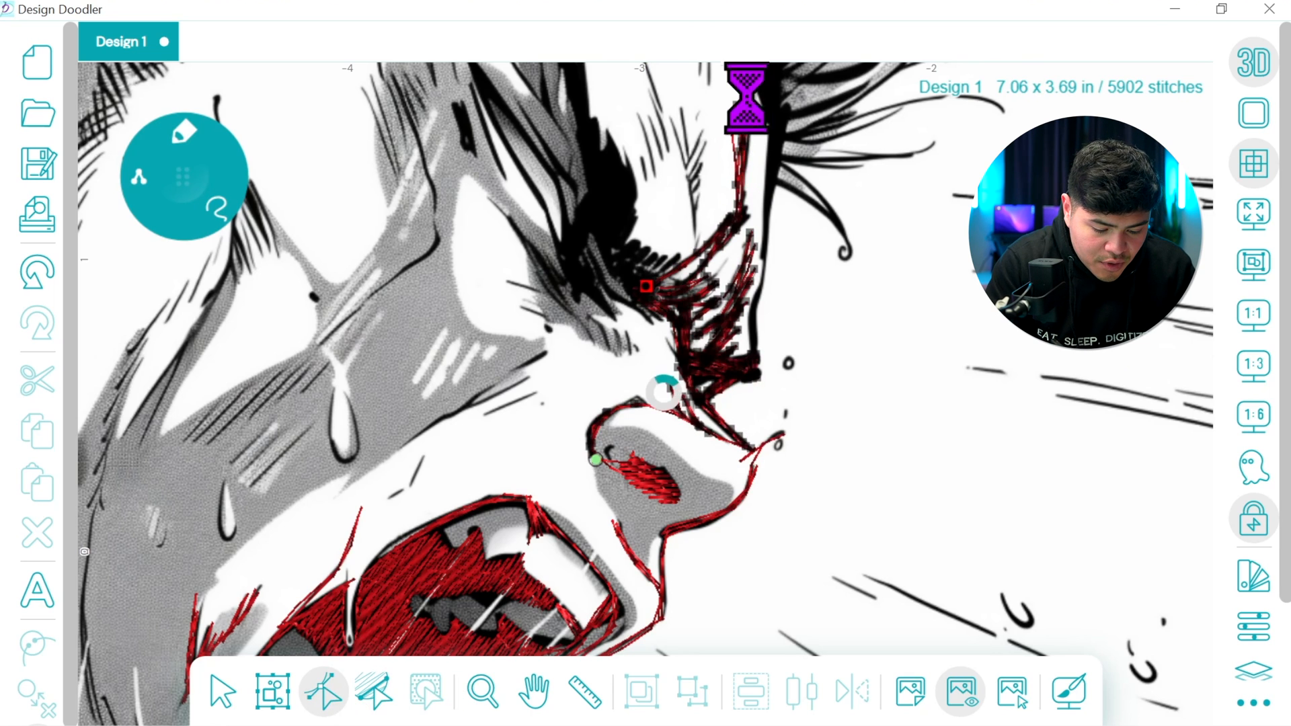
click(226, 687)
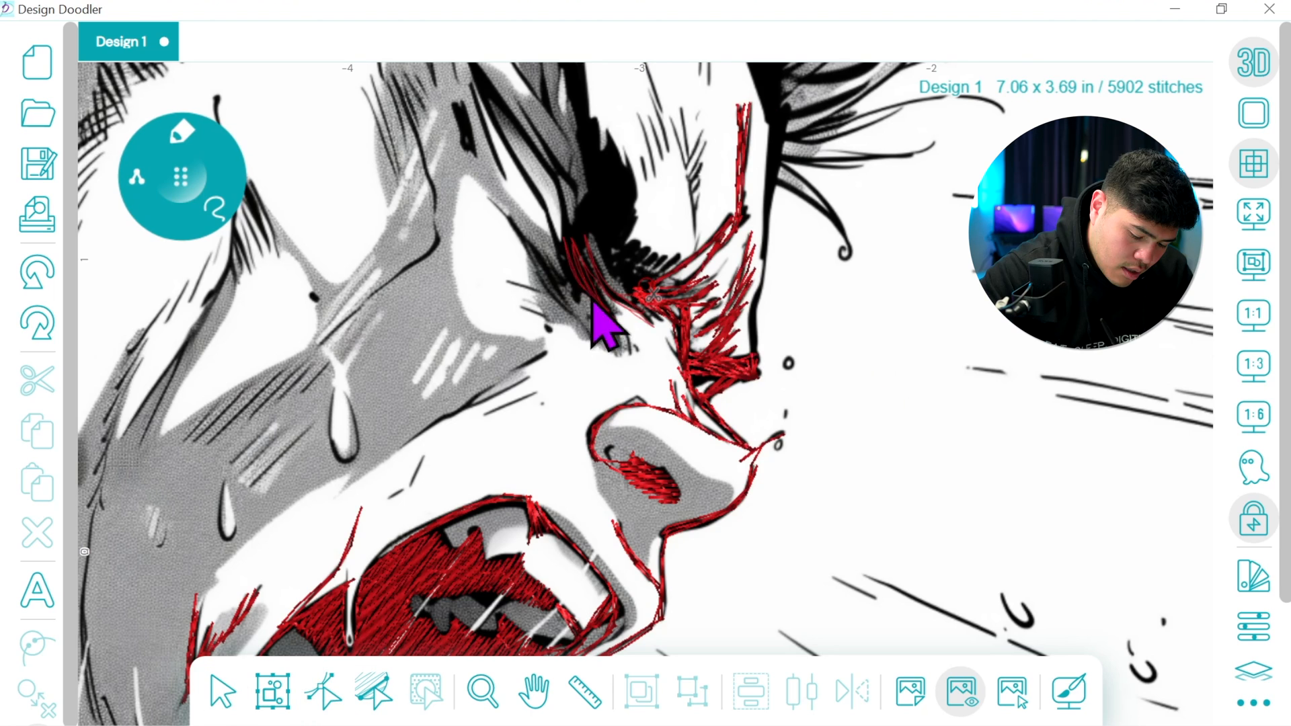
Trace the dark eyebrow strokes, the hatching below the eye and the cheek crease lines with freehand stitches
mouse_move(593, 300)
mouse_down()
mouse_move(541, 258)
mouse_move(561, 302)
mouse_move(497, 208)
mouse_move(605, 351)
mouse_move(591, 323)
mouse_move(625, 363)
mouse_move(623, 332)
mouse_move(640, 363)
mouse_move(508, 283)
mouse_move(570, 313)
mouse_move(519, 306)
mouse_move(568, 329)
mouse_move(502, 347)
mouse_move(562, 335)
mouse_move(502, 382)
mouse_move(551, 359)
mouse_move(404, 446)
mouse_move(536, 374)
mouse_move(479, 409)
mouse_move(530, 398)
mouse_move(470, 425)
mouse_move(543, 386)
mouse_move(472, 407)
mouse_move(393, 455)
mouse_move(431, 443)
mouse_move(390, 509)
mouse_move(434, 442)
mouse_move(408, 450)
mouse_move(573, 320)
mouse_up()
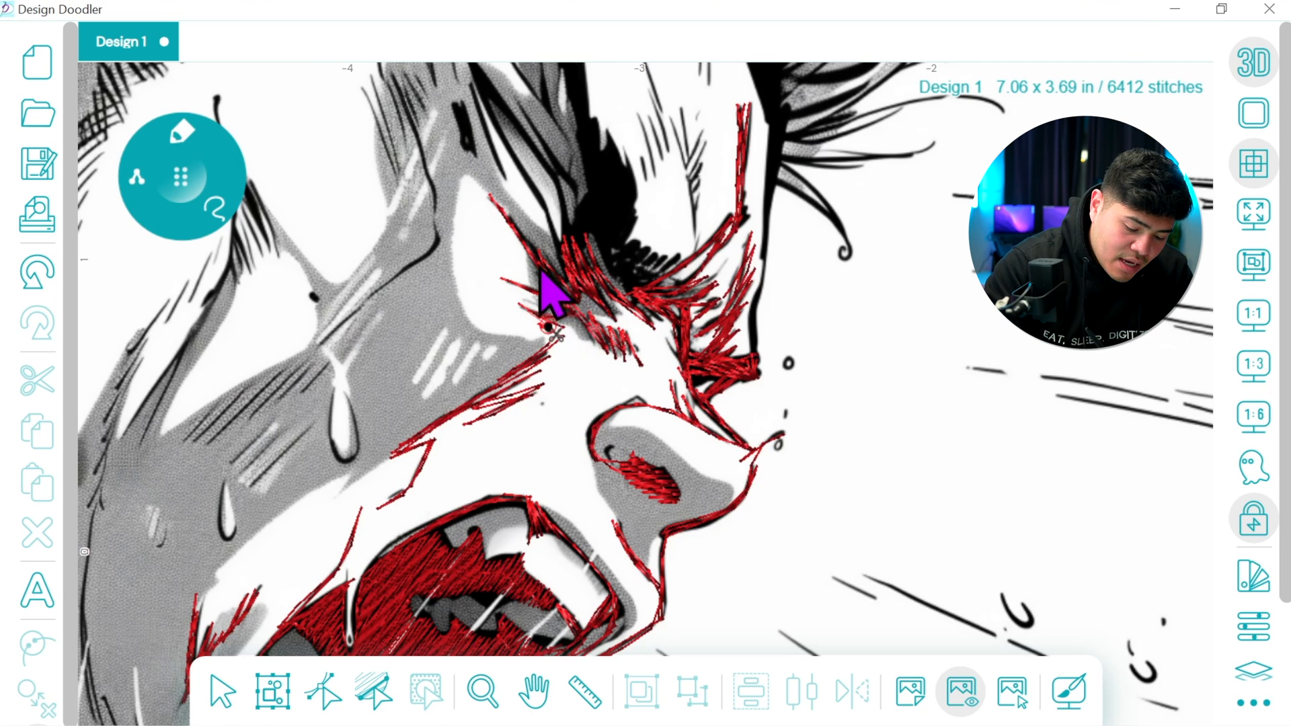
Trace the dark strokes at the inner end of the eyebrow and the long crease lines rising from them with freehand stitches
mouse_move(570, 302)
mouse_down()
mouse_move(495, 216)
mouse_move(582, 325)
mouse_up()
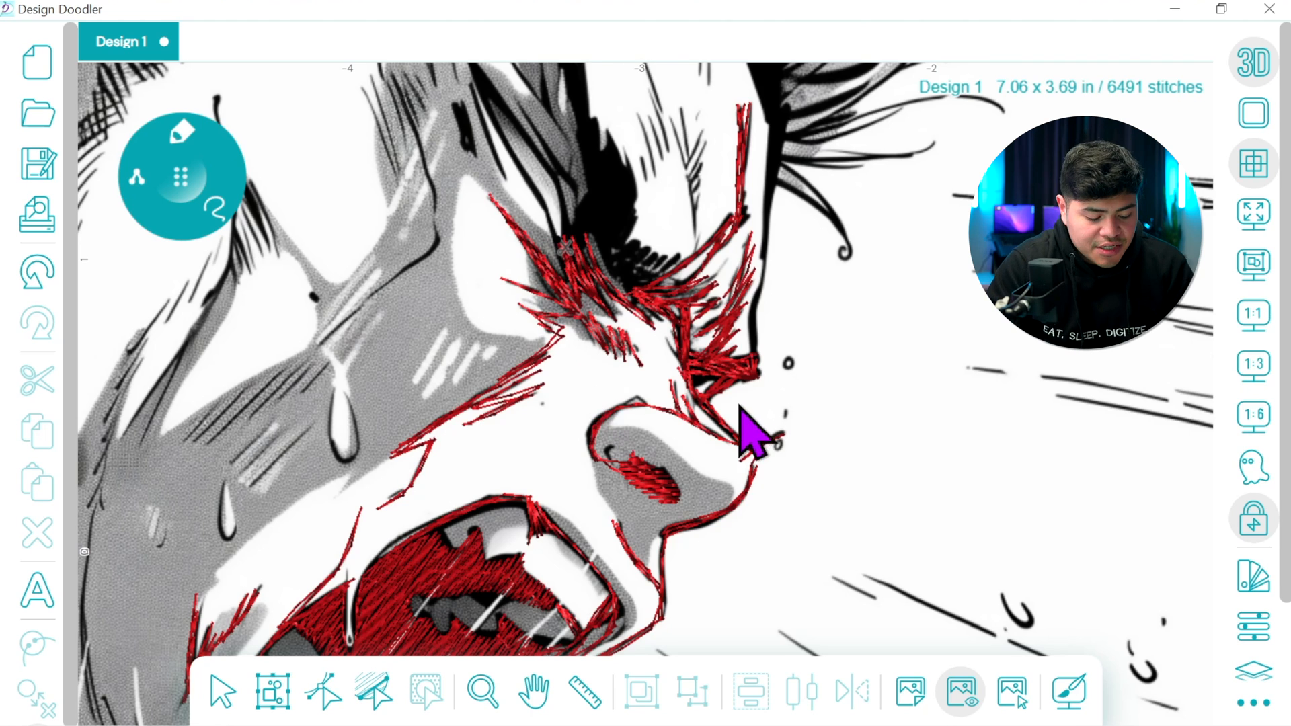
click(533, 690)
drag(667, 320, 731, 477)
click(181, 179)
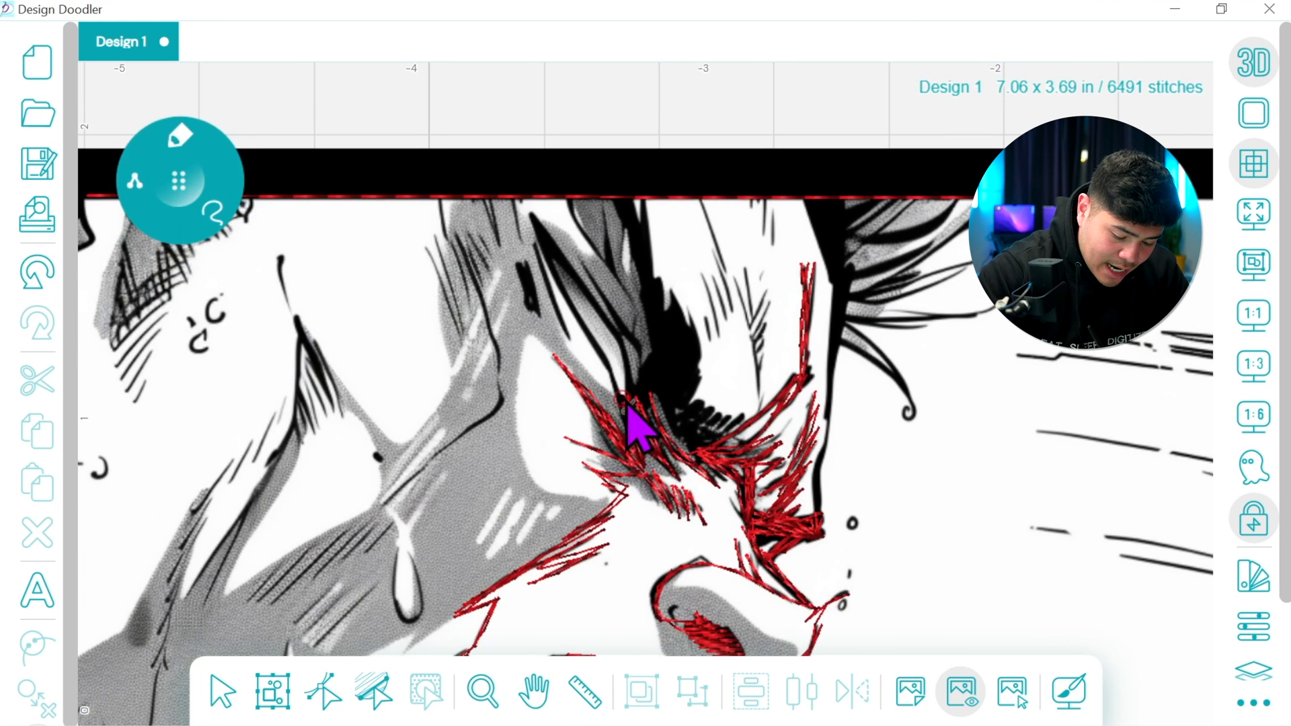
click(533, 217)
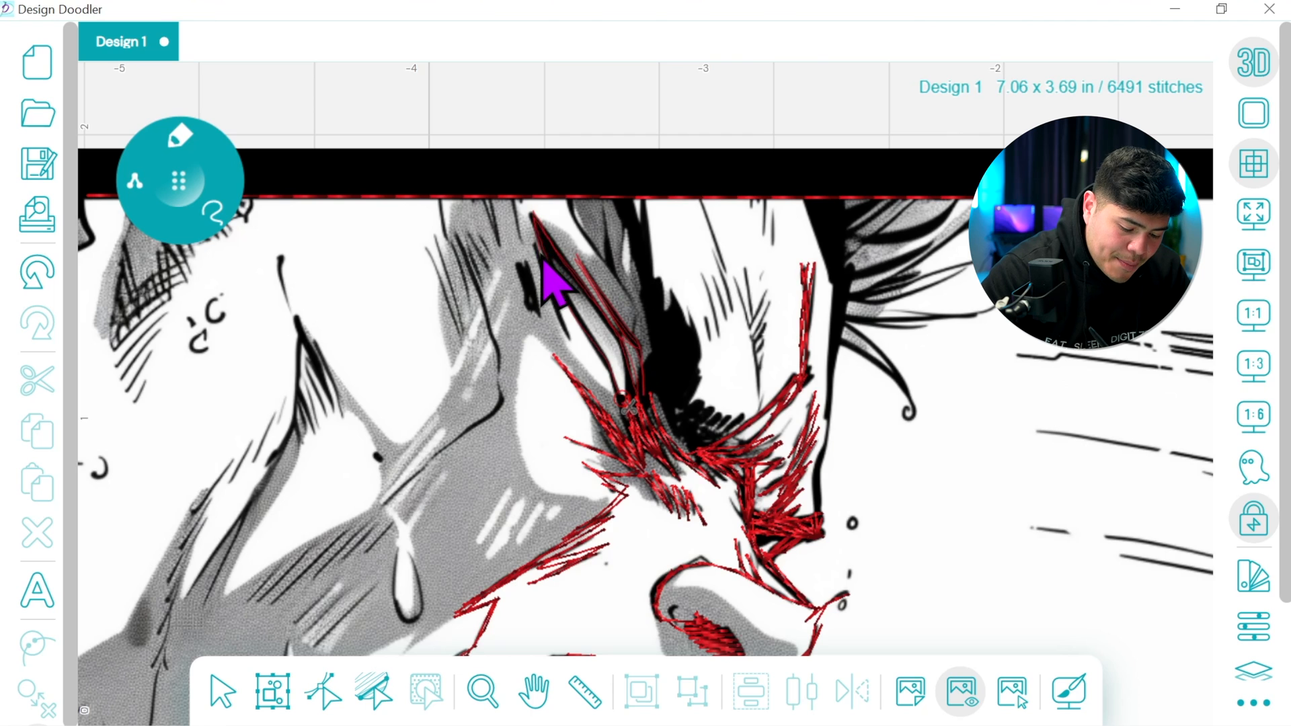
click(519, 262)
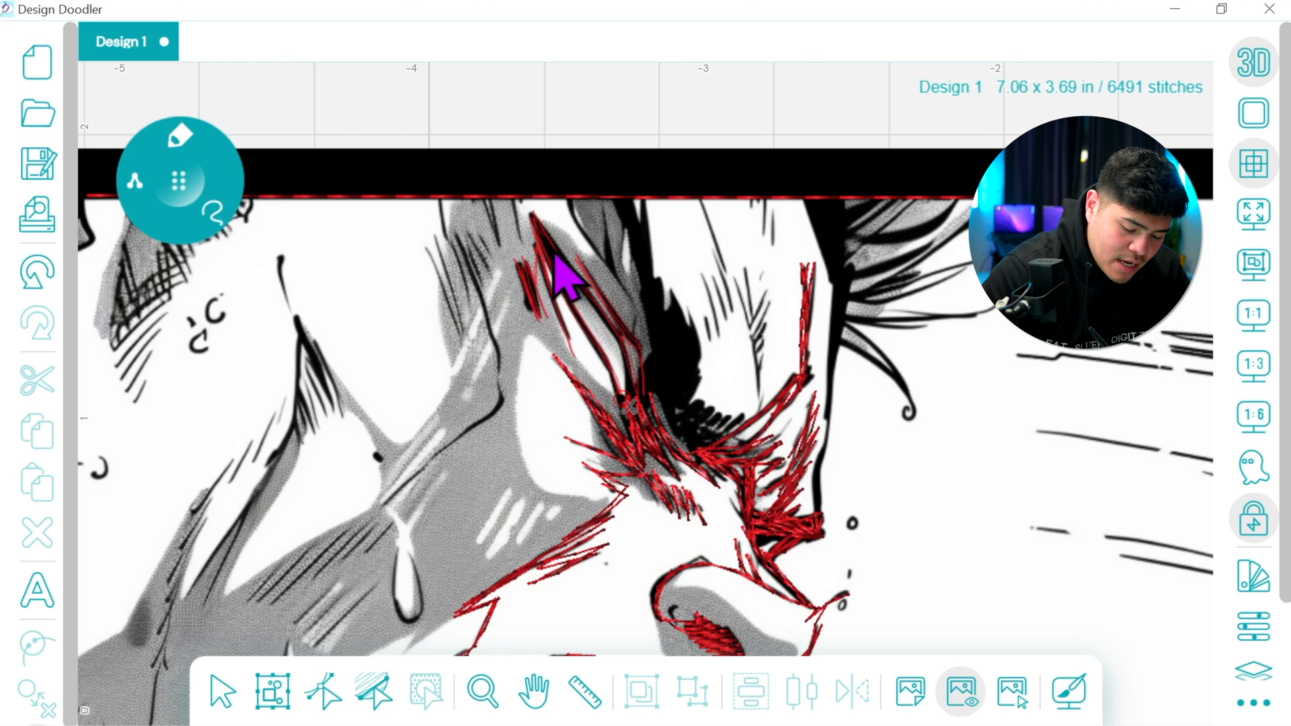
Cover the shadow at the base of the black band, trace the forehead hatching and run strokes along the band up to the top border
click(636, 405)
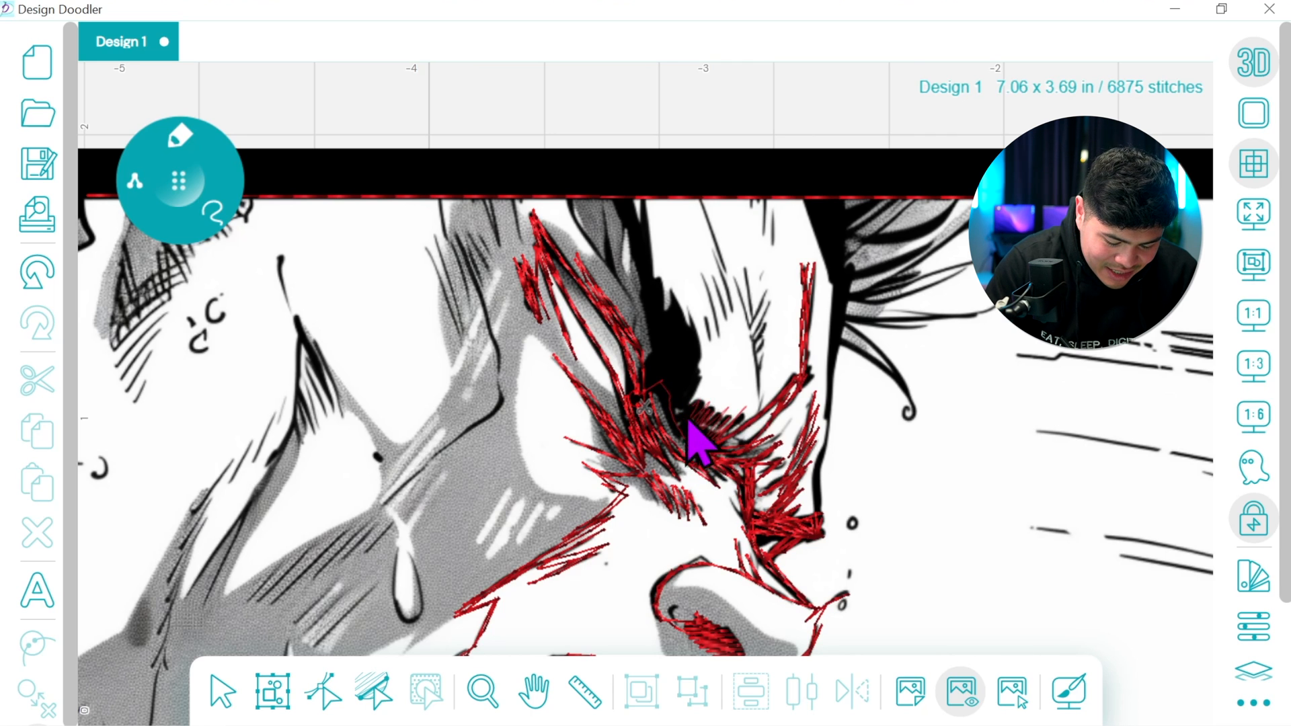
click(695, 341)
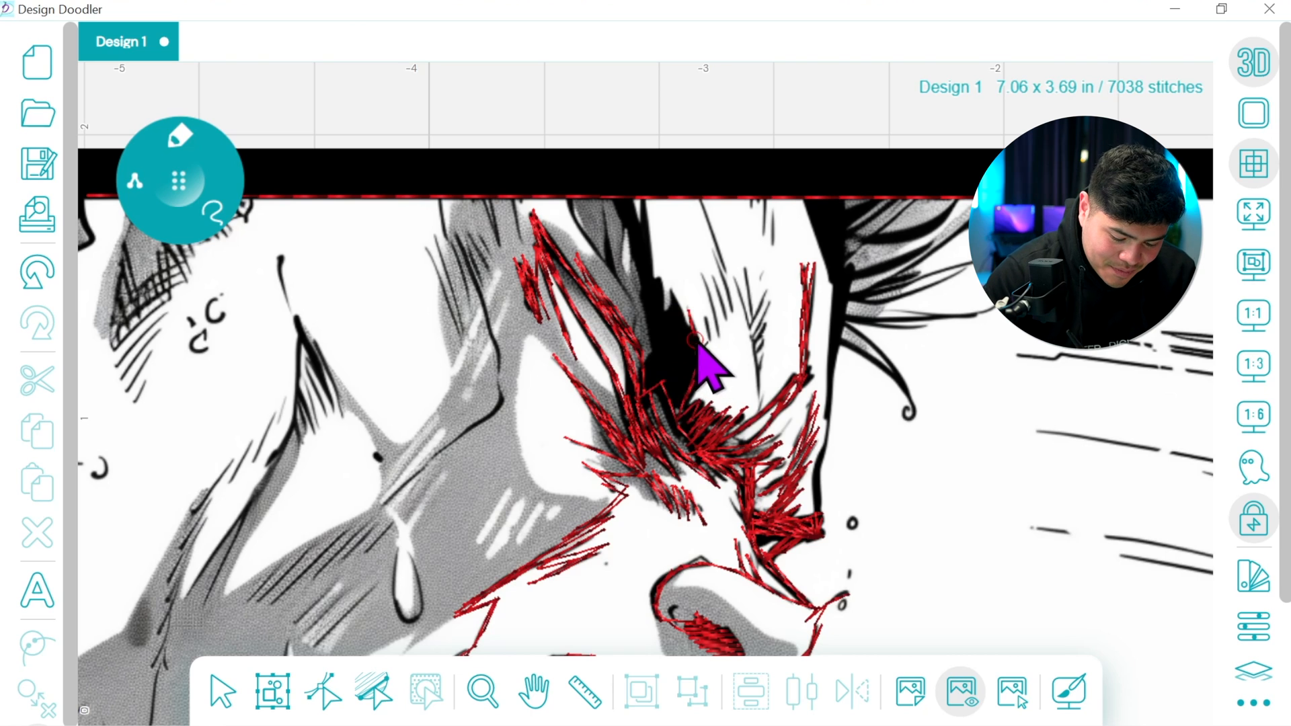
mouse_move(720, 346)
mouse_down()
mouse_move(702, 206)
mouse_move(732, 307)
mouse_move(742, 293)
mouse_move(755, 405)
mouse_move(746, 281)
mouse_move(750, 318)
mouse_move(770, 295)
mouse_move(749, 345)
mouse_move(763, 319)
mouse_move(756, 399)
mouse_move(741, 276)
mouse_move(746, 312)
mouse_move(729, 281)
mouse_move(733, 333)
mouse_move(713, 283)
mouse_move(706, 296)
mouse_move(697, 341)
mouse_up()
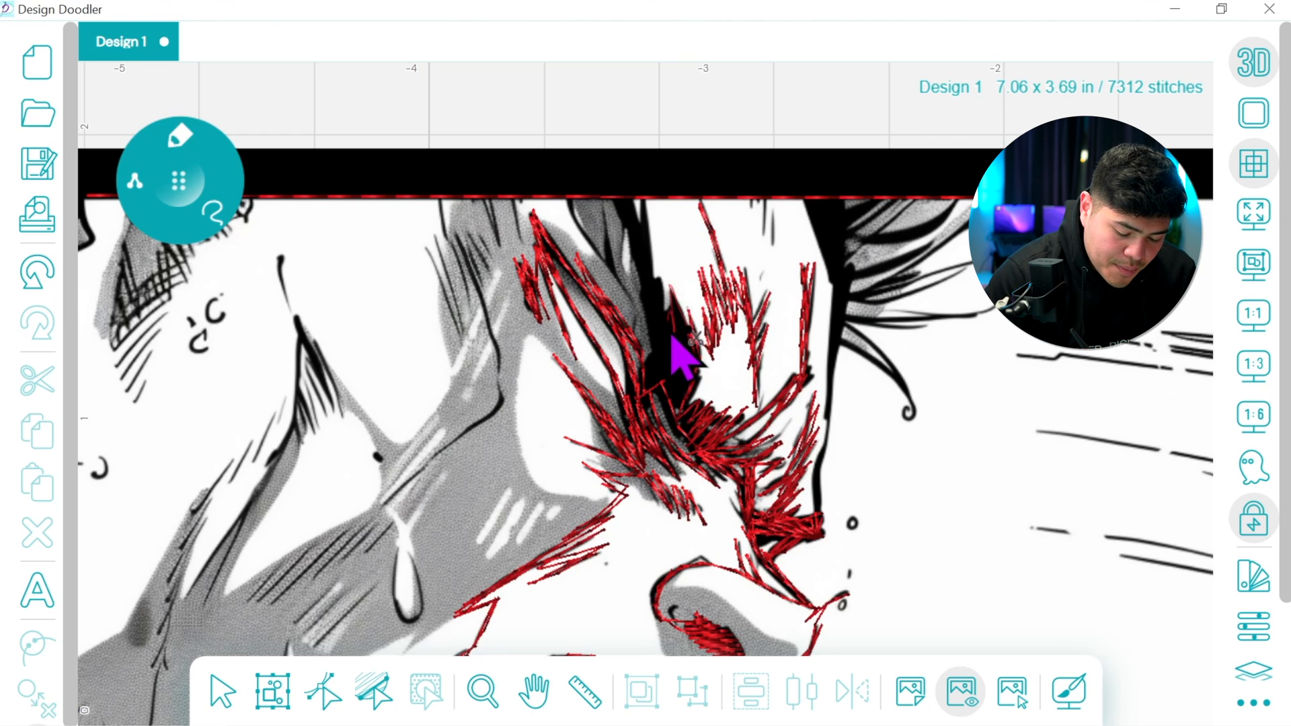
drag(656, 291, 649, 269)
mouse_move(641, 223)
mouse_down()
mouse_move(700, 205)
mouse_move(630, 211)
mouse_move(656, 331)
mouse_move(623, 296)
mouse_move(605, 240)
mouse_move(610, 274)
mouse_move(567, 207)
mouse_move(665, 352)
mouse_up()
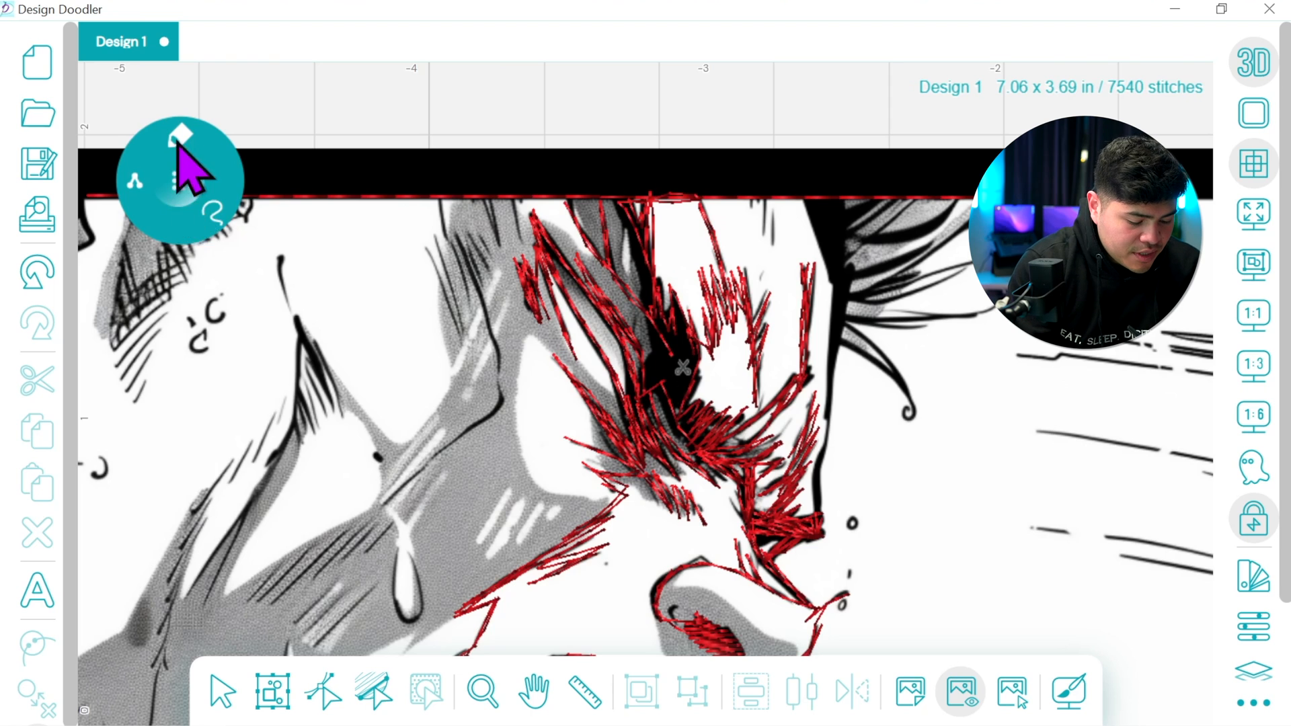
Fill the black band above the nose bridge with a freehand filled shape and angle its stitches diagonally
click(166, 263)
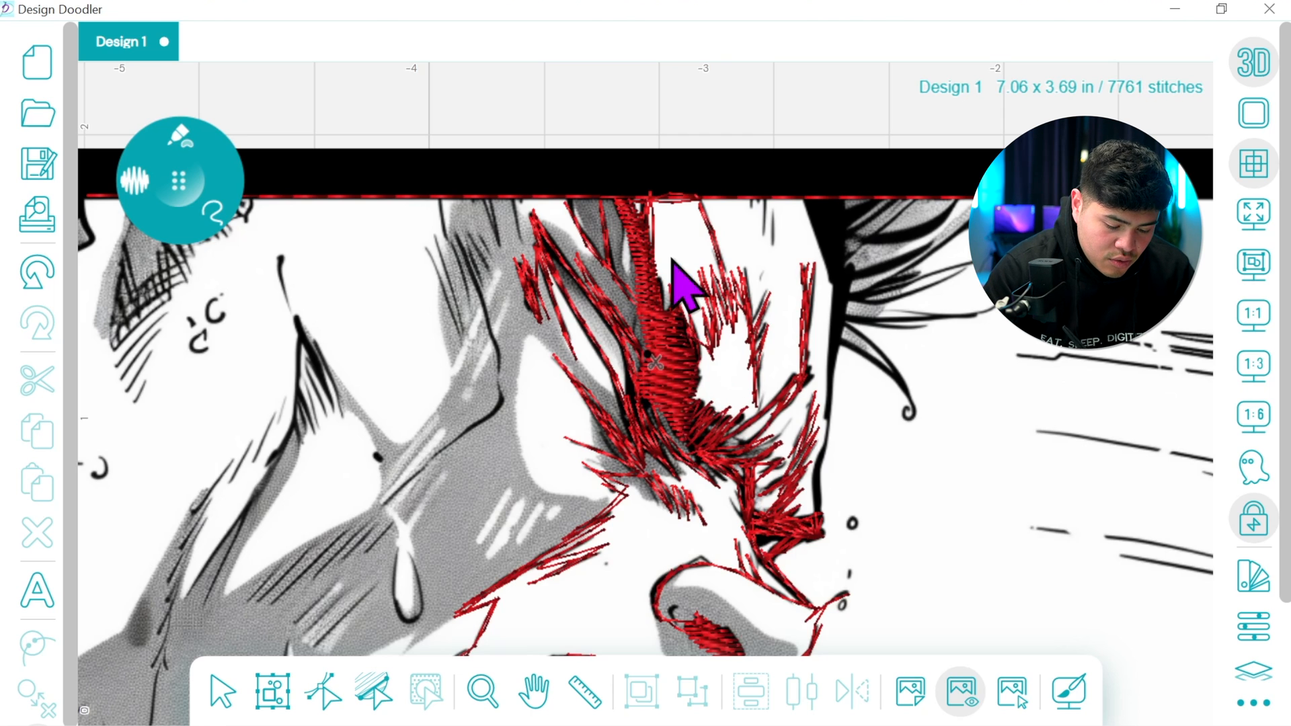
click(324, 695)
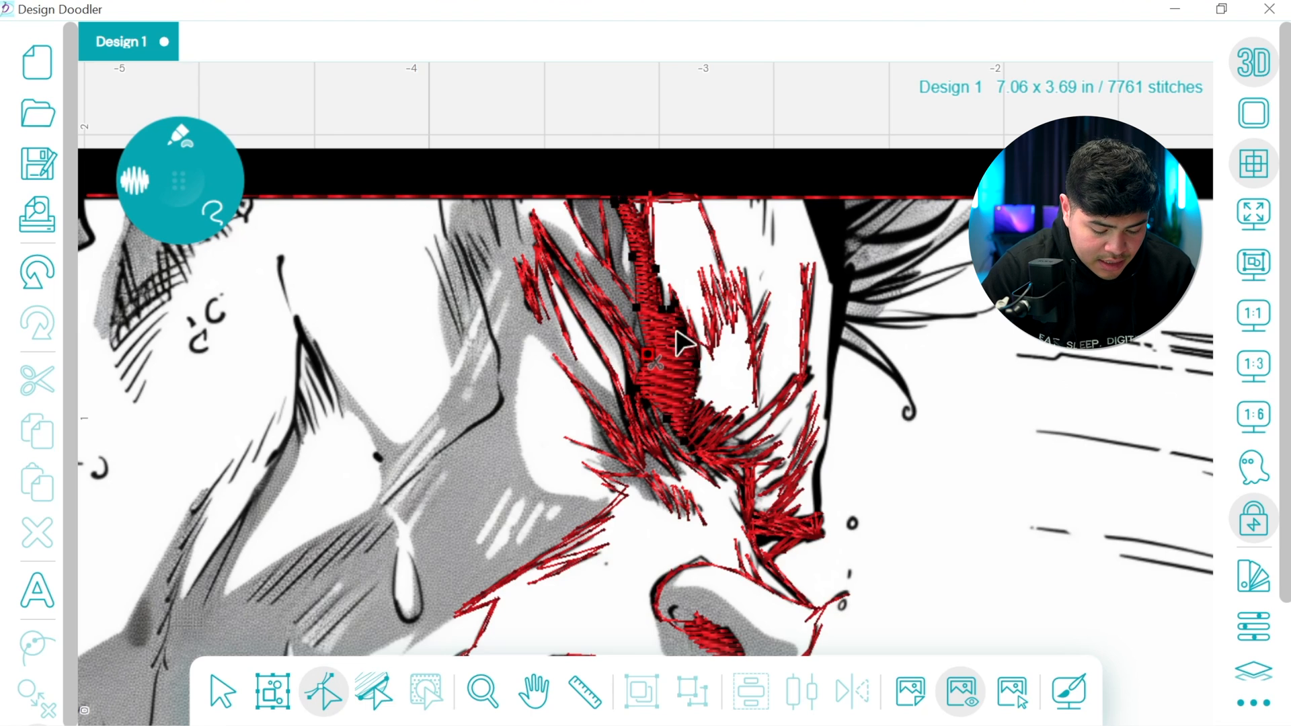
click(374, 691)
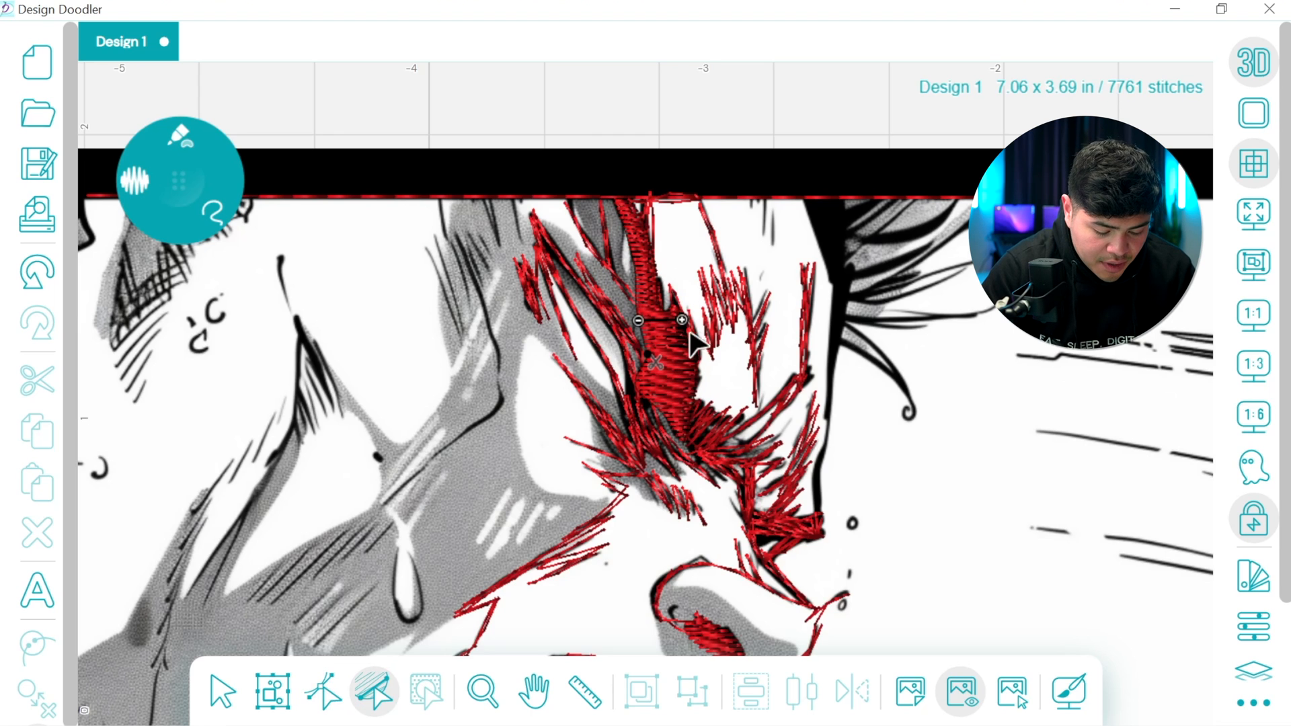
click(656, 246)
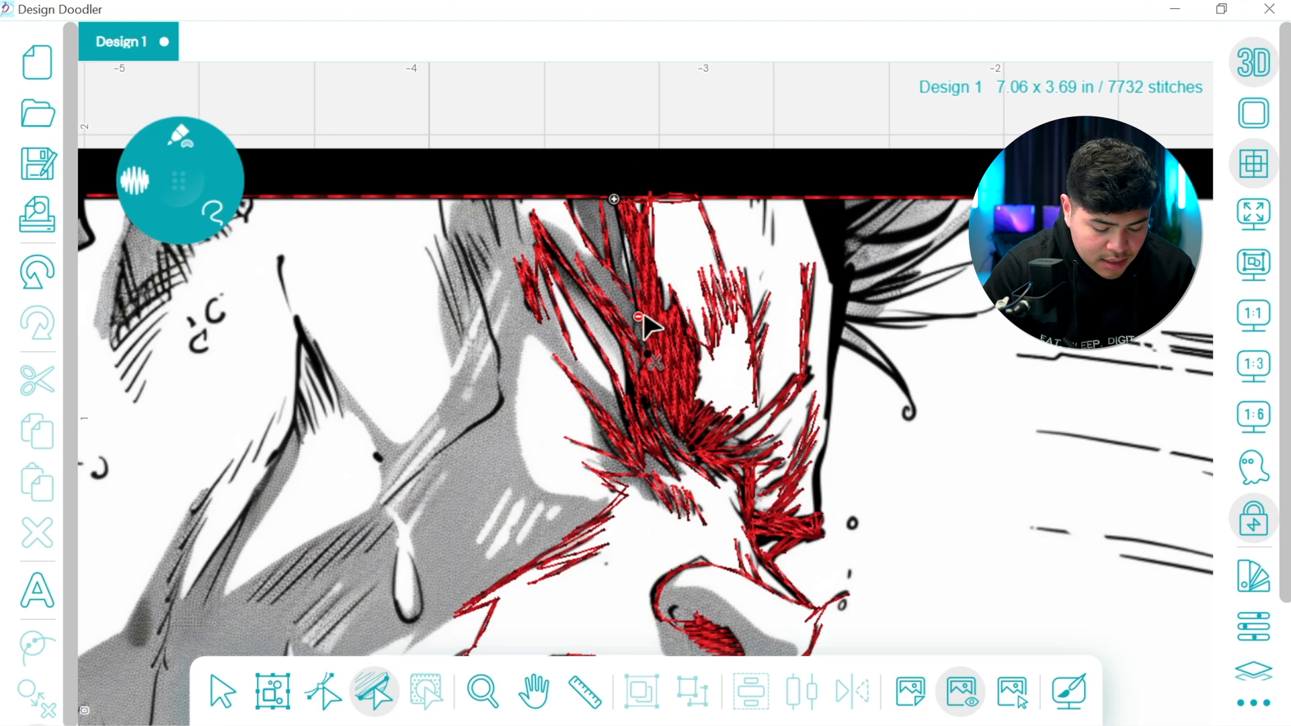
drag(638, 320, 678, 306)
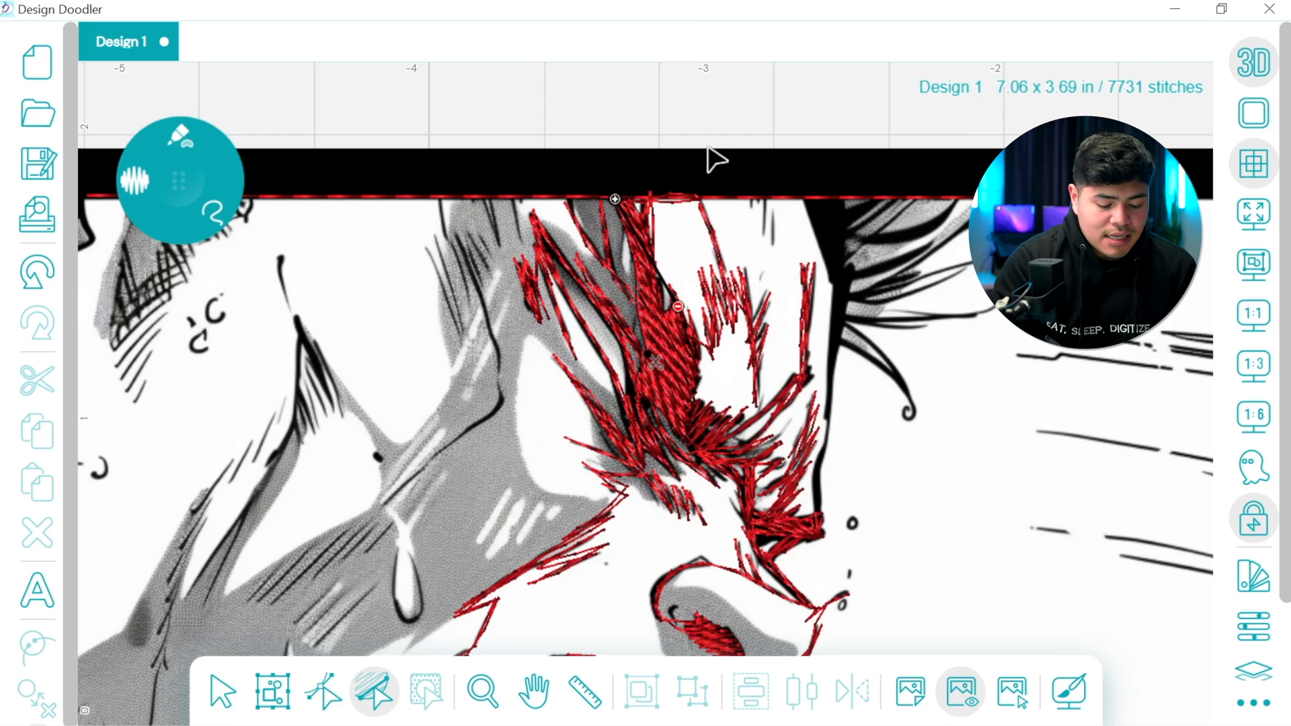
Switch to a thin freehand line and trace along the top border and through the hatching beside the filled forehead strokes
click(179, 134)
click(100, 190)
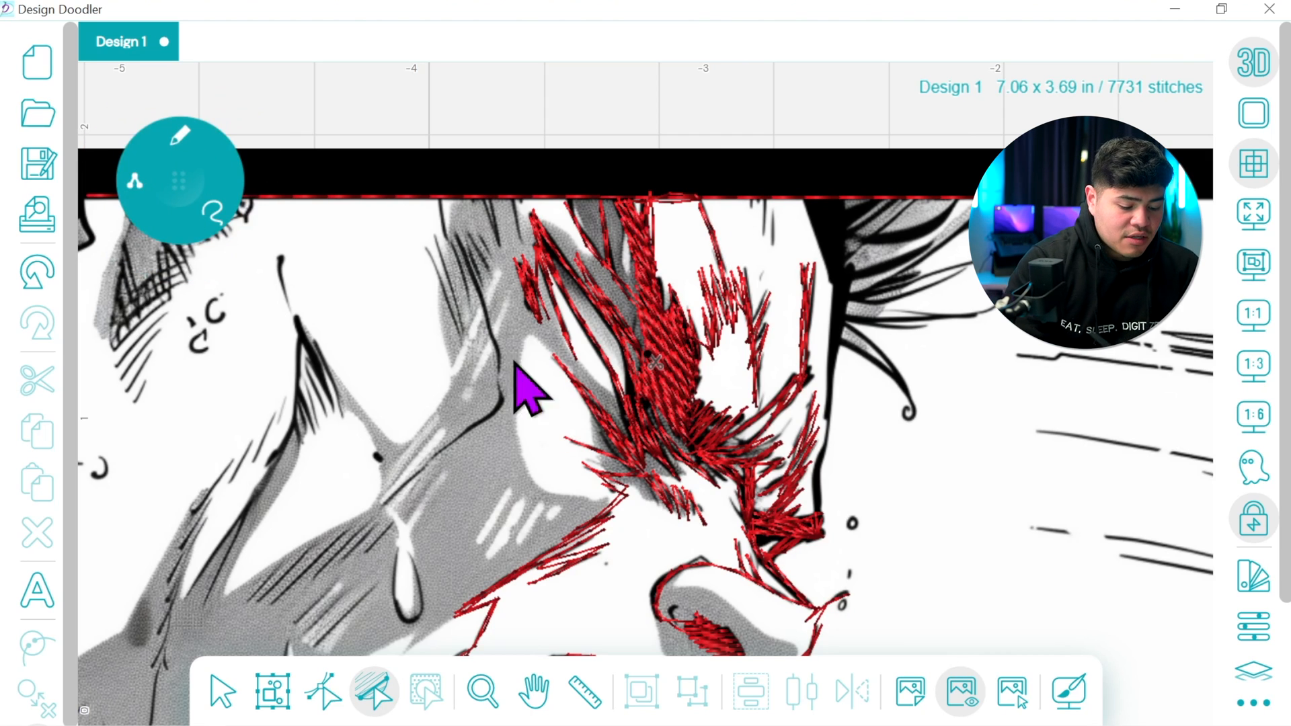
click(533, 690)
drag(634, 521, 1009, 452)
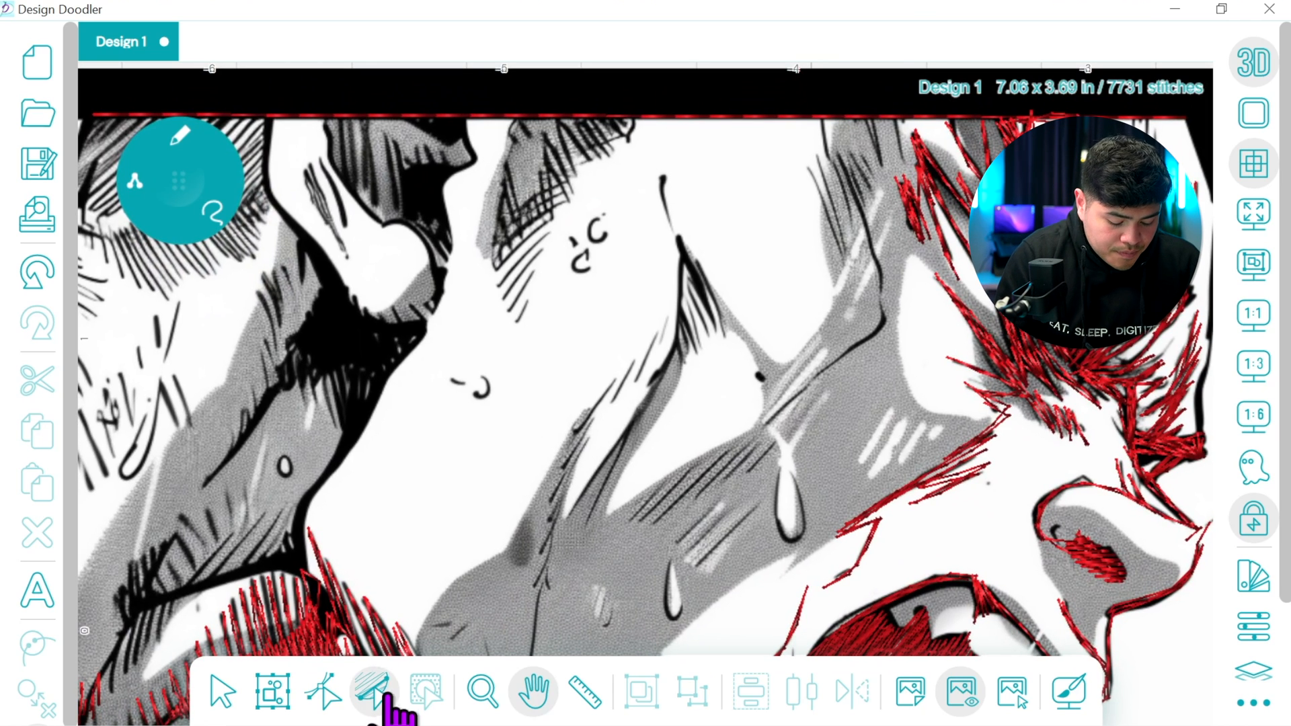
click(388, 673)
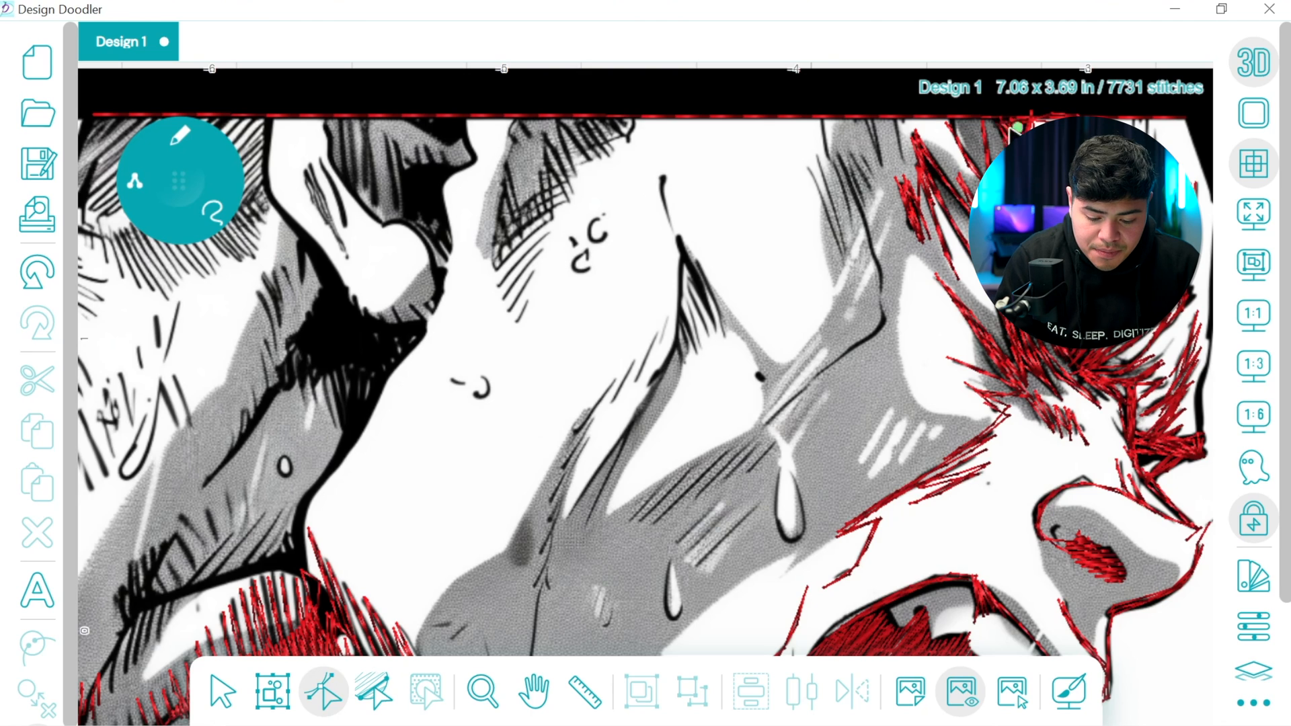
key(Delete)
drag(922, 133, 900, 123)
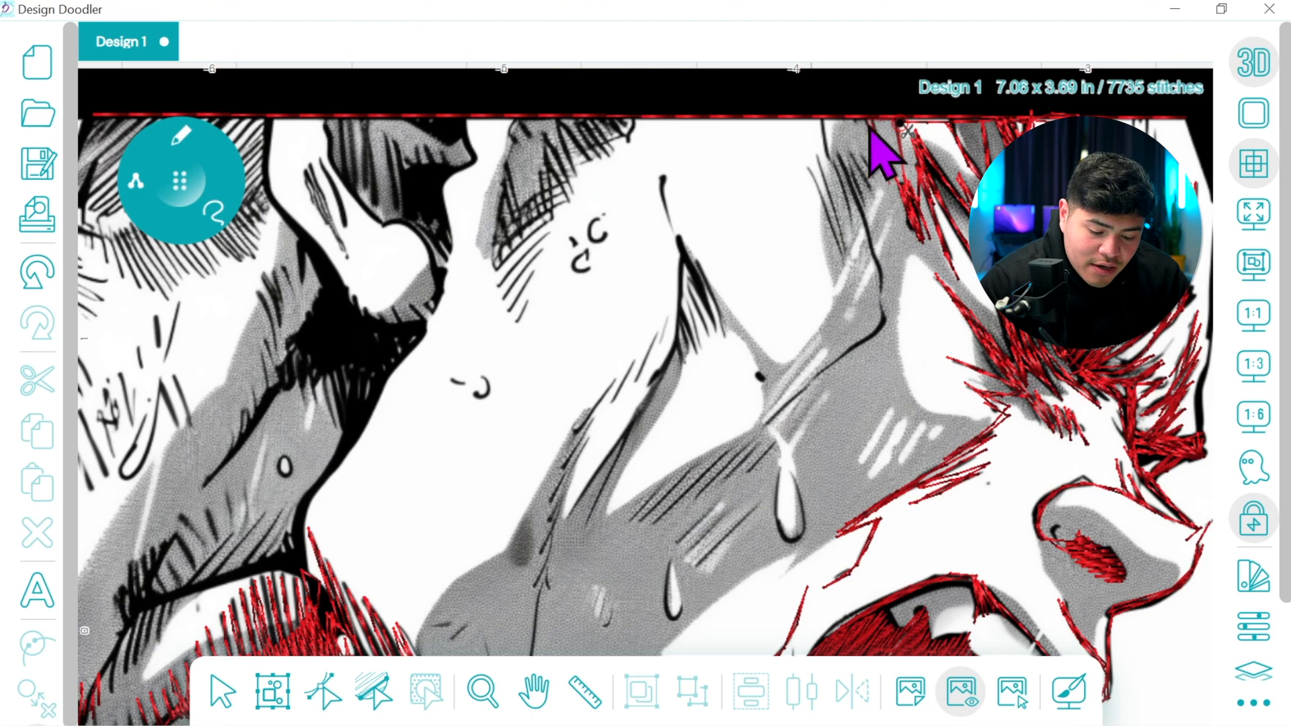
mouse_move(861, 155)
mouse_down()
mouse_move(882, 194)
mouse_move(853, 156)
mouse_move(872, 203)
mouse_move(846, 166)
mouse_move(854, 200)
mouse_up()
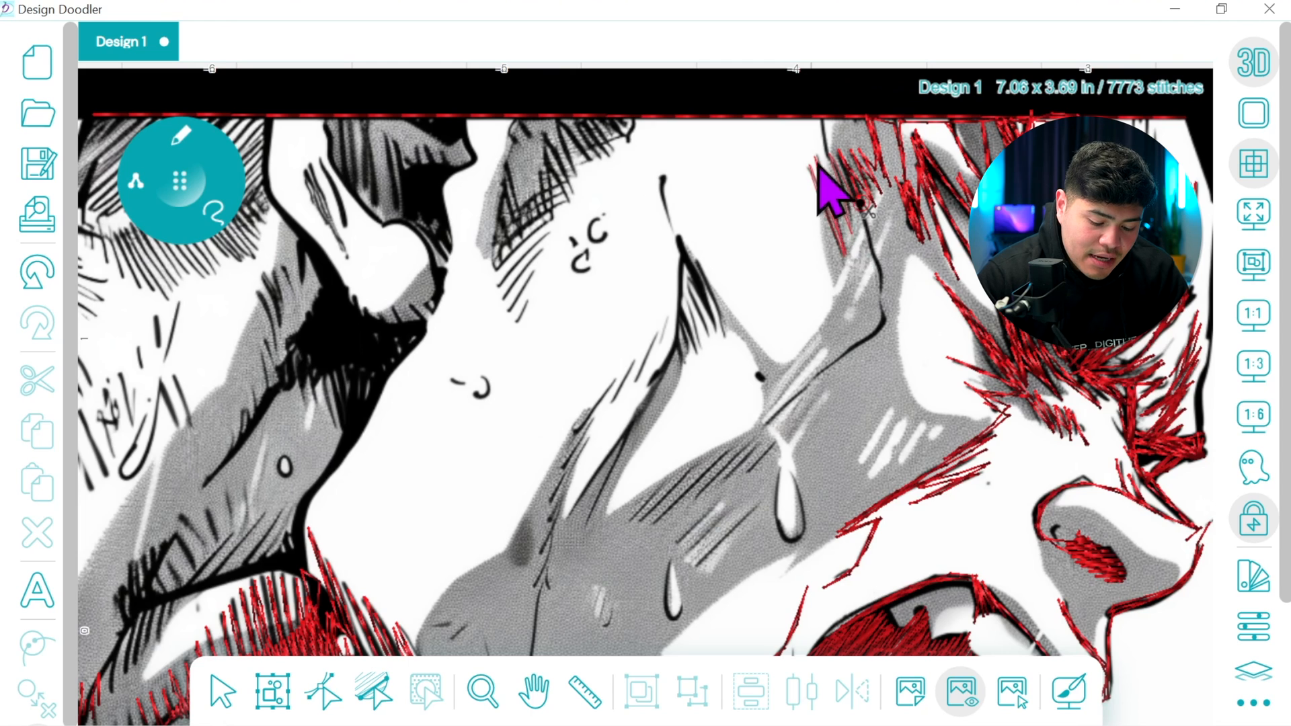
drag(822, 125, 873, 251)
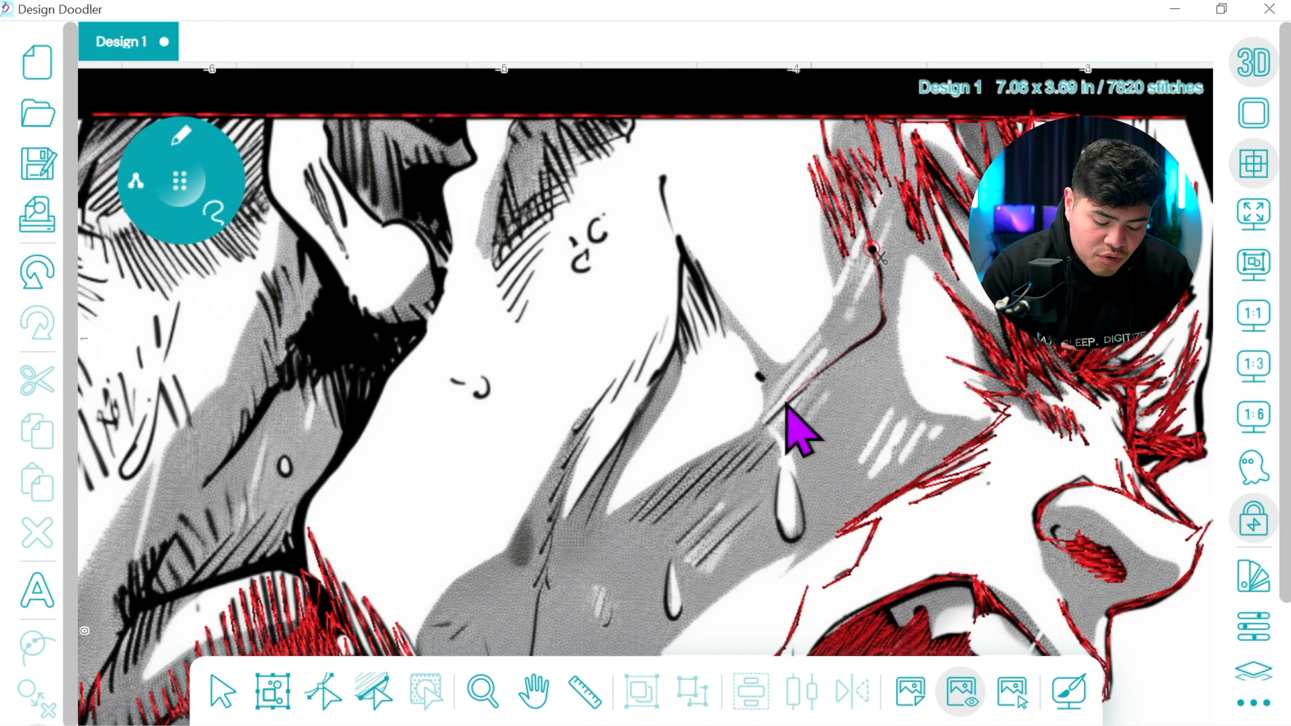
Trace the long crease below the hatching, the slanted shading and the two sweat drops, then stitch back up and along the top border
click(765, 421)
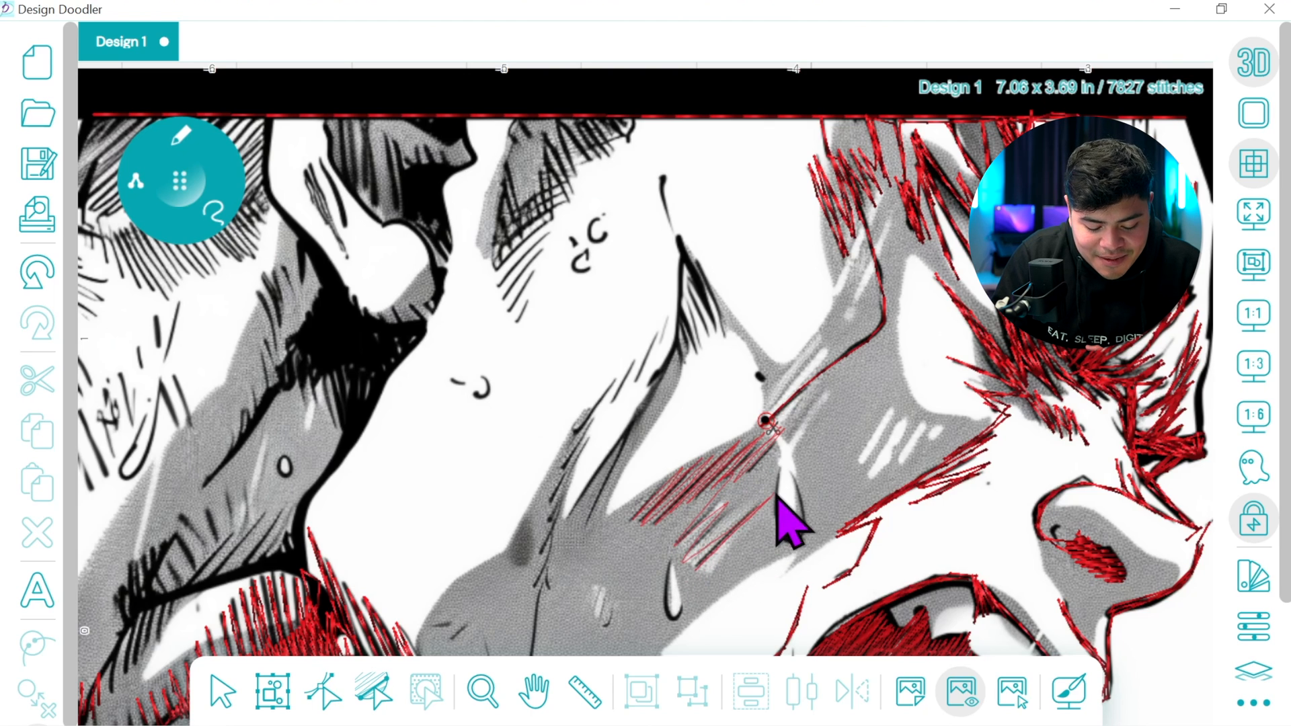
mouse_move(684, 564)
mouse_down()
mouse_move(675, 627)
mouse_move(666, 575)
mouse_move(678, 626)
mouse_move(686, 553)
mouse_move(721, 511)
mouse_move(692, 530)
mouse_move(885, 312)
mouse_up()
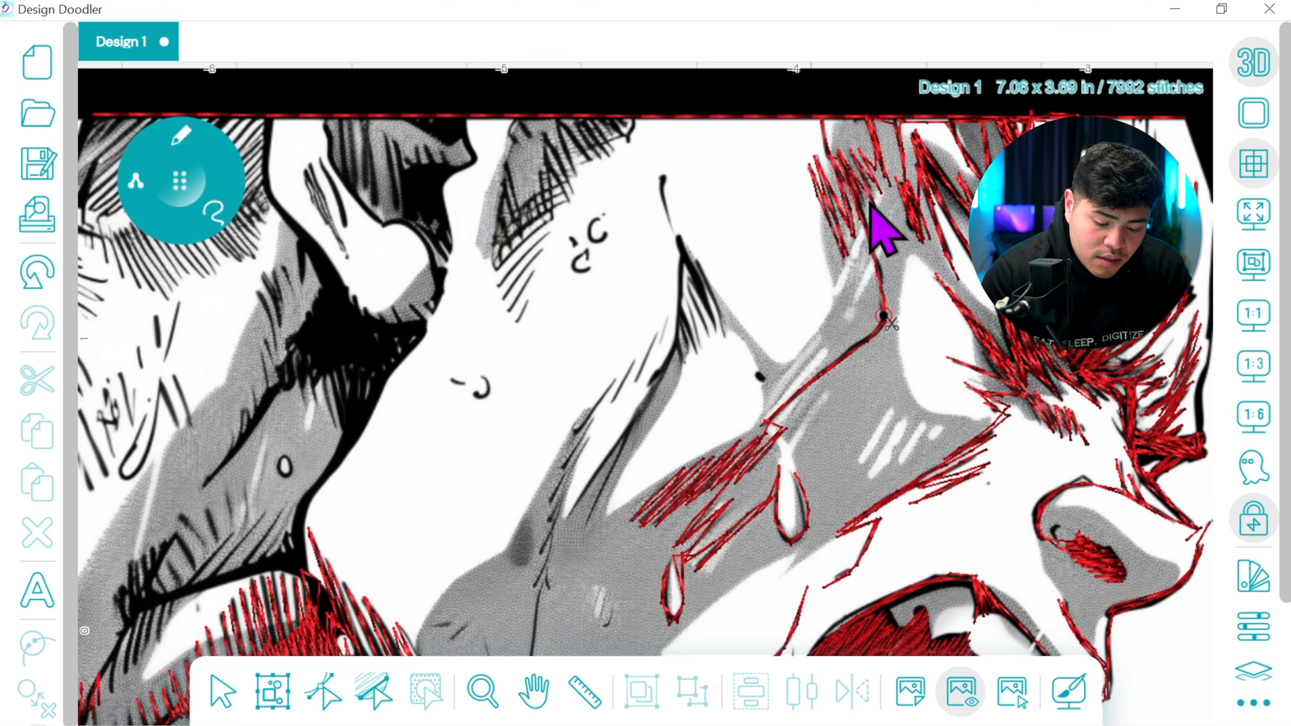
mouse_move(884, 171)
mouse_down()
mouse_move(823, 110)
mouse_move(632, 124)
mouse_up()
click(43, 270)
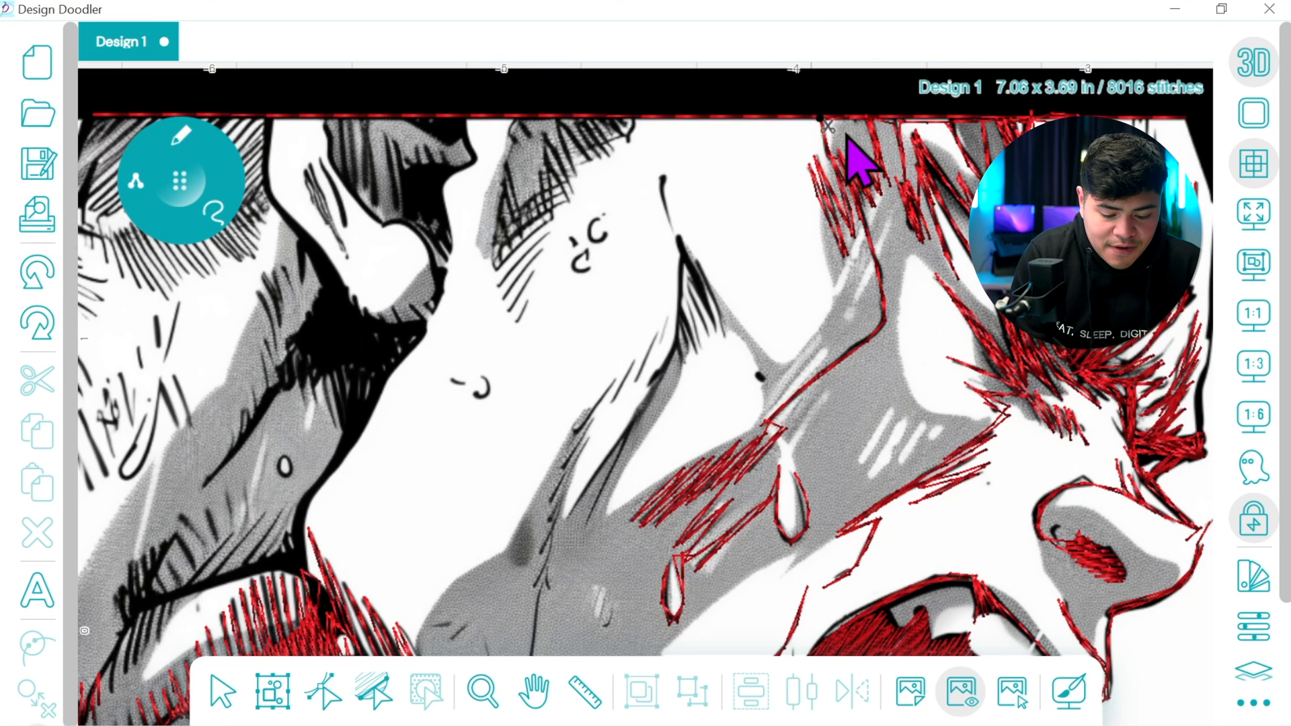
click(642, 124)
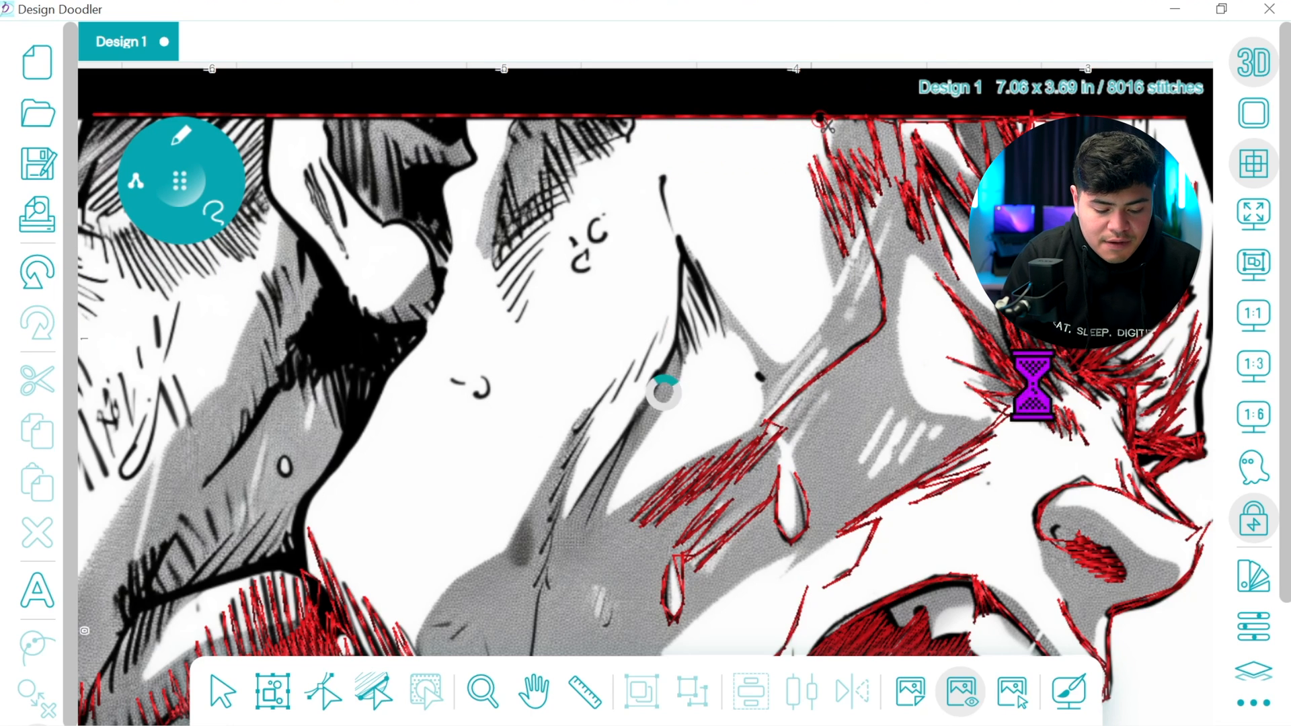
Examine the whole design's stitches with the background image hidden, and show the image again at the untraced upper cheek area
click(1255, 316)
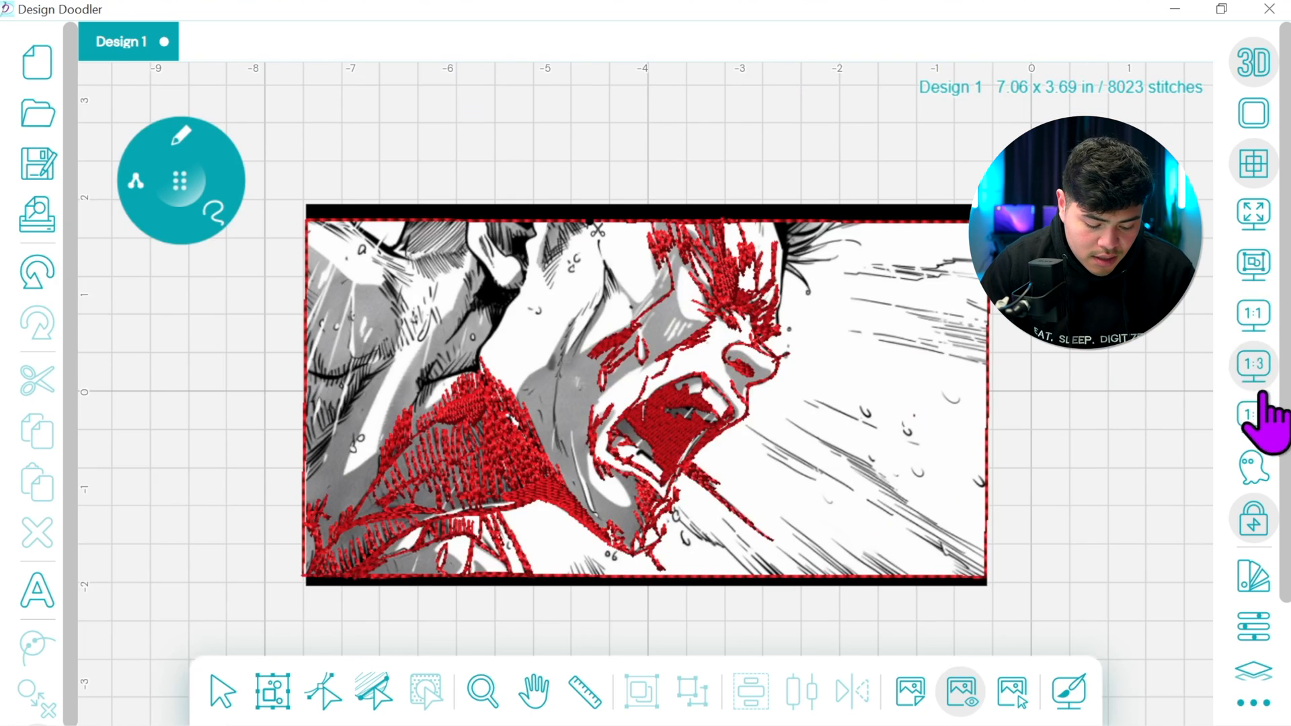
click(960, 690)
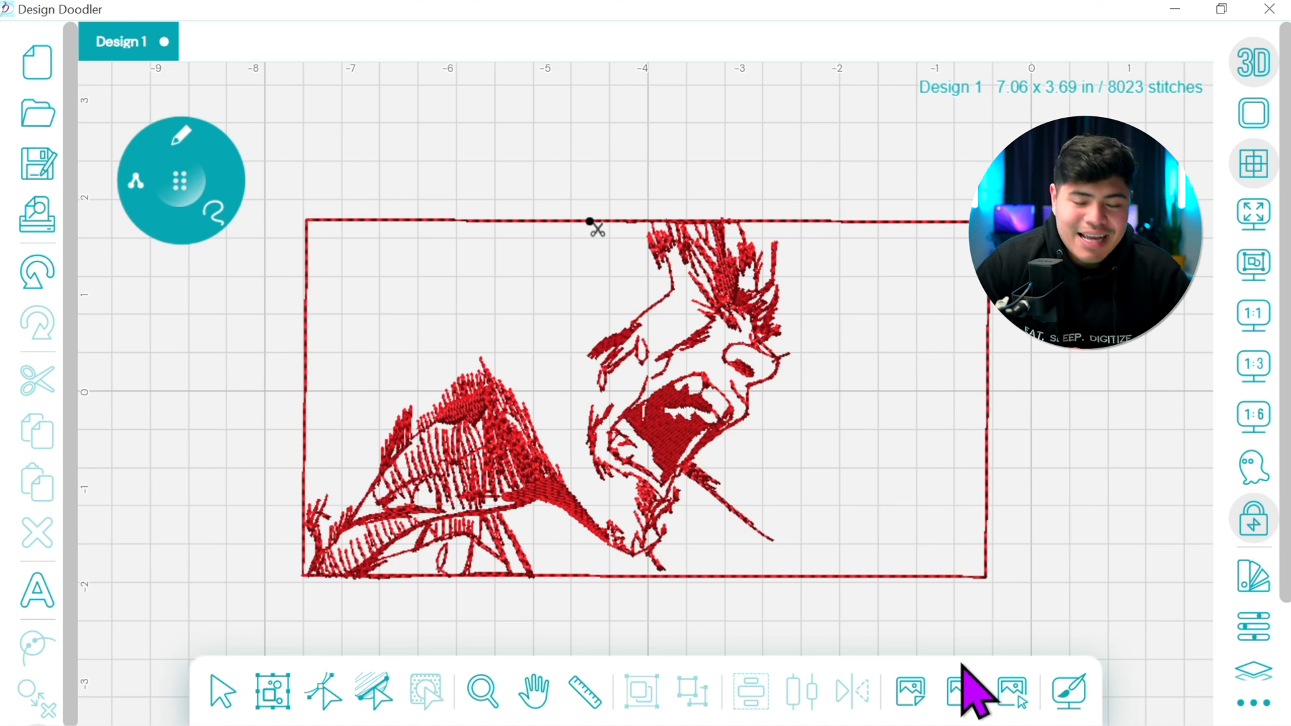
click(1255, 366)
click(536, 691)
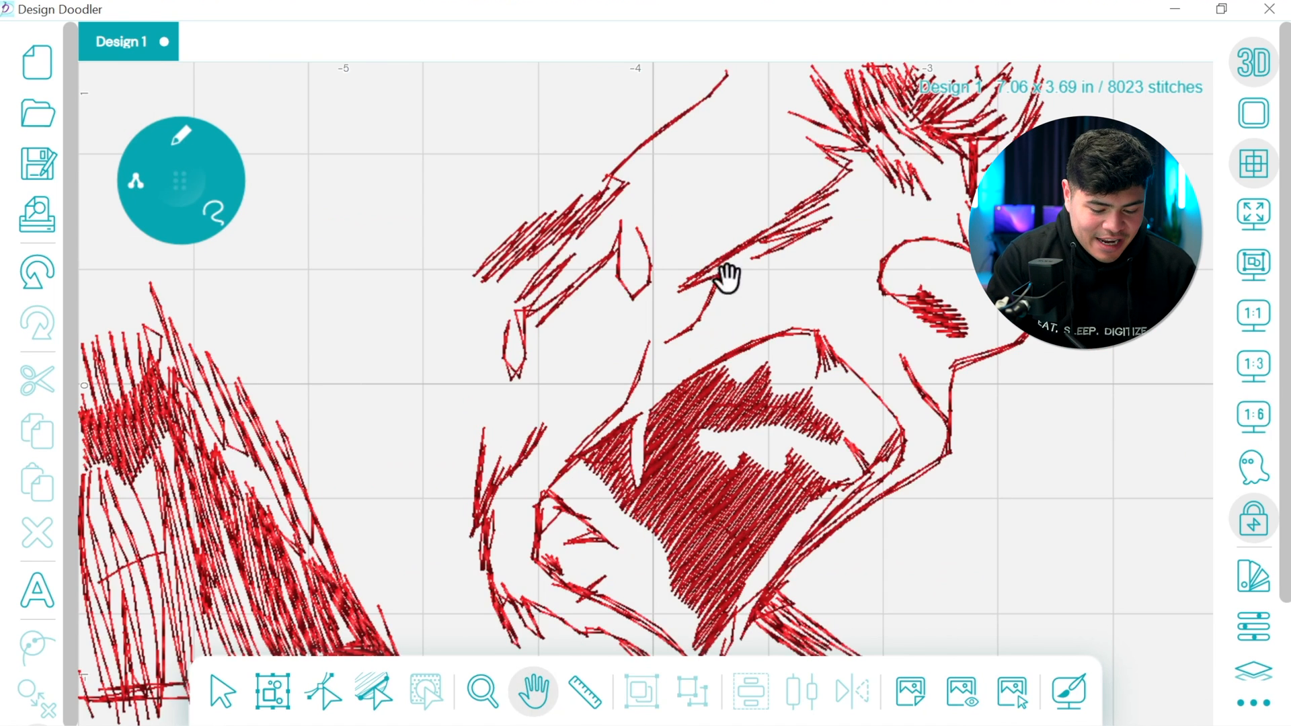
drag(700, 245, 941, 547)
click(961, 691)
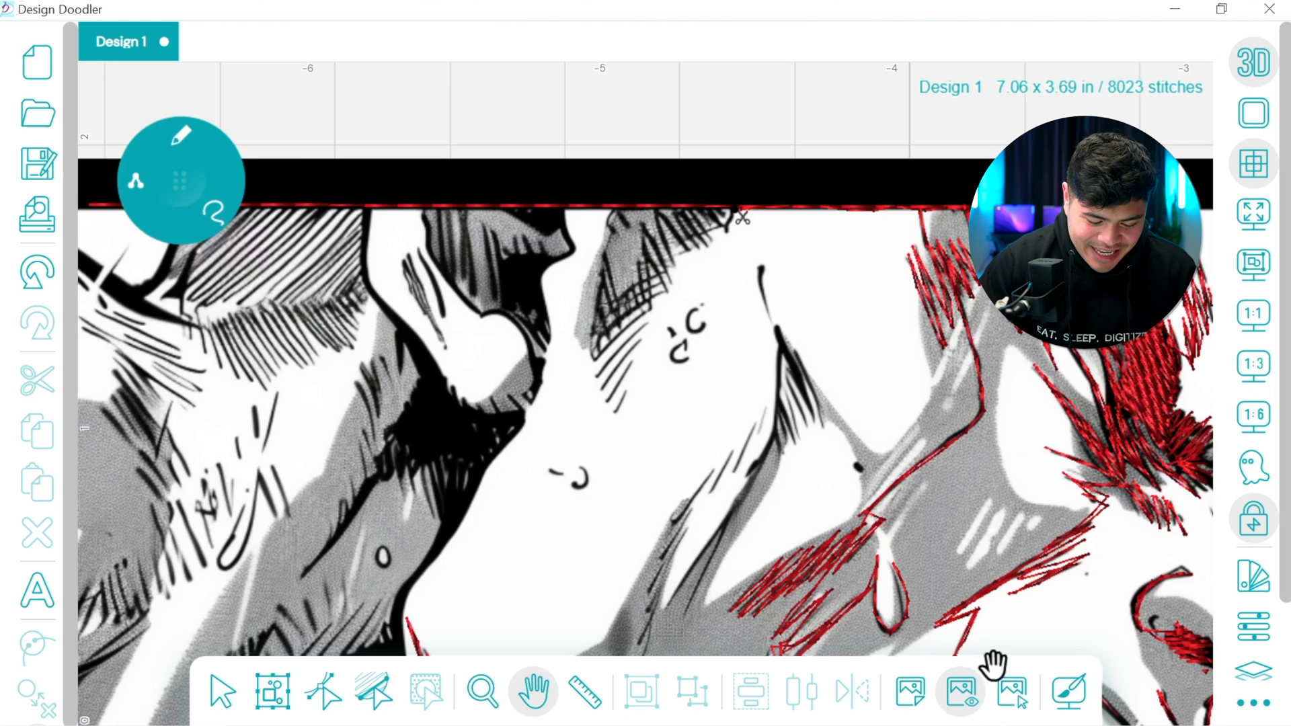
Trace the thin line down from the top border, the dark wedge of hatching below it and the slanted strokes descending the cheek
click(181, 180)
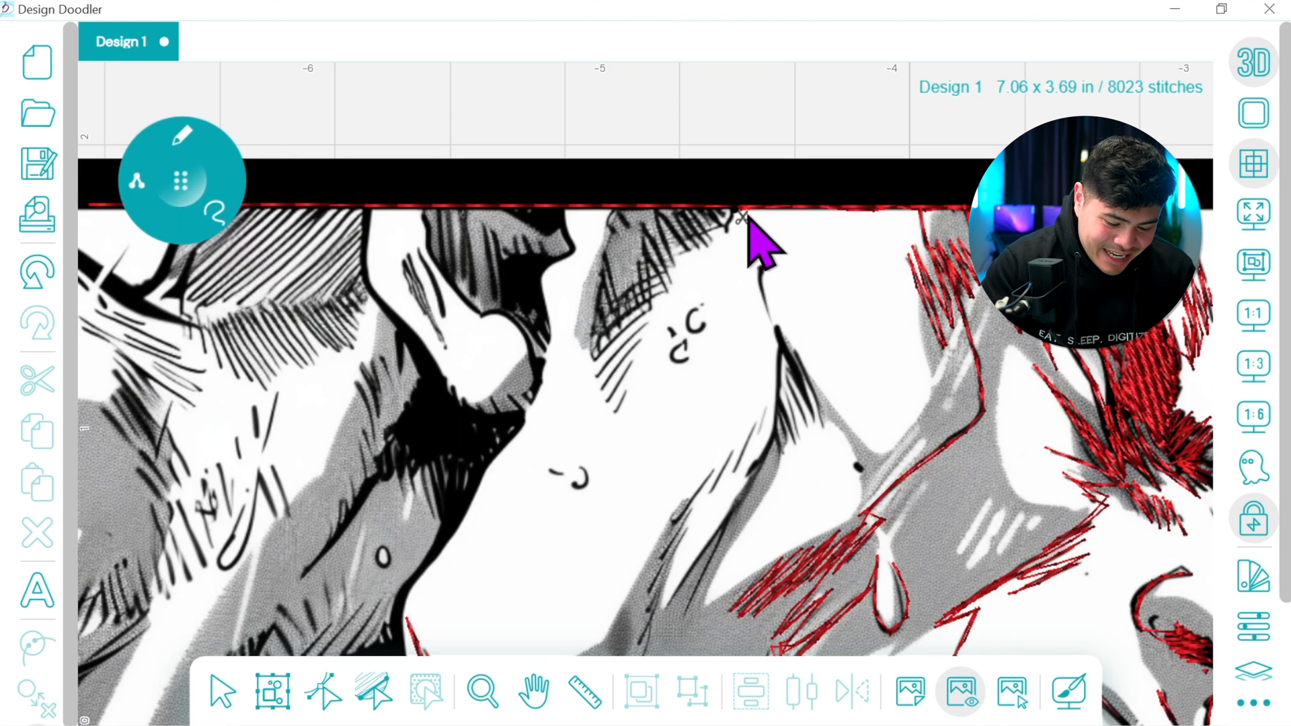
click(763, 273)
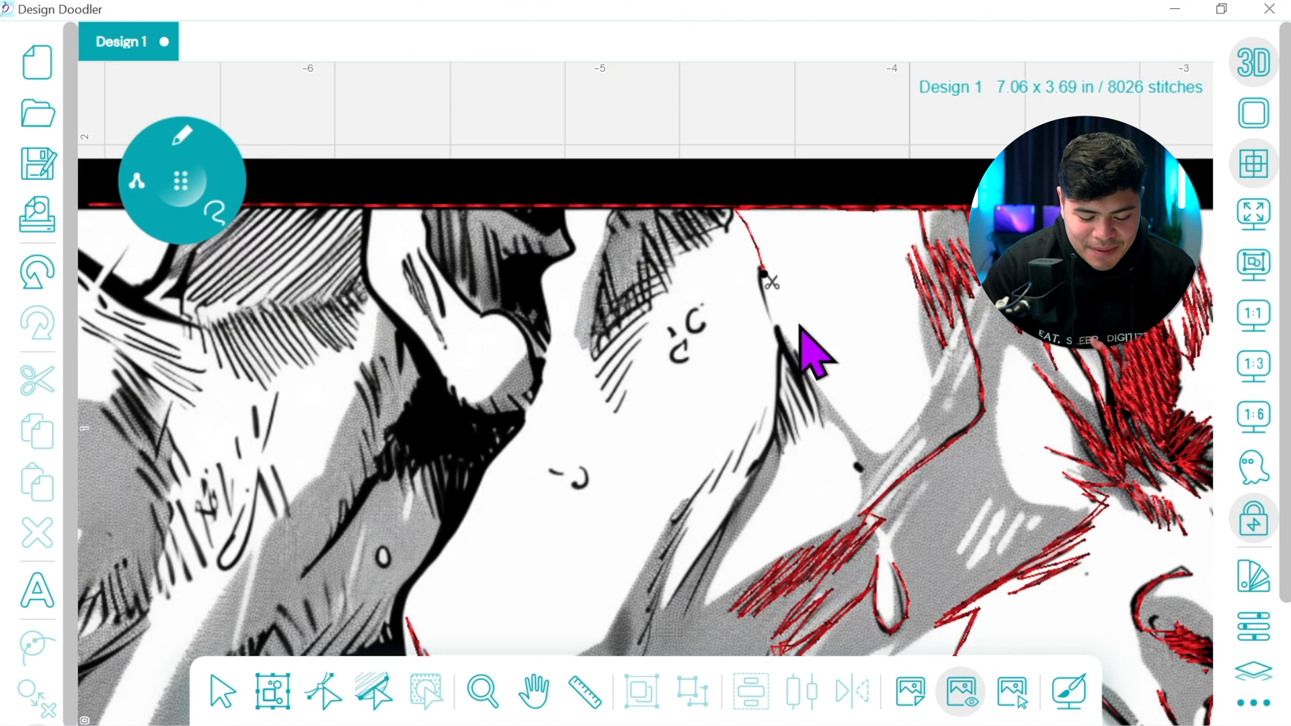
click(817, 430)
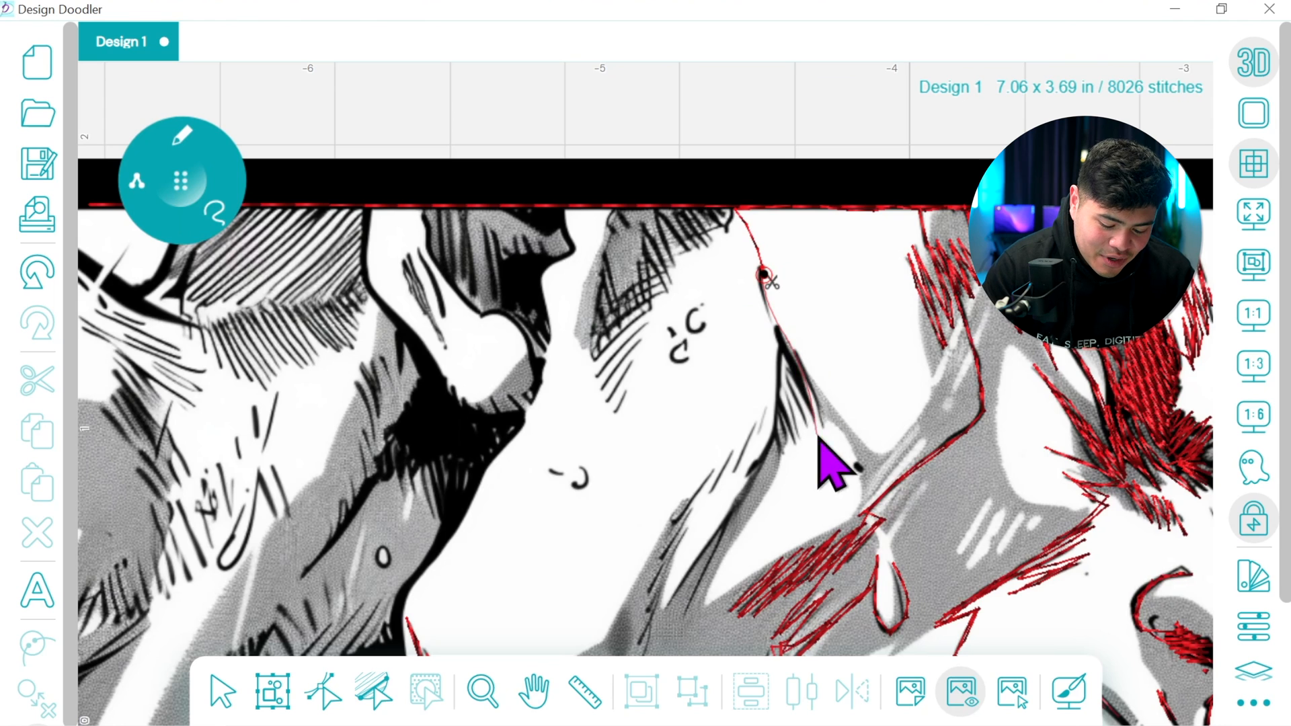
mouse_move(774, 326)
mouse_down()
mouse_move(809, 411)
mouse_move(784, 365)
mouse_move(792, 447)
mouse_move(778, 403)
mouse_up()
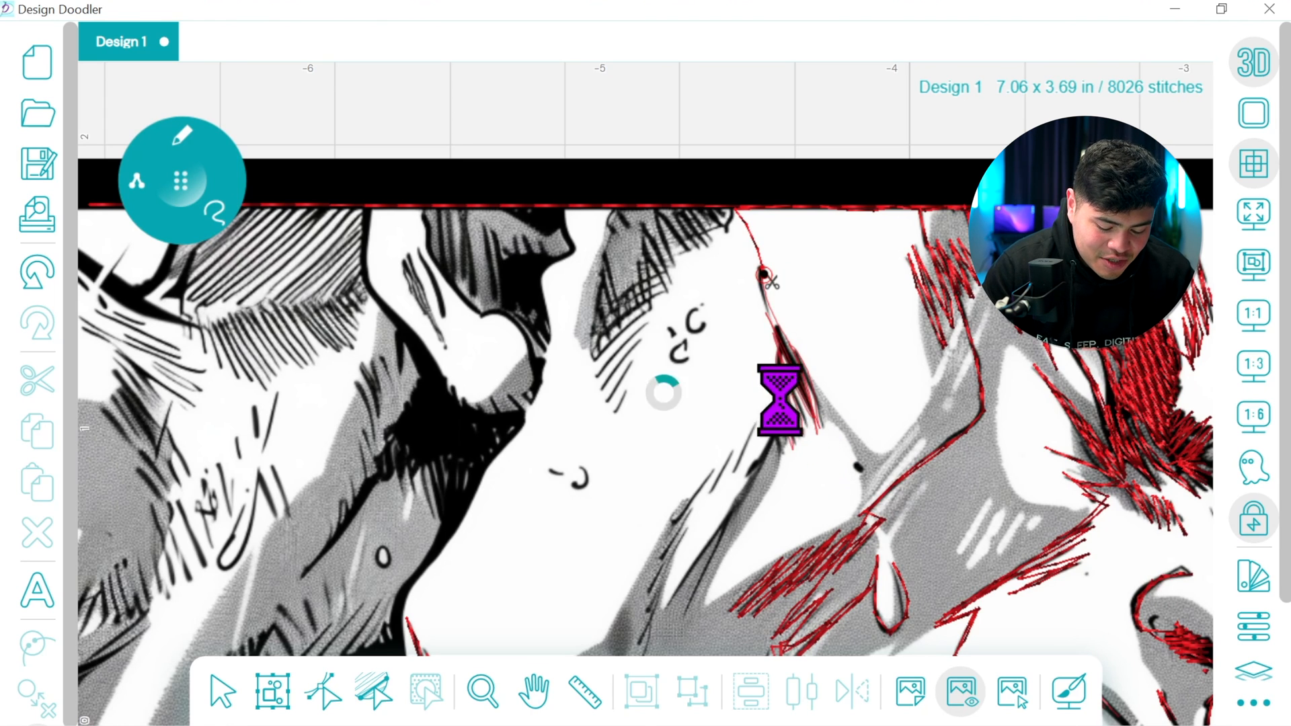
drag(799, 473, 828, 247)
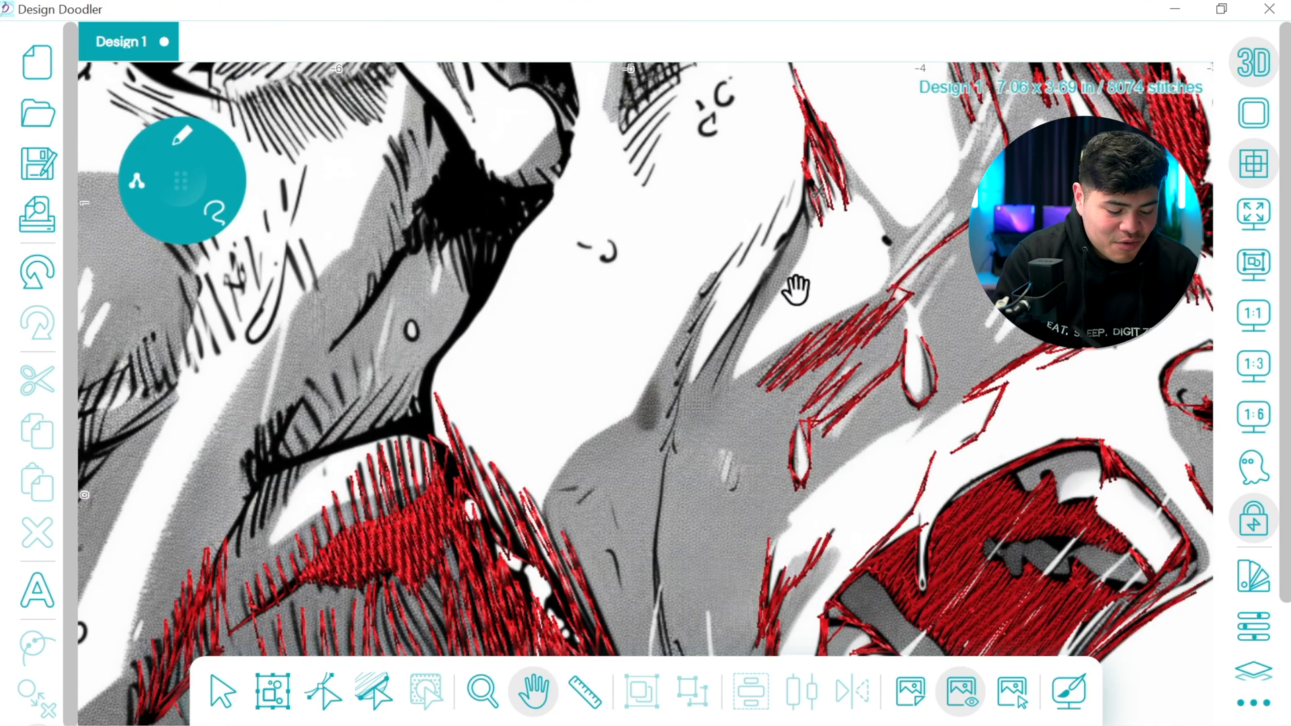
click(182, 178)
mouse_move(814, 192)
mouse_down()
mouse_move(723, 392)
mouse_move(701, 381)
mouse_move(786, 254)
mouse_move(809, 202)
mouse_move(799, 161)
mouse_move(766, 253)
mouse_move(798, 173)
mouse_move(722, 291)
mouse_move(744, 234)
mouse_move(691, 355)
mouse_move(725, 260)
mouse_move(681, 397)
mouse_up()
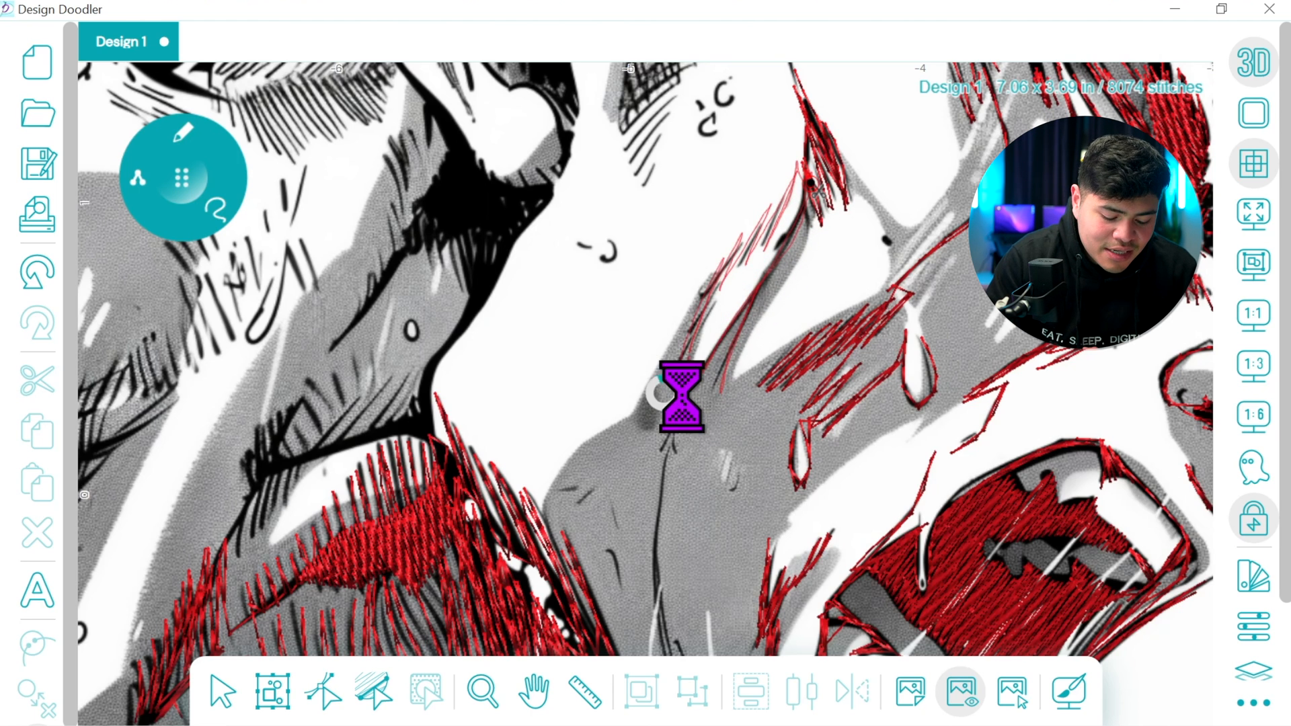
Trace the long crease running down the cheek, the short strokes at its lower end and the thin sliver below them
click(534, 690)
drag(706, 521, 738, 348)
click(202, 170)
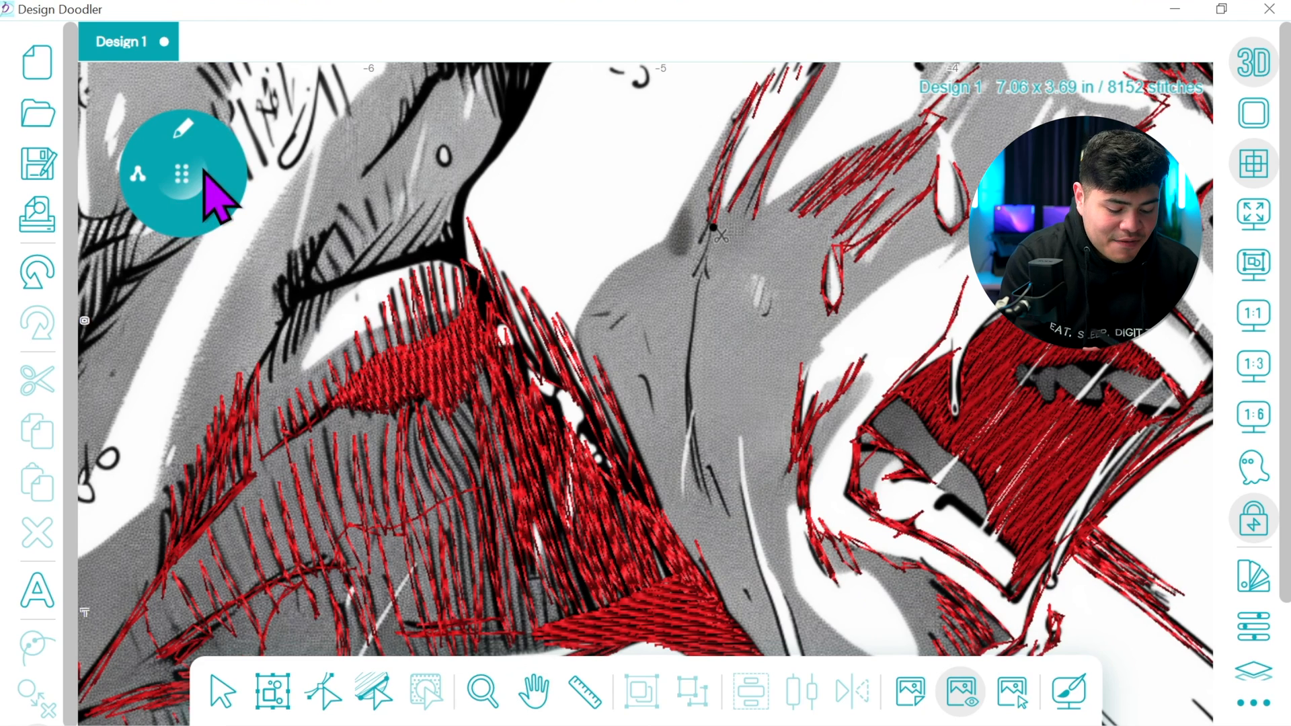
mouse_move(708, 242)
mouse_down()
mouse_move(692, 451)
mouse_move(702, 492)
mouse_move(704, 460)
mouse_move(747, 529)
mouse_up()
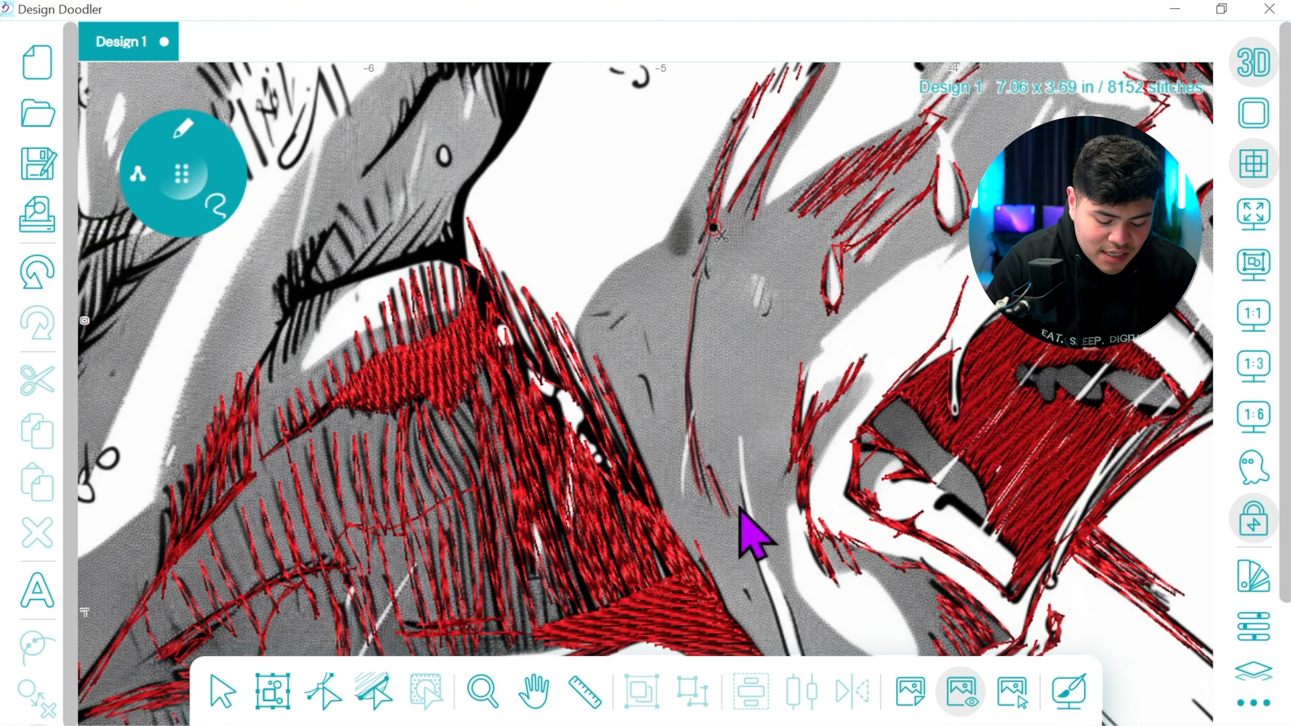
click(534, 691)
drag(801, 567, 704, 343)
click(205, 199)
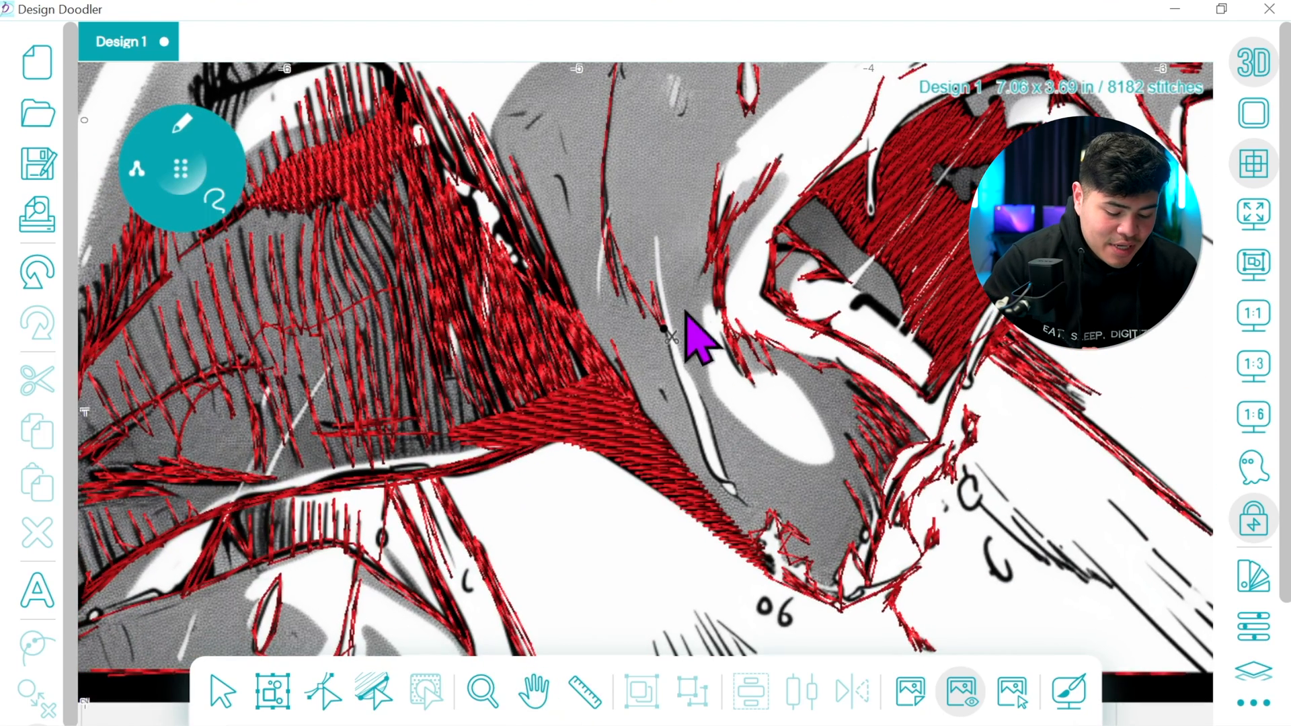
click(744, 505)
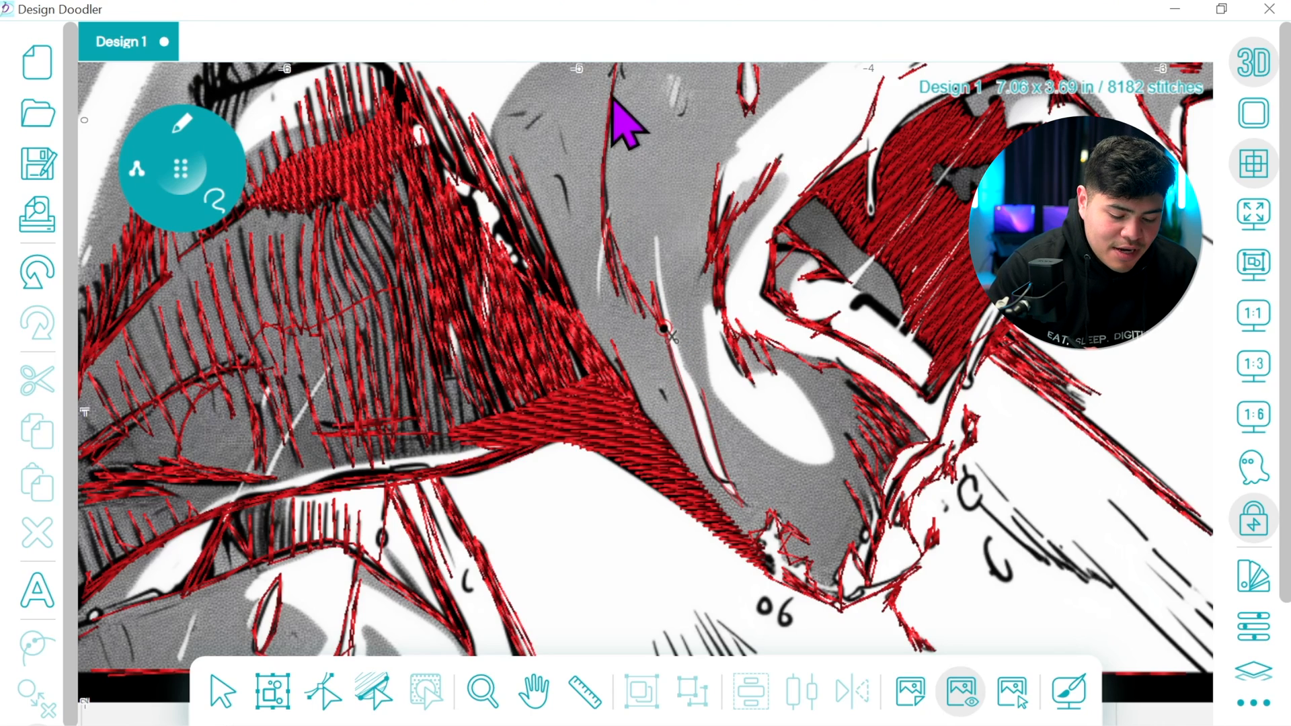
Stitch back up along the cheek crease and the slanted strokes above it to the dark wedge of hatching
click(534, 691)
drag(689, 458, 679, 569)
drag(662, 415, 673, 614)
click(187, 171)
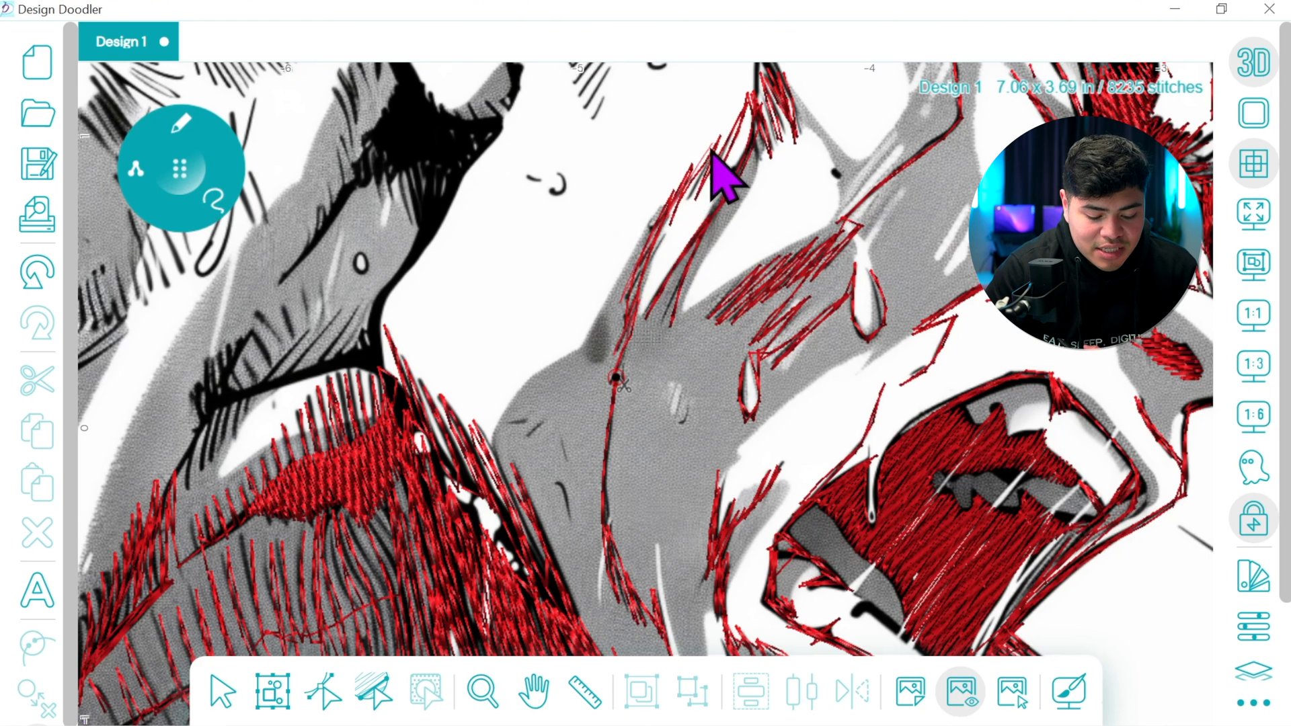
click(754, 101)
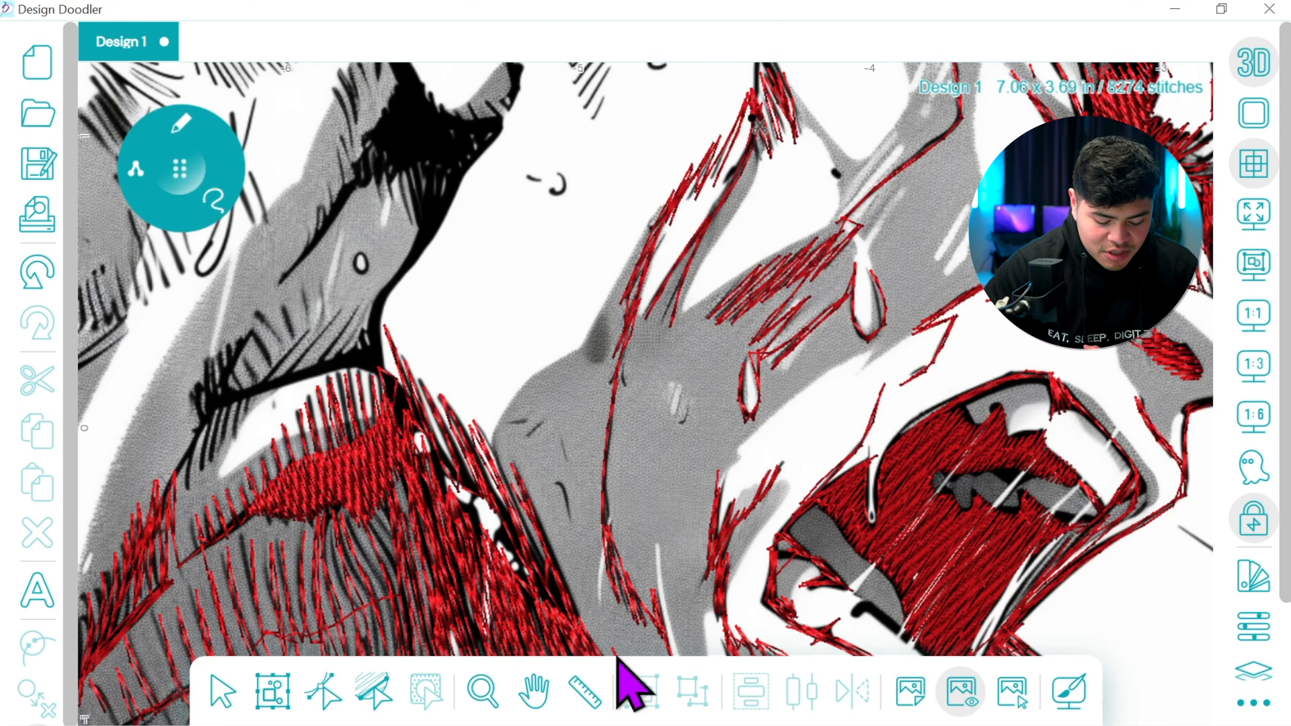
Stitch from the dark wedge up the thin line to the top border and trace the first hatching strokes beneath the border
click(534, 692)
drag(788, 306, 760, 498)
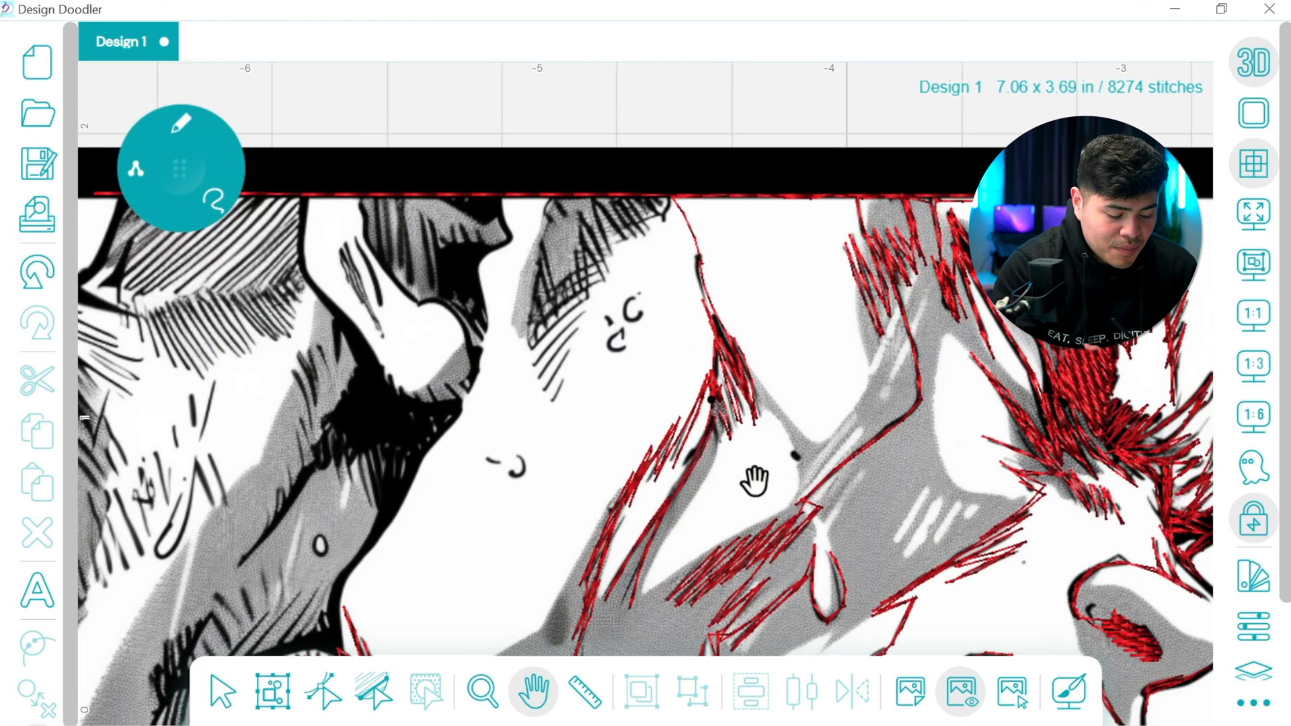
click(180, 167)
click(713, 239)
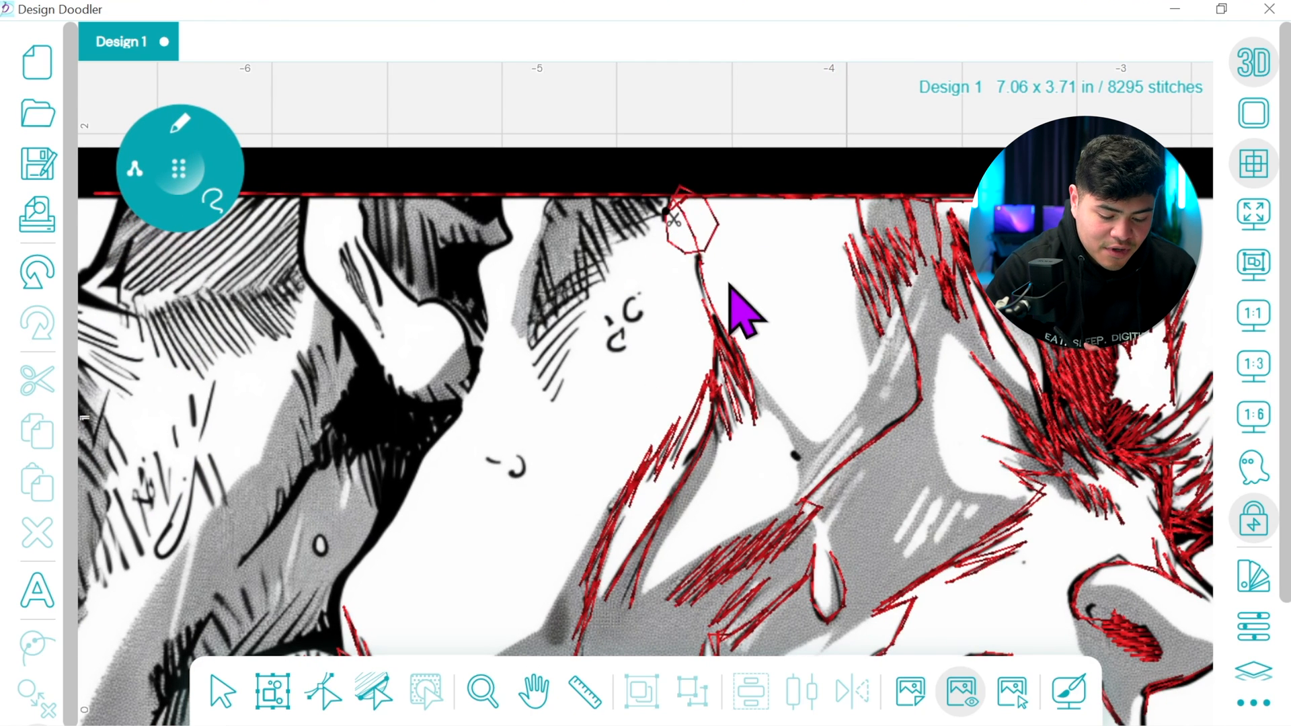
click(36, 274)
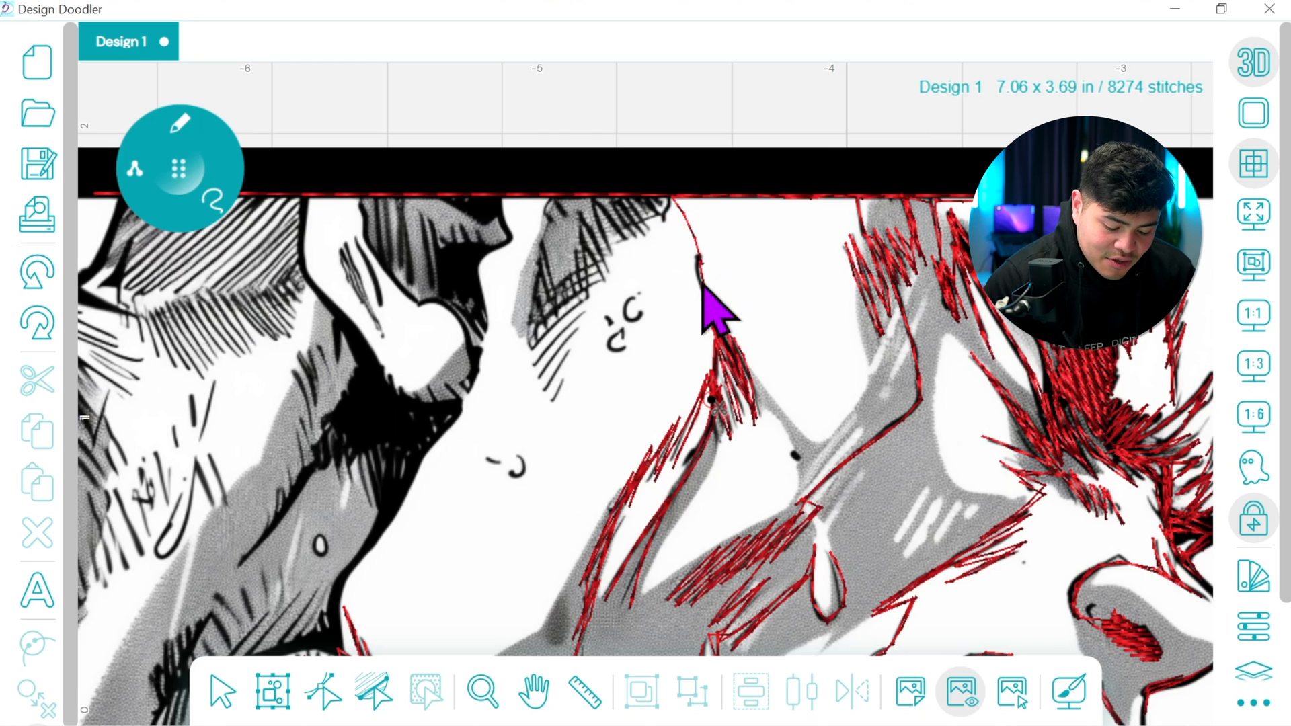
click(686, 223)
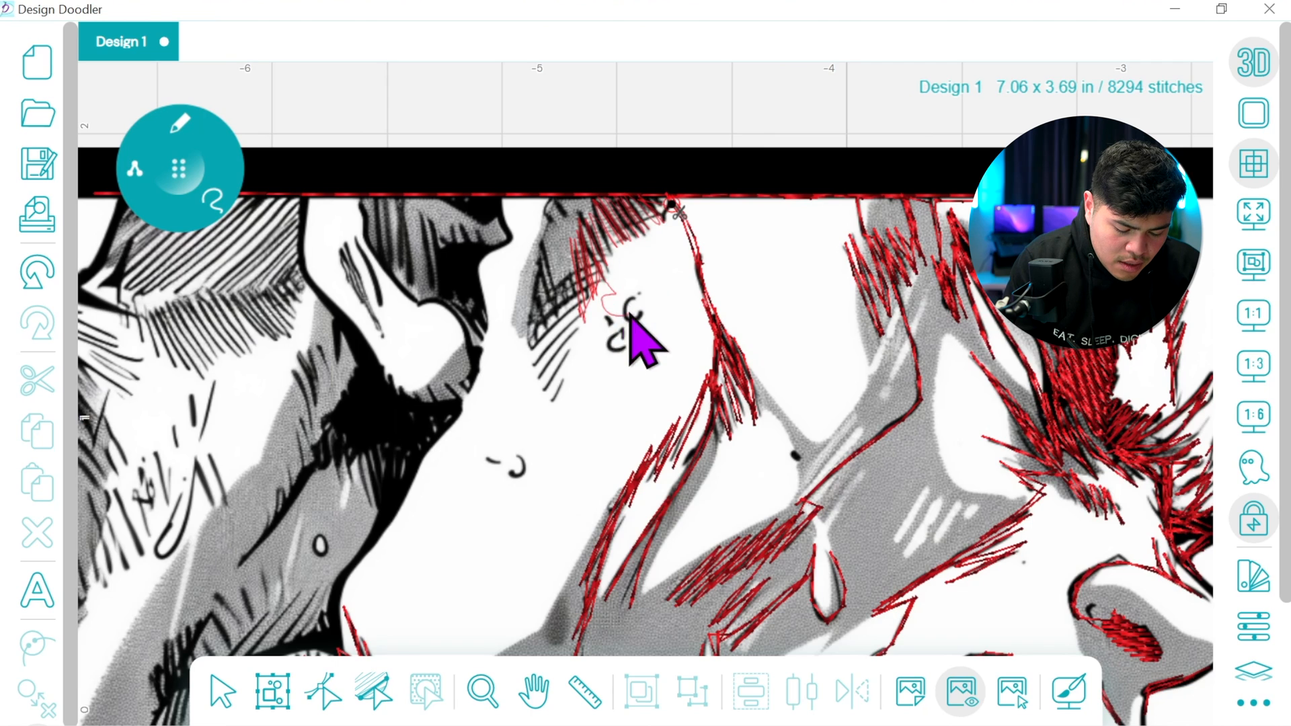
Trace the small curls beside the hatched patch, its lower slanted strokes and its far edge back up toward the border
mouse_move(605, 330)
mouse_down()
mouse_move(619, 358)
mouse_move(608, 348)
mouse_up()
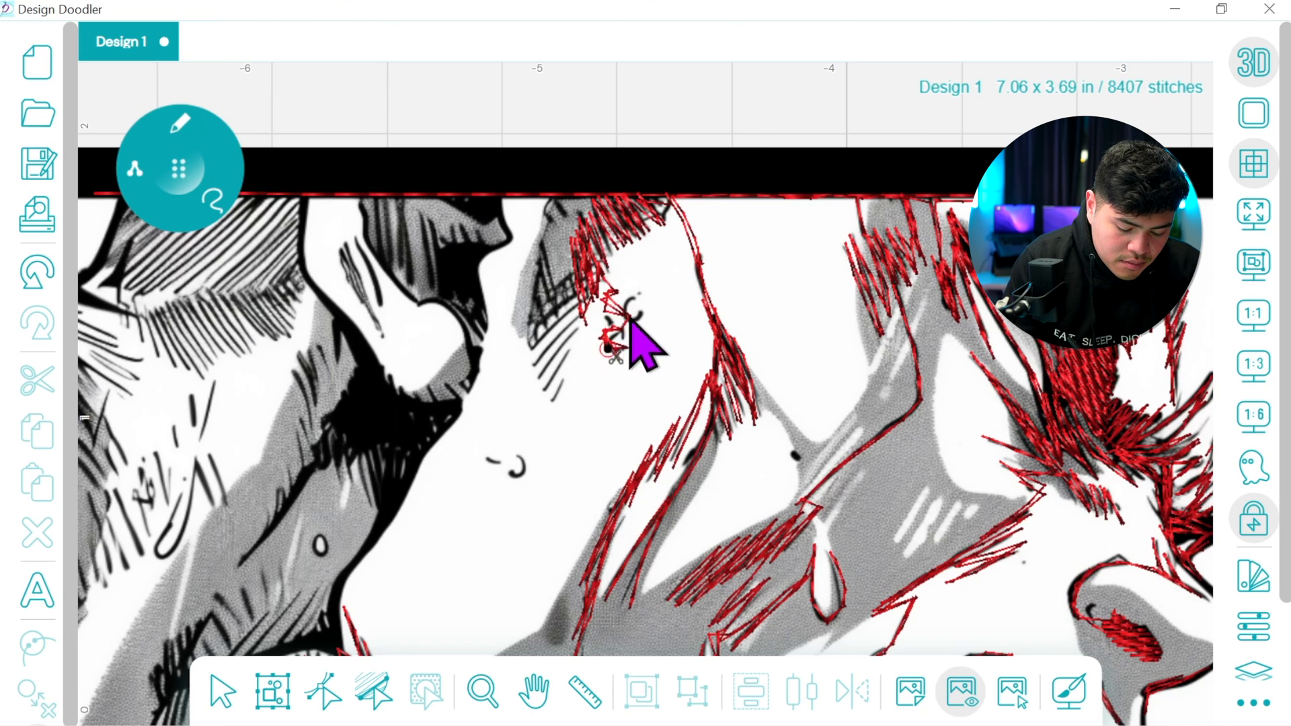
drag(592, 296, 587, 279)
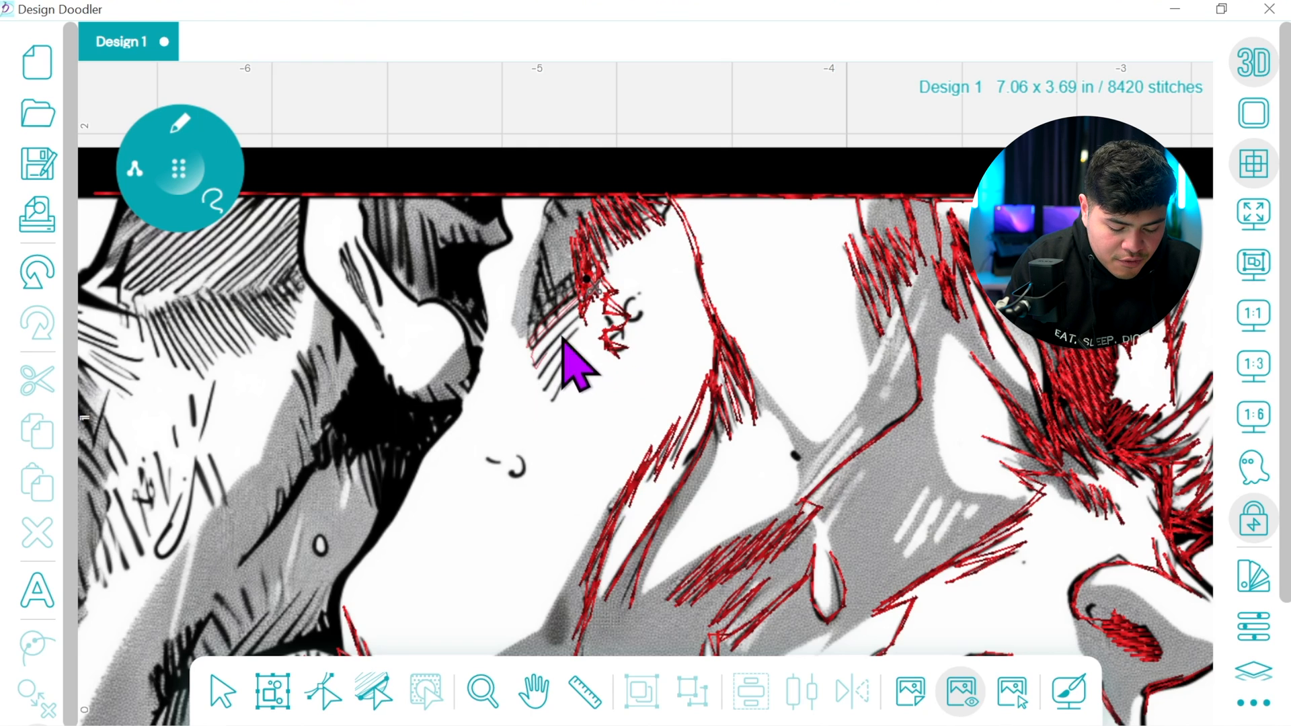
mouse_move(542, 381)
mouse_down()
mouse_move(579, 335)
mouse_move(543, 391)
mouse_move(552, 399)
mouse_move(573, 357)
mouse_move(557, 410)
mouse_move(549, 396)
mouse_move(576, 337)
mouse_move(550, 389)
mouse_move(536, 336)
mouse_move(553, 313)
mouse_move(530, 335)
mouse_move(564, 287)
mouse_move(535, 313)
mouse_move(544, 240)
mouse_move(555, 298)
mouse_move(543, 234)
mouse_move(571, 200)
mouse_move(562, 222)
mouse_move(549, 215)
mouse_move(557, 201)
mouse_move(507, 220)
mouse_up()
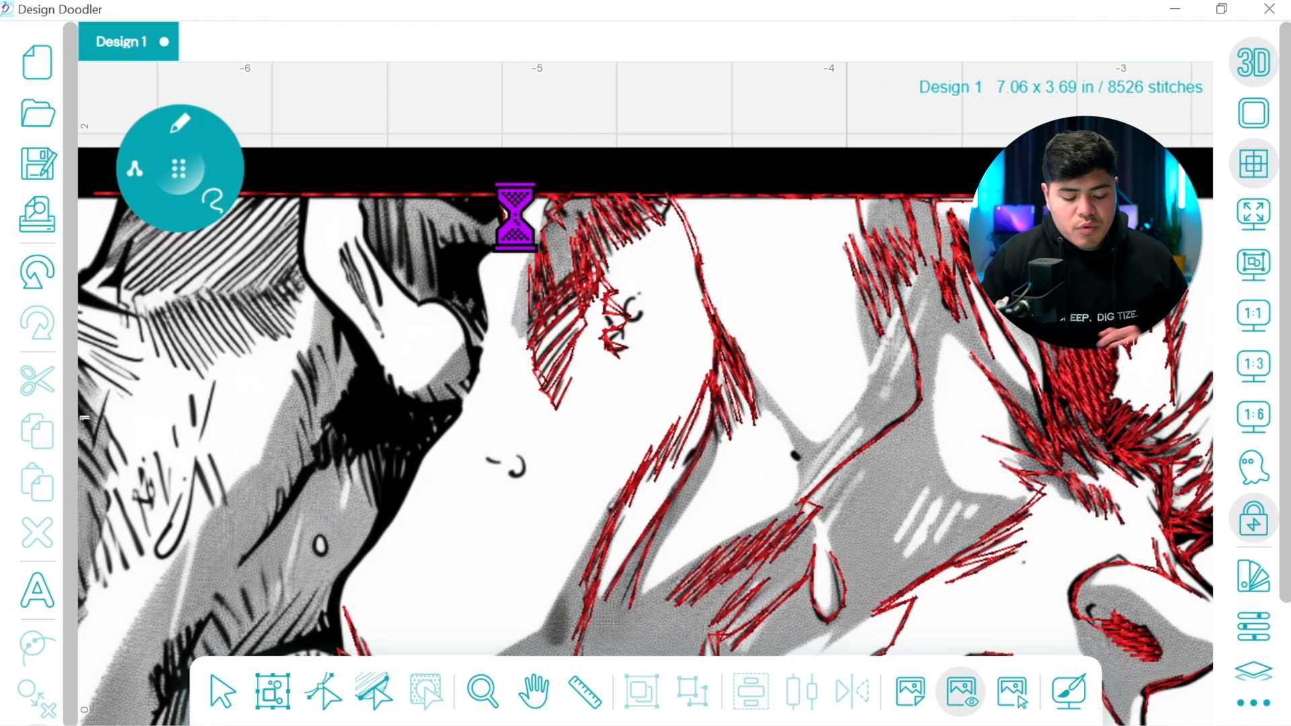
Examine the whole design's stitches with the background image hidden, and show the image again
click(1255, 315)
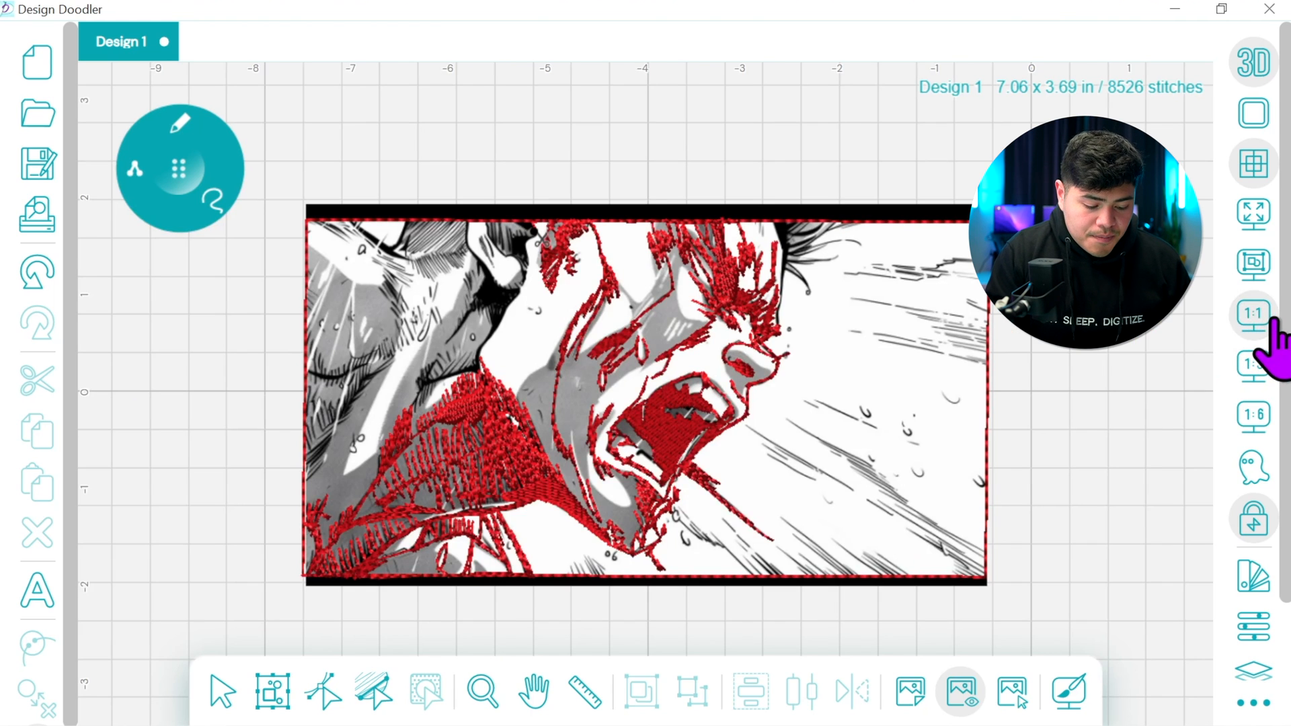
click(962, 692)
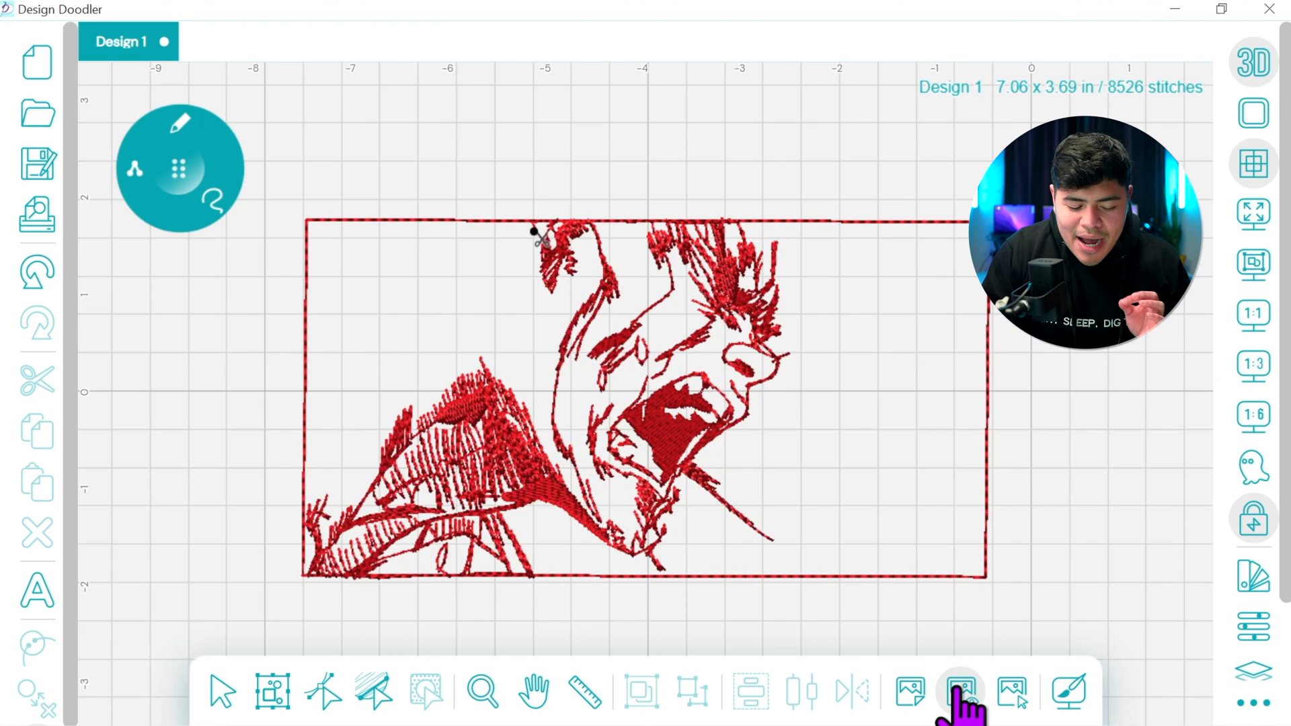
click(962, 693)
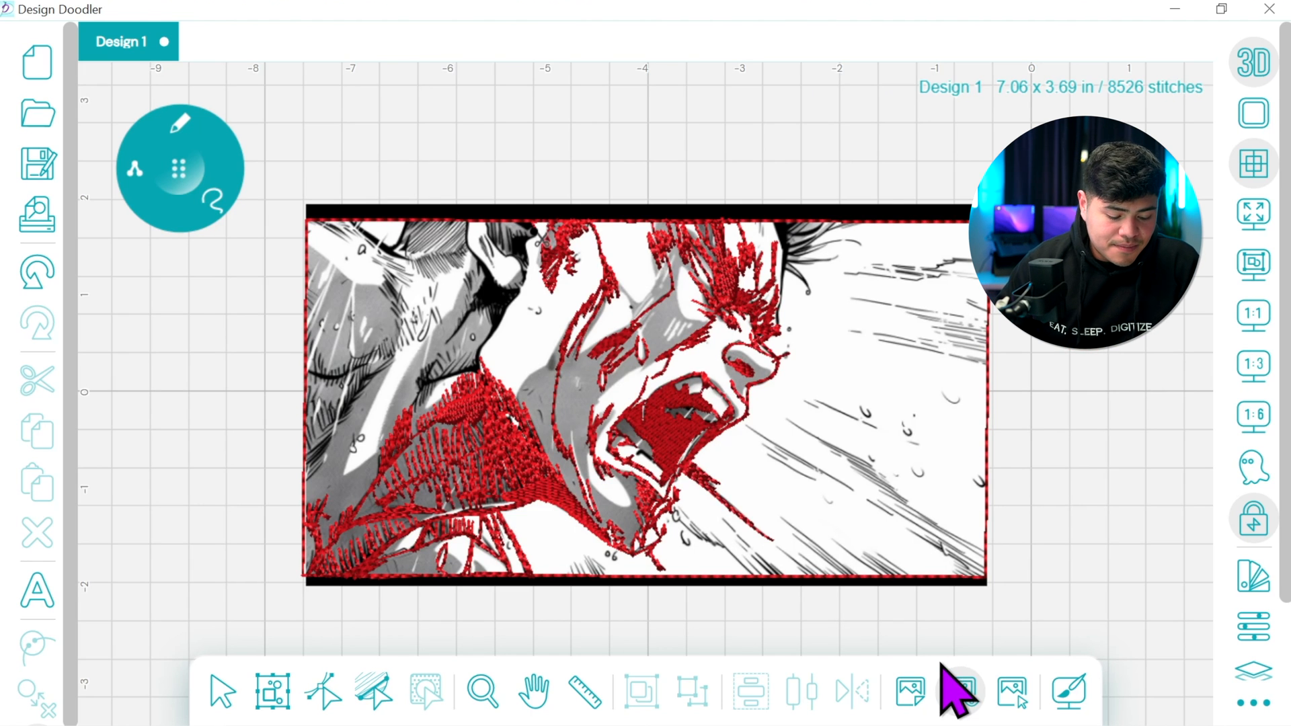
Zoom in at 1:3 and trace the vertical shading strokes and curved edge of the dark area above the rounded white shape
click(1254, 367)
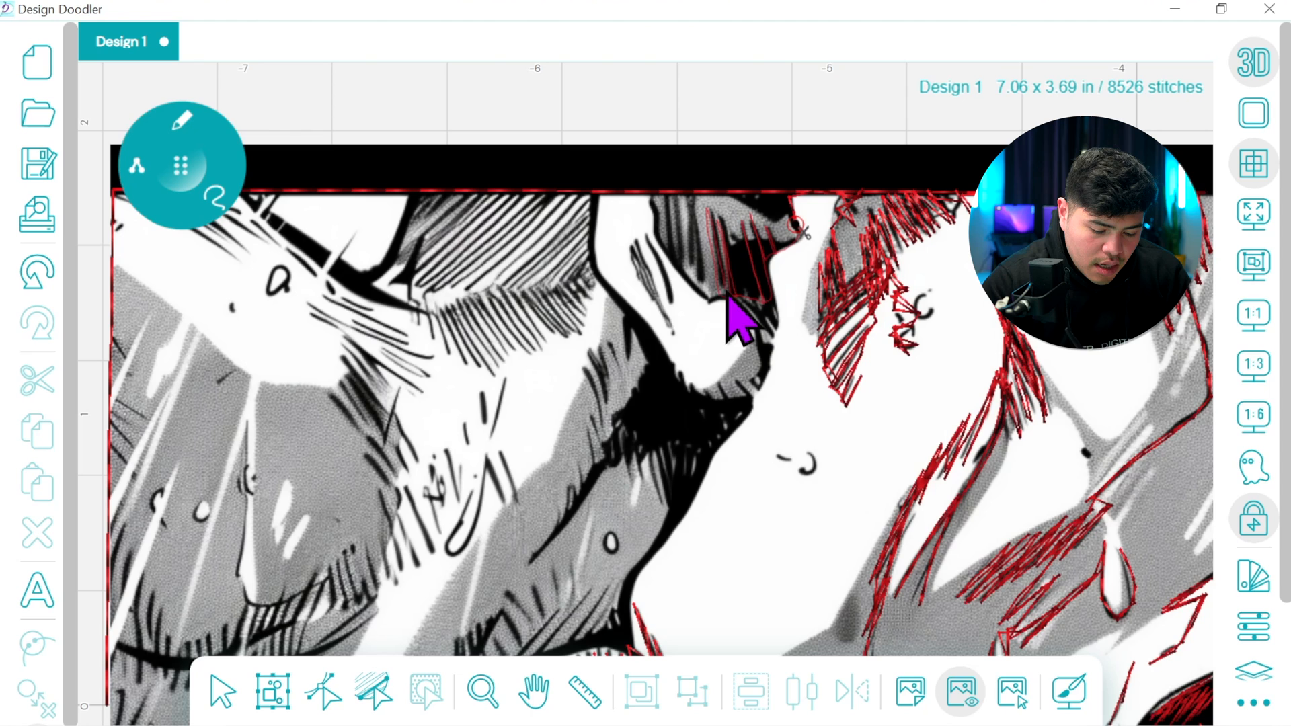
click(687, 197)
click(703, 286)
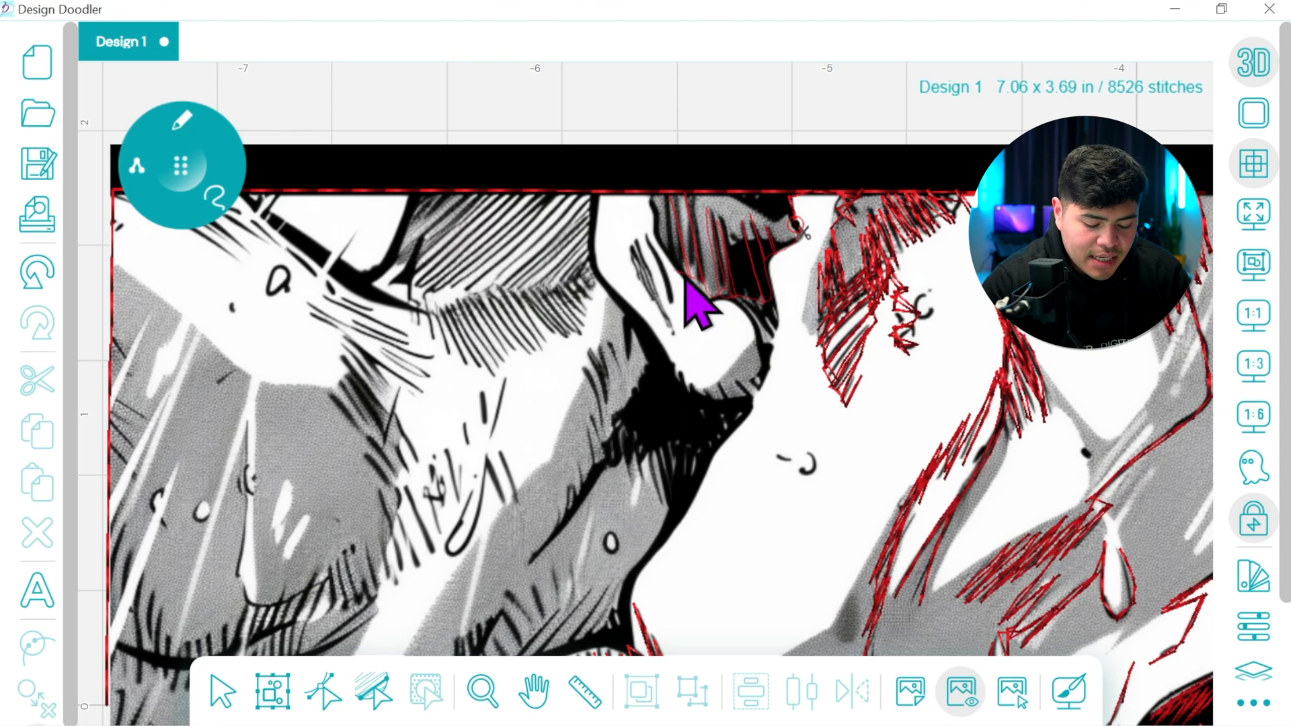
mouse_move(757, 321)
mouse_down()
mouse_move(679, 277)
mouse_move(656, 195)
mouse_move(659, 239)
mouse_move(712, 305)
mouse_move(663, 267)
mouse_move(680, 307)
mouse_move(653, 254)
mouse_move(680, 309)
mouse_move(672, 274)
mouse_move(755, 318)
mouse_move(770, 360)
mouse_up()
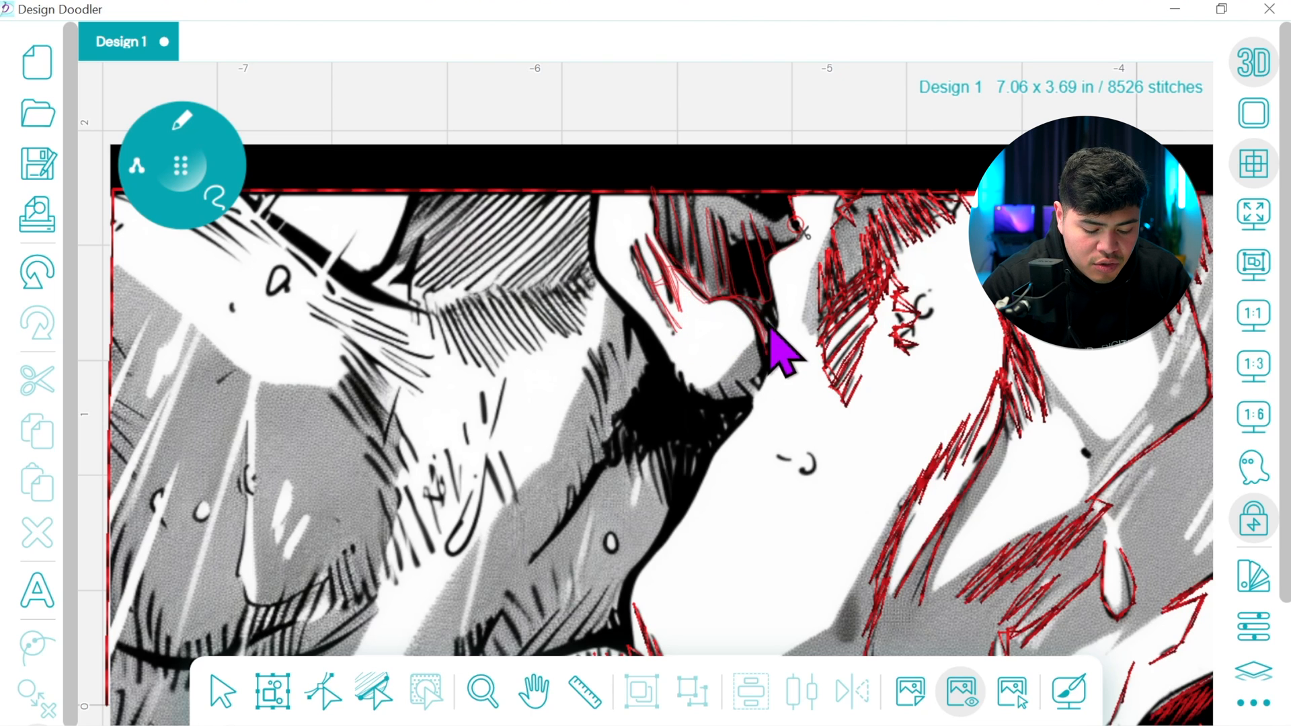
drag(774, 299, 772, 290)
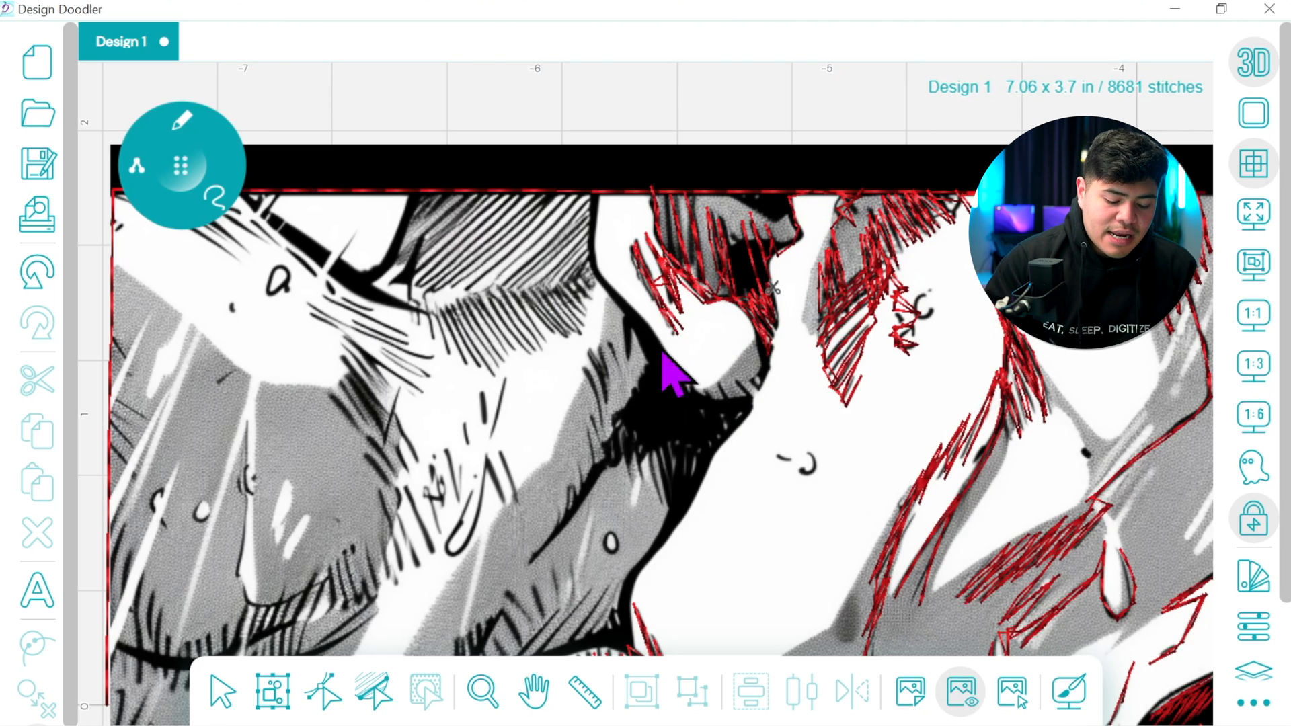
Switch to the fill brush and fill the solid black area above the rounded white shape
click(185, 117)
click(173, 249)
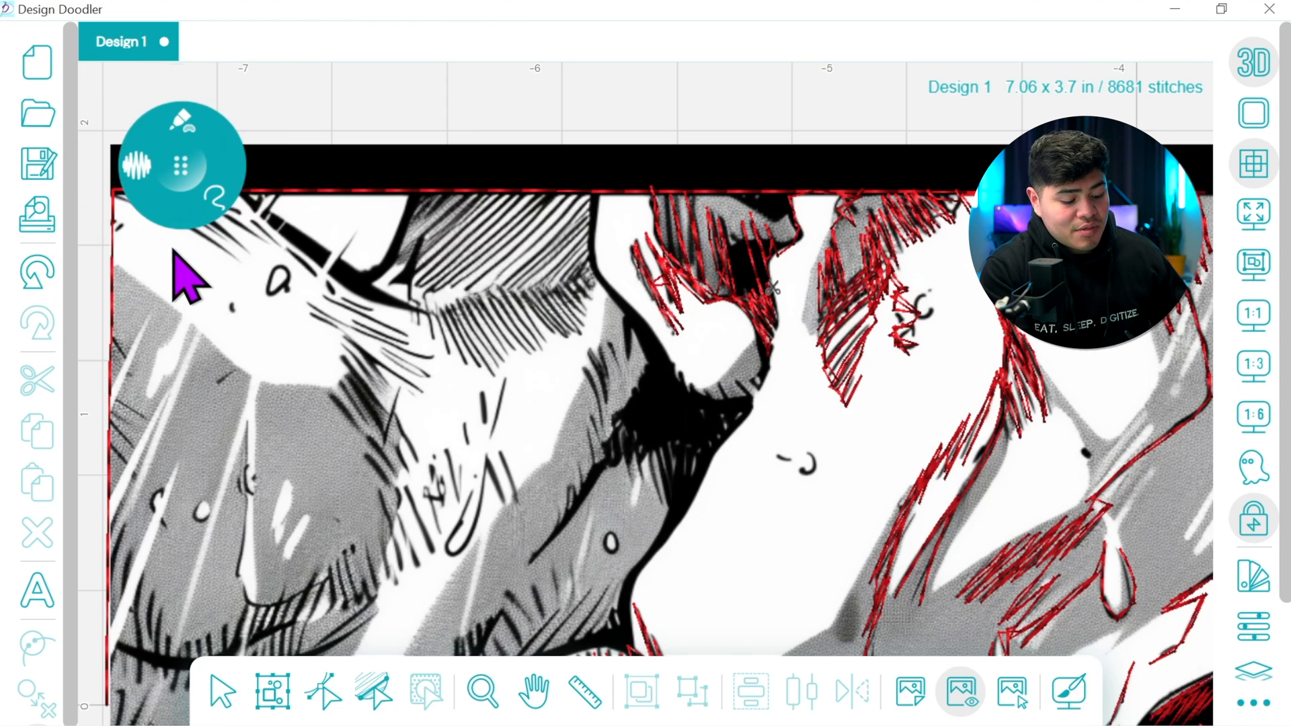
mouse_move(772, 299)
mouse_down()
mouse_move(784, 245)
mouse_move(725, 261)
mouse_move(765, 325)
mouse_up()
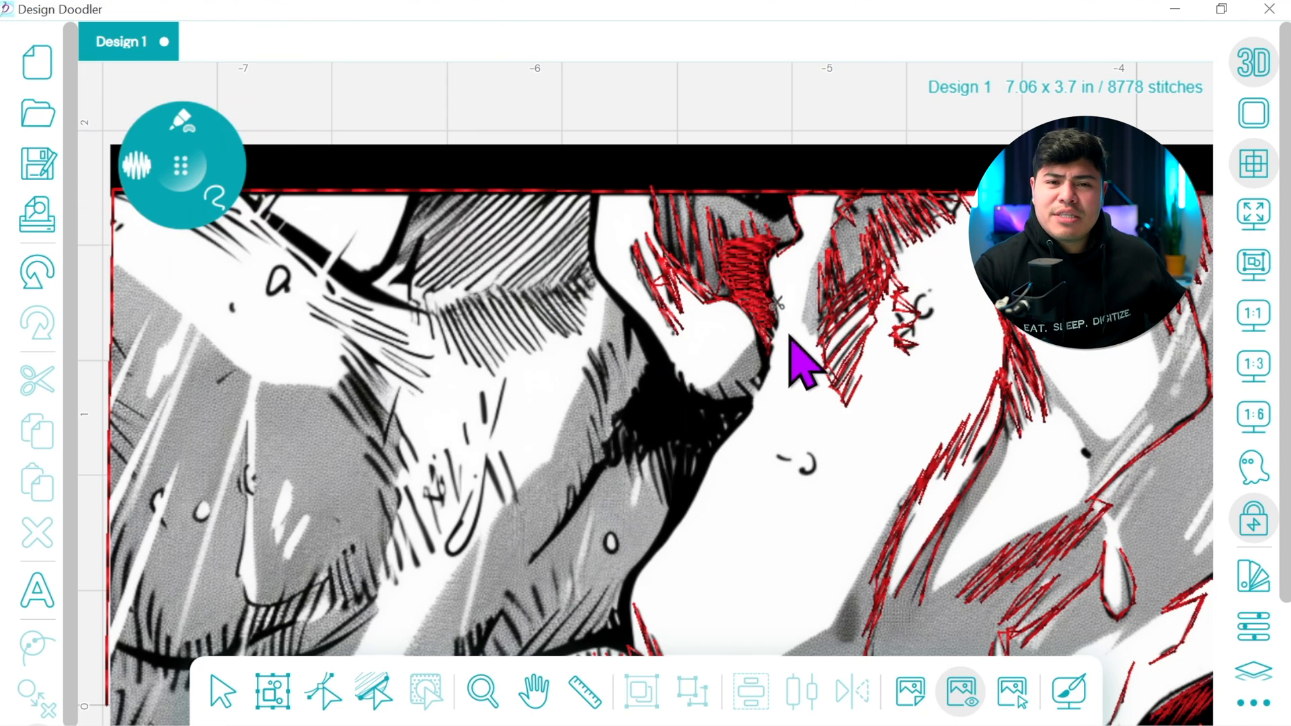
Switch back to the thin freehand line and trace the black edge down beside the rounded white shape to its underside
click(183, 125)
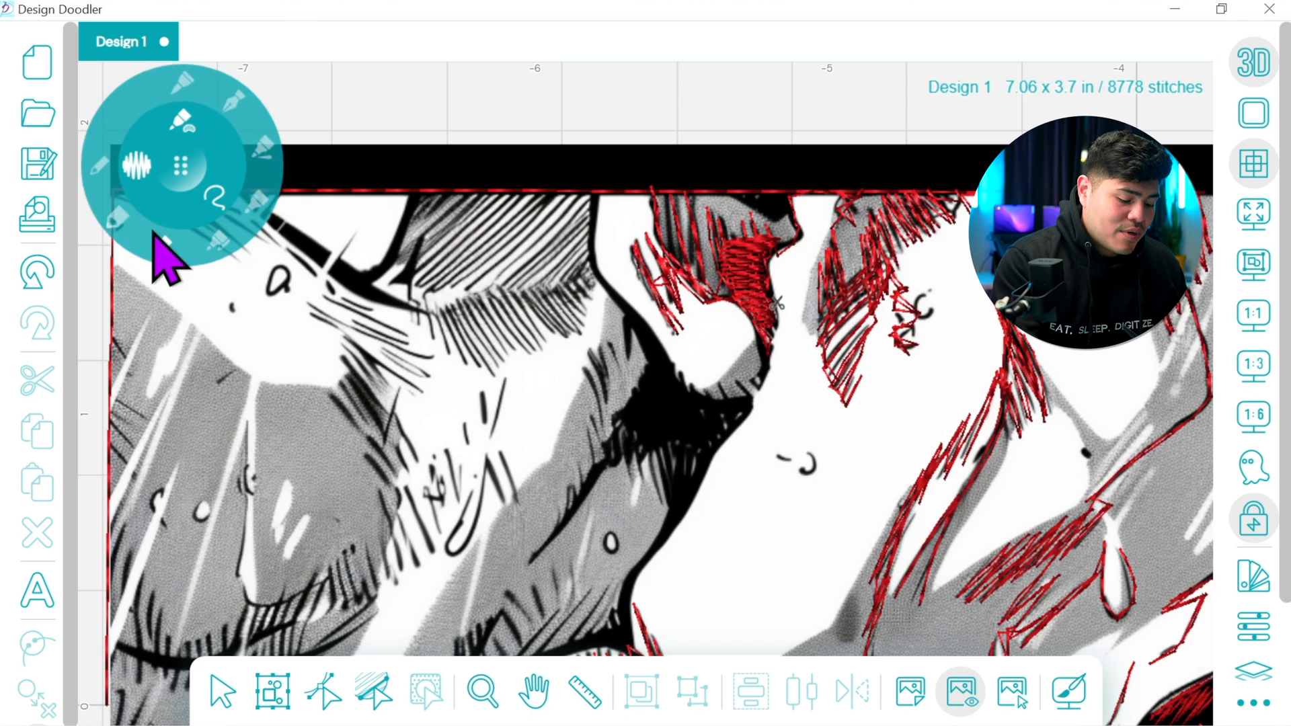
click(104, 161)
drag(773, 301, 758, 412)
click(533, 691)
drag(678, 464, 707, 375)
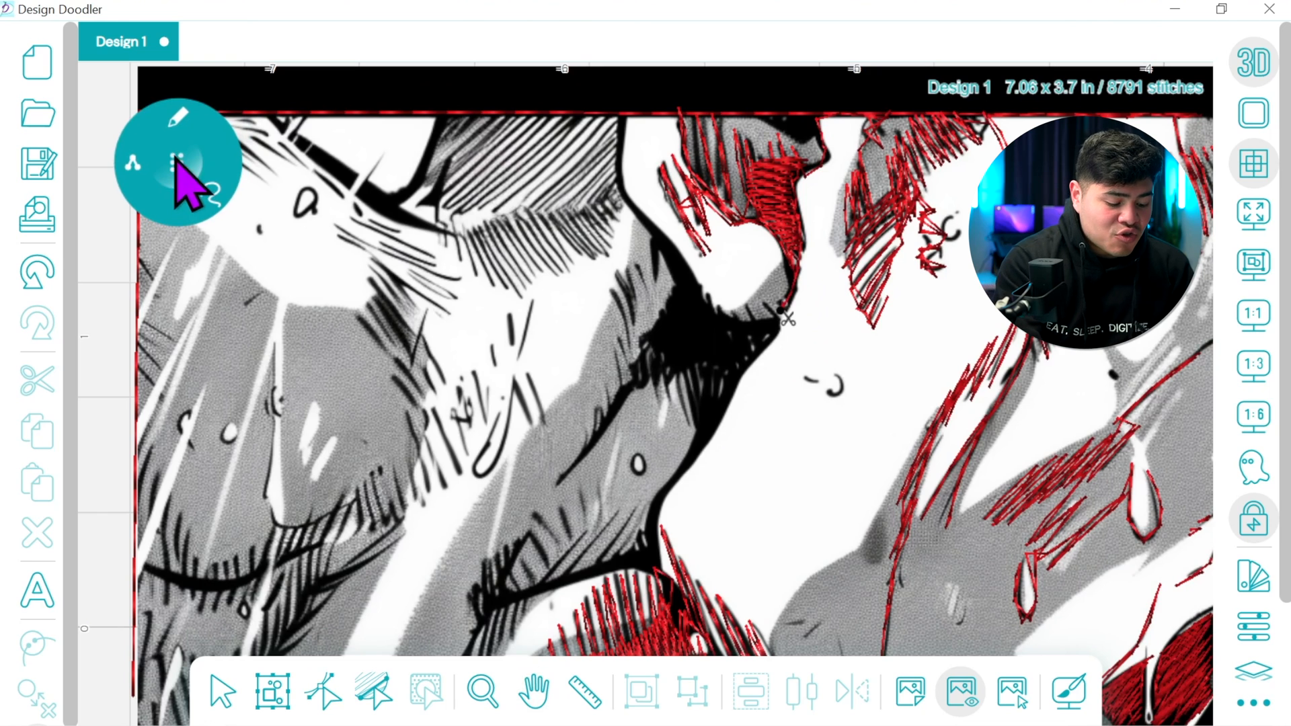
drag(779, 321, 770, 305)
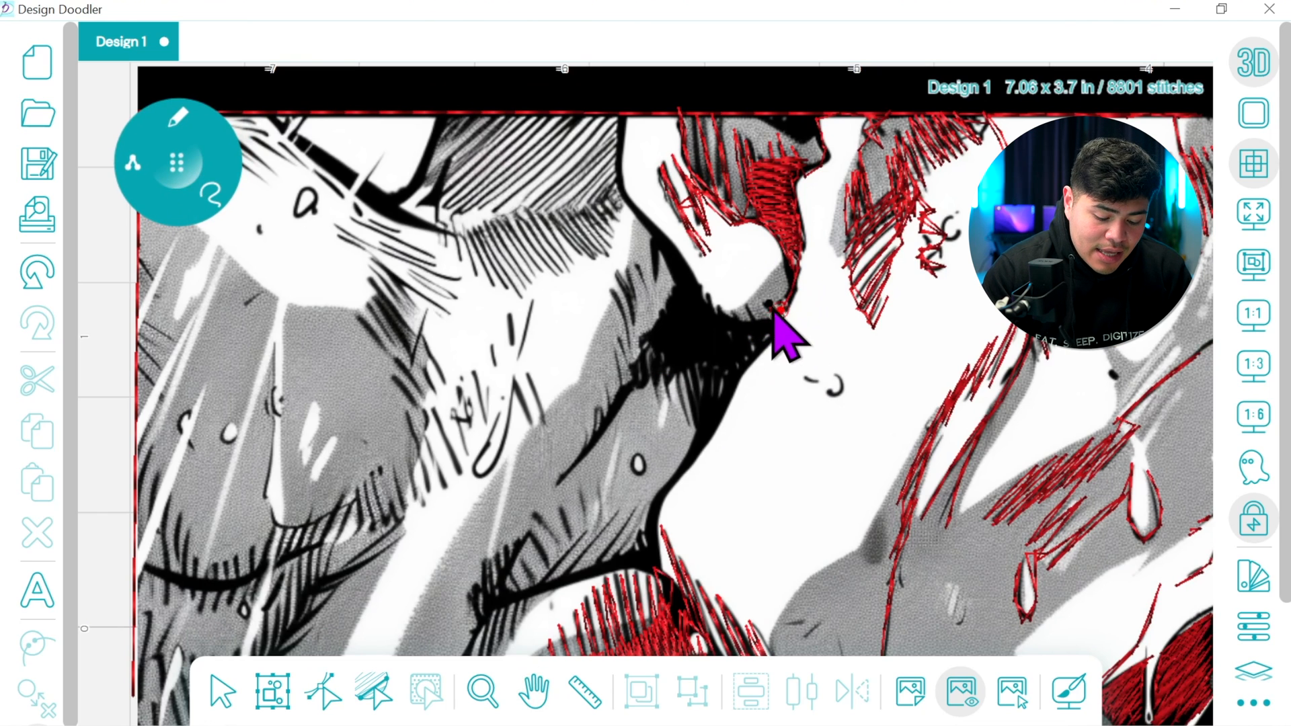
Trace the white shape's long outline from the top border, then the shading strokes and diagonal crease around the black patch below
drag(631, 200, 663, 245)
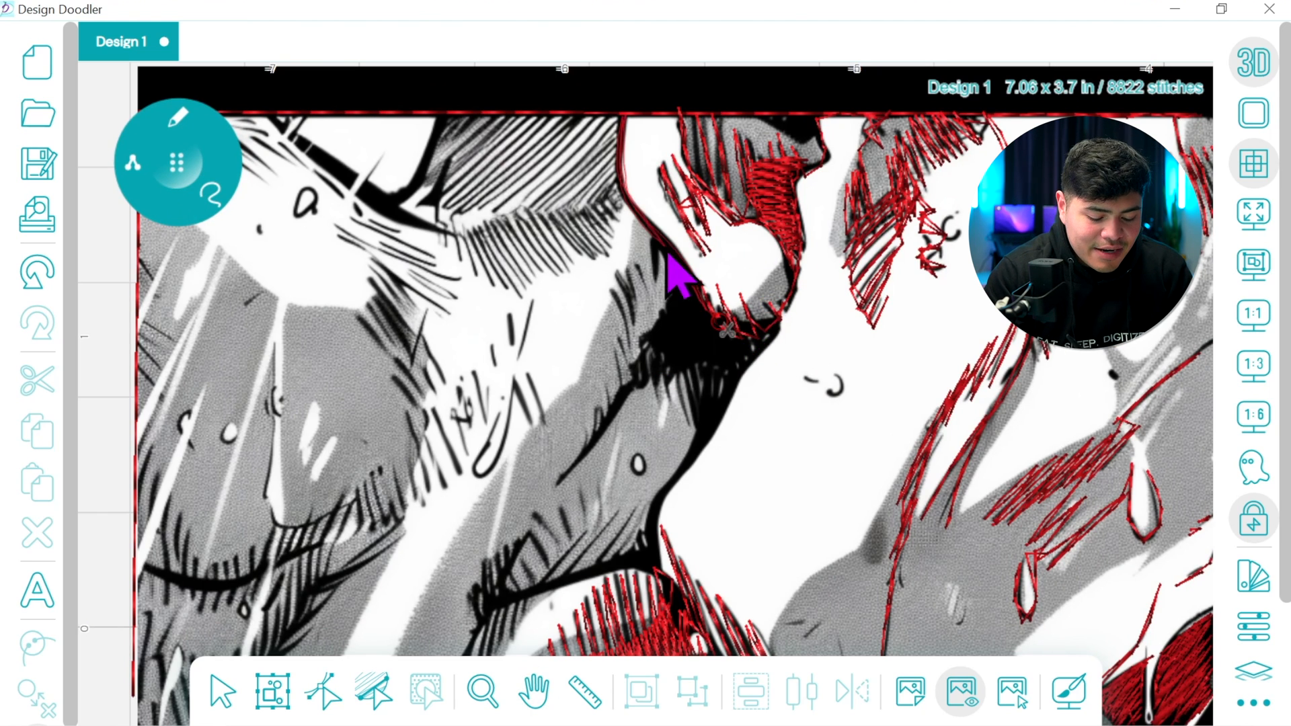
mouse_move(693, 309)
mouse_down()
mouse_move(624, 201)
mouse_move(621, 138)
mouse_move(645, 224)
mouse_move(681, 294)
mouse_up()
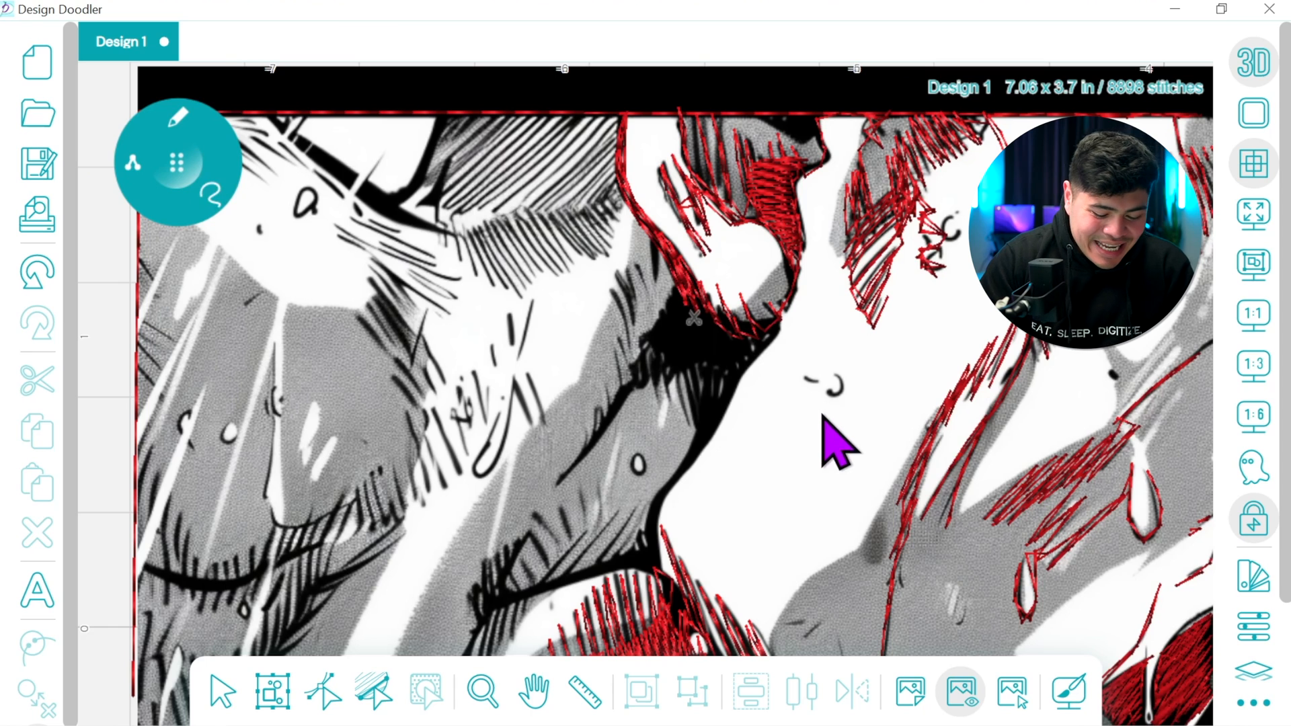
drag(706, 343, 651, 306)
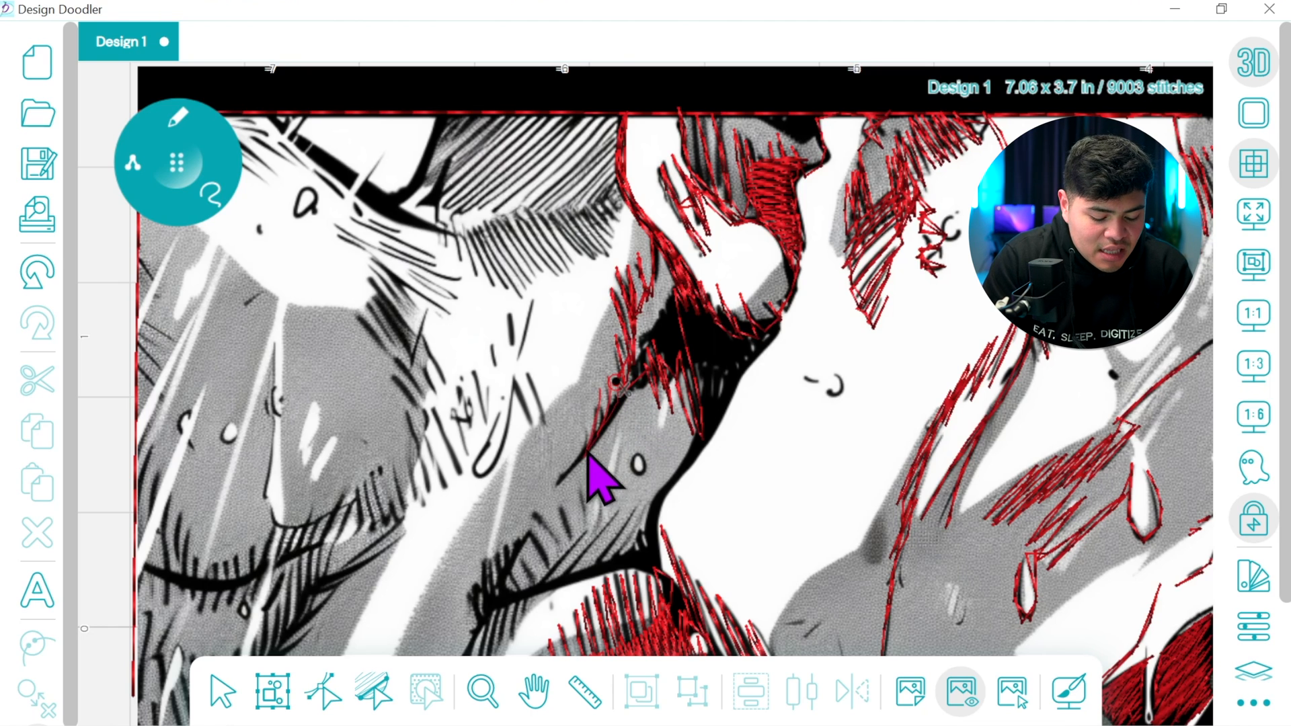
mouse_move(578, 464)
mouse_down()
mouse_move(564, 485)
mouse_move(669, 353)
mouse_up()
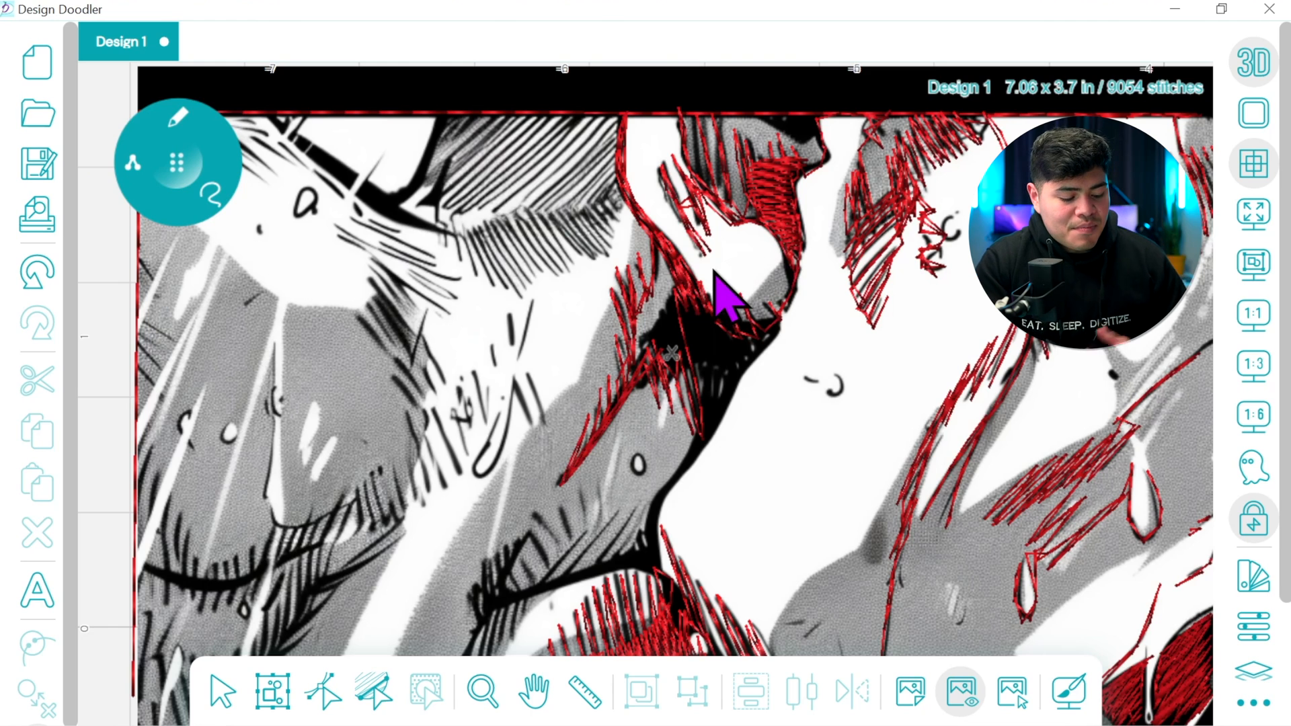
Switch to the fill brush and fill the black patch below the rounded white shape, redoing the first stroke
click(183, 117)
click(162, 241)
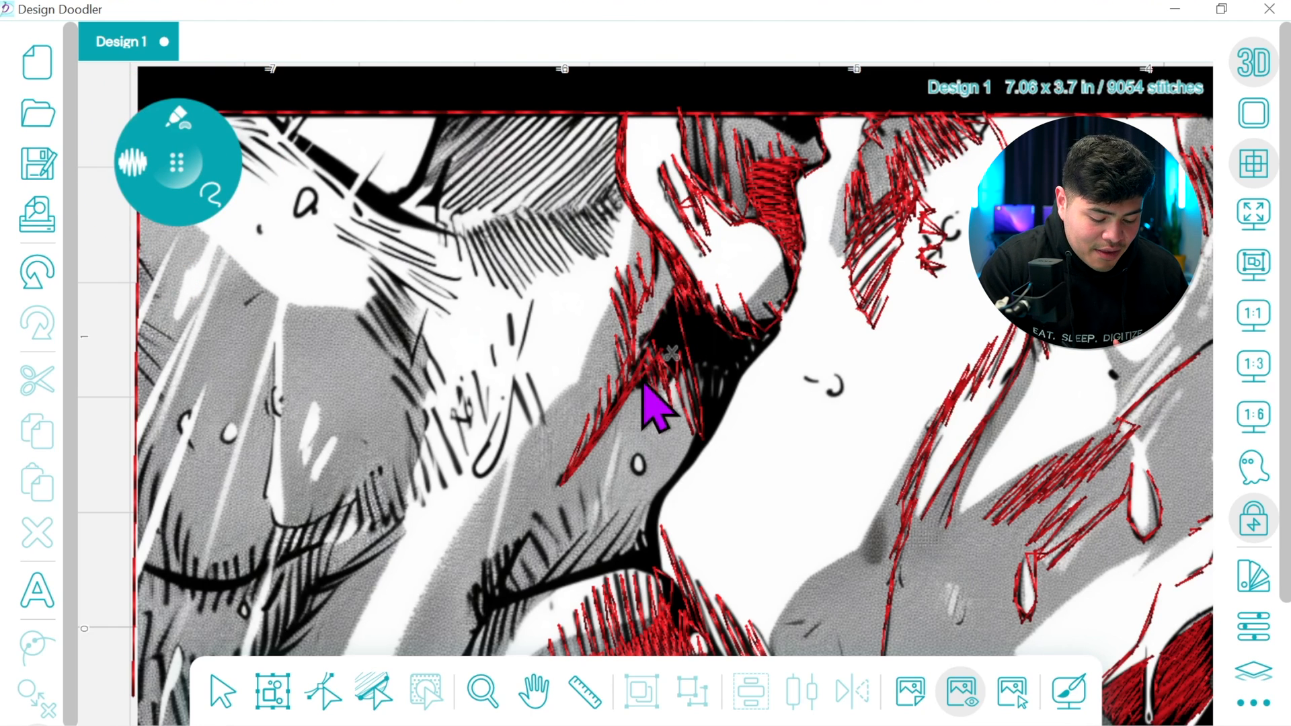
mouse_move(704, 373)
mouse_down()
mouse_move(712, 432)
mouse_move(764, 357)
mouse_move(760, 314)
mouse_up()
click(37, 271)
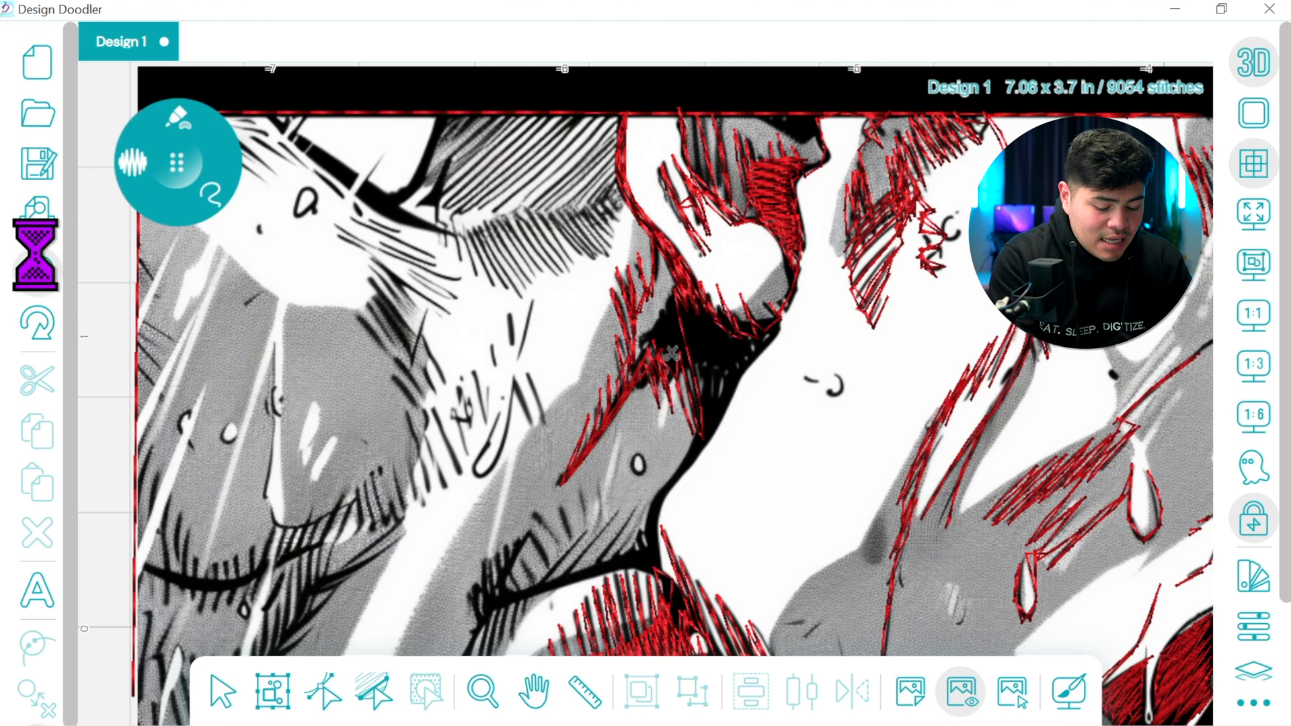
mouse_move(662, 363)
mouse_down()
mouse_move(658, 412)
mouse_move(738, 419)
mouse_move(770, 373)
mouse_move(741, 309)
mouse_up()
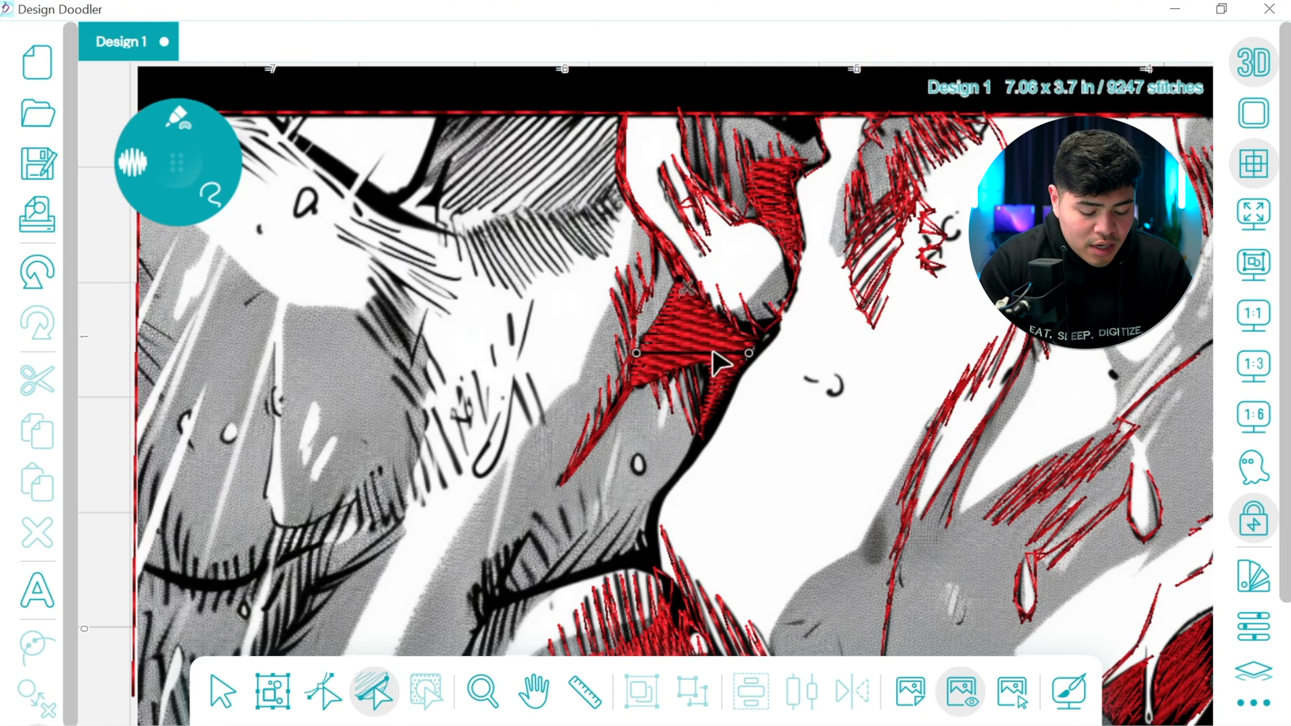
Adjust the stitch direction lines of the filled black patch so its stitches run at a steeper angle
drag(701, 445, 698, 464)
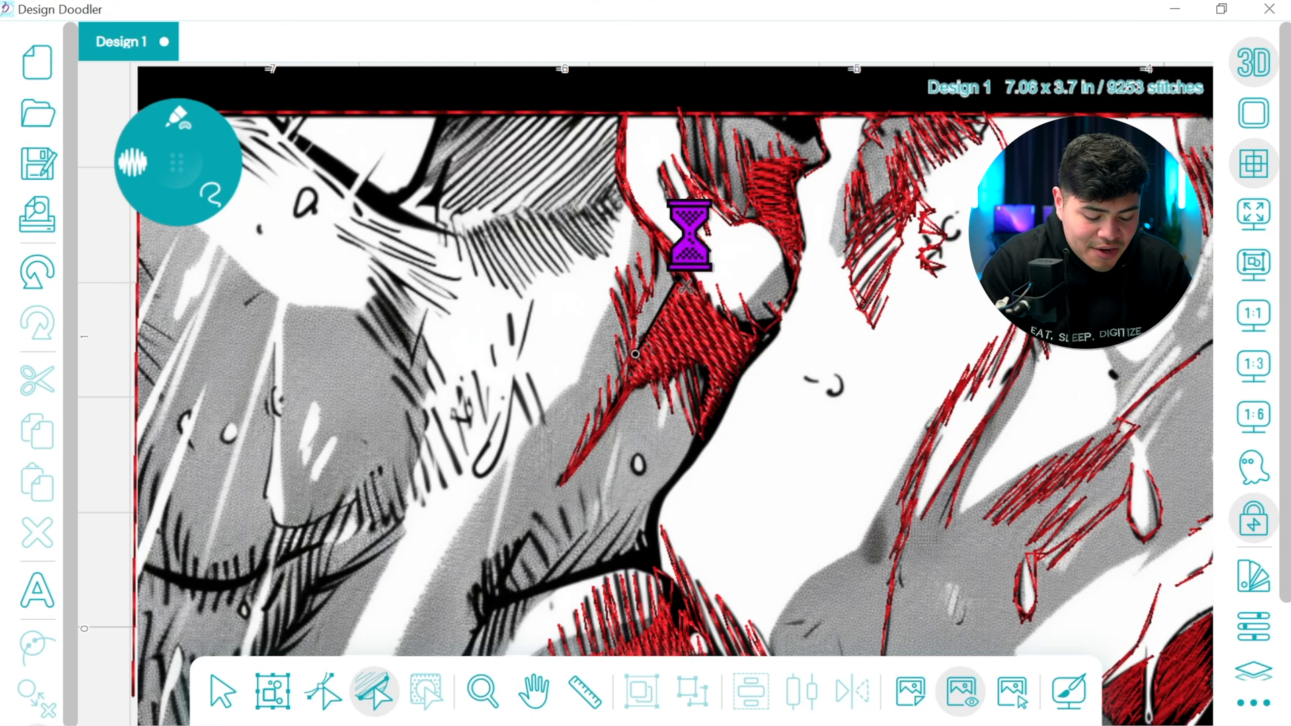
drag(693, 233, 731, 187)
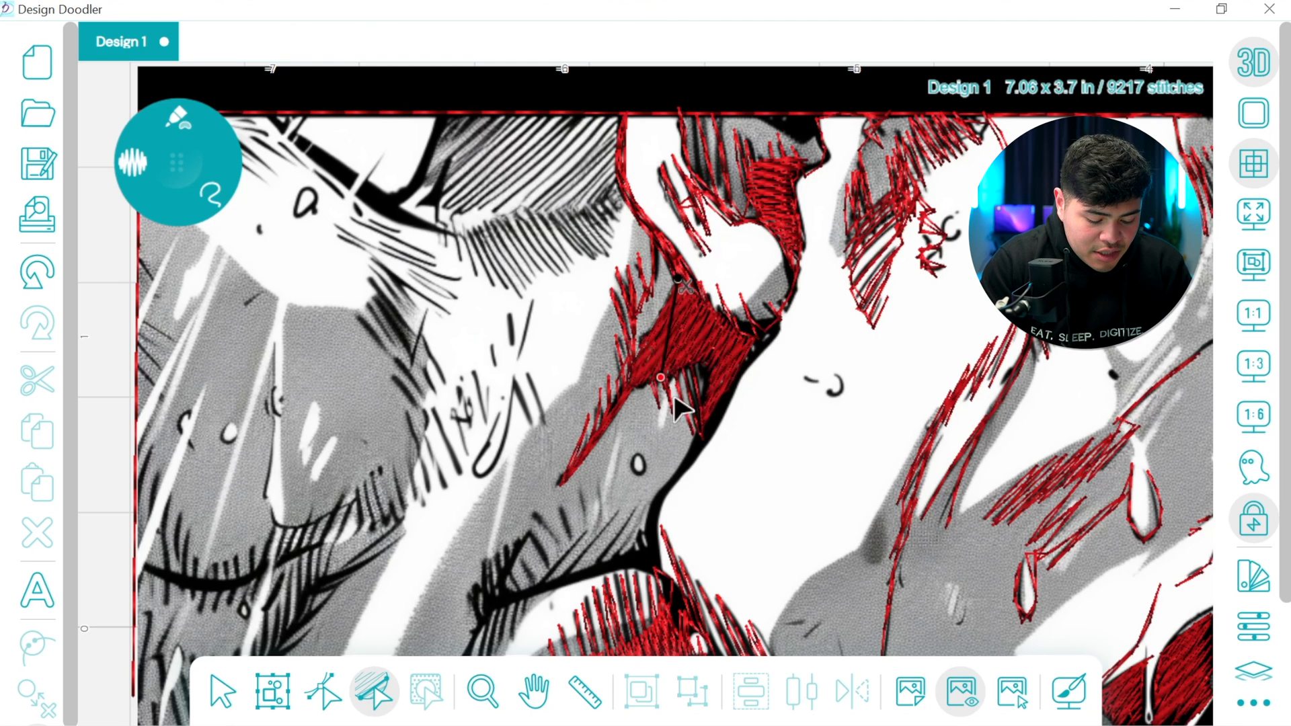
drag(698, 423, 698, 425)
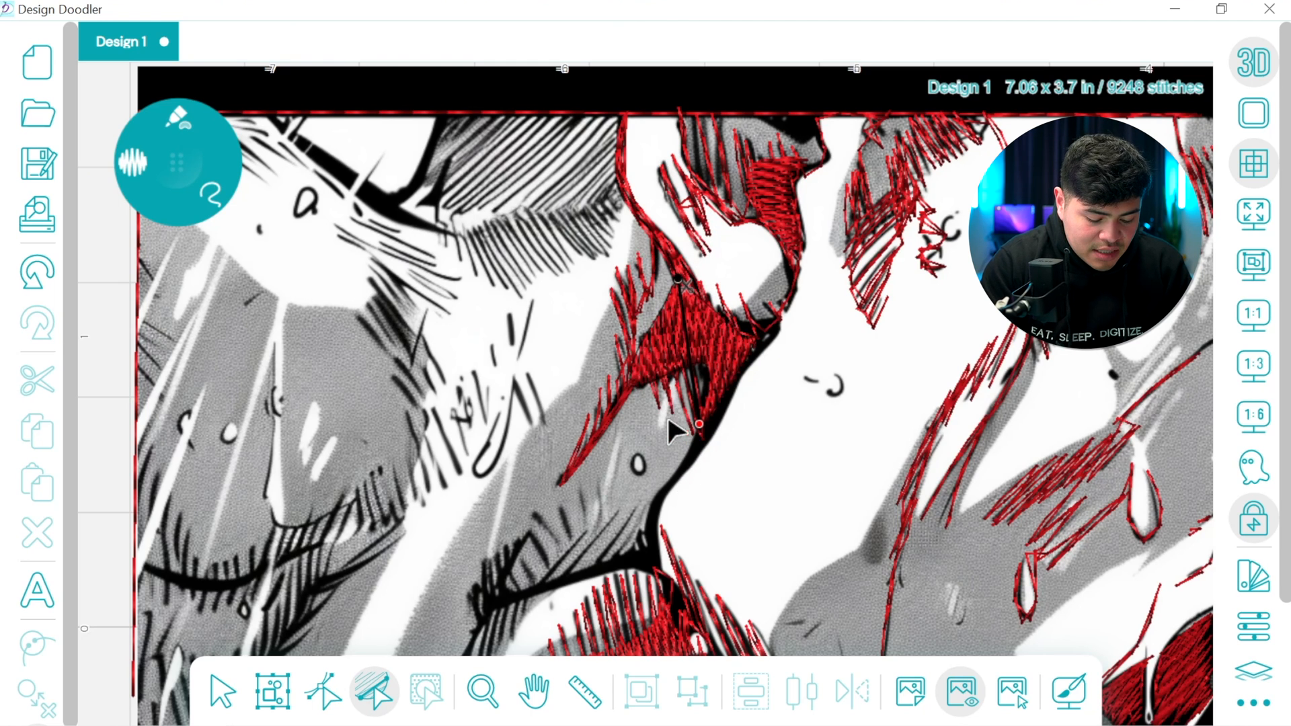
Edit the black patch's fill nodes, moving its start point to the left edge and its end point to the lower tip
click(325, 689)
drag(709, 356, 633, 396)
drag(679, 279, 701, 440)
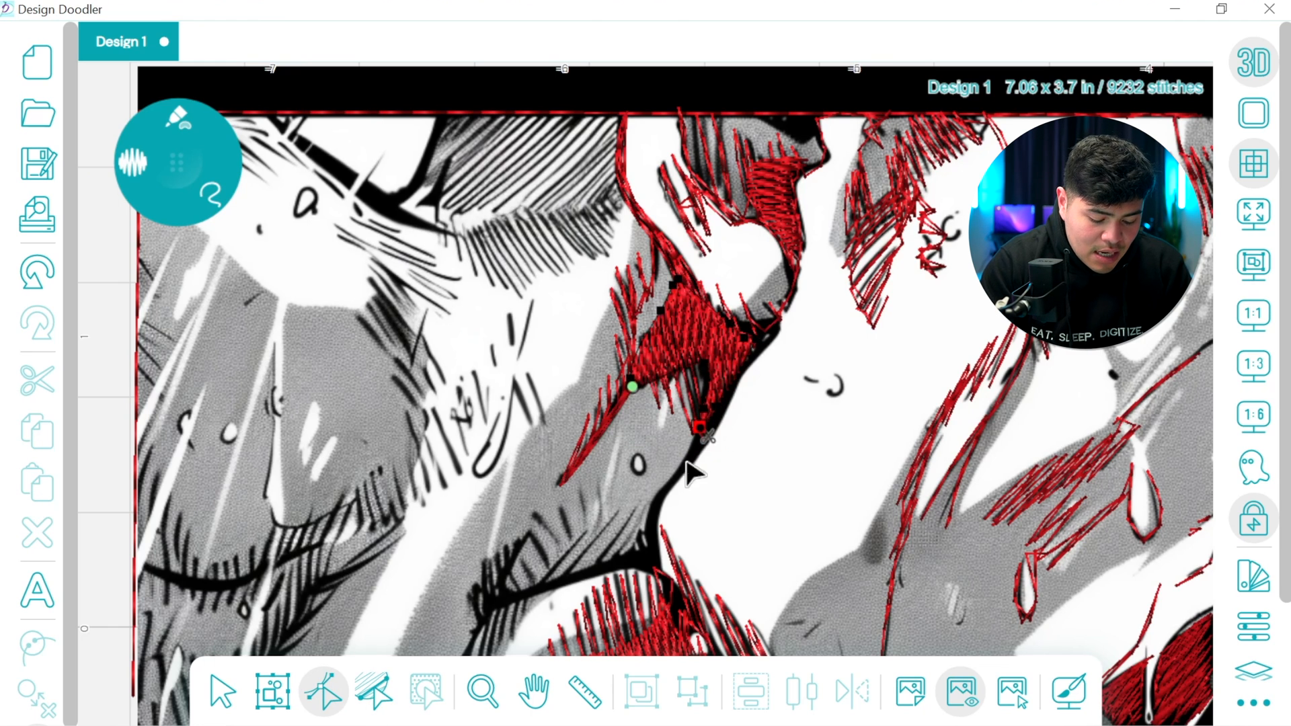
Switch to the thin freehand line and trace the black edge from the filled patch's lower tip down to the crease junction
click(177, 164)
click(191, 110)
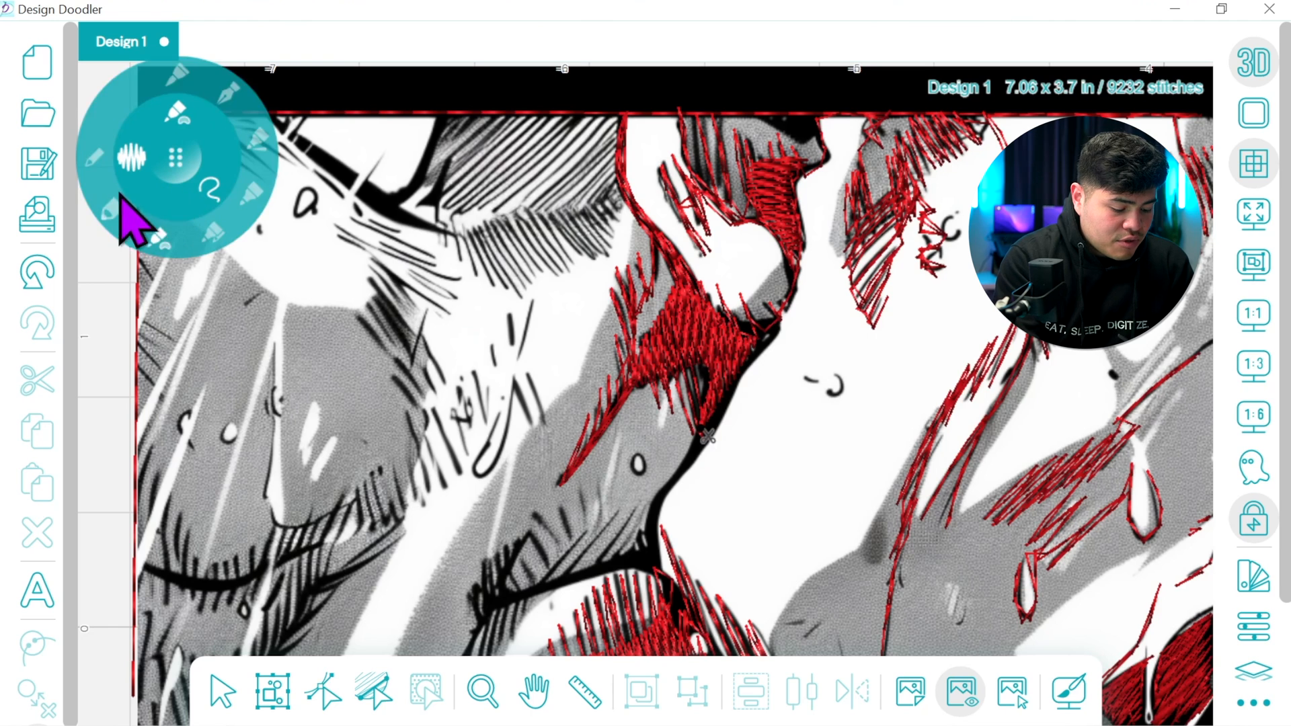
click(101, 167)
click(538, 691)
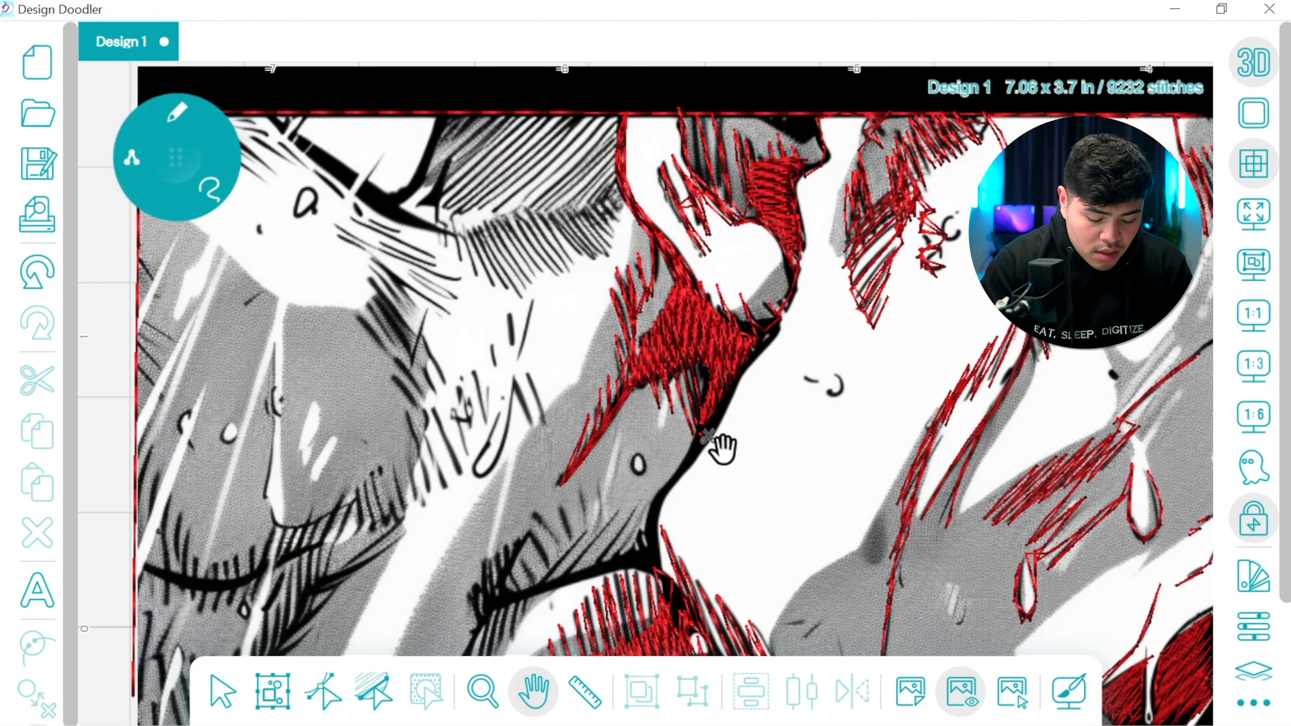
drag(714, 444, 673, 397)
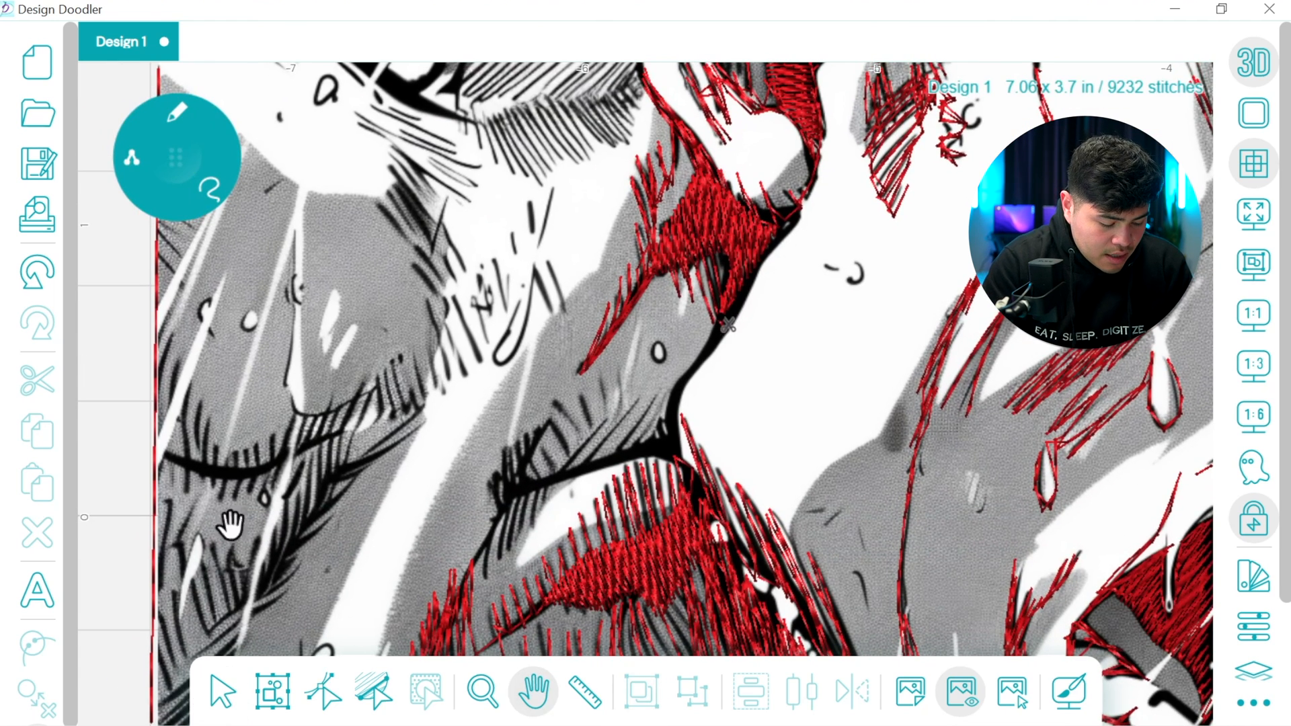
click(175, 158)
mouse_move(678, 420)
mouse_down()
mouse_move(680, 469)
mouse_move(674, 430)
mouse_move(740, 312)
mouse_move(662, 437)
mouse_up()
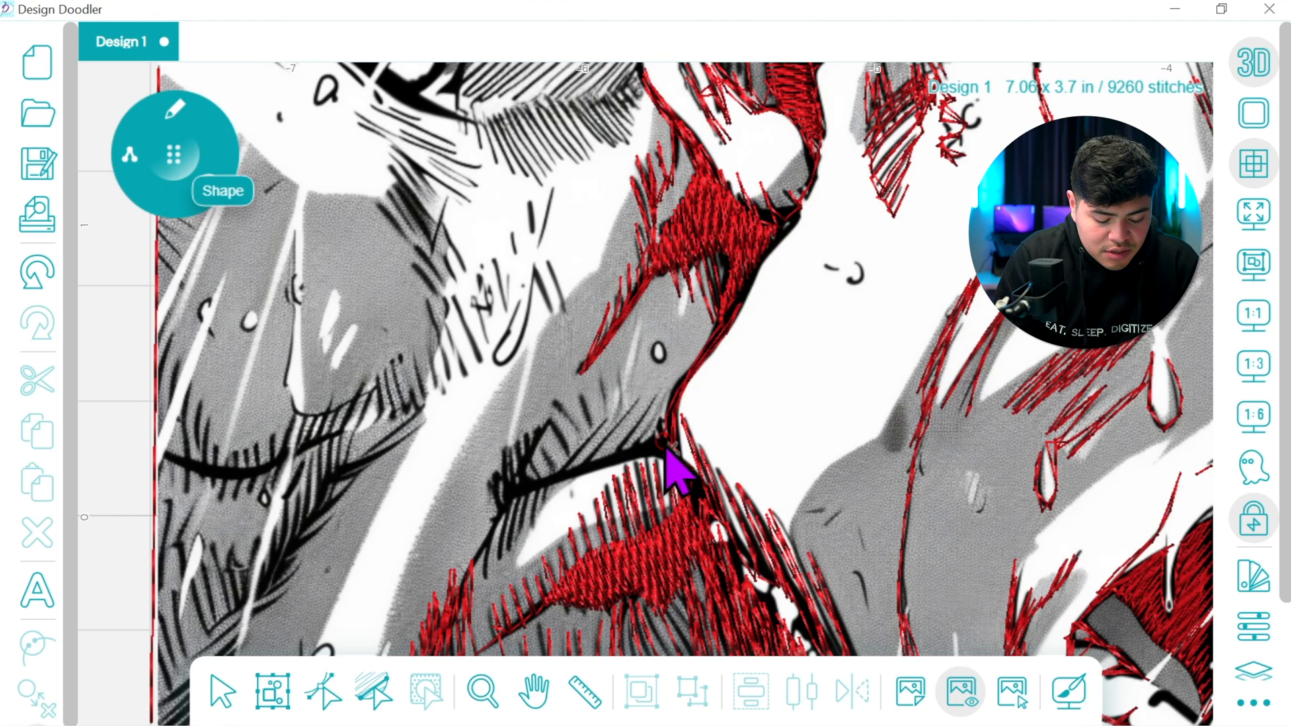
Trace the hatching and thick crease beside the junction, then double the line back up to the rounded white shape's underside
mouse_move(633, 451)
mouse_down()
mouse_move(604, 467)
mouse_move(650, 401)
mouse_move(595, 474)
mouse_move(571, 480)
mouse_move(635, 395)
mouse_move(572, 475)
mouse_move(532, 487)
mouse_move(560, 482)
mouse_move(539, 446)
mouse_move(560, 482)
mouse_move(563, 449)
mouse_move(572, 465)
mouse_move(586, 449)
mouse_move(579, 404)
mouse_move(595, 441)
mouse_move(604, 396)
mouse_move(615, 423)
mouse_move(619, 373)
mouse_move(619, 413)
mouse_move(561, 475)
mouse_move(523, 489)
mouse_move(554, 419)
mouse_move(508, 505)
mouse_up()
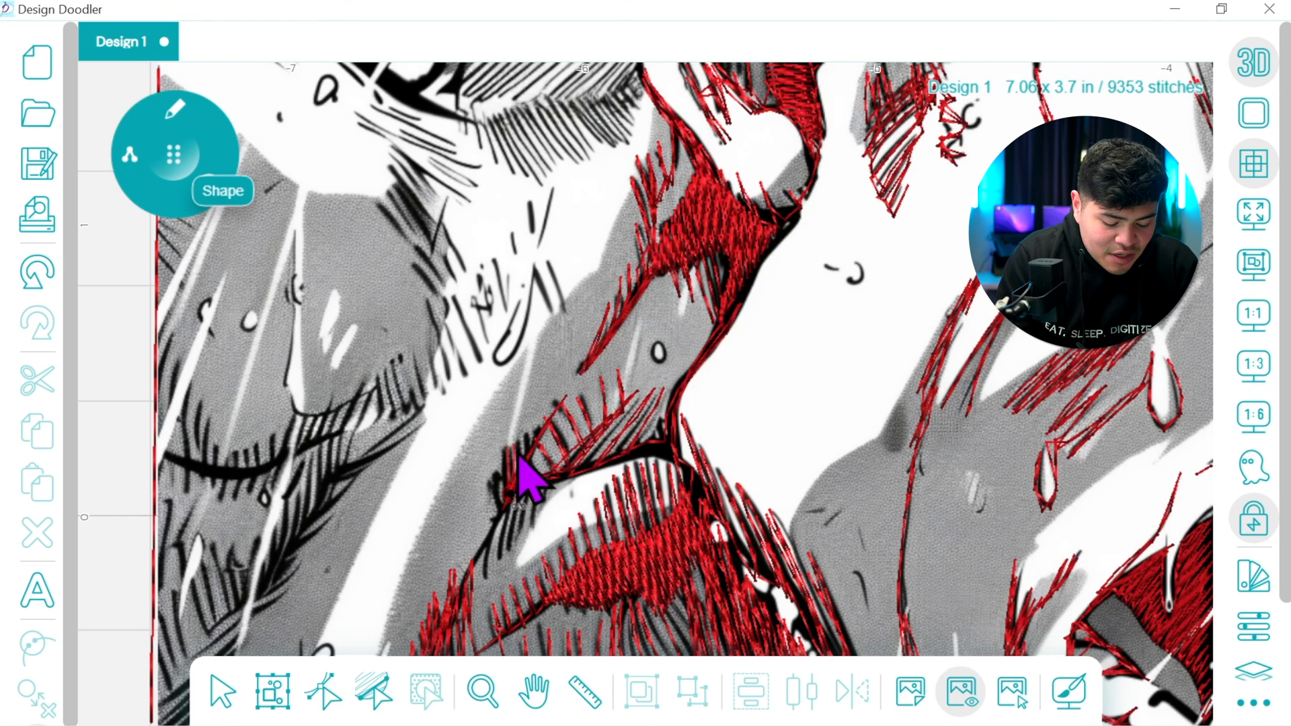
drag(484, 564, 496, 534)
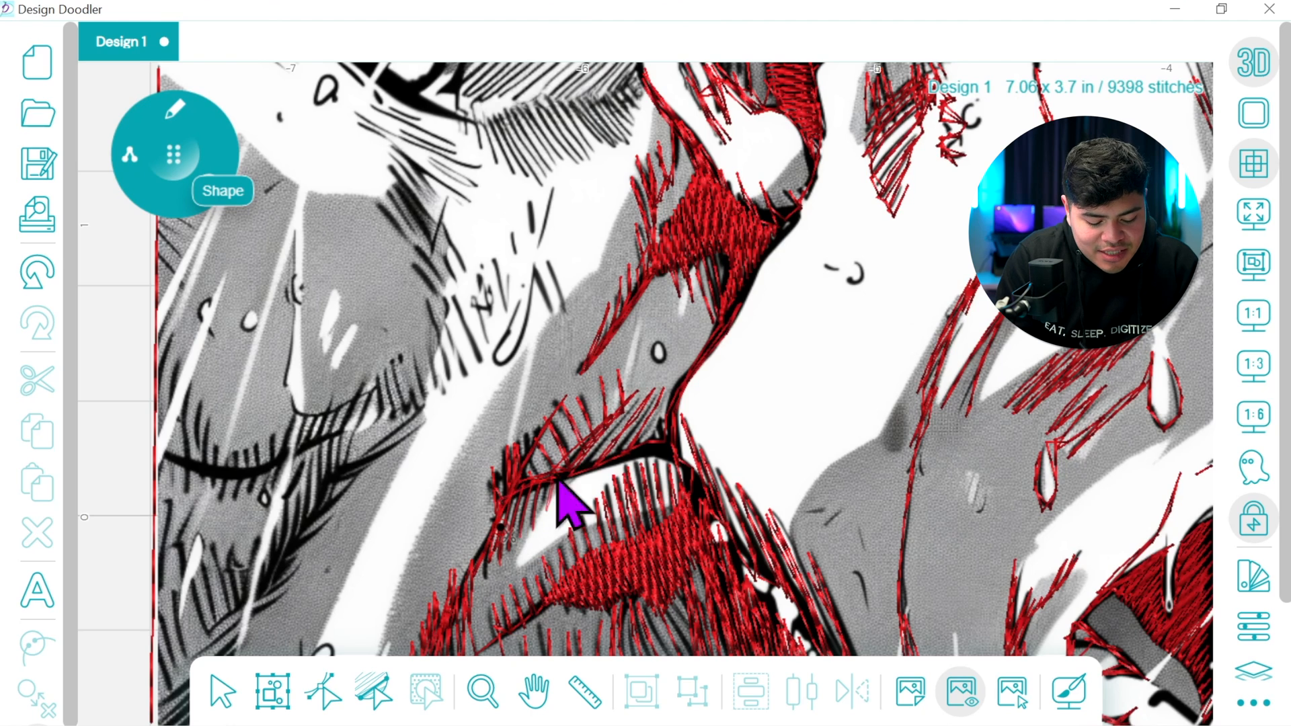
mouse_move(524, 519)
mouse_down()
mouse_move(679, 458)
mouse_move(790, 224)
mouse_up()
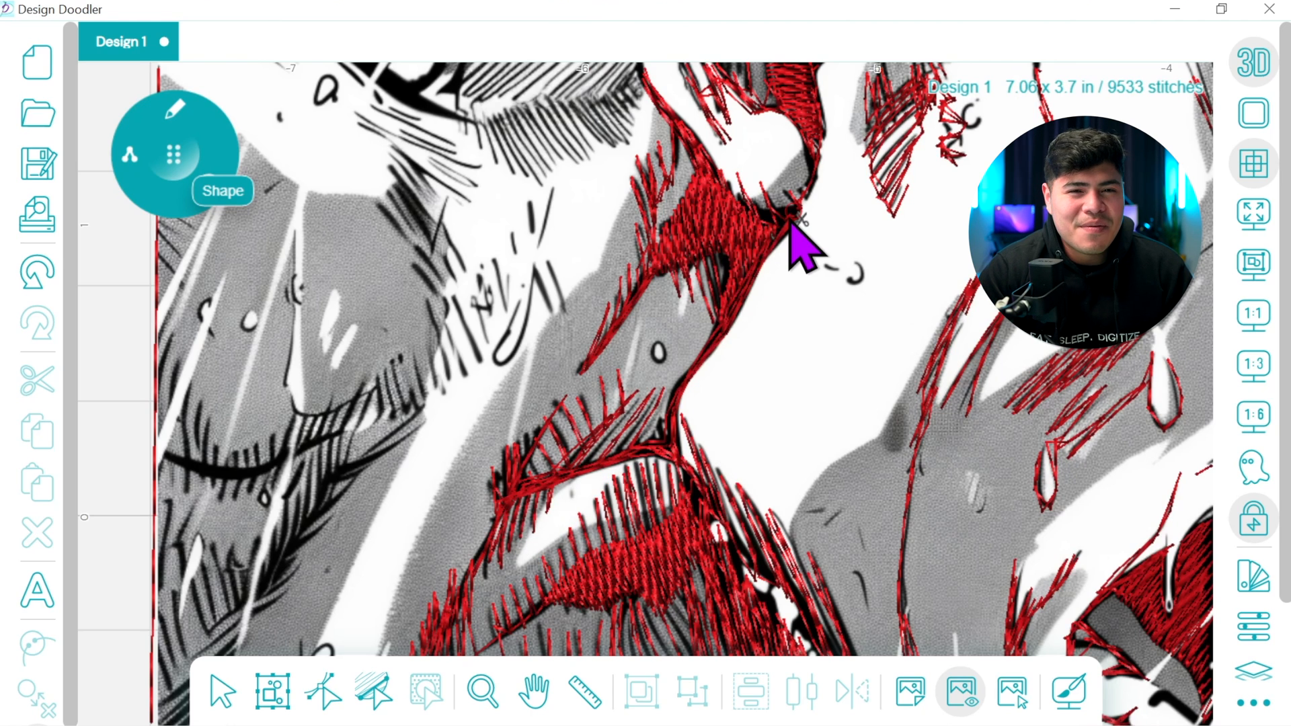
Undo a short stroke beneath the rounded white shape and cover the small dark area at the top border above it
click(533, 678)
drag(803, 319, 681, 542)
click(188, 152)
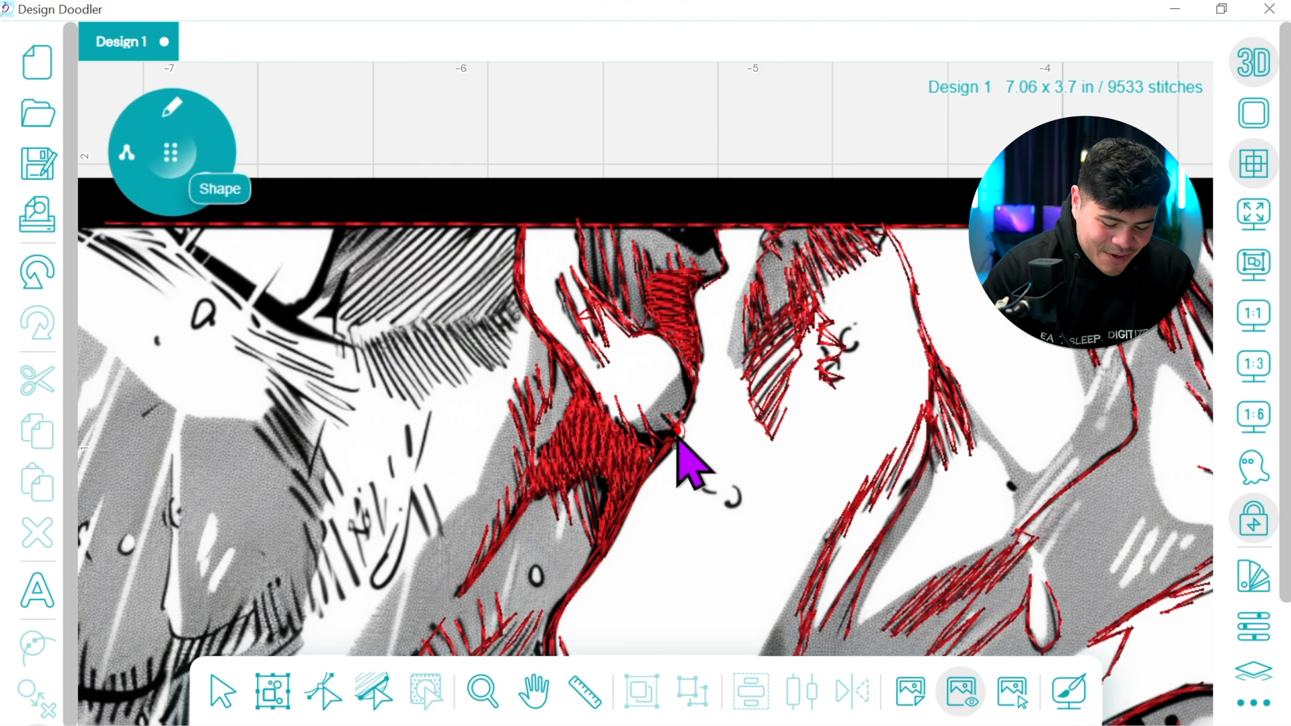
mouse_move(681, 434)
mouse_down()
mouse_move(706, 403)
mouse_move(712, 366)
mouse_move(674, 418)
mouse_up()
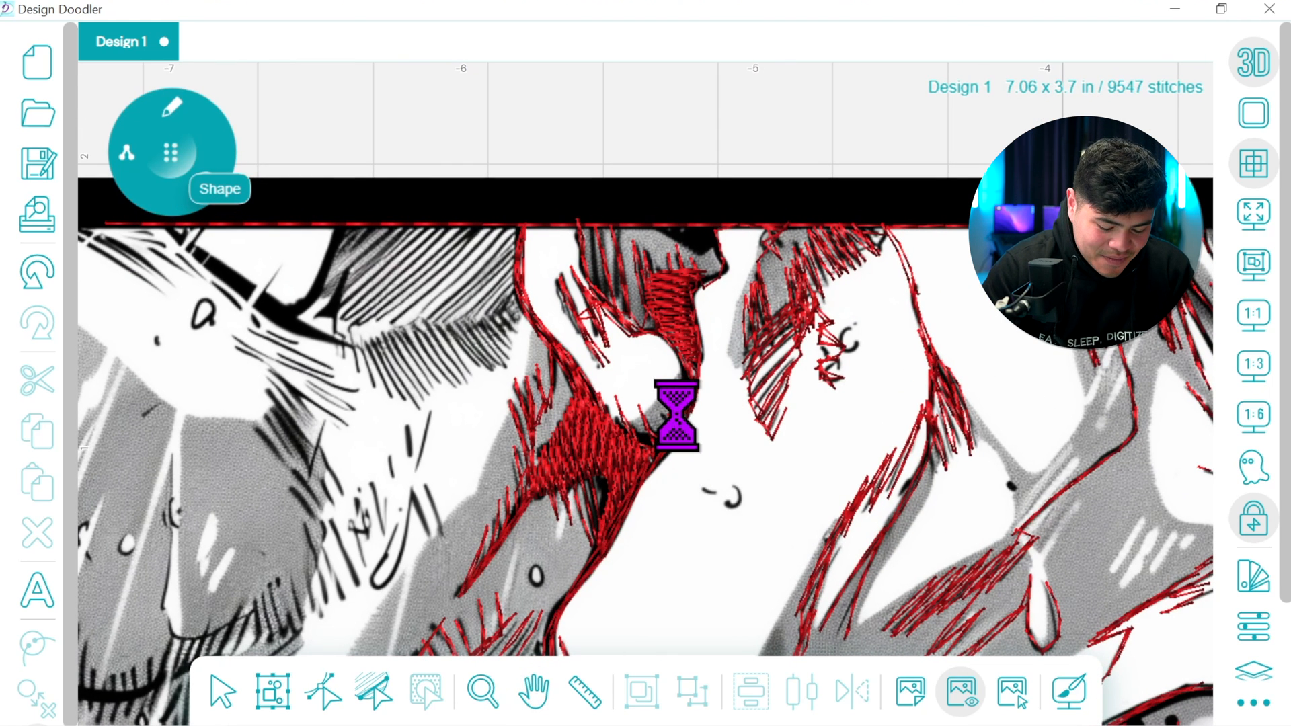
click(34, 272)
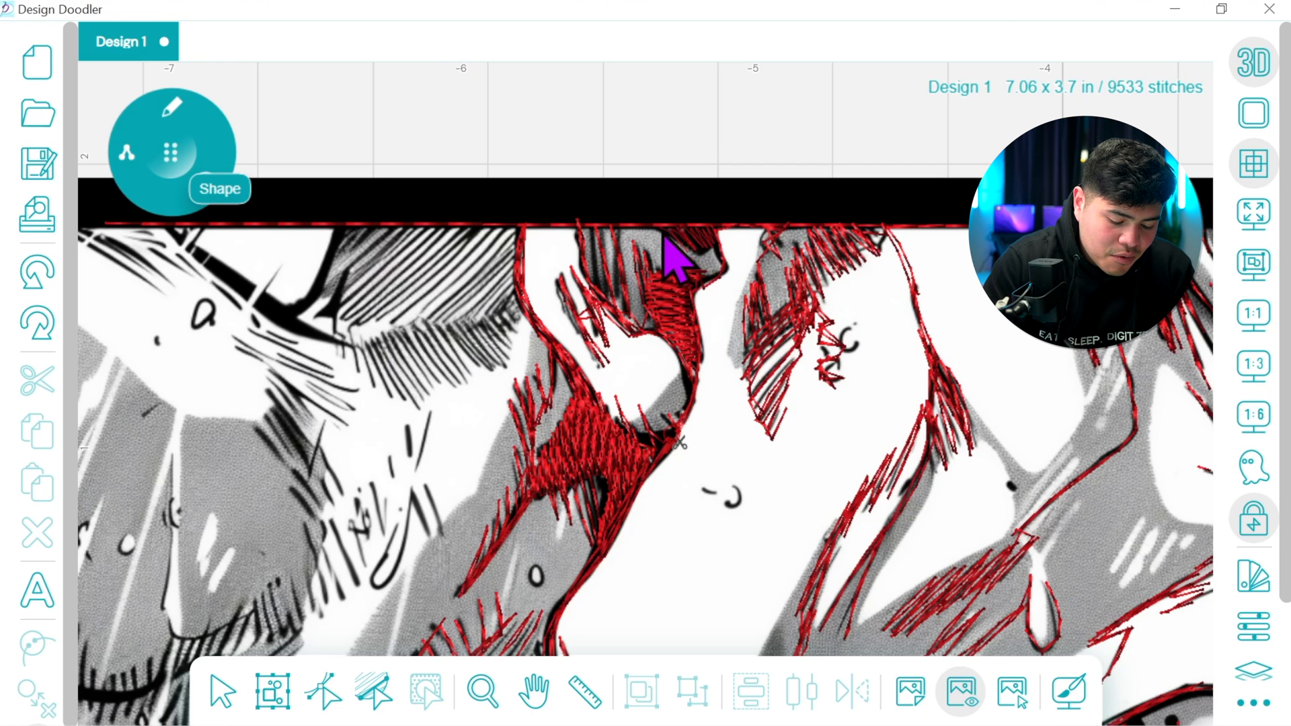
drag(662, 233, 666, 227)
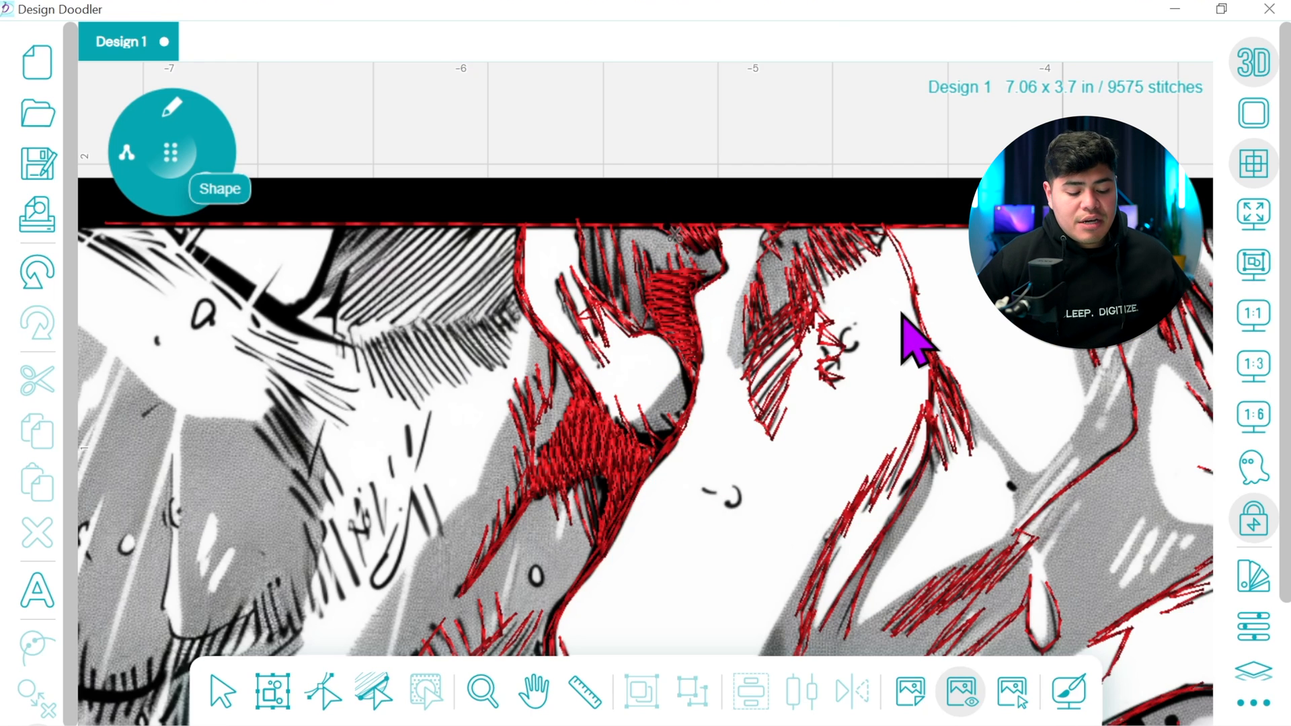
Trace the diagonal hatching of the grey area under the top border with freehand strokes, undoing the stray stroke across the border
drag(902, 314, 1154, 300)
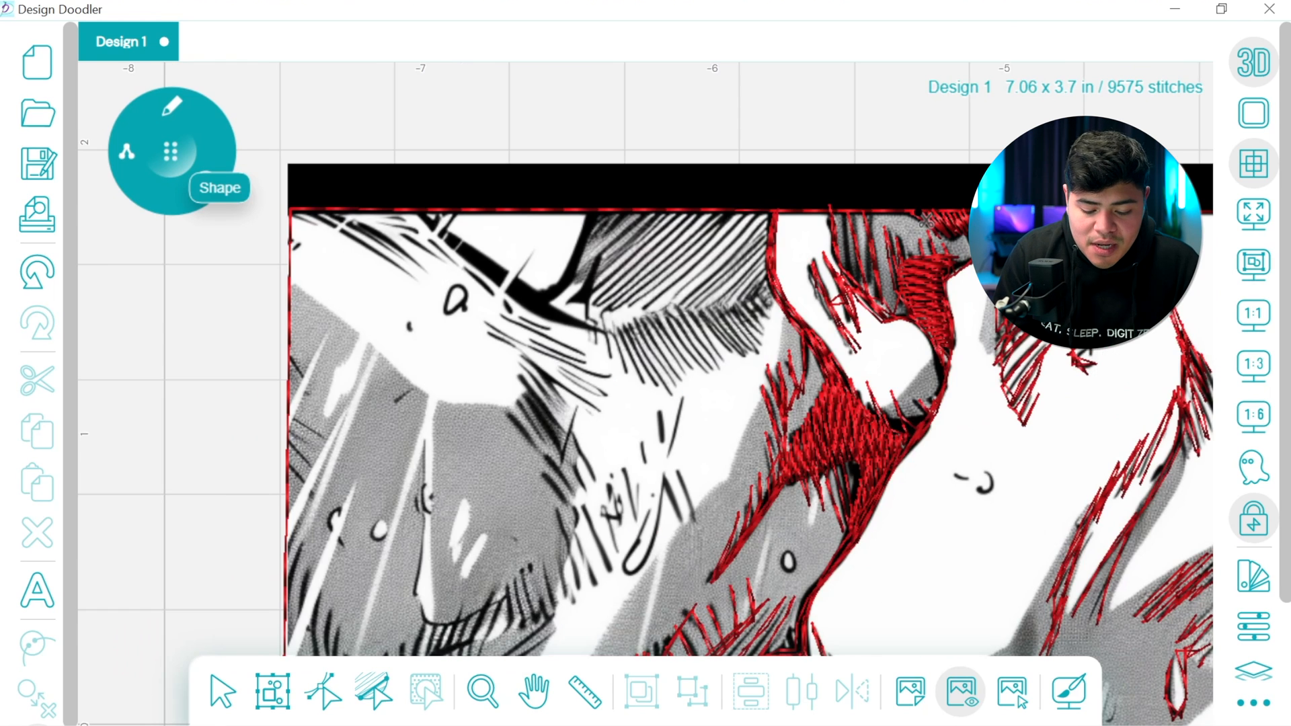
mouse_move(917, 214)
mouse_down()
mouse_move(774, 220)
mouse_move(770, 297)
mouse_up()
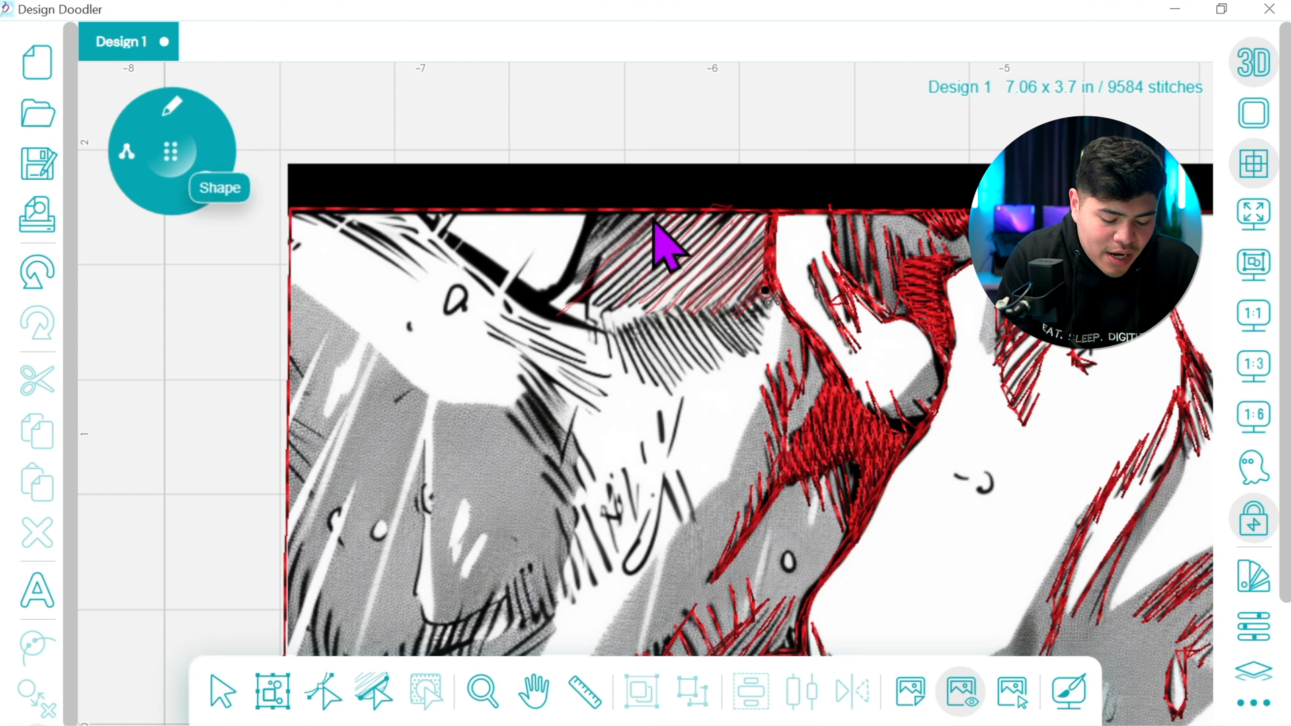
click(591, 279)
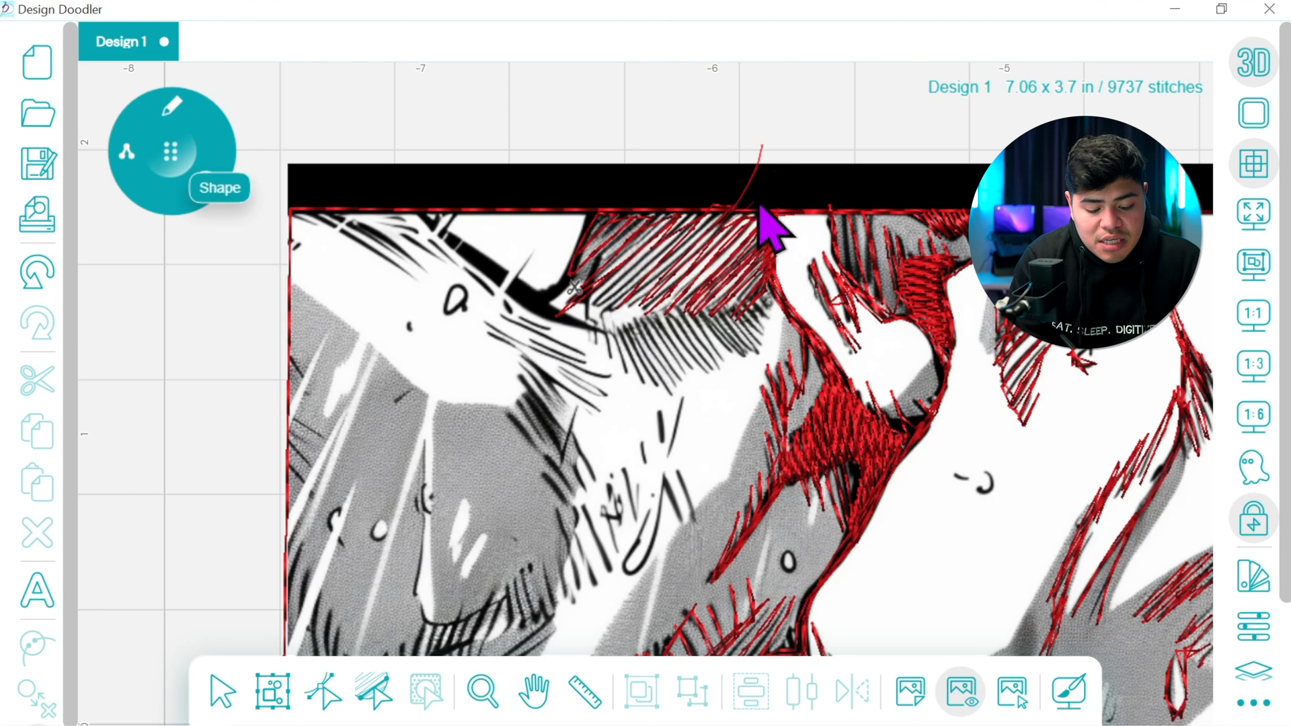
mouse_move(794, 213)
mouse_down()
mouse_move(847, 186)
mouse_move(746, 202)
mouse_move(379, 210)
mouse_move(402, 208)
mouse_move(392, 202)
mouse_move(371, 212)
mouse_move(394, 235)
mouse_up()
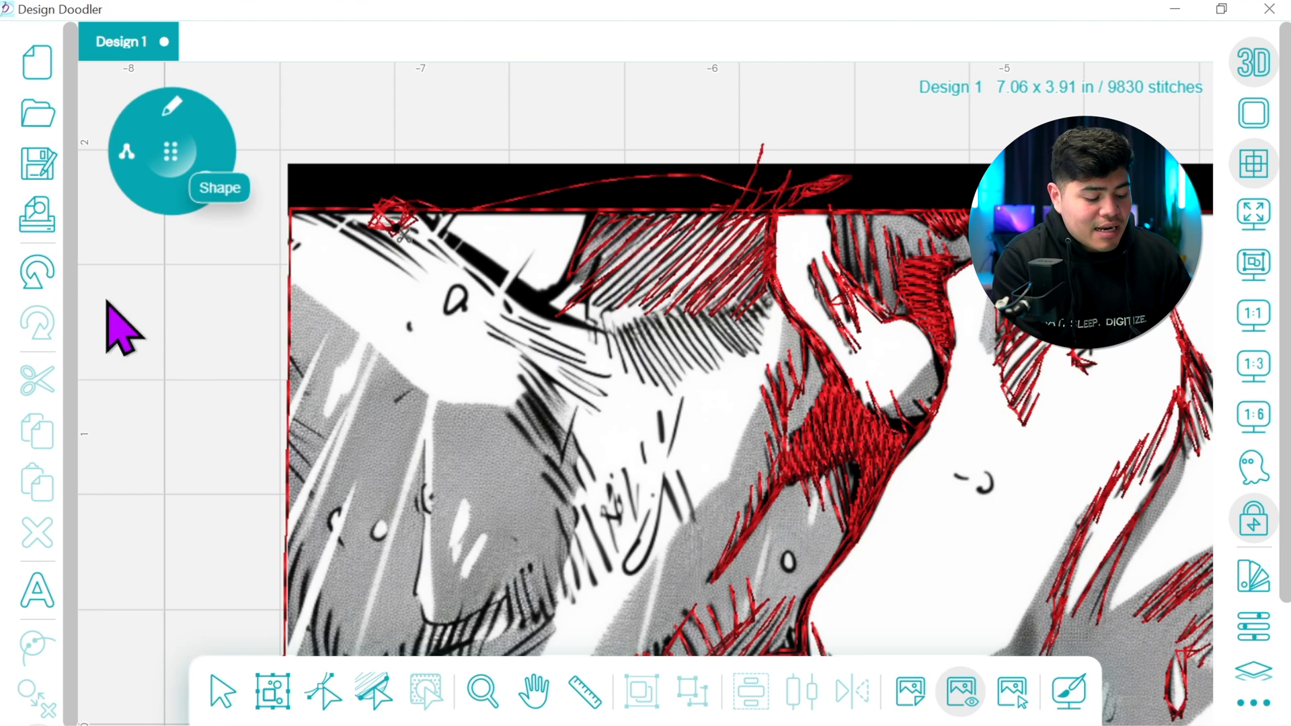
click(37, 271)
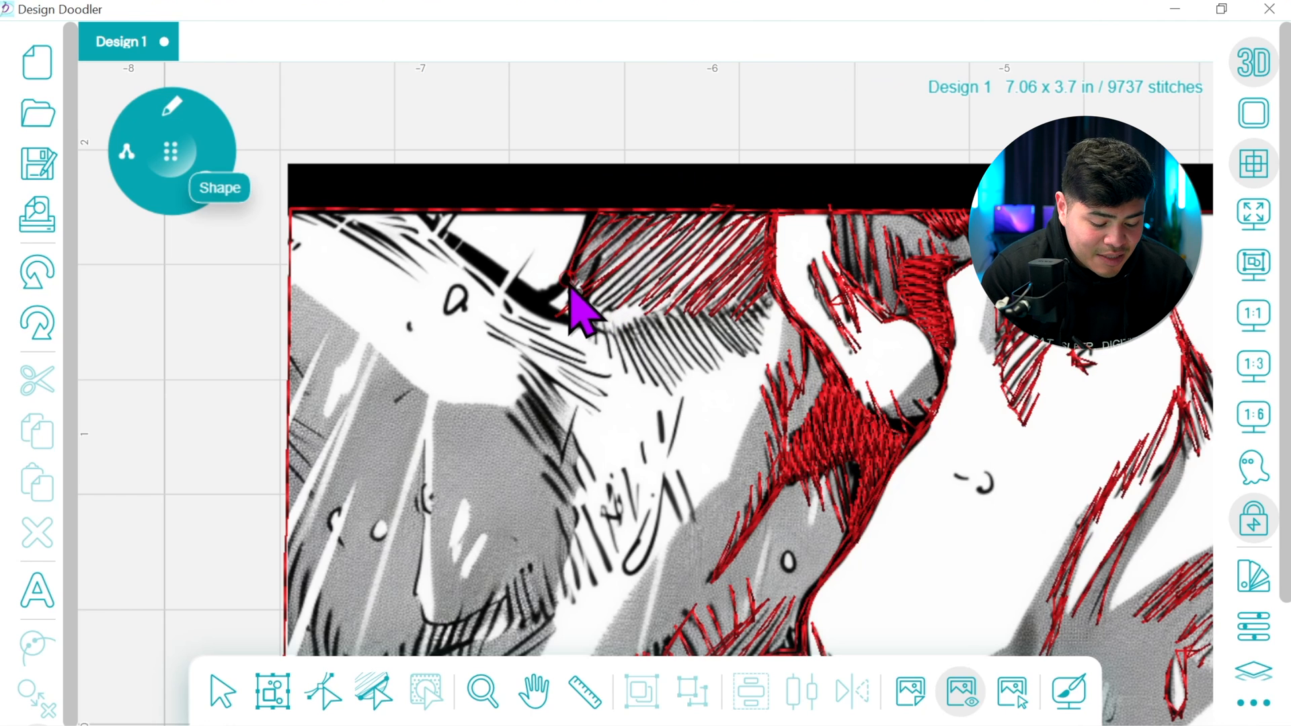
Trace the hatched grey area's curved left outline and the fringe of short shading strokes along its lower edge
mouse_move(596, 216)
mouse_down()
mouse_move(545, 303)
mouse_move(592, 320)
mouse_up()
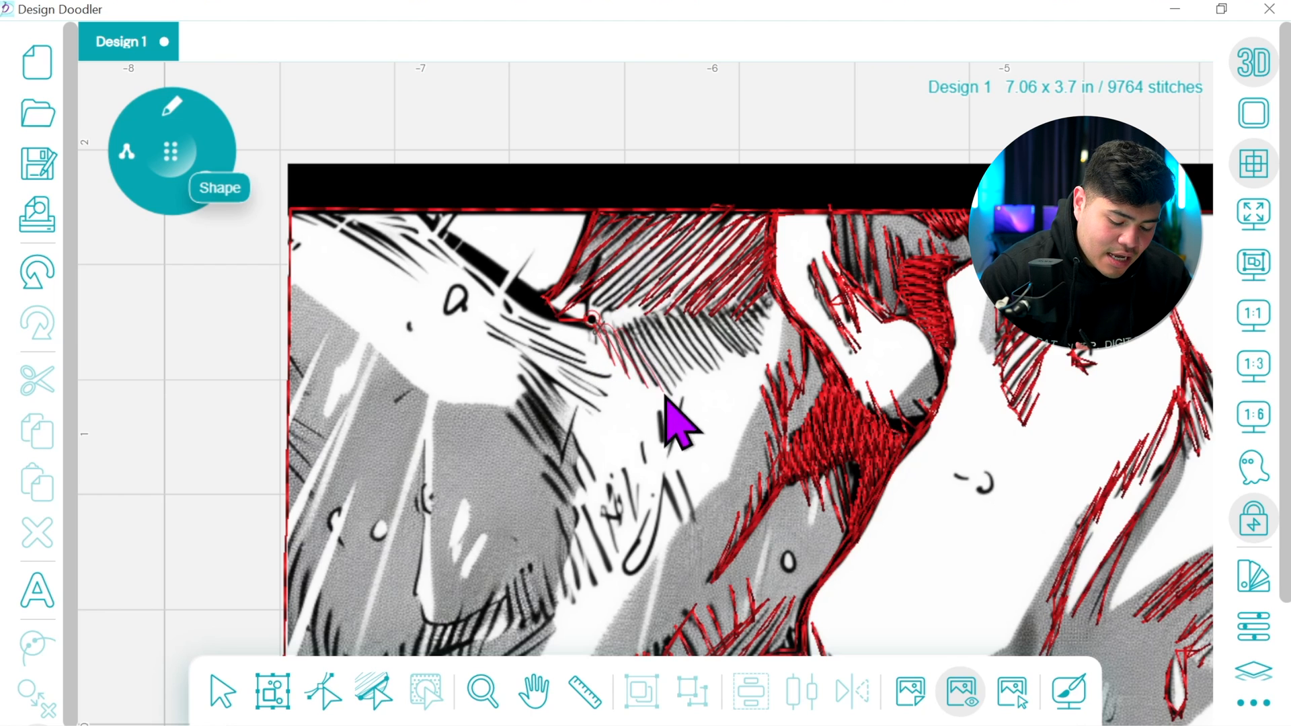
mouse_move(642, 327)
mouse_down()
mouse_move(690, 376)
mouse_move(655, 323)
mouse_move(669, 319)
mouse_move(699, 365)
mouse_move(667, 313)
mouse_up()
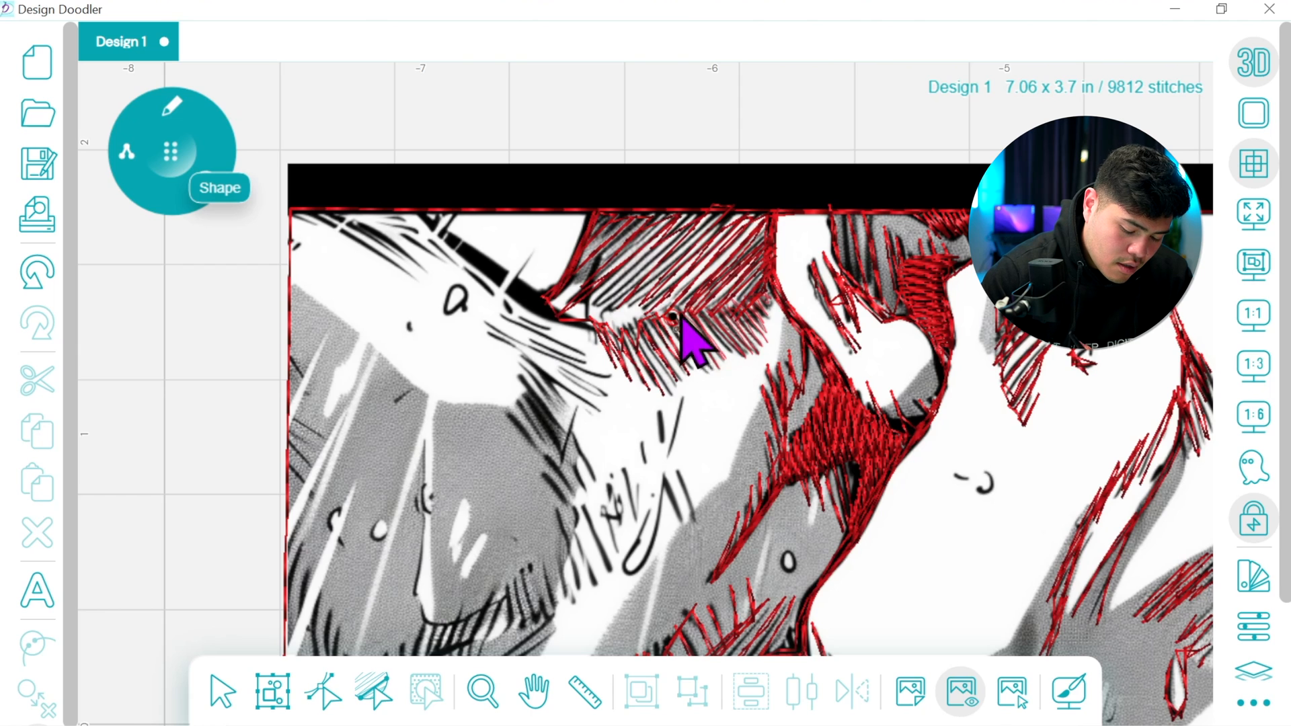
mouse_move(681, 341)
mouse_down()
mouse_move(659, 315)
mouse_move(621, 330)
mouse_move(571, 324)
mouse_up()
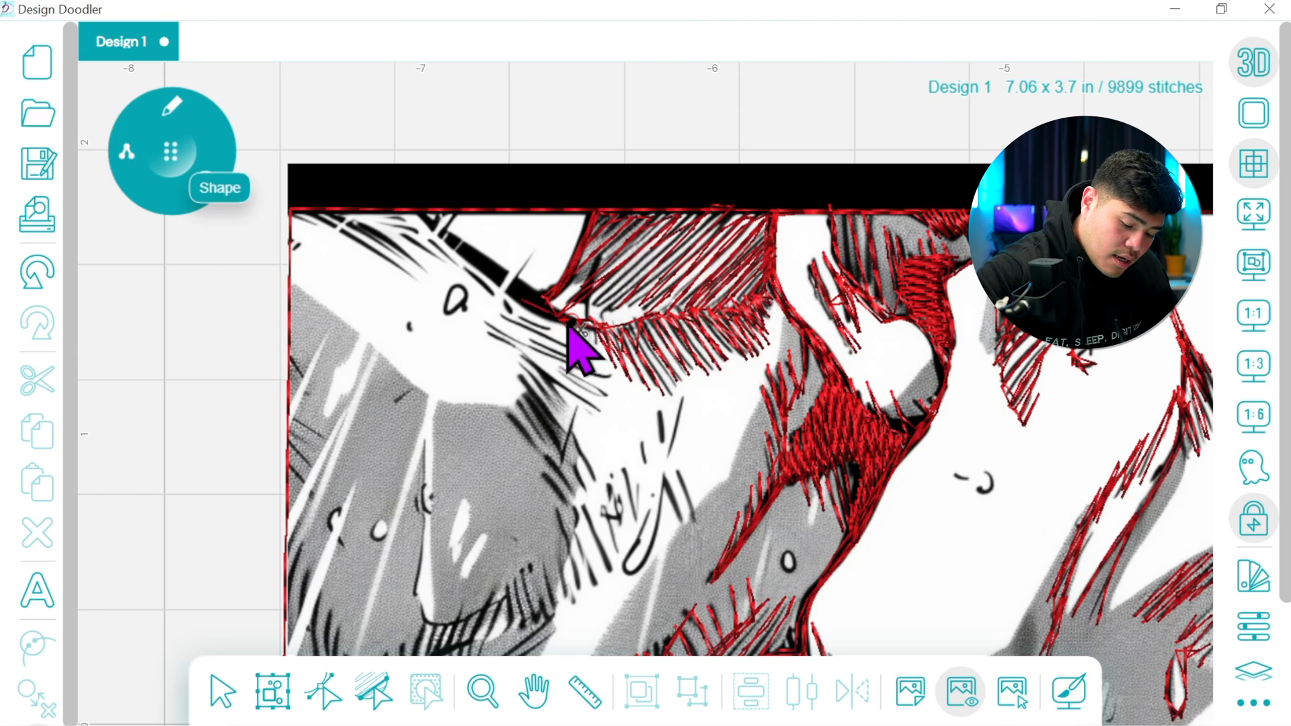
Trace the shading strokes from the thick black band down the grey shape's right side, including the loose strokes beside it
mouse_move(565, 323)
mouse_down()
mouse_move(524, 300)
mouse_move(561, 288)
mouse_move(607, 310)
mouse_move(538, 296)
mouse_move(555, 294)
mouse_move(510, 308)
mouse_move(555, 346)
mouse_move(502, 320)
mouse_move(589, 365)
mouse_move(497, 327)
mouse_move(611, 378)
mouse_move(489, 328)
mouse_move(604, 381)
mouse_move(497, 339)
mouse_move(529, 363)
mouse_move(520, 424)
mouse_move(571, 488)
mouse_move(558, 462)
mouse_up()
drag(577, 405, 555, 456)
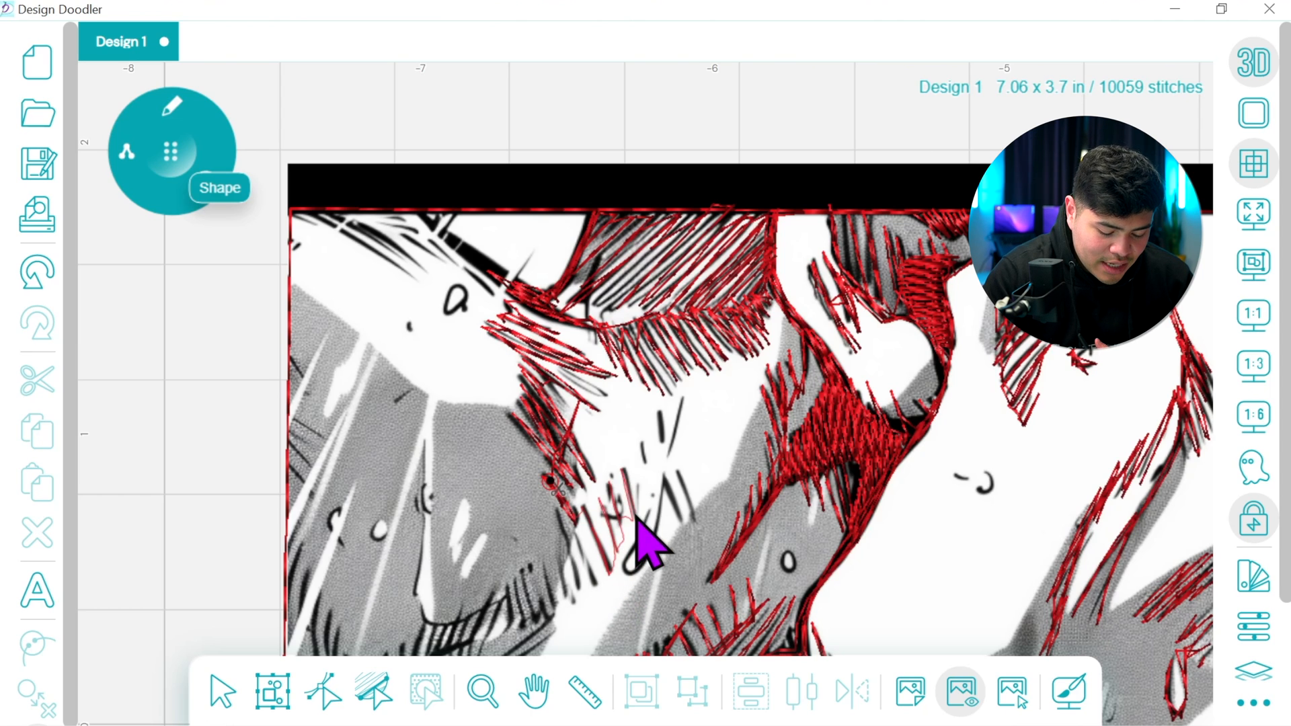
mouse_move(650, 474)
mouse_down()
mouse_move(656, 420)
mouse_move(646, 488)
mouse_up()
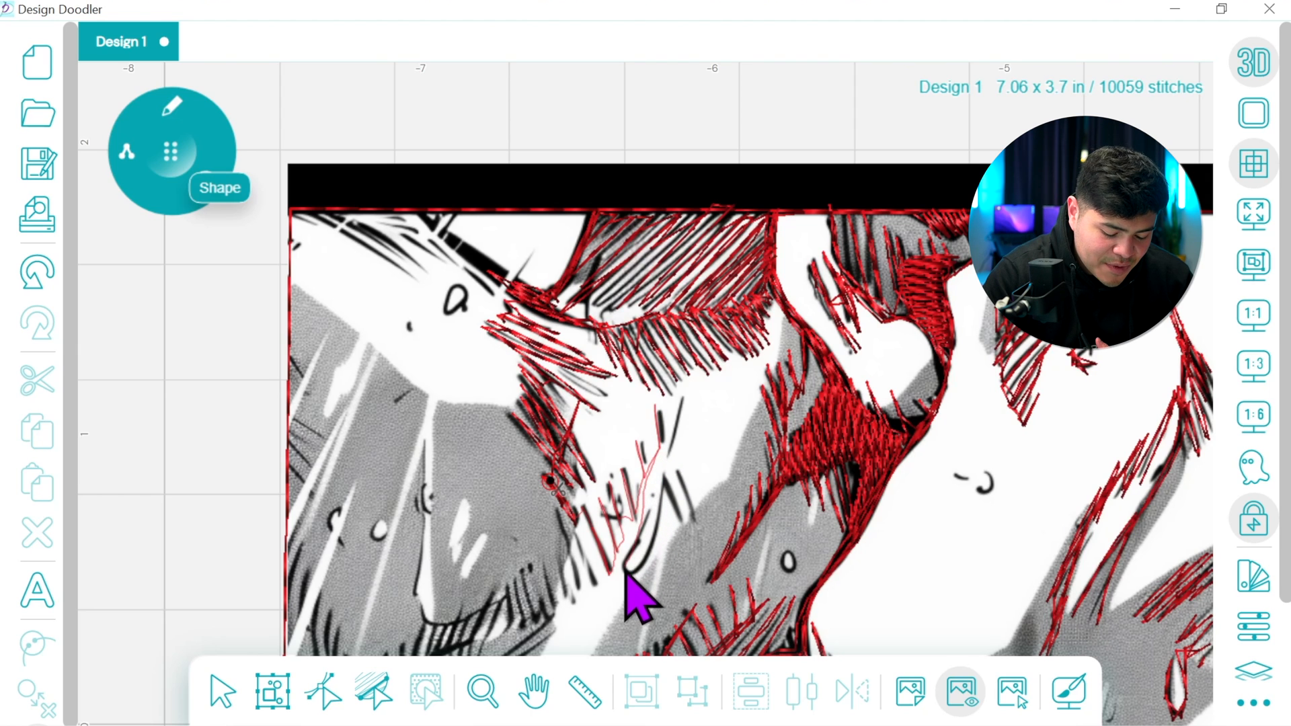
mouse_move(678, 516)
mouse_down()
mouse_move(668, 449)
mouse_move(643, 572)
mouse_move(622, 577)
mouse_move(638, 508)
mouse_move(609, 573)
mouse_move(583, 513)
mouse_move(571, 525)
mouse_move(589, 574)
mouse_move(553, 500)
mouse_move(584, 589)
mouse_move(571, 557)
mouse_move(561, 553)
mouse_move(564, 583)
mouse_move(557, 557)
mouse_move(562, 599)
mouse_move(542, 565)
mouse_move(548, 624)
mouse_move(520, 569)
mouse_move(545, 622)
mouse_move(528, 612)
mouse_move(528, 628)
mouse_move(512, 580)
mouse_move(524, 633)
mouse_move(506, 599)
mouse_up()
Trace the short strokes at the grey shape's lower right and the diagonal hatching running down below them
click(513, 683)
drag(617, 612, 859, 418)
mouse_move(712, 472)
mouse_down()
mouse_move(694, 540)
mouse_move(703, 454)
mouse_move(686, 541)
mouse_move(684, 480)
mouse_move(673, 569)
mouse_move(675, 471)
mouse_move(658, 587)
mouse_move(700, 540)
mouse_move(655, 589)
mouse_move(656, 532)
mouse_move(645, 607)
mouse_up()
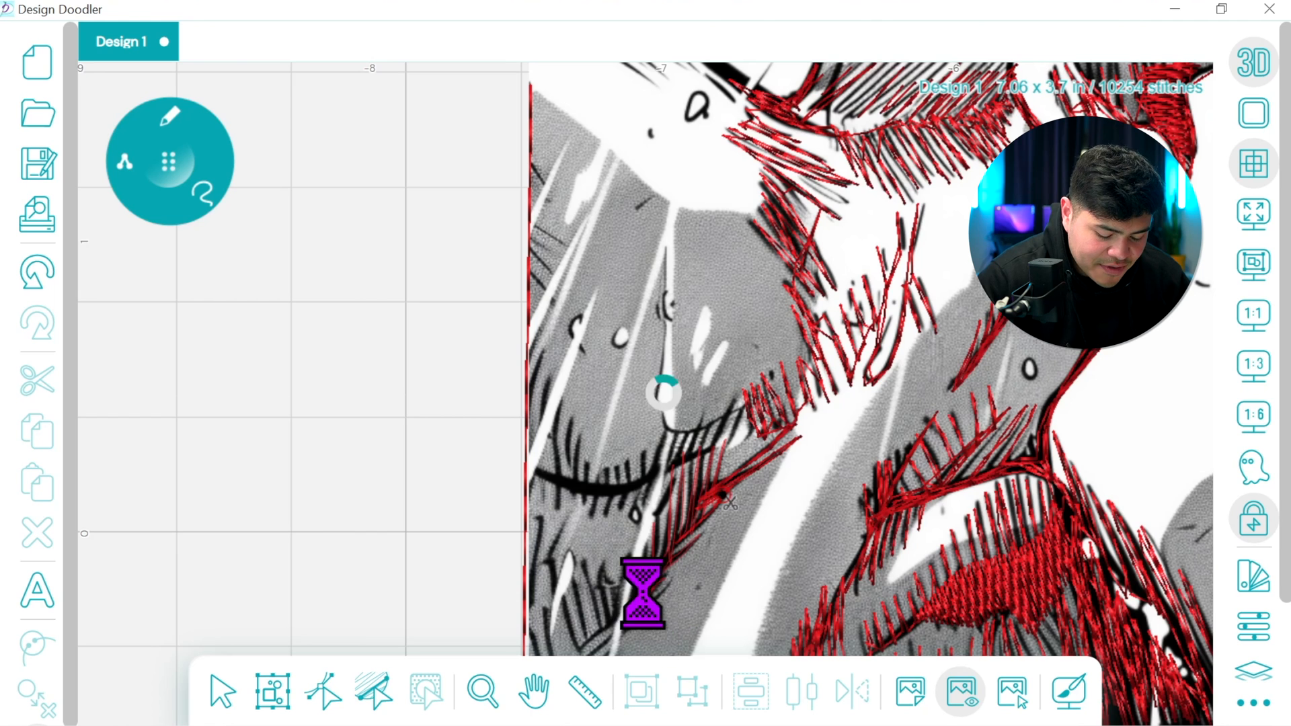
Continue the diagonal hatching down to the image's left border and trace the shading strokes around the small white streak
click(538, 693)
drag(735, 514, 793, 375)
mouse_move(749, 455)
mouse_down()
mouse_move(700, 488)
mouse_move(731, 465)
mouse_move(750, 423)
mouse_move(731, 465)
mouse_move(741, 409)
mouse_move(689, 490)
mouse_move(704, 435)
mouse_move(688, 481)
mouse_move(687, 412)
mouse_move(684, 504)
mouse_move(671, 430)
mouse_move(680, 513)
mouse_move(646, 418)
mouse_move(650, 431)
mouse_move(667, 371)
mouse_move(652, 407)
mouse_move(688, 509)
mouse_up()
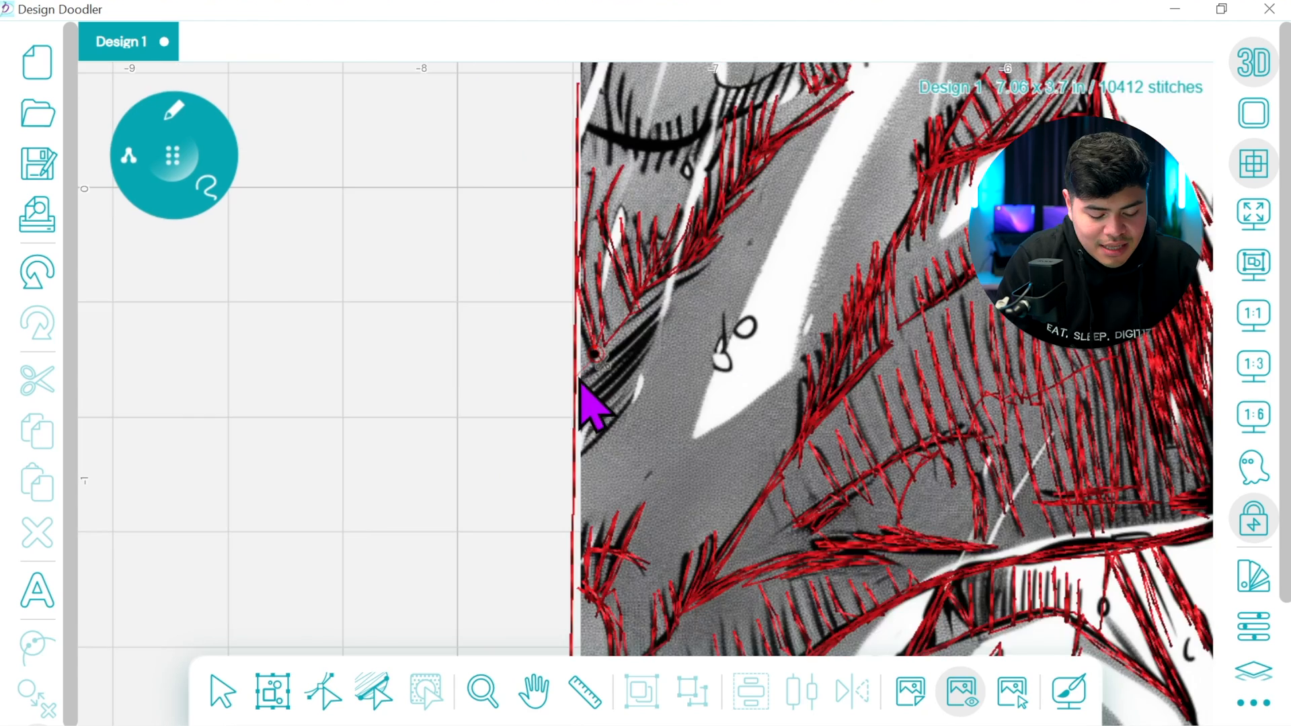
drag(581, 379, 655, 320)
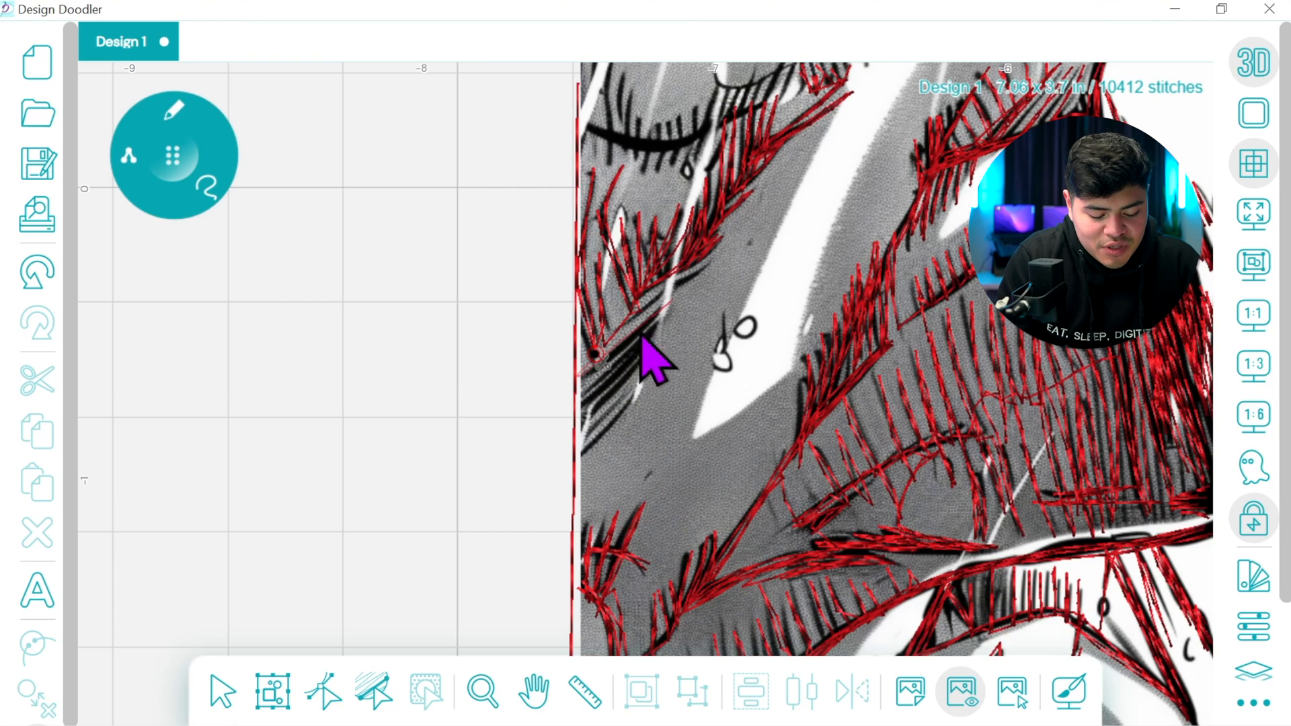
Trace the remaining left-border hatching, the curved crease with its short strokes, and the outline of the thin white sliver above
mouse_move(600, 386)
mouse_down()
mouse_move(581, 412)
mouse_move(633, 363)
mouse_move(585, 417)
mouse_move(620, 396)
mouse_move(583, 431)
mouse_move(583, 451)
mouse_move(652, 379)
mouse_move(582, 455)
mouse_move(613, 432)
mouse_move(598, 344)
mouse_move(583, 344)
mouse_move(580, 132)
mouse_move(471, 319)
mouse_move(436, 310)
mouse_move(470, 327)
mouse_move(462, 254)
mouse_move(463, 324)
mouse_up()
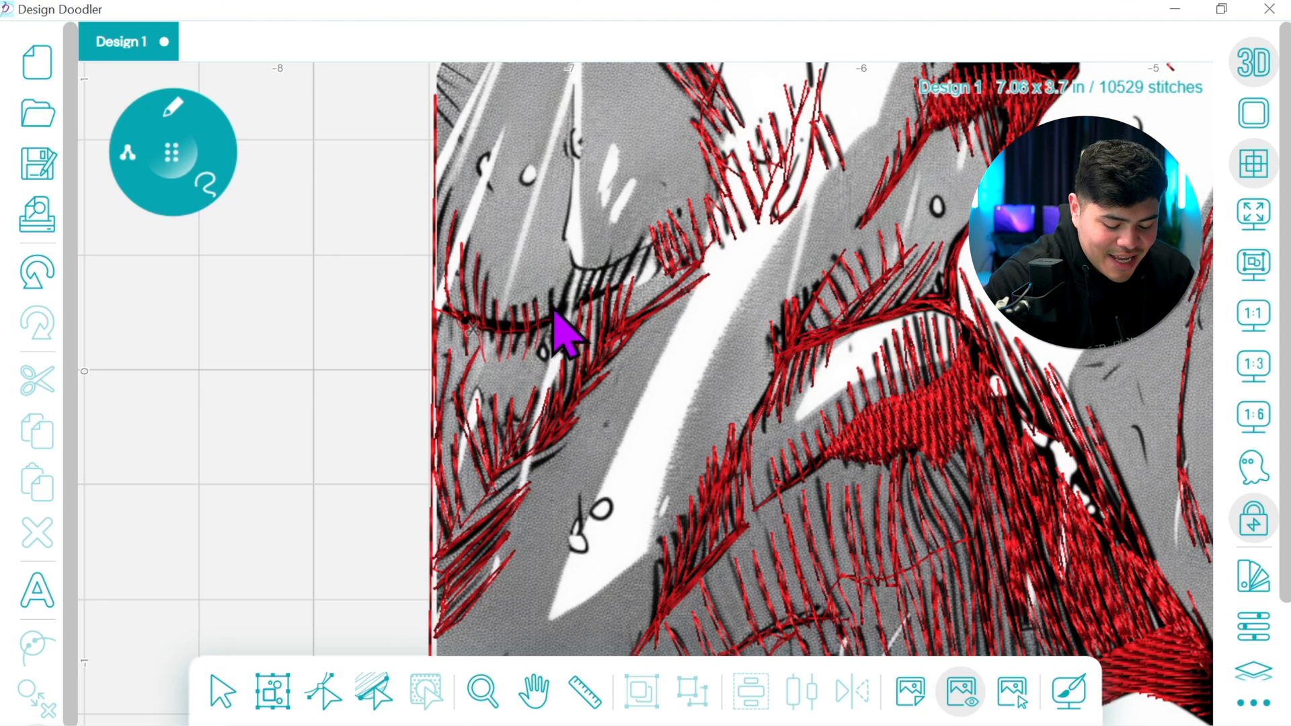
drag(572, 280, 572, 266)
mouse_move(571, 258)
mouse_down()
mouse_move(642, 237)
mouse_move(627, 286)
mouse_move(643, 277)
mouse_move(653, 236)
mouse_move(640, 279)
mouse_move(563, 248)
mouse_move(576, 75)
mouse_move(560, 257)
mouse_move(575, 71)
mouse_up()
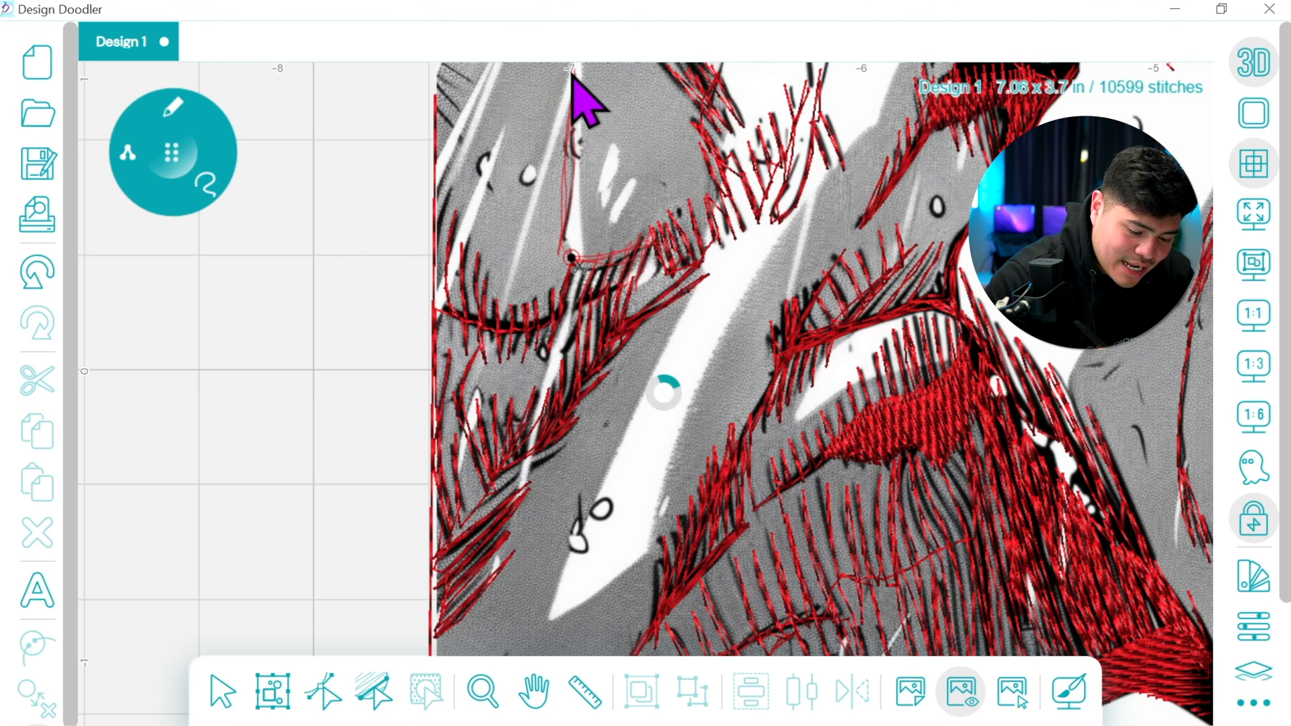
Finish the white sliver's outline to its upper tip and trace the first thin shading lines at the image's left border
click(533, 690)
drag(676, 454, 657, 585)
click(176, 147)
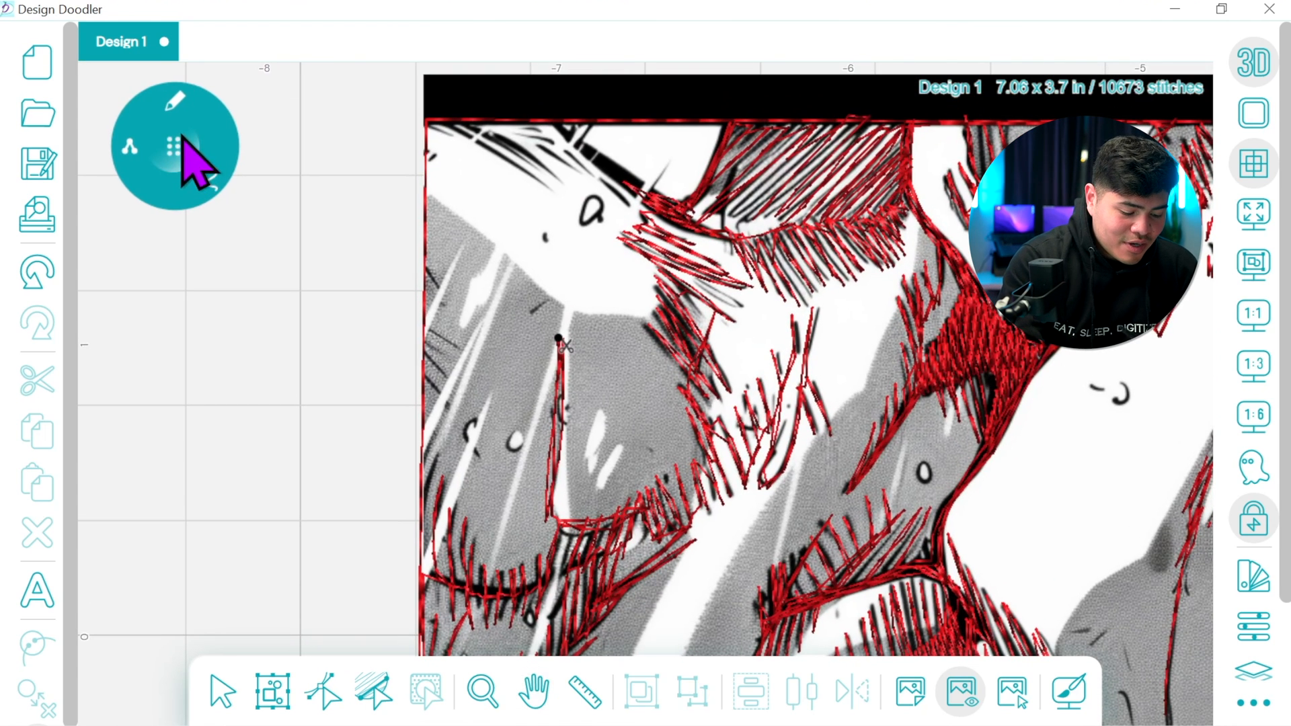
mouse_move(560, 339)
mouse_down()
mouse_move(563, 534)
mouse_move(539, 591)
mouse_move(469, 594)
mouse_move(426, 574)
mouse_move(420, 564)
mouse_move(438, 575)
mouse_move(424, 558)
mouse_move(424, 378)
mouse_up()
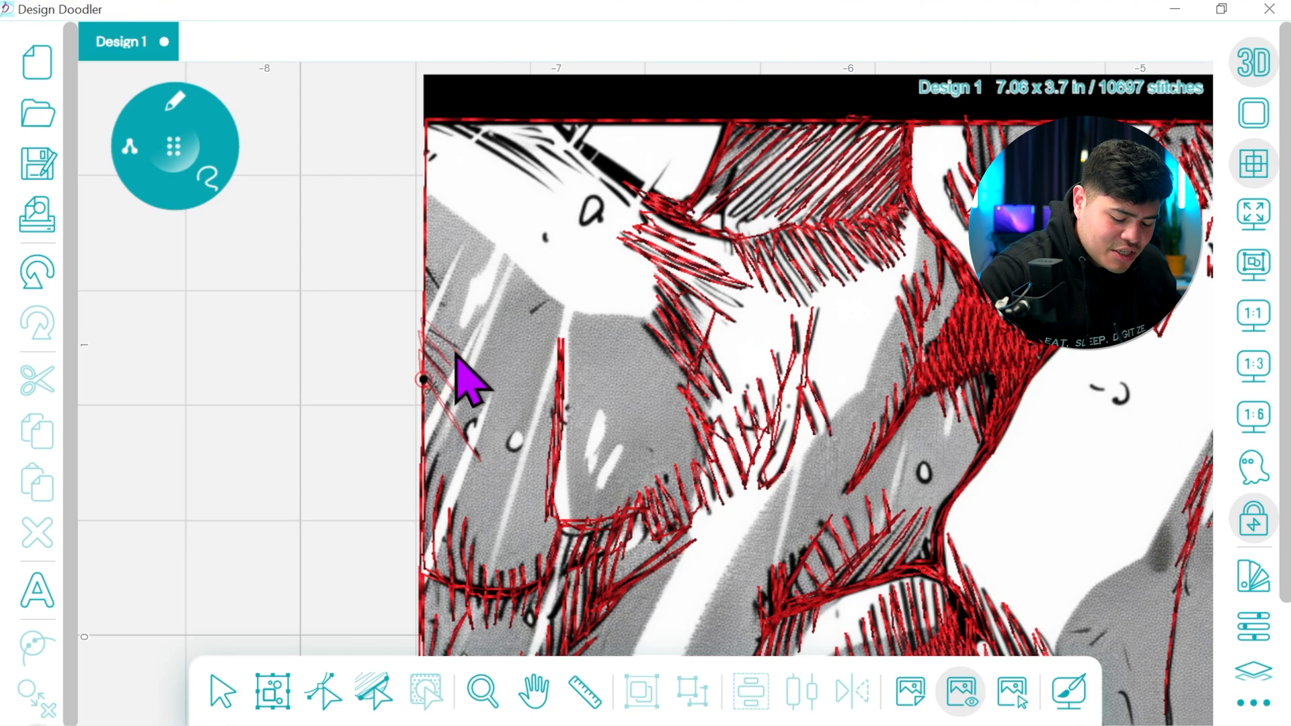
Trace the hatching up to the image's top-left corner, the small drop outline and the thick black band beside it
drag(426, 279, 431, 125)
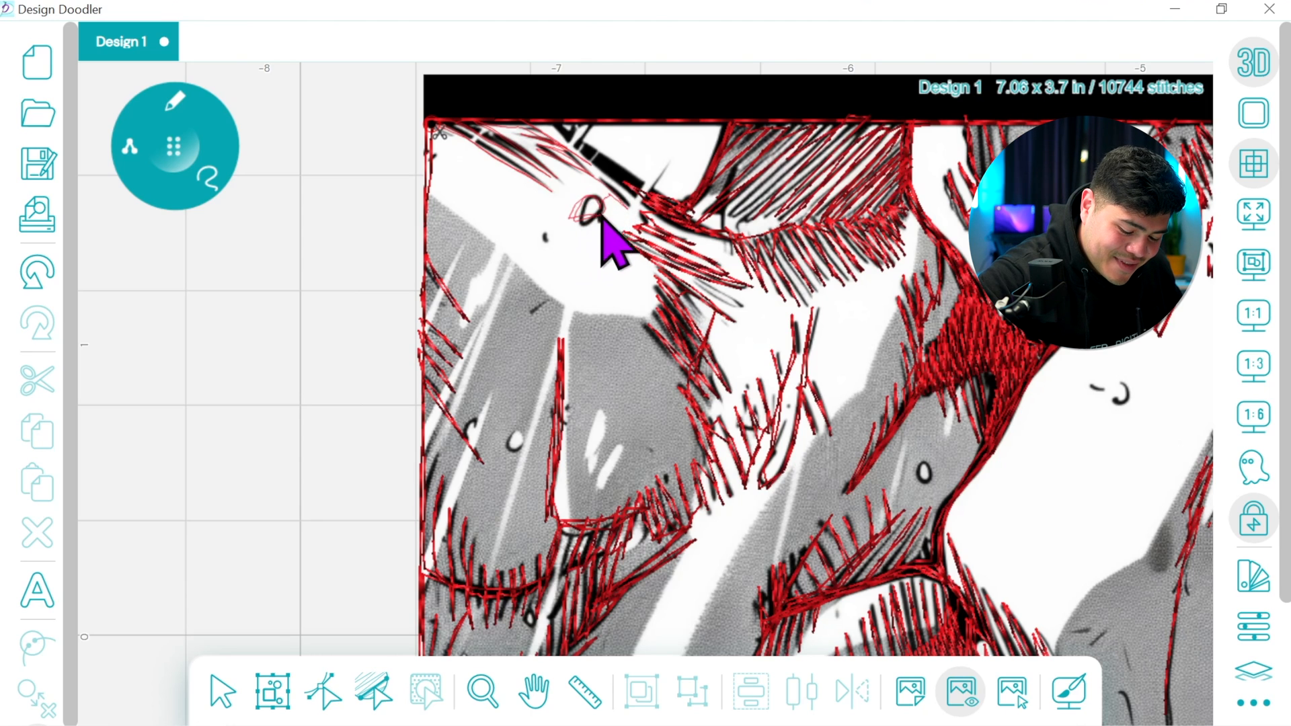
click(615, 202)
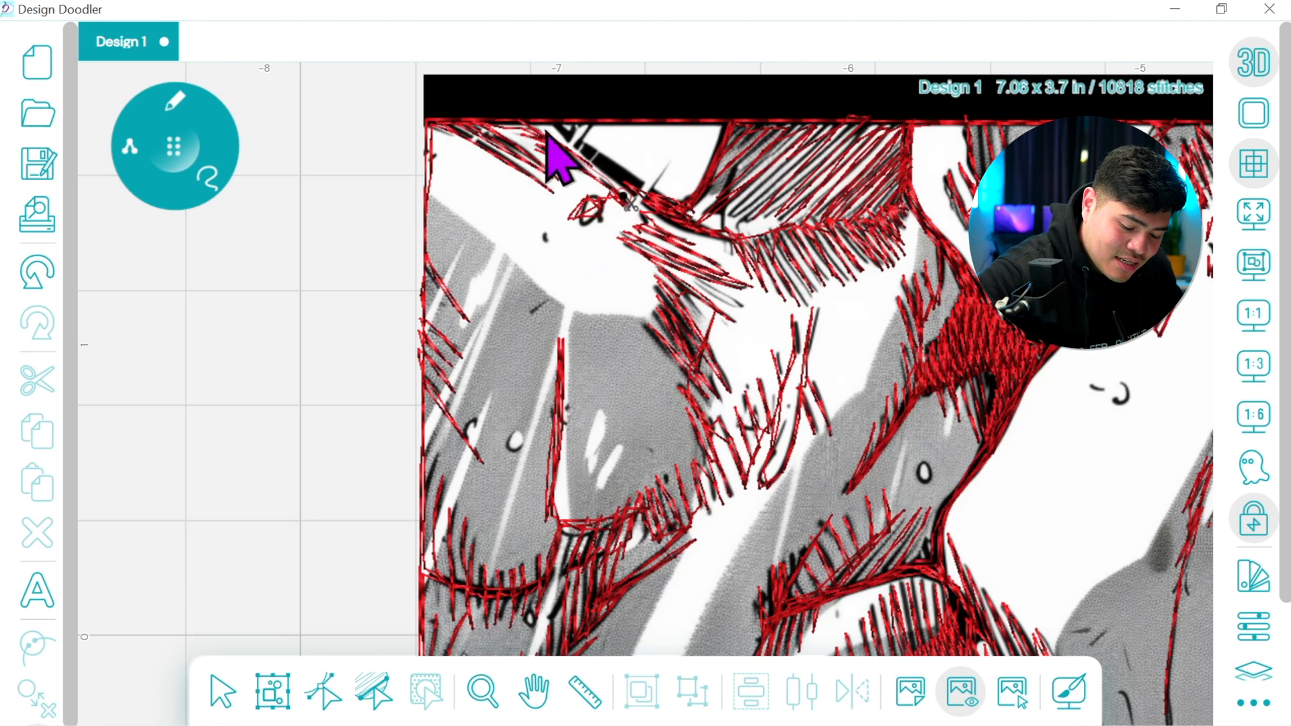
click(595, 129)
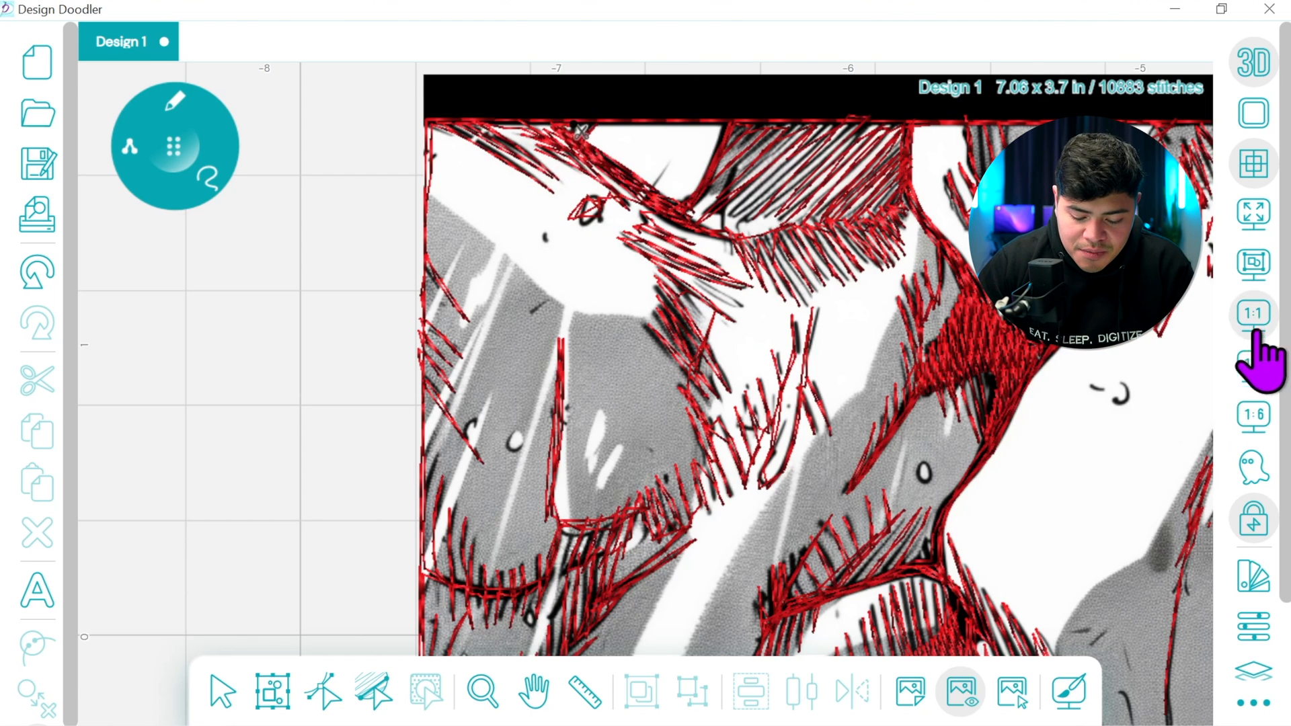
Review the stitches at 1:1 and 1:3 zoom with the background image hidden, and show the image again
click(1254, 362)
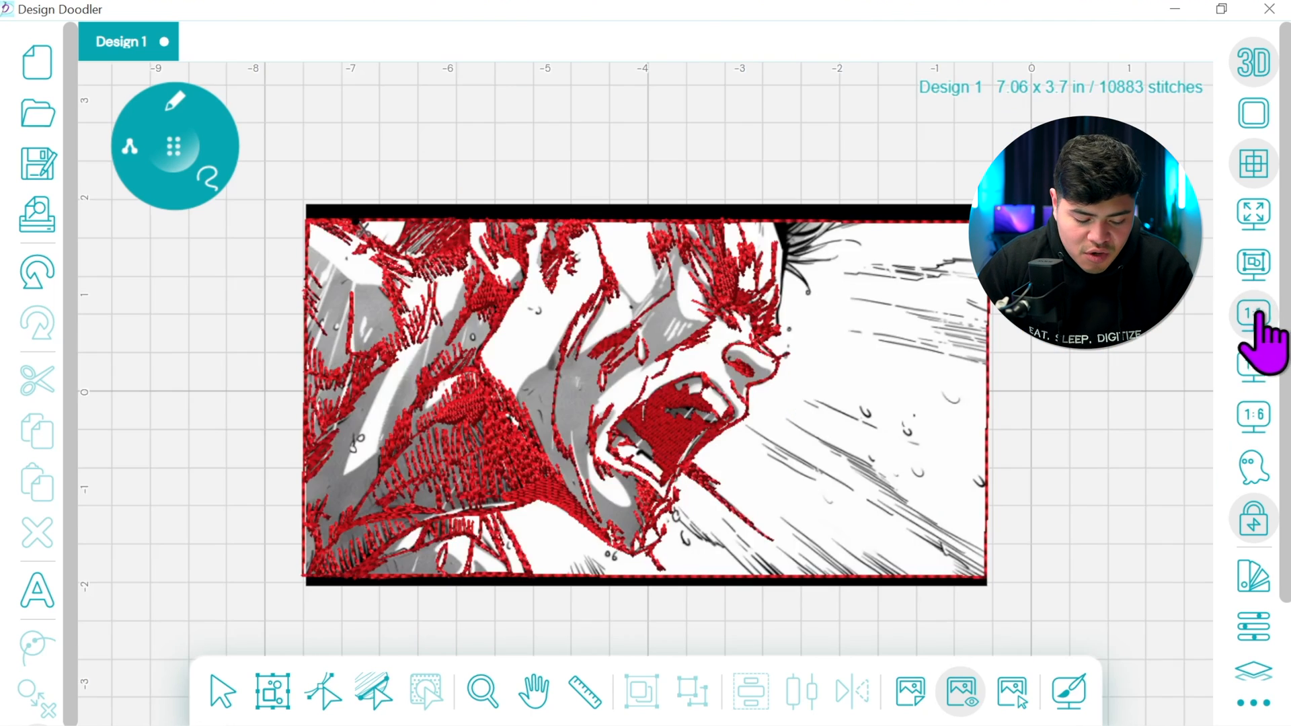
click(962, 687)
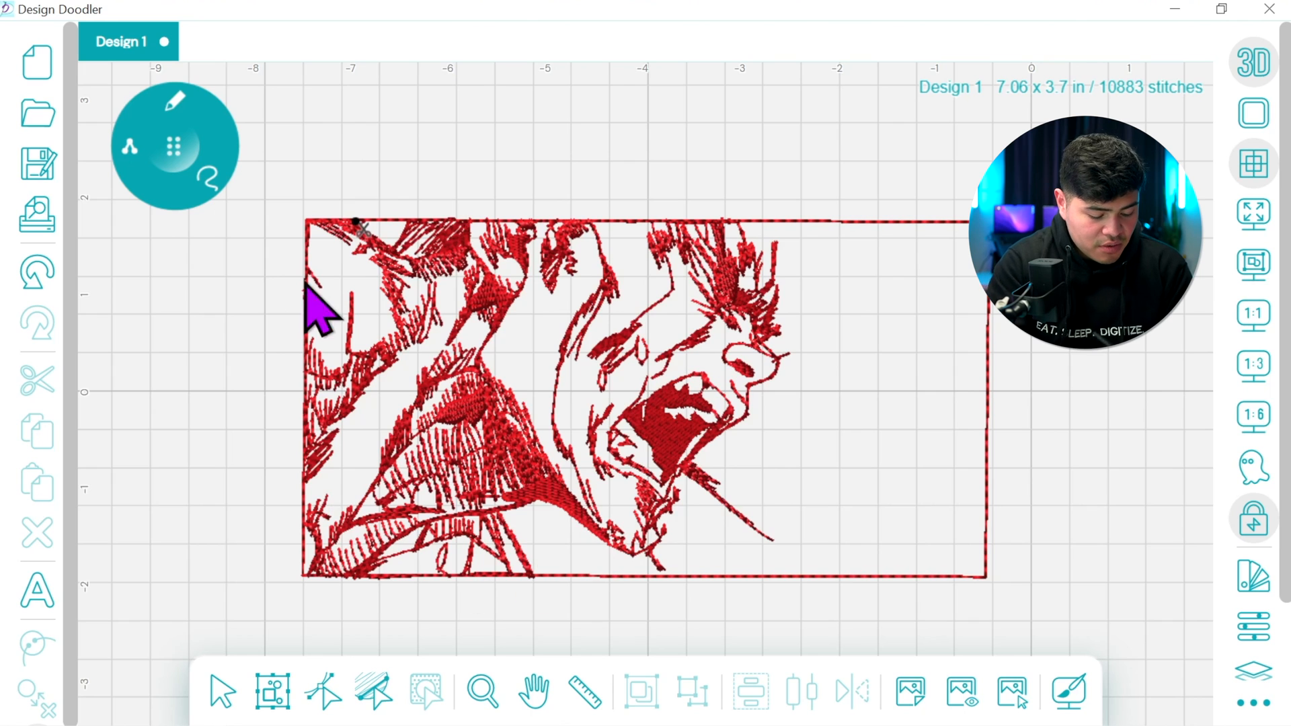
click(1252, 353)
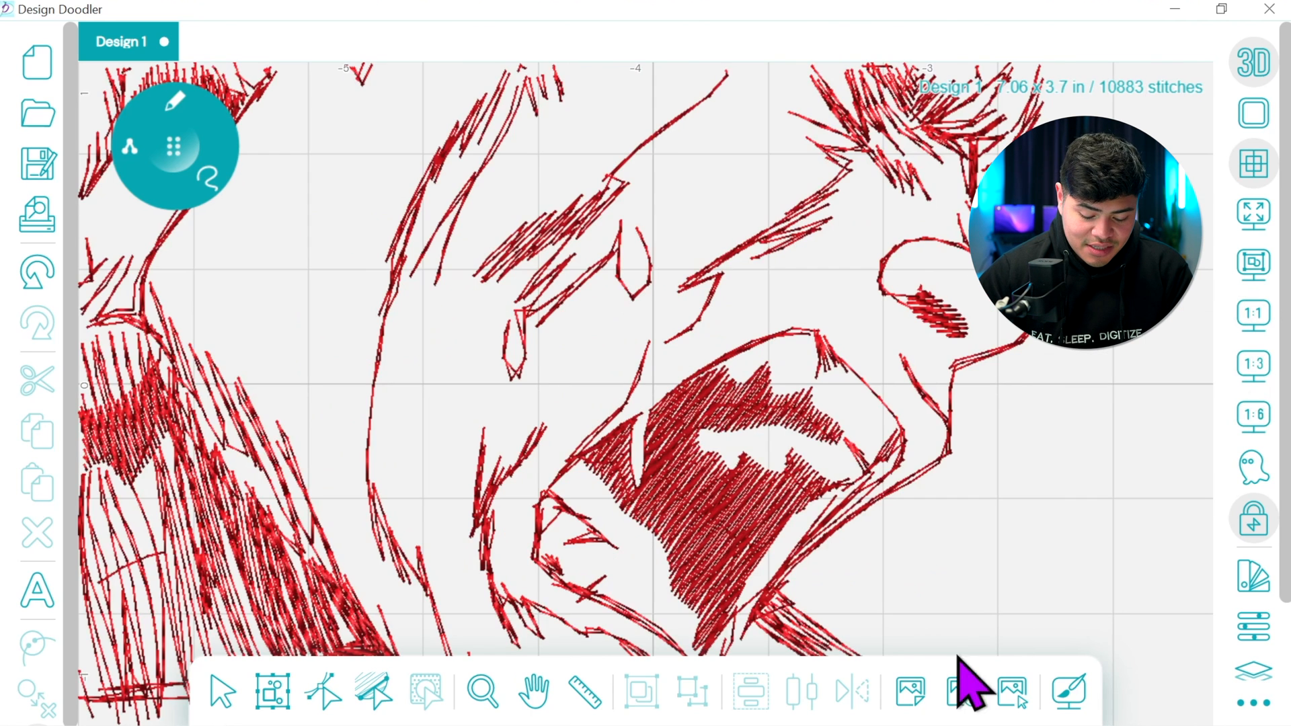
click(962, 689)
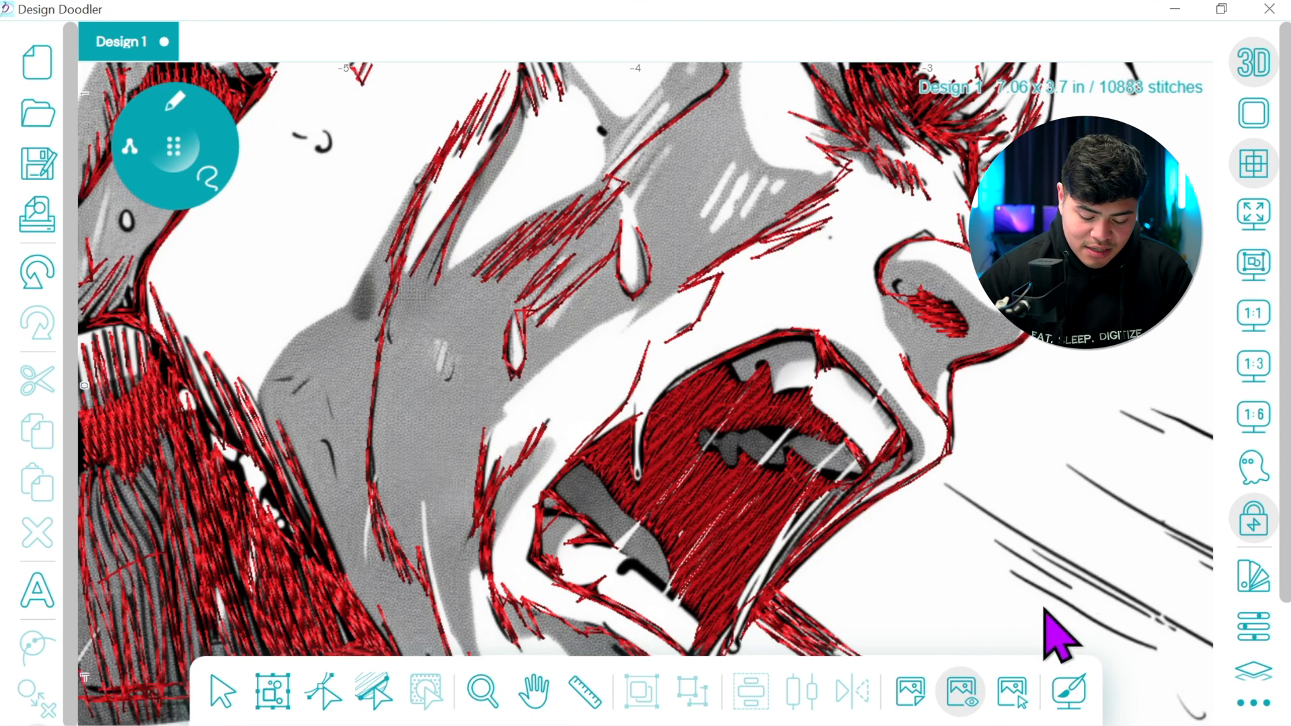
Trace a connecting line along the image's top border to the thick black forehead line, undoing and redrawing its middle stretch
click(1248, 67)
click(536, 687)
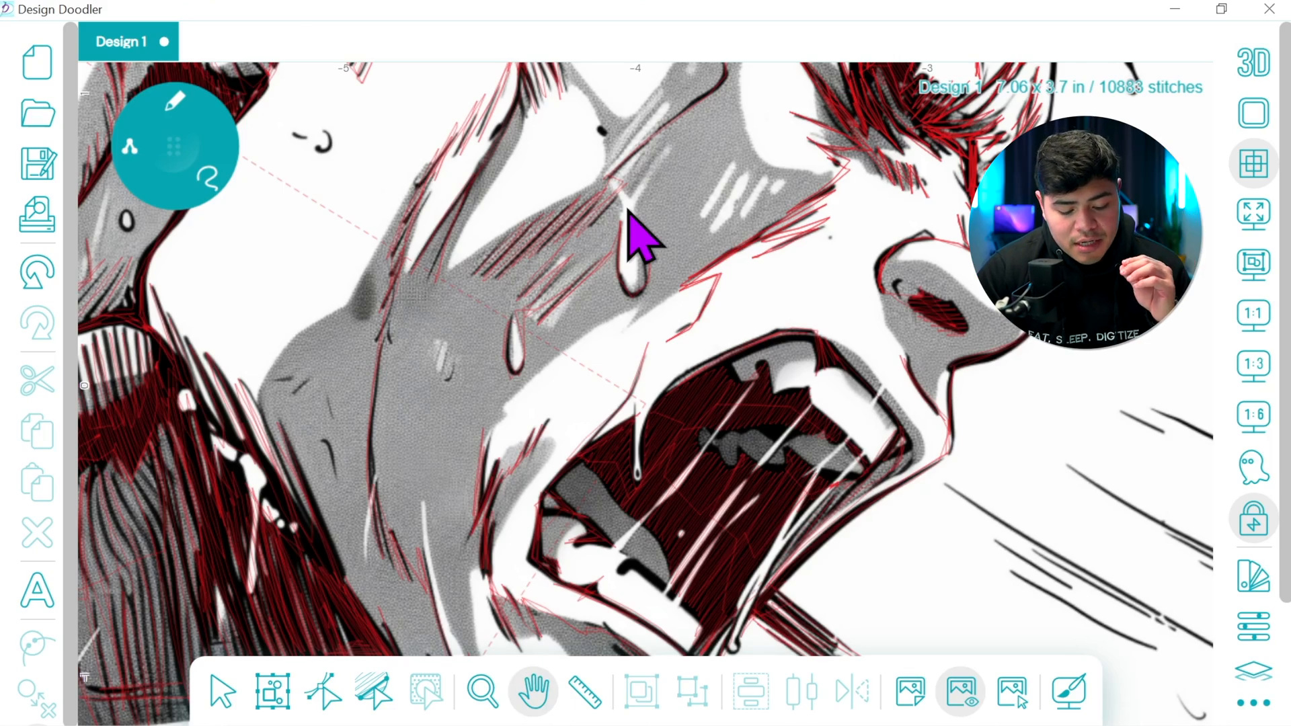
drag(782, 219, 1083, 598)
click(1254, 64)
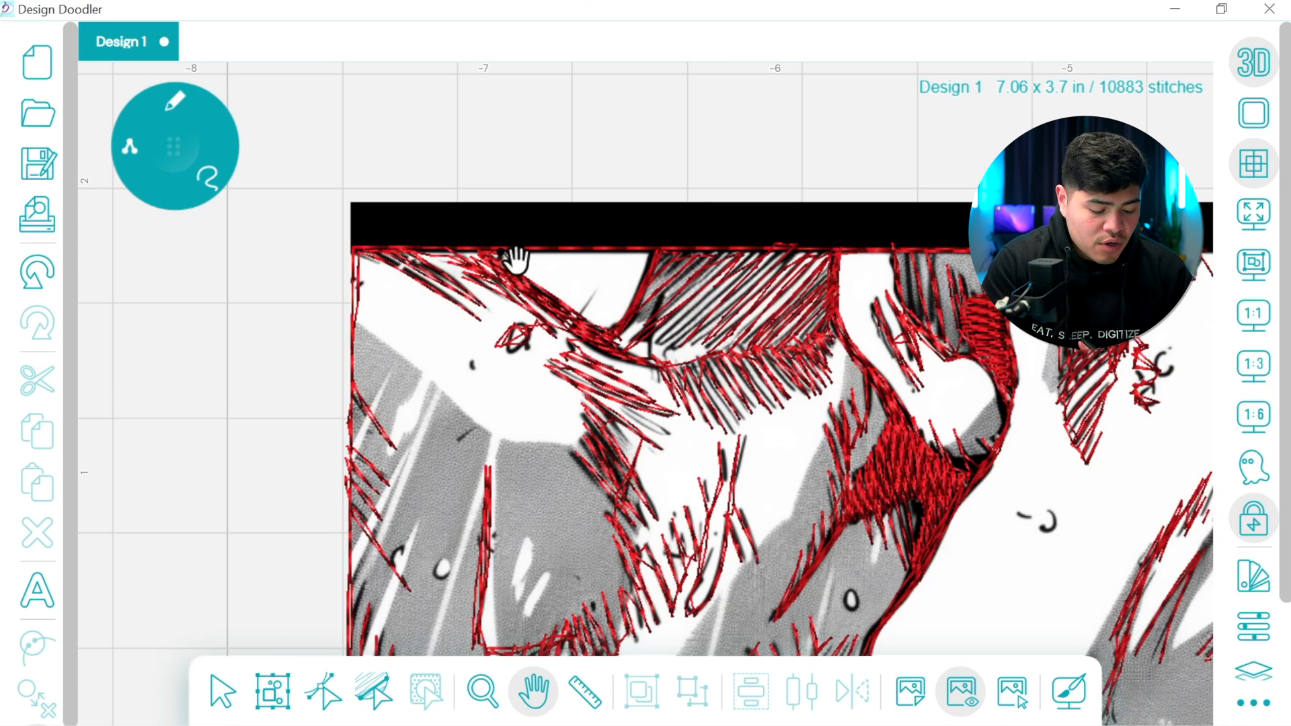
drag(166, 153, 172, 150)
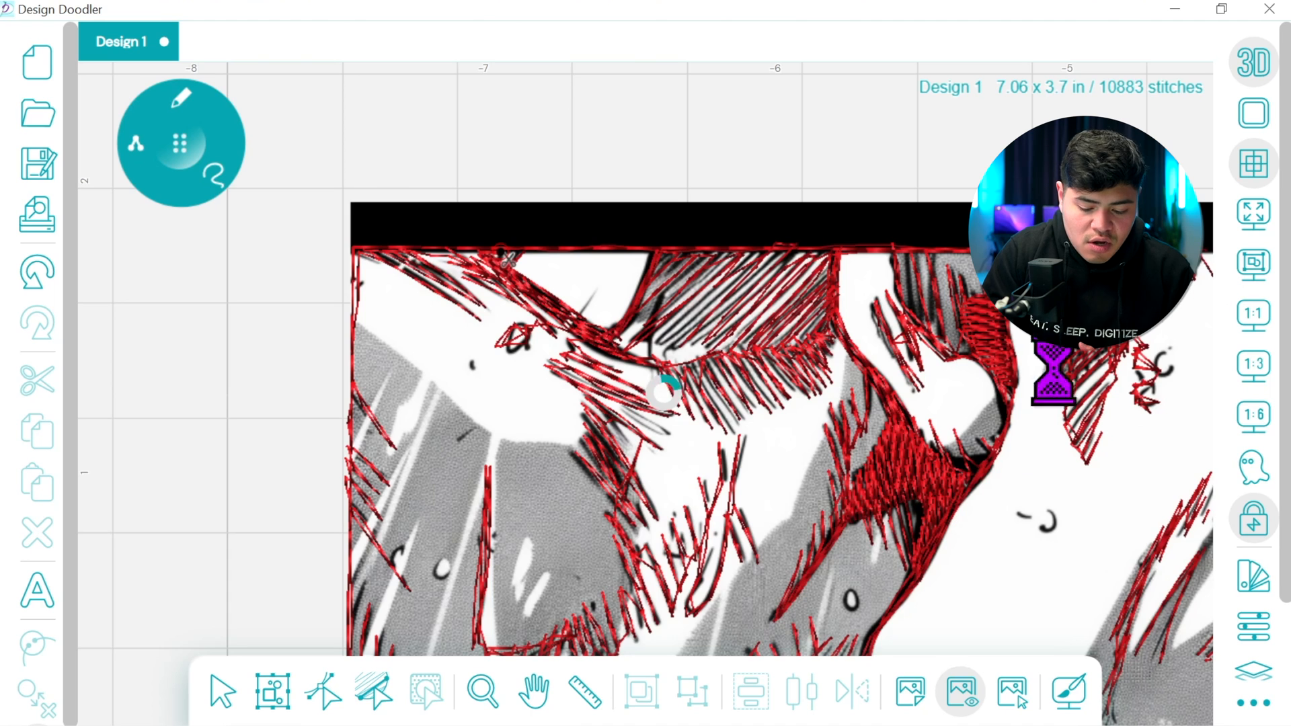
click(533, 690)
drag(825, 480, 255, 464)
click(184, 143)
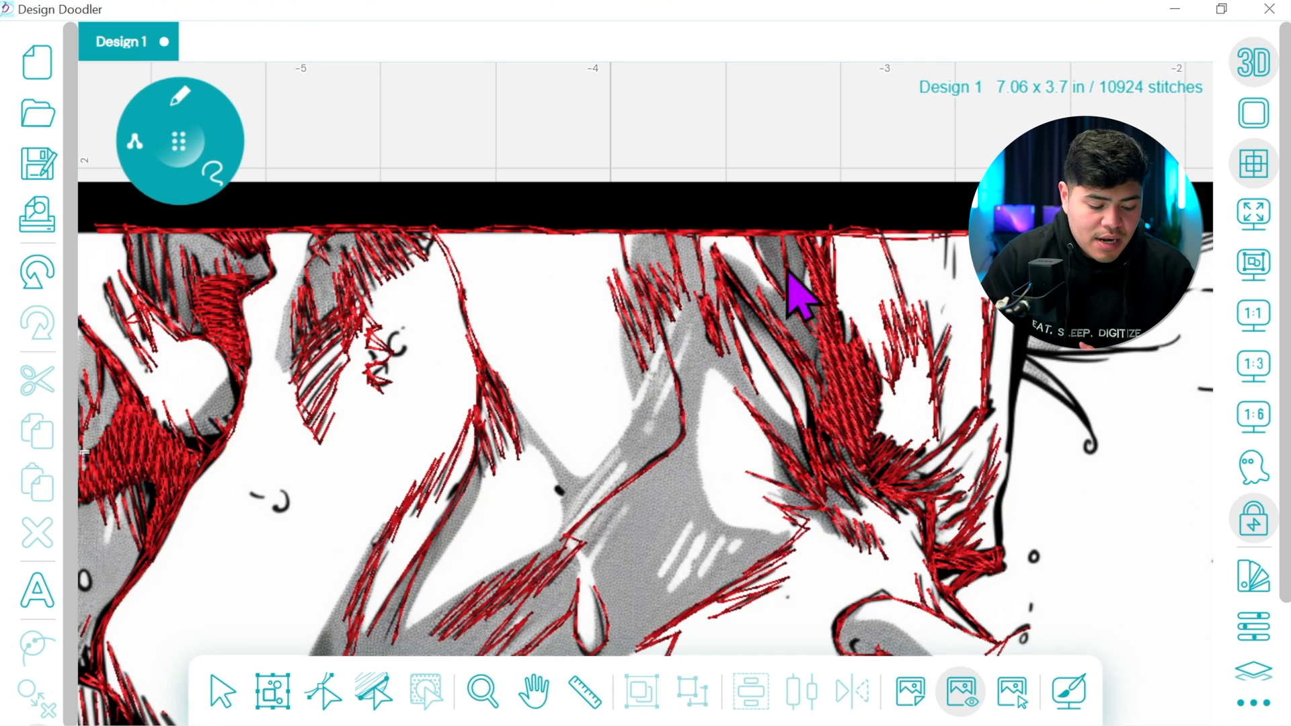
click(41, 272)
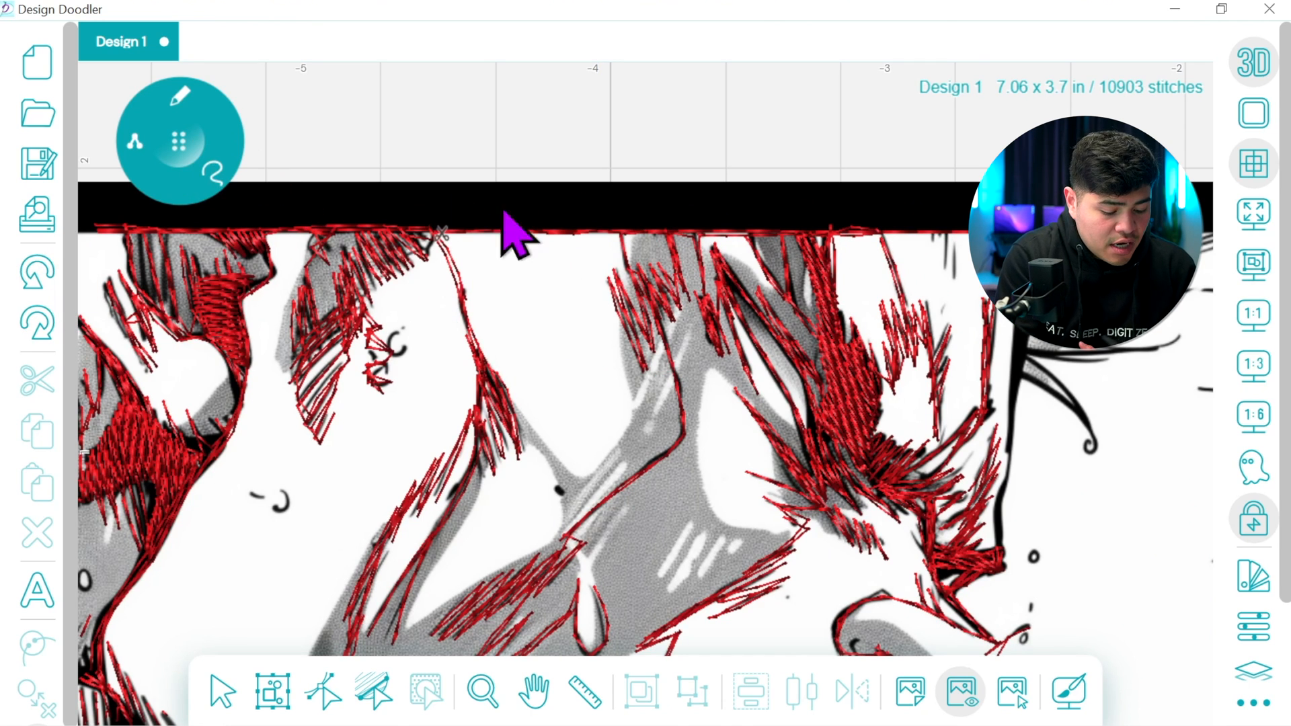
drag(434, 228, 955, 236)
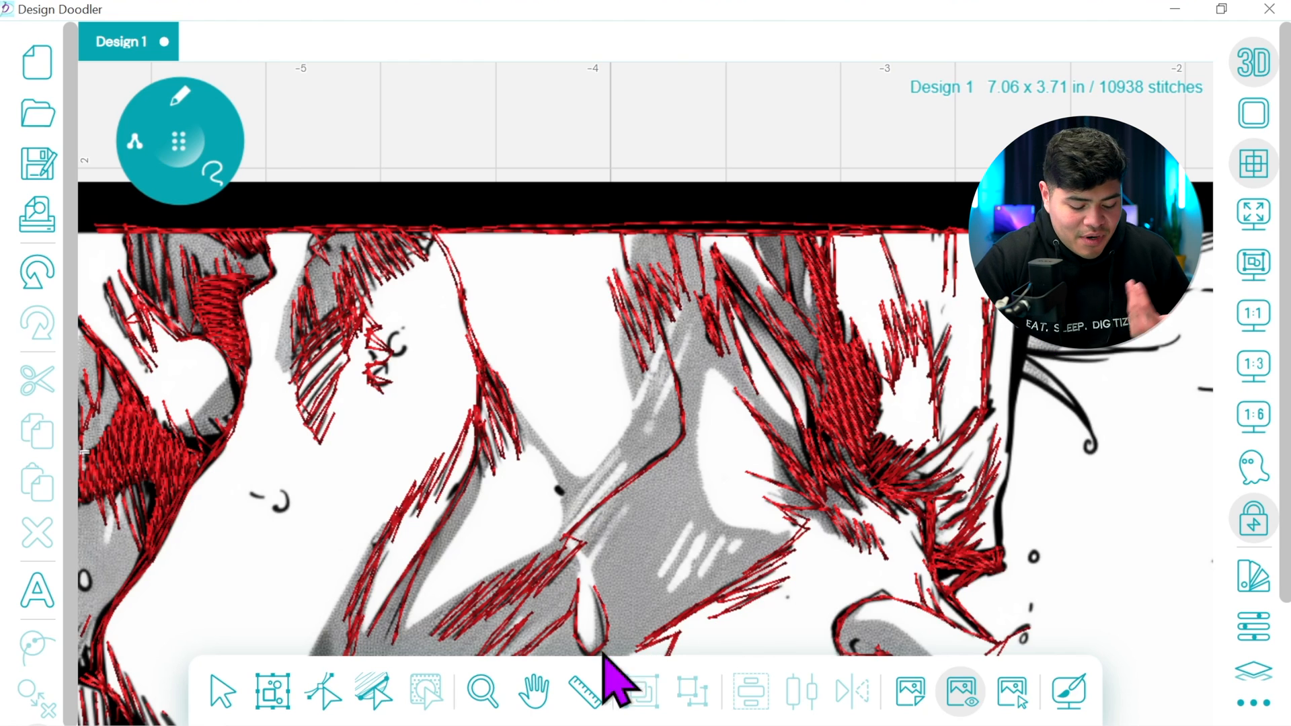
Trace the forehead contour down from the top border and the curved hair strands fanning out from its upper part
click(533, 691)
drag(962, 471, 613, 449)
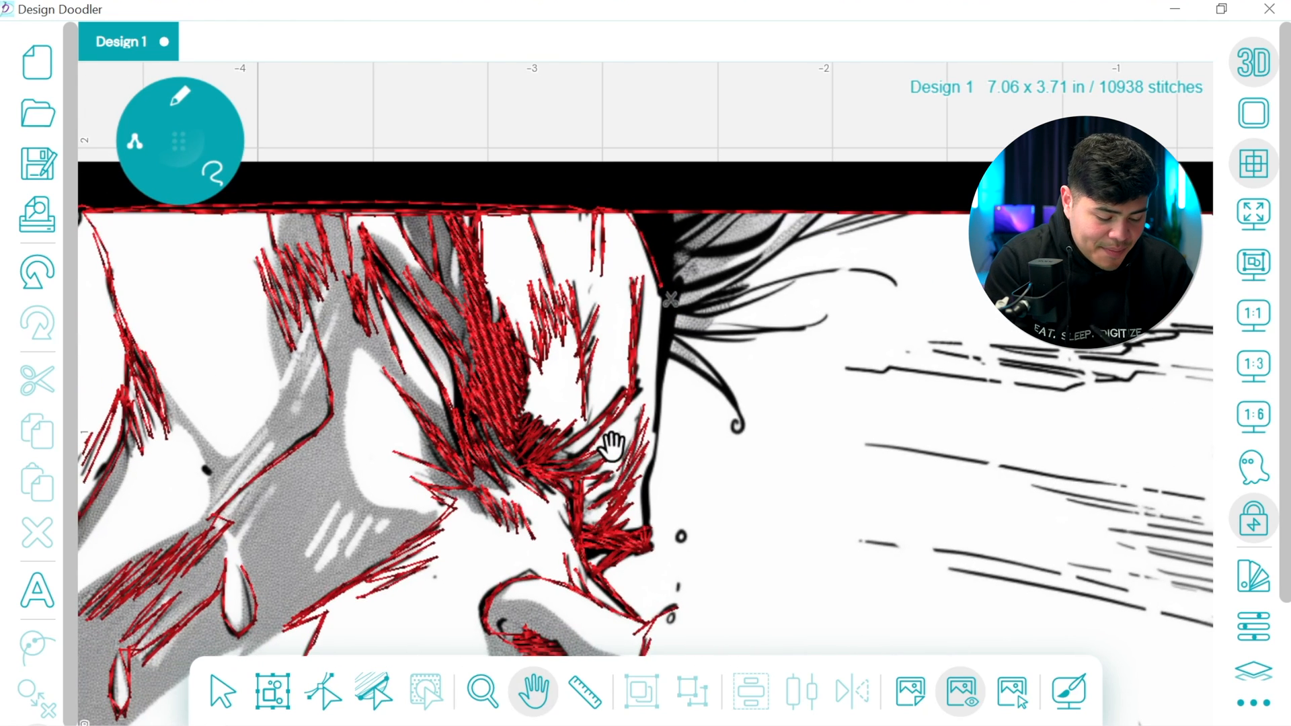
click(180, 139)
mouse_move(665, 296)
mouse_down()
mouse_move(647, 535)
mouse_move(645, 482)
mouse_move(655, 548)
mouse_move(655, 474)
mouse_up()
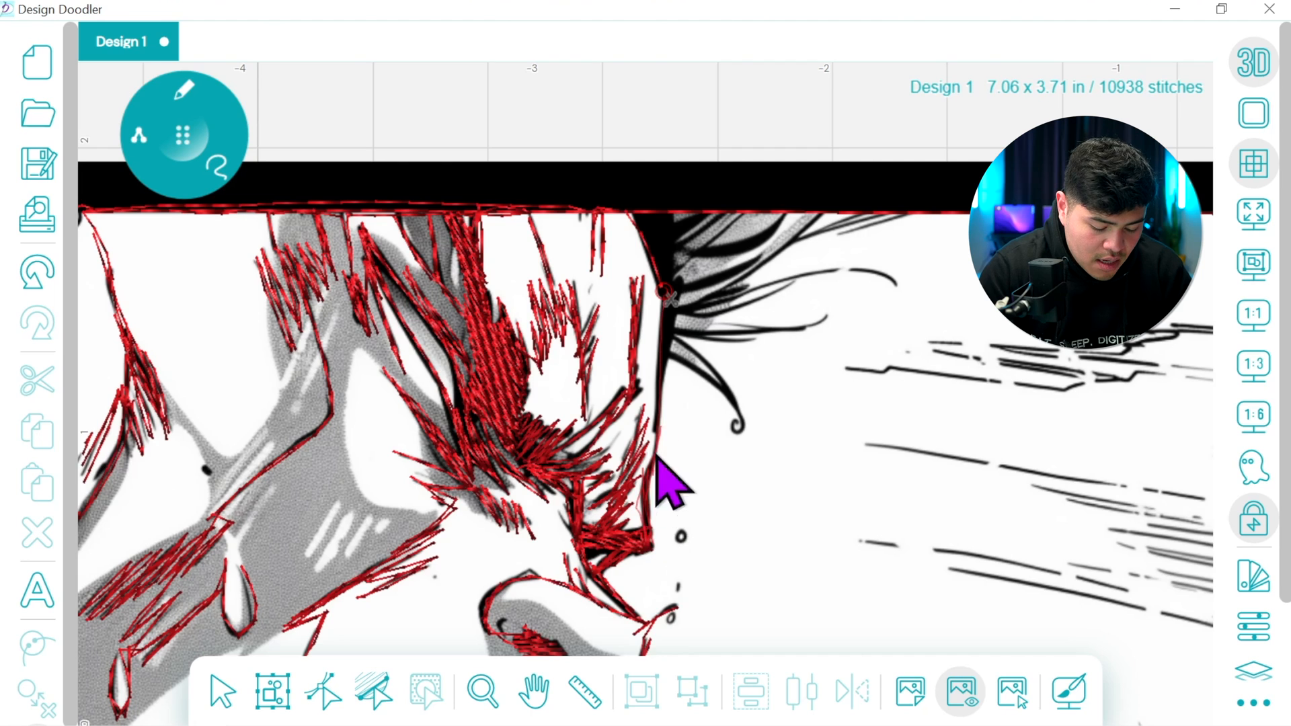
mouse_move(670, 363)
mouse_down()
mouse_move(716, 395)
mouse_move(749, 444)
mouse_move(696, 377)
mouse_move(746, 432)
mouse_move(726, 387)
mouse_move(667, 334)
mouse_move(736, 413)
mouse_up()
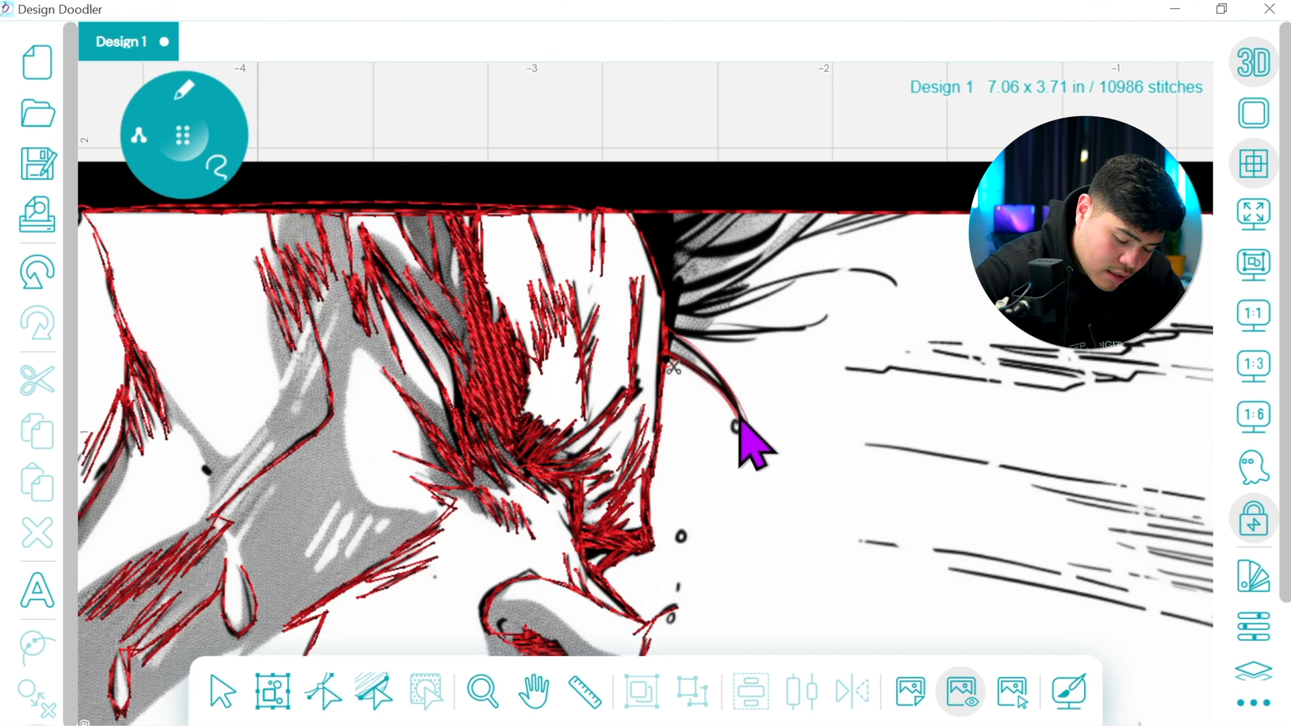
mouse_move(675, 336)
mouse_down()
mouse_move(701, 314)
mouse_move(663, 324)
mouse_move(674, 338)
mouse_move(667, 328)
mouse_move(730, 338)
mouse_move(819, 321)
mouse_move(666, 341)
mouse_move(741, 345)
mouse_move(682, 349)
mouse_move(666, 324)
mouse_move(783, 286)
mouse_move(714, 318)
mouse_move(666, 320)
mouse_move(795, 280)
mouse_move(852, 274)
mouse_move(887, 292)
mouse_move(824, 277)
mouse_move(664, 323)
mouse_move(750, 281)
mouse_move(819, 217)
mouse_move(674, 316)
mouse_move(797, 247)
mouse_move(873, 217)
mouse_move(780, 253)
mouse_move(903, 222)
mouse_move(770, 254)
mouse_move(672, 326)
mouse_up()
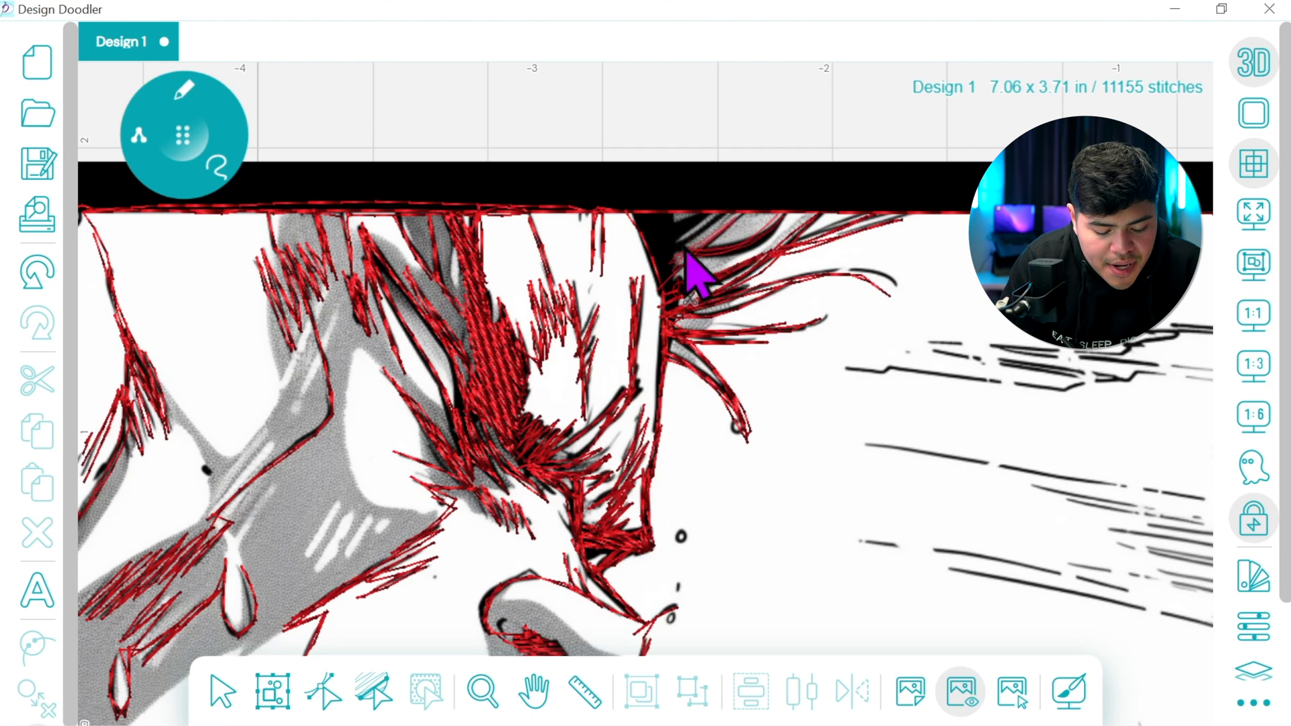
drag(661, 254, 659, 286)
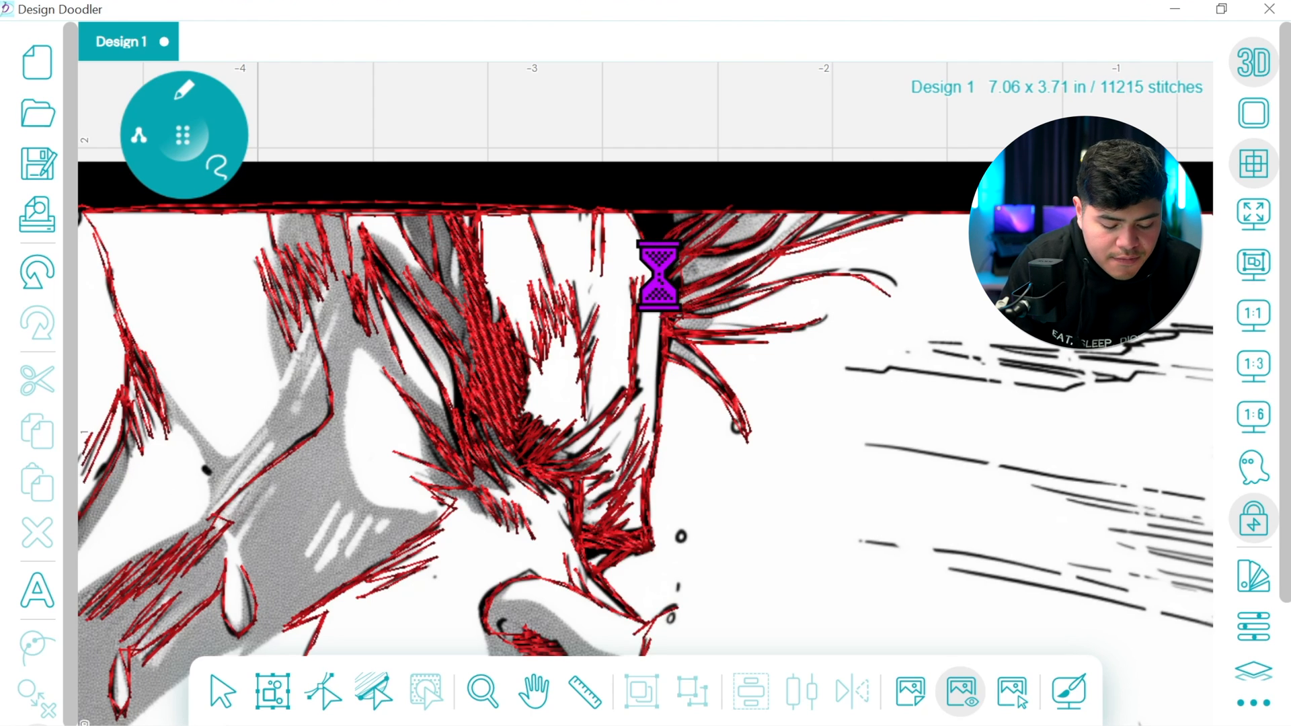
Fill the black wedge between the top border and the forehead contour with the variable-width brush
mouse_move(181, 101)
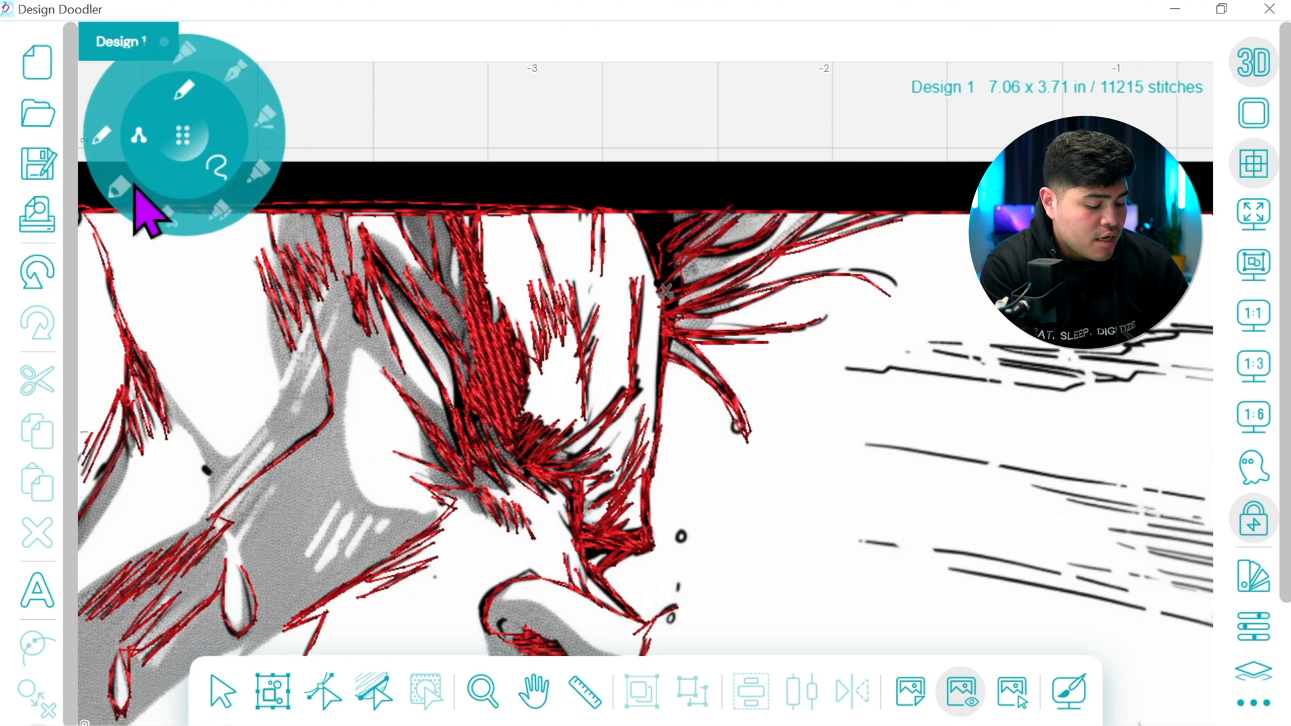
click(162, 222)
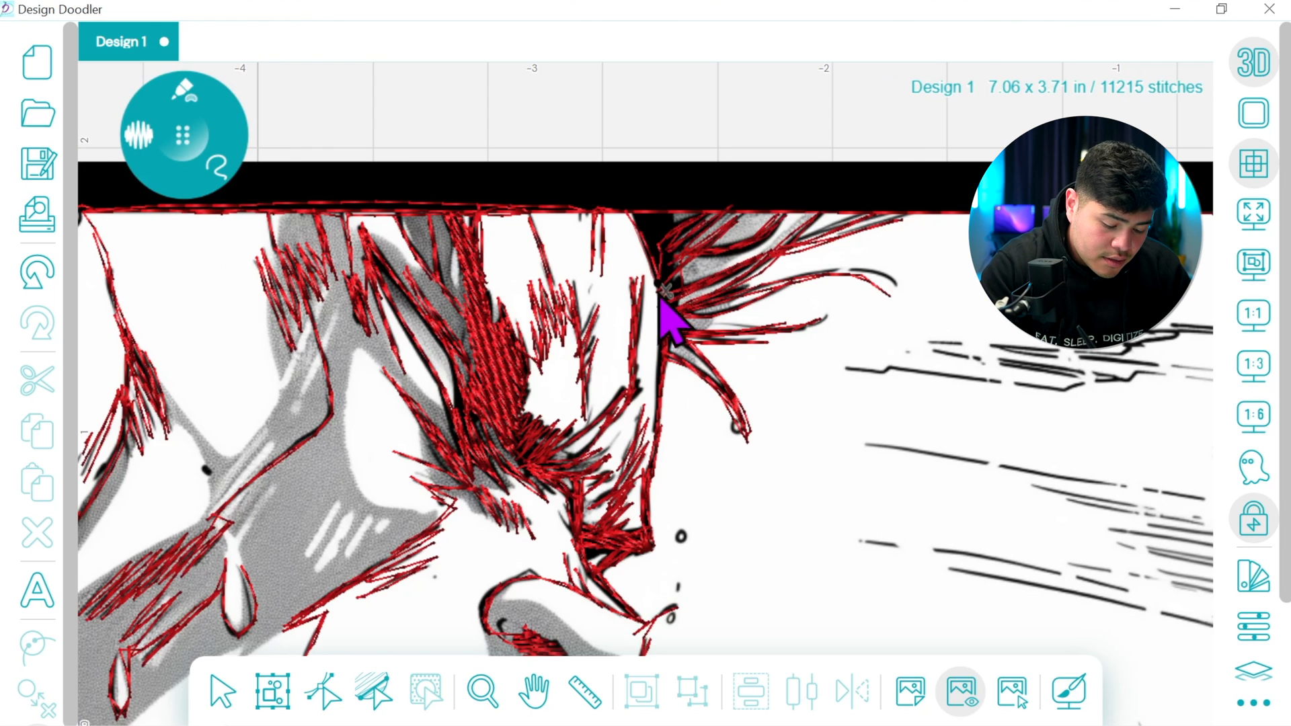
click(676, 266)
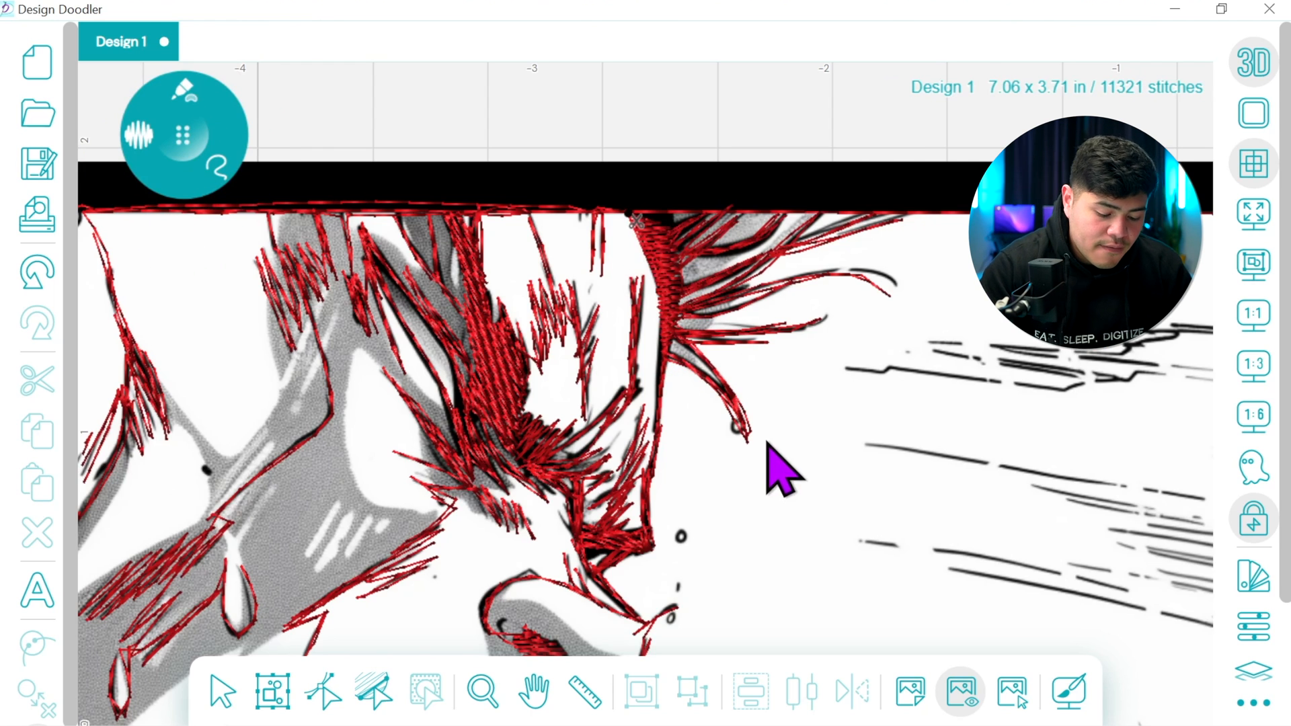
Adjust the wedge fill's stitch angle and edge nodes, placing its start at the lower tip and its end at the top border
click(324, 690)
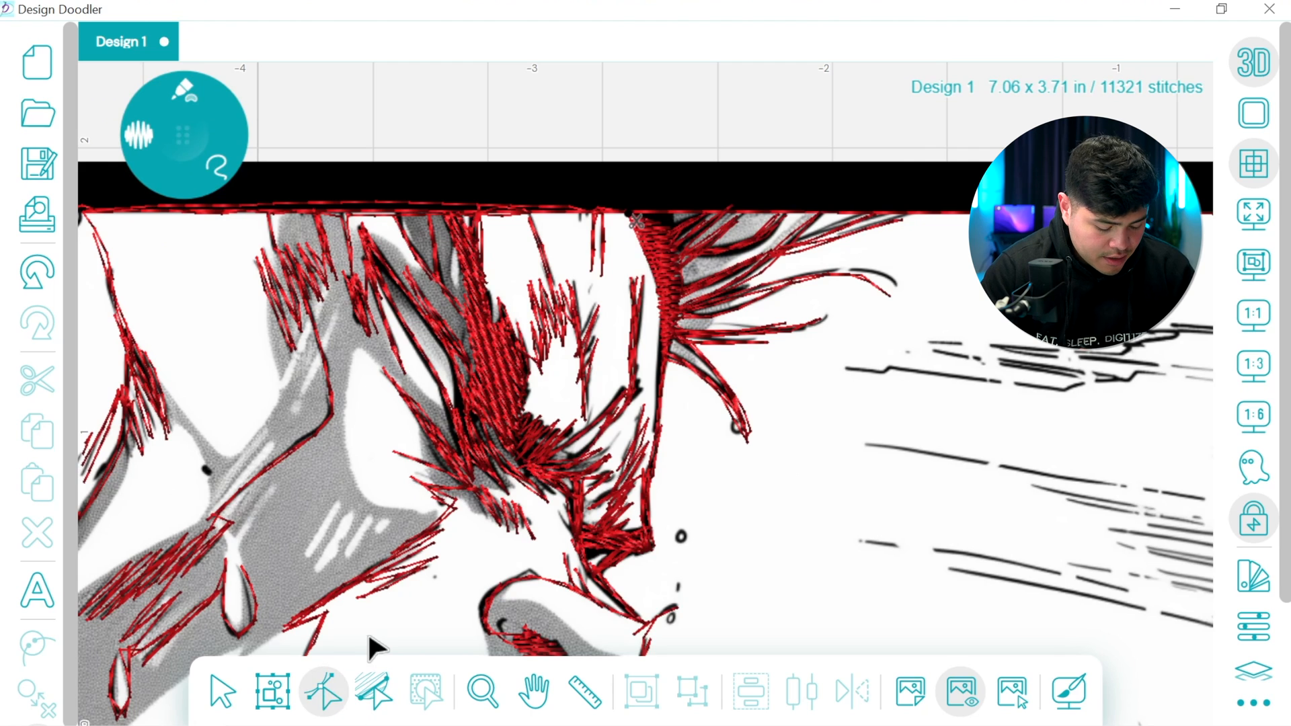
click(375, 675)
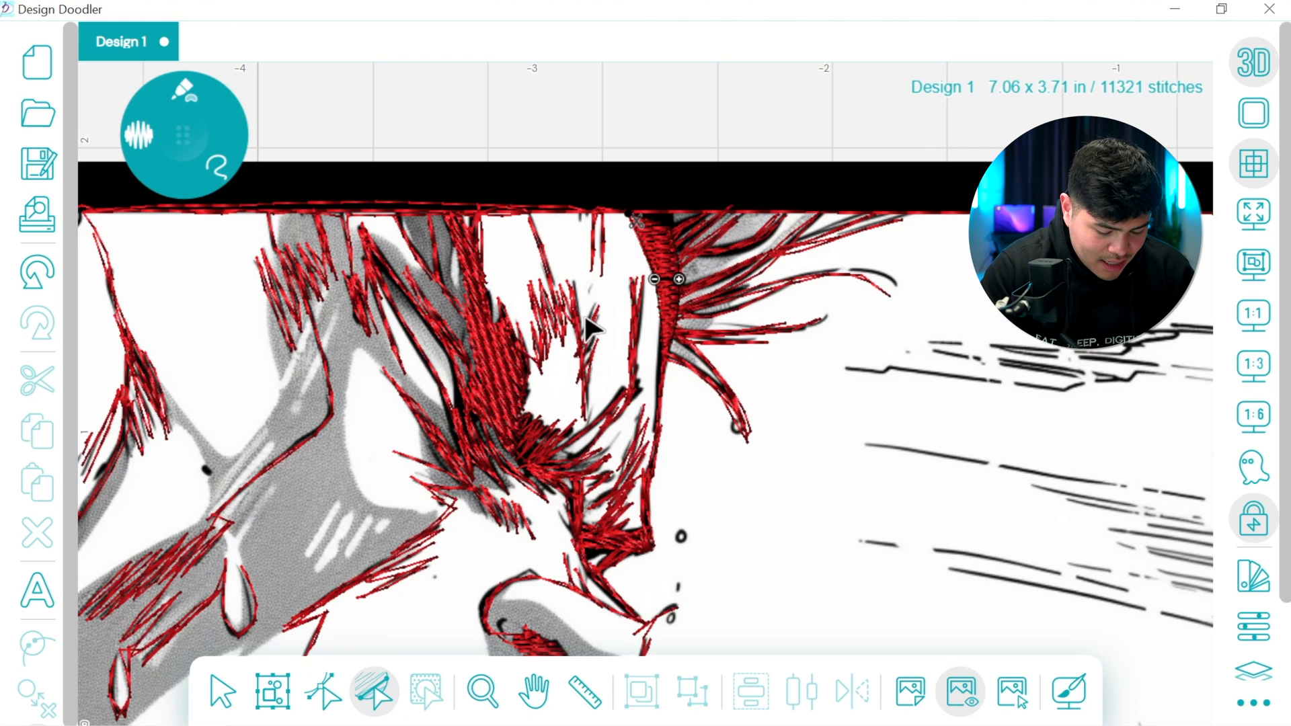
click(679, 230)
click(328, 684)
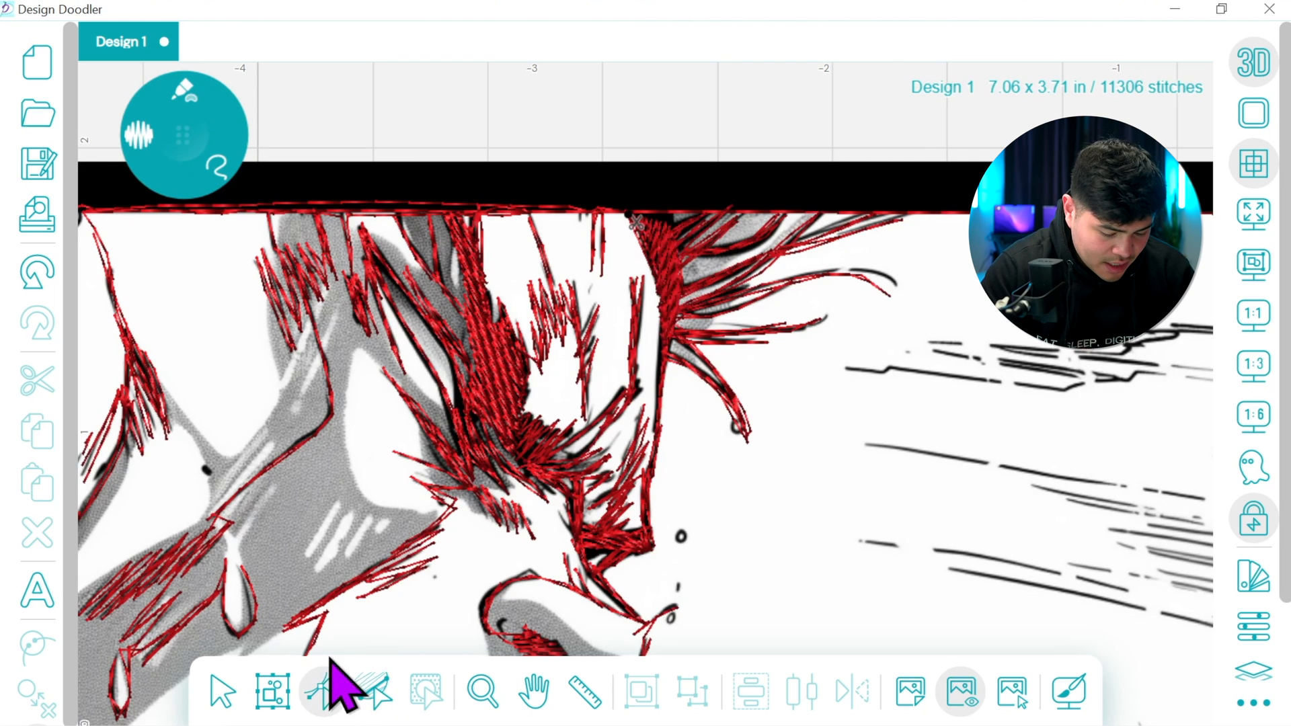
click(681, 234)
click(631, 232)
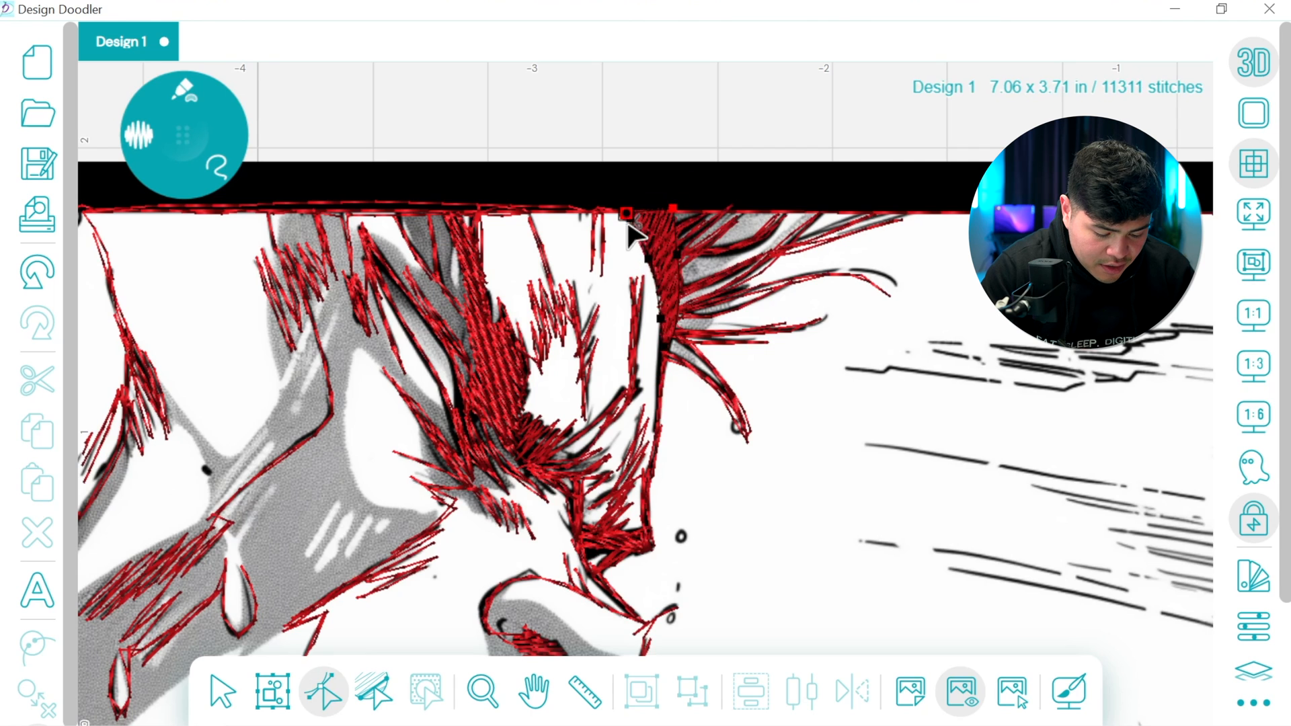
click(663, 347)
click(673, 217)
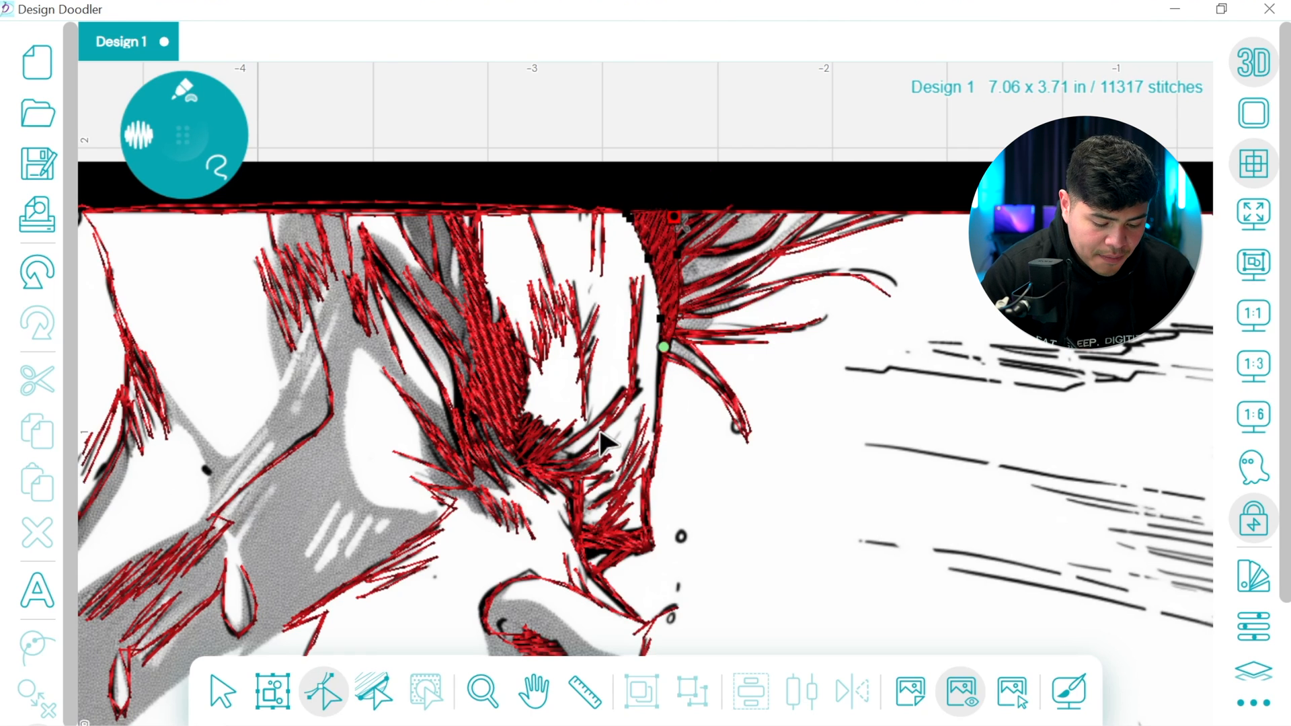
With Run Bean, trace from the wedge along the top border to the image's top-right corner and down to the first speed lines
click(178, 102)
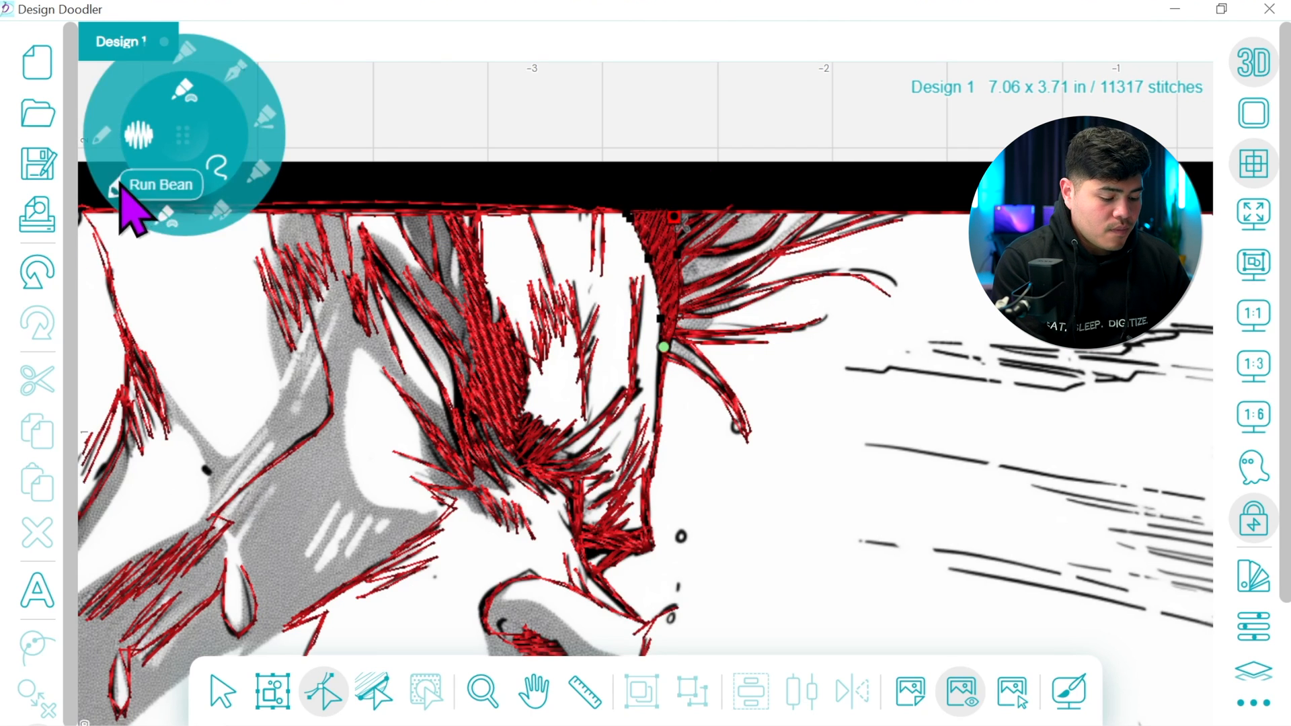
click(116, 187)
click(538, 689)
drag(793, 507, 539, 511)
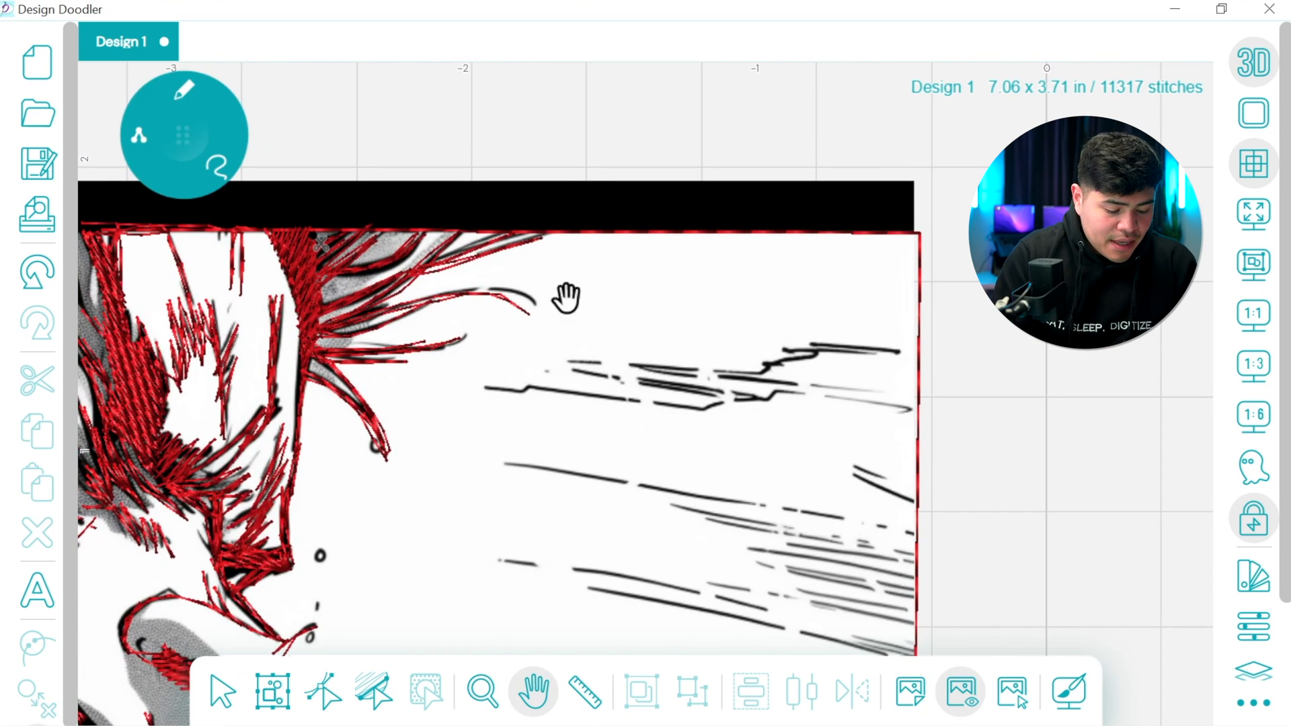
click(193, 129)
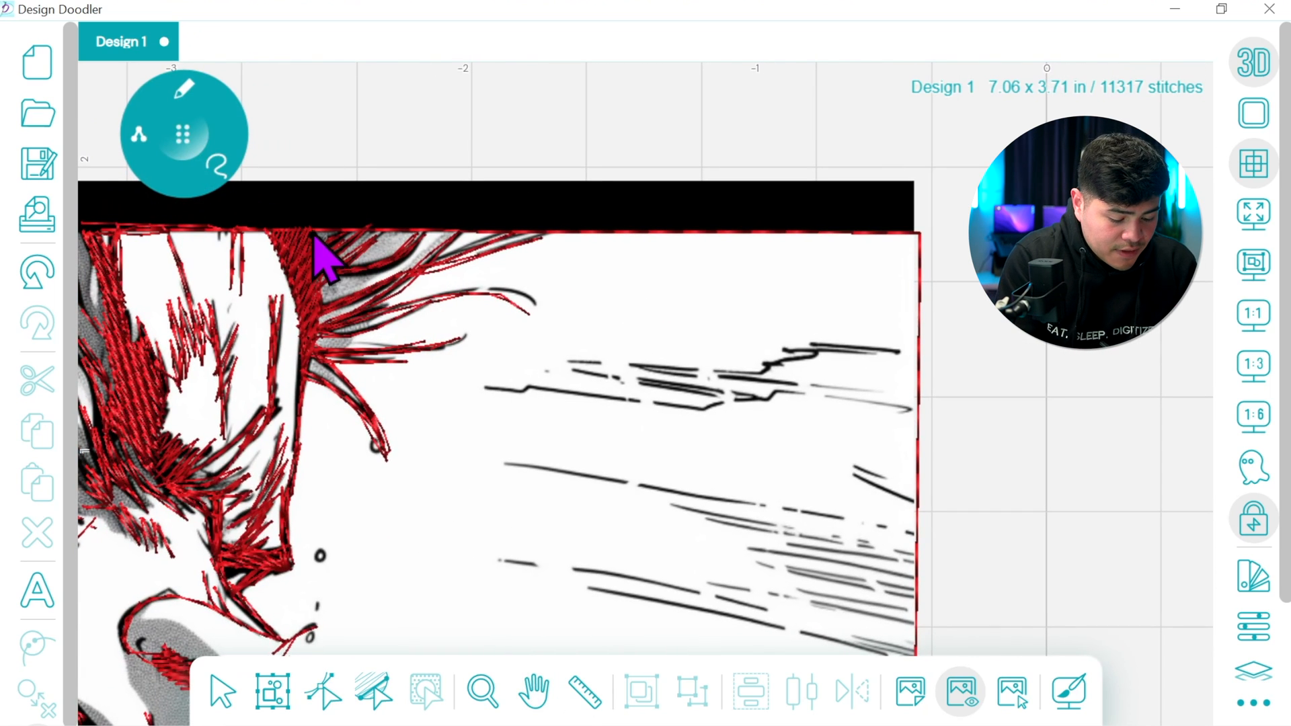
drag(319, 236, 918, 233)
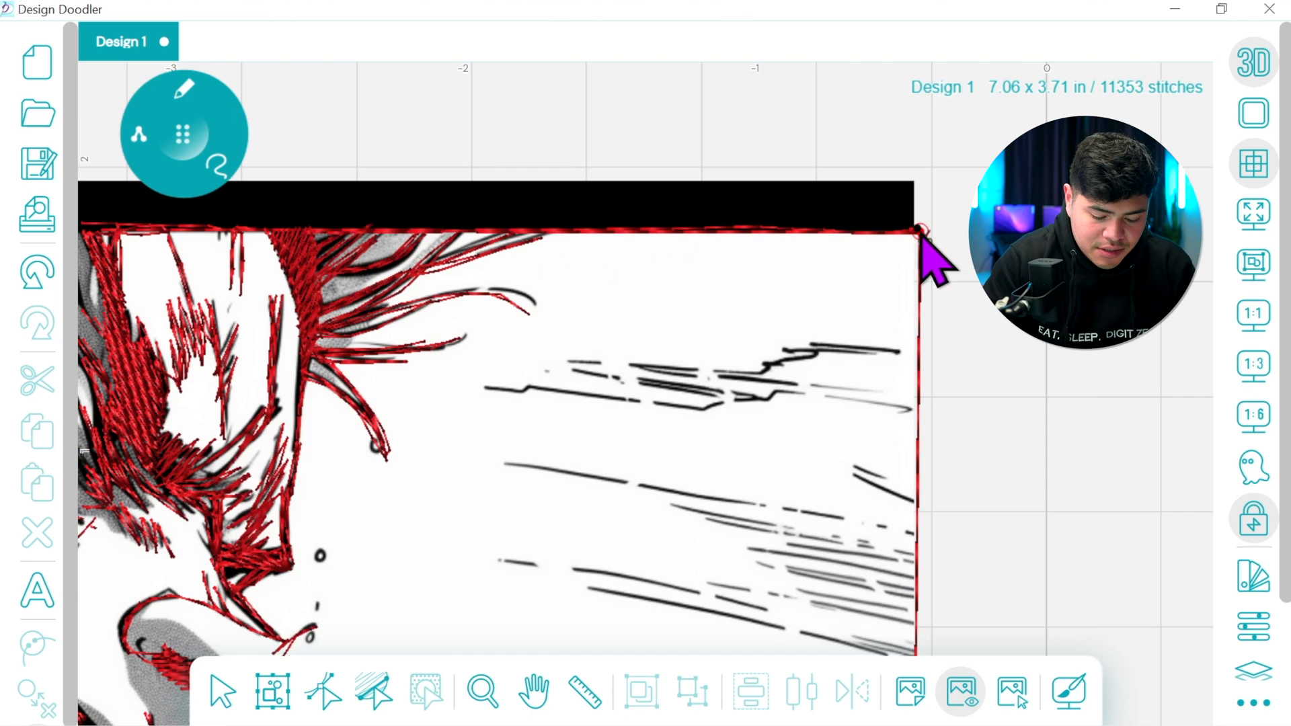
click(919, 429)
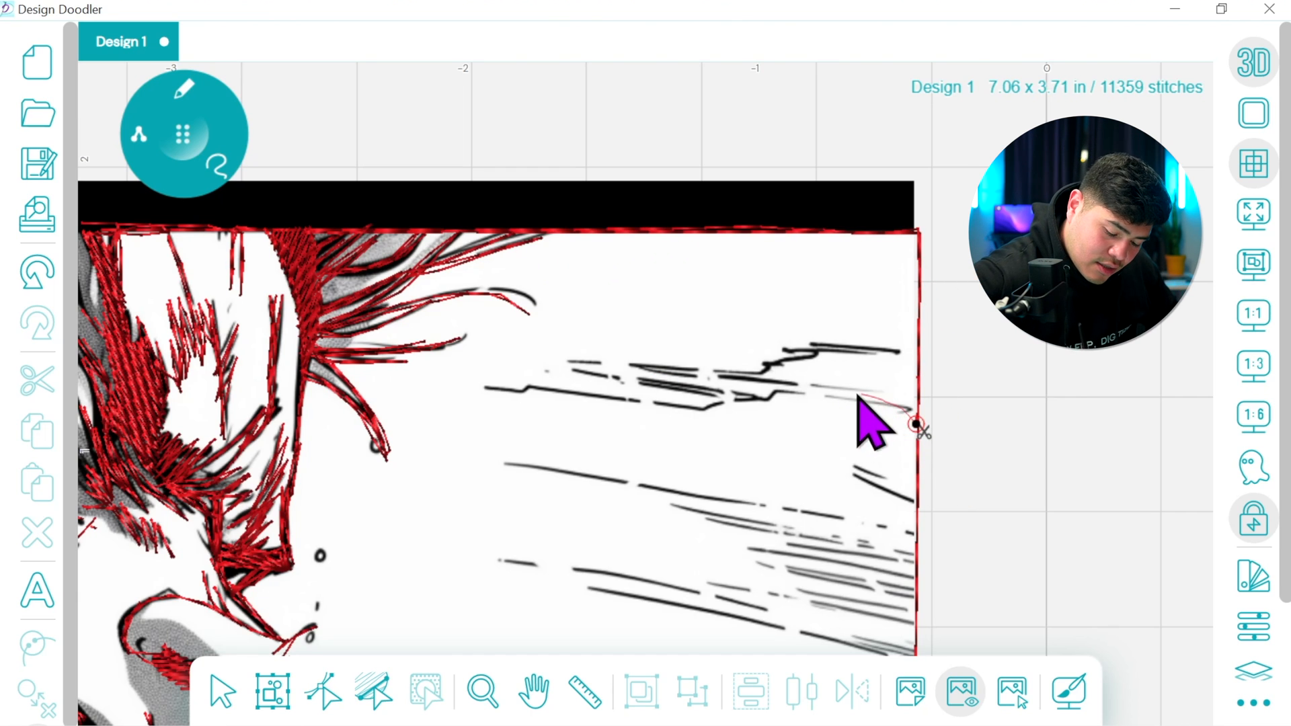
Trace the uppermost cluster of speed lines, the short pair below it and the long, dense lines ending at the right border
click(750, 374)
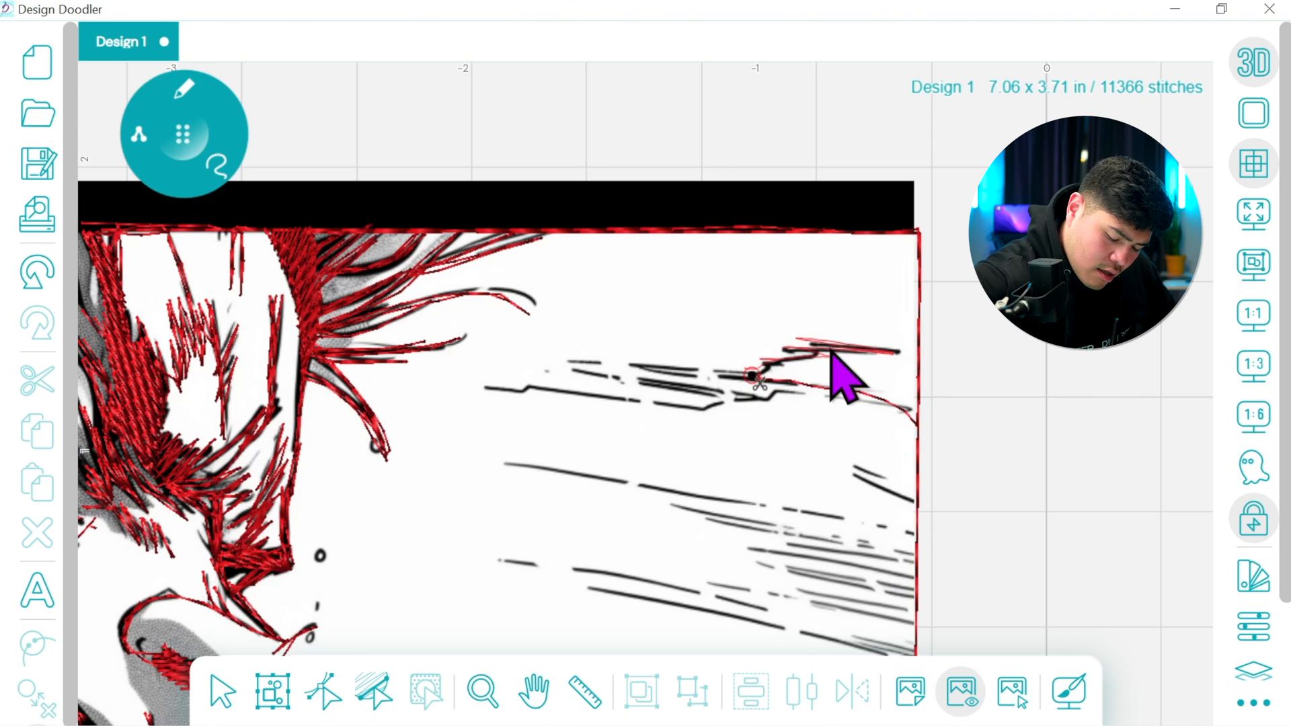
click(742, 368)
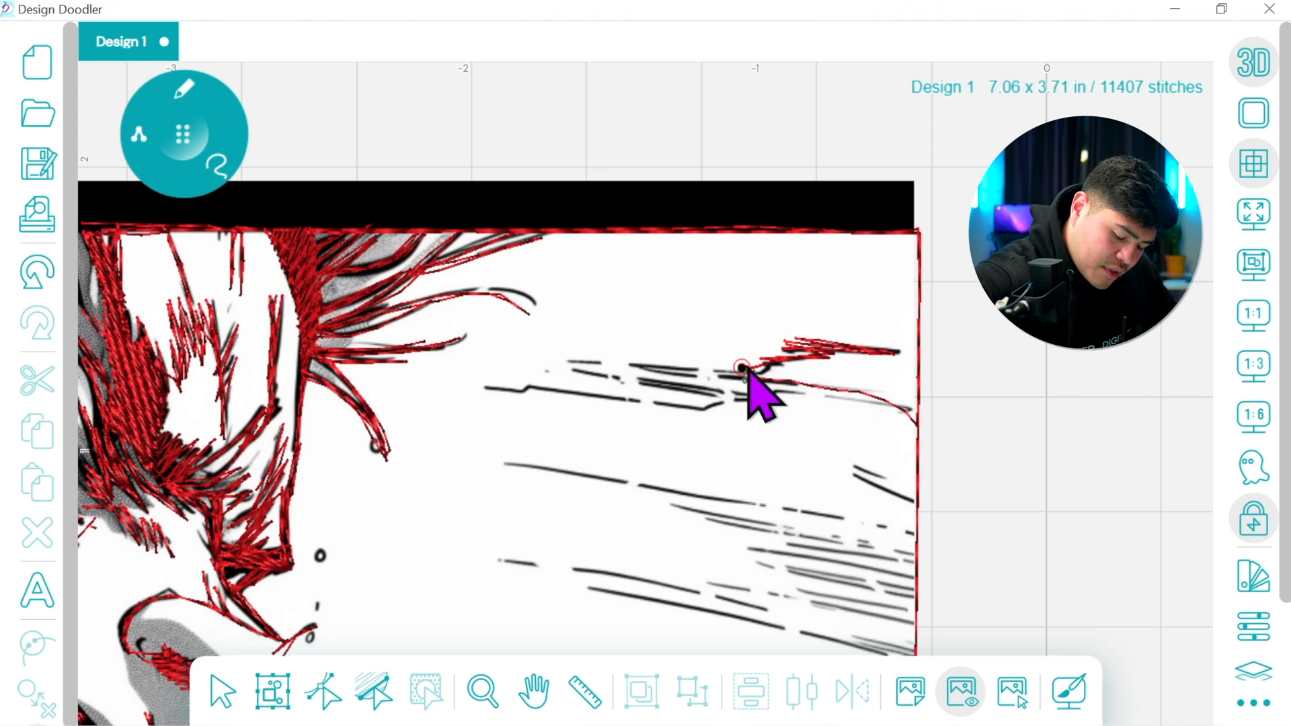
mouse_move(604, 356)
mouse_down()
mouse_move(770, 384)
mouse_move(589, 364)
mouse_move(754, 386)
mouse_move(691, 336)
mouse_move(753, 387)
mouse_move(783, 386)
mouse_move(775, 397)
mouse_move(674, 385)
mouse_move(772, 401)
mouse_move(754, 405)
mouse_move(495, 390)
mouse_move(719, 405)
mouse_move(565, 366)
mouse_move(718, 400)
mouse_move(799, 392)
mouse_move(910, 412)
mouse_move(779, 388)
mouse_move(835, 389)
mouse_move(917, 433)
mouse_up()
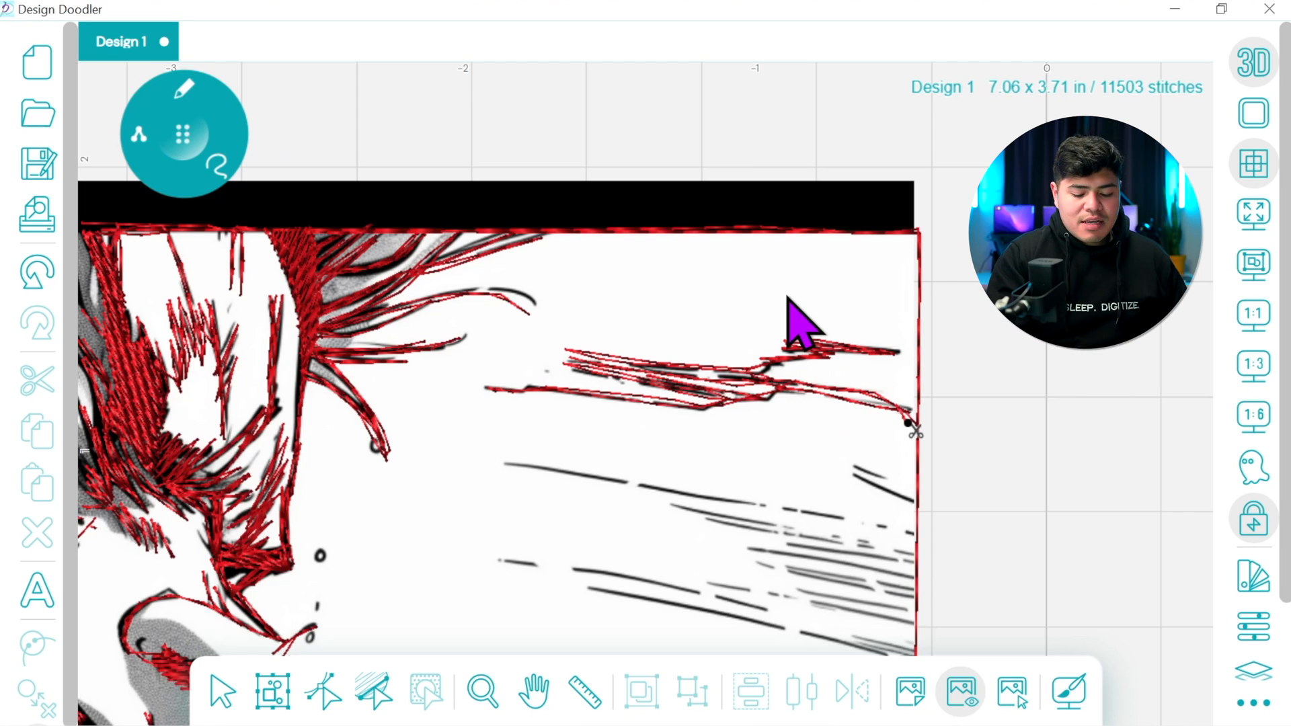
mouse_move(909, 424)
mouse_down()
mouse_move(909, 498)
mouse_move(842, 490)
mouse_move(856, 504)
mouse_move(907, 500)
mouse_up()
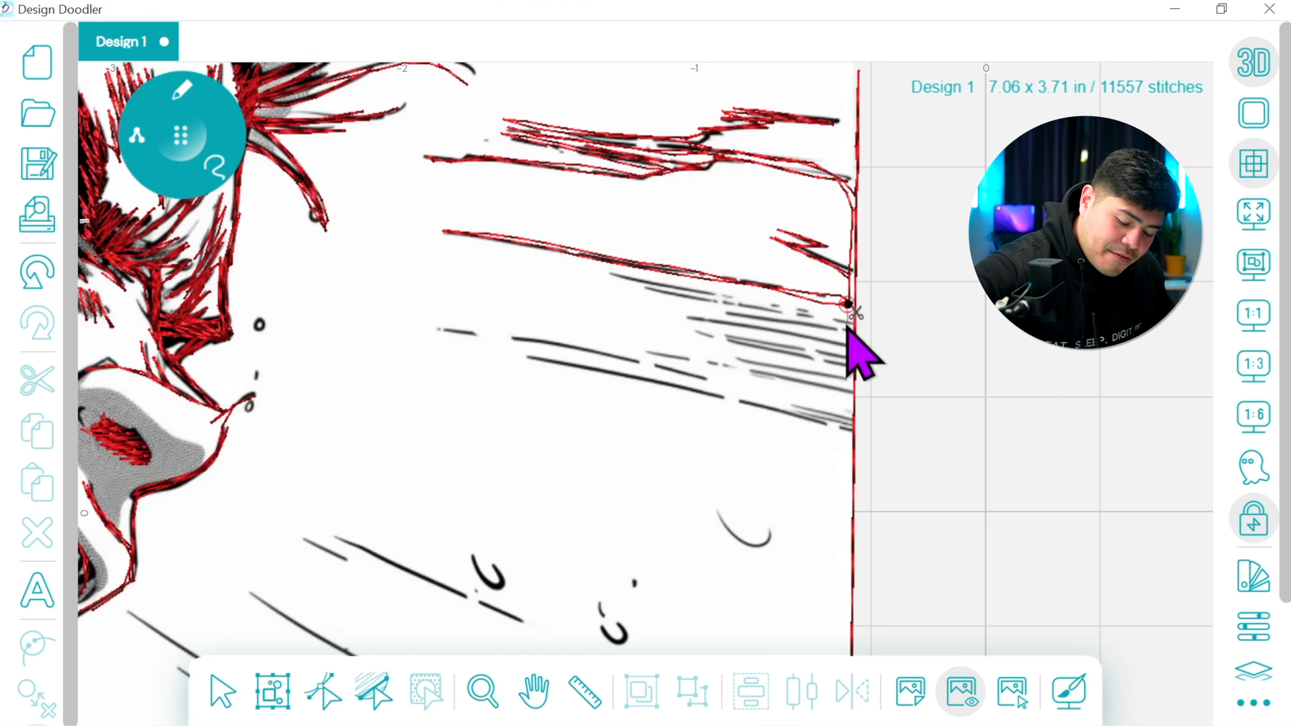
mouse_move(847, 327)
mouse_down()
mouse_move(623, 274)
mouse_move(850, 324)
mouse_move(722, 308)
mouse_move(846, 330)
mouse_move(841, 346)
mouse_move(699, 317)
mouse_move(848, 351)
mouse_move(846, 369)
mouse_move(731, 341)
mouse_move(853, 370)
mouse_move(845, 388)
mouse_move(752, 367)
mouse_move(845, 383)
mouse_move(846, 395)
mouse_move(655, 354)
mouse_move(824, 390)
mouse_up()
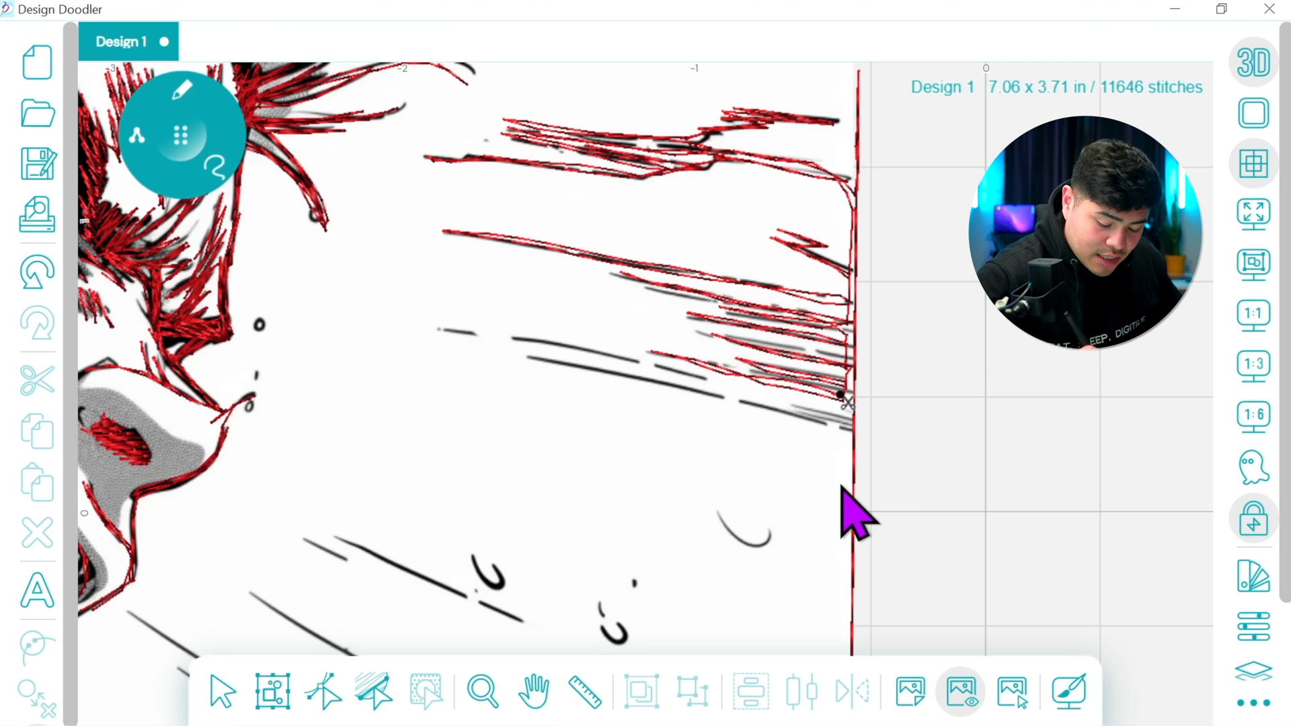
Trace a connecting line down the image's right border to the lower diagonal speed lines, undoing and redrawing the final stretch
drag(812, 525, 700, 323)
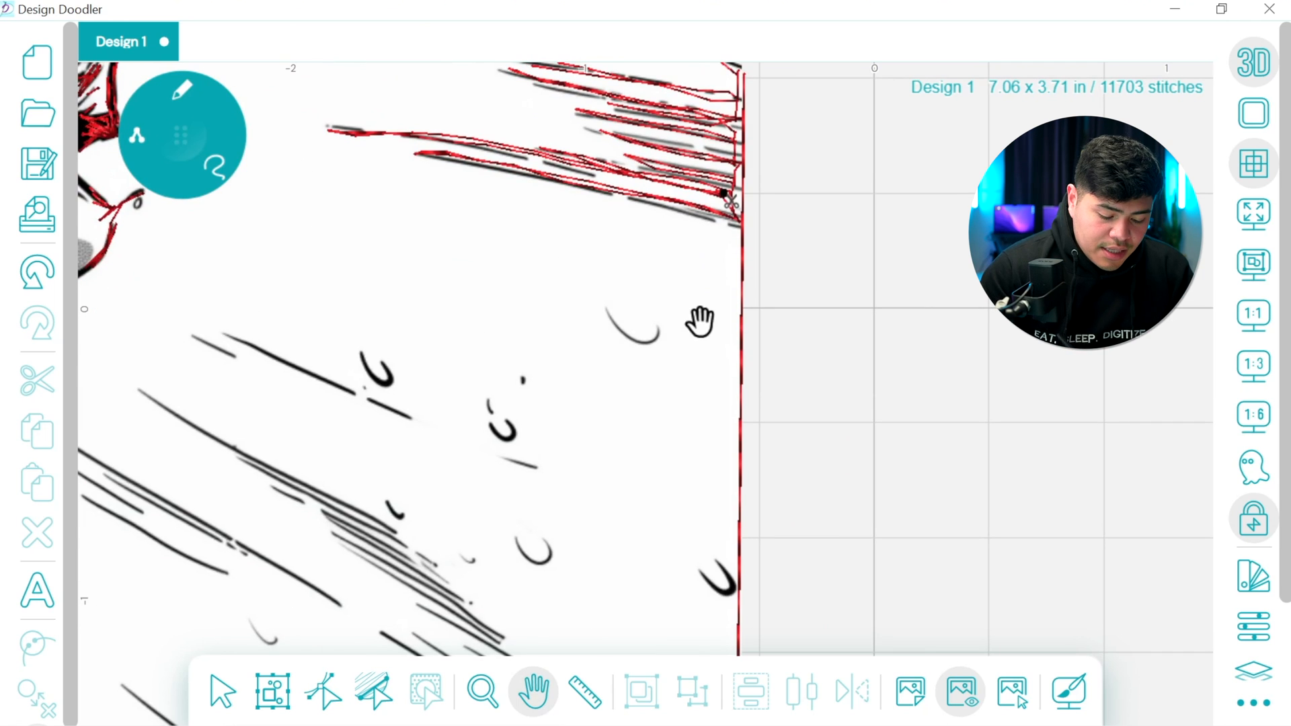
click(185, 134)
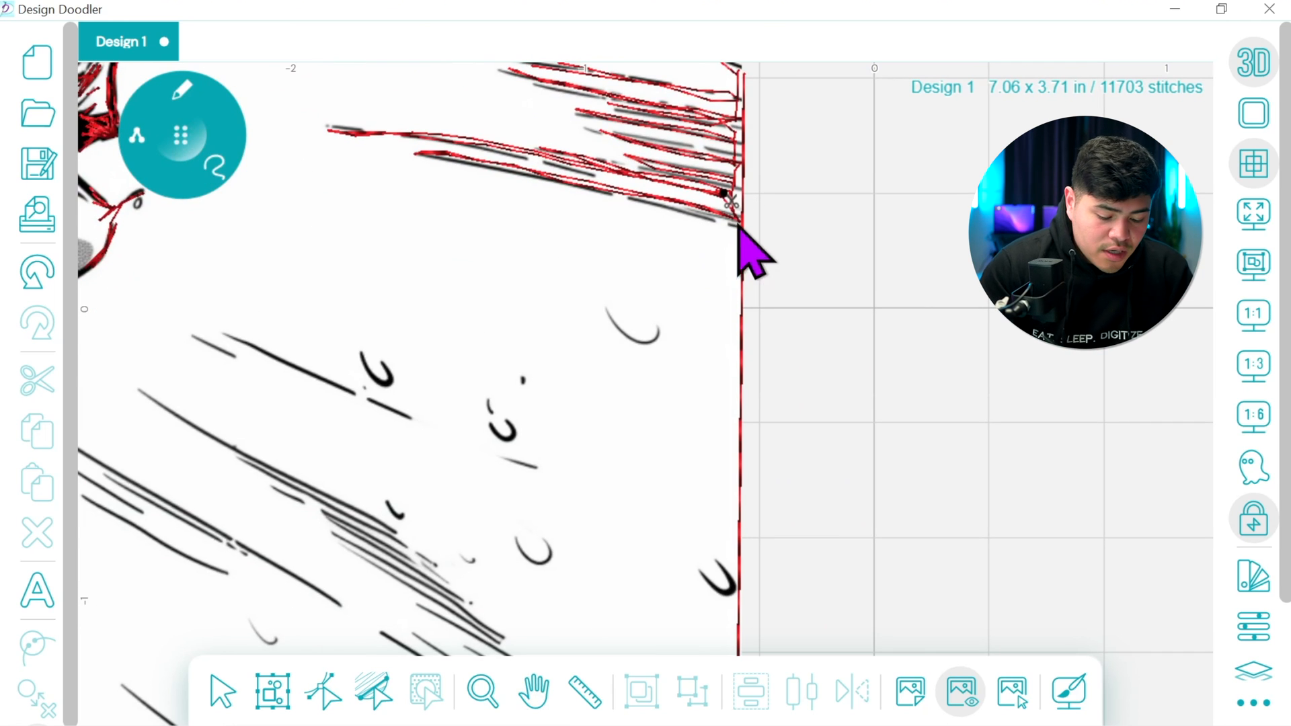
drag(736, 222, 739, 594)
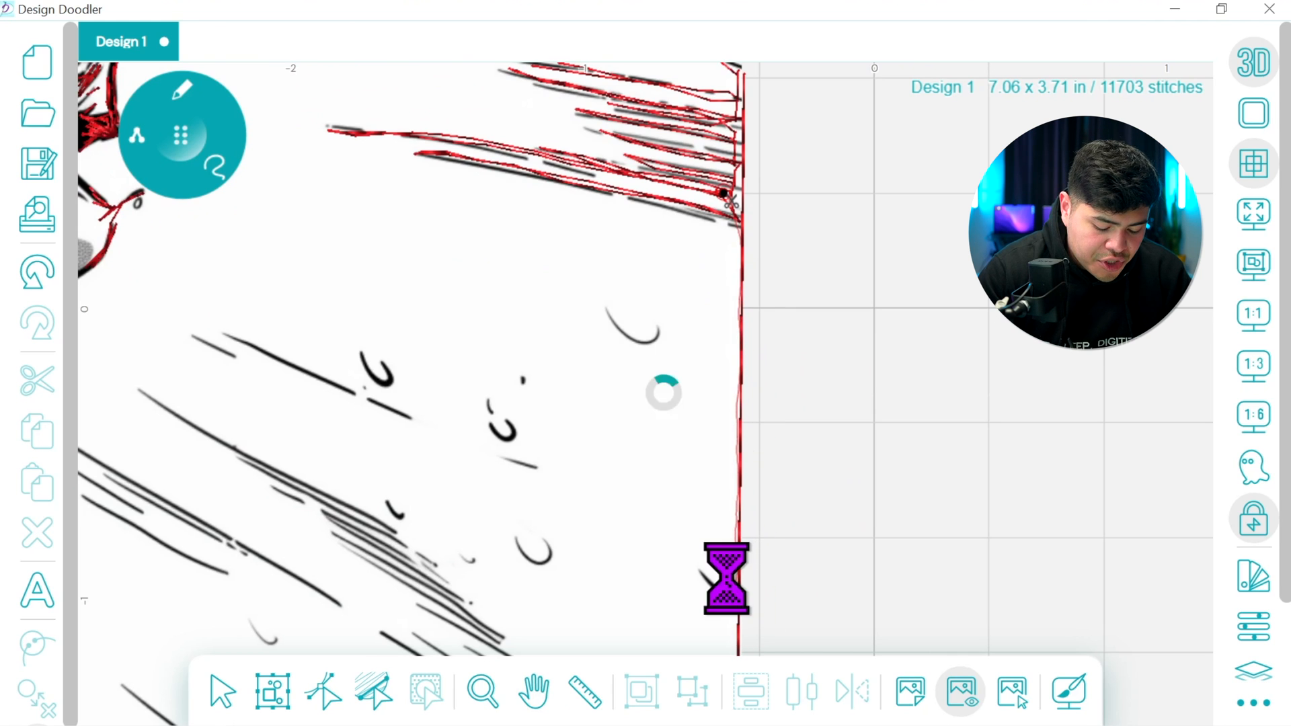
click(534, 689)
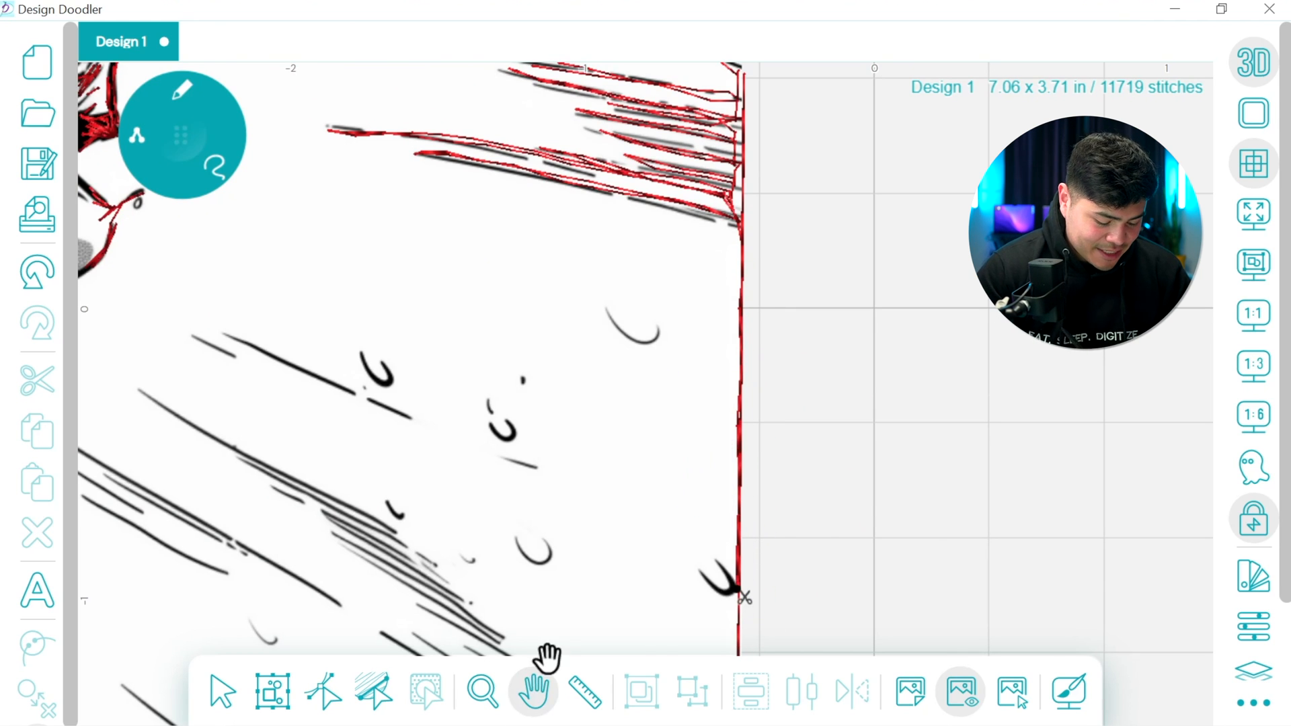
drag(710, 509, 781, 139)
click(181, 126)
drag(807, 224, 803, 452)
click(42, 268)
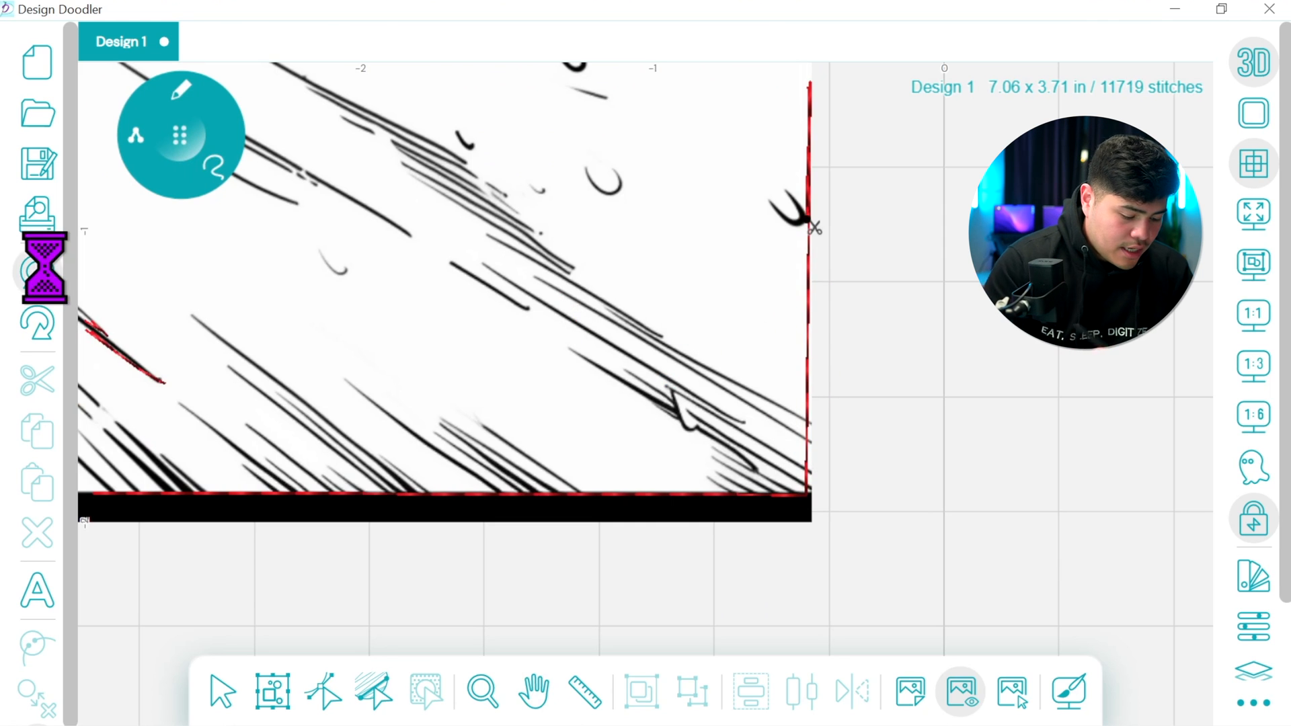
drag(808, 226, 807, 409)
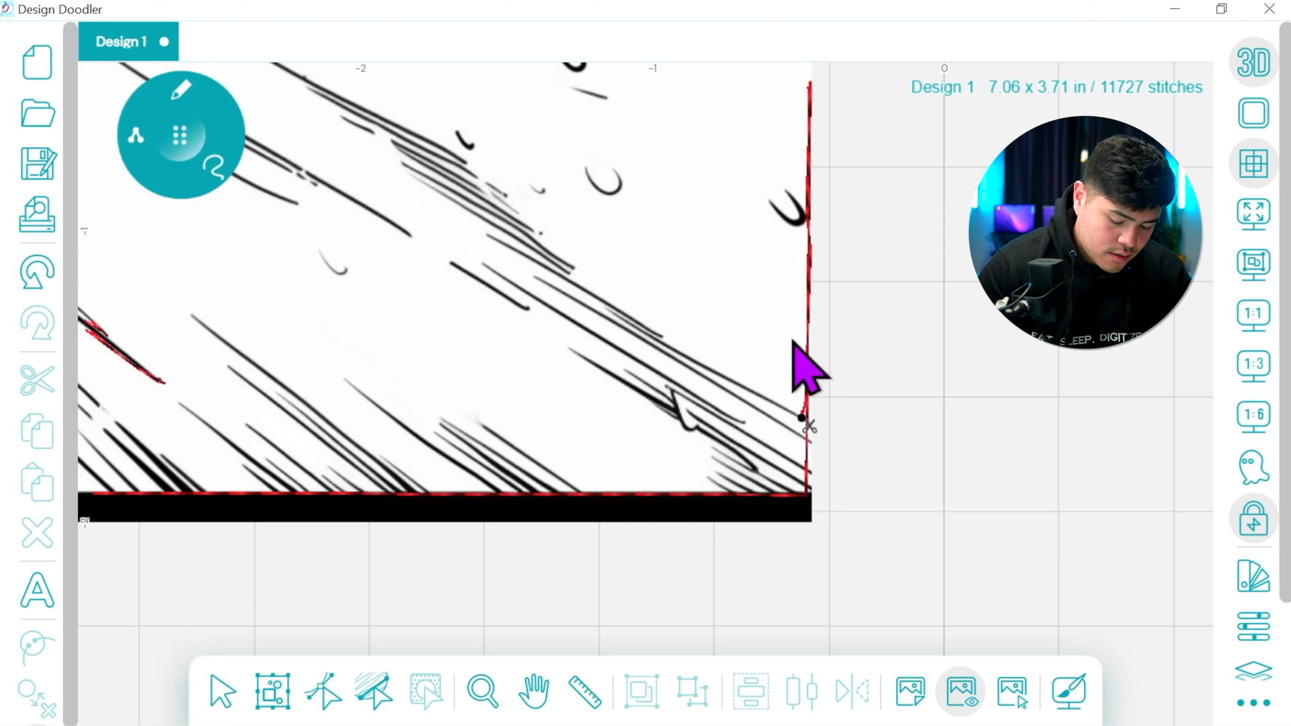
At 1:1 zoom, trace the diagonal speed lines running from the lower right border up toward the nose
click(1252, 311)
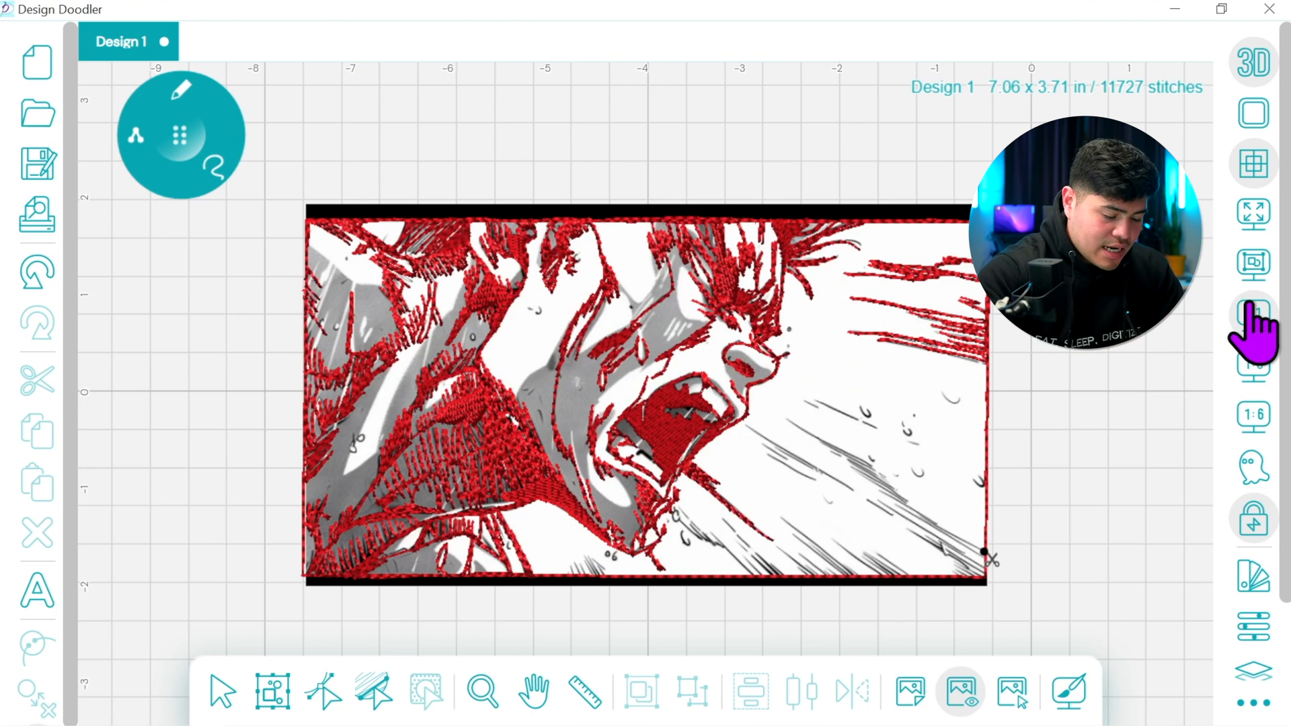
click(533, 692)
drag(568, 547, 357, 407)
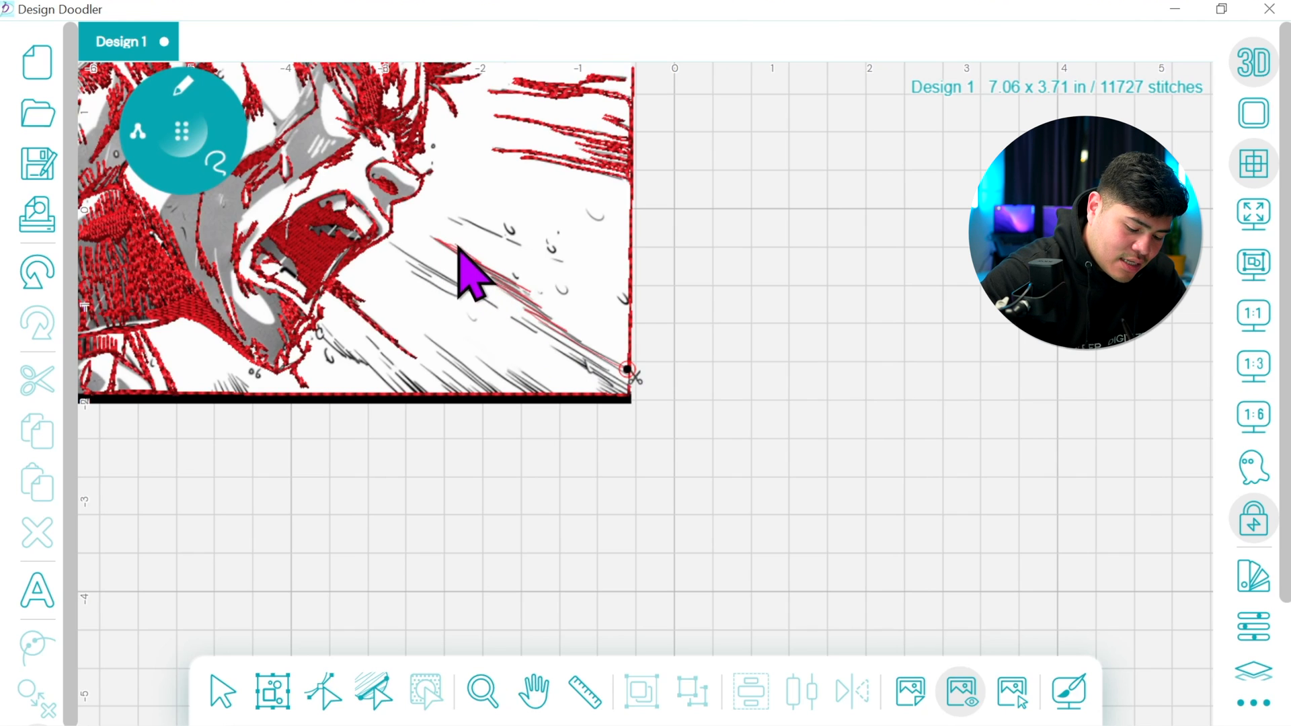
mouse_move(464, 249)
mouse_down()
mouse_move(534, 269)
mouse_move(446, 234)
mouse_move(561, 268)
mouse_move(452, 227)
mouse_move(540, 249)
mouse_move(501, 237)
mouse_up()
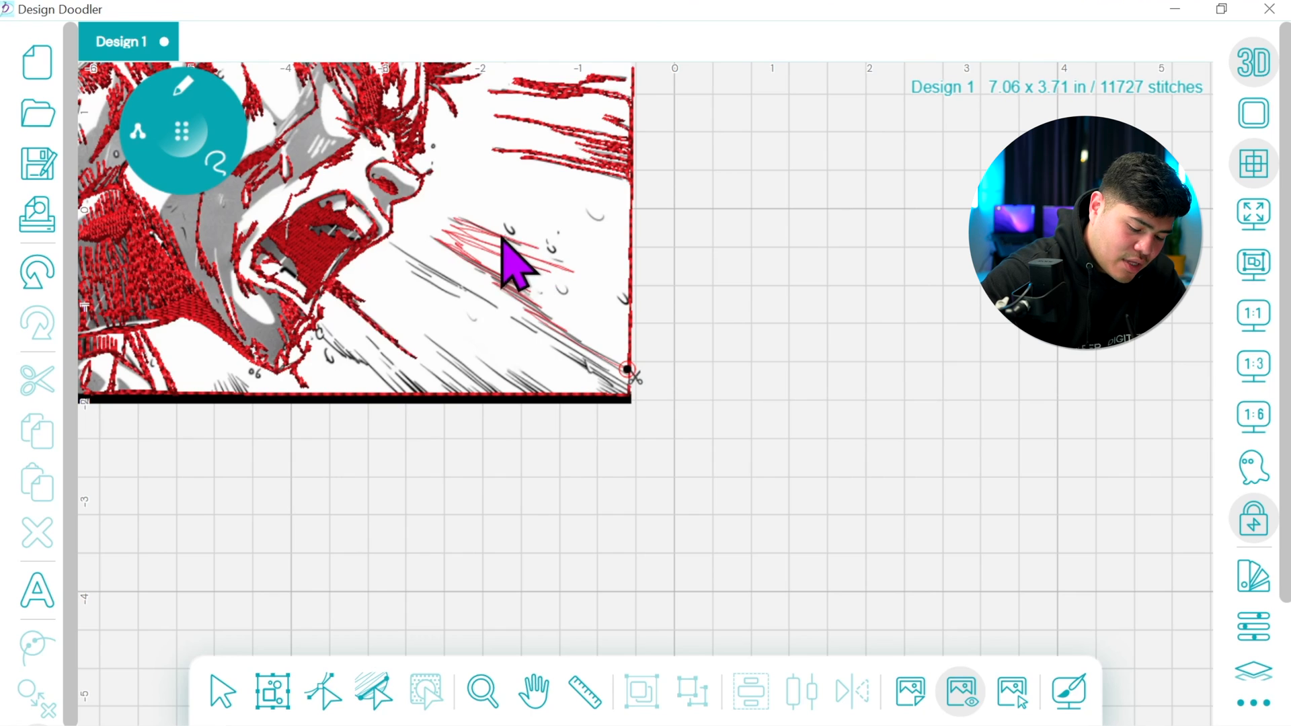
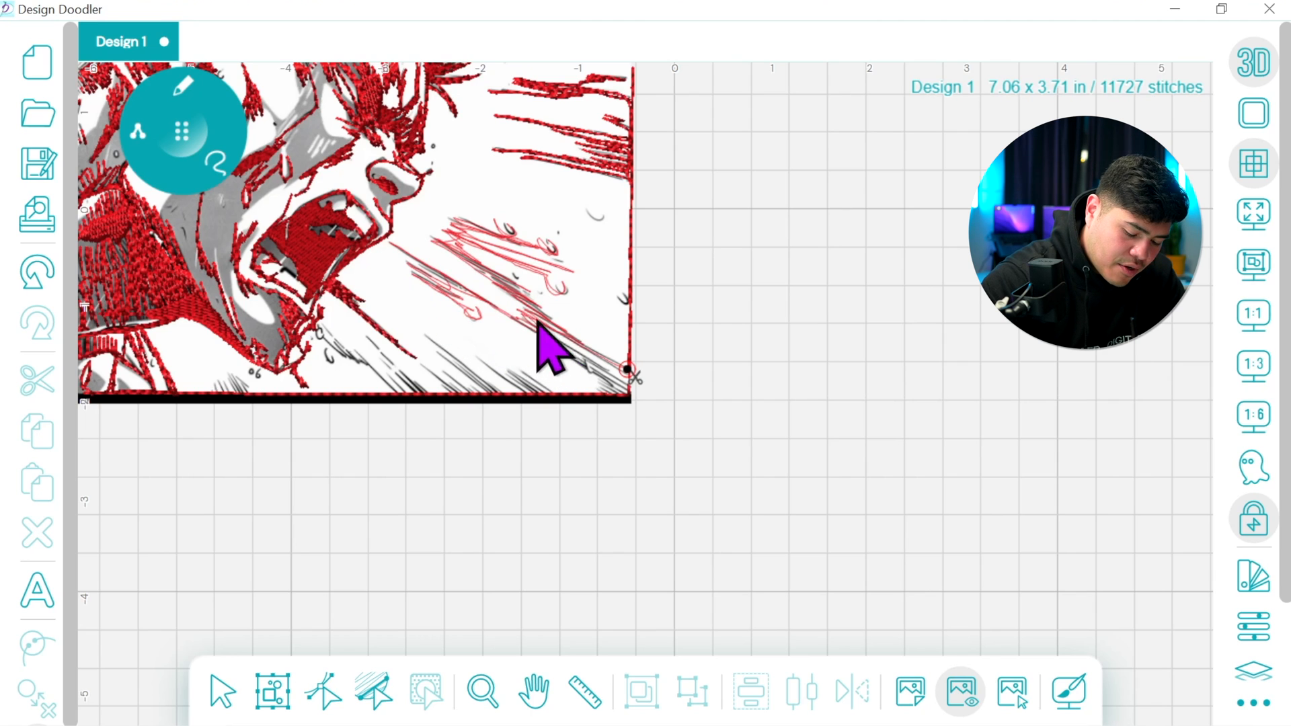
Trace the remaining diagonal speed lines along the bottom border, from the image's lower-right corner to the droplets beside the chin
drag(609, 398, 526, 378)
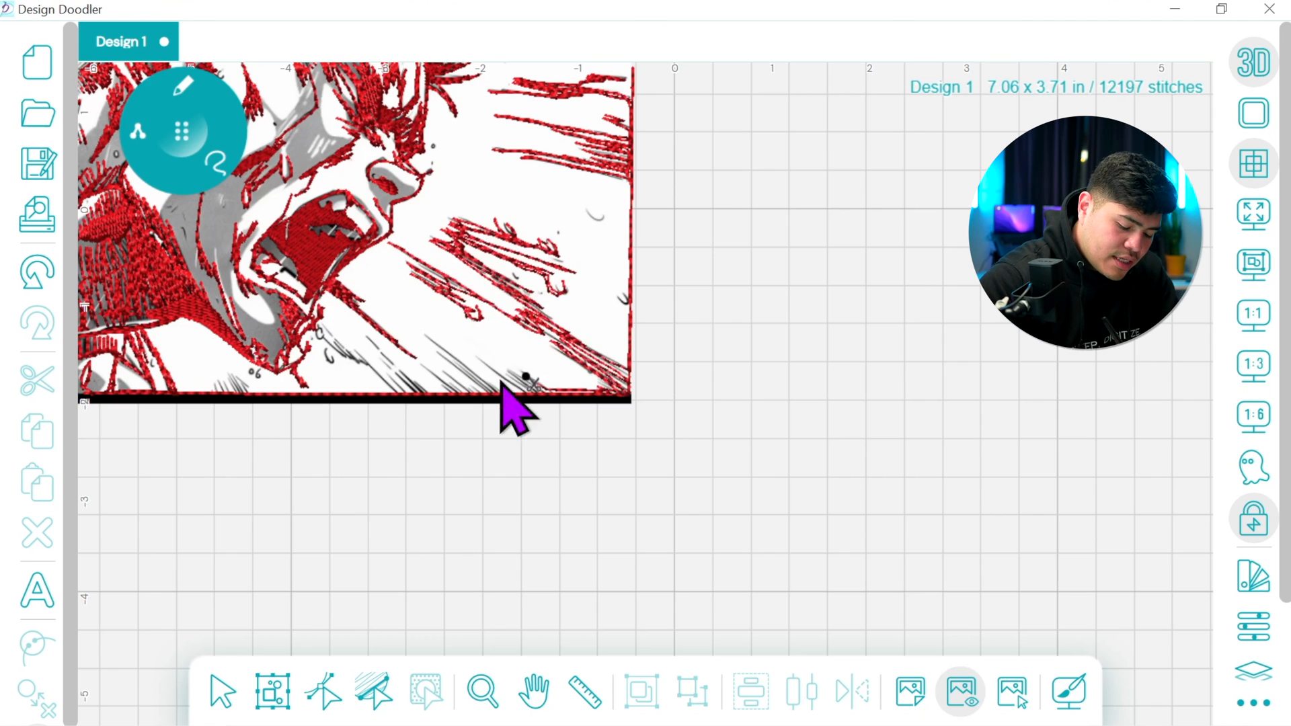
mouse_move(529, 402)
mouse_down()
mouse_move(485, 368)
mouse_move(524, 401)
mouse_move(496, 399)
mouse_move(437, 341)
mouse_move(497, 398)
mouse_move(434, 350)
mouse_move(481, 402)
mouse_move(430, 376)
mouse_move(450, 399)
mouse_move(418, 388)
mouse_up()
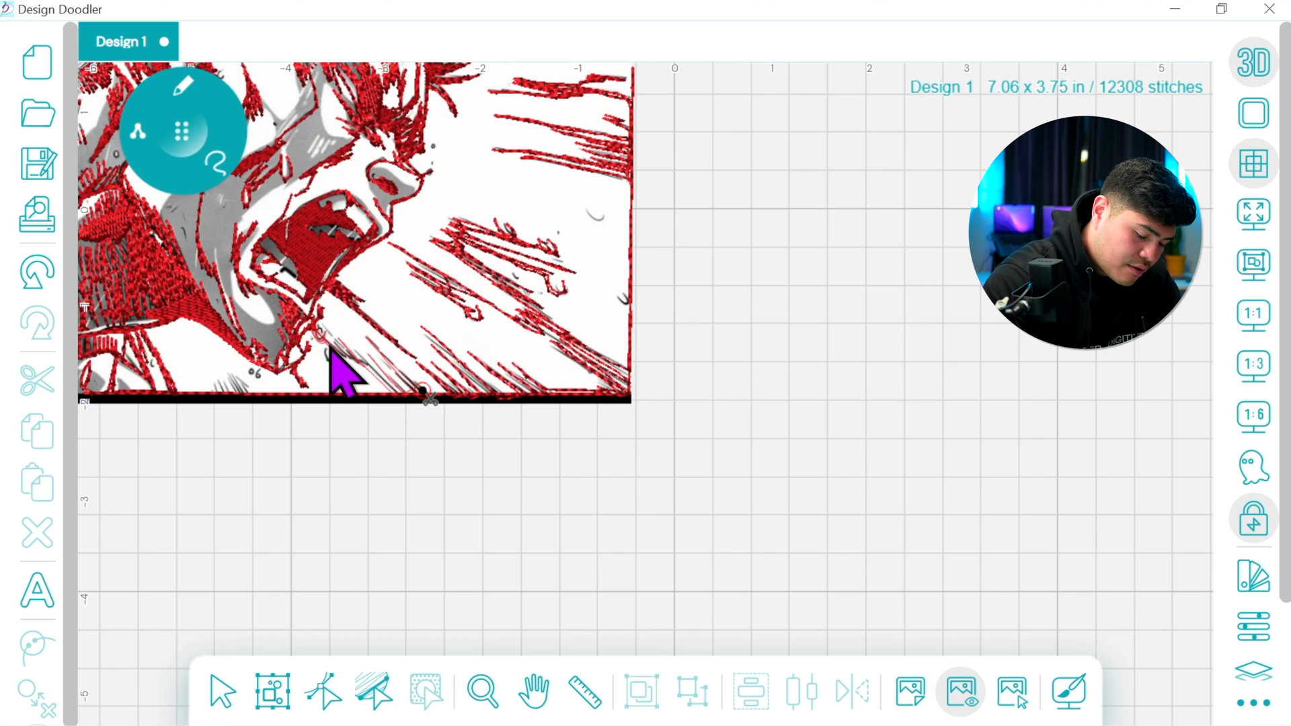
mouse_move(352, 349)
mouse_down()
mouse_move(402, 400)
mouse_move(390, 392)
mouse_up()
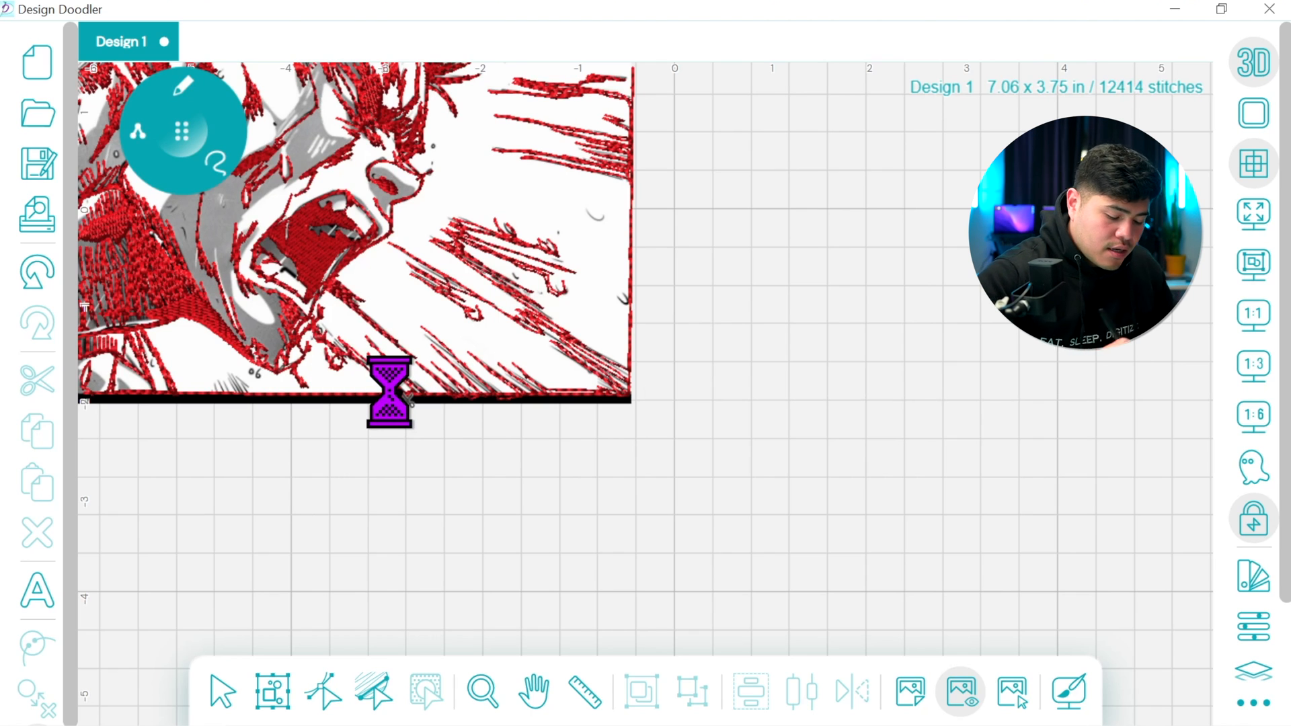
Trace along the bottom border to the short diagonal lines below the chin and draw them, undoing and redrawing misplaced strokes
drag(296, 400, 244, 392)
click(27, 273)
drag(303, 395, 252, 391)
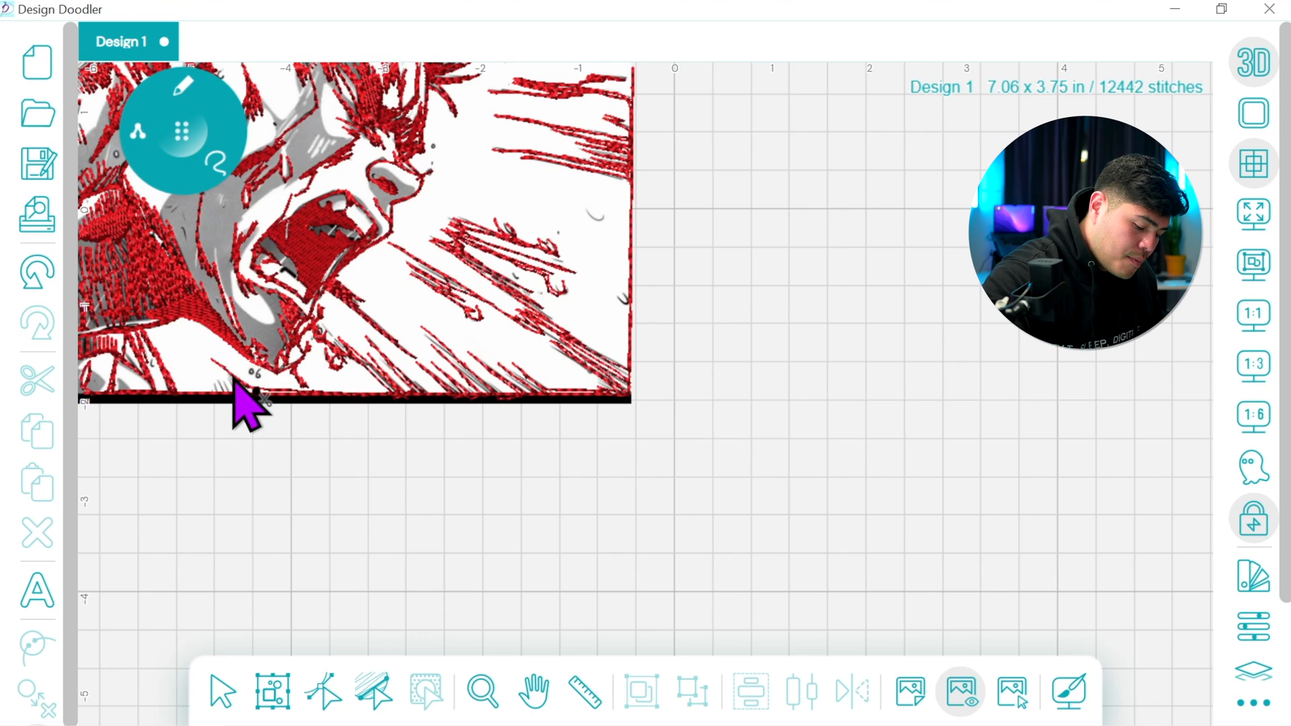
click(35, 273)
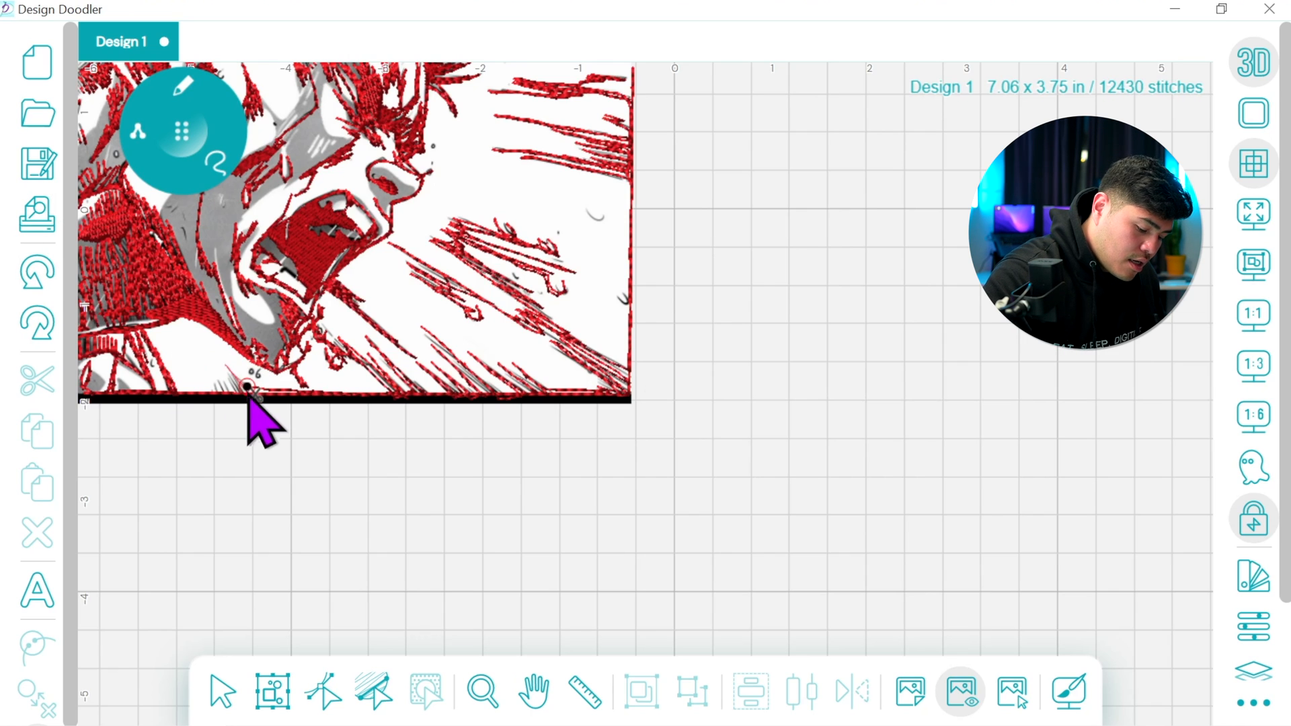
drag(231, 403, 208, 402)
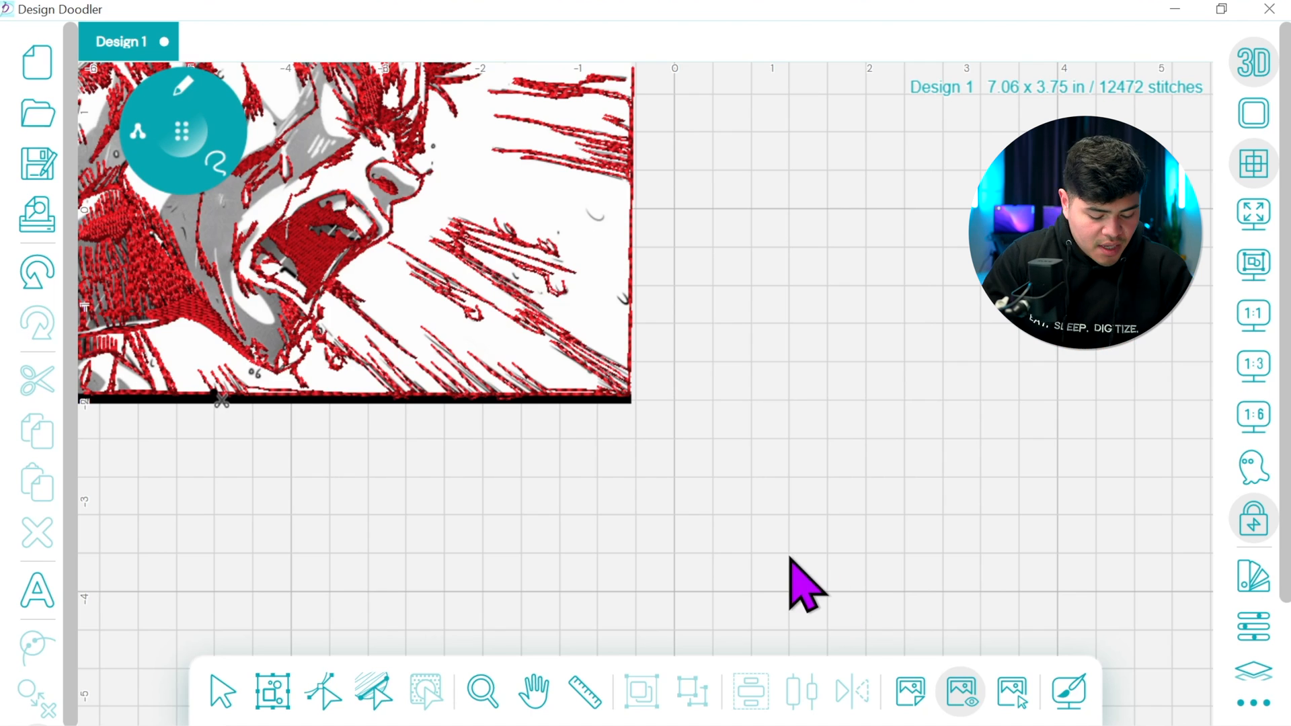
Reshape the traced run line on the bottom border below the chin by moving one of its points onto the border
click(1252, 326)
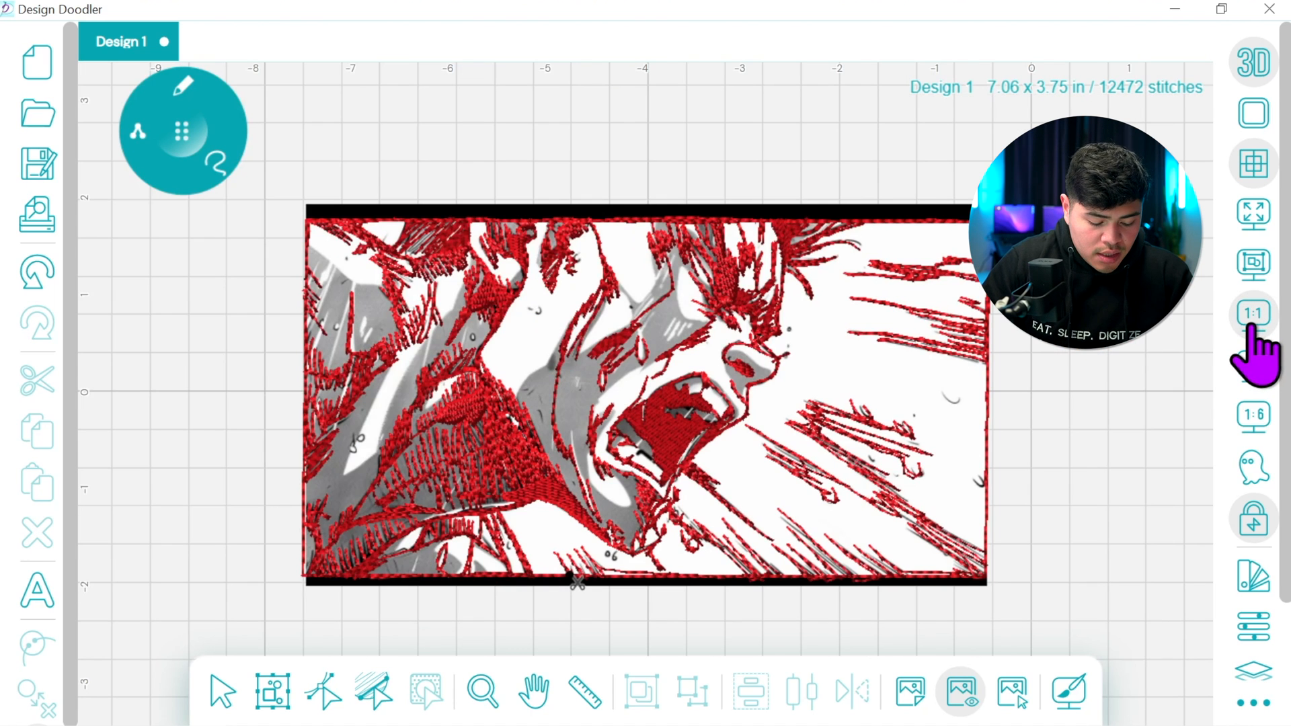
click(325, 693)
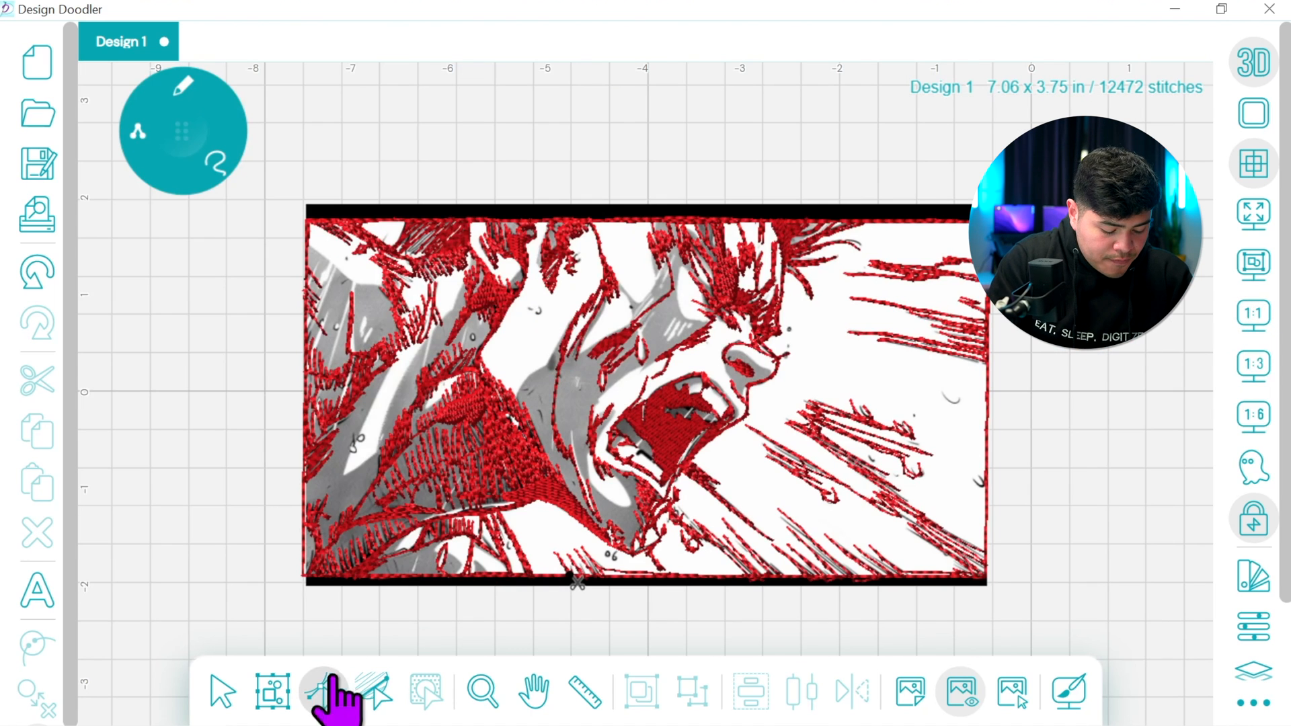
click(608, 579)
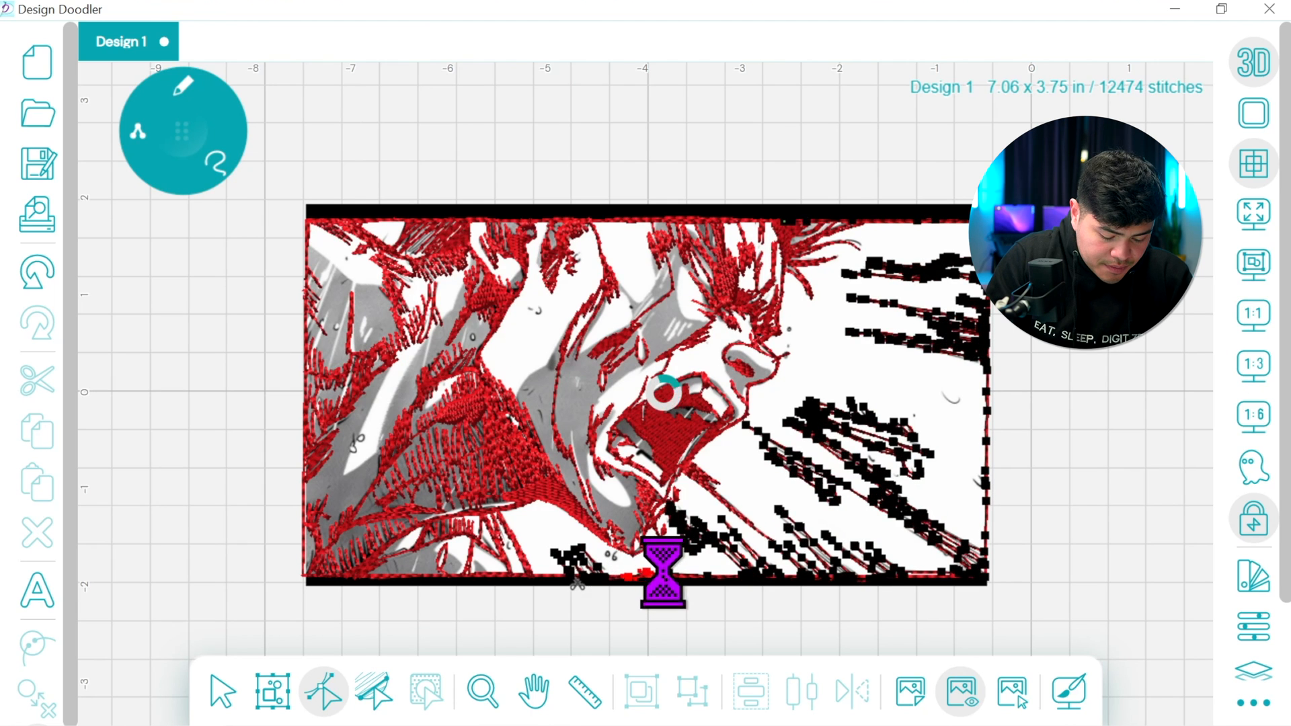
drag(647, 573, 629, 576)
click(223, 691)
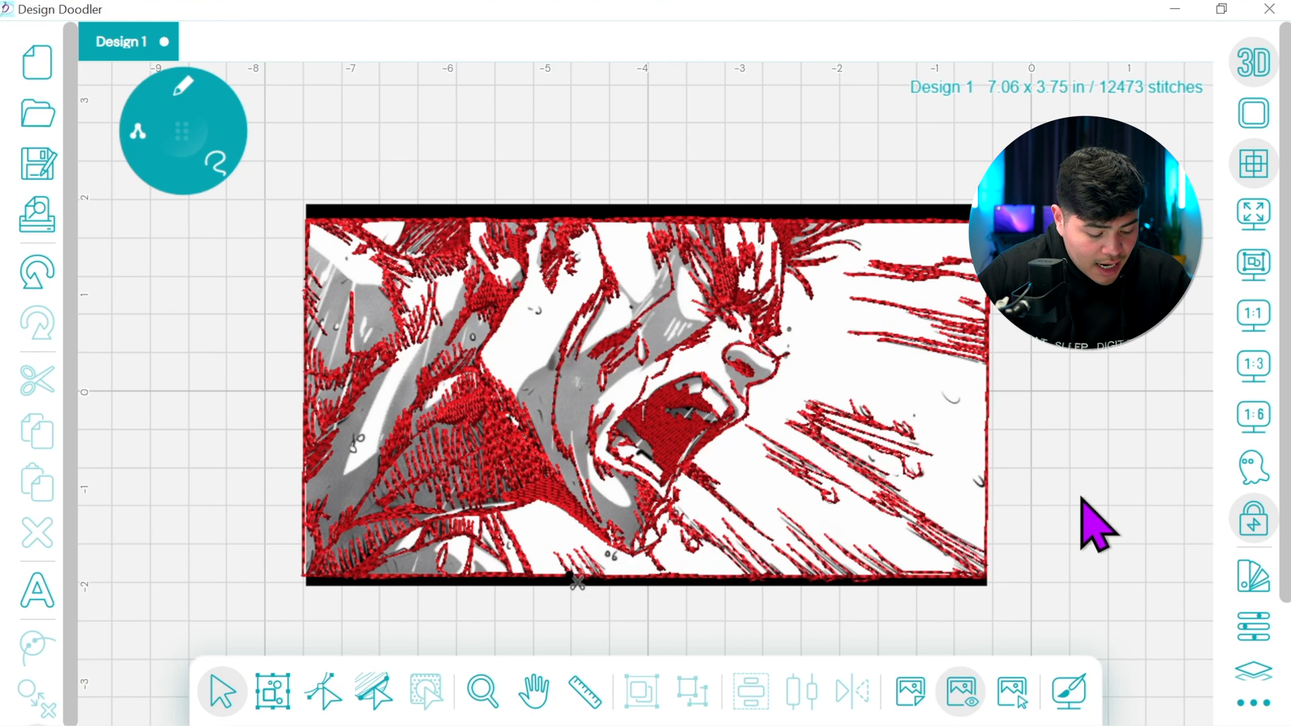
Hide the background image, select the entire design and recolor its stitches black
click(961, 688)
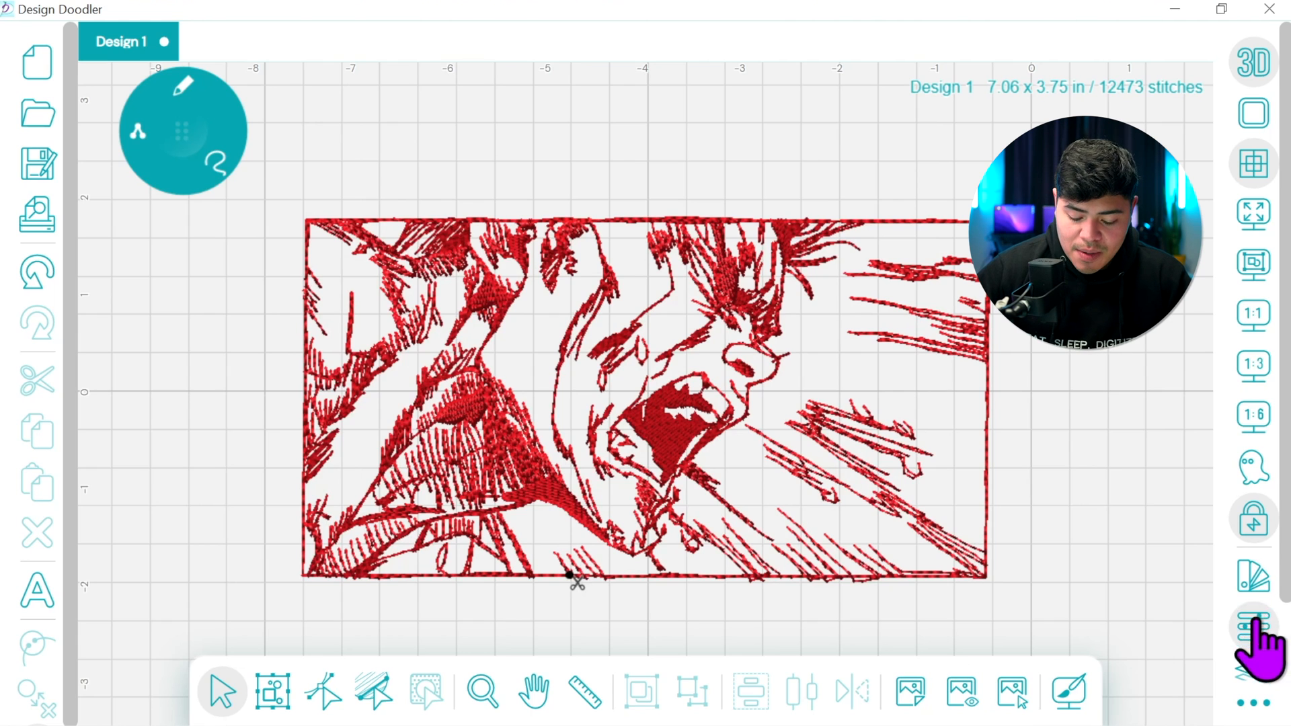
click(272, 690)
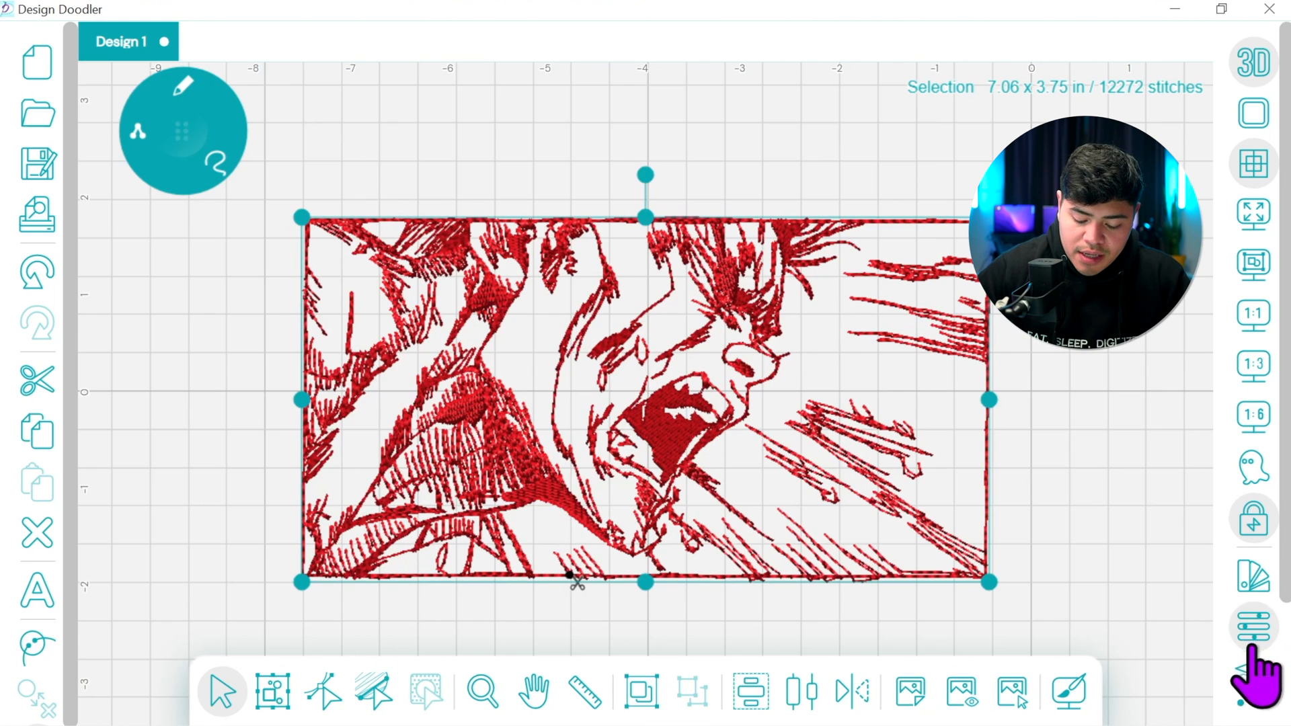
click(1254, 577)
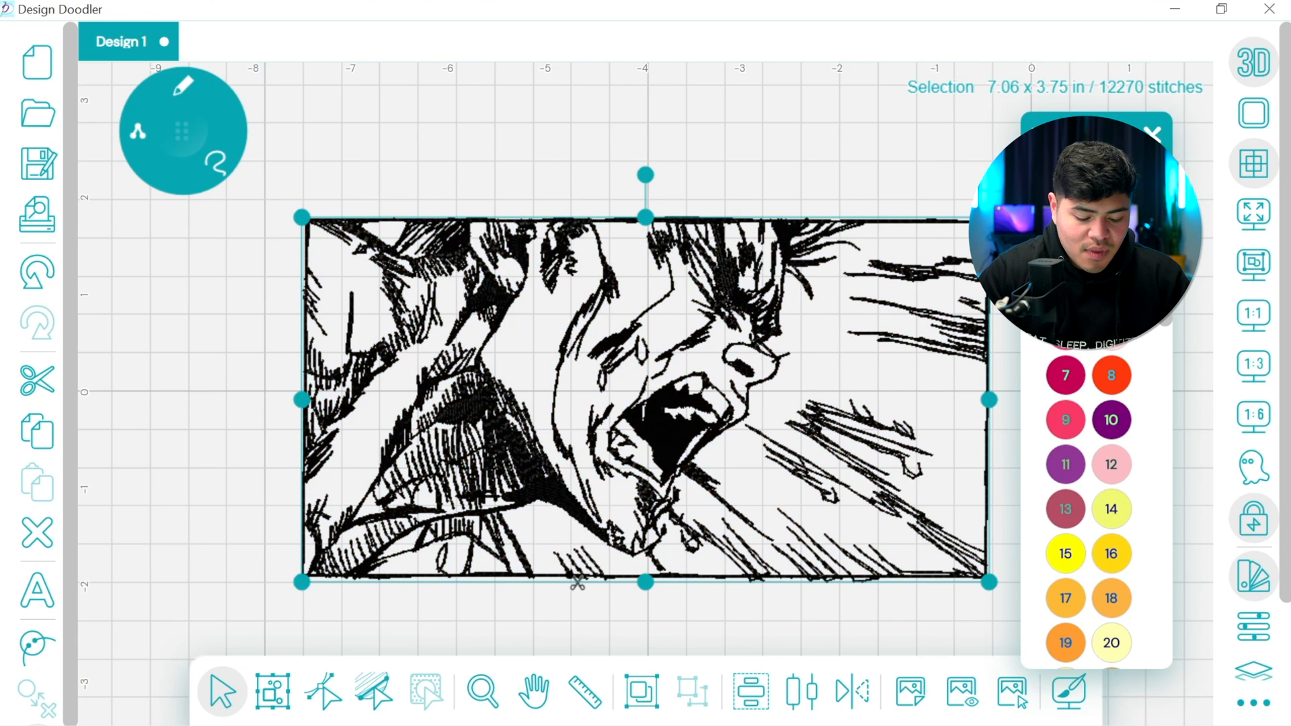
click(1152, 135)
click(1153, 135)
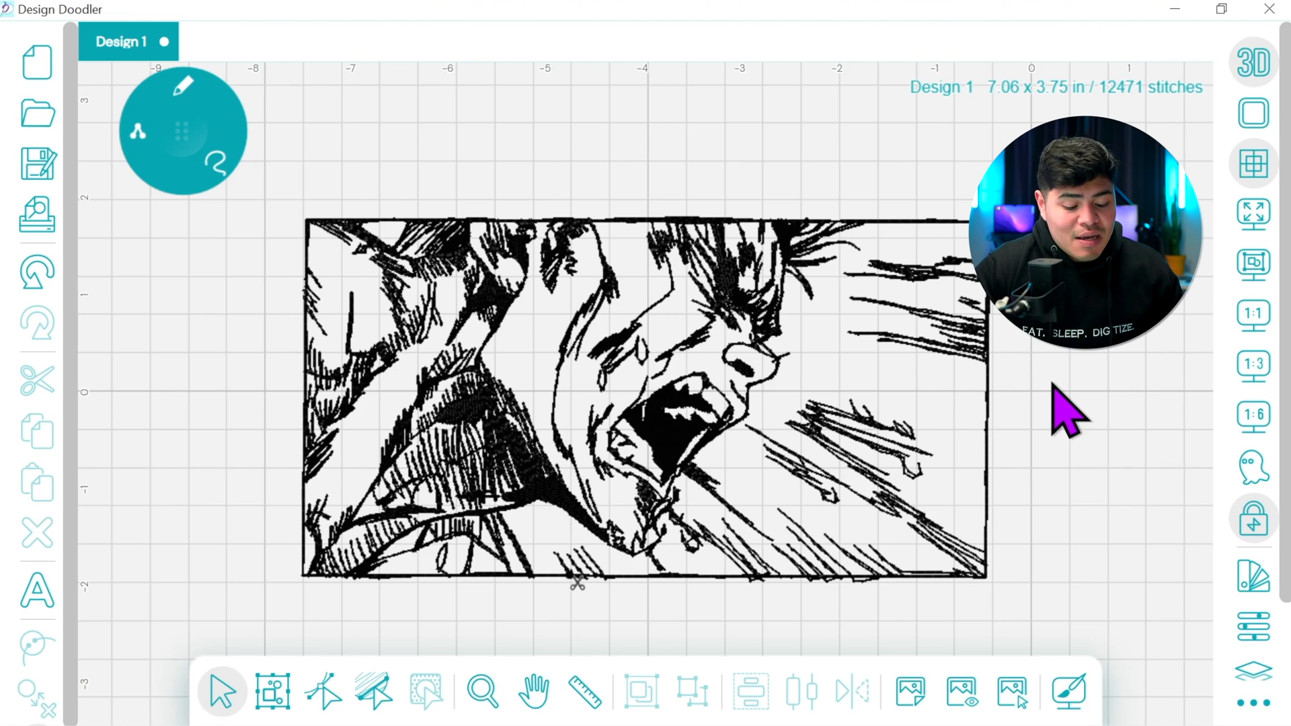
Show the background image again, select the entire design and recolor its stitches pink
click(961, 692)
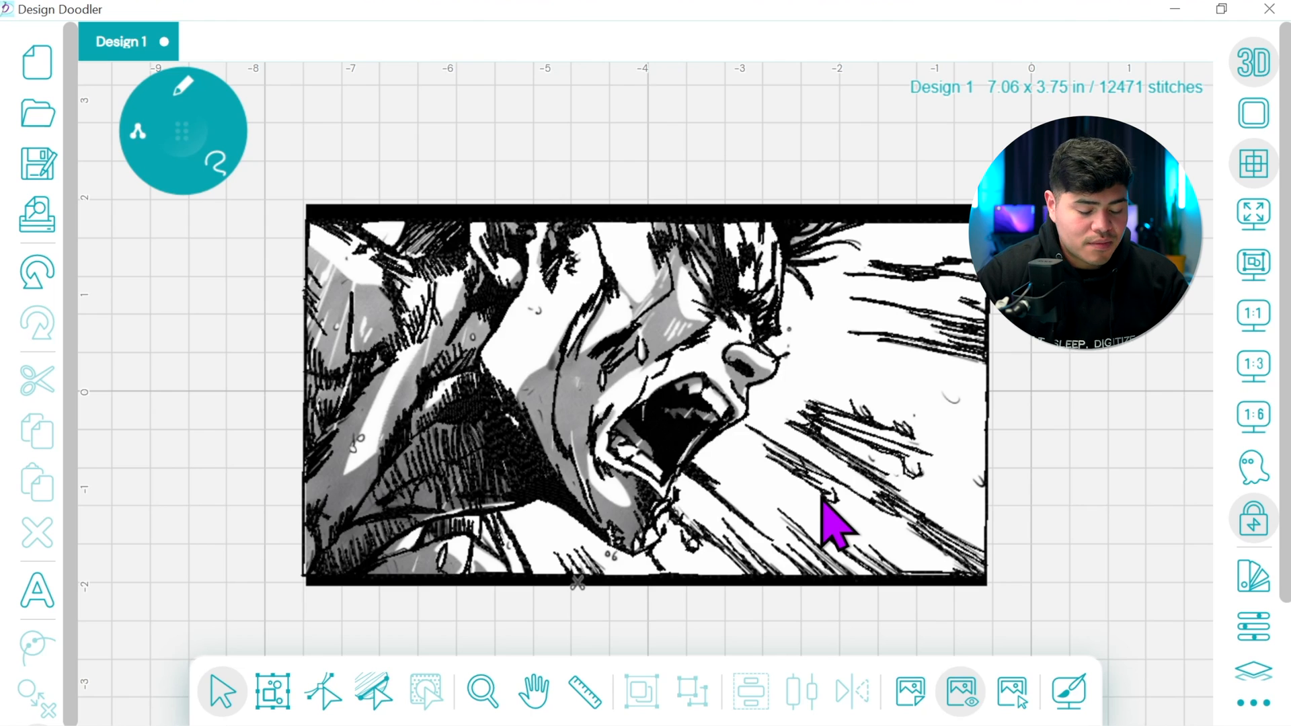
click(272, 693)
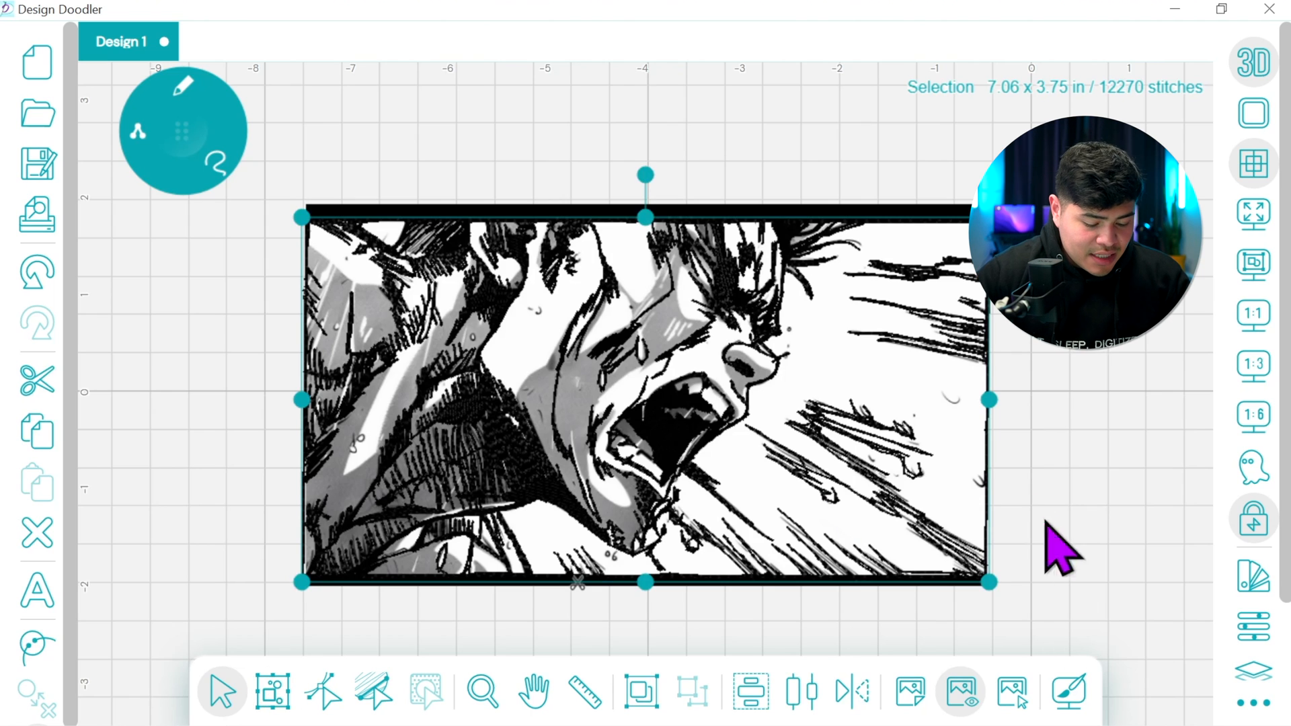
click(1255, 622)
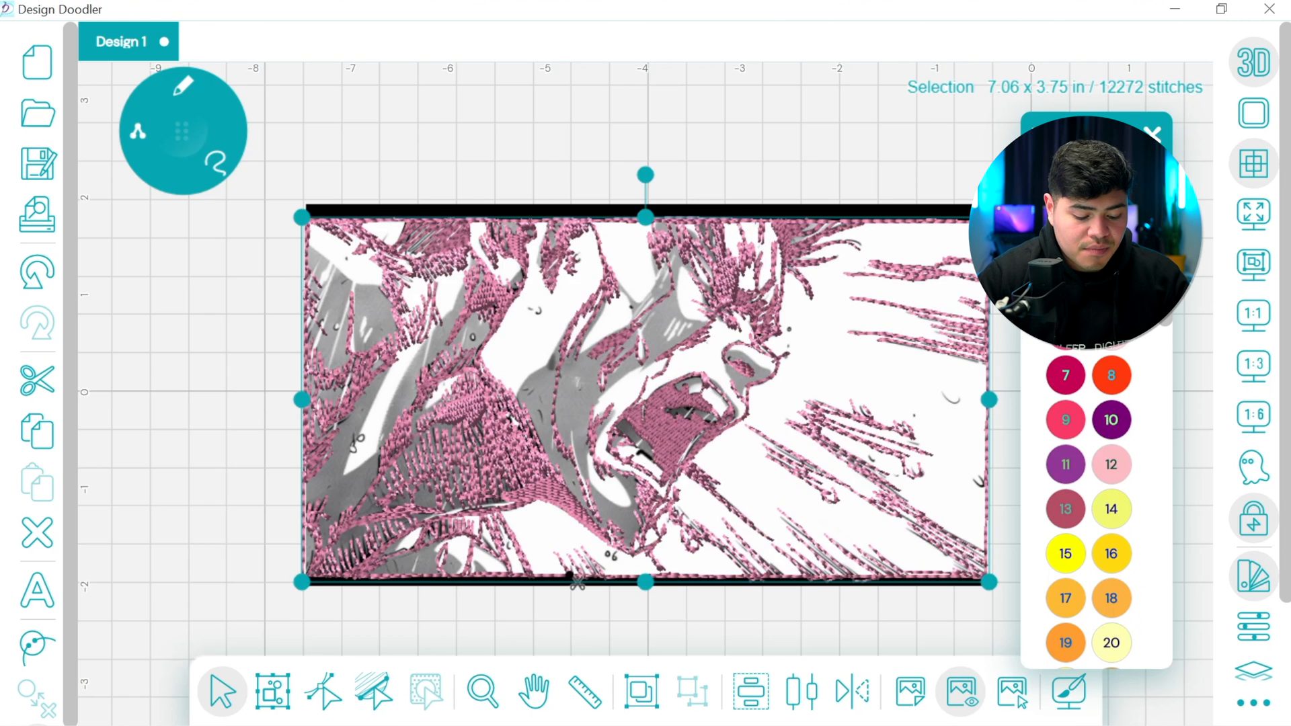
click(1154, 130)
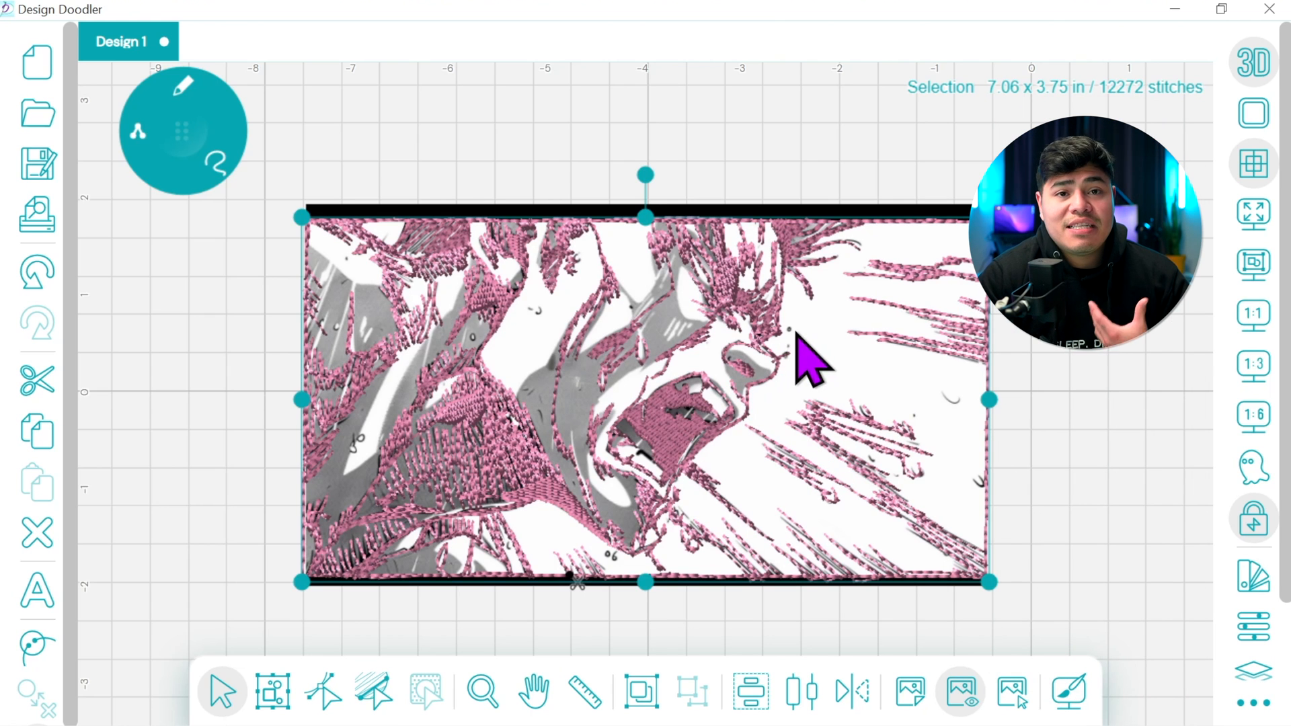
Set the drawing tool to Fill with a green thread color for the gray shading
click(535, 693)
drag(608, 597, 723, 560)
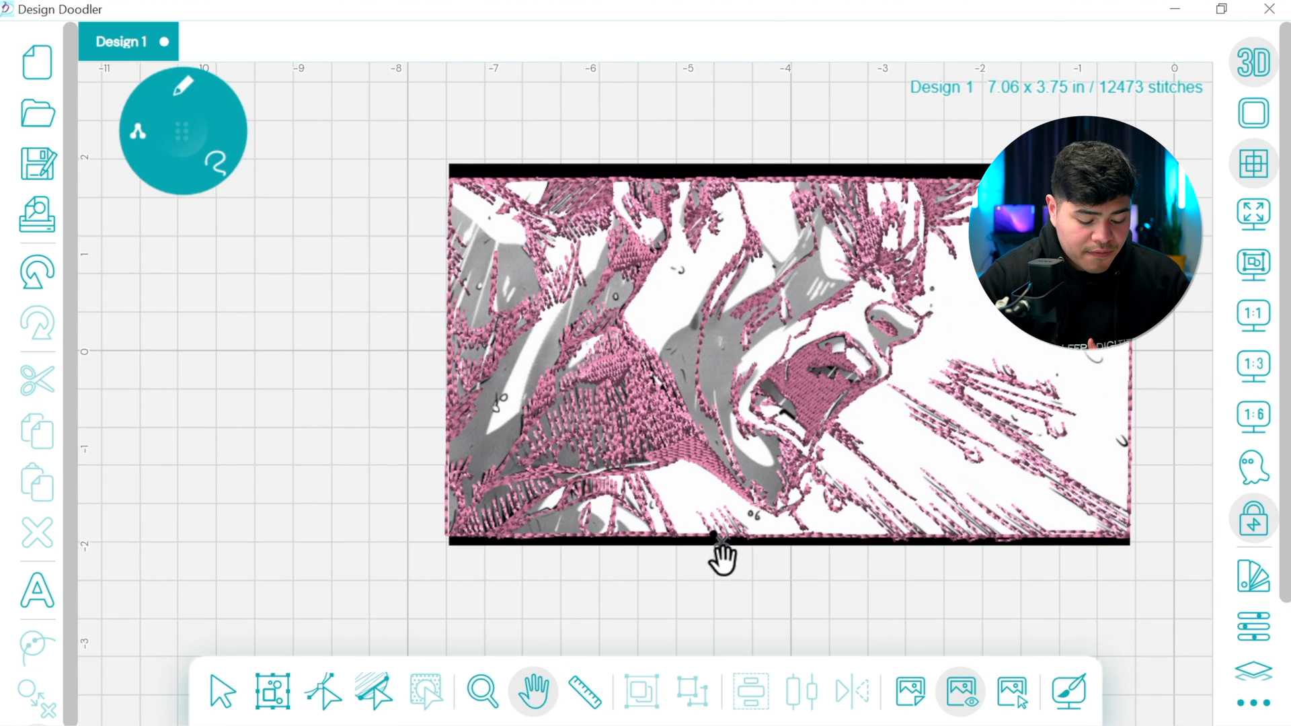
click(179, 90)
click(177, 224)
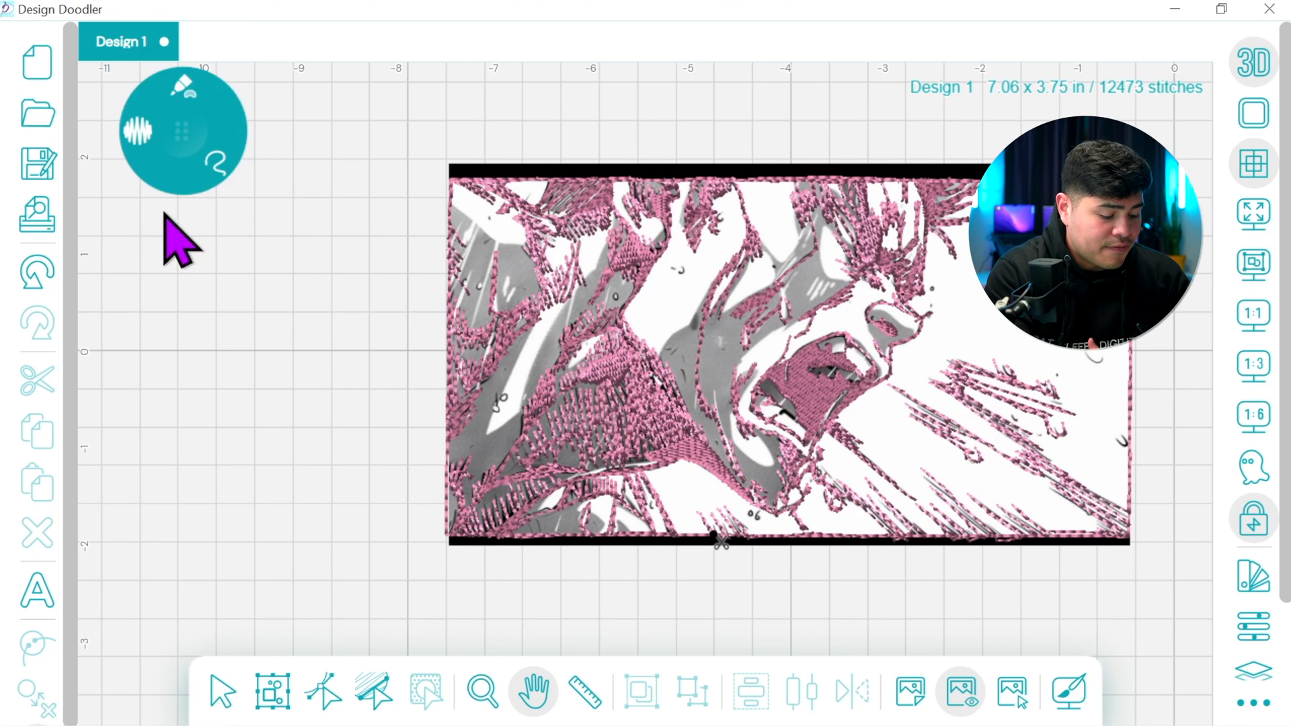
click(1252, 586)
drag(1162, 312, 1164, 496)
click(1150, 132)
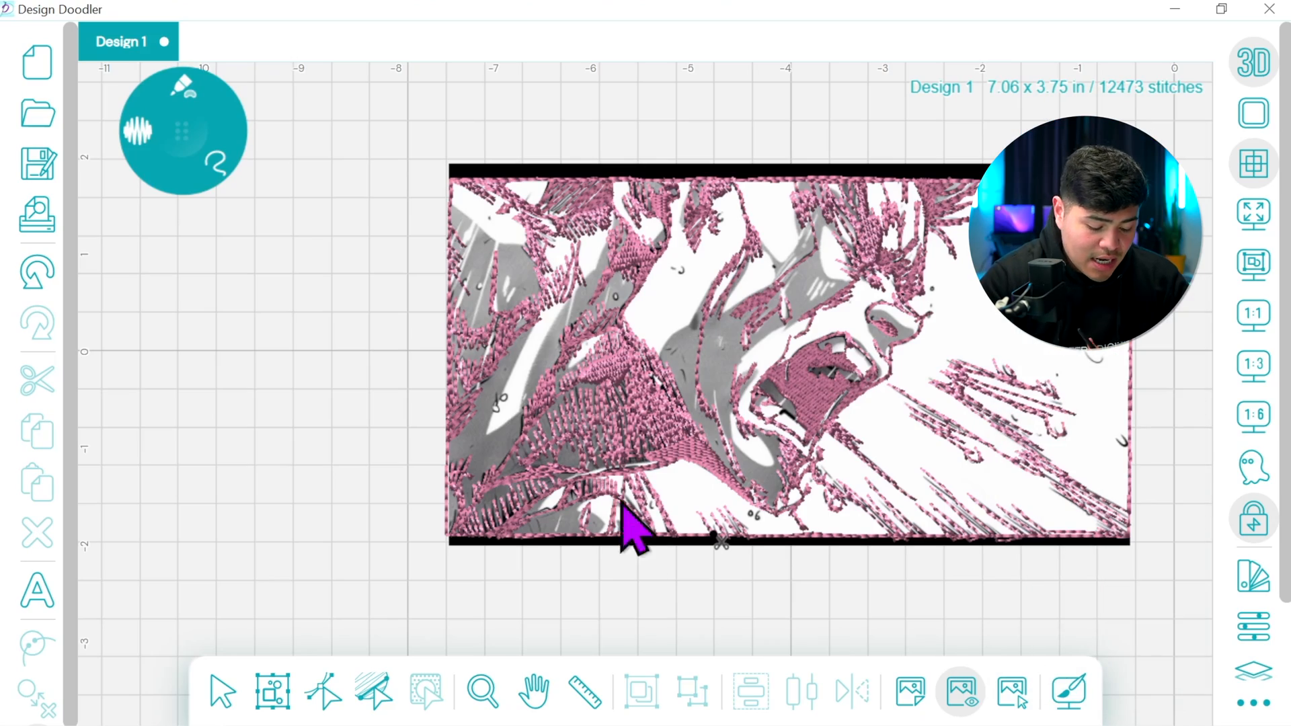
At 1:3 zoom, trace the narrow gray shading strips between the clothing folds at the bottom border with a green run stitch
click(1244, 366)
click(535, 691)
drag(586, 593, 1098, 176)
drag(763, 432, 892, 381)
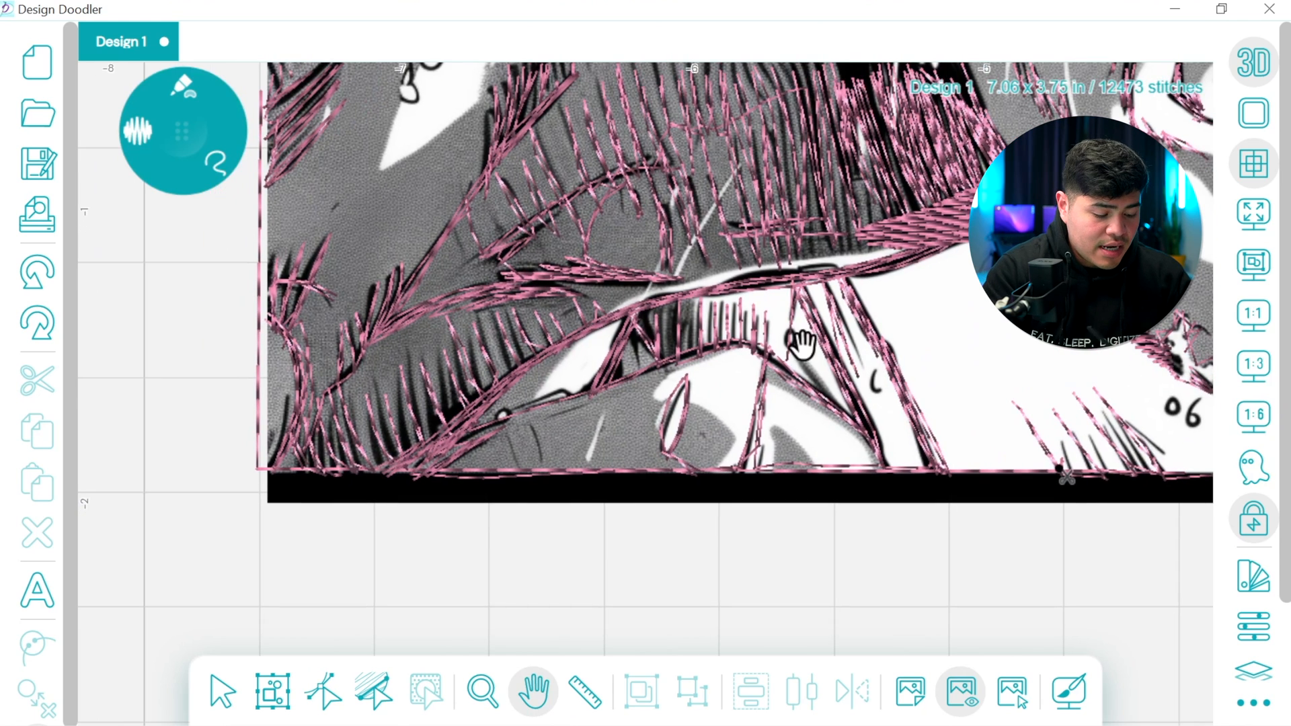
click(108, 135)
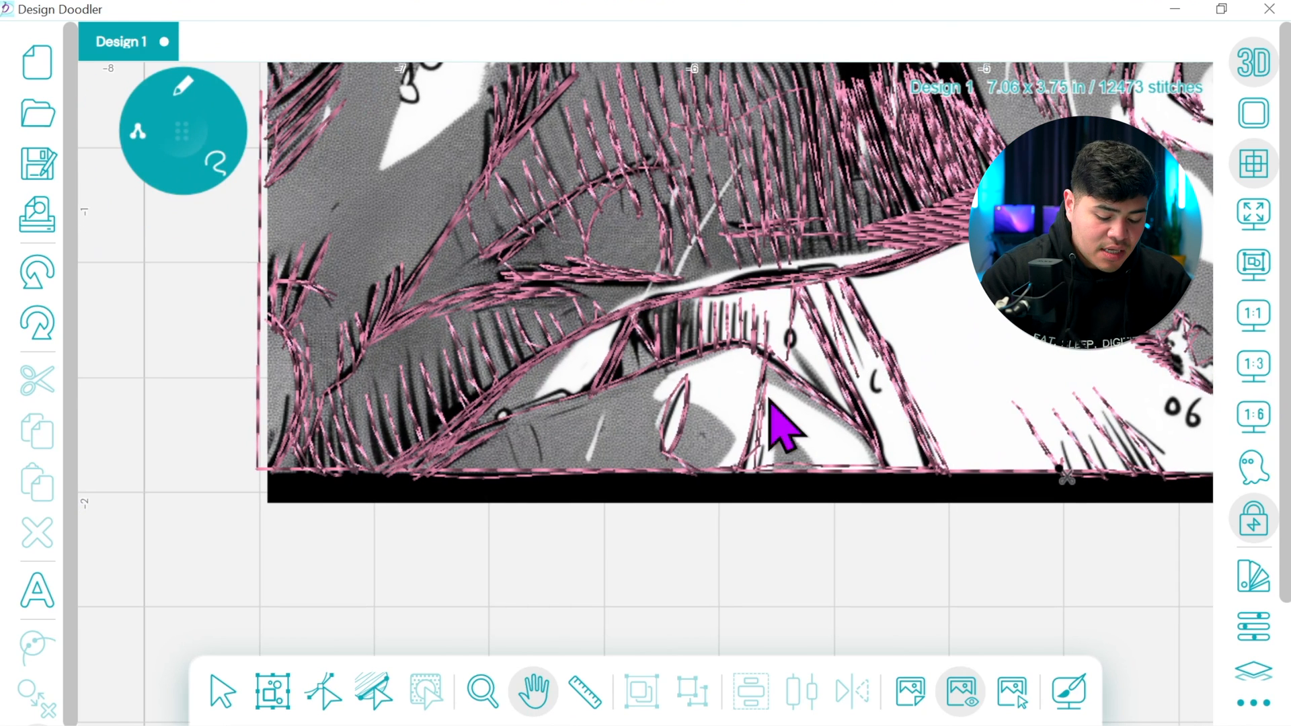
mouse_move(772, 426)
mouse_down()
mouse_move(809, 473)
mouse_move(777, 472)
mouse_move(775, 431)
mouse_move(794, 478)
mouse_move(878, 484)
mouse_move(831, 413)
mouse_move(761, 366)
mouse_move(844, 419)
mouse_move(795, 390)
mouse_move(877, 469)
mouse_move(712, 475)
mouse_up()
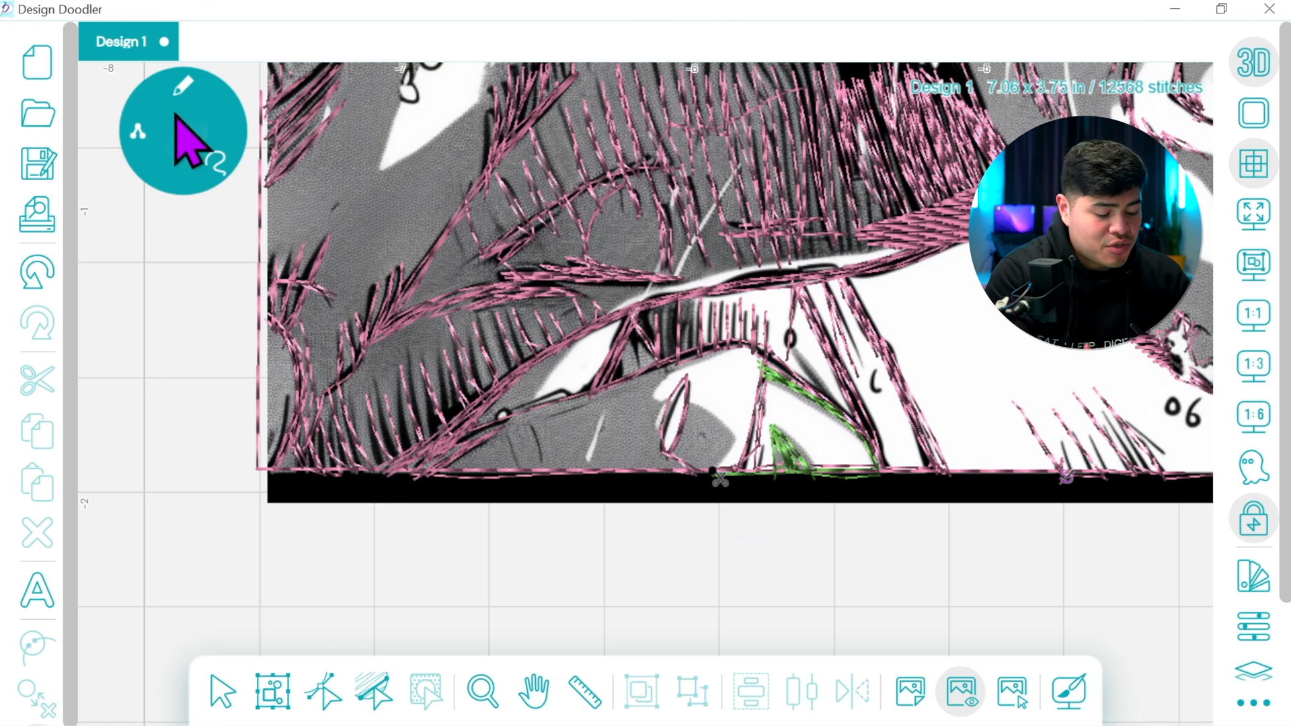
With Fill, outline the gray area of the lower clothing around the white highlights to cover it with green stitches
click(181, 85)
click(164, 217)
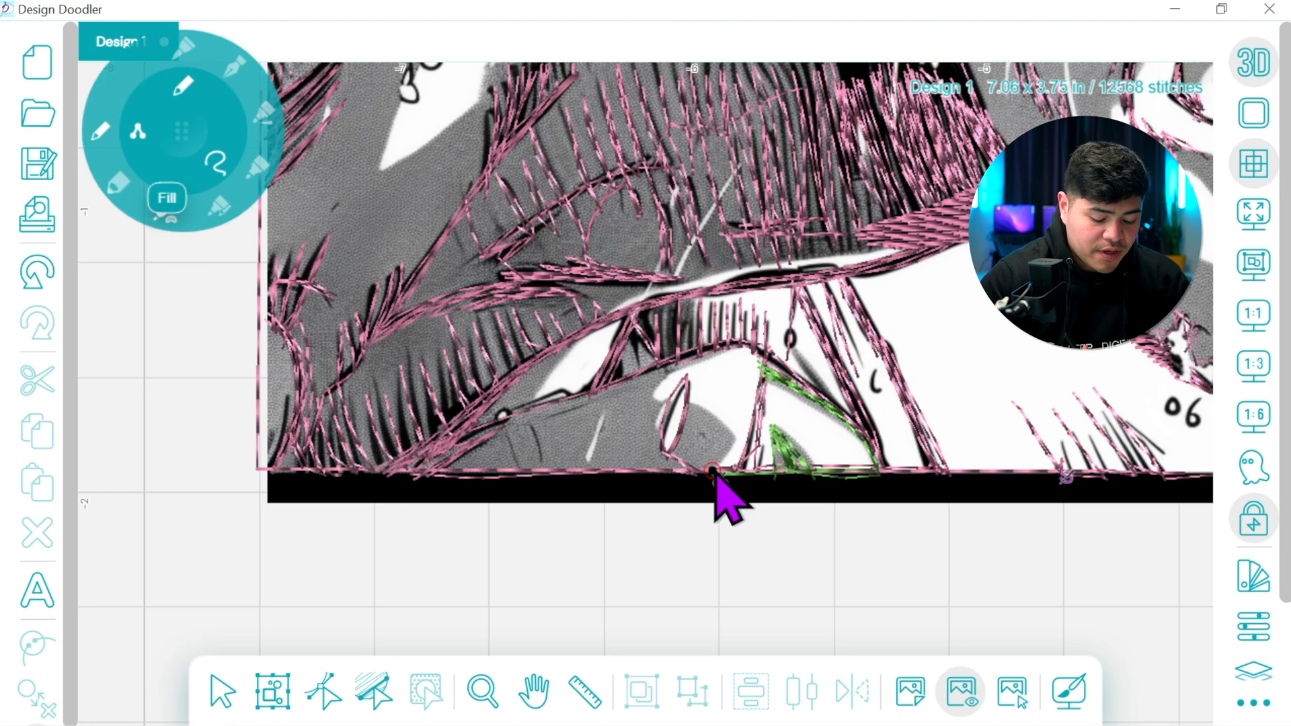
mouse_move(714, 417)
mouse_down()
mouse_move(673, 456)
mouse_move(660, 451)
mouse_move(658, 393)
mouse_move(700, 359)
mouse_move(708, 297)
mouse_move(651, 315)
mouse_move(604, 388)
mouse_move(536, 414)
mouse_move(581, 343)
mouse_move(563, 344)
mouse_move(409, 471)
mouse_up()
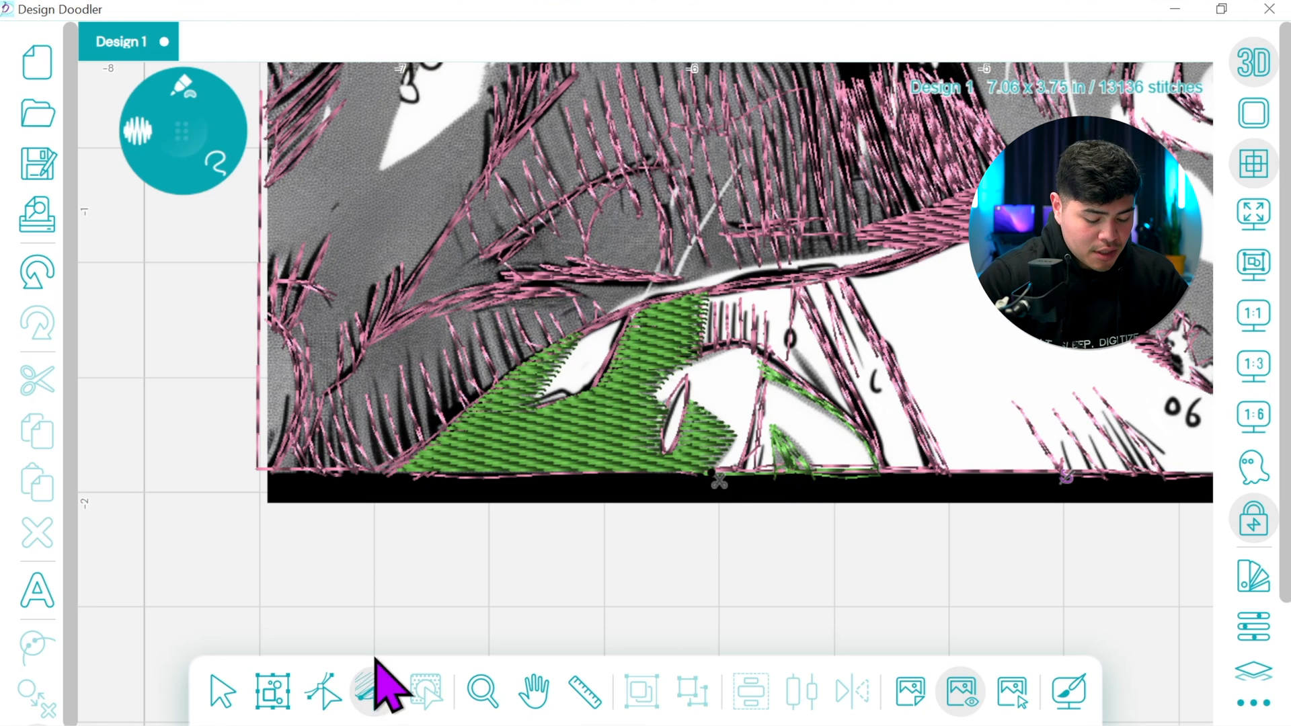
Edit the green fill's start and stop points, moving the stop to its lower-left corner on the bottom border
click(376, 680)
click(323, 692)
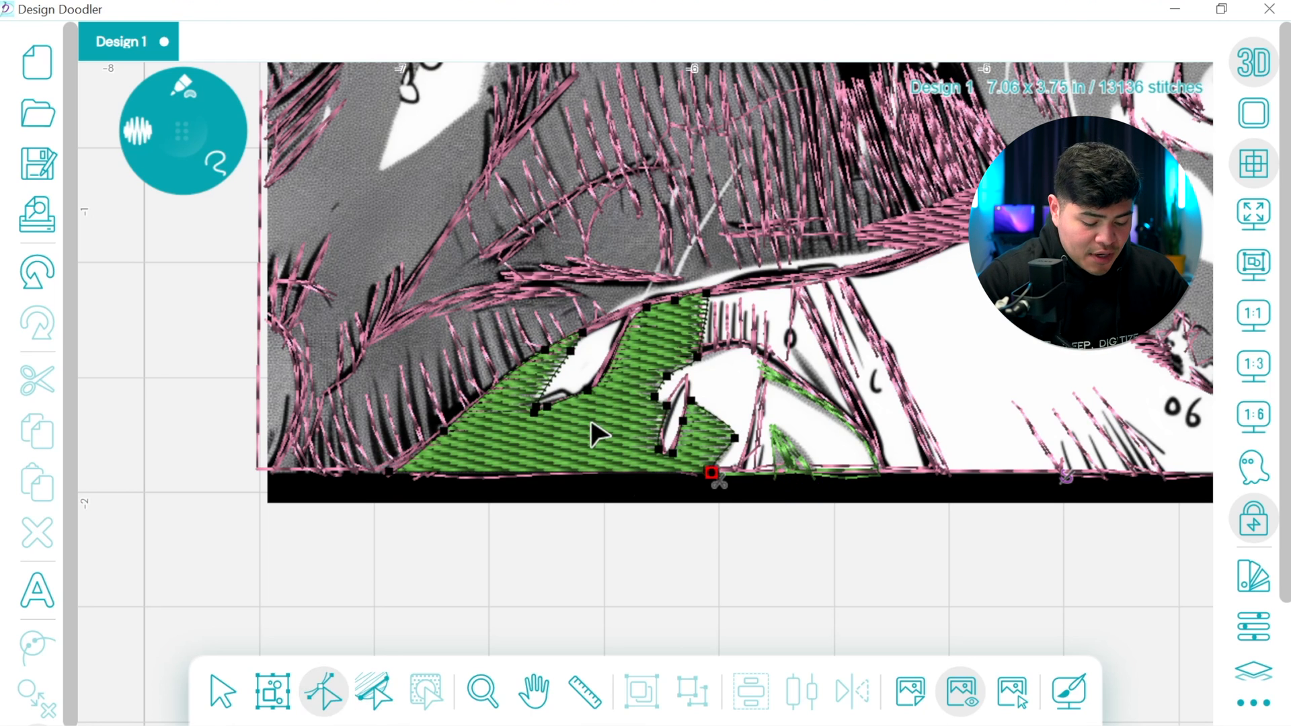
click(713, 474)
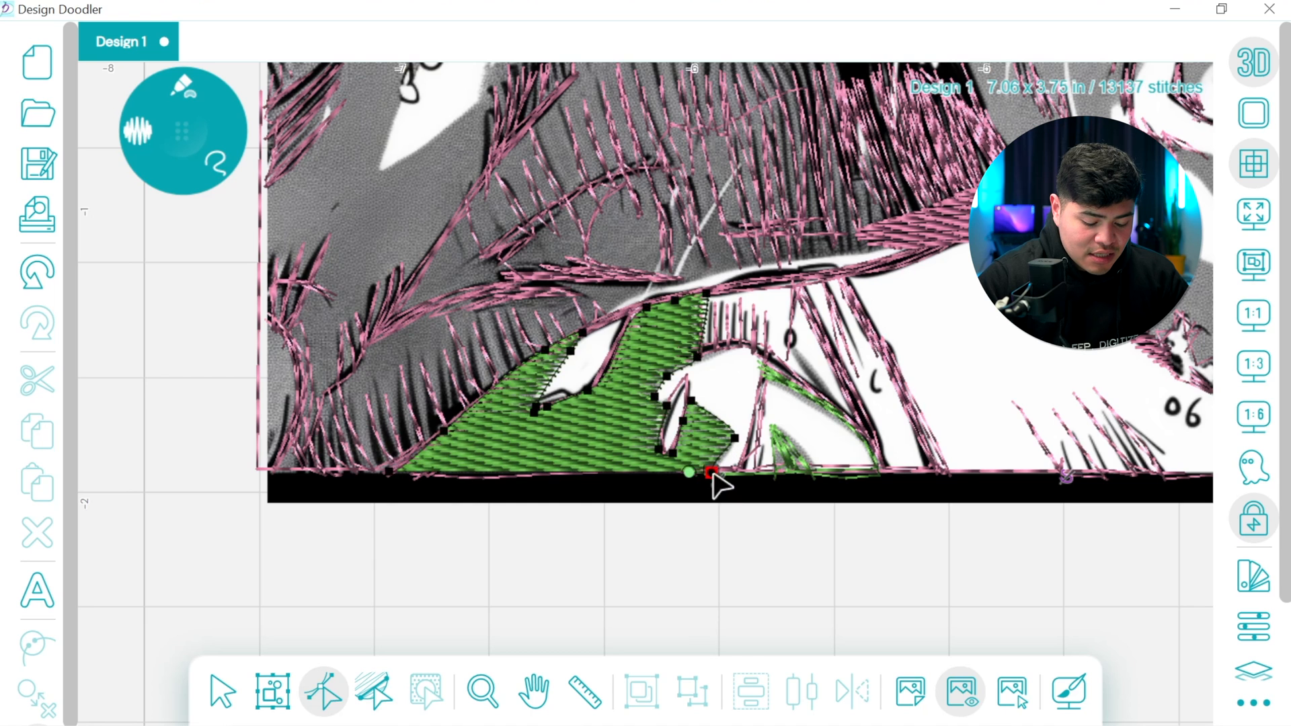
drag(471, 542, 317, 554)
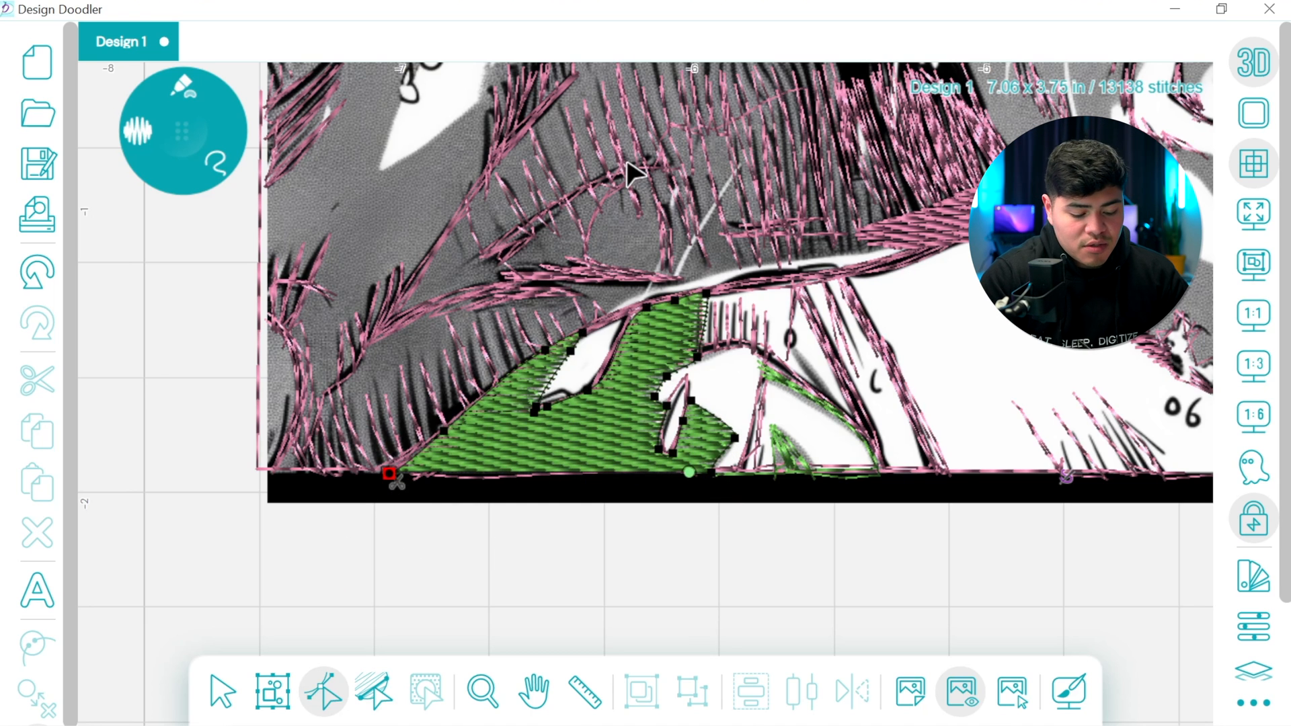
With 3D display off at 1:1 zoom, draw a green fill around the large gray body and neck area on the image's left side
click(1252, 315)
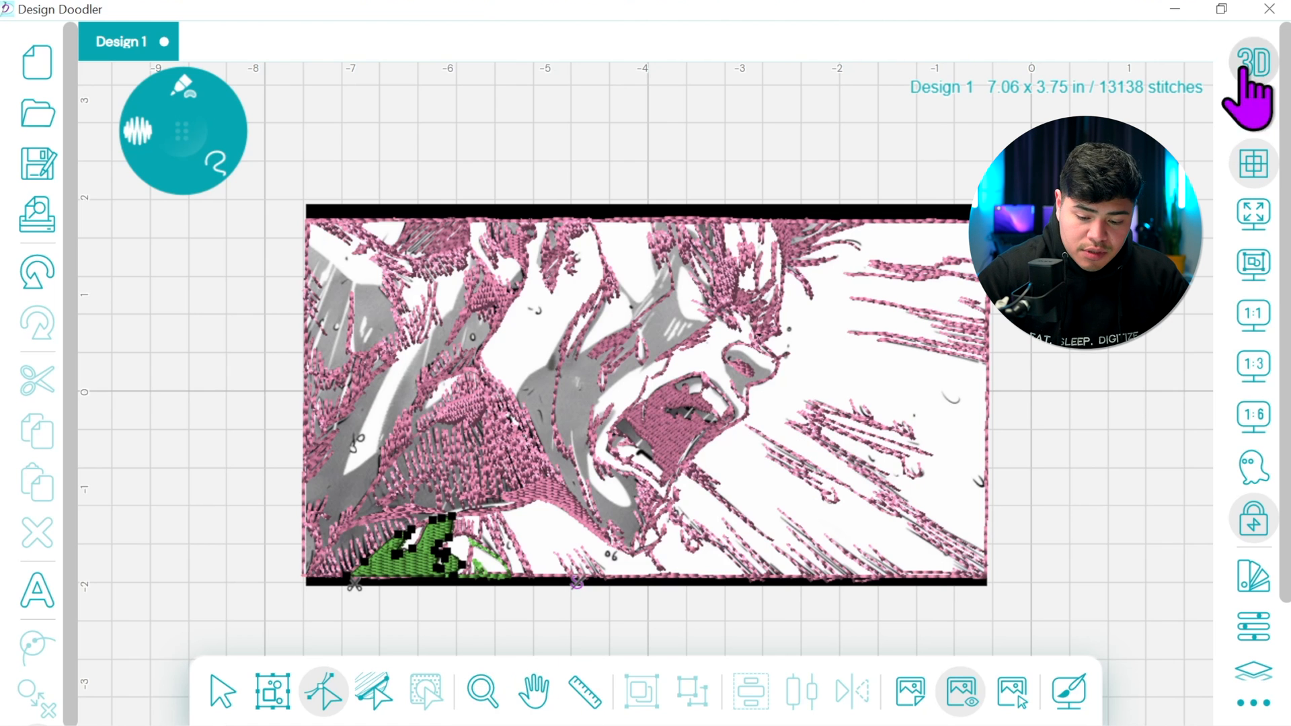
click(1244, 73)
click(534, 691)
drag(437, 577, 702, 513)
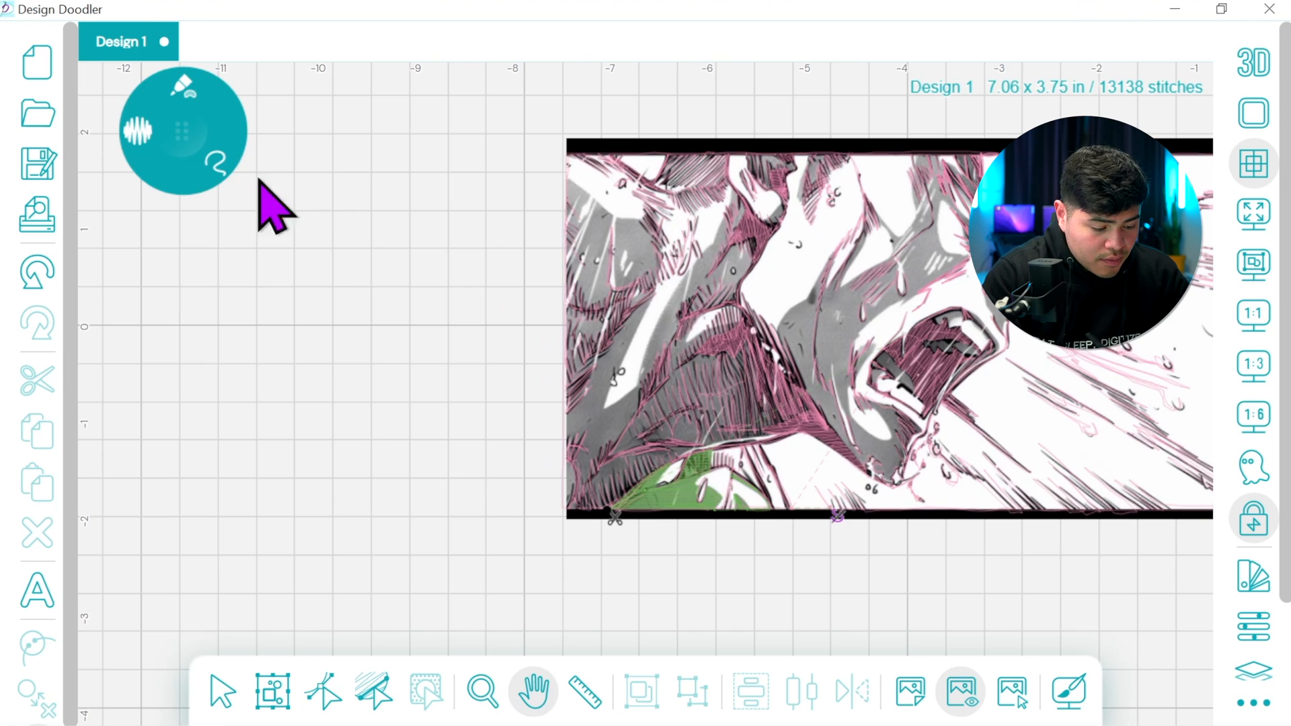
click(214, 160)
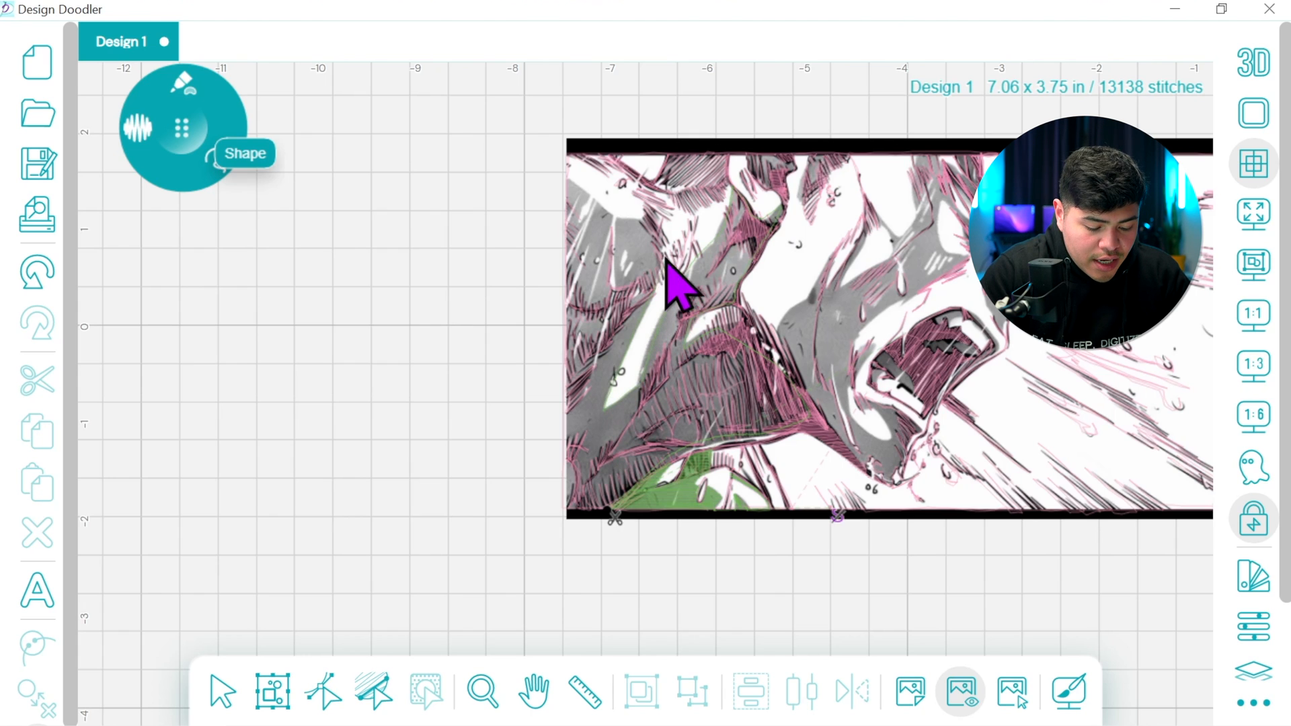
click(565, 178)
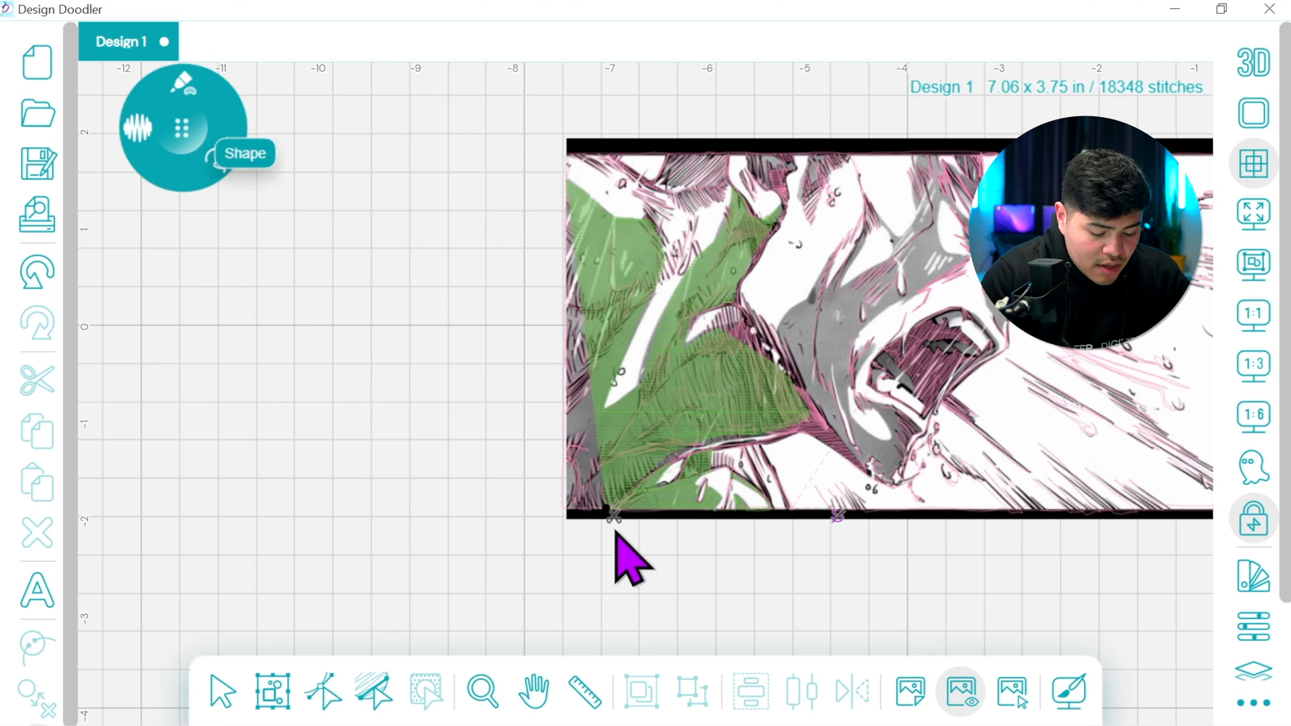
Reshape the large green fill by moving its bottom point out to the image's lower-left corner
click(323, 693)
click(626, 425)
drag(606, 510, 580, 522)
mouse_move(643, 474)
mouse_down()
mouse_move(629, 489)
mouse_move(648, 471)
mouse_up()
drag(606, 512, 568, 518)
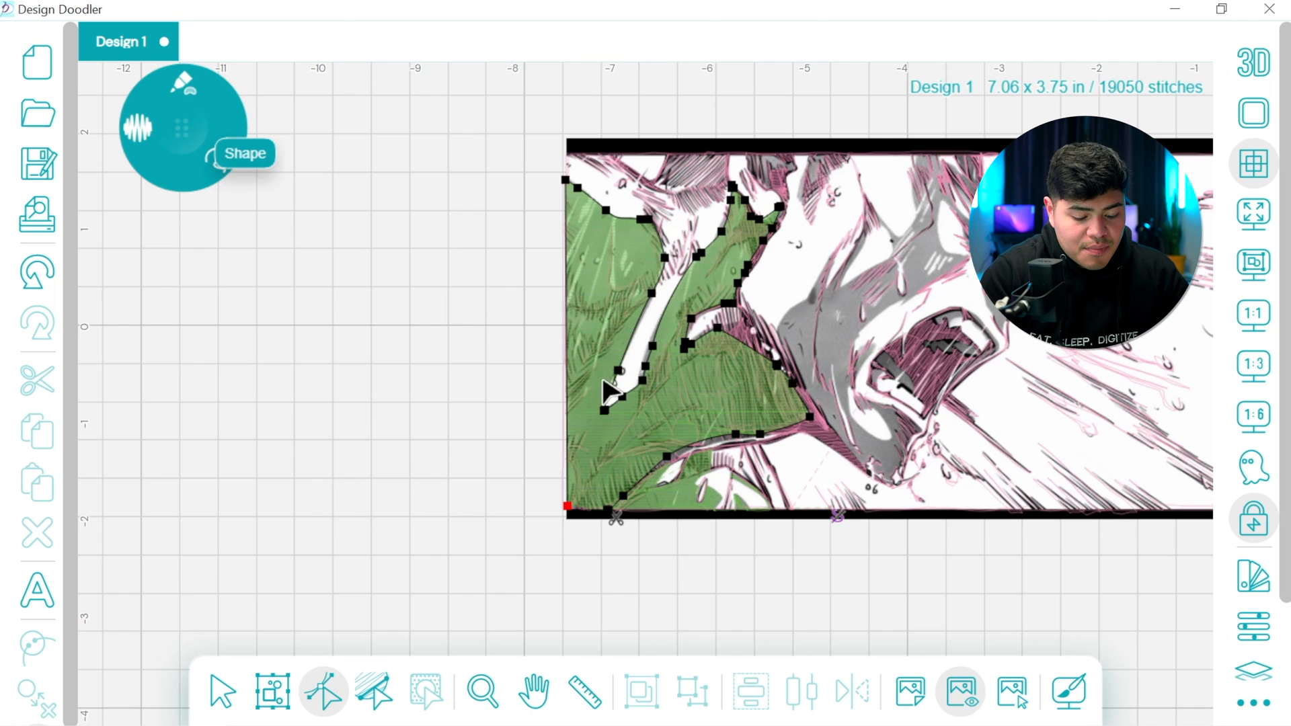
mouse_move(569, 507)
mouse_down()
mouse_move(577, 514)
mouse_move(566, 513)
mouse_up()
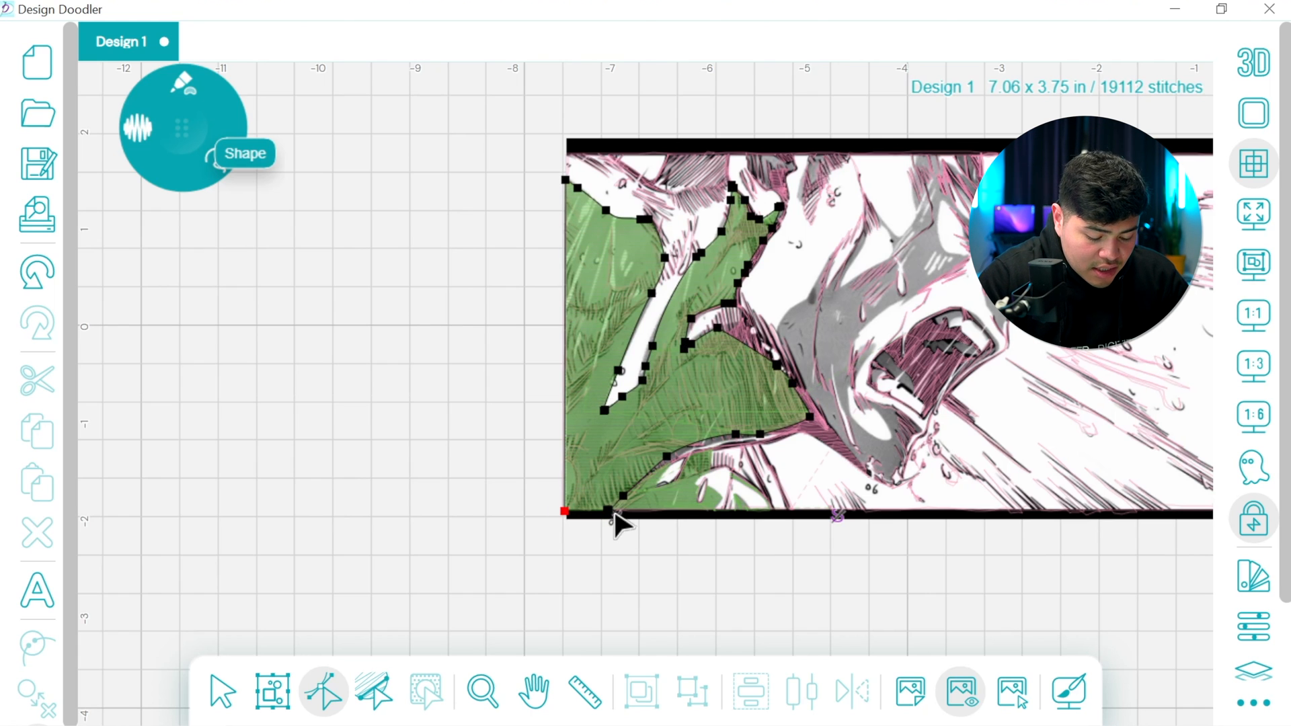
Adjust the large green fill's lowest point near the image's lower-left corner, placing it on the bottom border
click(1249, 364)
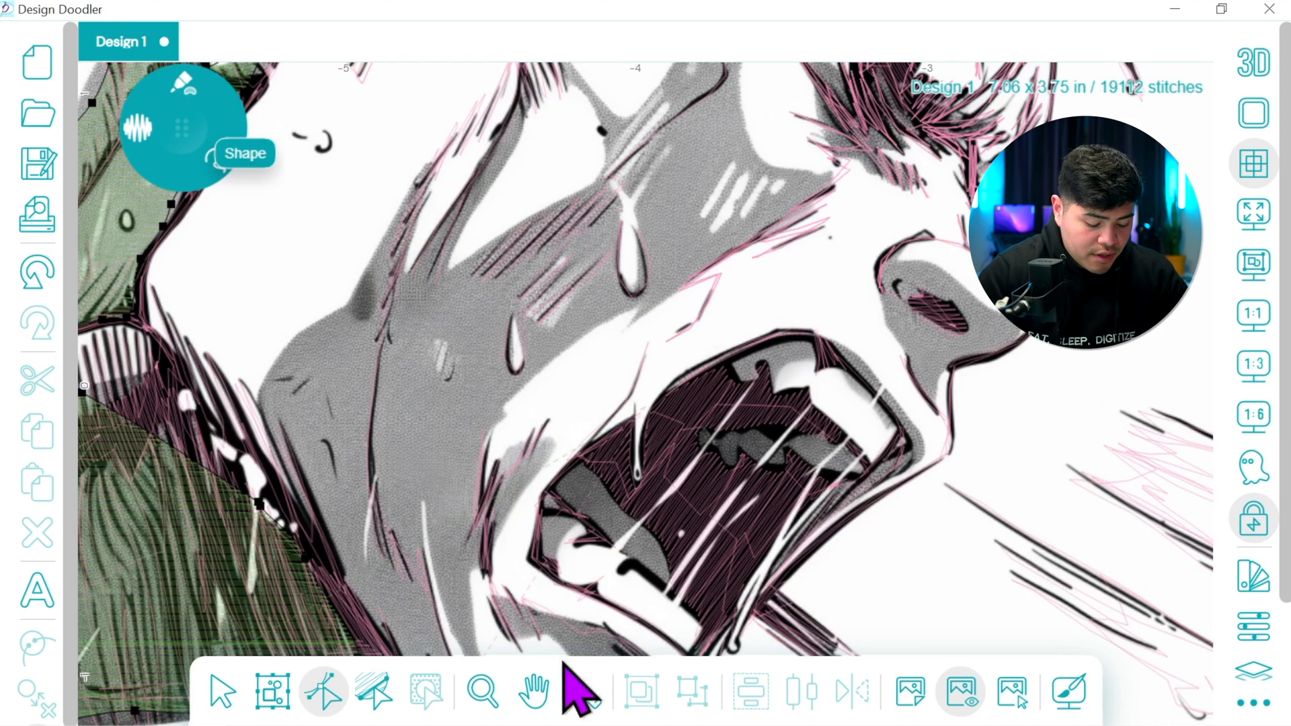
click(534, 691)
drag(470, 593, 945, 312)
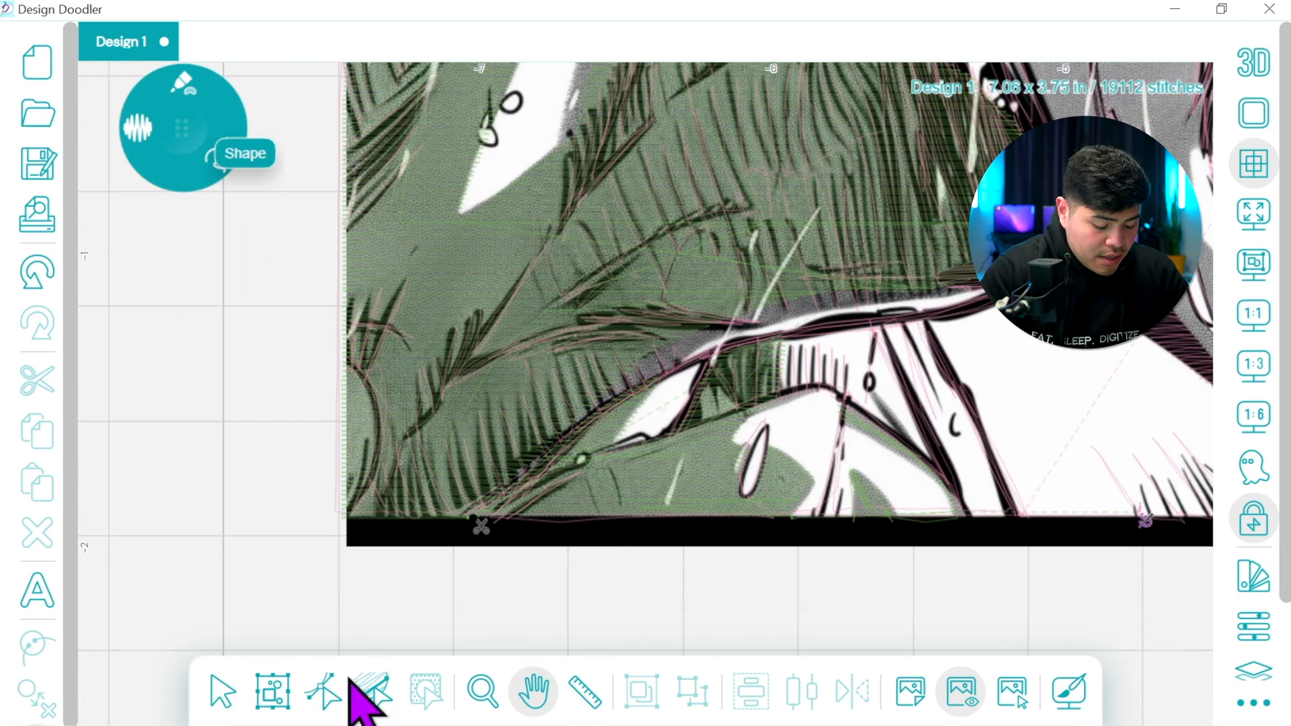
click(323, 691)
click(486, 512)
drag(503, 515, 482, 523)
Examine the large green fill's outline up close, from the bottom border up to its upper edge and across the neck
click(536, 692)
drag(725, 331, 647, 682)
drag(730, 489, 710, 683)
drag(769, 423, 730, 562)
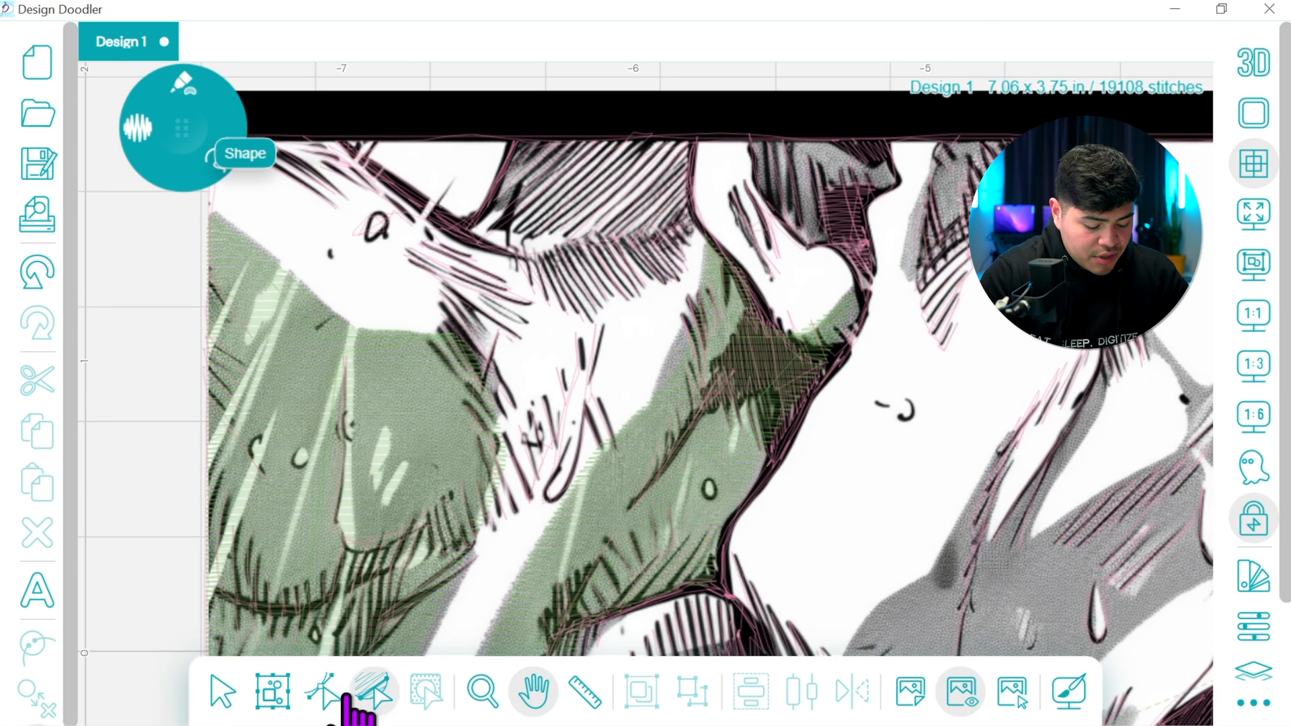
click(326, 691)
click(643, 496)
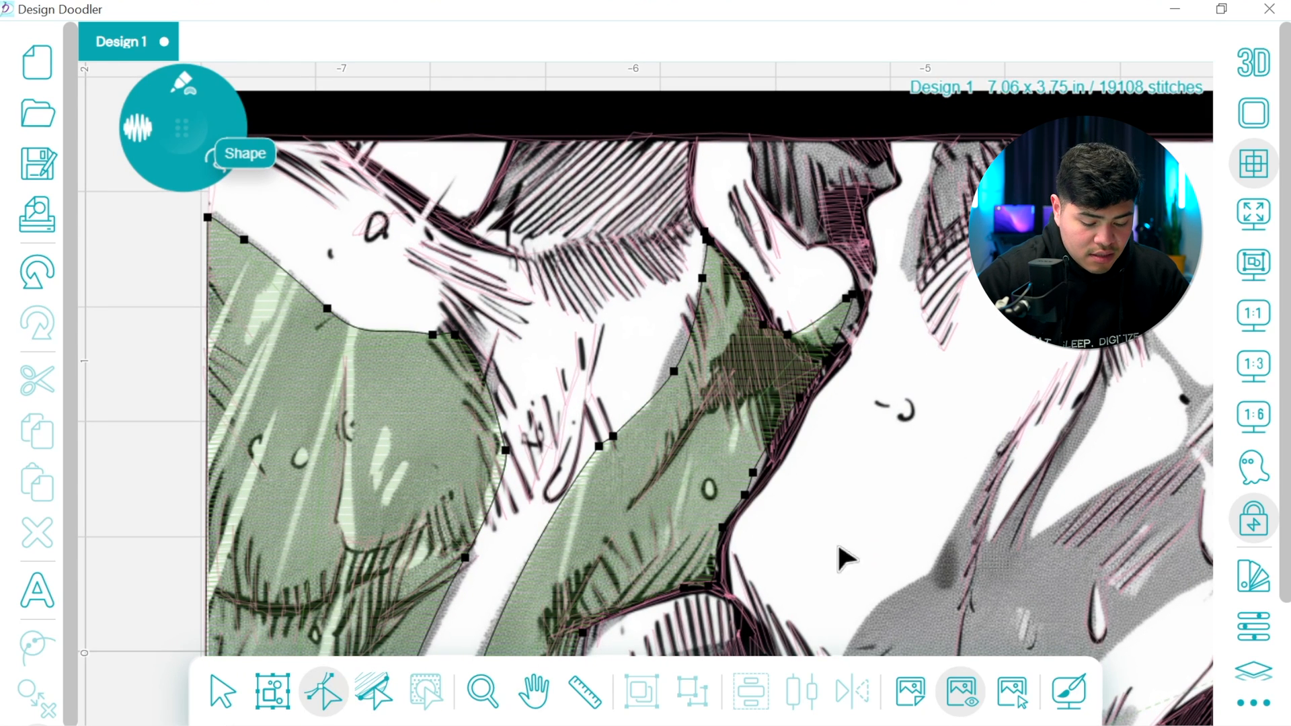
click(533, 691)
drag(888, 556, 828, 308)
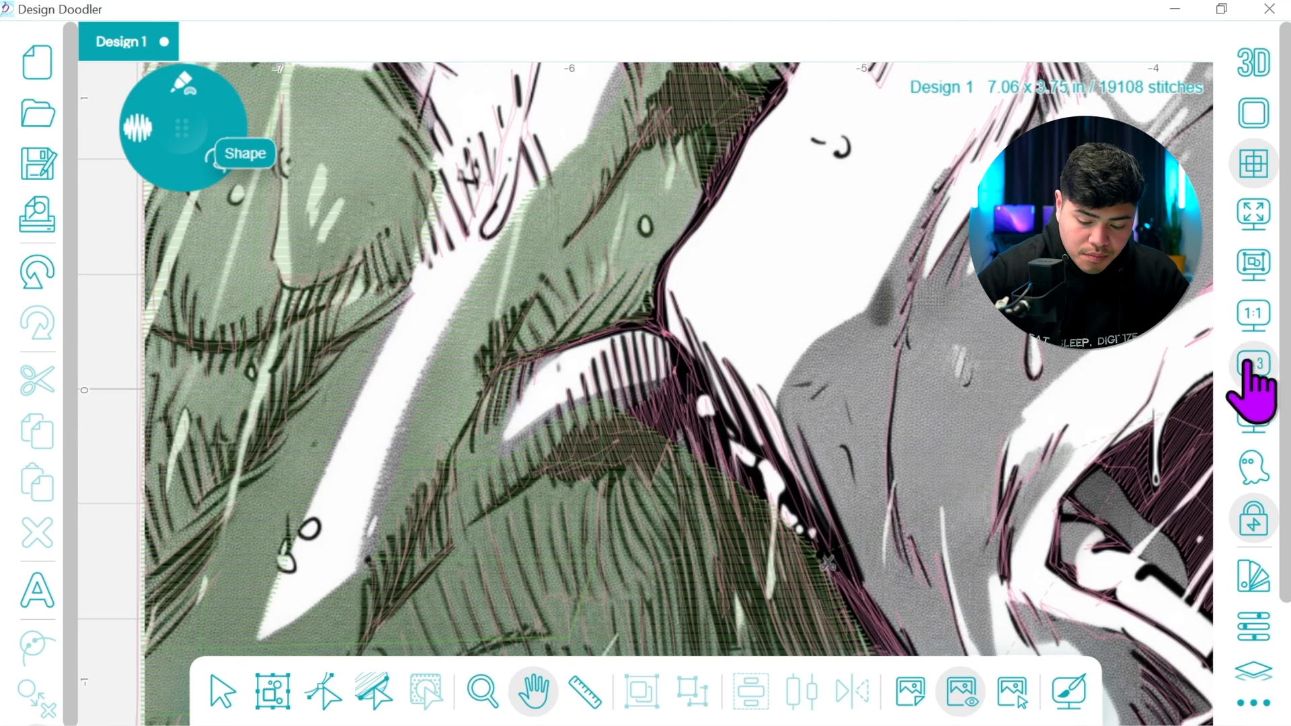
At 1:1 zoom, move the large green fill's stop point to its upper-right edge, beside the uncovered gray patches along the top border
click(1255, 316)
click(325, 691)
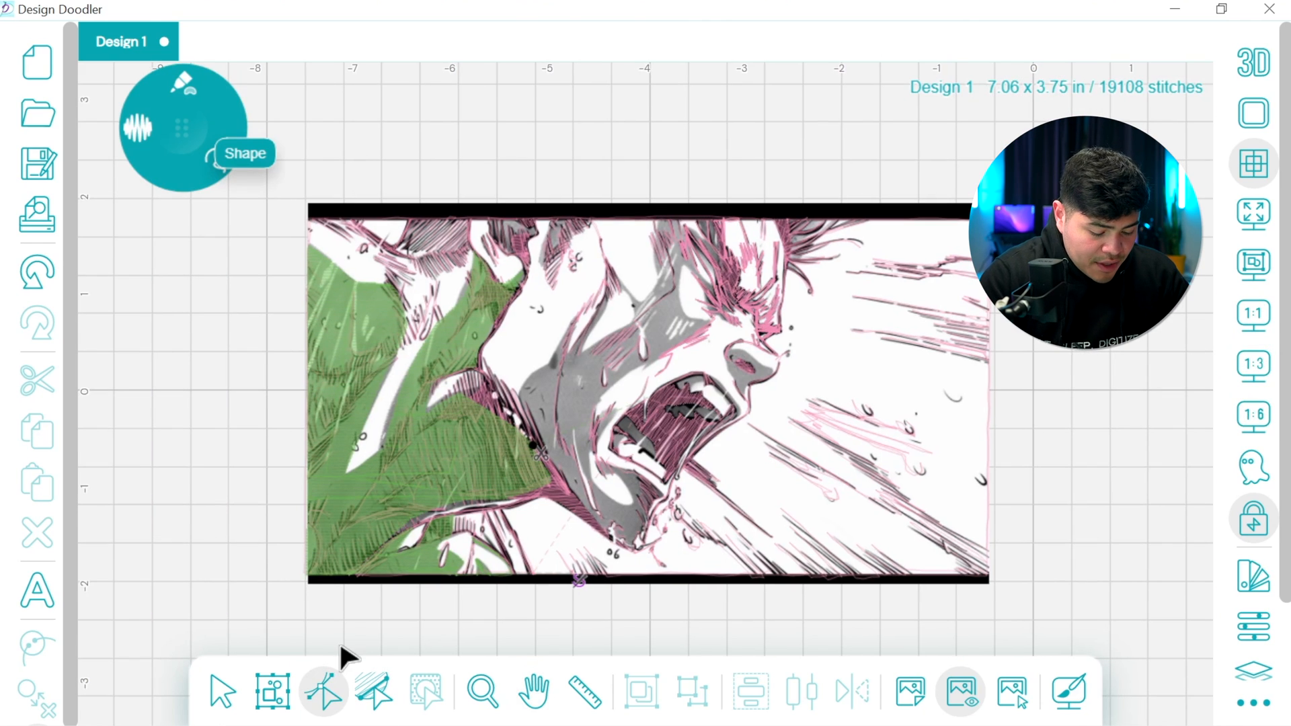
click(493, 436)
click(538, 457)
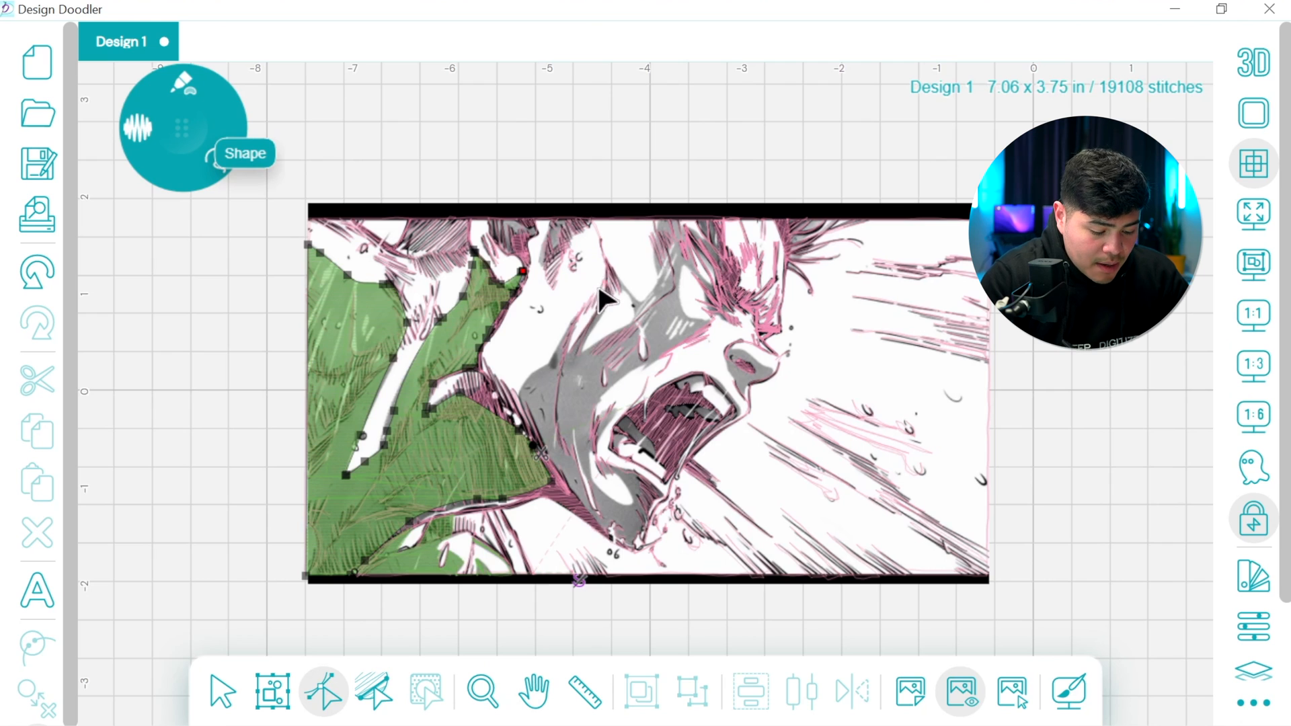
drag(597, 283, 589, 320)
Draw two small green fills over the neighboring gray patches hanging from the top border, right of the large fill
click(205, 151)
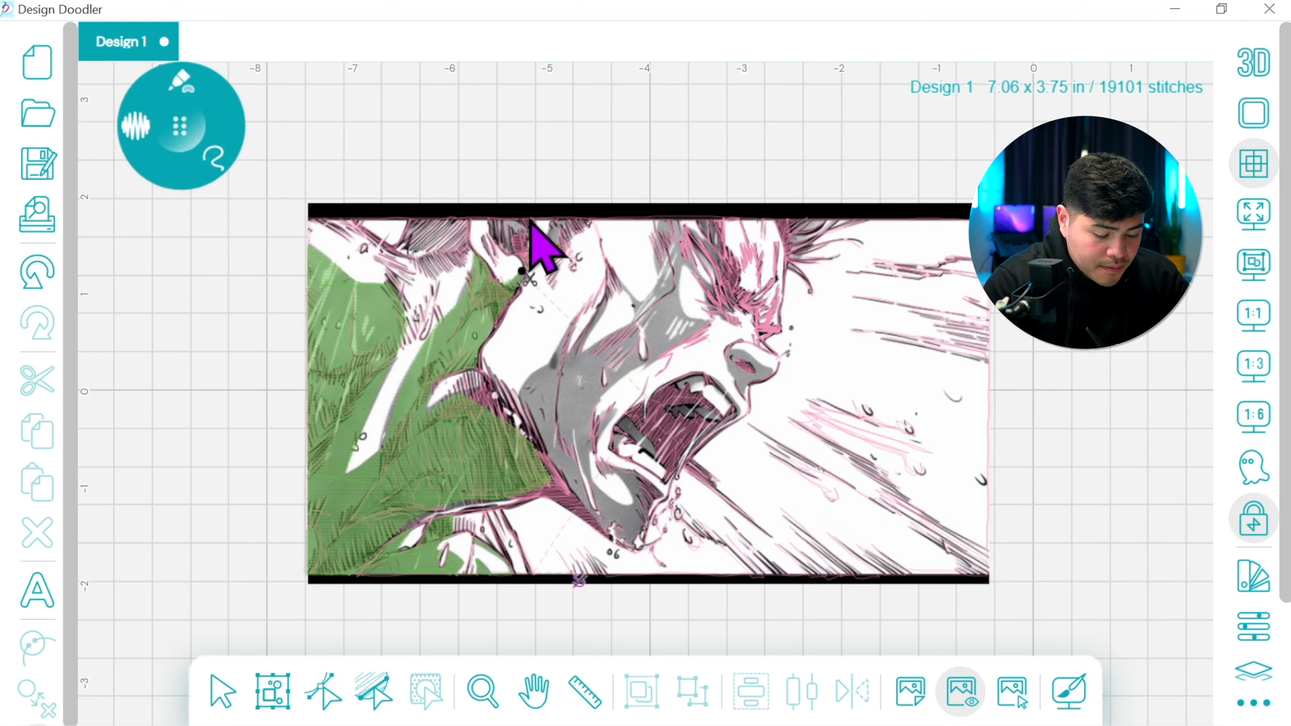
click(498, 249)
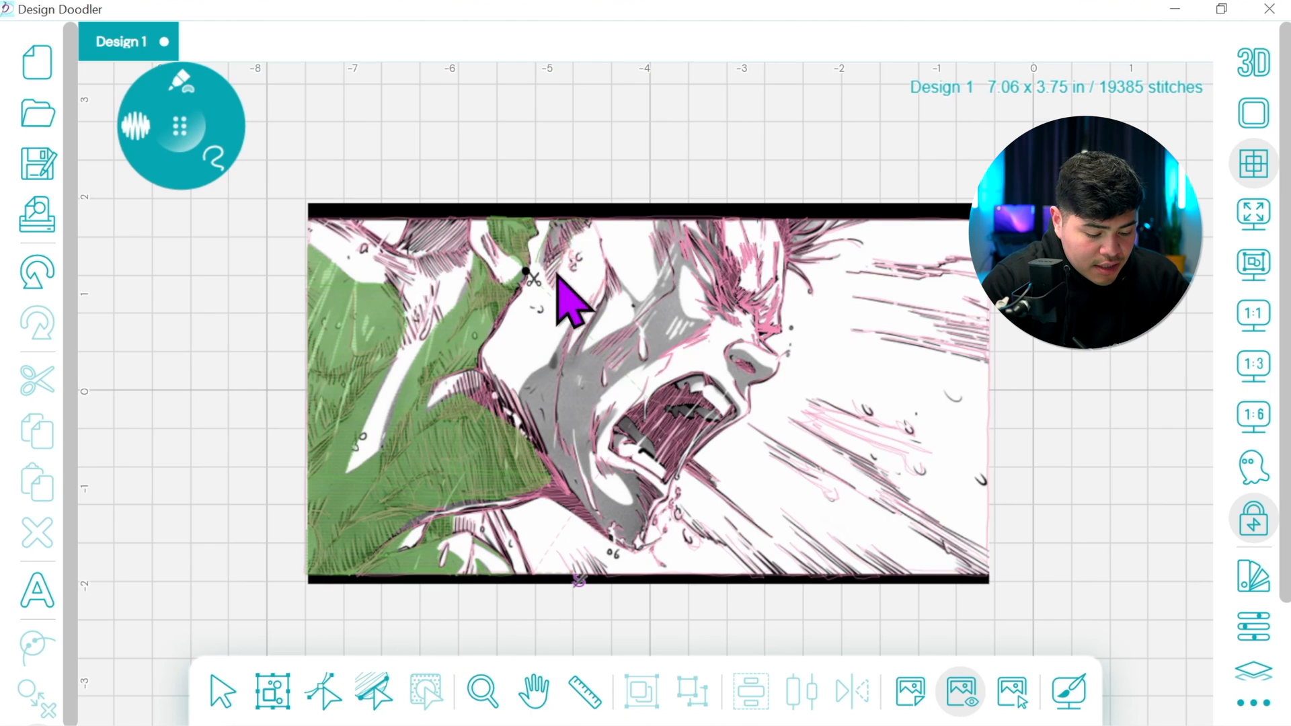
click(544, 277)
Edit the second small fill's start and stop points, putting the start on its left edge and the stop at its upper-right corner
click(223, 692)
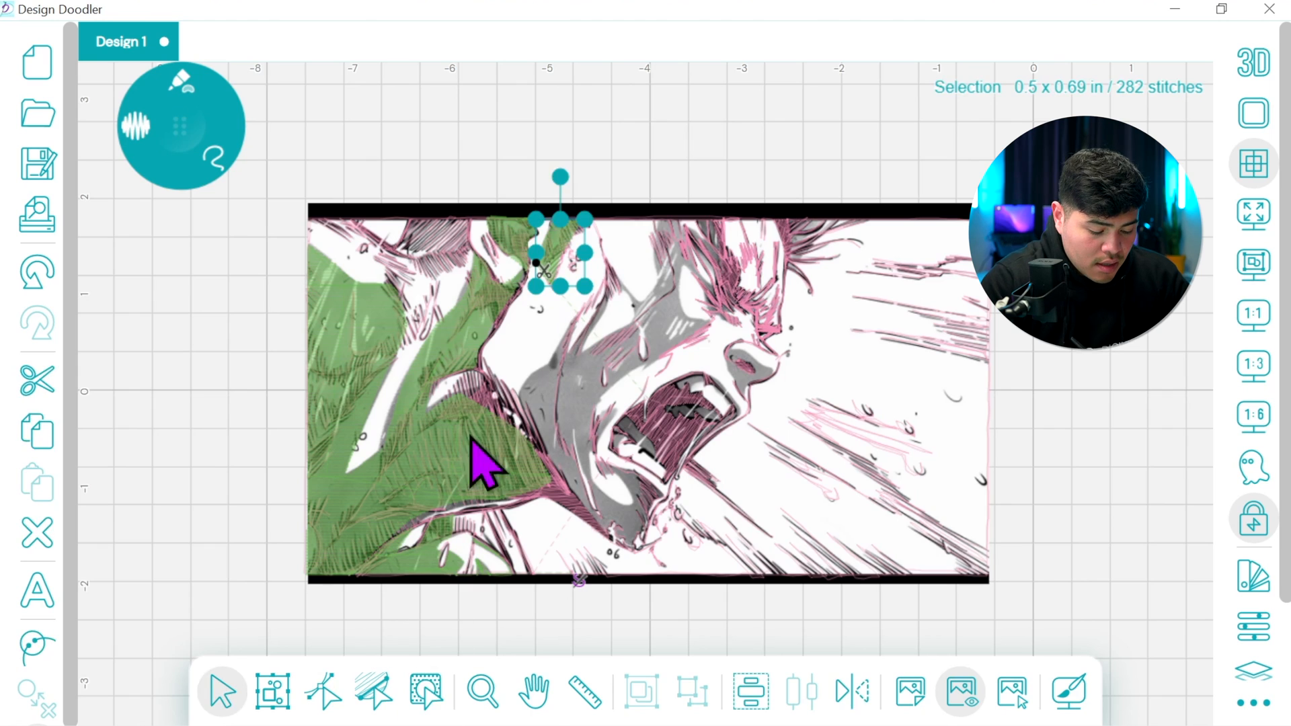
click(322, 695)
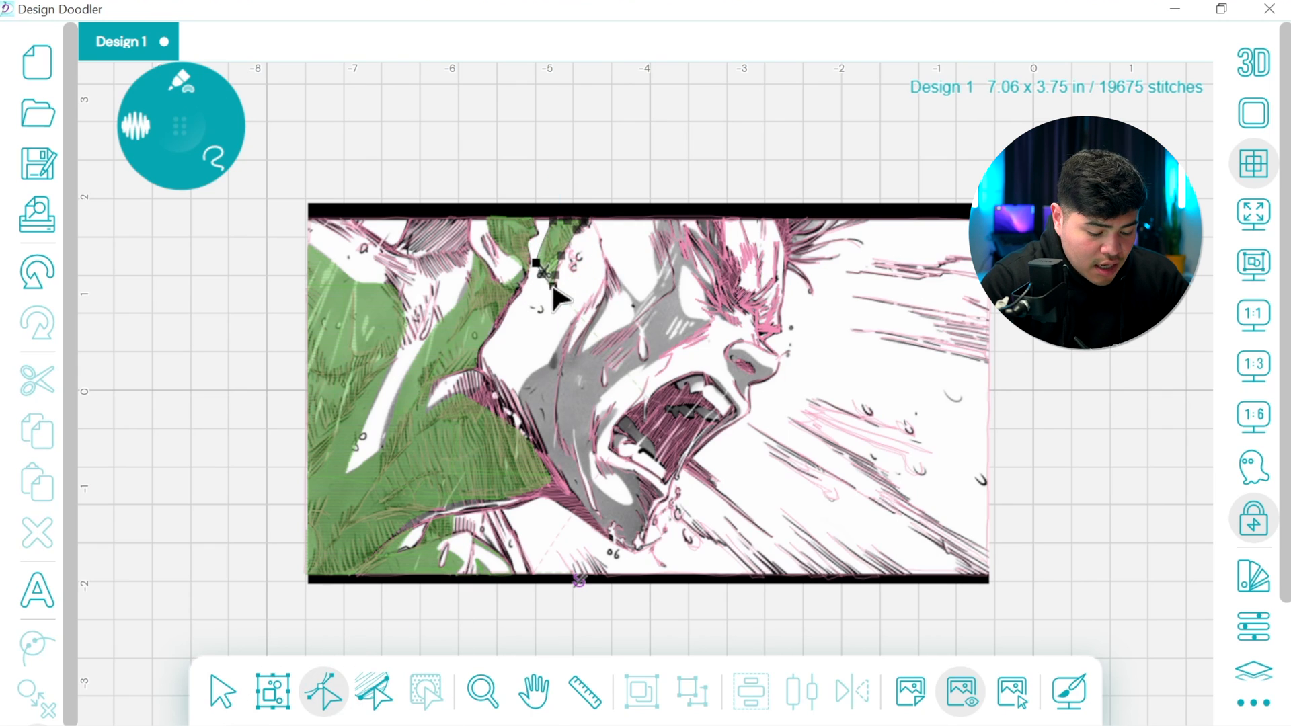
drag(539, 248, 536, 265)
click(537, 261)
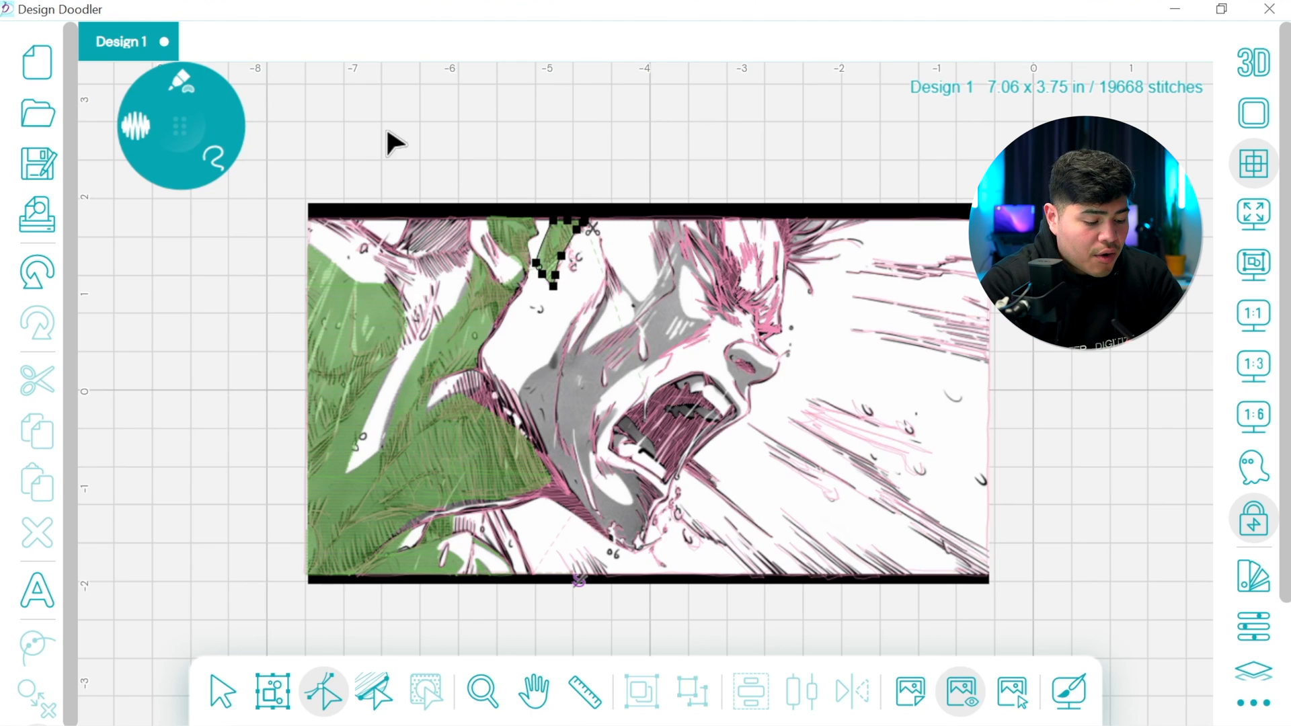
Switch to a running stitch and draw a connecting line along the top border to the gray strip above the face
mouse_move(195, 81)
click(102, 123)
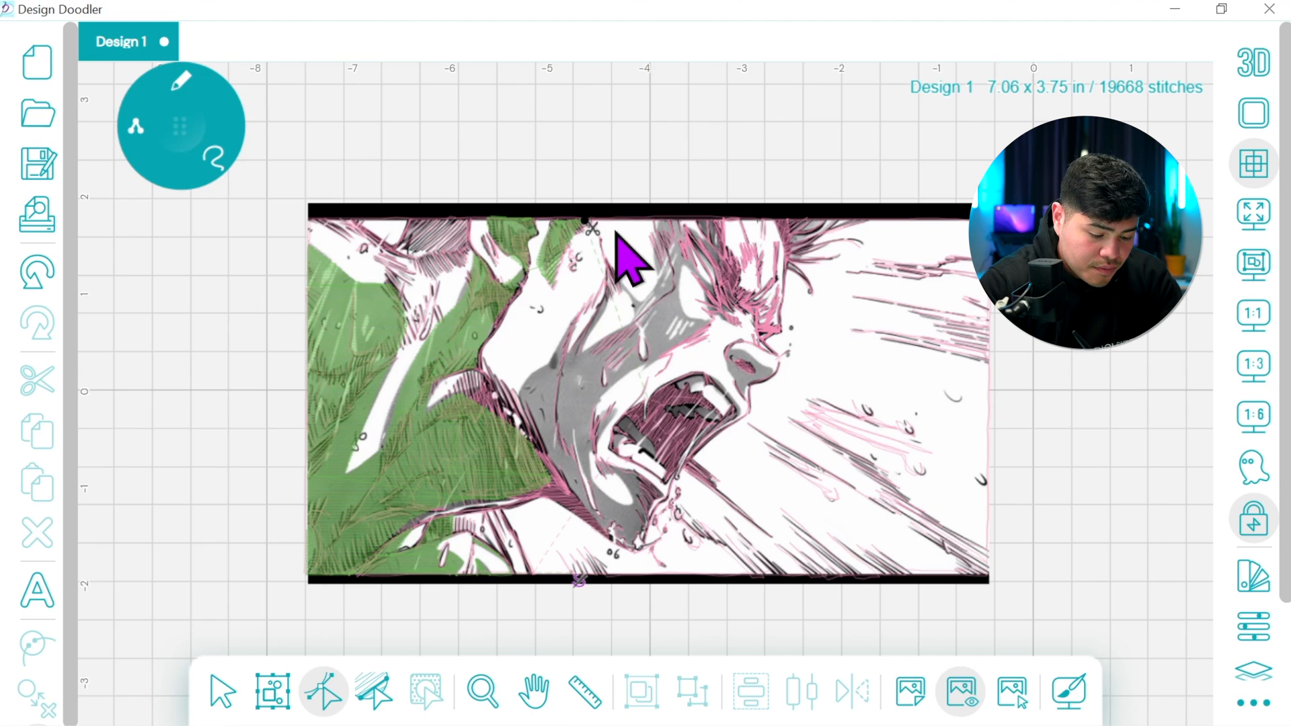
click(661, 224)
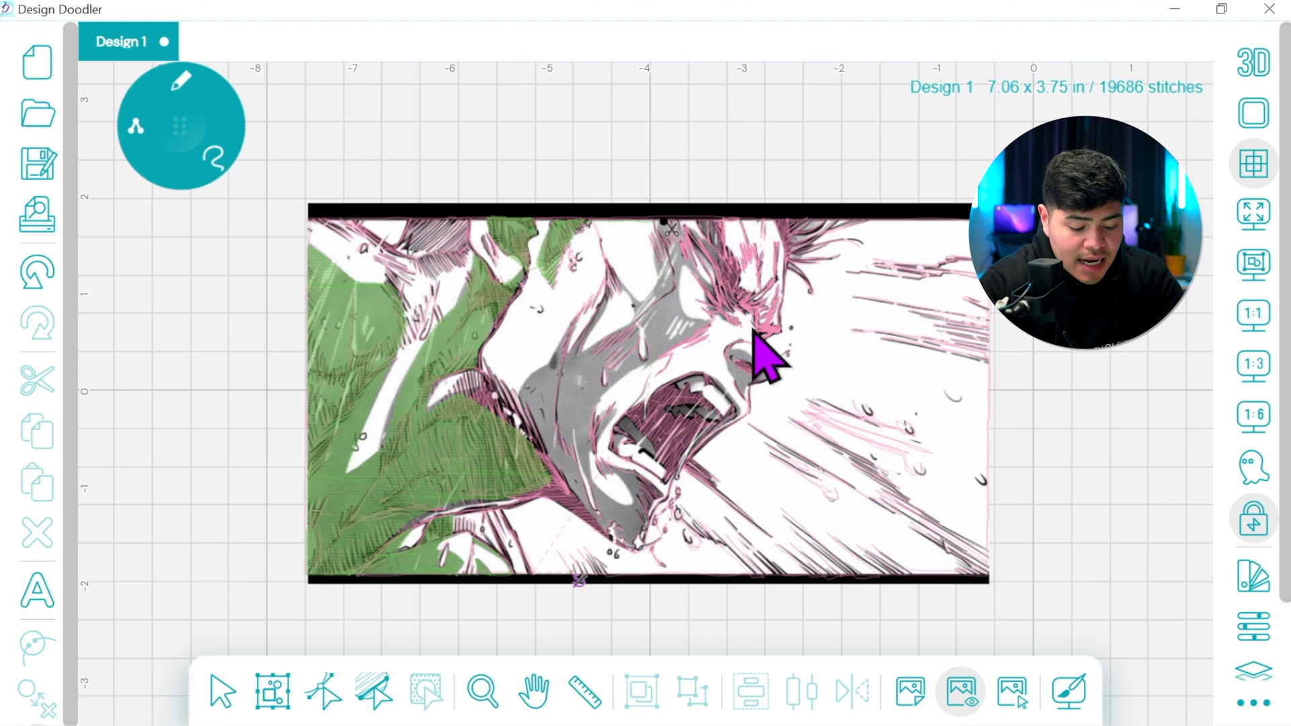
At 1:3 zoom, draw running stitches from the top border through the hair strands above the nose, ending at the dark hair roots
click(1255, 376)
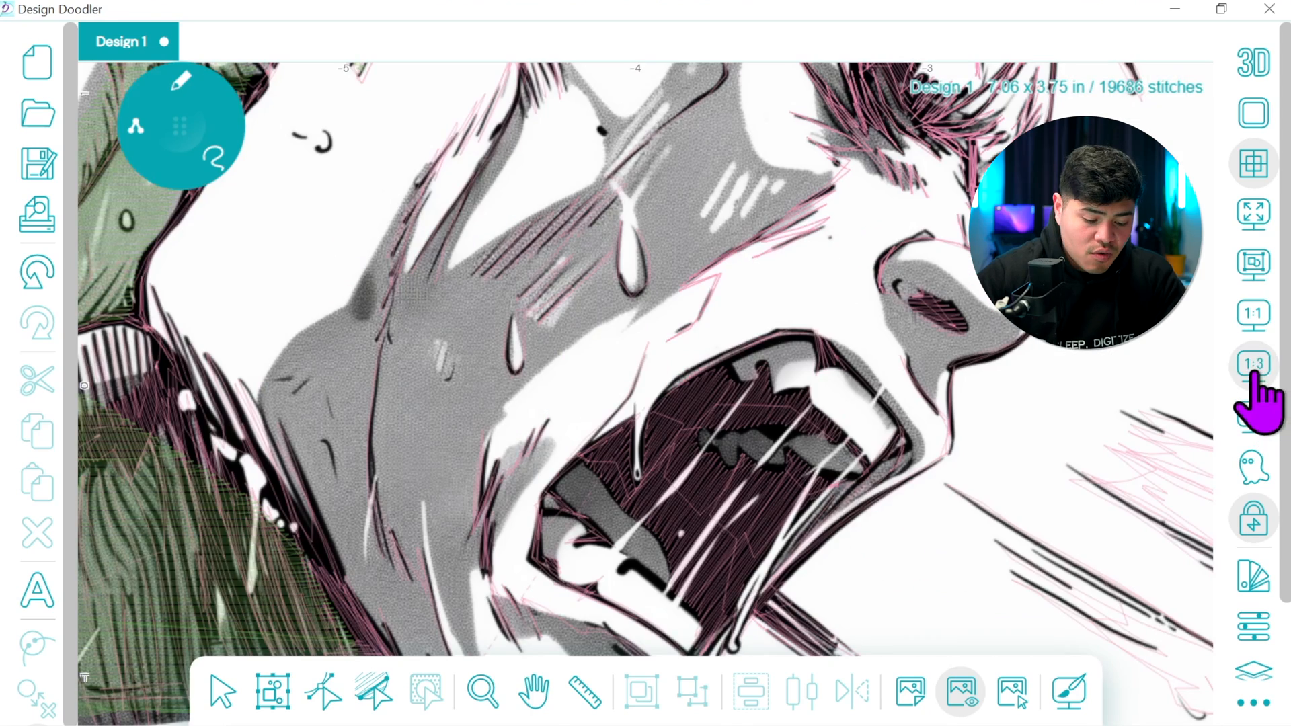
click(536, 690)
drag(678, 200, 692, 404)
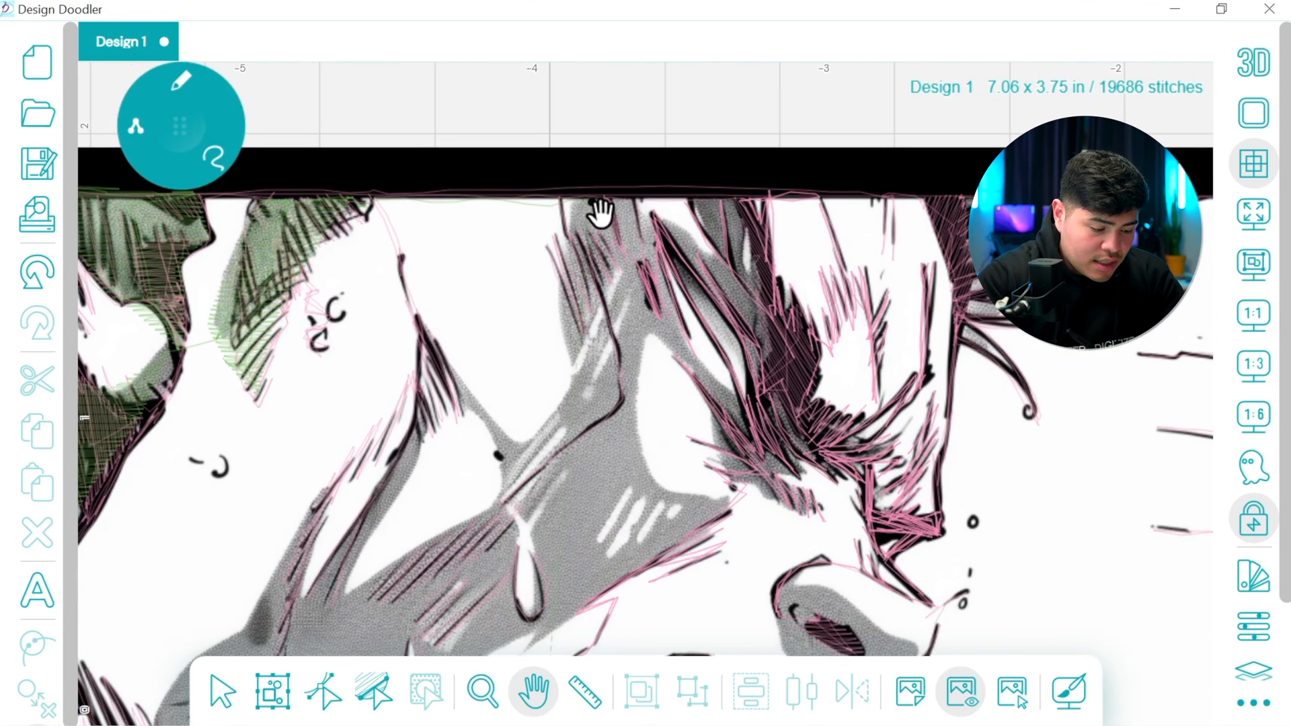
click(179, 127)
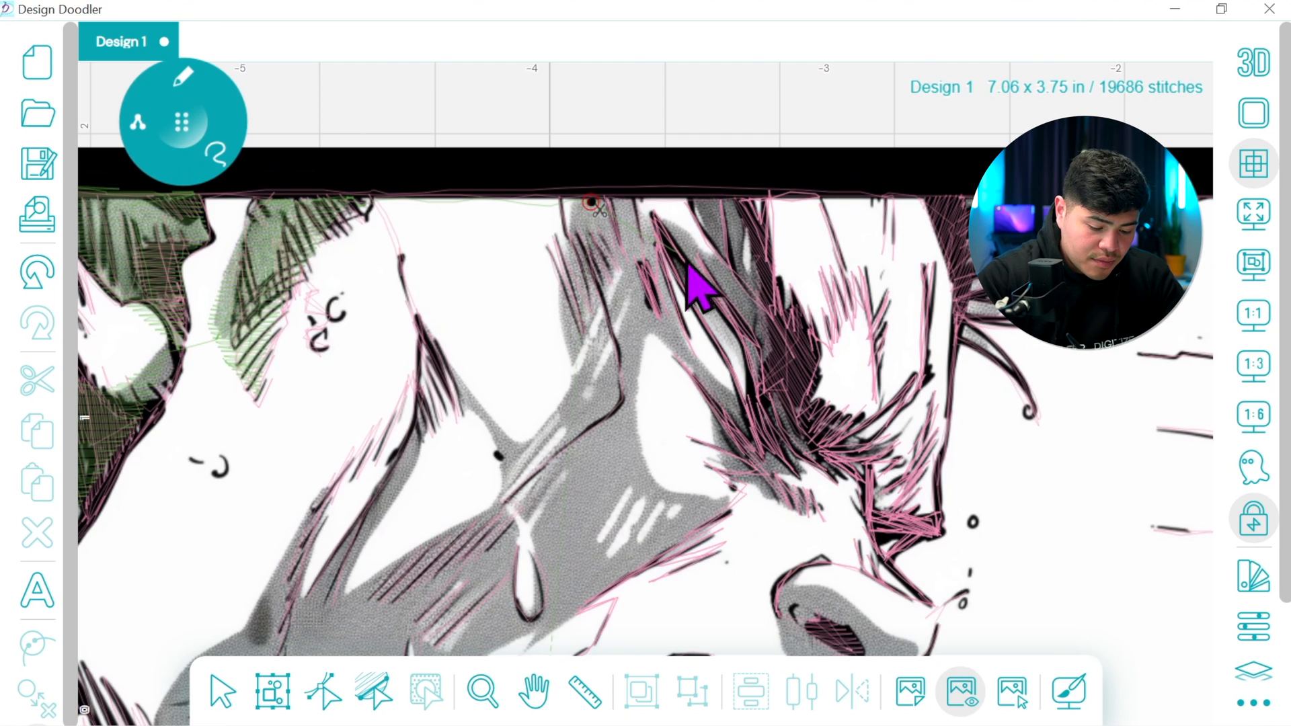
mouse_move(774, 389)
mouse_down()
mouse_move(818, 445)
mouse_move(908, 434)
mouse_move(828, 452)
mouse_move(872, 466)
mouse_move(884, 524)
mouse_move(867, 499)
mouse_move(867, 525)
mouse_move(882, 554)
mouse_move(834, 452)
mouse_move(811, 446)
mouse_move(824, 474)
mouse_move(793, 436)
mouse_up()
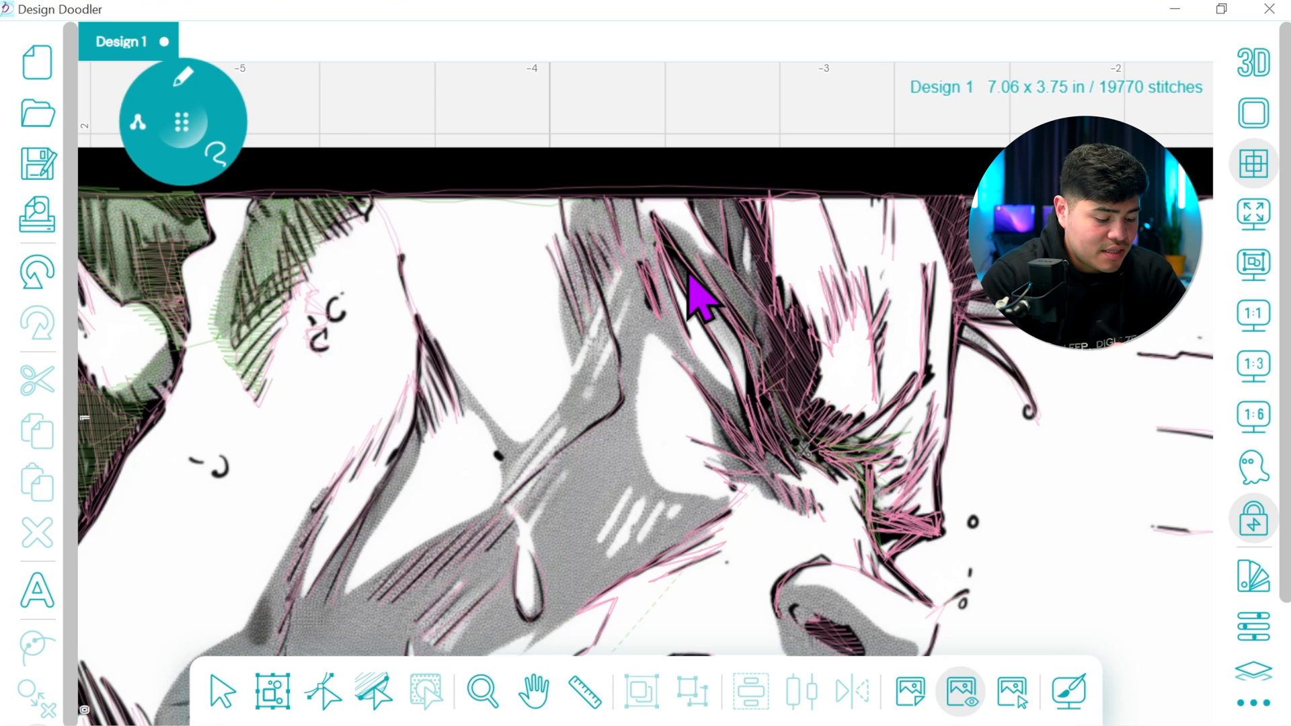
Switch back to the fill brush and outline the gray hair area above the nose, leaving the white gap between strands open
click(139, 119)
click(182, 79)
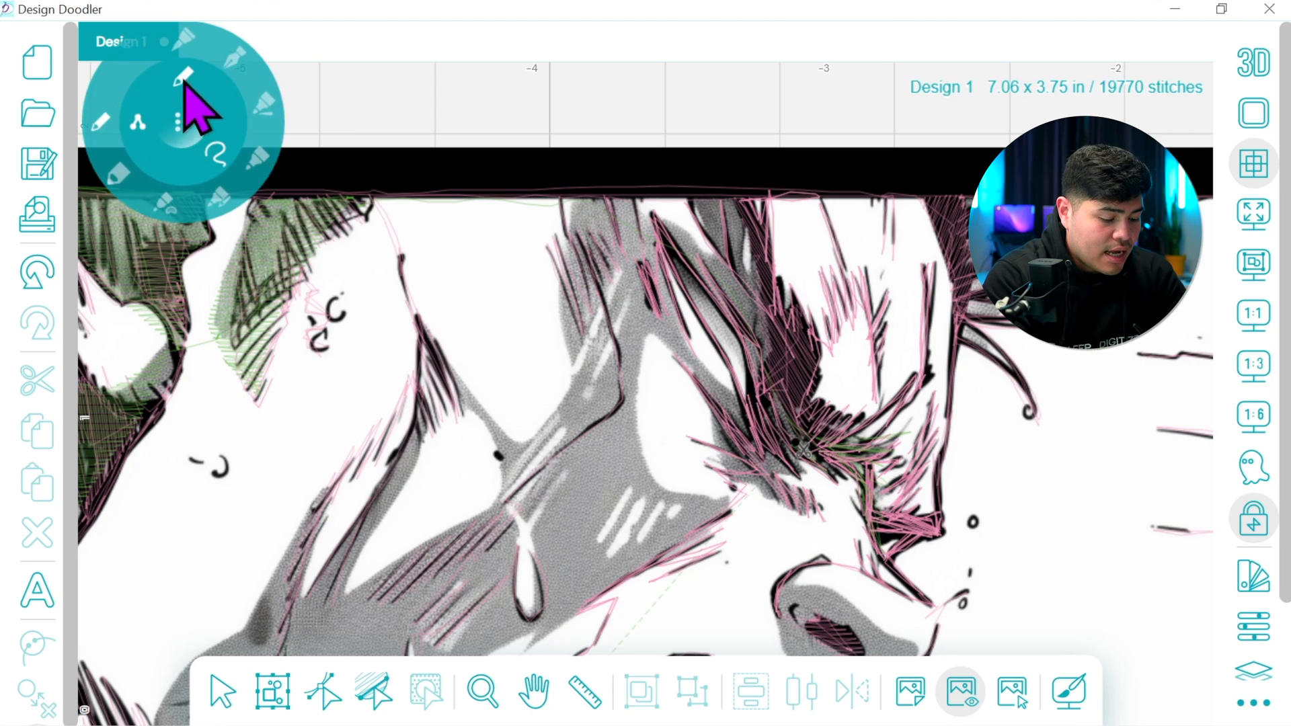
click(165, 200)
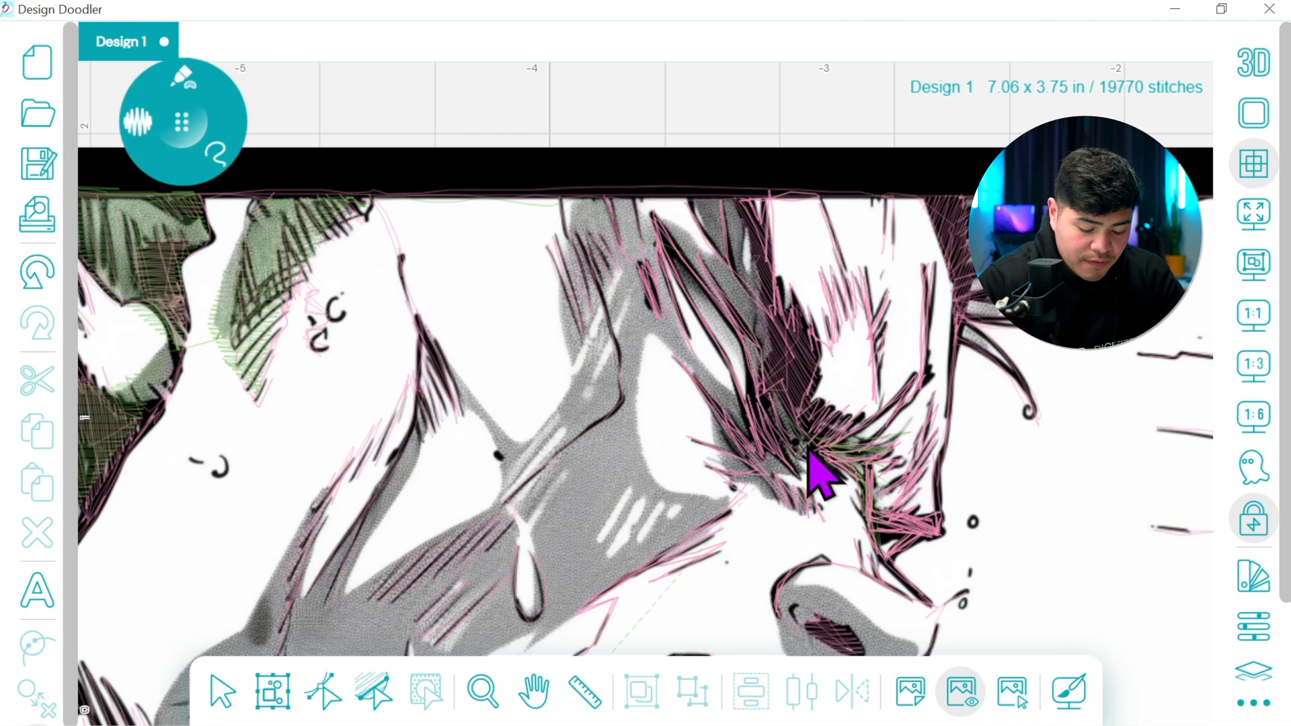
mouse_move(807, 444)
mouse_down()
mouse_move(774, 475)
mouse_move(807, 511)
mouse_move(731, 483)
mouse_move(656, 337)
mouse_move(660, 281)
mouse_move(719, 380)
mouse_up()
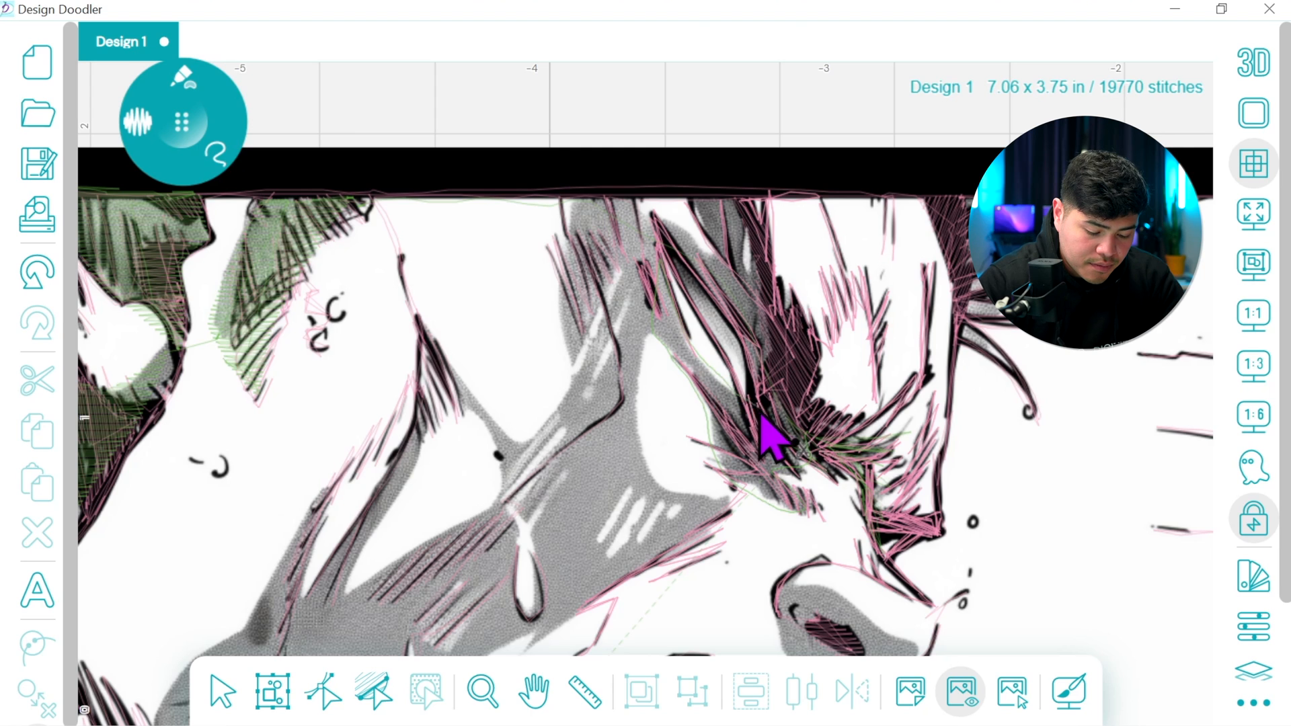
mouse_move(669, 239)
mouse_down()
mouse_move(706, 253)
mouse_move(700, 242)
mouse_move(733, 219)
mouse_move(759, 259)
mouse_move(776, 340)
mouse_up()
drag(799, 415, 801, 430)
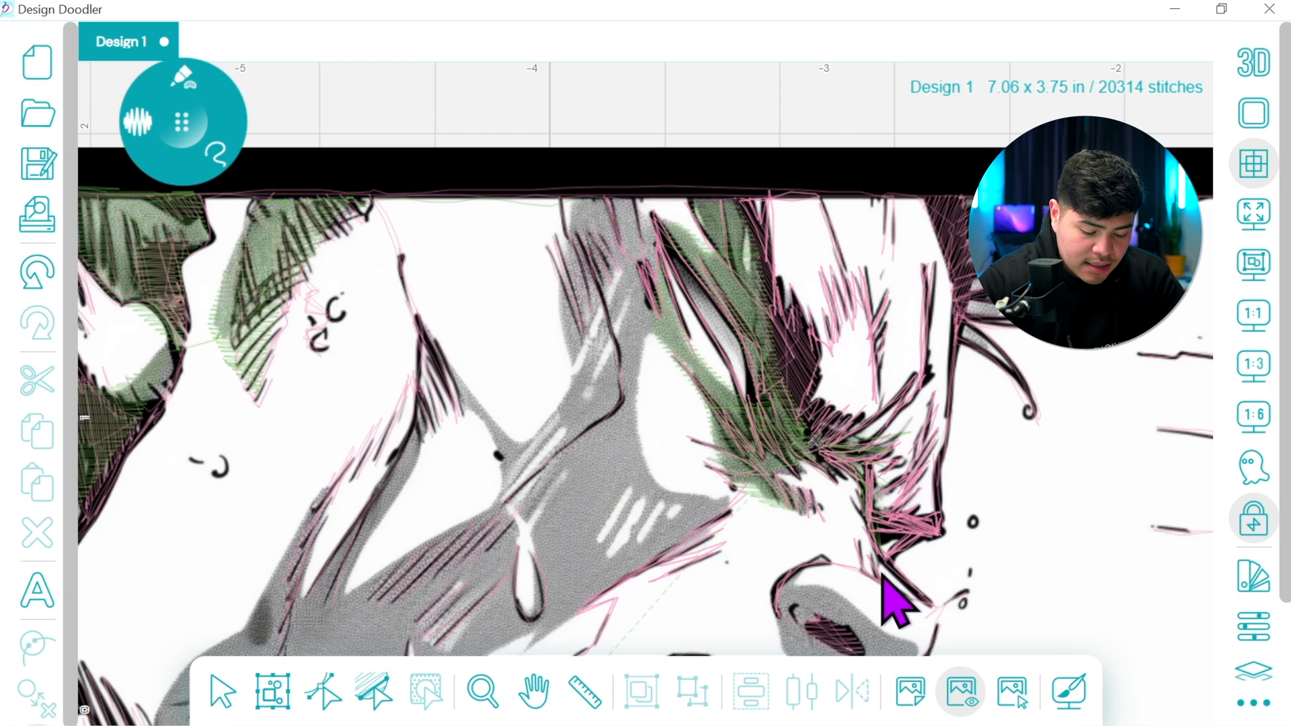
Turn on the 3D display and move the hair fill's stop point to its upper-left tip
click(1252, 67)
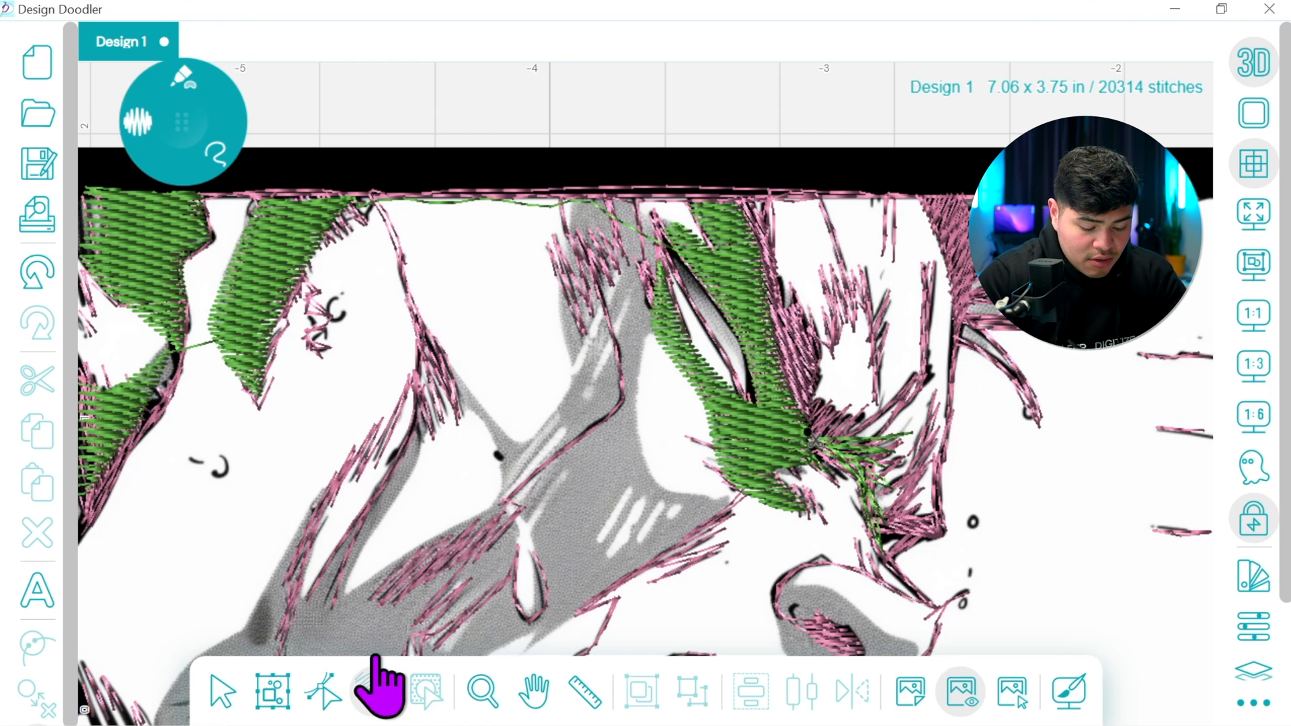
click(376, 683)
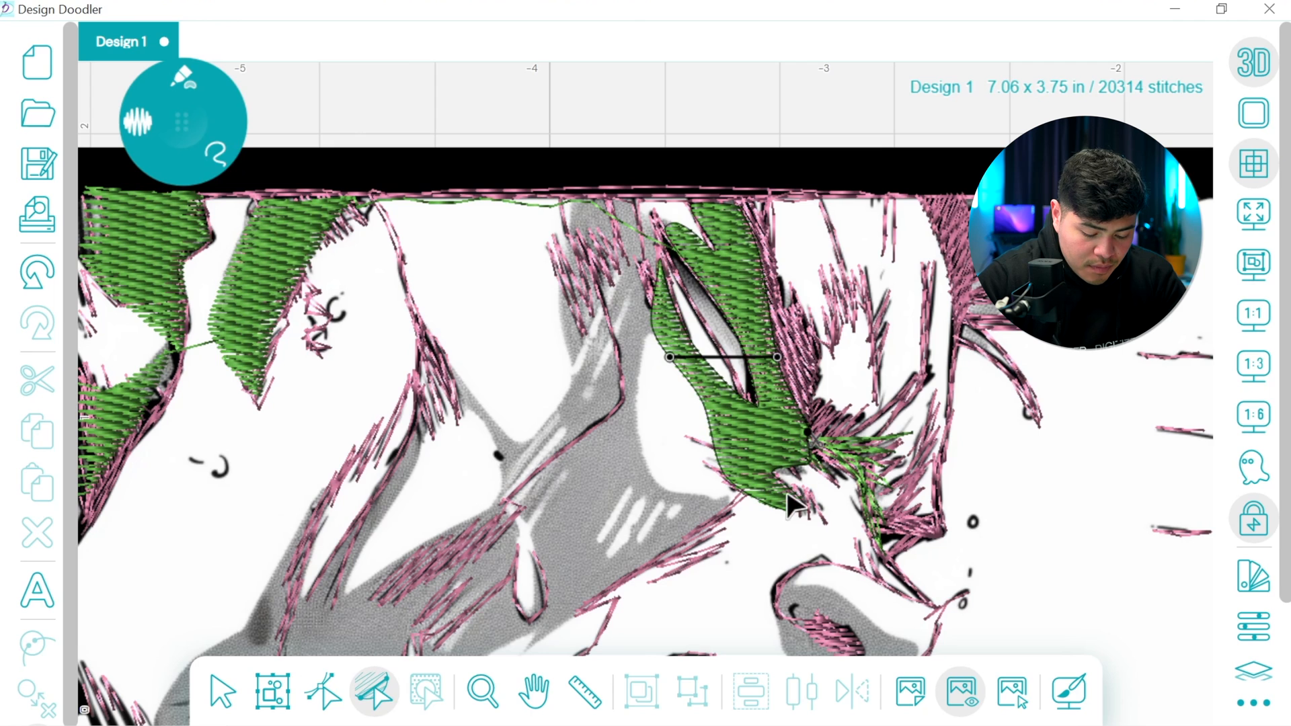
click(329, 688)
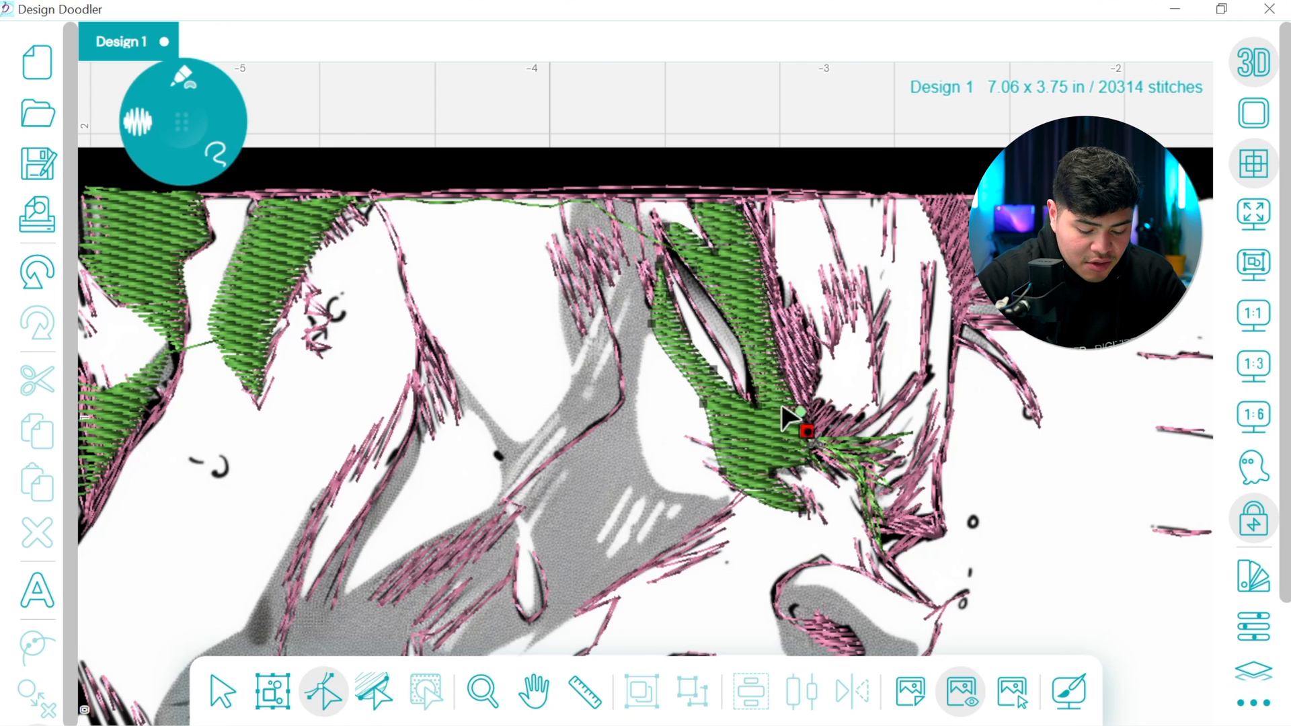
key(Delete)
click(714, 251)
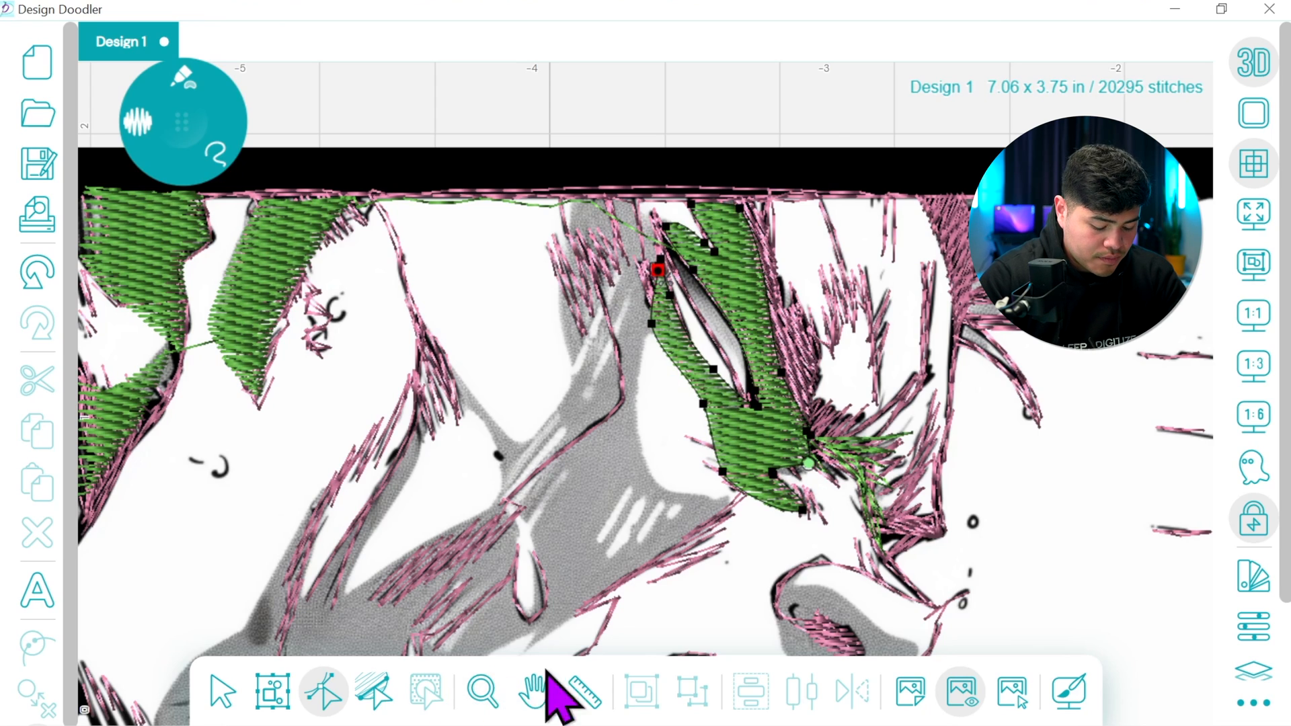
At 1:1 zoom, draw a green fill around the gray face shading from the top border down to the chin, skirting the white highlights
click(542, 691)
drag(811, 439, 899, 346)
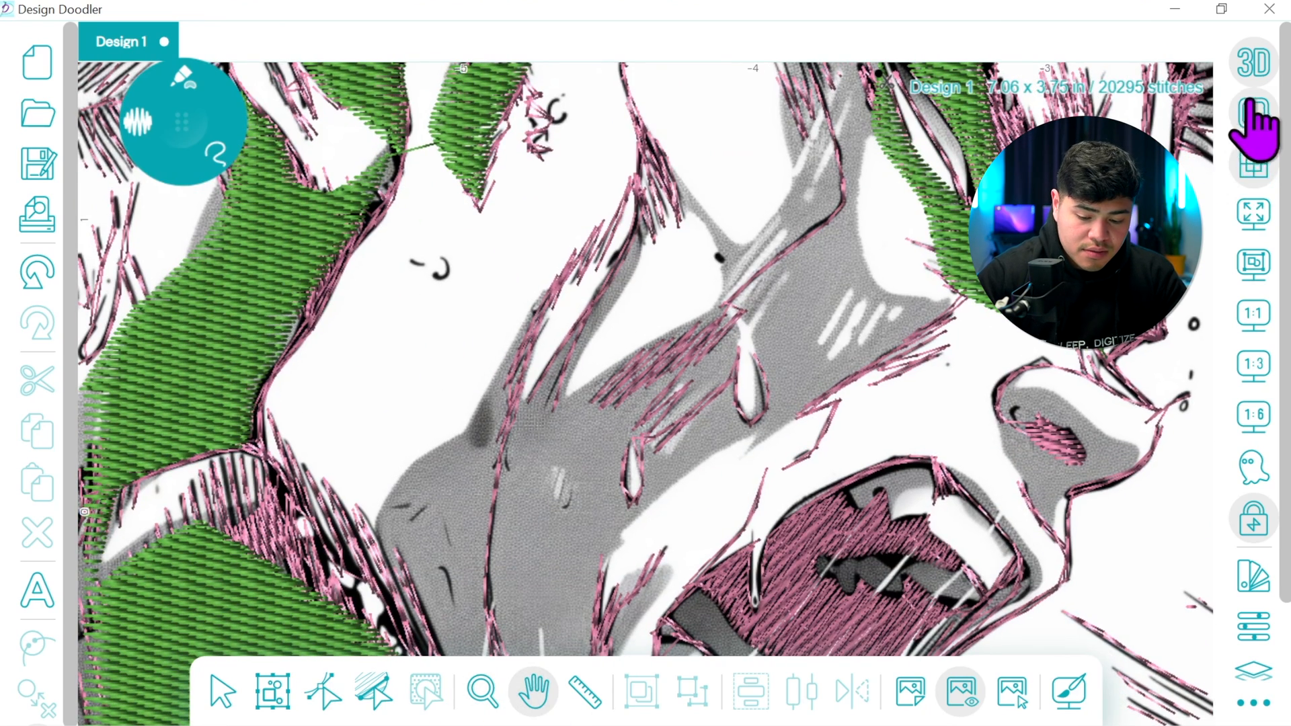
click(1251, 312)
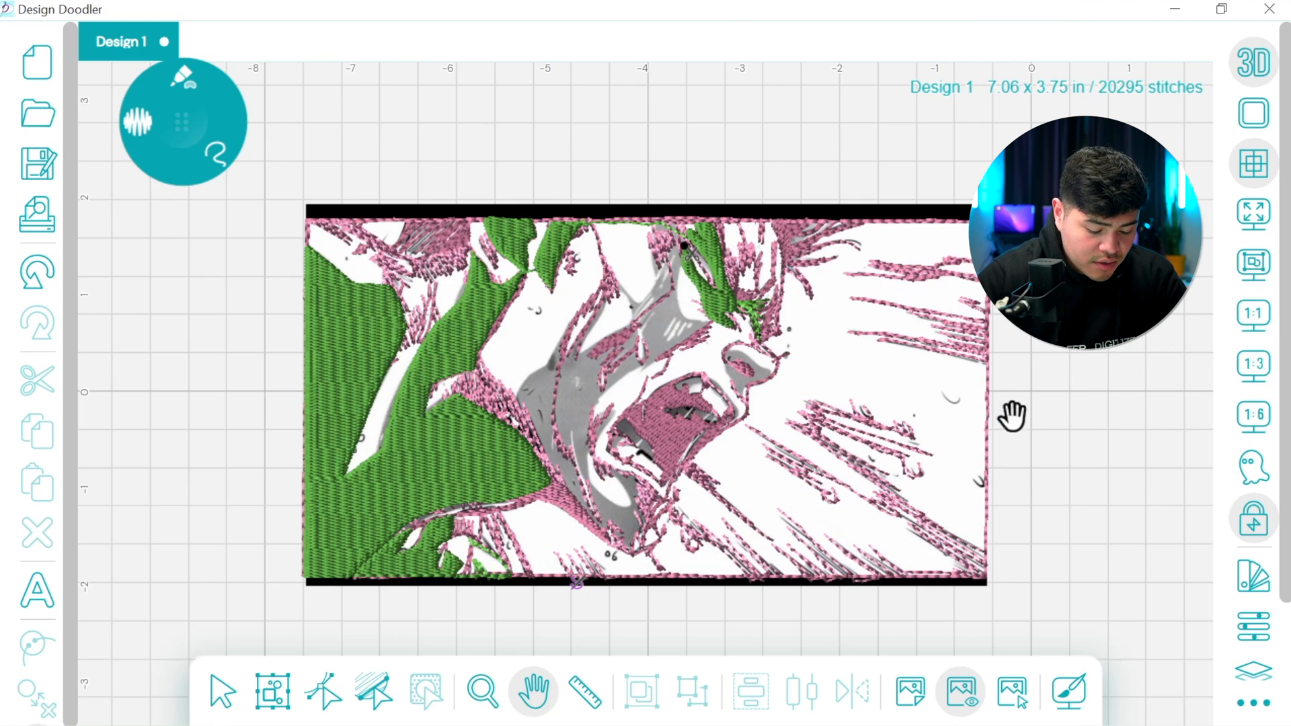
click(190, 117)
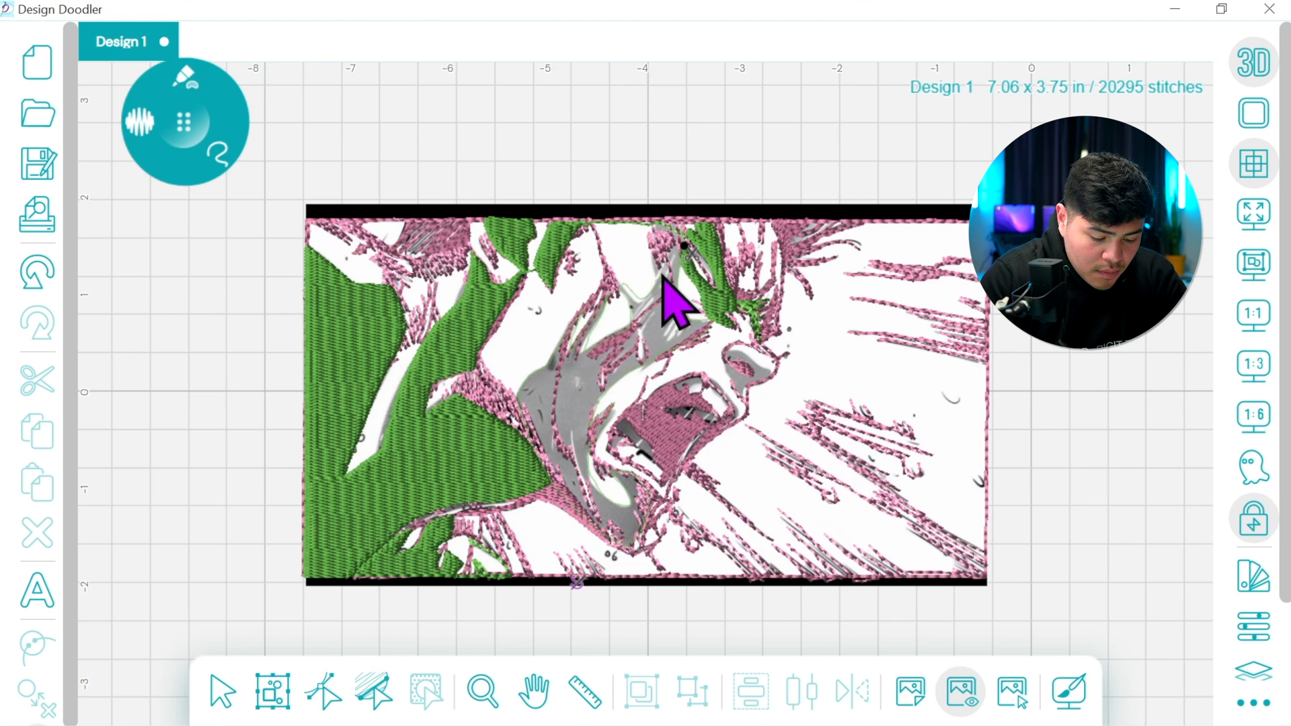
click(657, 232)
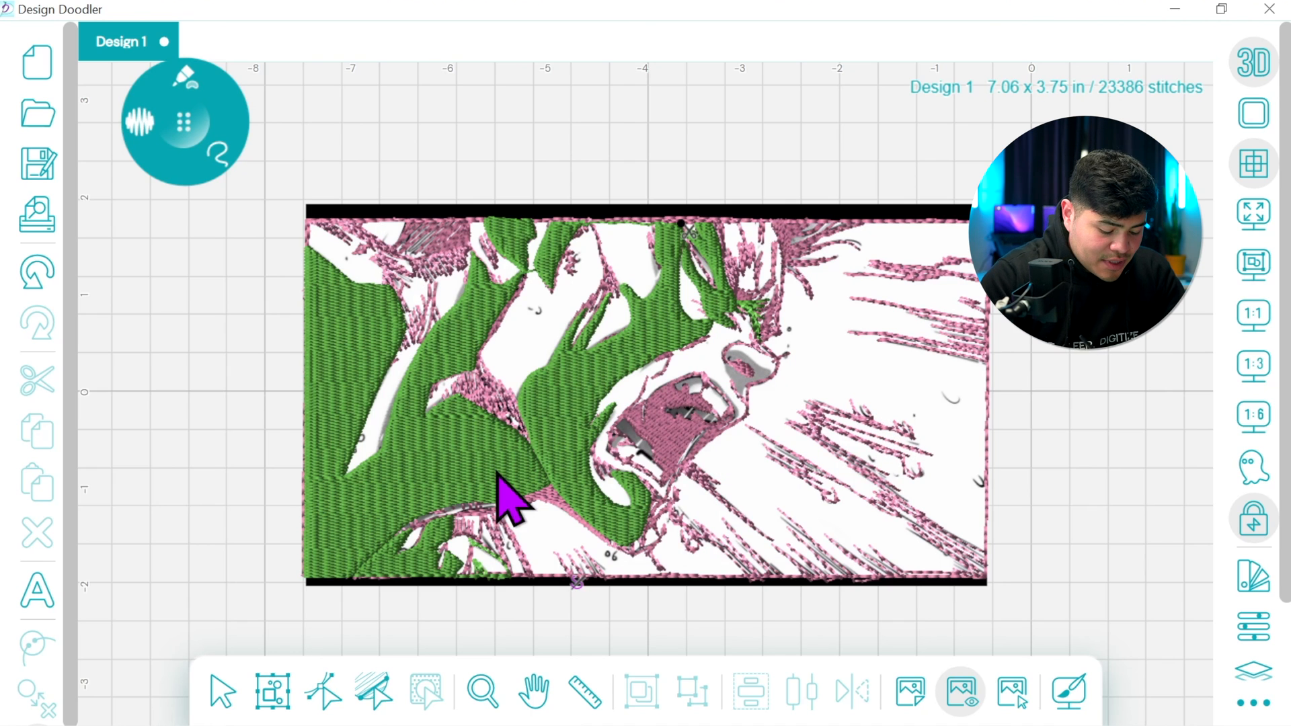
Select the face fill and move its stop point to the right edge of the chin, just below the mouth
click(222, 689)
click(557, 479)
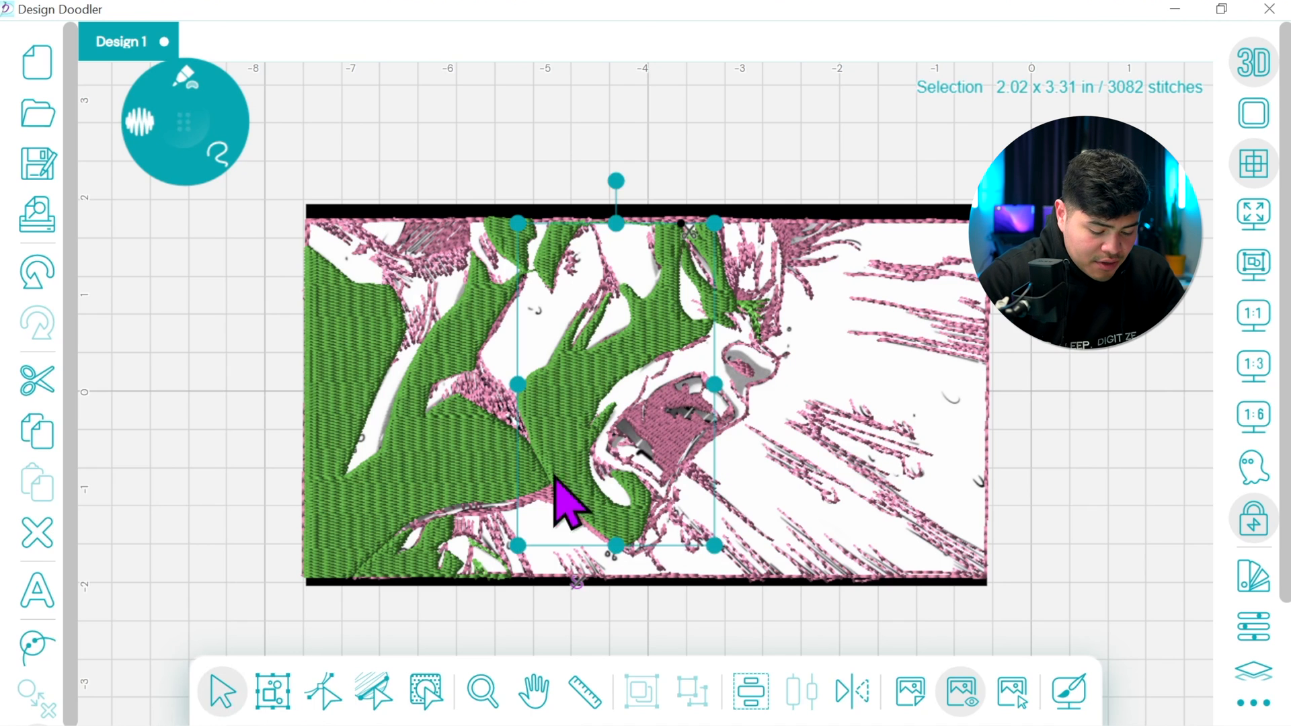
click(323, 691)
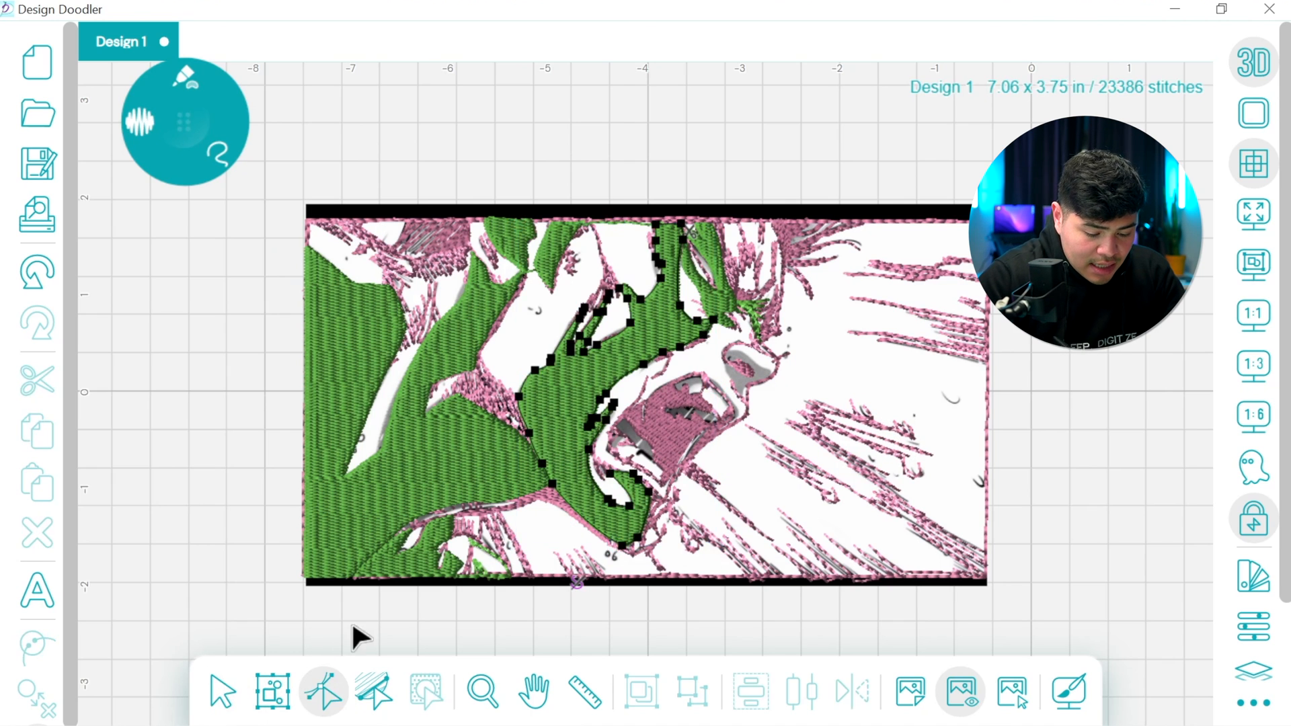
click(681, 223)
key(Delete)
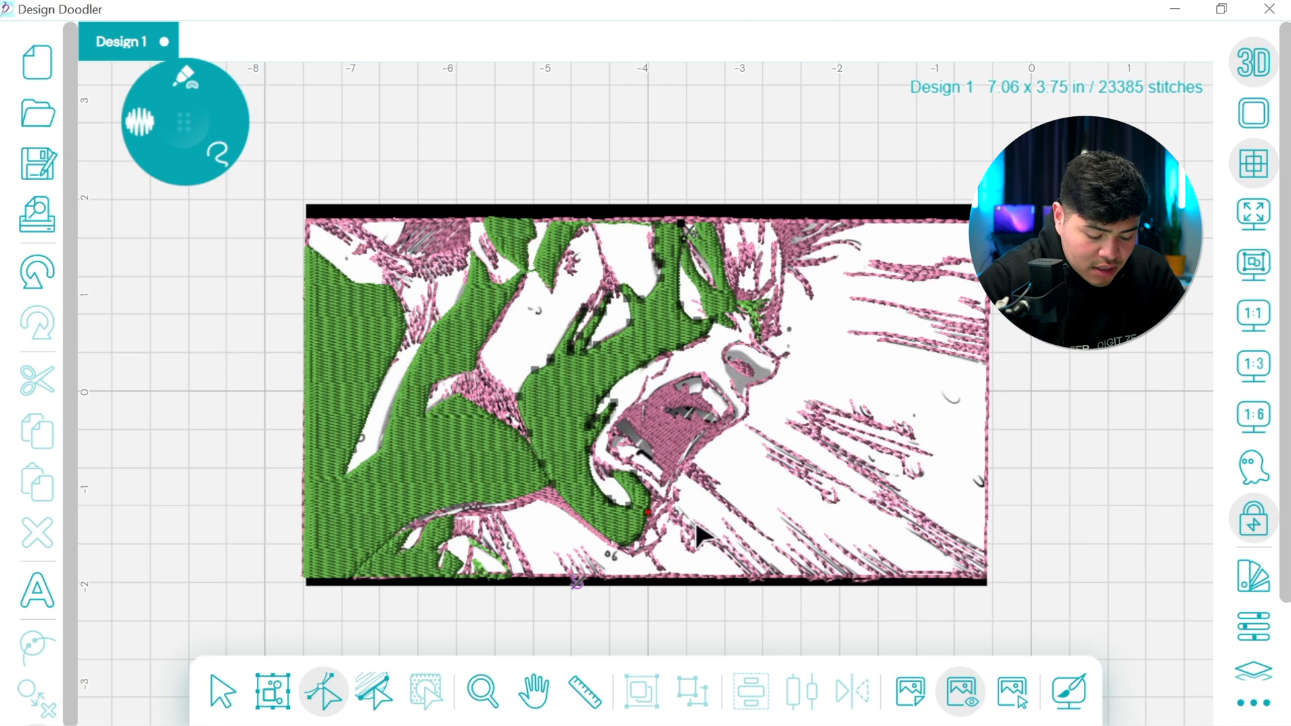
Switch to a running stitch and draw a connecting line from the chin up to the lower part of the mouth
click(191, 80)
click(111, 133)
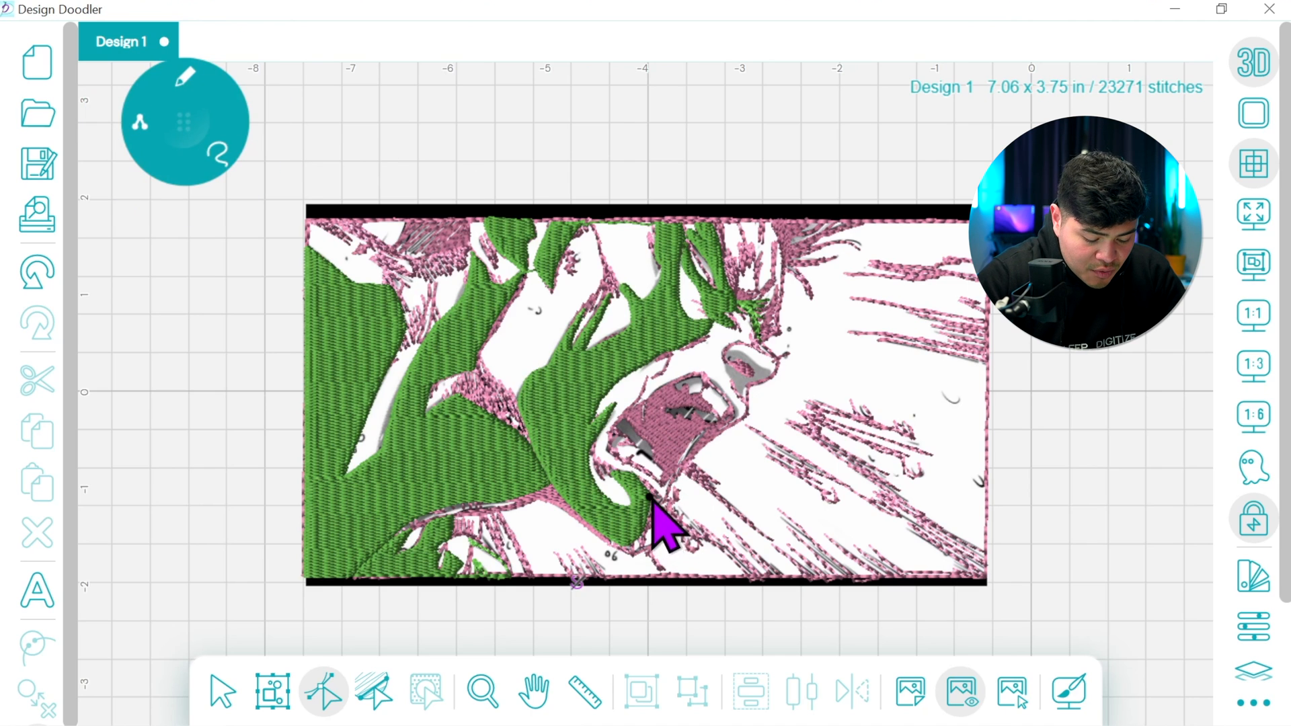
click(661, 465)
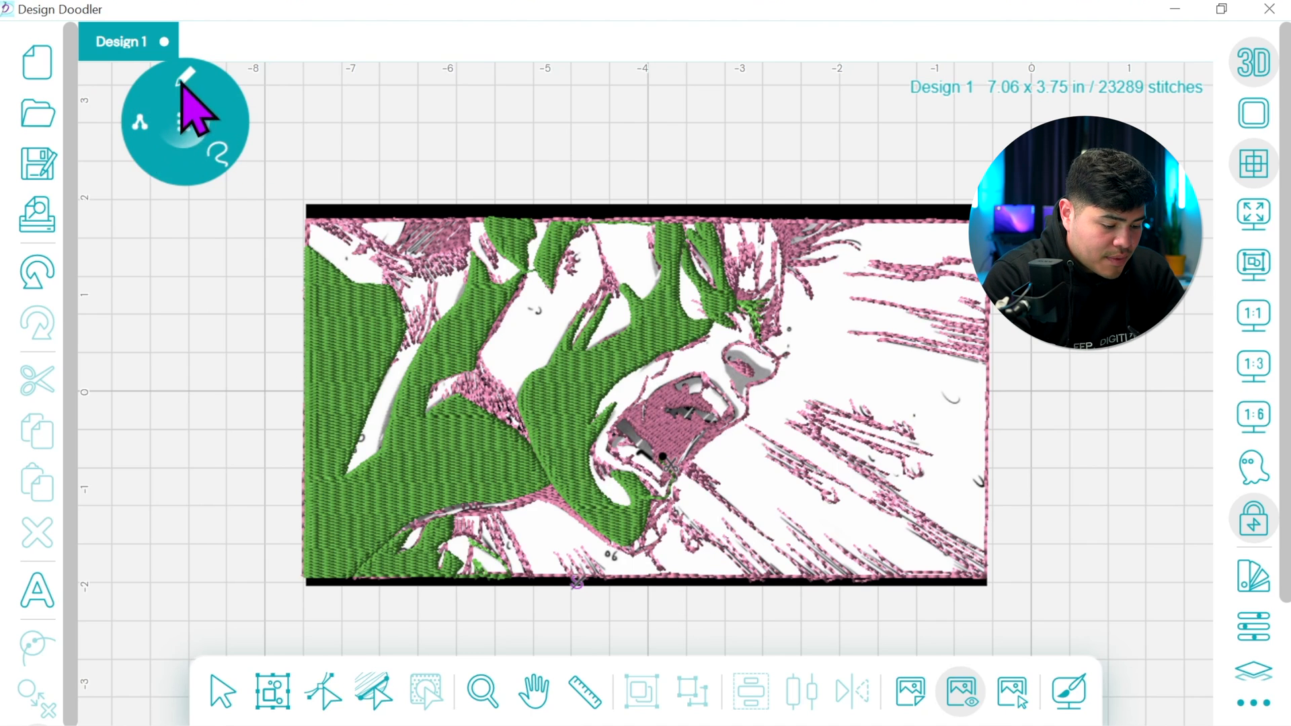
Fill the gray strip inside the lower part of the mouth in green, and link it with a running line along the lower lip
click(183, 120)
click(164, 200)
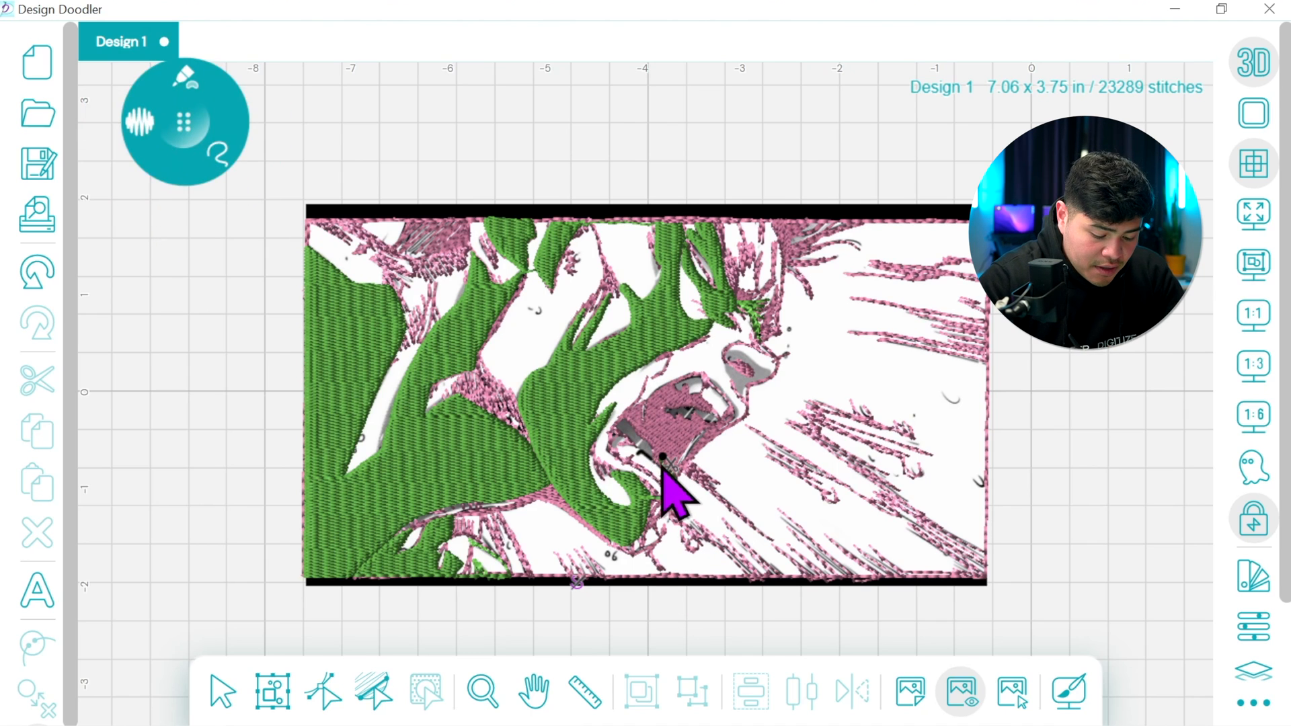
click(636, 452)
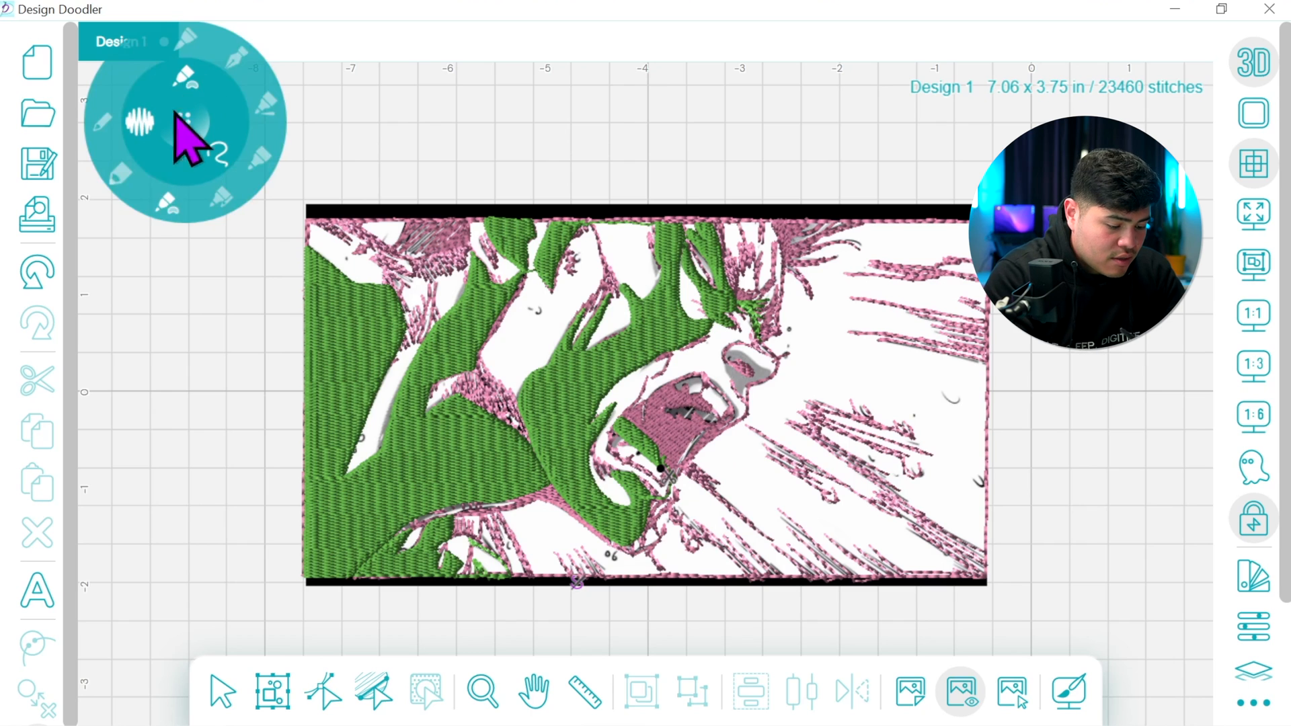
click(115, 136)
click(702, 434)
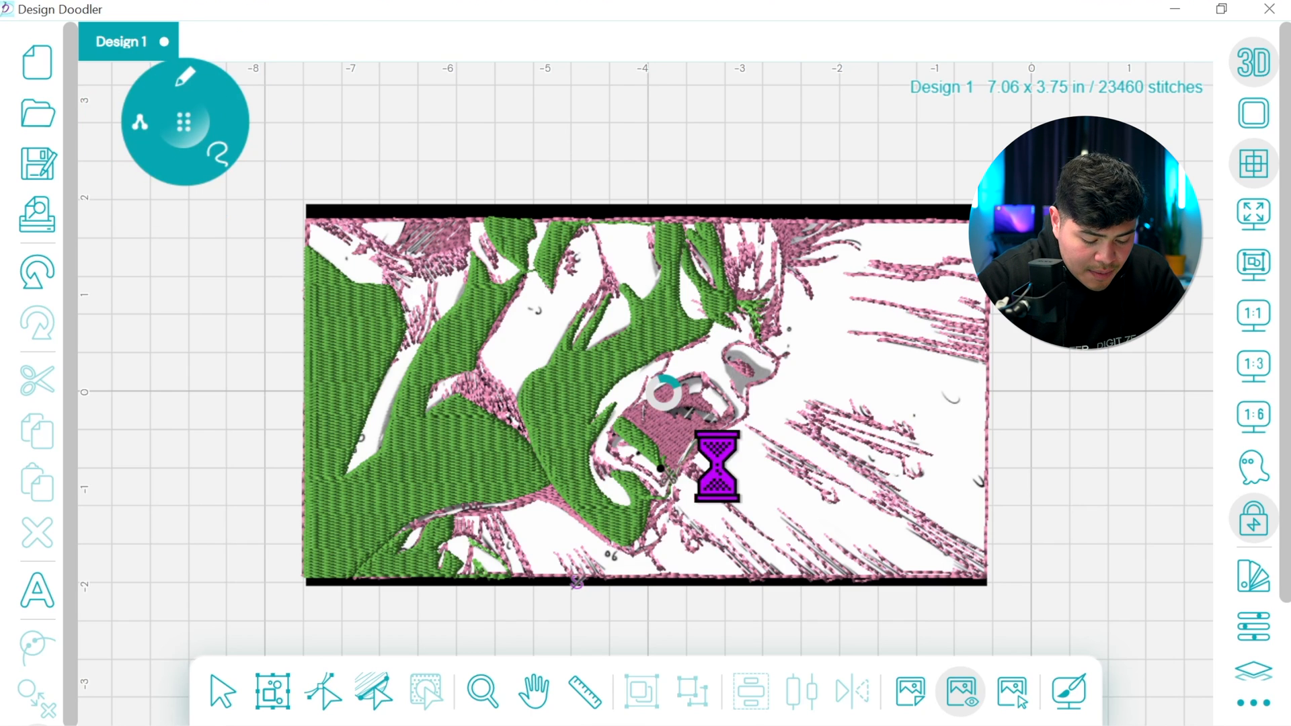
Draw a green fill over the gray tongue area in the right half of the open mouth
click(181, 84)
click(169, 201)
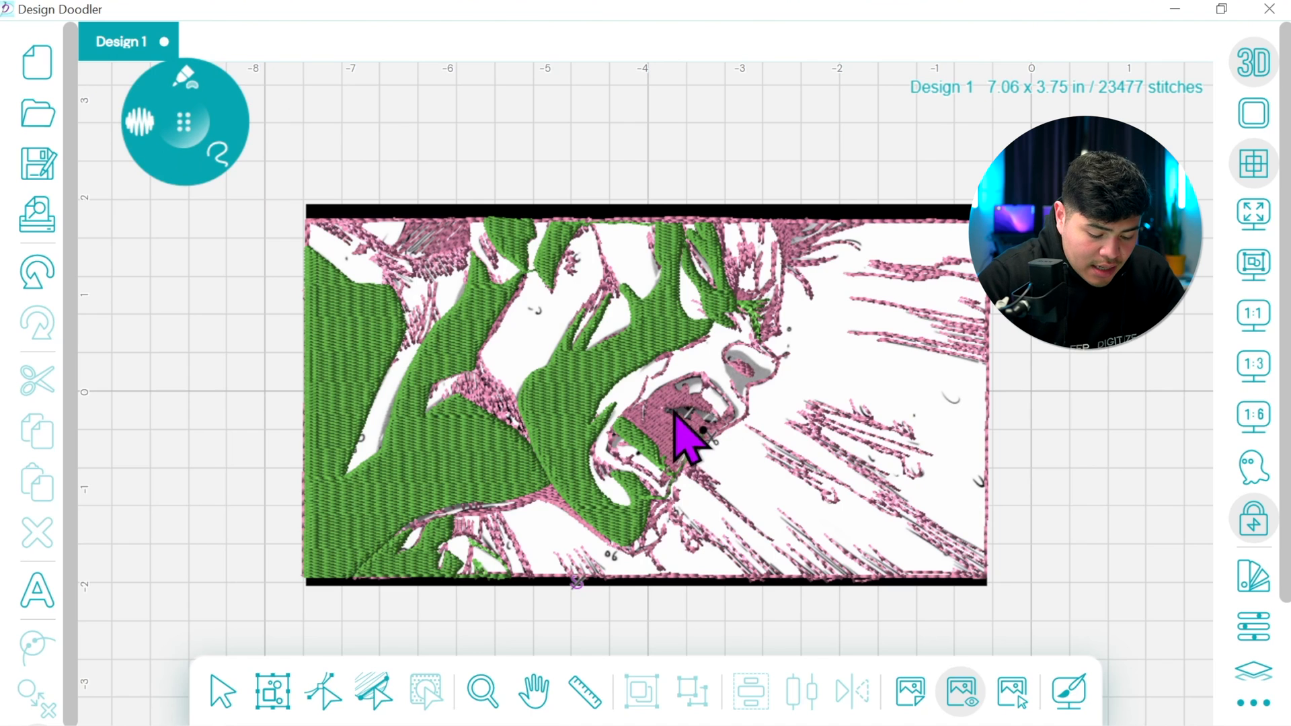
drag(665, 415, 725, 428)
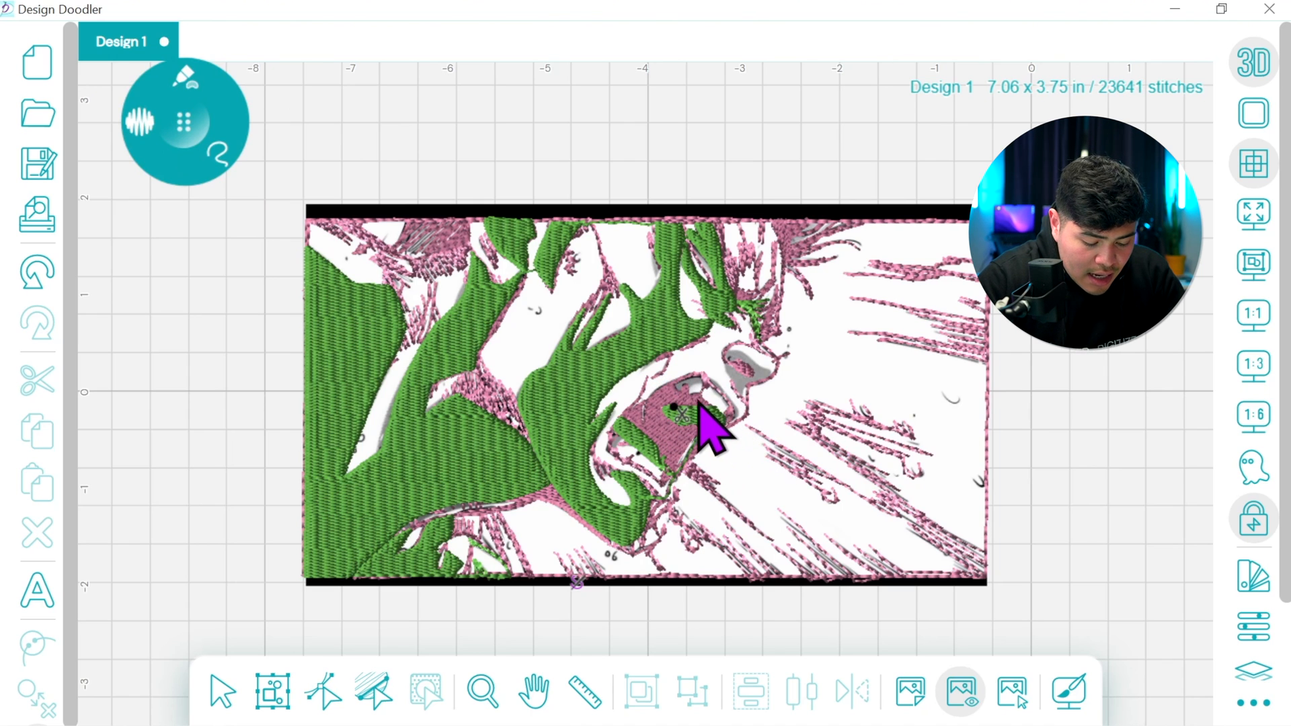
At 1:3 zoom, draw a running stitch line from the tongue fill up to the gray area behind the upper teeth
click(186, 80)
click(106, 124)
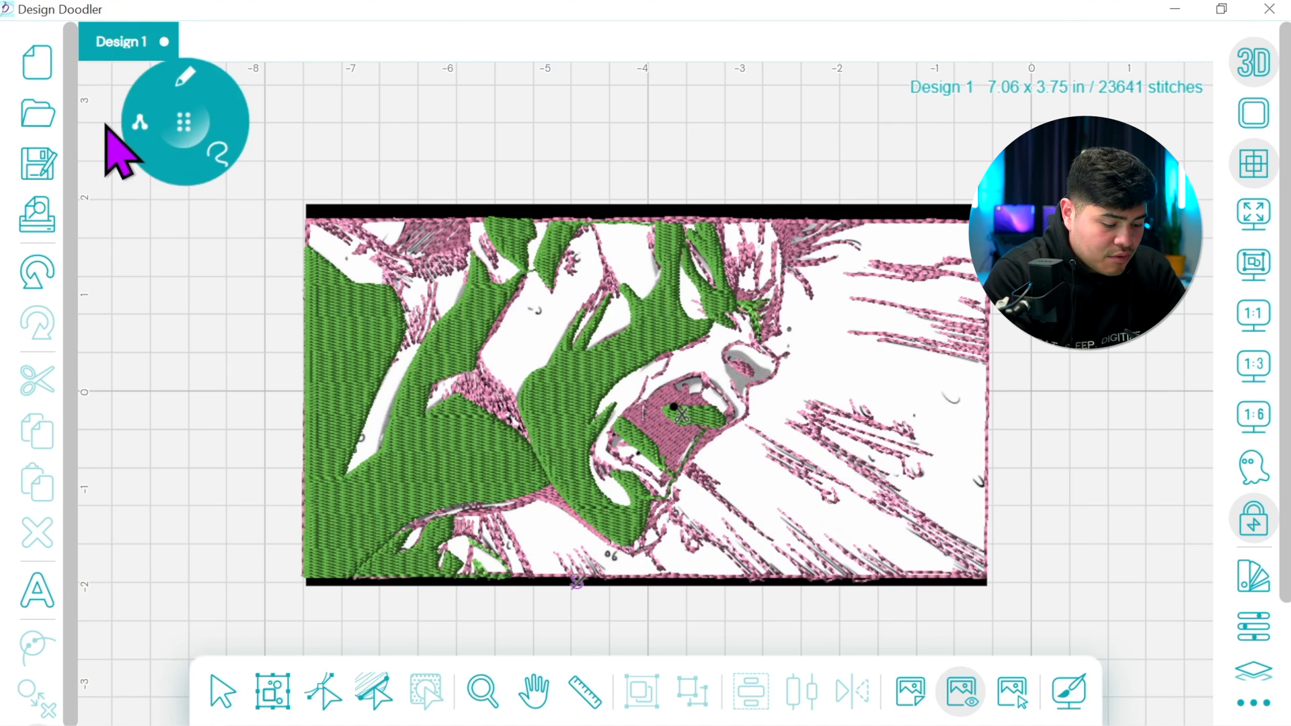
click(1245, 371)
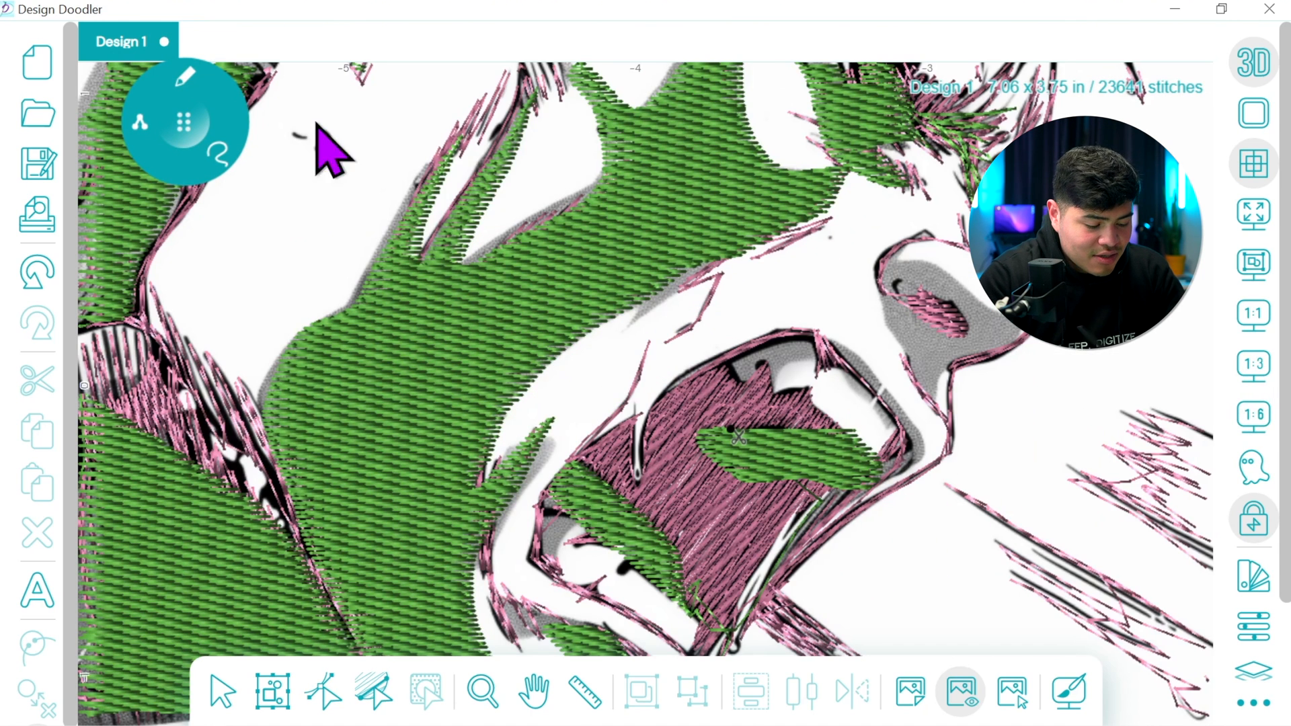
click(185, 78)
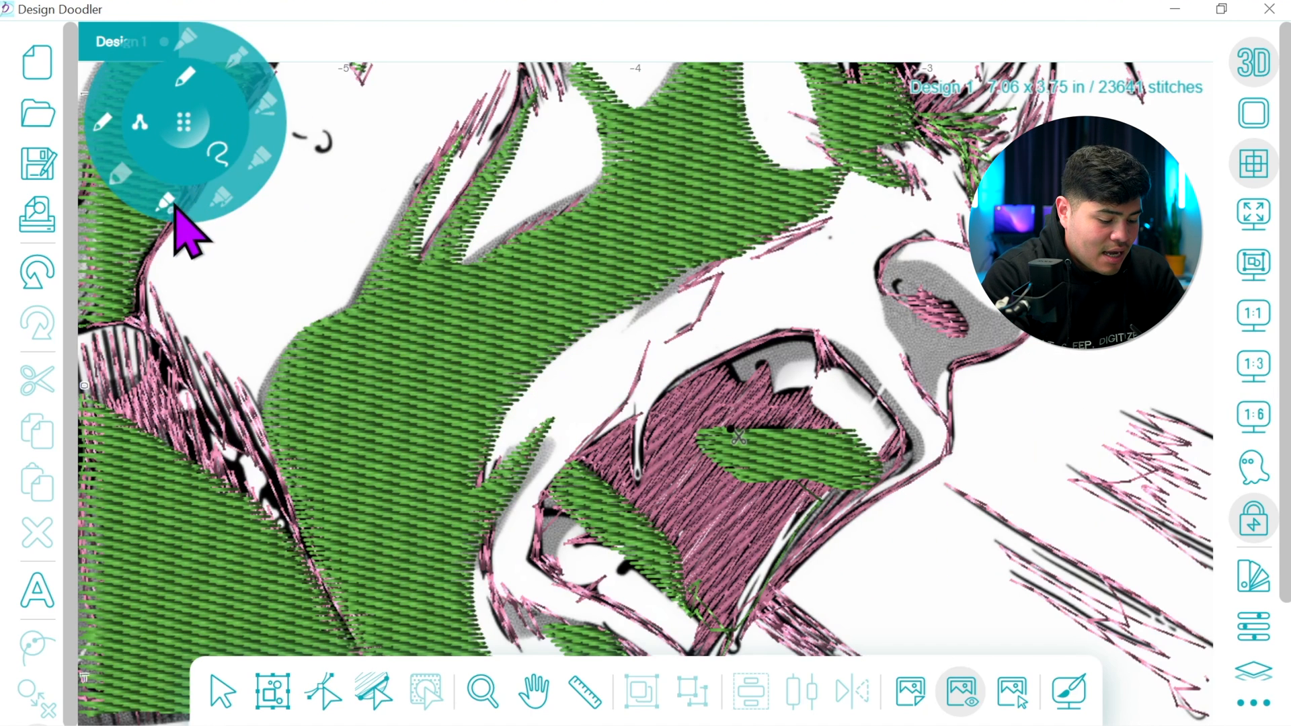
drag(735, 420, 746, 382)
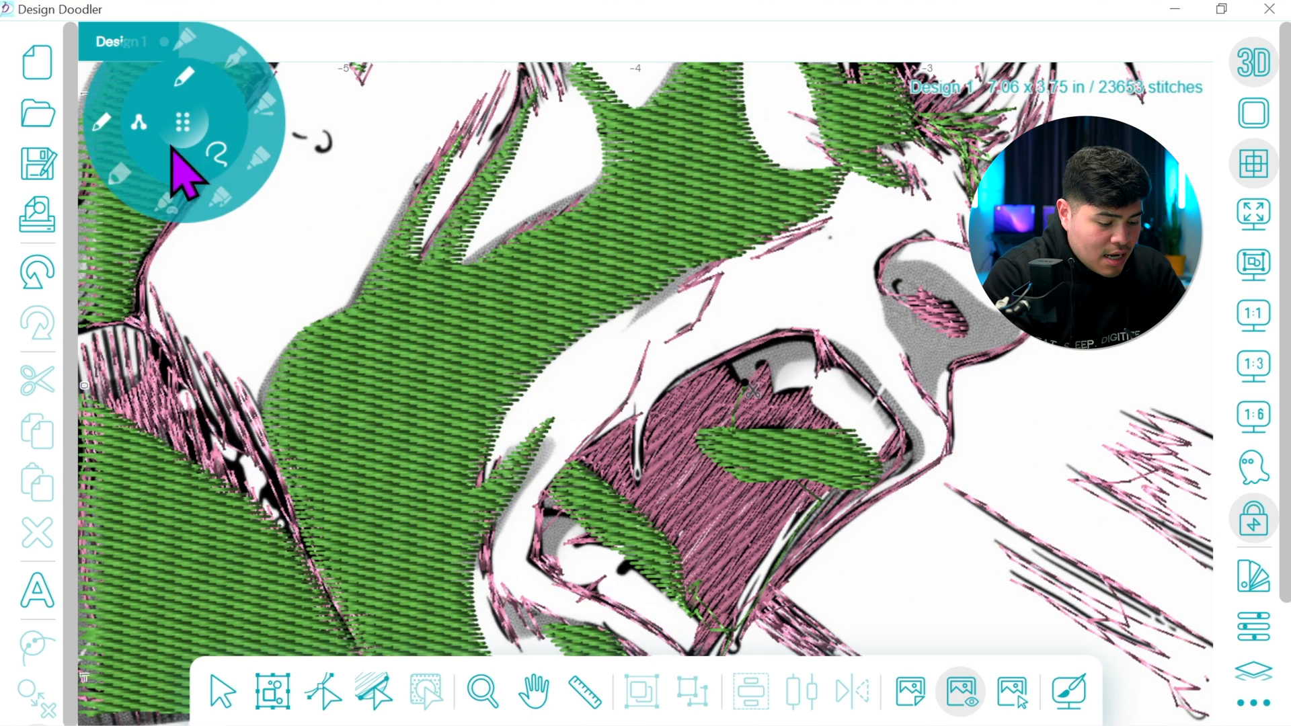
Draw a green fill around the upper teeth, with its start point at the left end and its stop point at the mouth's right corner
click(167, 201)
mouse_move(788, 374)
mouse_down()
mouse_move(834, 369)
mouse_move(885, 422)
mouse_move(877, 470)
mouse_move(918, 467)
mouse_move(904, 414)
mouse_move(841, 345)
mouse_move(755, 343)
mouse_move(763, 390)
mouse_up()
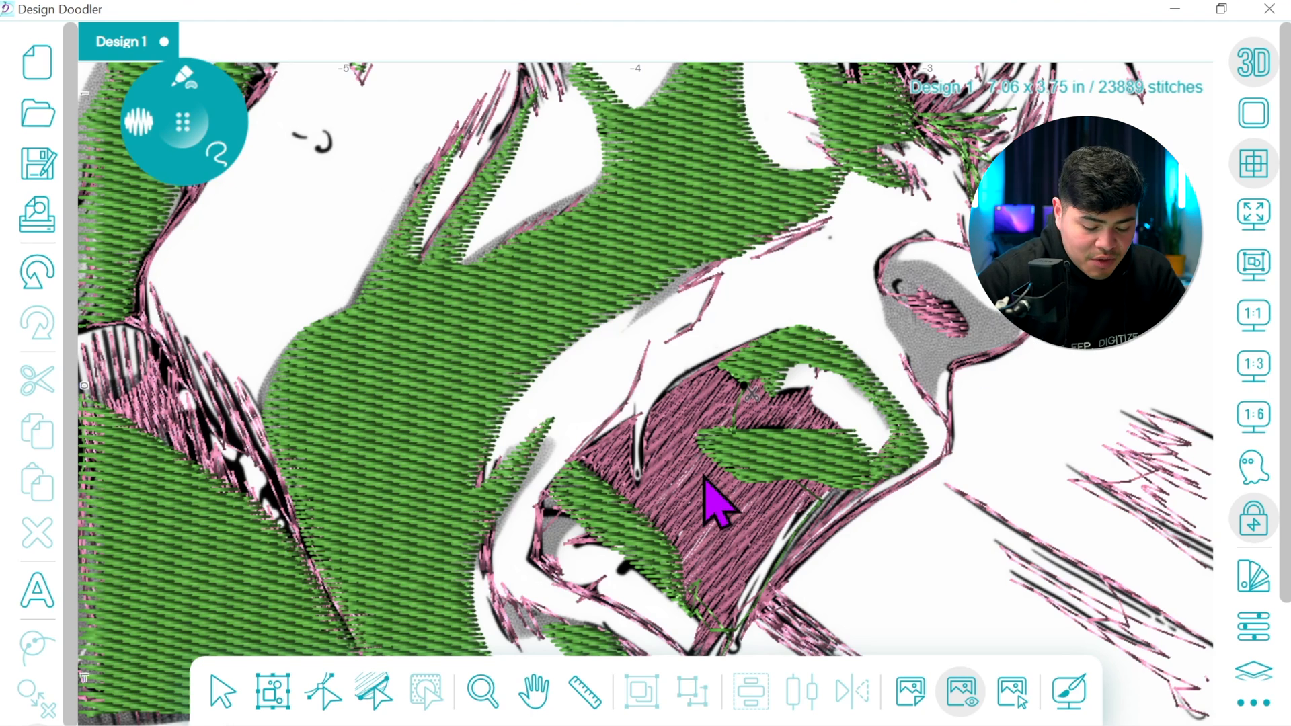
click(324, 691)
drag(771, 398, 771, 397)
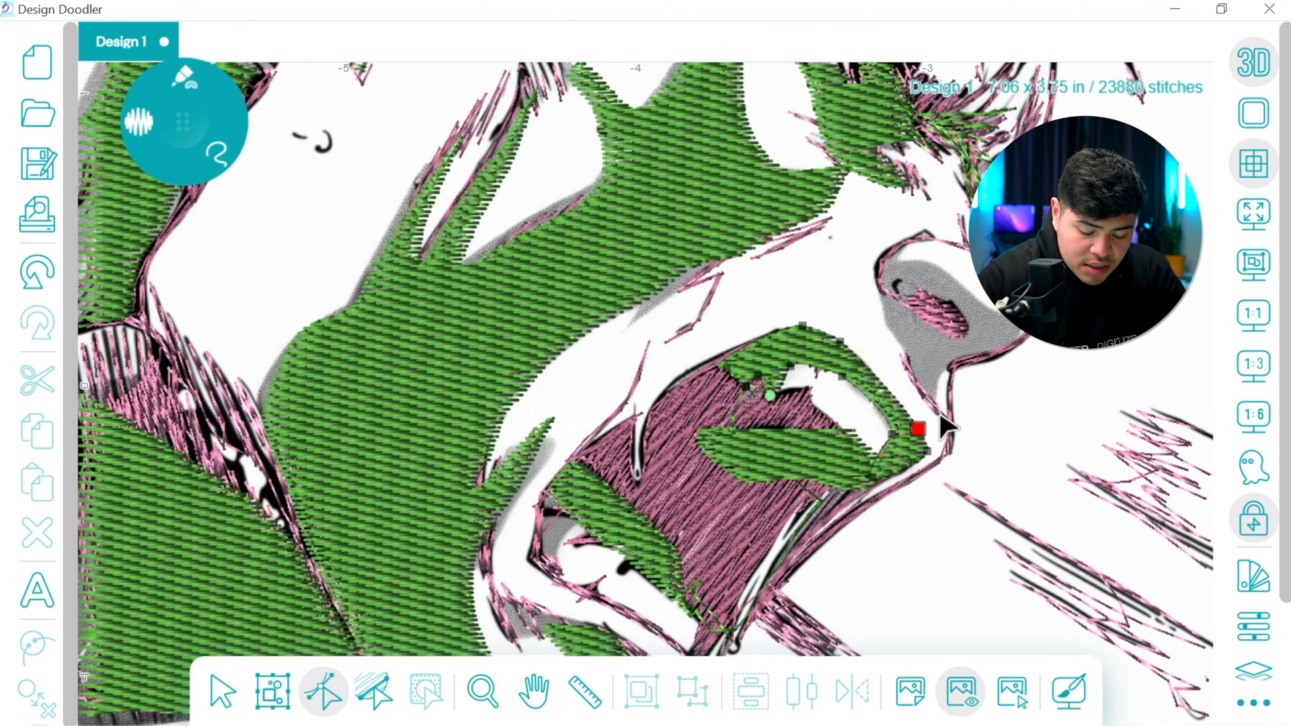
drag(772, 397, 745, 387)
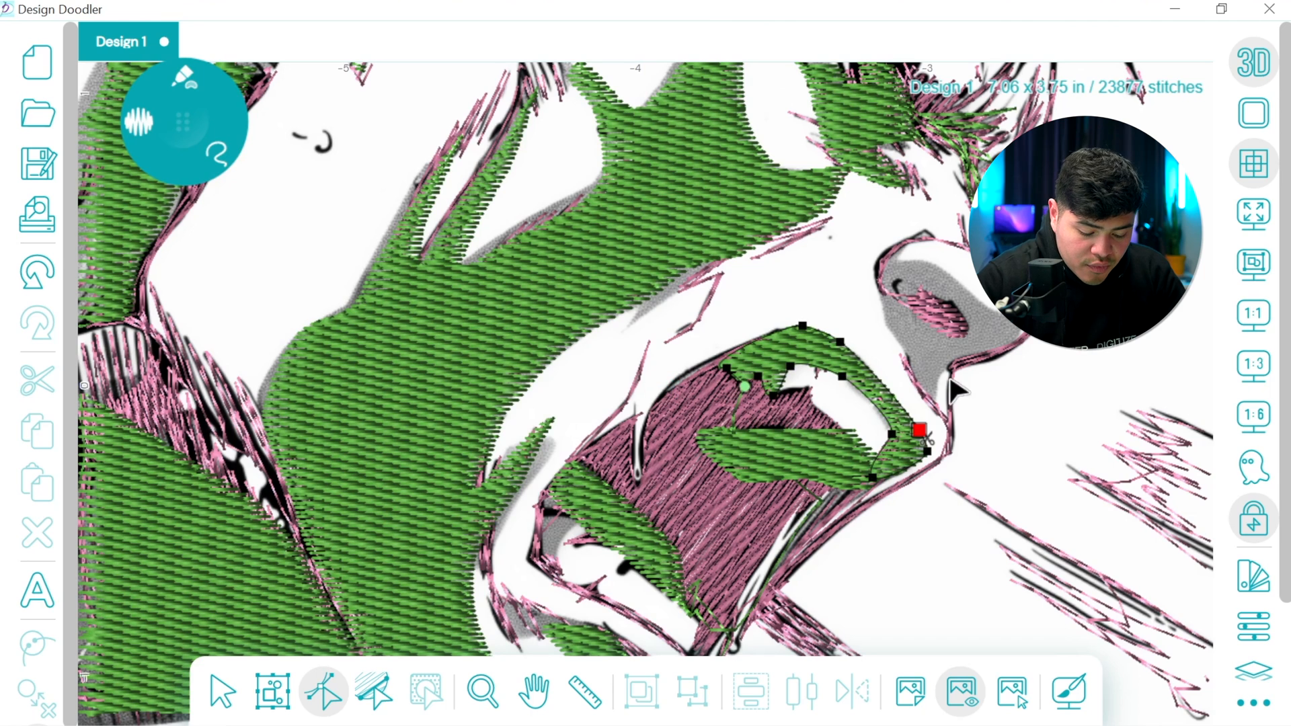
Draw a green fill over the gray shading of the nose down to the upper lip
click(194, 119)
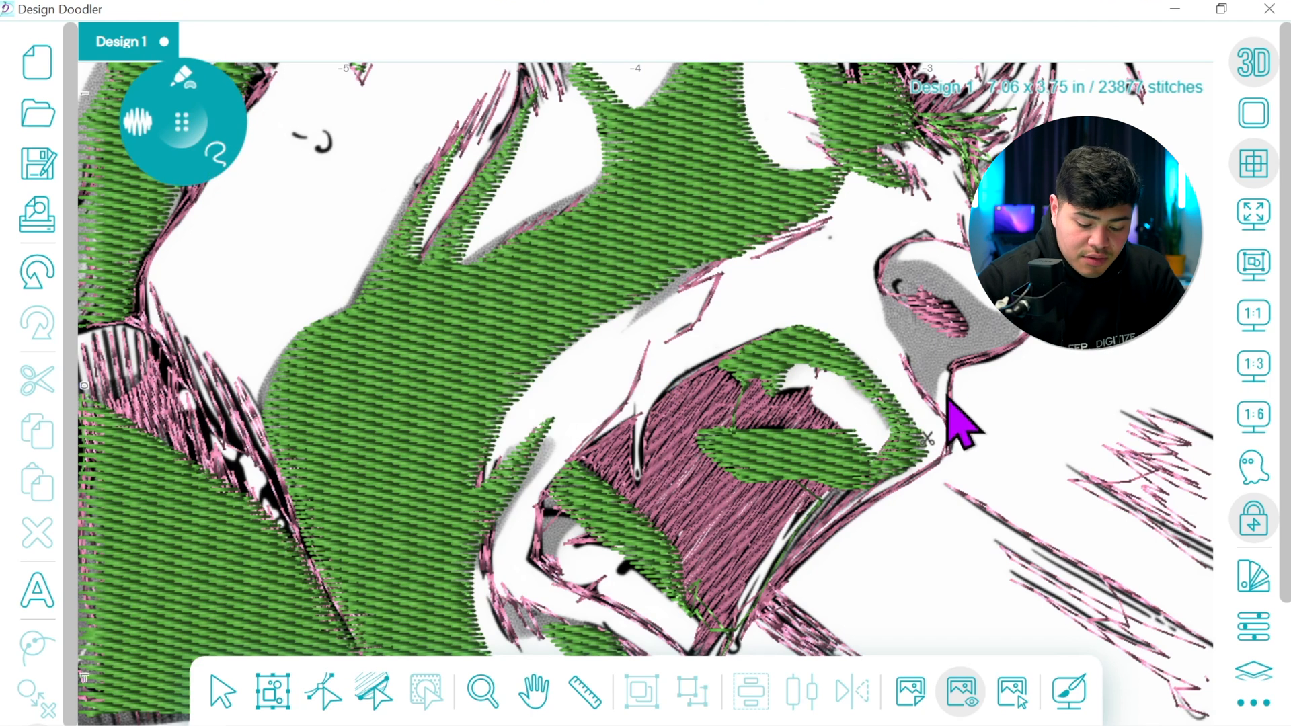
mouse_move(935, 420)
mouse_down()
mouse_move(879, 295)
mouse_move(884, 262)
mouse_move(907, 249)
mouse_move(916, 269)
mouse_move(1018, 334)
mouse_move(938, 395)
mouse_move(956, 434)
mouse_up()
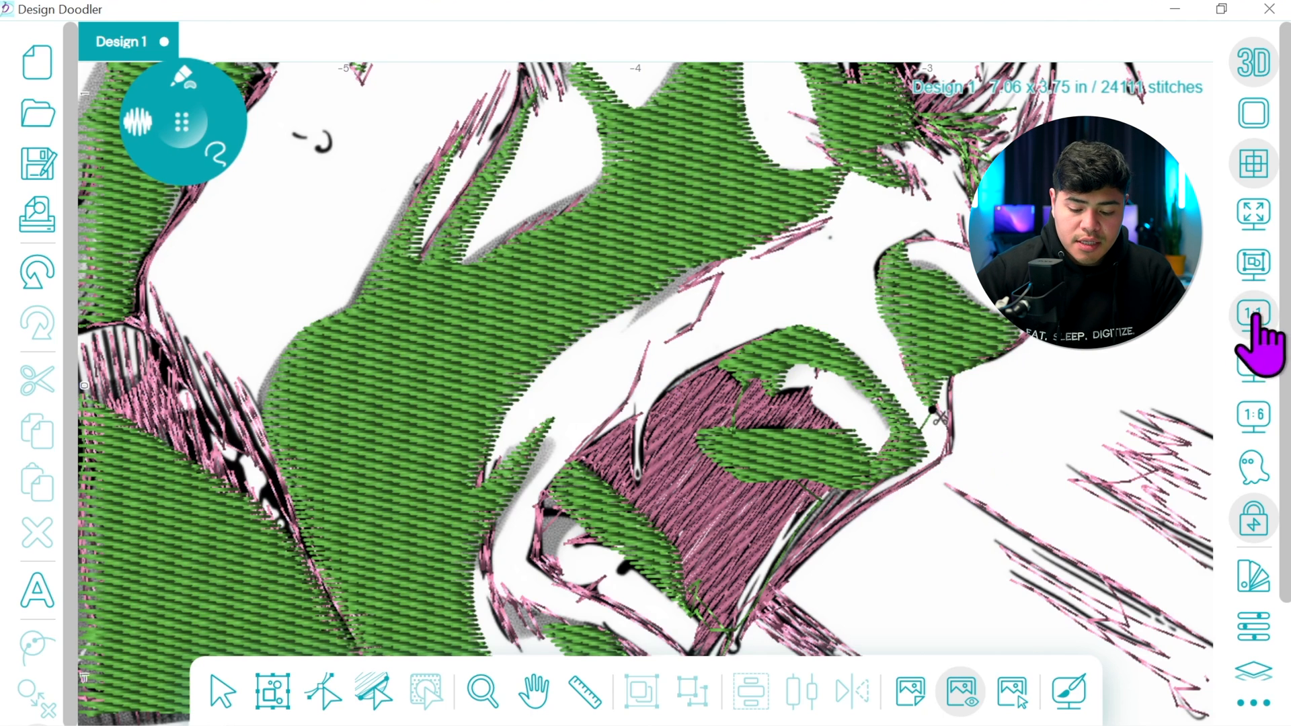
click(1255, 321)
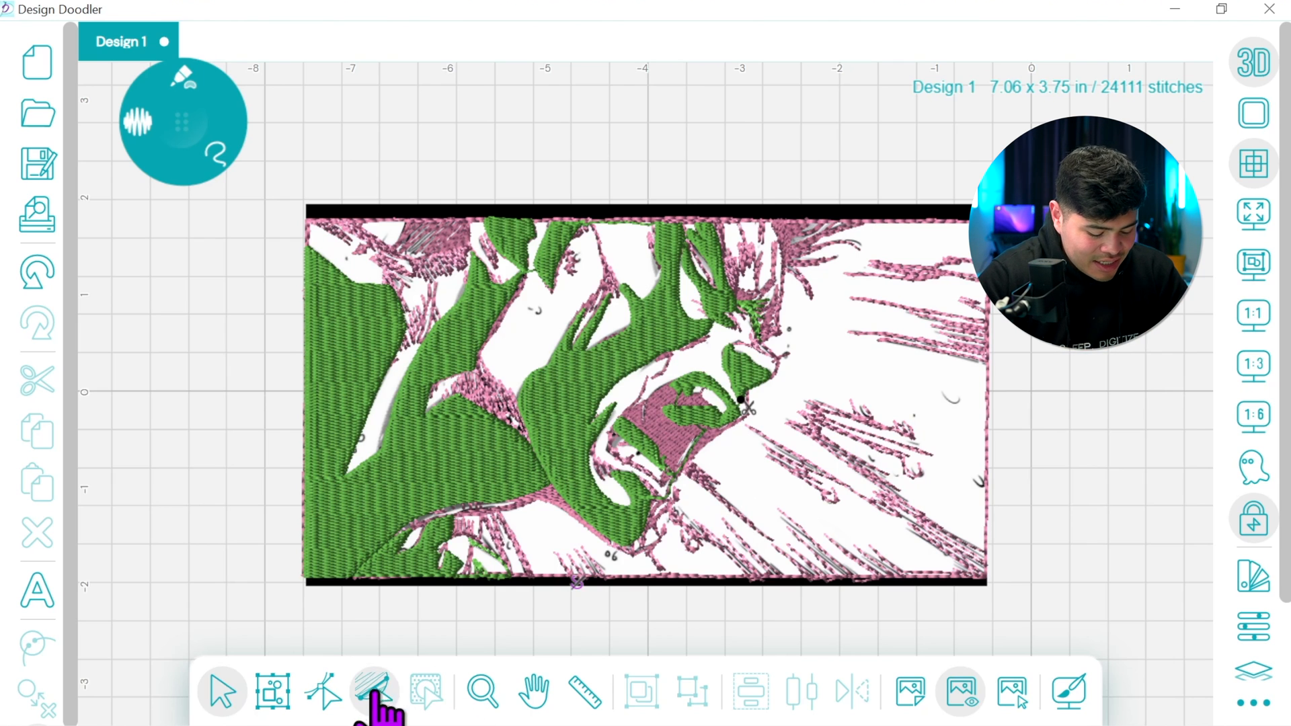
Turn off the 3D display and angle the stitches of the large left fill and the small fill below it diagonally down to the right
click(1245, 67)
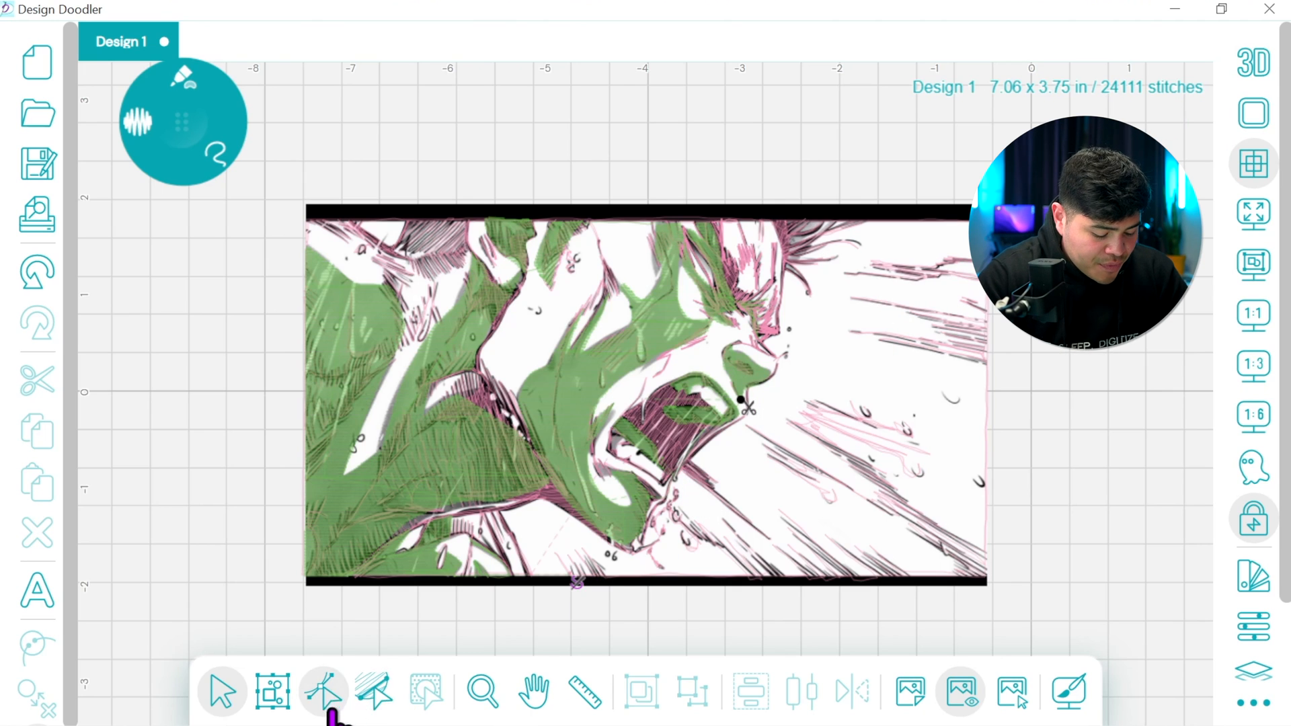
click(377, 680)
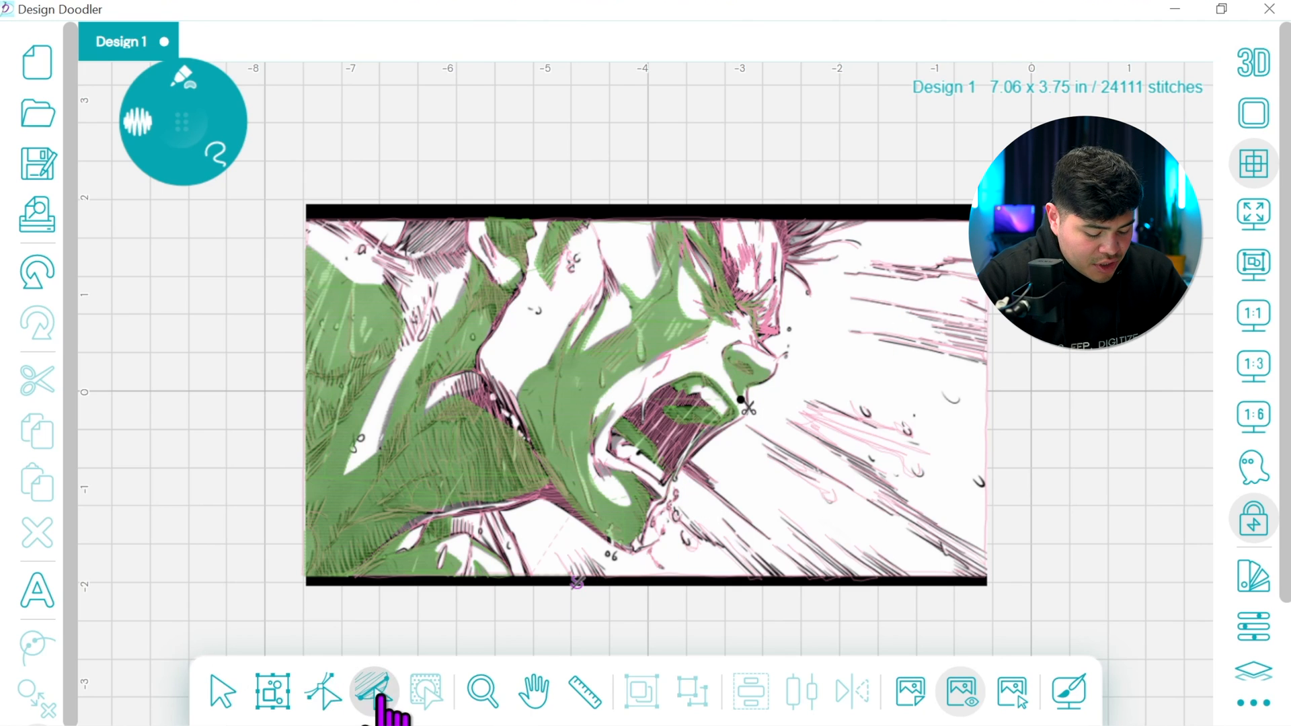
click(355, 470)
drag(474, 430, 413, 498)
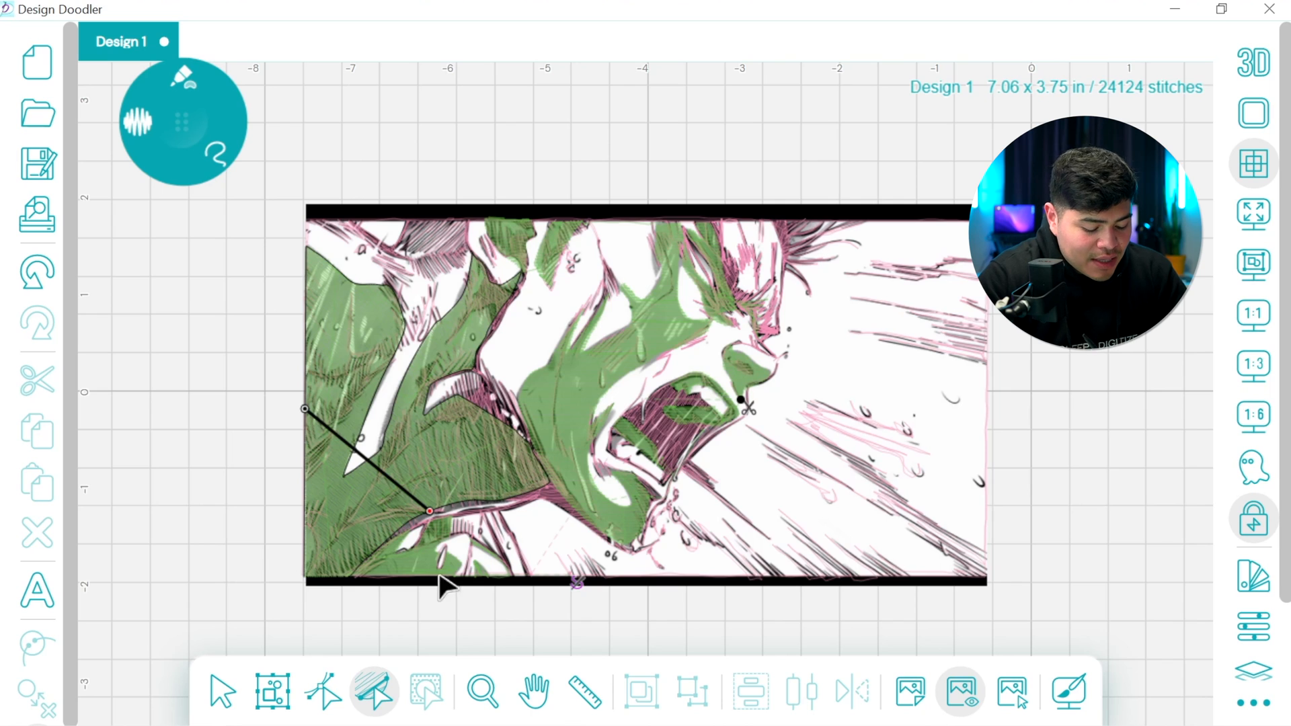
click(414, 563)
drag(438, 546, 416, 610)
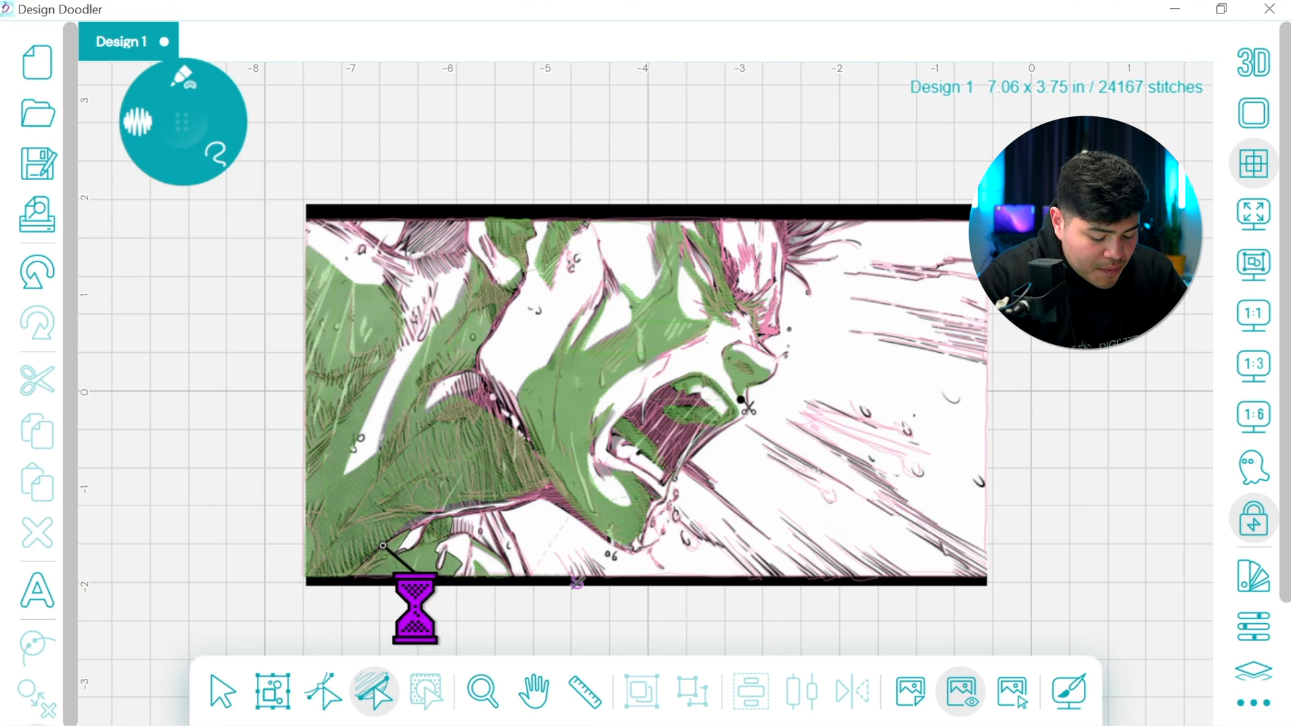
Tilt the face fill's stitch angle so it rises slightly to the right across the cheek
click(684, 329)
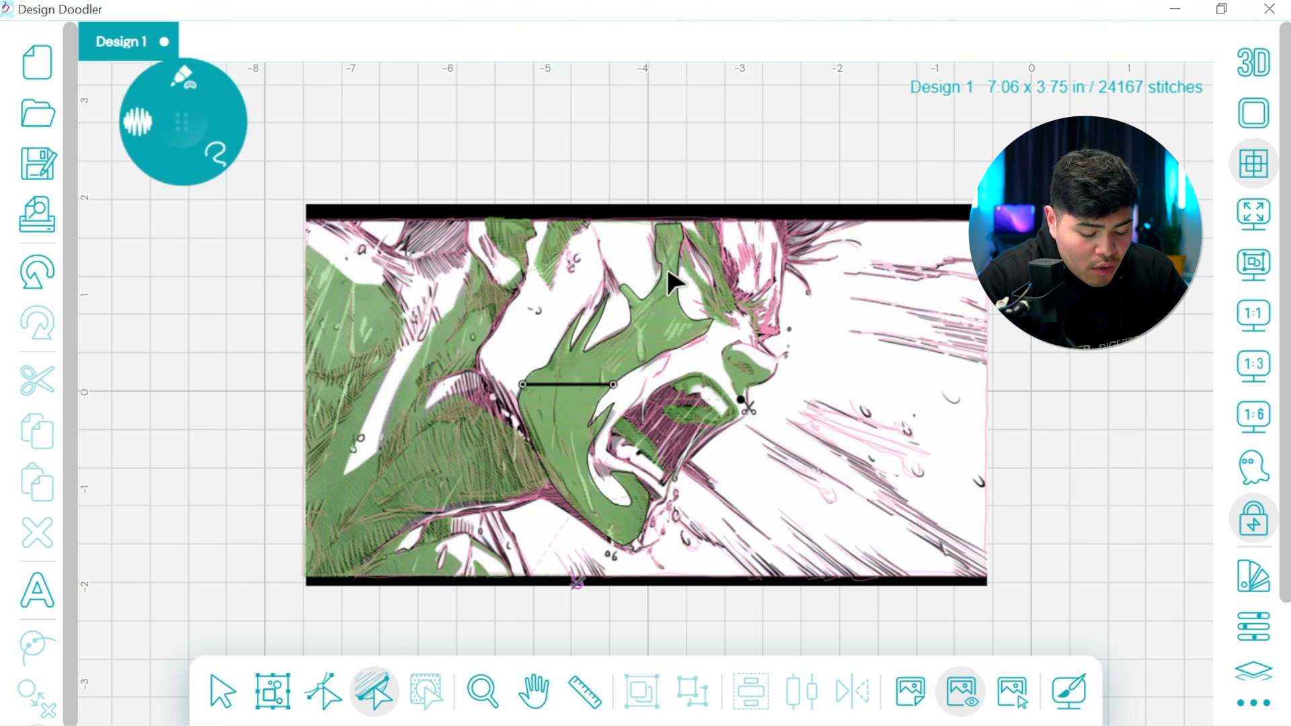
drag(522, 384, 524, 383)
drag(614, 385, 606, 423)
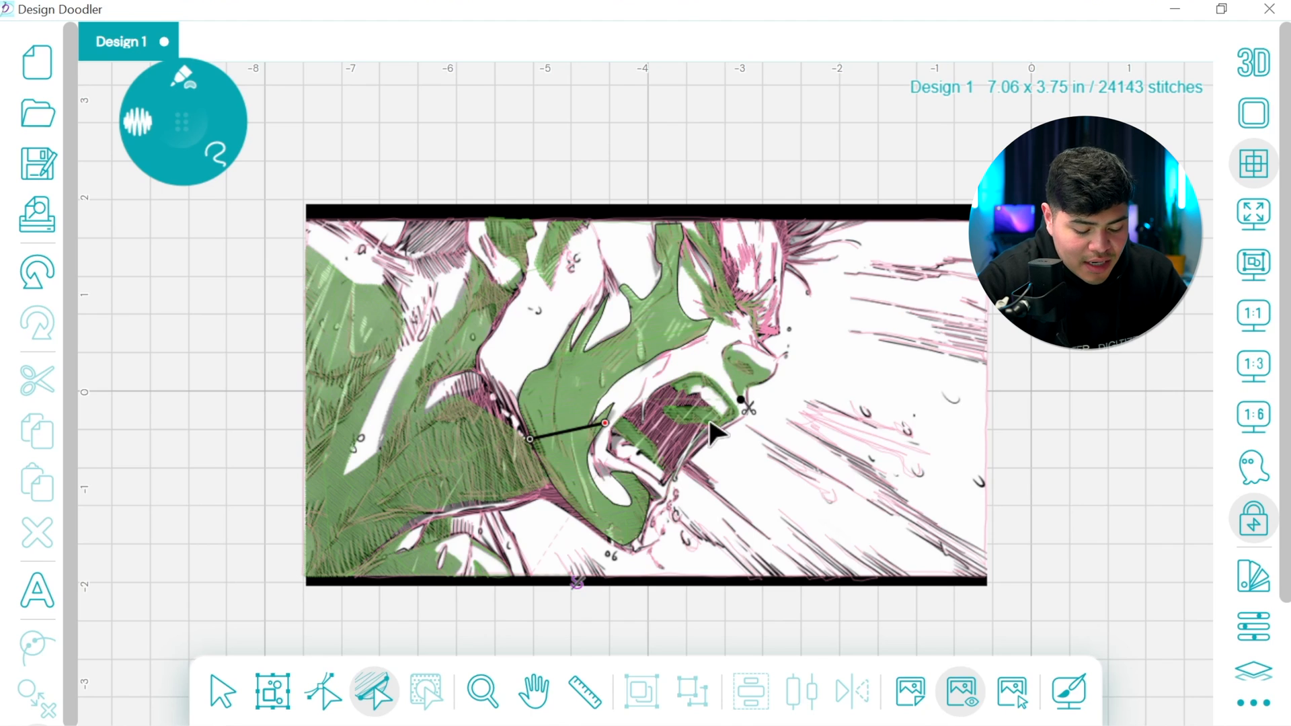
Set new stitch angles for the mouth fills, the nose fill and the small fill at the top border, rising toward the right
click(640, 441)
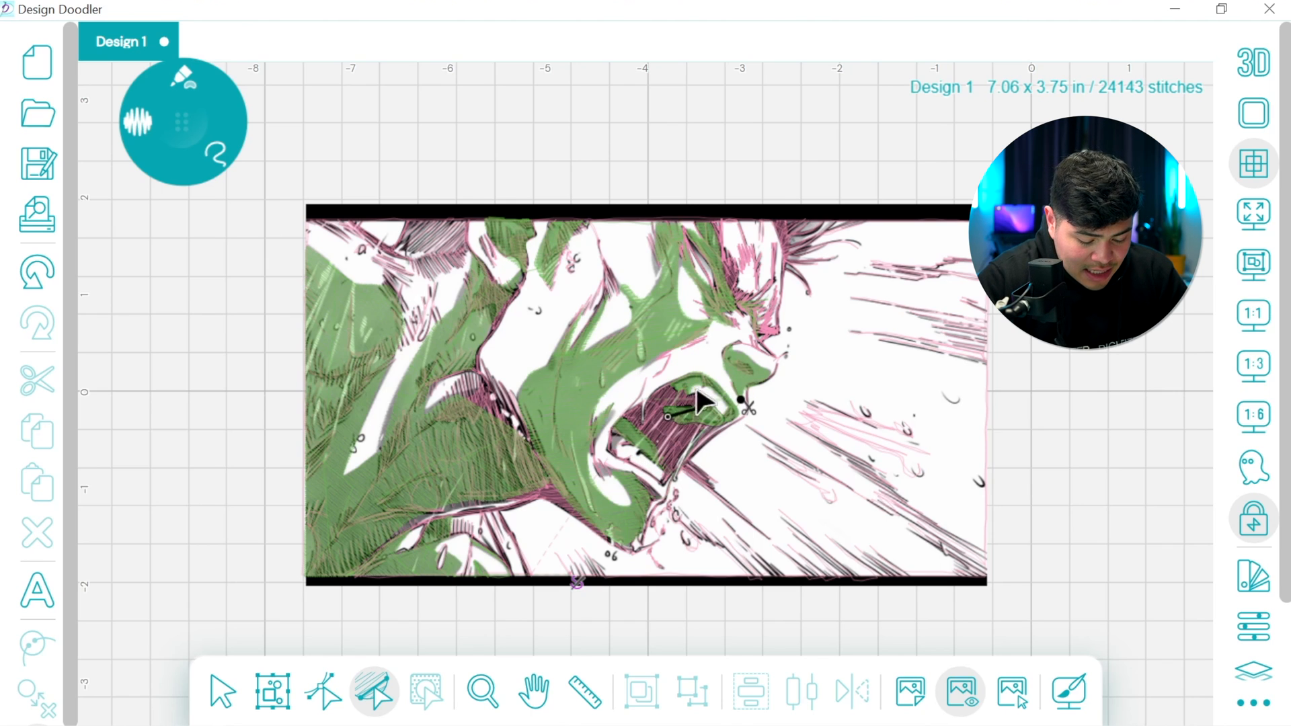
drag(673, 367, 682, 358)
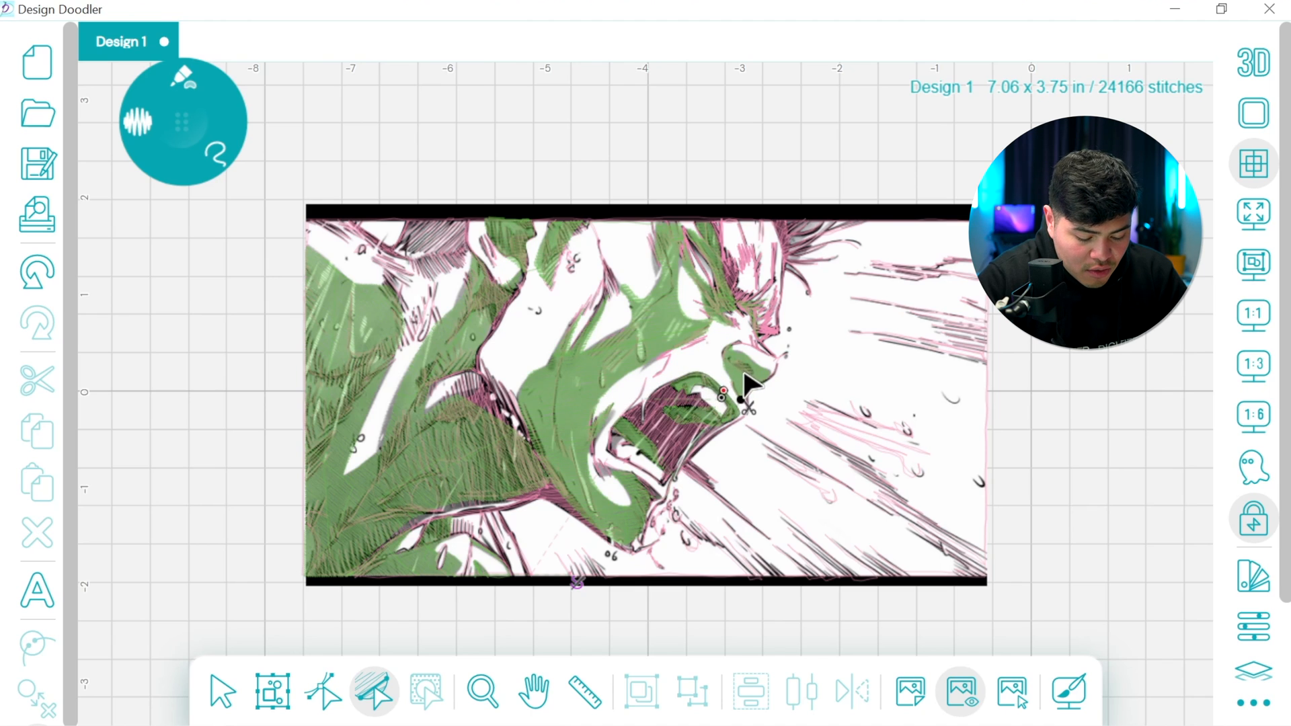
drag(746, 374, 764, 307)
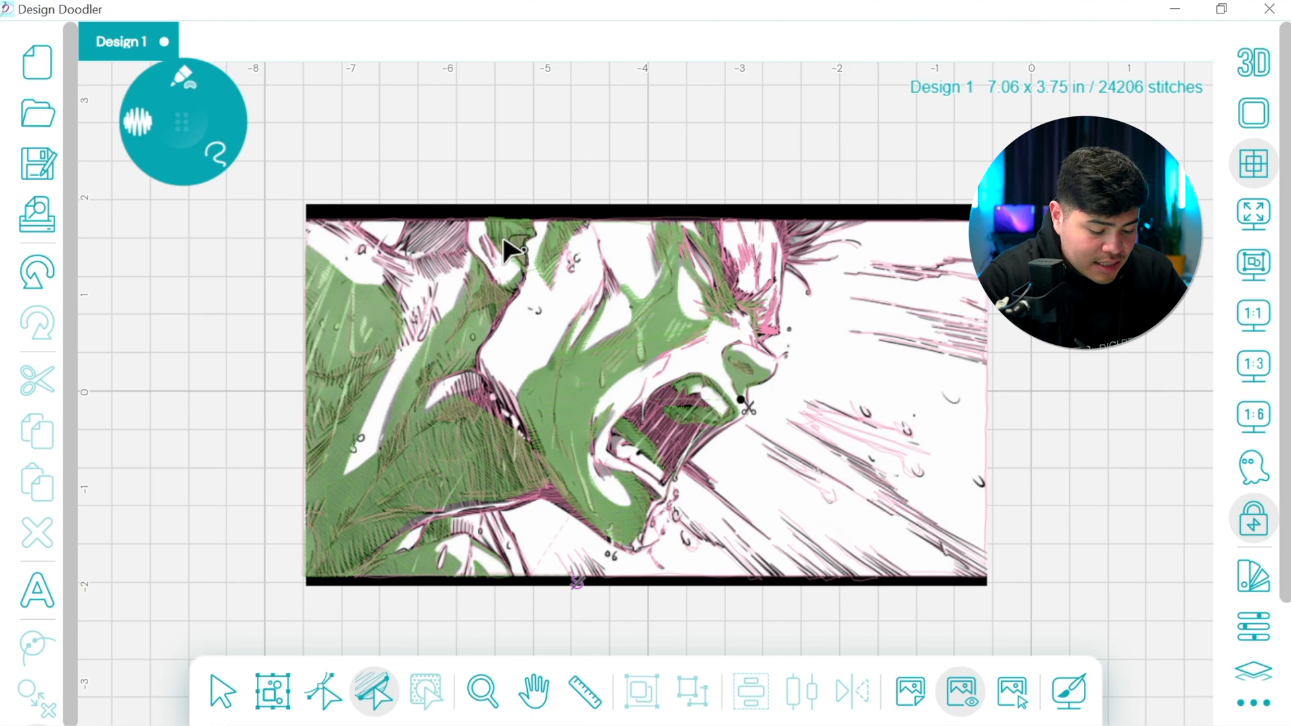
drag(532, 209, 530, 220)
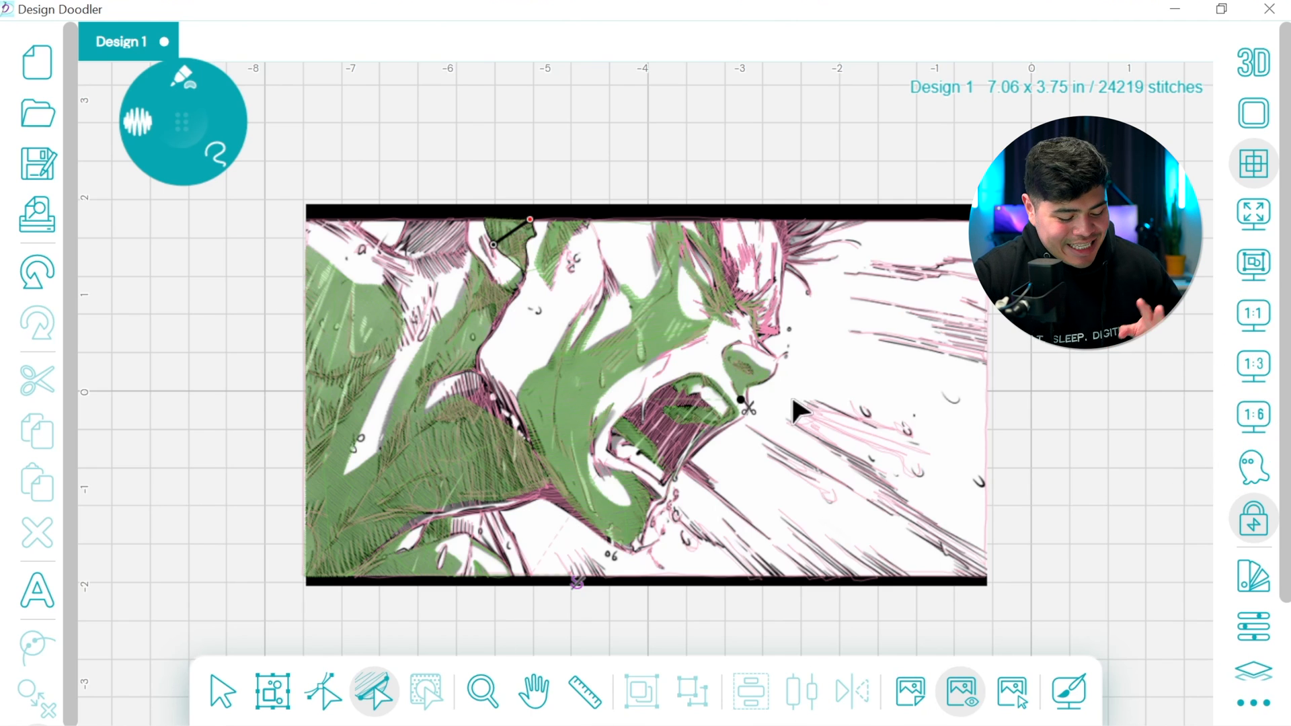
Set the large left fill's travelling route to Edge and undo the accidental shift of that fill
click(221, 689)
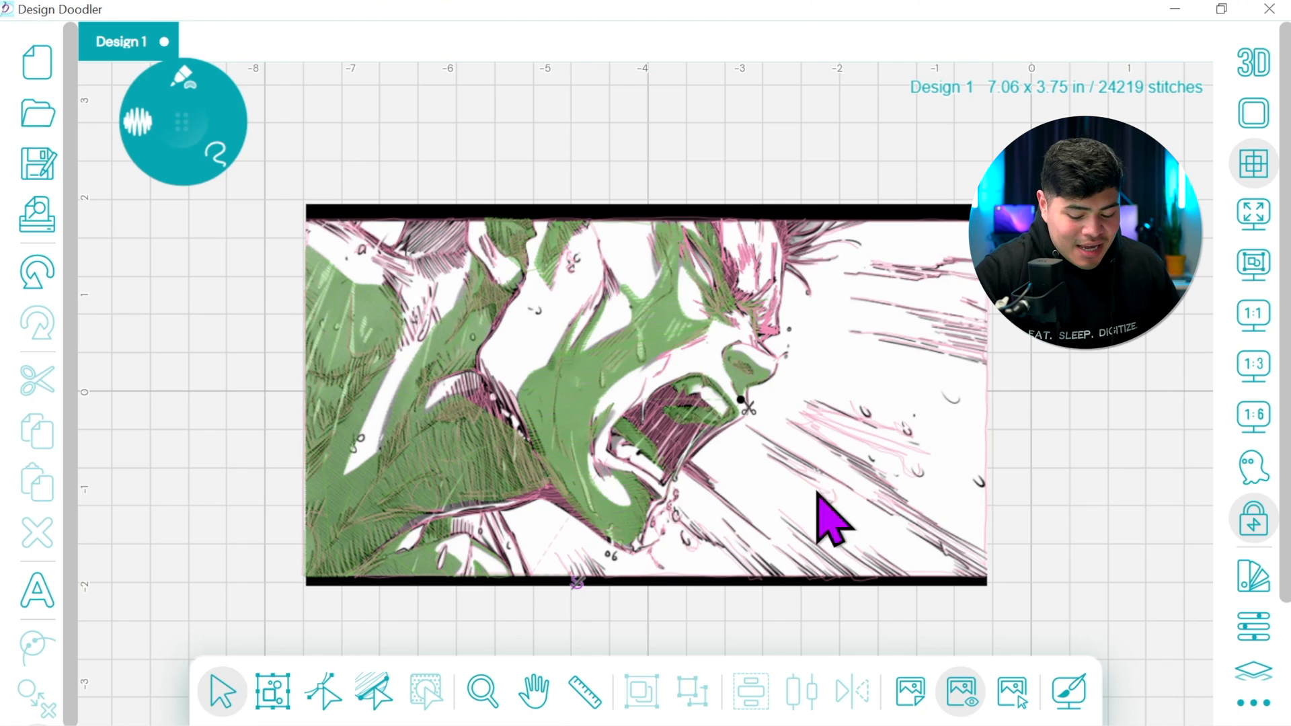
click(362, 364)
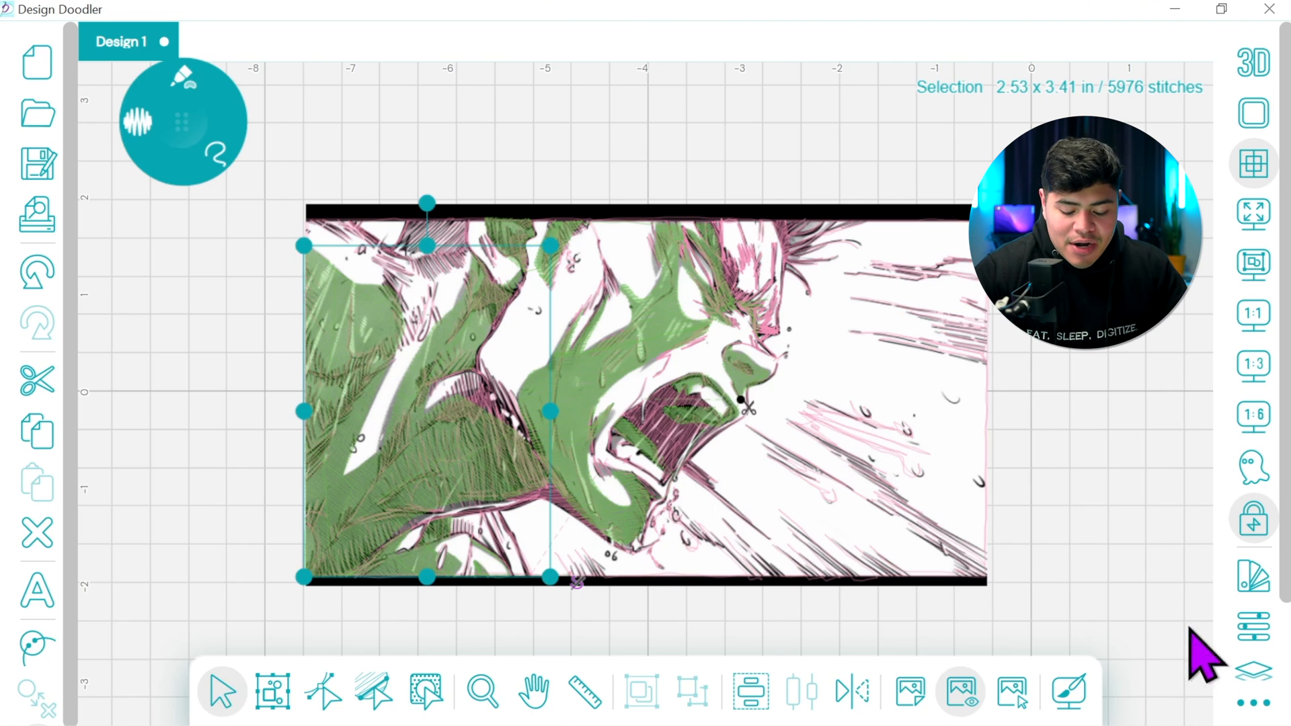
click(1253, 627)
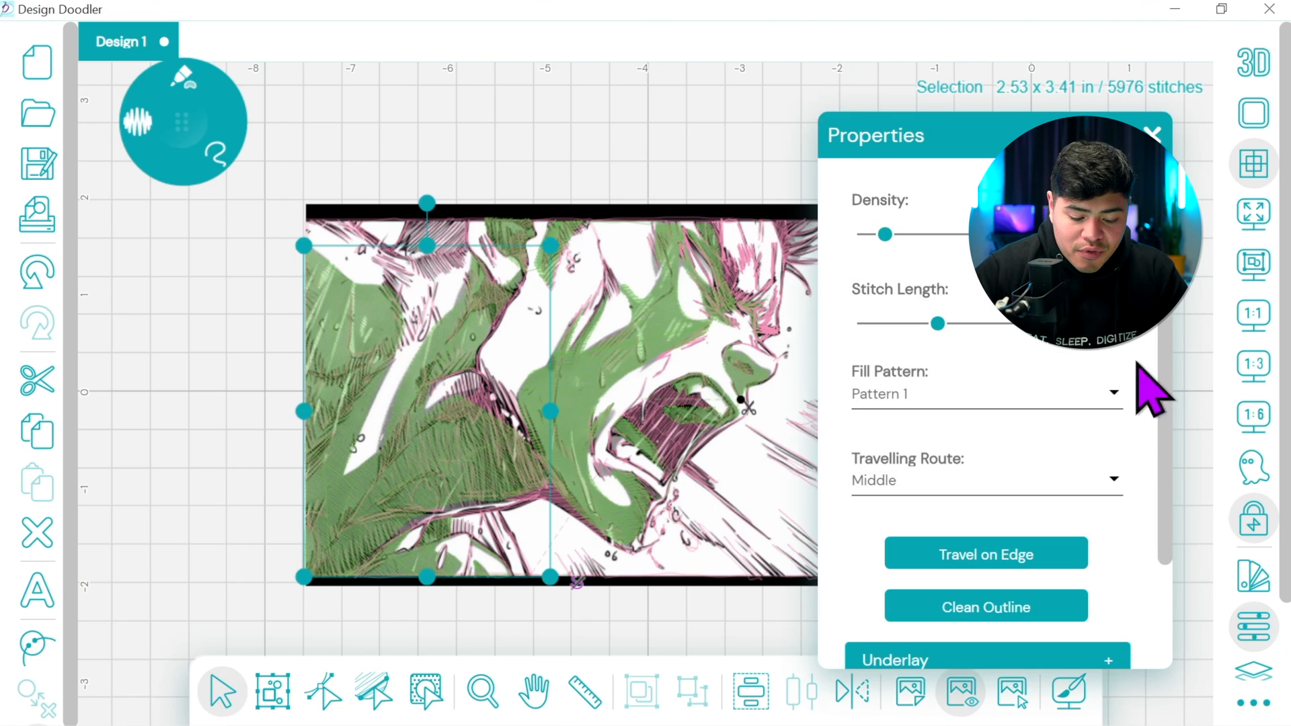
scroll(1160, 323, down, 3)
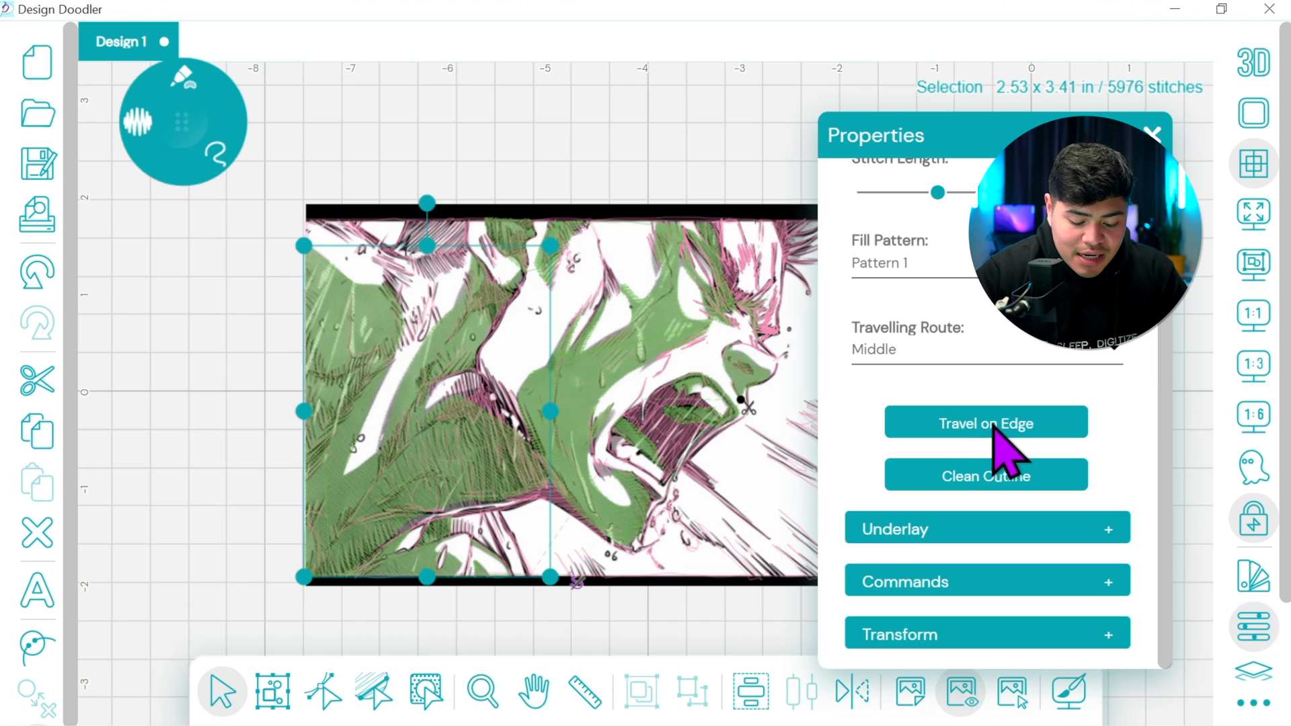
click(1002, 430)
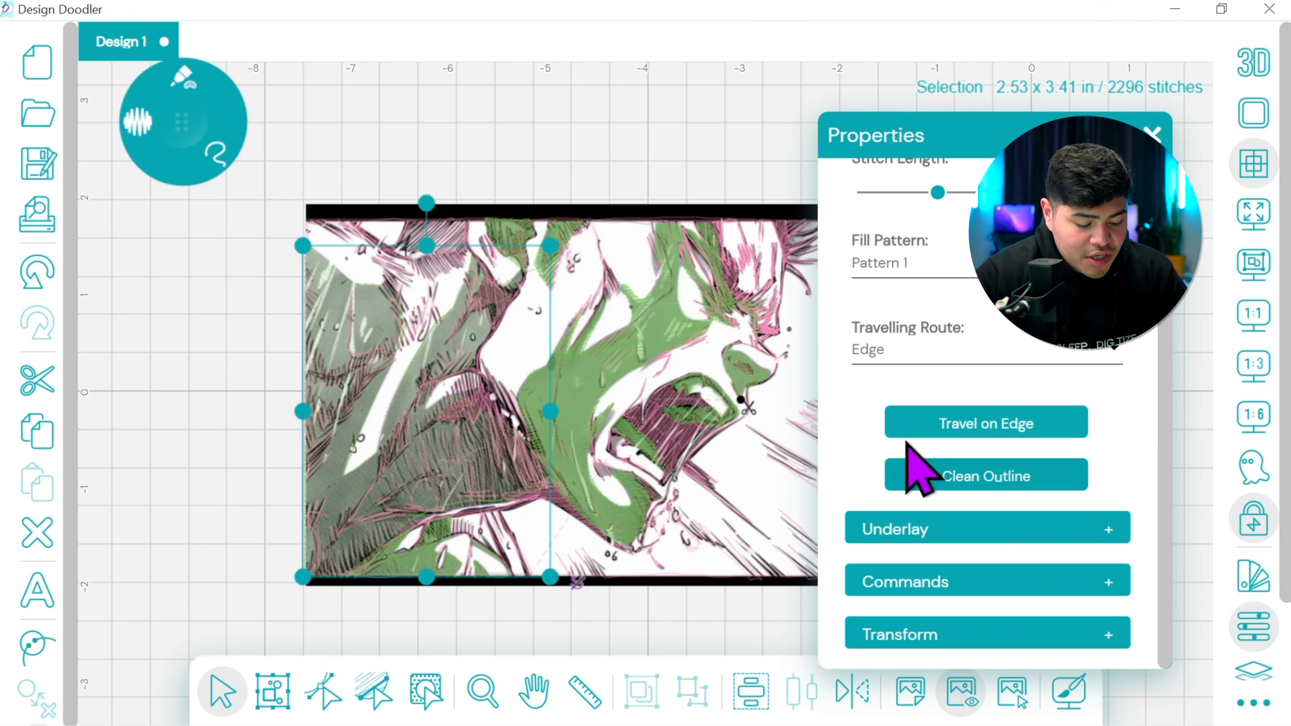
drag(405, 568, 404, 569)
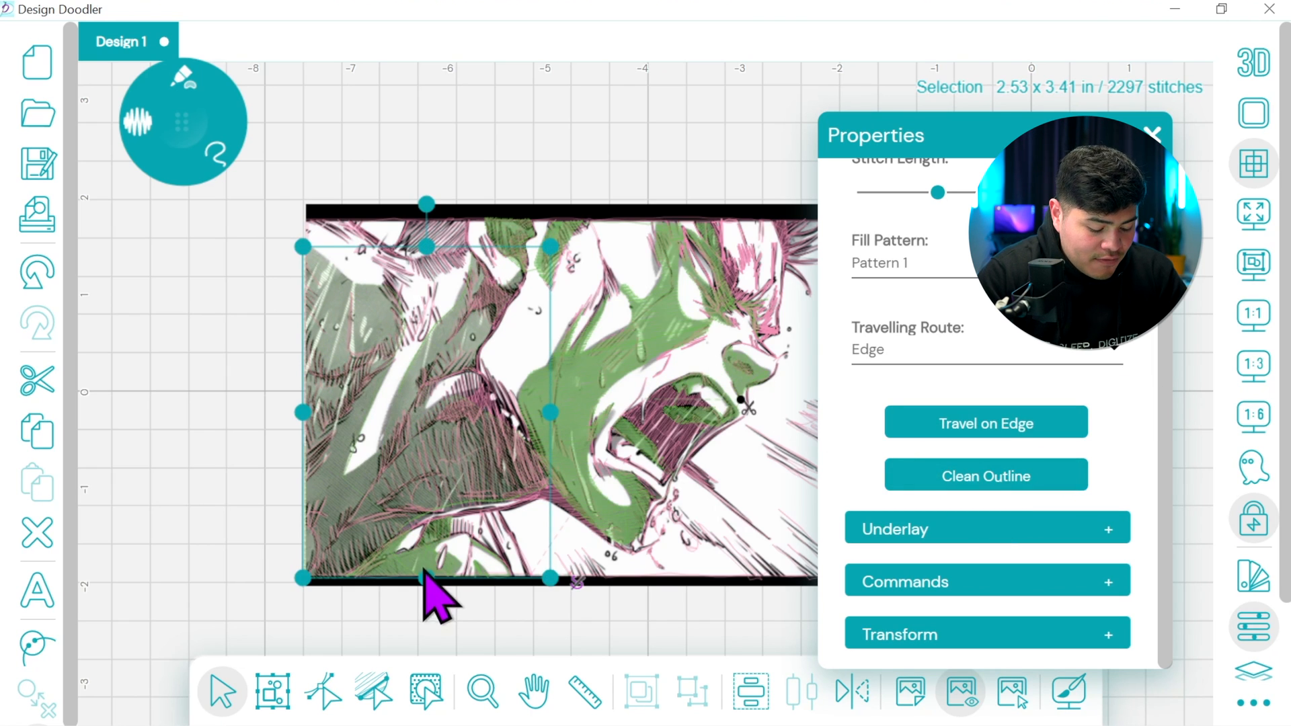
click(38, 273)
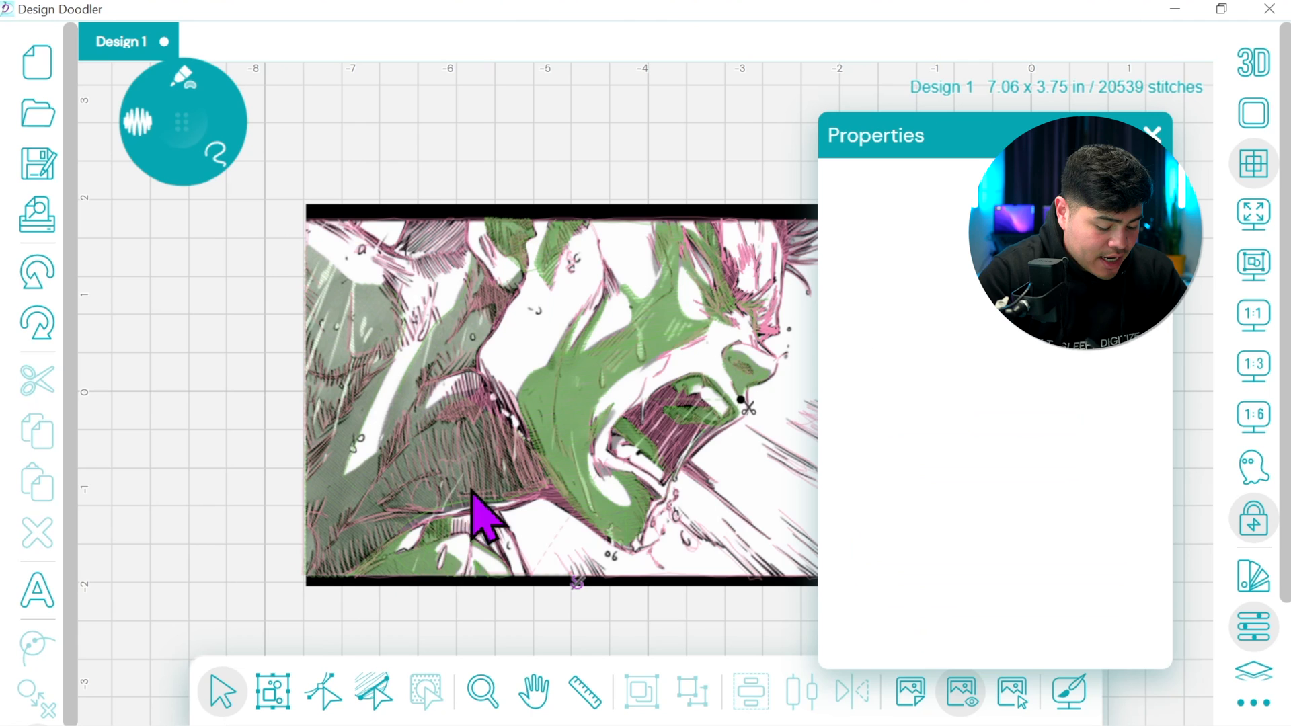
Apply Travel on Edge to the small bottom fill, the face fill and the lower mouth fill
click(433, 565)
click(987, 550)
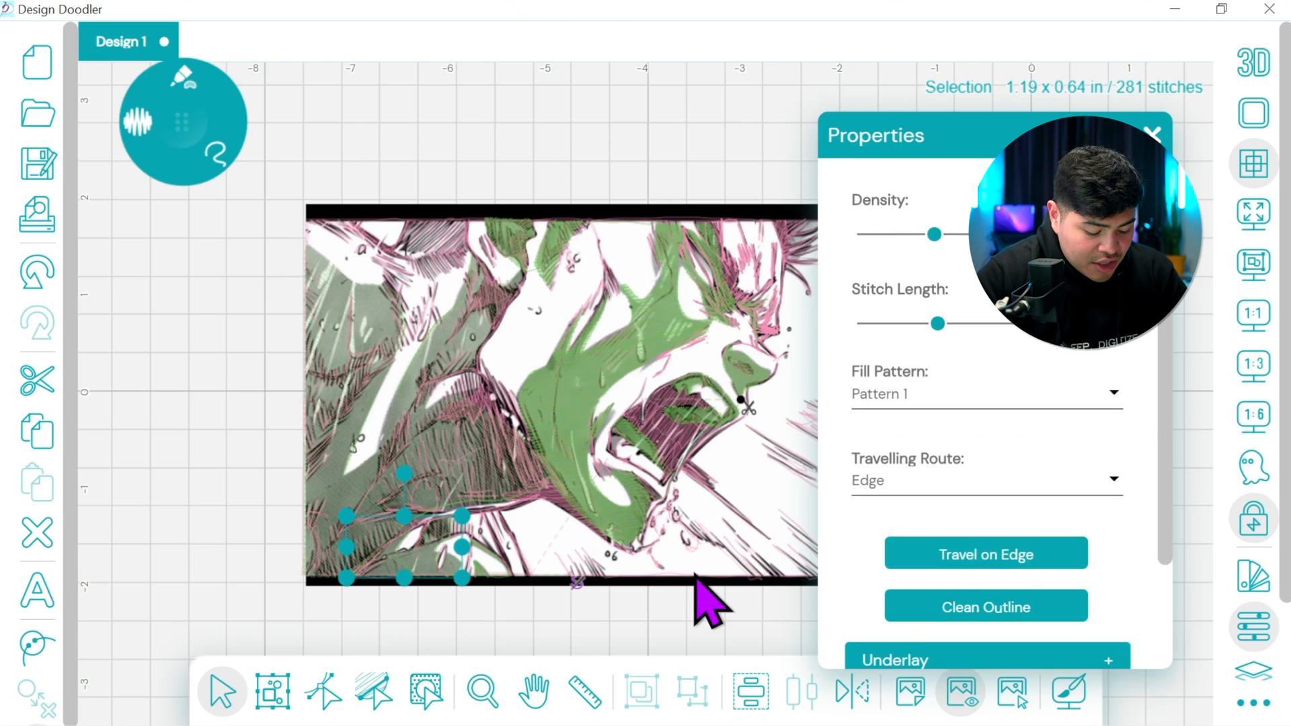
click(576, 407)
click(975, 552)
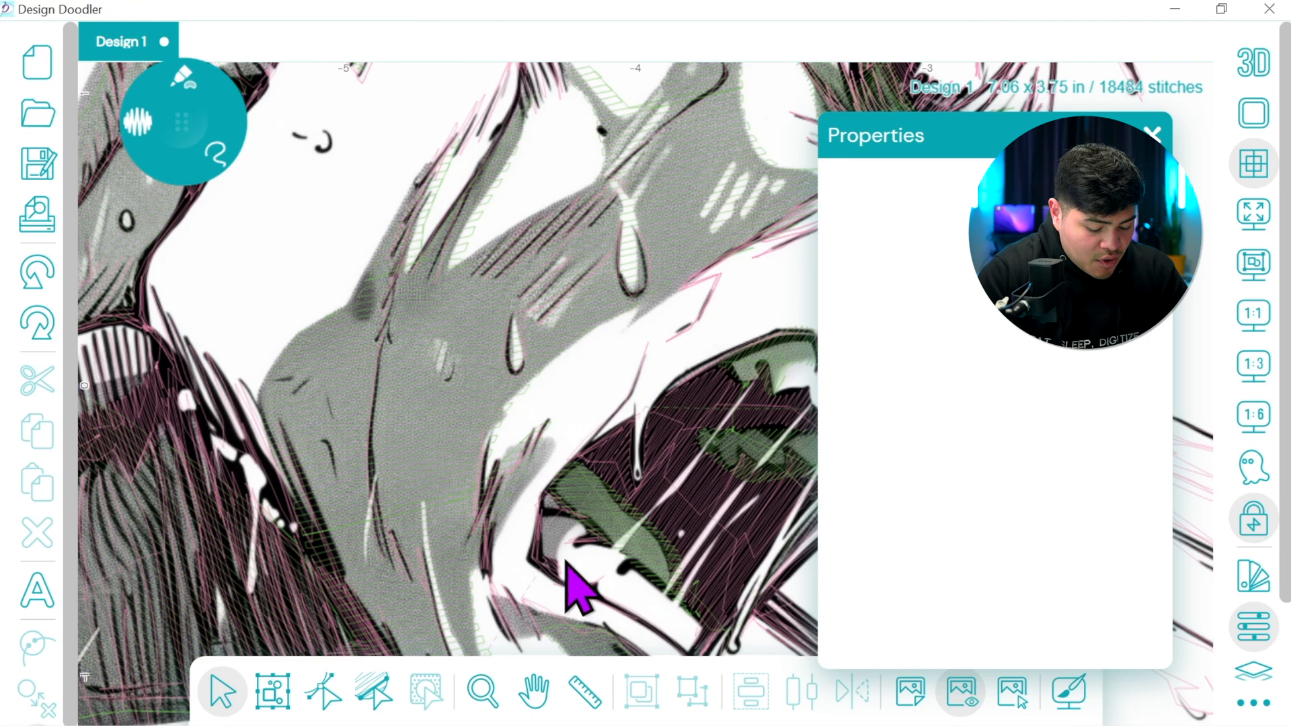
click(611, 508)
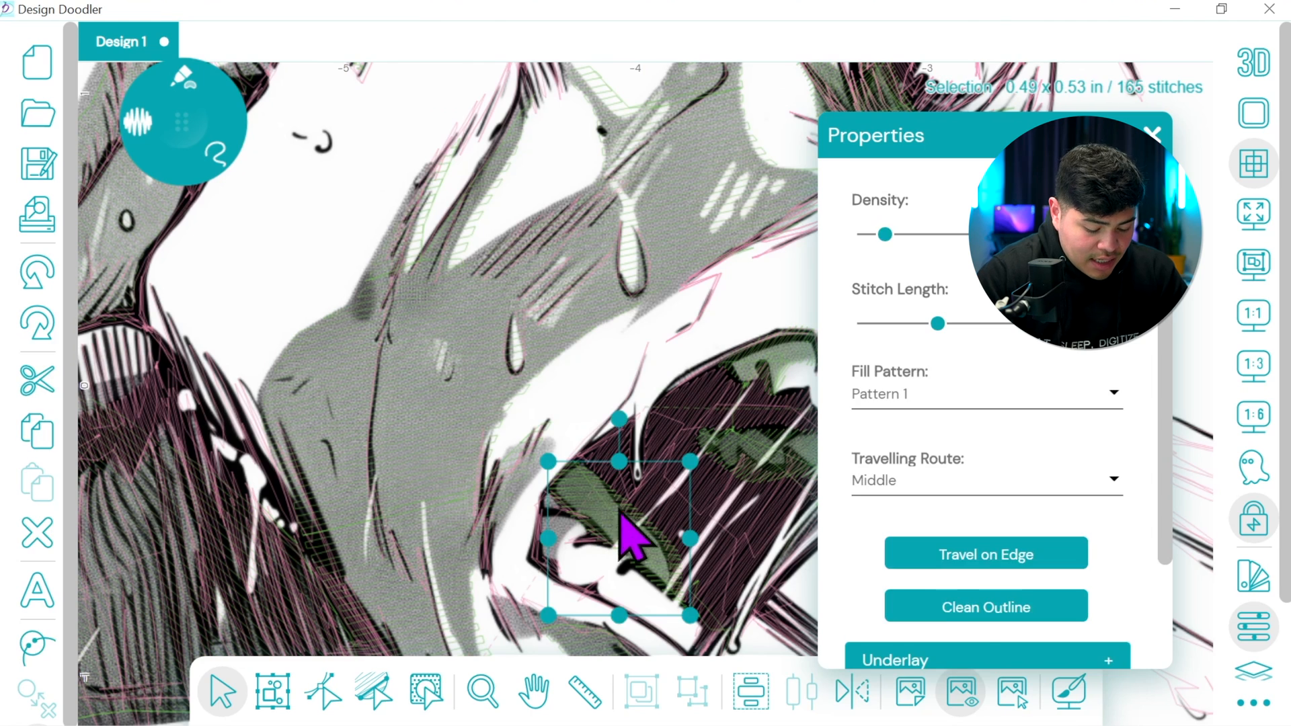
click(1022, 551)
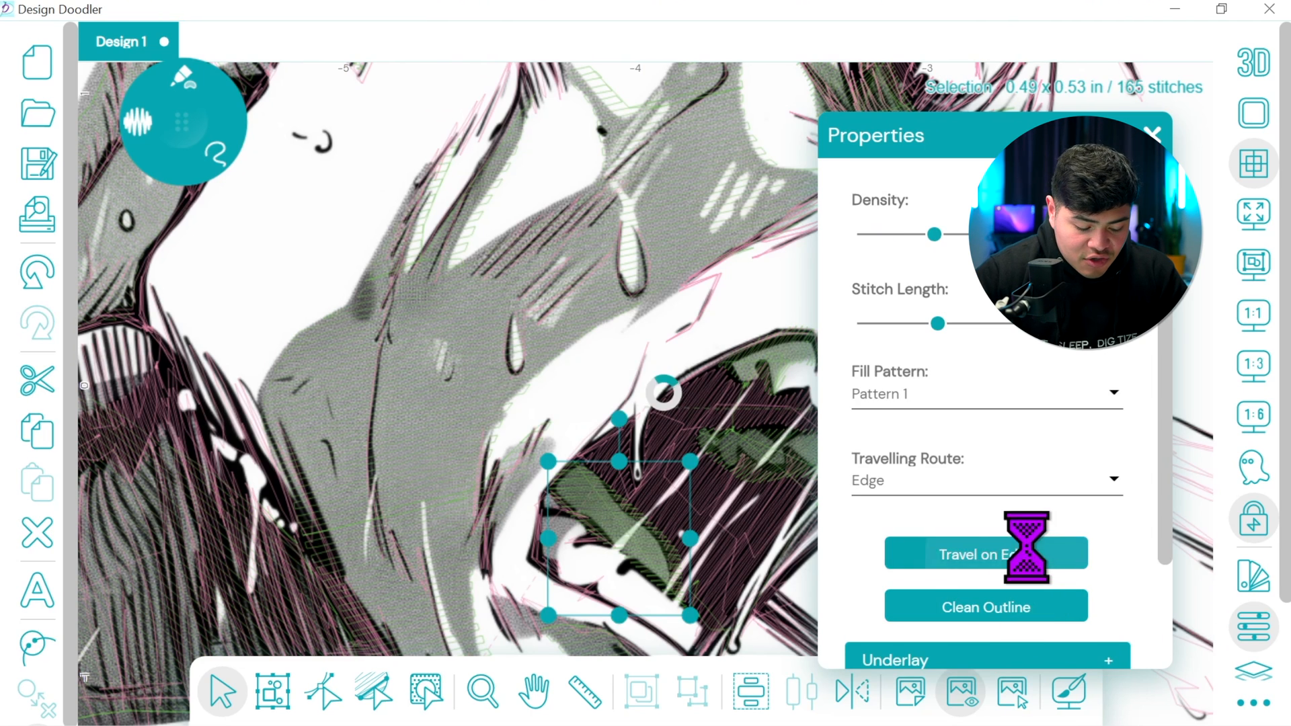
Apply Travel on Edge to the tongue-like fill inside the mouth, the upper mouth fill and the nose fill
click(787, 447)
click(949, 555)
click(788, 373)
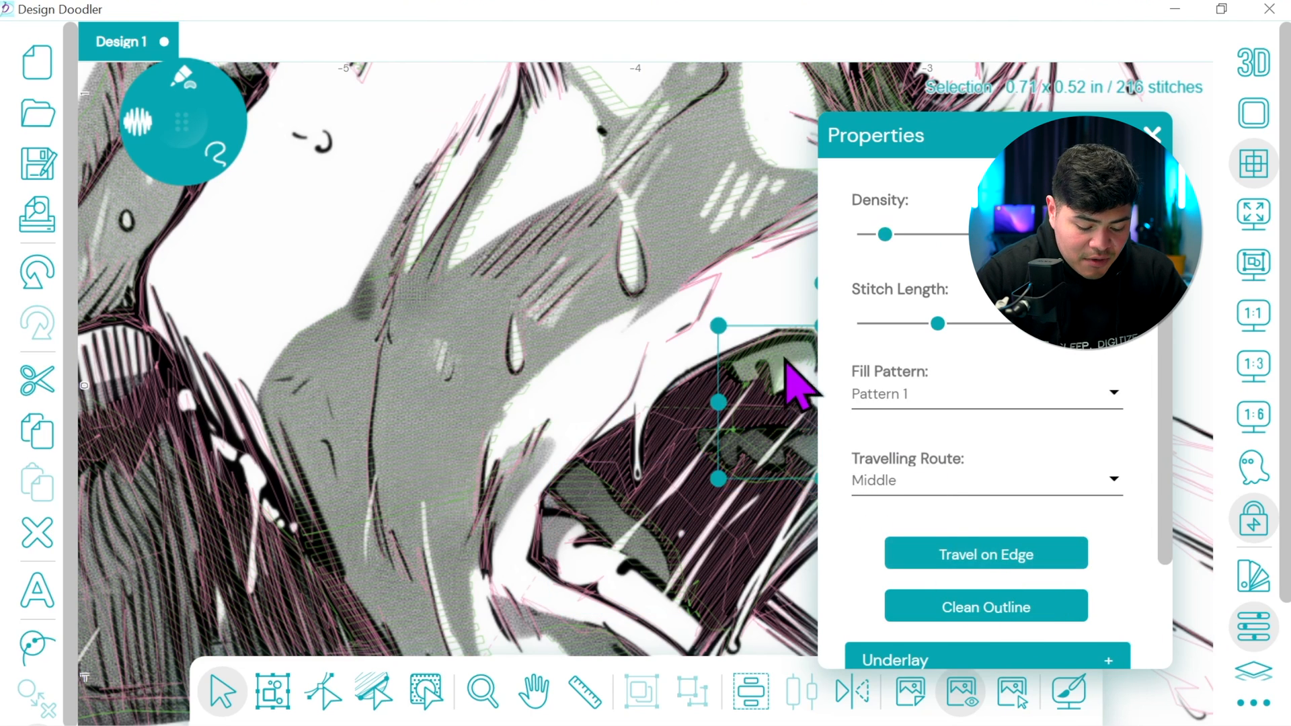
click(994, 562)
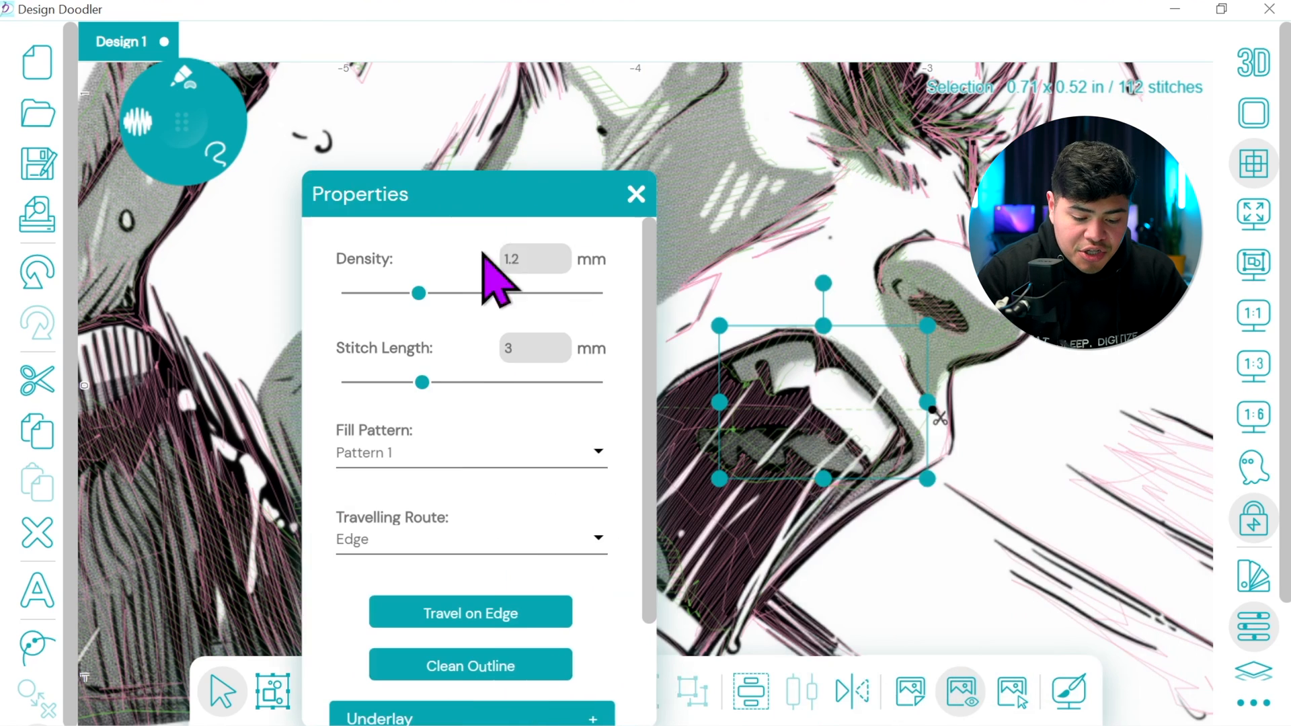
click(968, 336)
click(444, 612)
drag(527, 200, 1170, 146)
Apply Travel on Edge to the narrow brow fill running down from the image's top border
click(534, 691)
drag(743, 226, 487, 550)
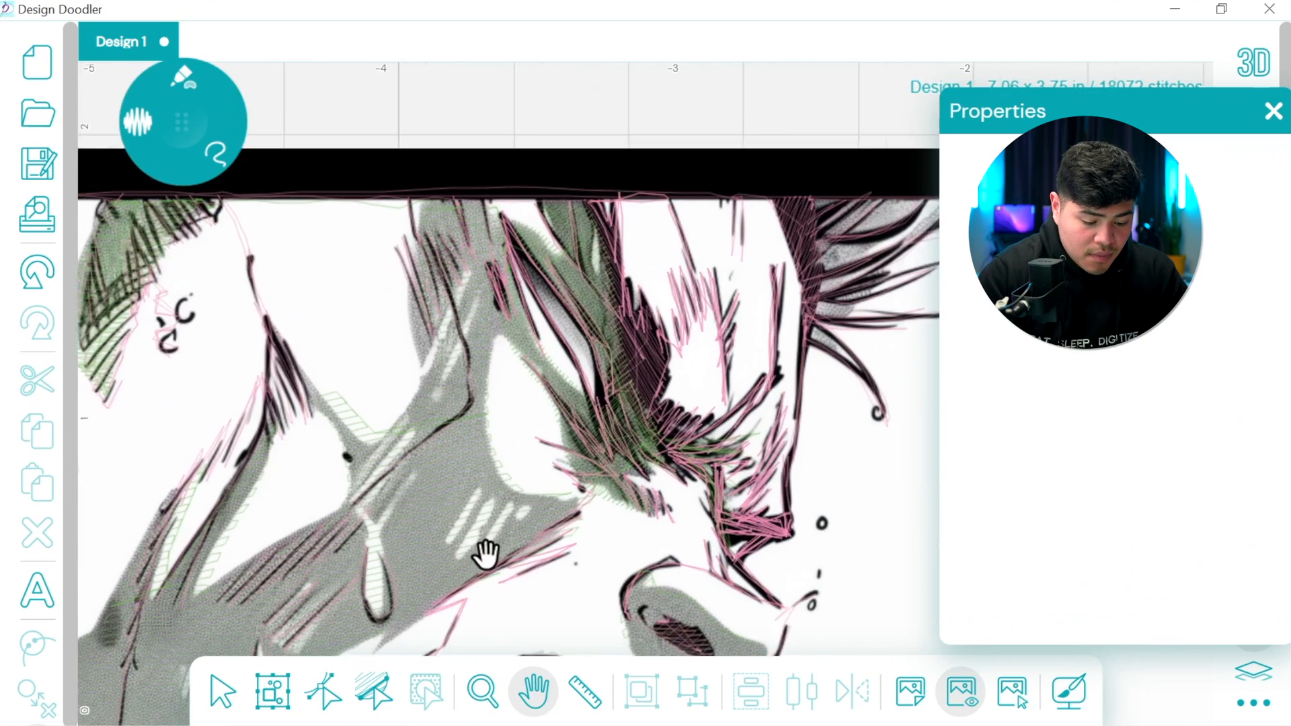
click(589, 288)
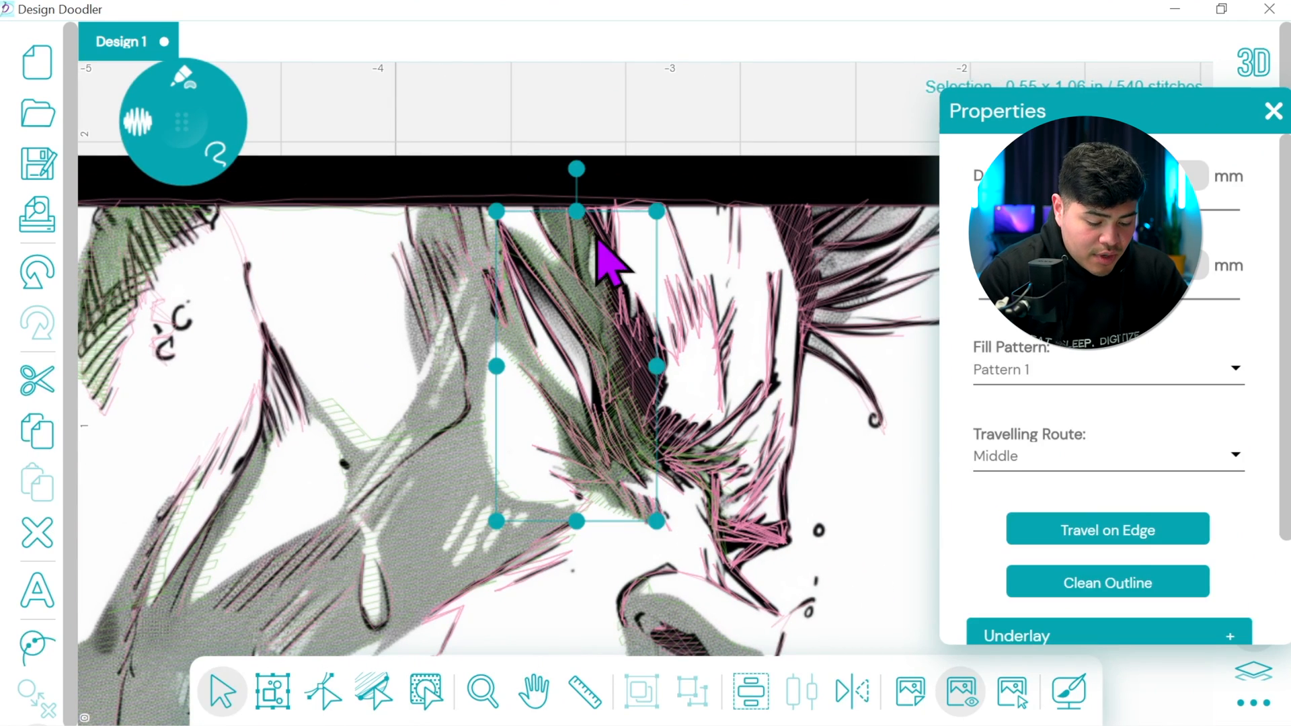
click(1116, 528)
Apply Travel on Edge to the two small fills around the ear at the image's top border
click(534, 692)
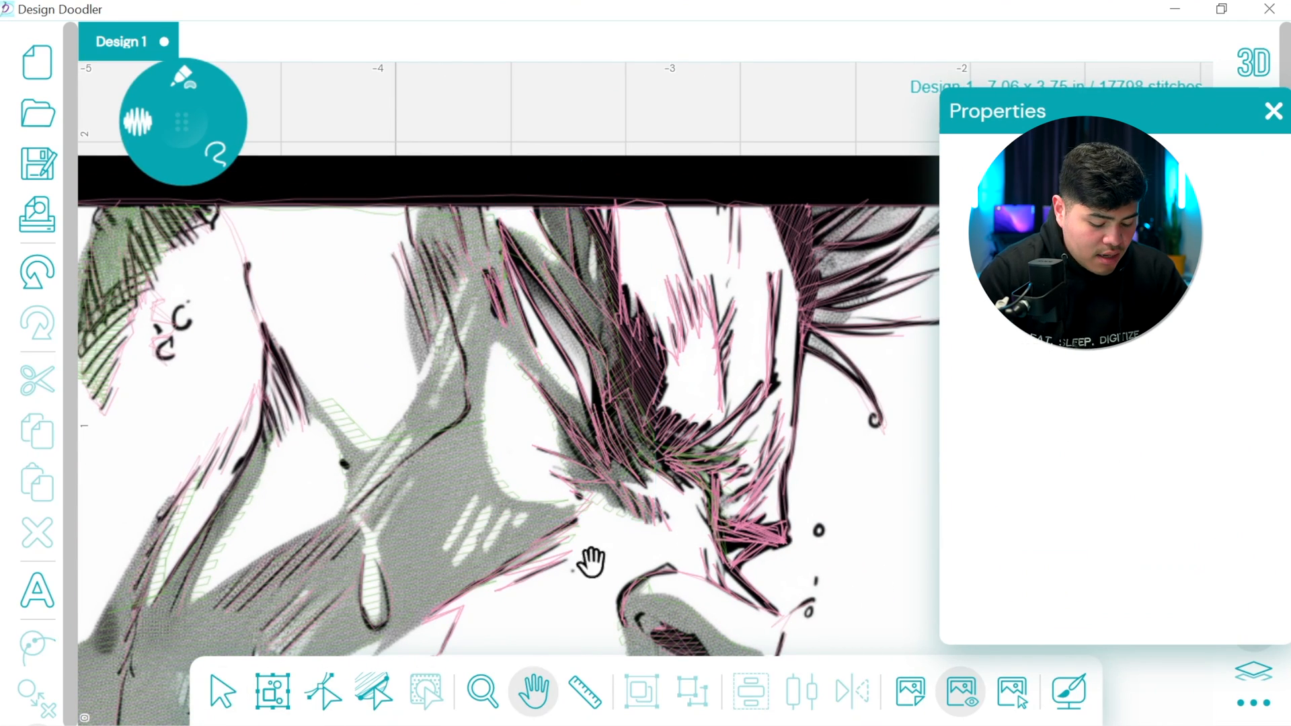
drag(363, 468, 912, 600)
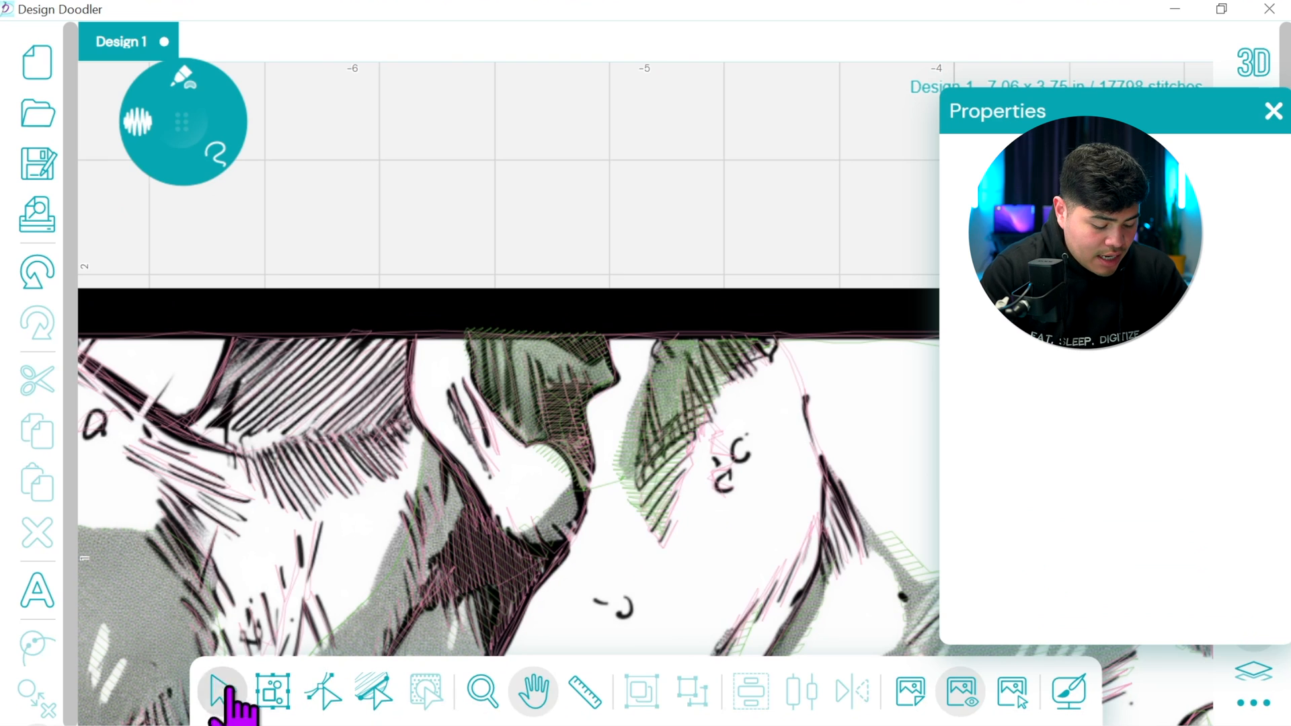
click(222, 692)
click(685, 383)
click(1119, 528)
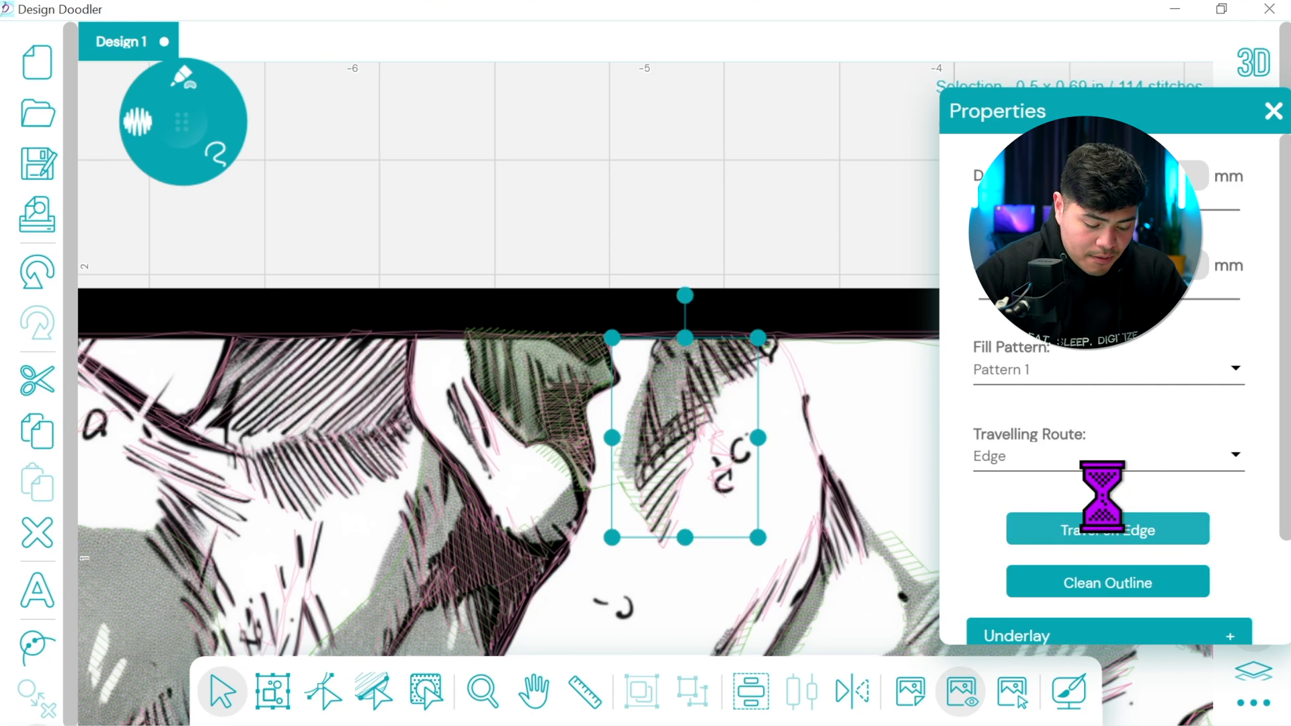
click(555, 381)
click(1119, 528)
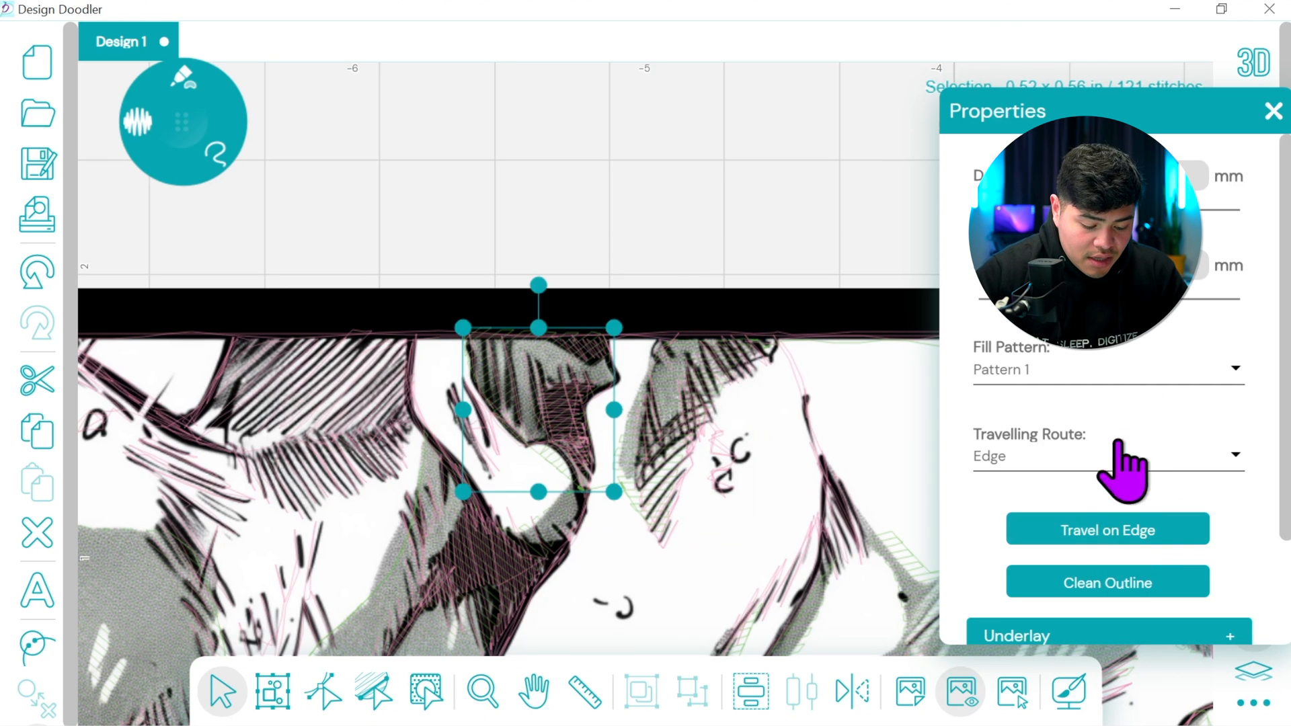
click(1273, 112)
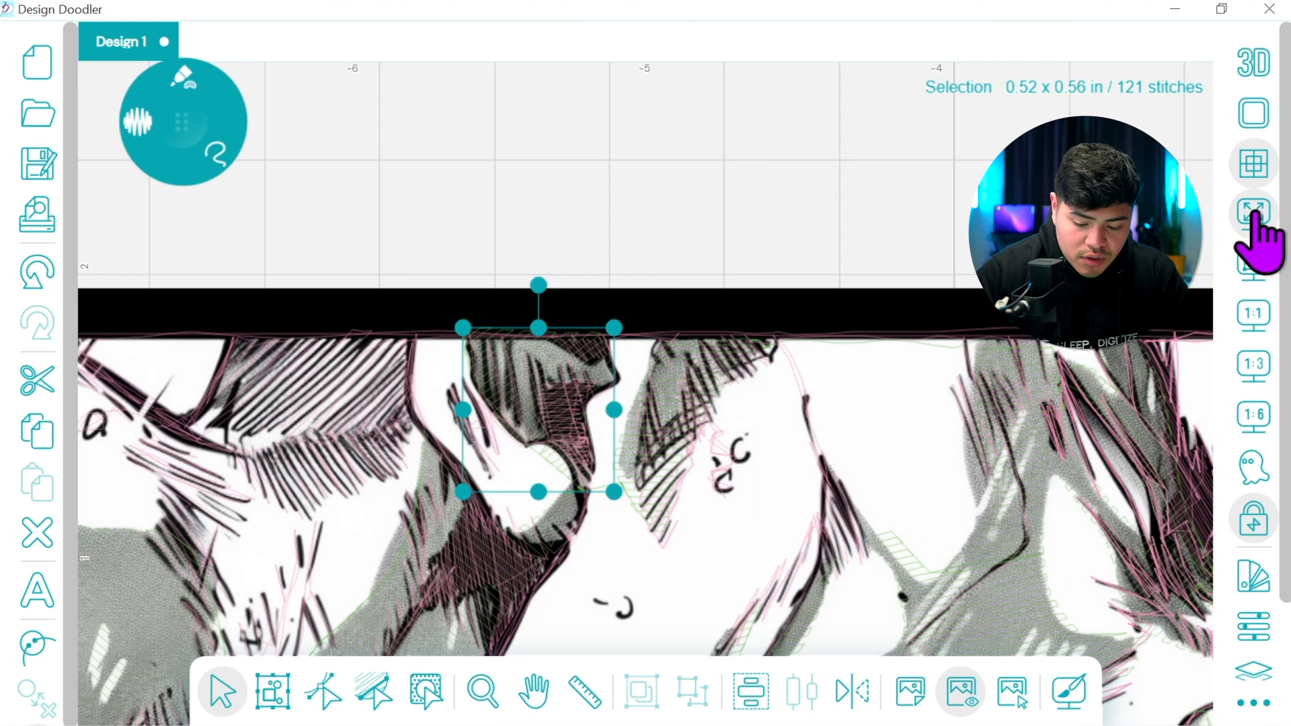
Move the Brother 509 Leaf Green fills to the start of the stitching sequence, ahead of the pink lines
click(1253, 314)
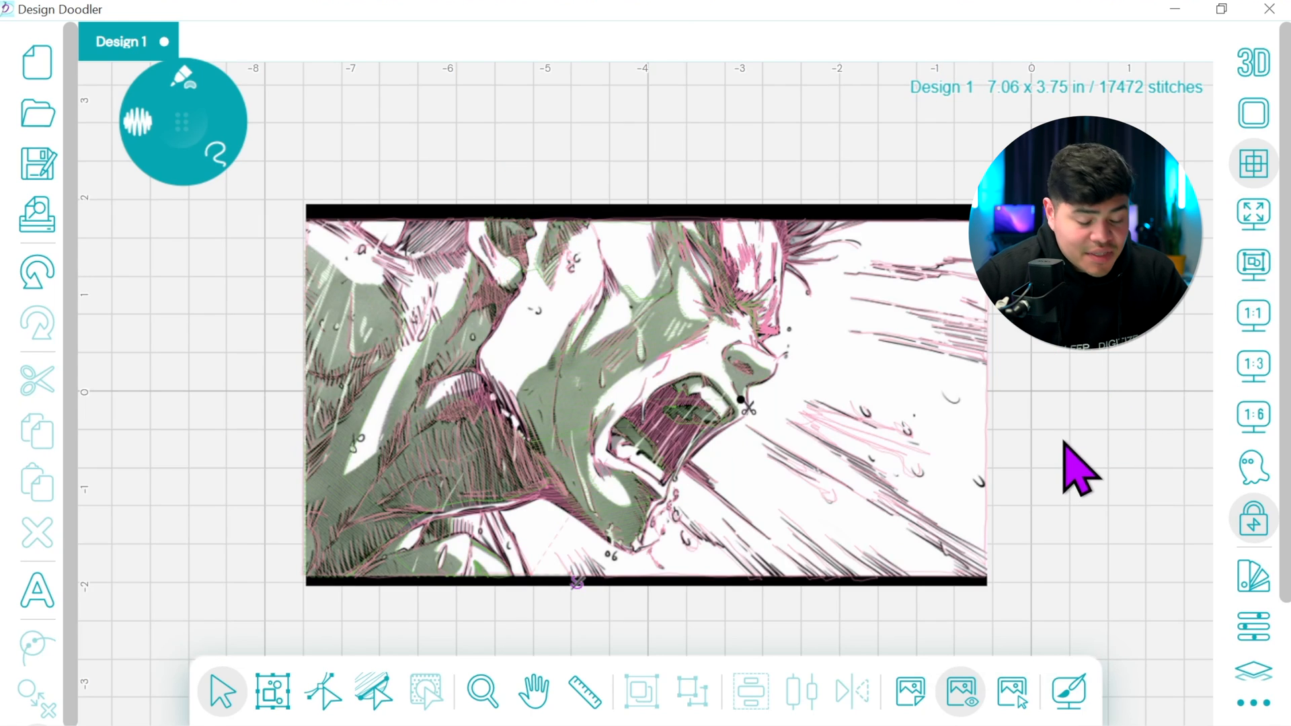
click(1242, 617)
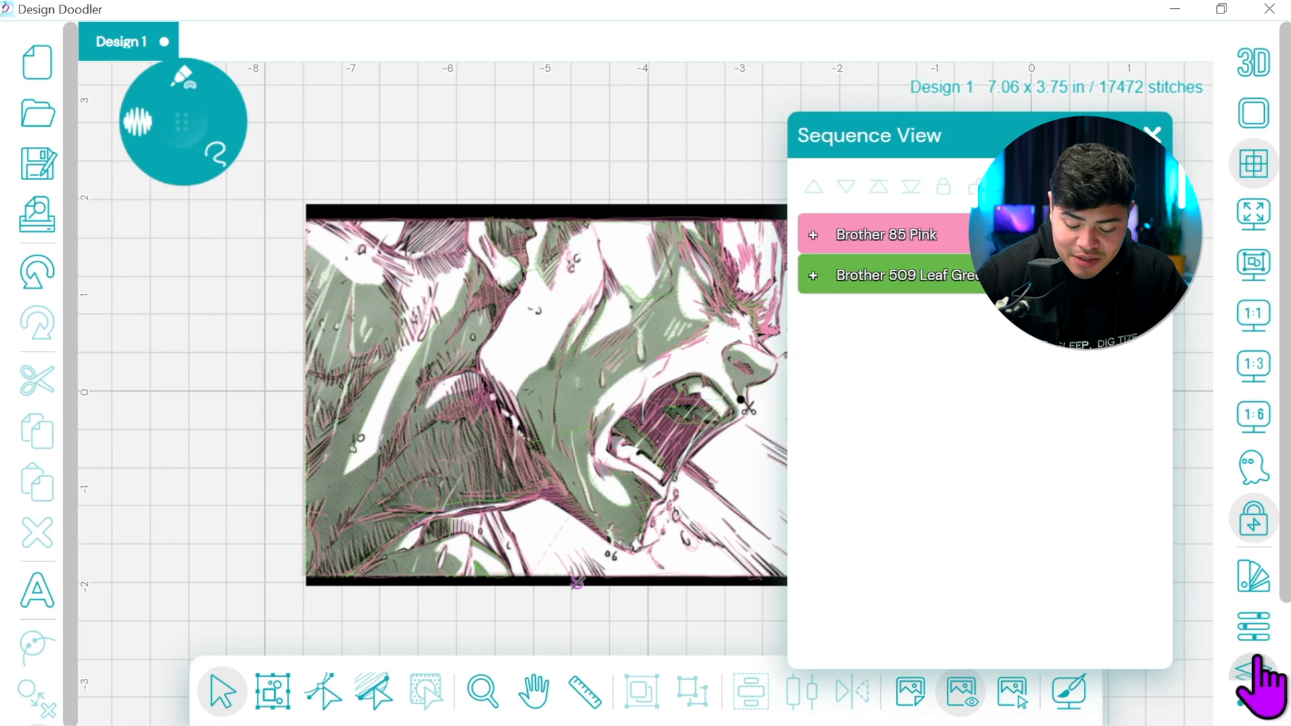
click(1139, 279)
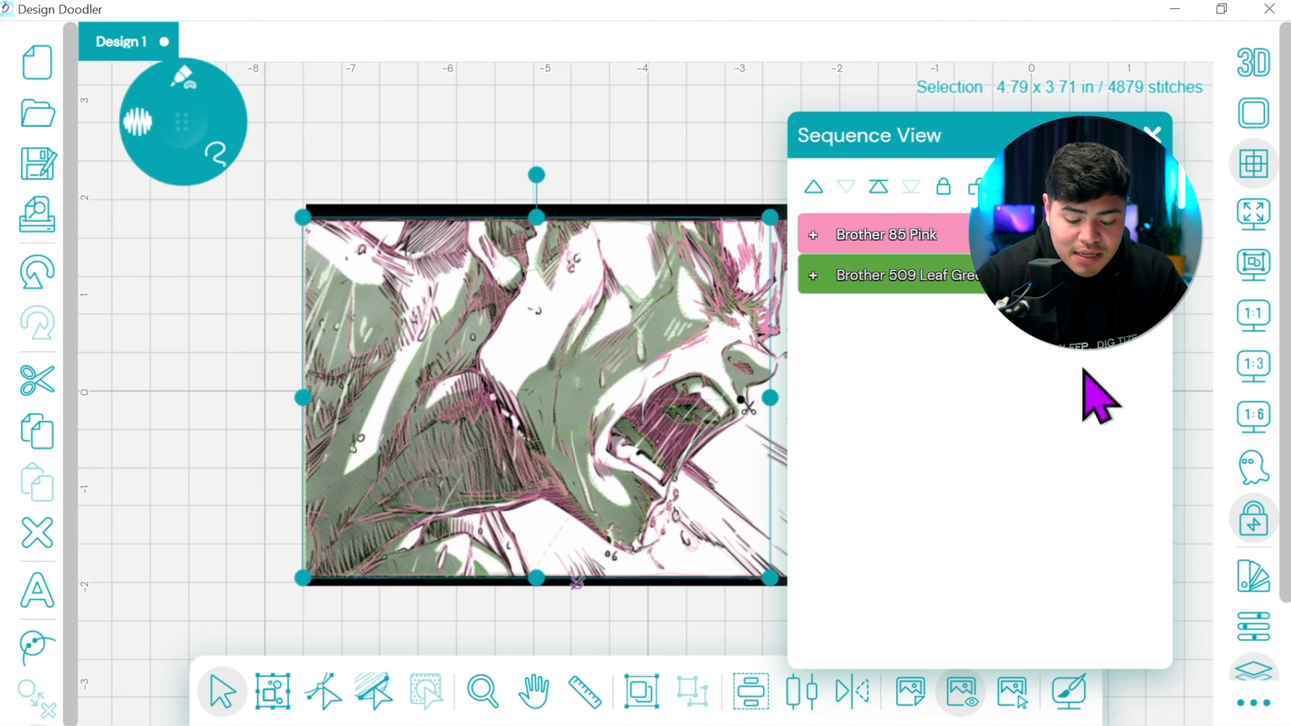
click(879, 189)
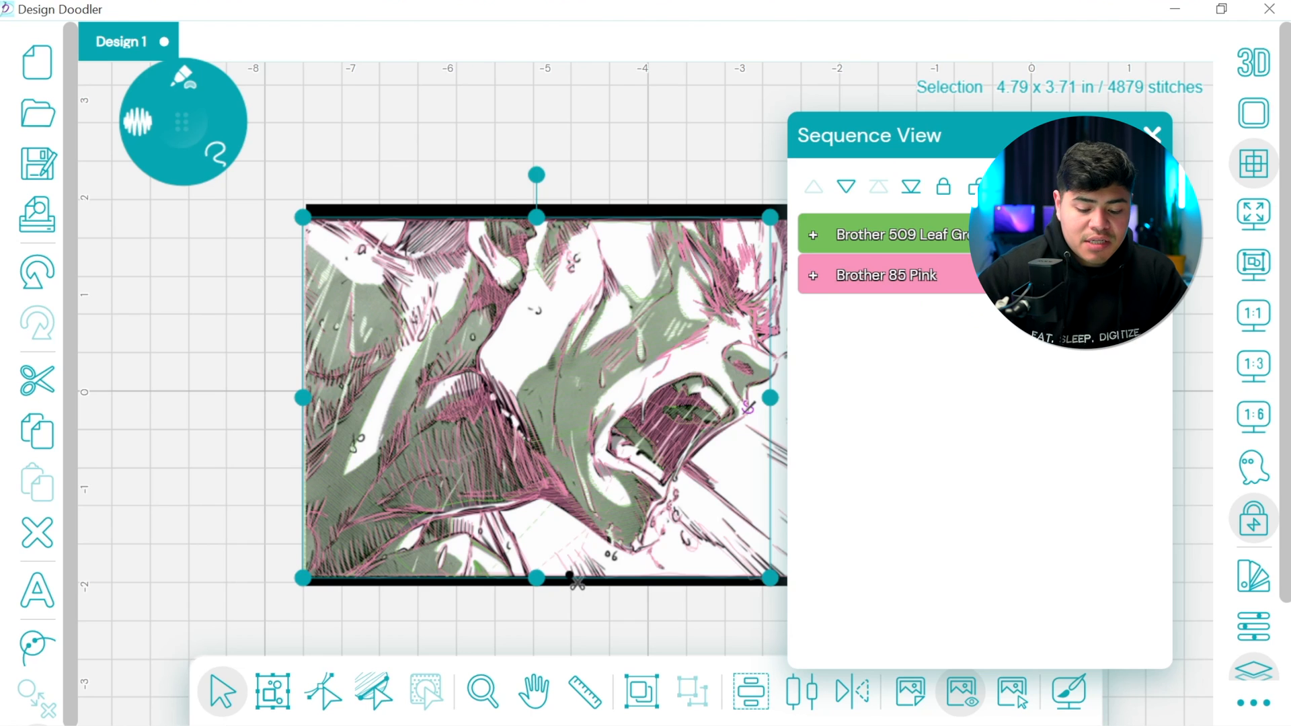
Recolour the Leaf Green shading fills with thread 58, Brother 704 Pewter
click(1254, 579)
drag(1166, 285, 1165, 621)
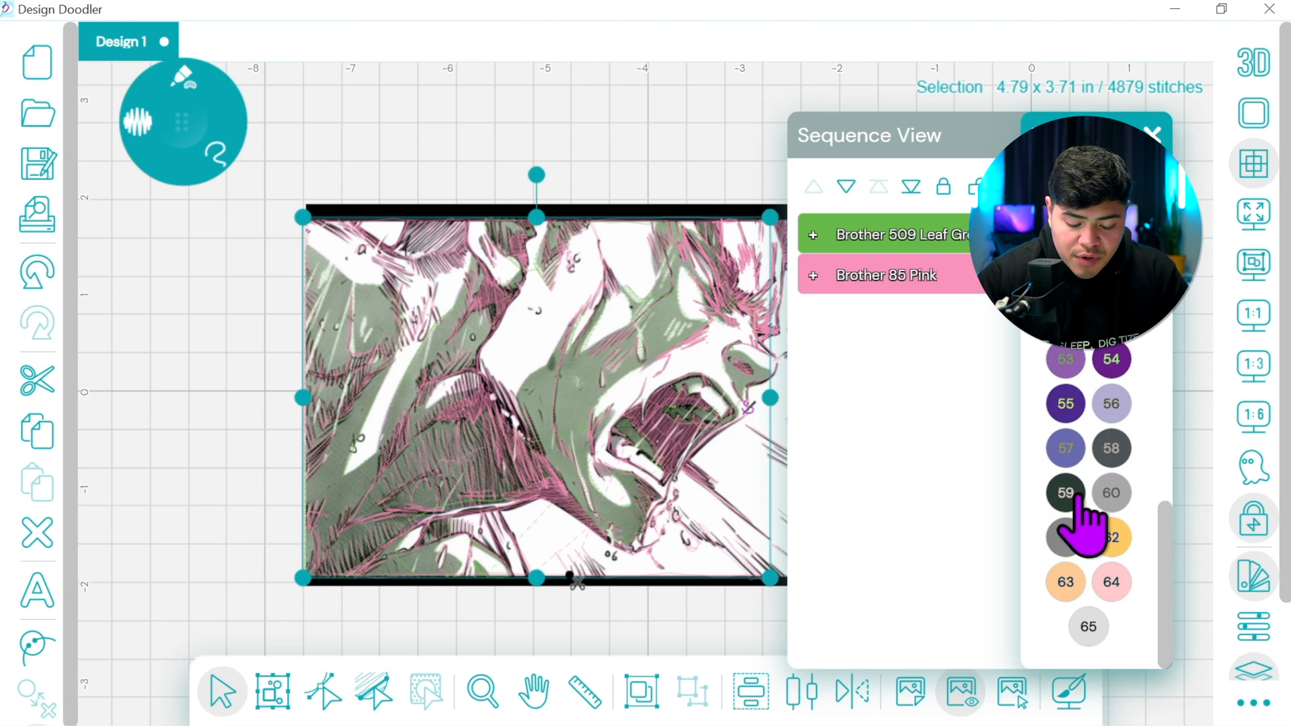
click(1110, 449)
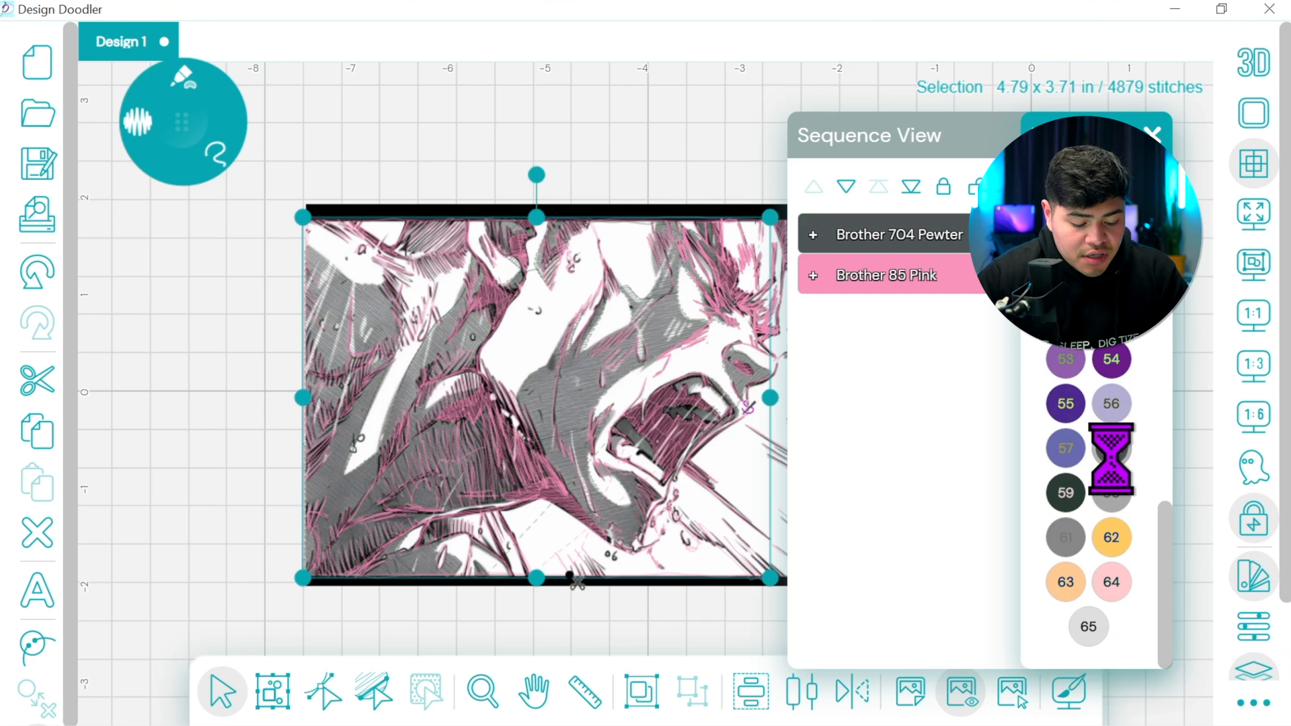
click(1152, 135)
Recolour the Brother 85 Pink line work to Brother 900 Black
click(1136, 274)
click(1136, 235)
click(1255, 622)
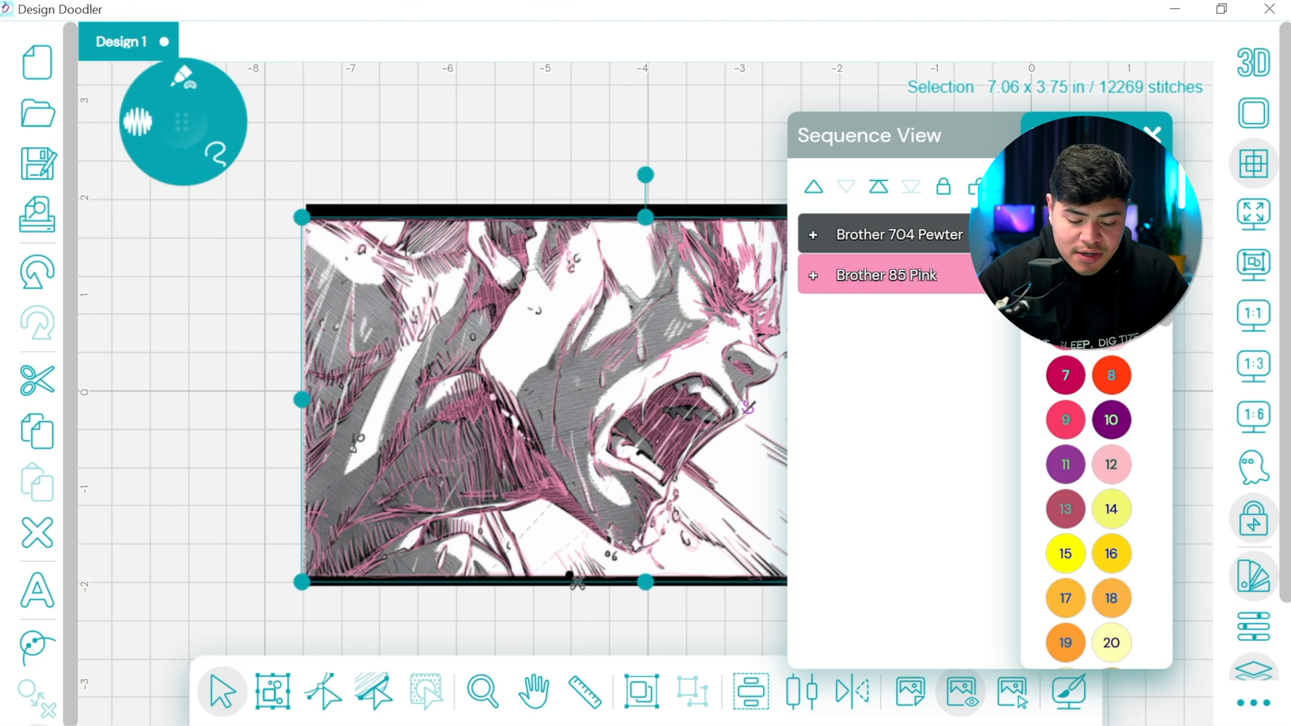
click(1152, 135)
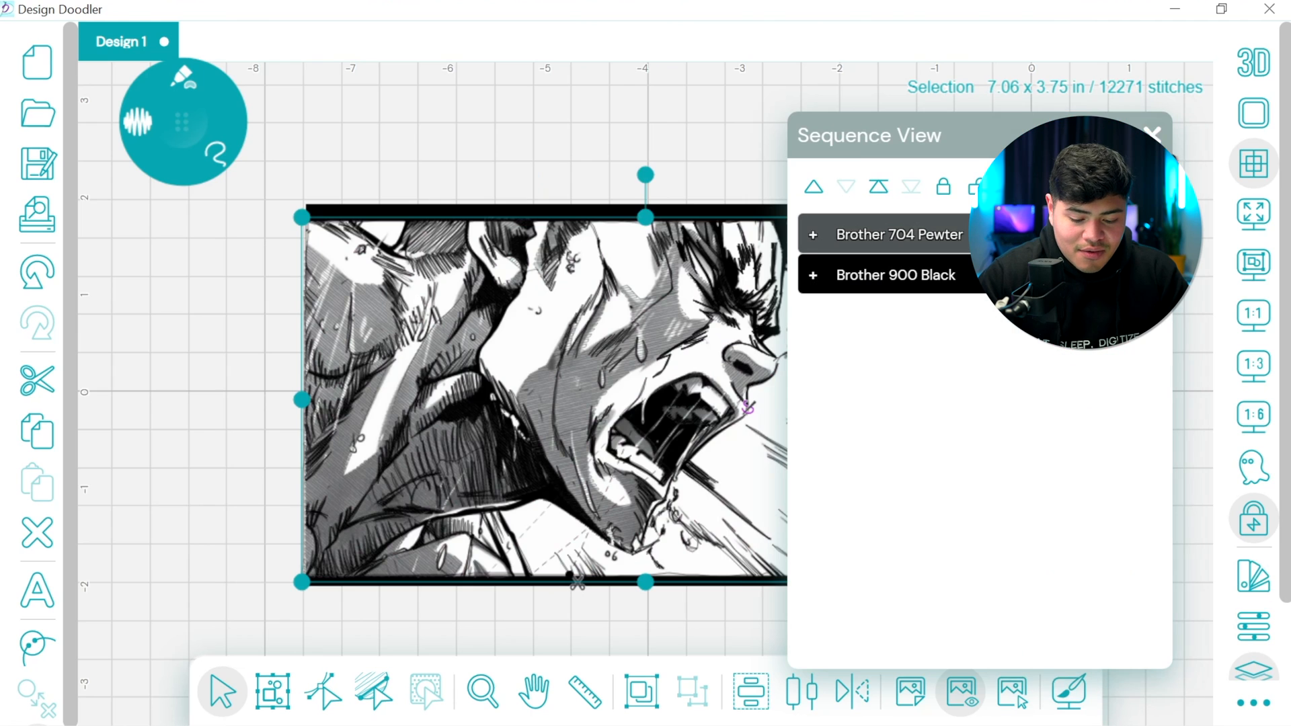
click(1152, 135)
click(1152, 135)
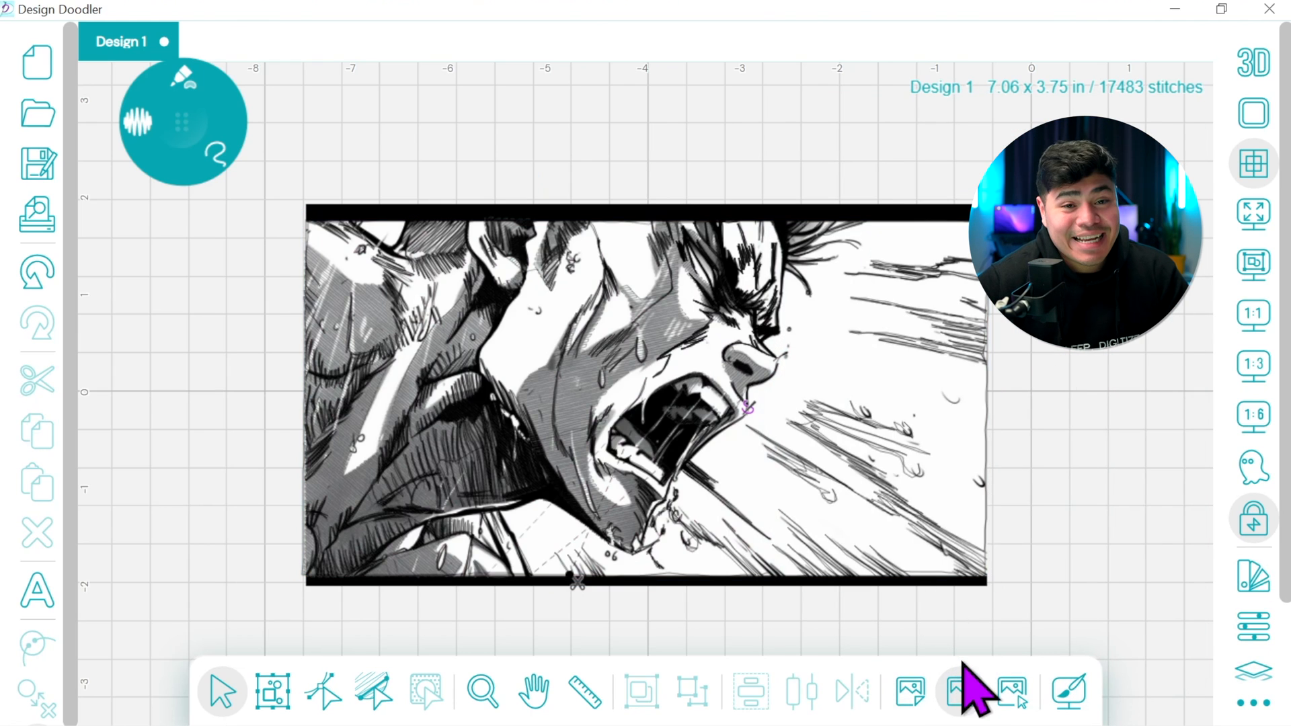
Hide the background manga image and show the design's stitches in 3D
click(963, 696)
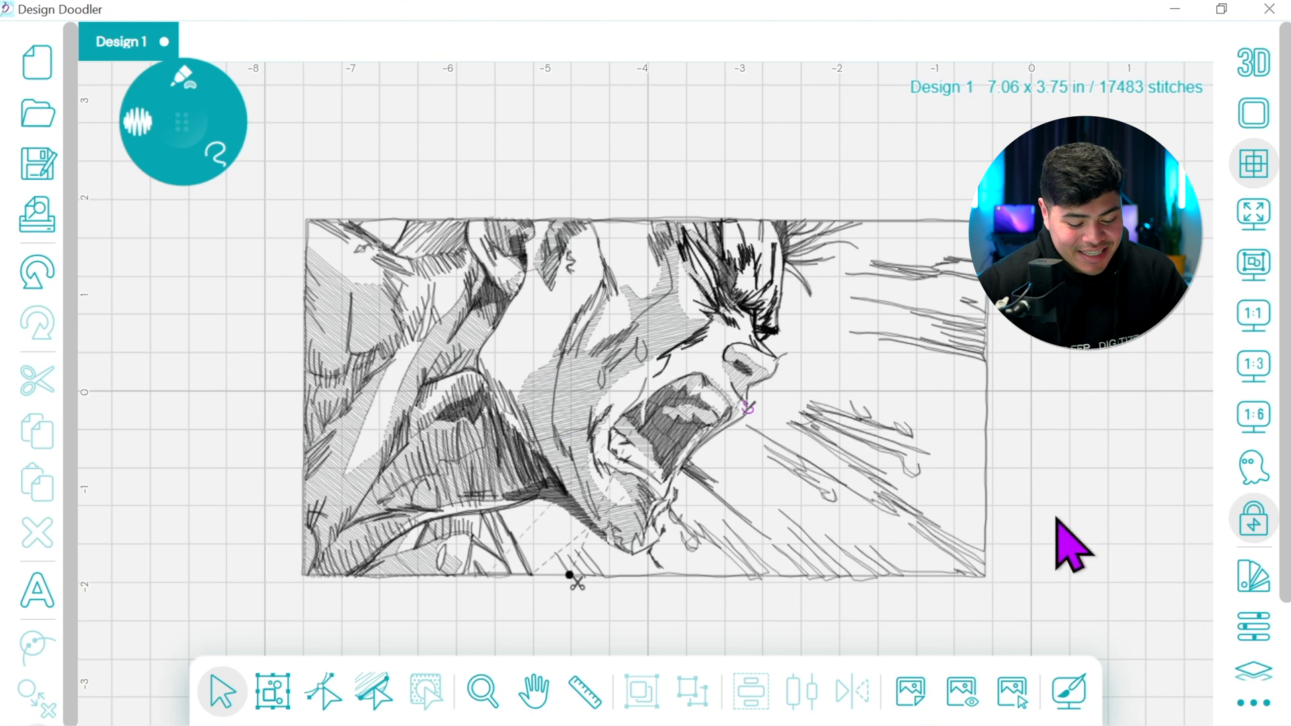
click(1247, 73)
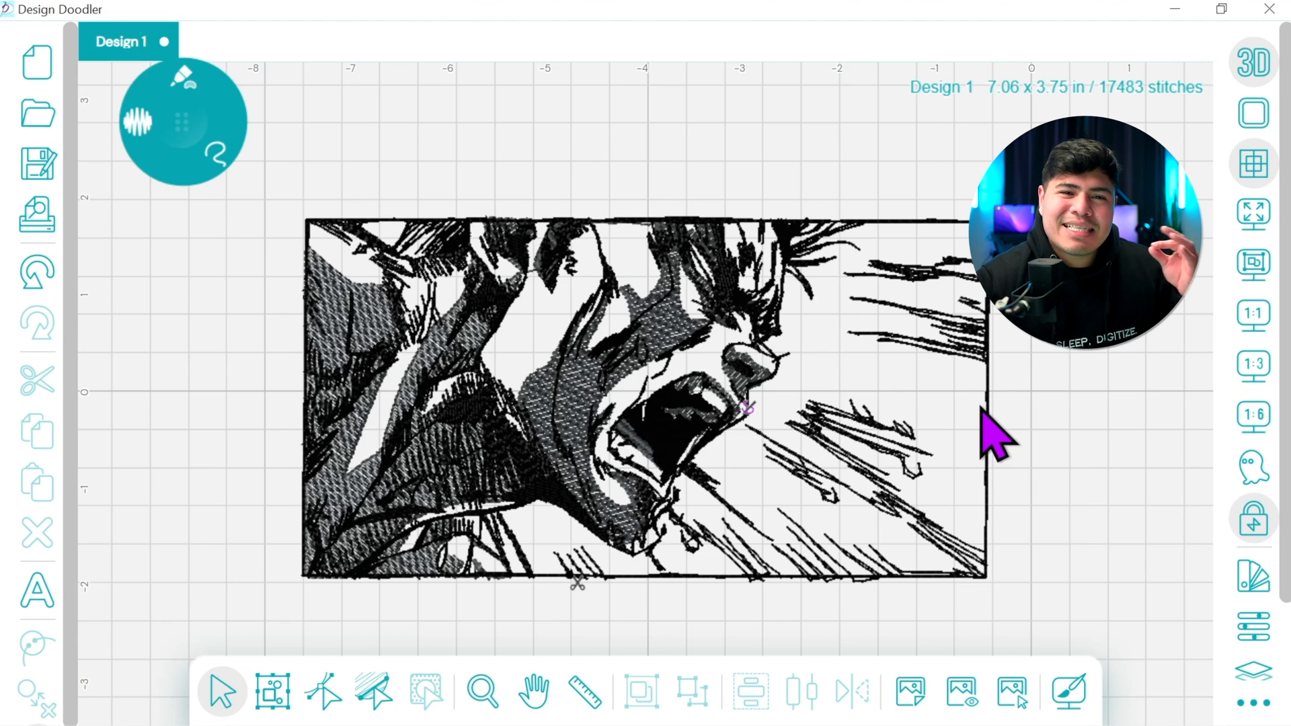
Draw a 6 mm wide rectangular border about 7.27 x 7.29 in, with its sides along the design's left and right edges
click(182, 79)
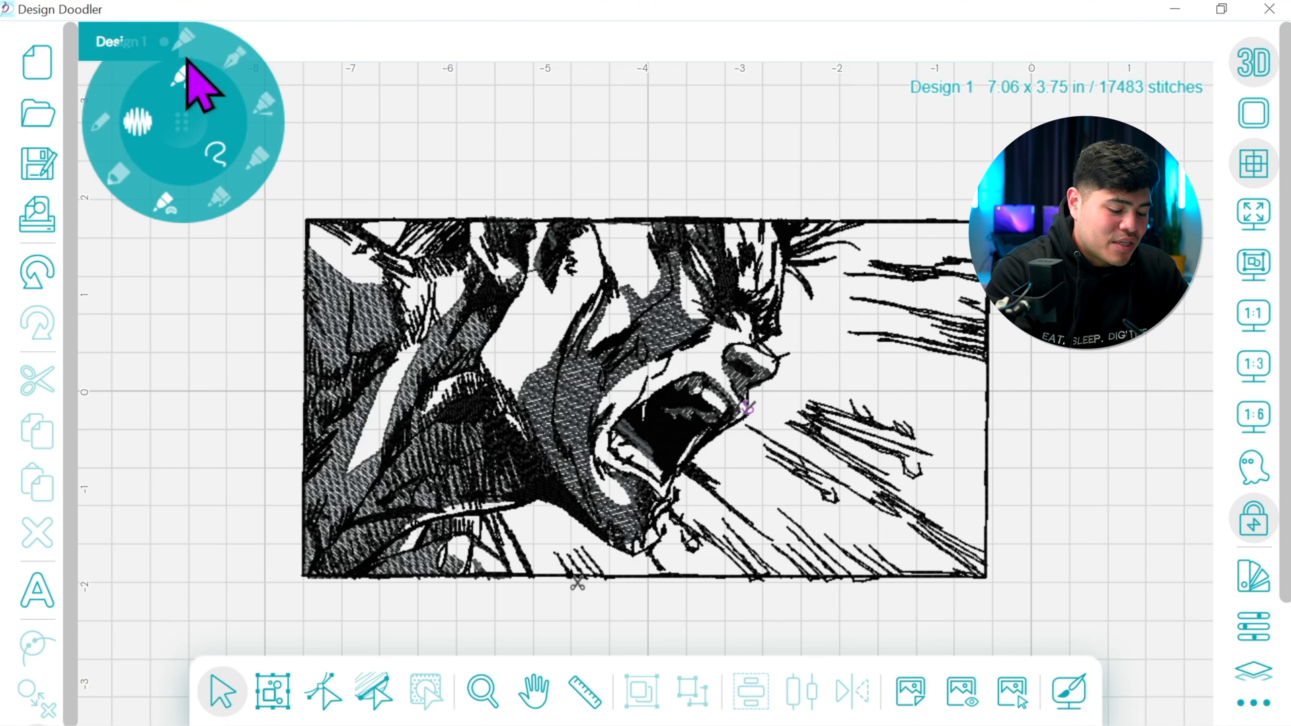
click(263, 176)
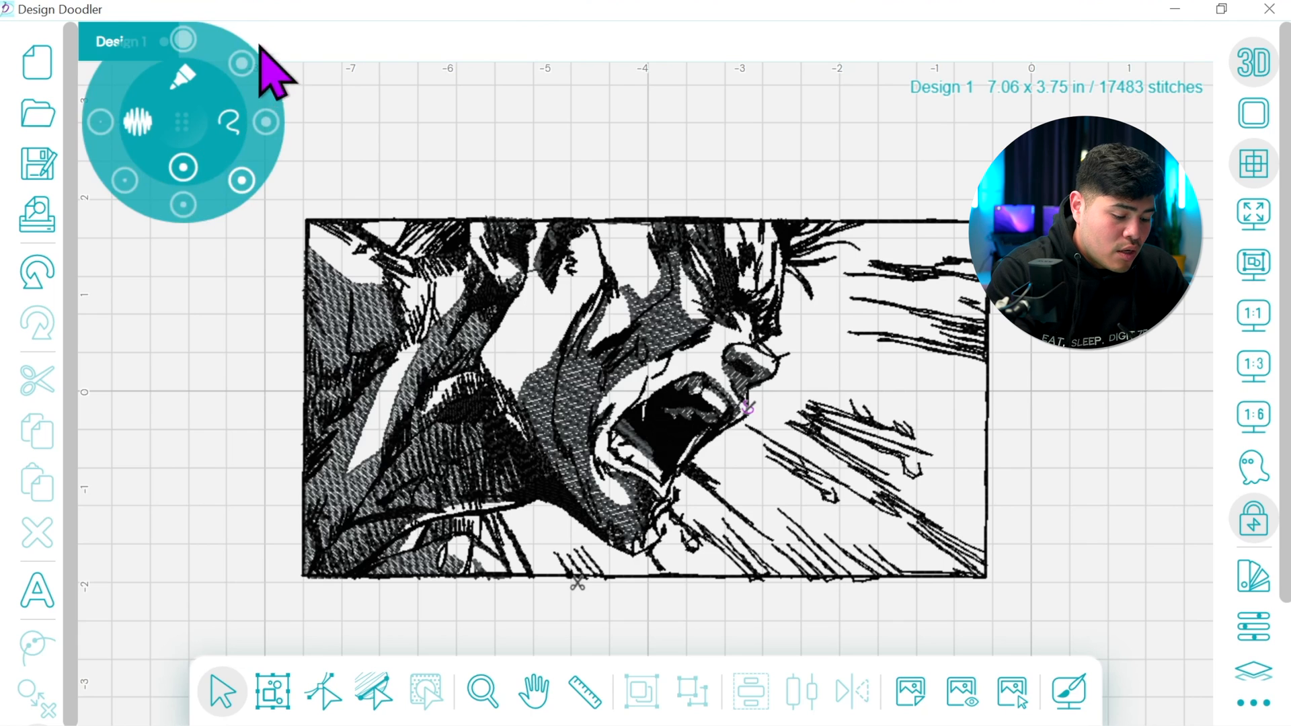
click(205, 43)
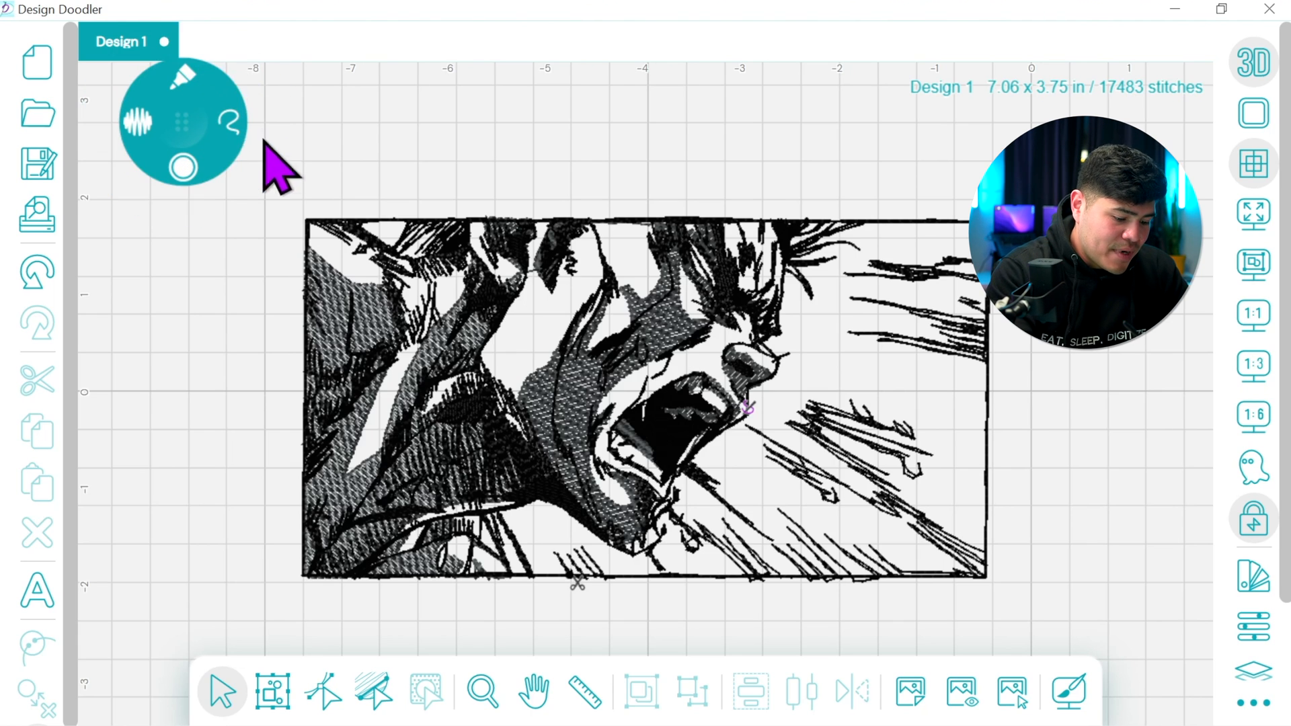
click(262, 161)
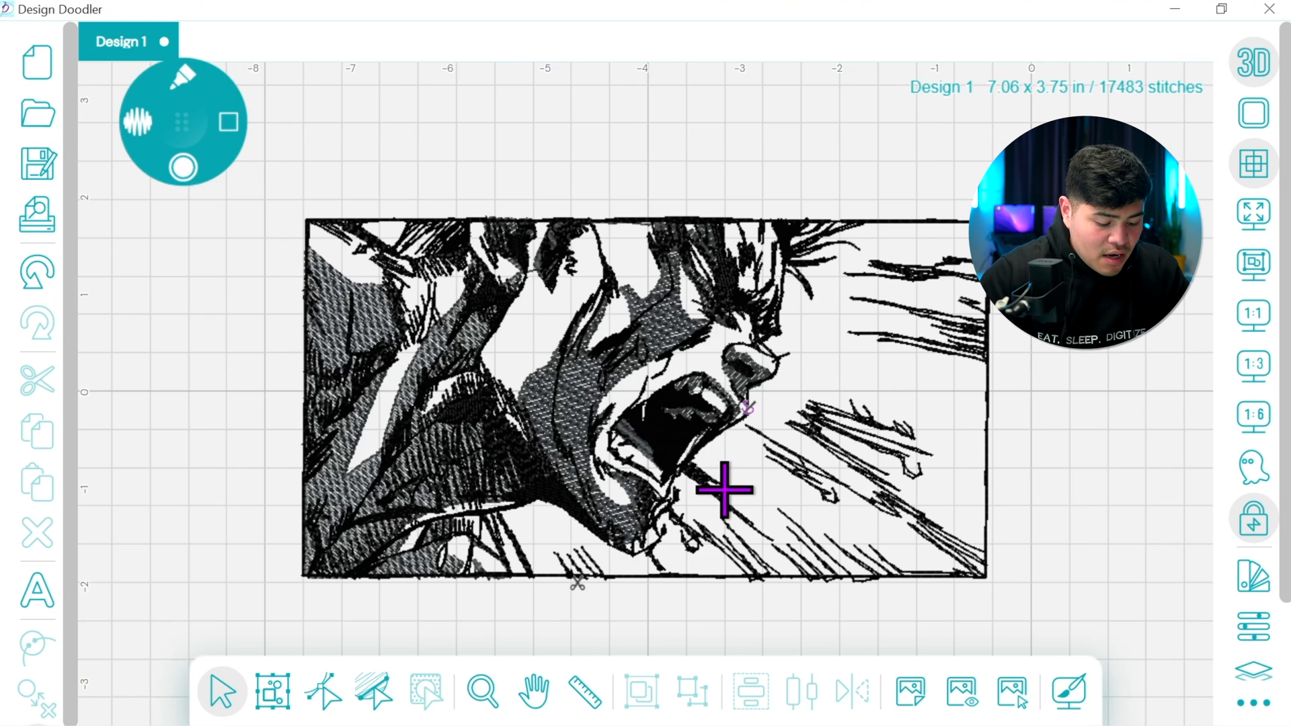
drag(322, 397, 987, 391)
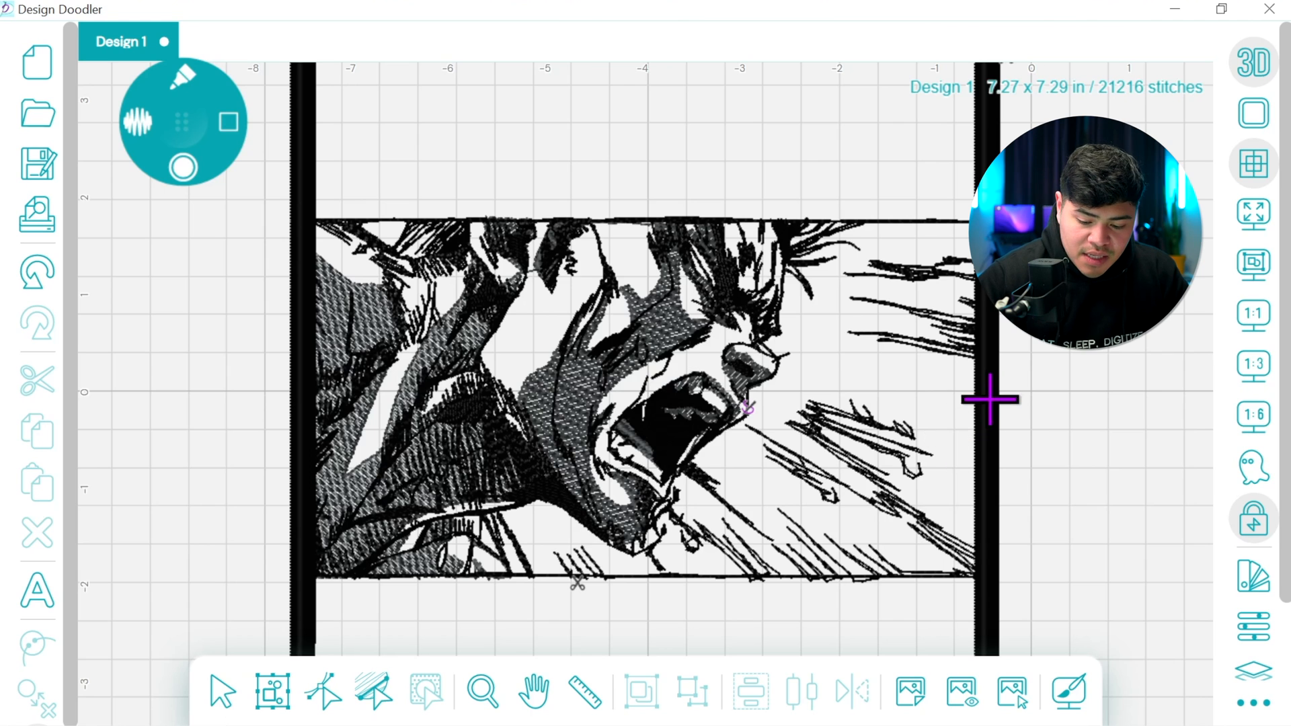
Lower the thick border's top edge onto the artwork's top line, making the border about 5.52 in tall
click(1254, 319)
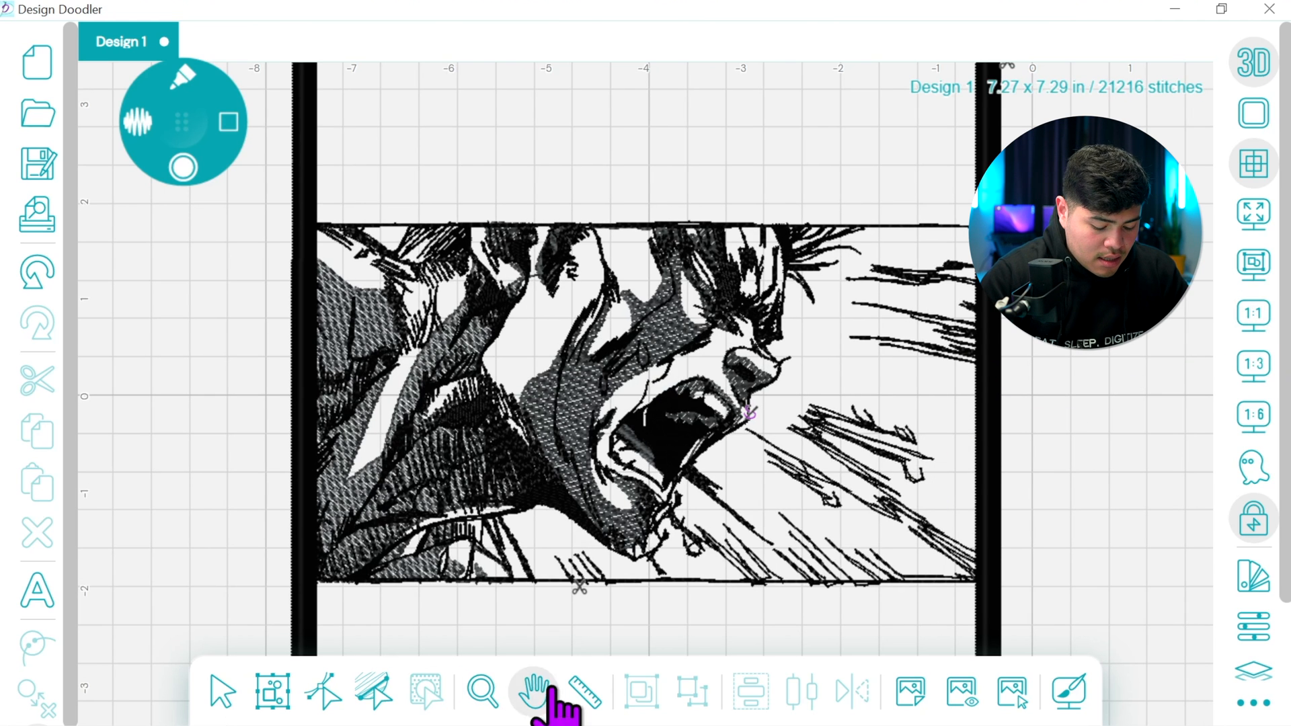
drag(673, 274, 674, 442)
click(213, 694)
click(678, 203)
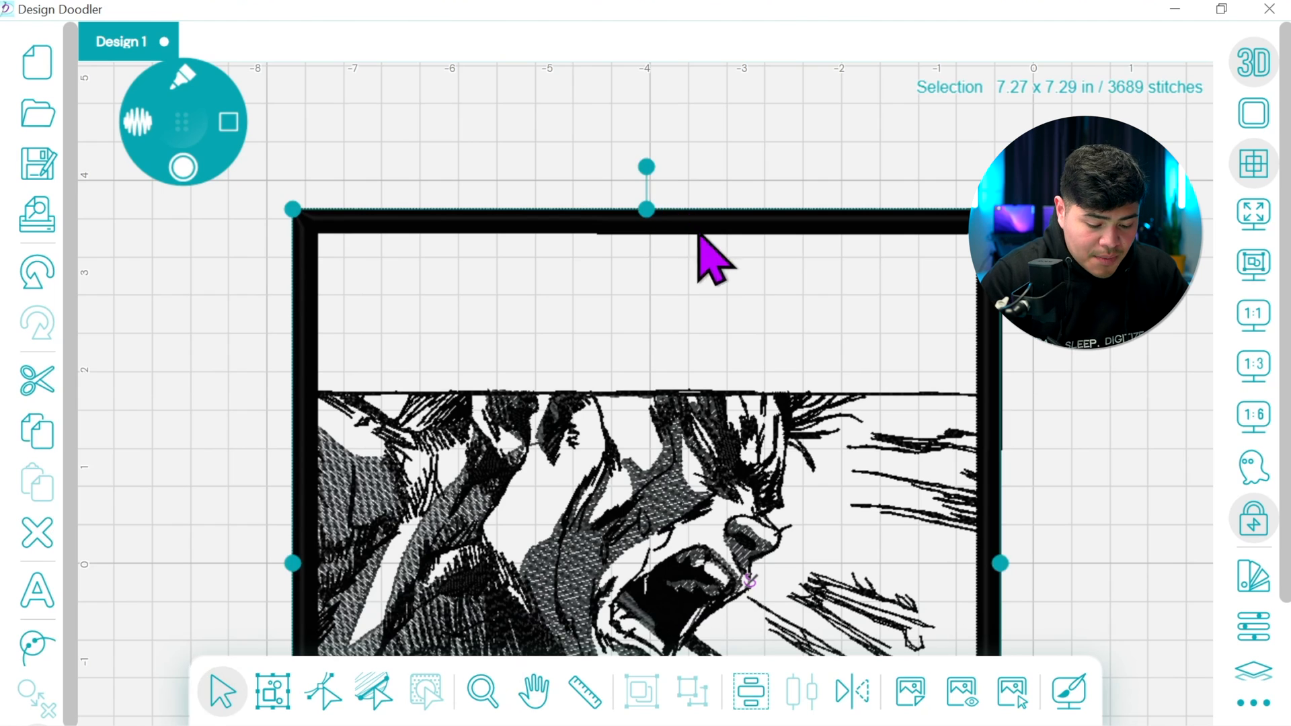
drag(644, 211, 646, 378)
Raise the thick border's bottom edge onto the artwork's bottom line, making the border about 3.9 in tall
click(534, 691)
drag(759, 578, 748, 262)
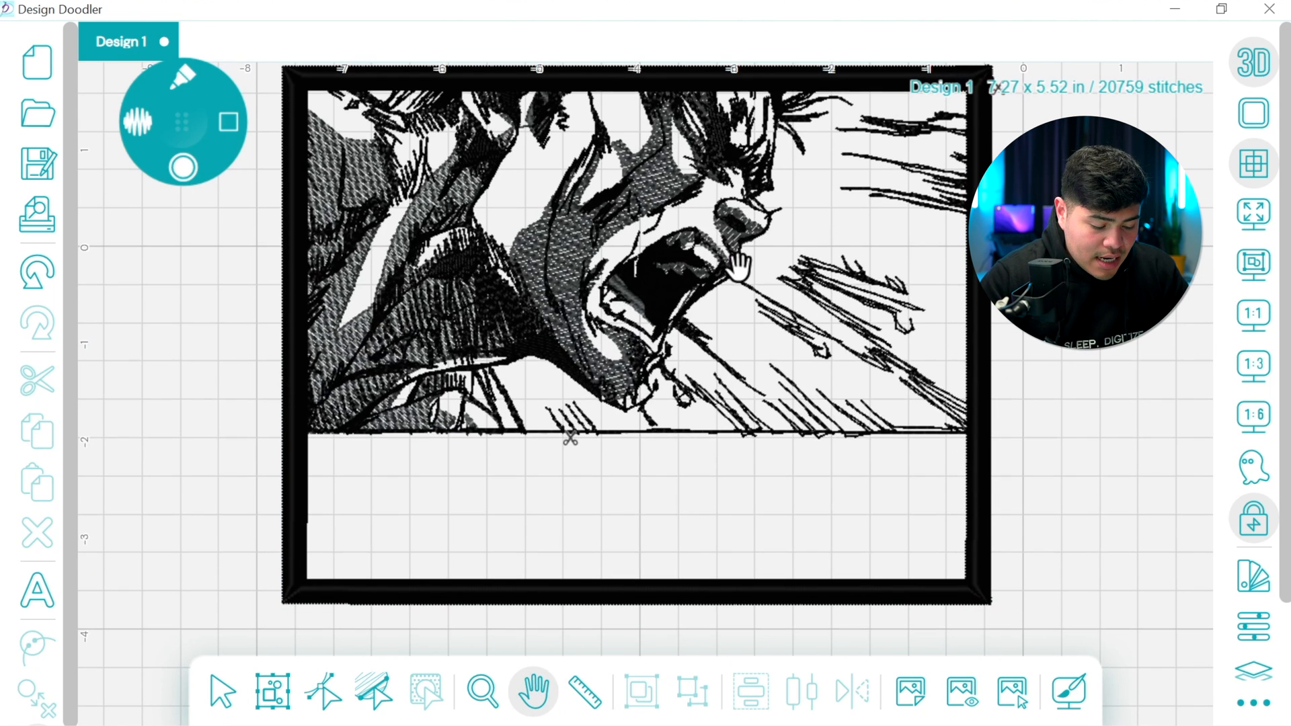
click(221, 692)
click(642, 596)
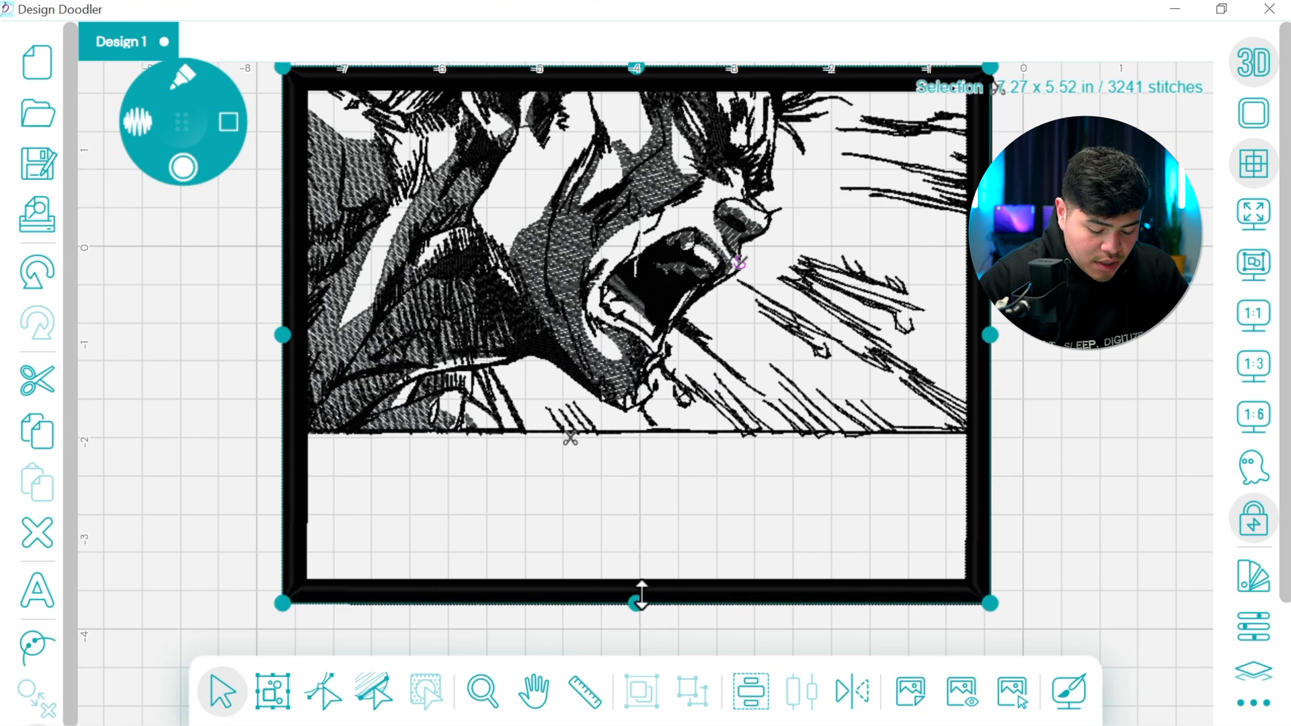
drag(638, 599, 652, 440)
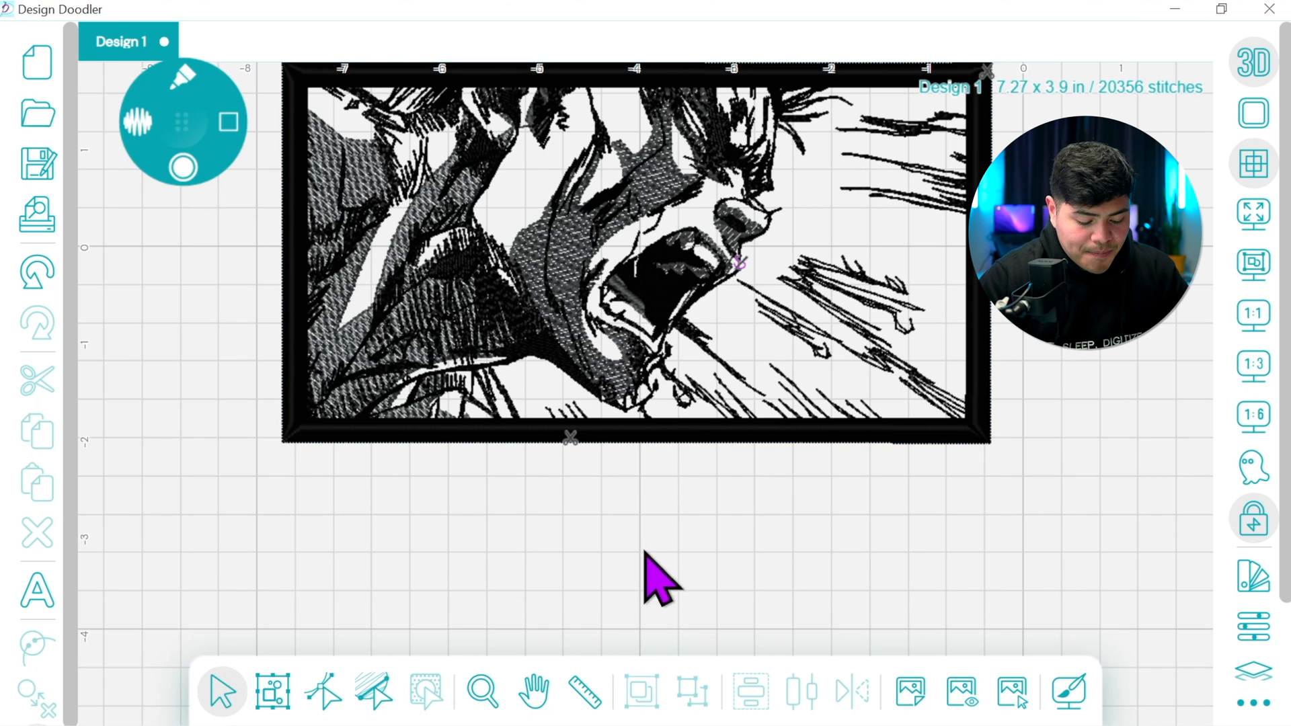
click(986, 296)
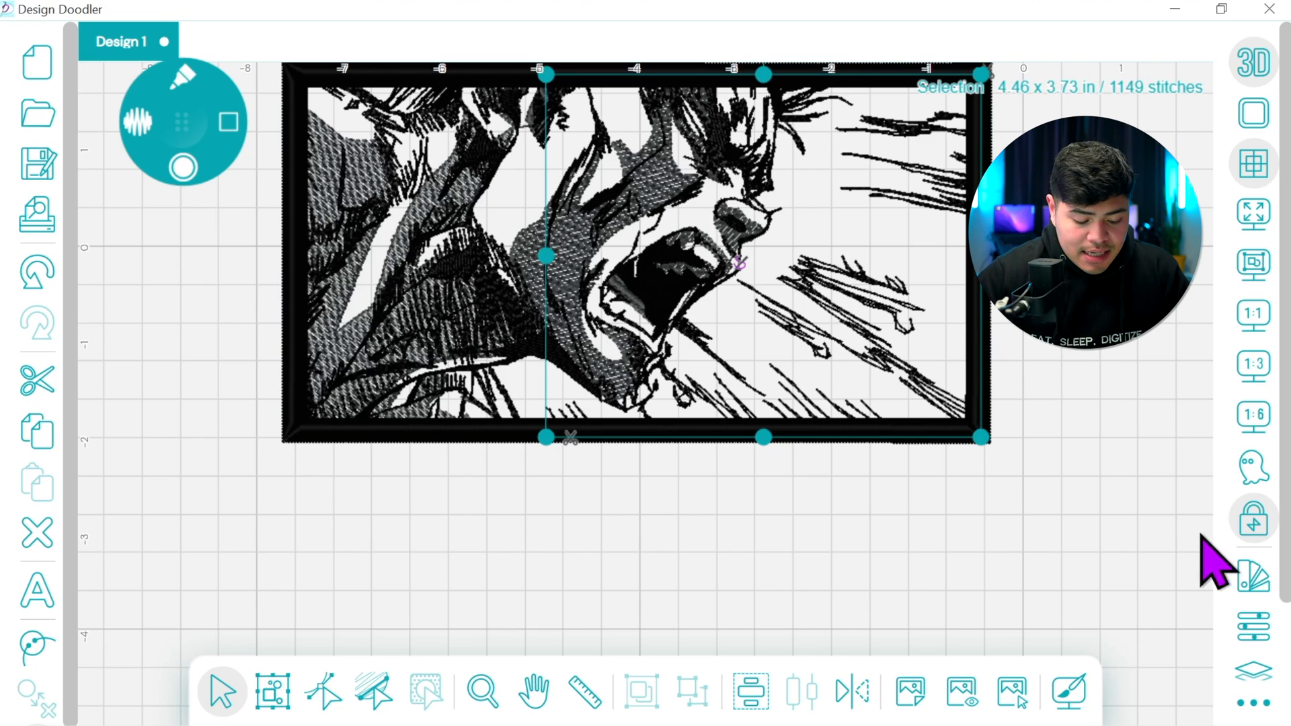
click(1034, 565)
click(308, 416)
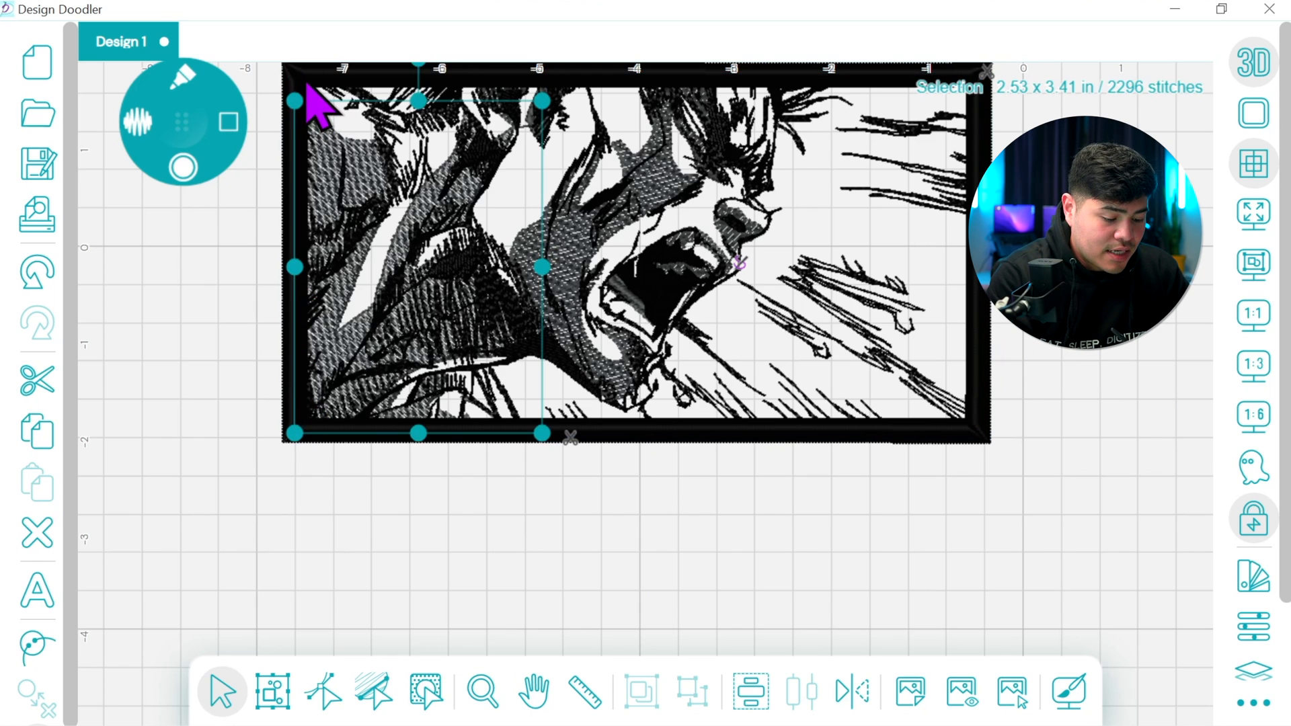
Set the stitch width of the thick rectangular border, the last black object in the sequence, to 5 mm
click(1254, 667)
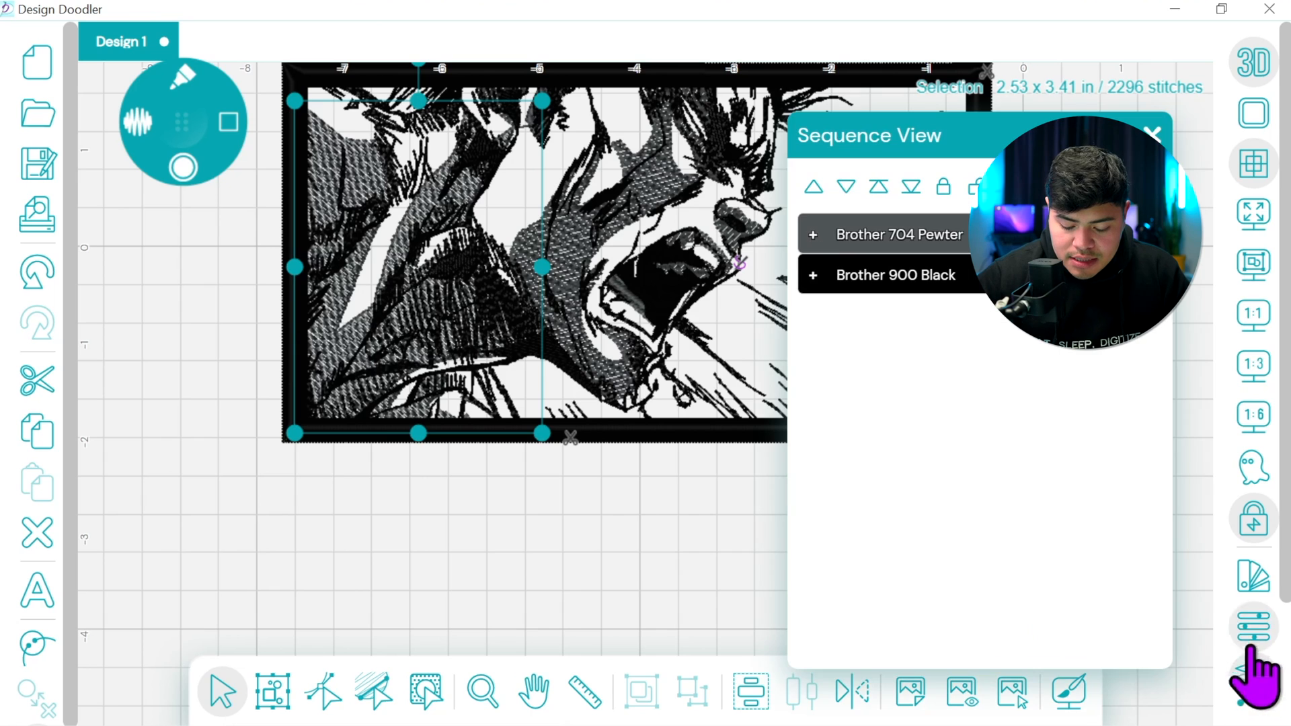
click(838, 276)
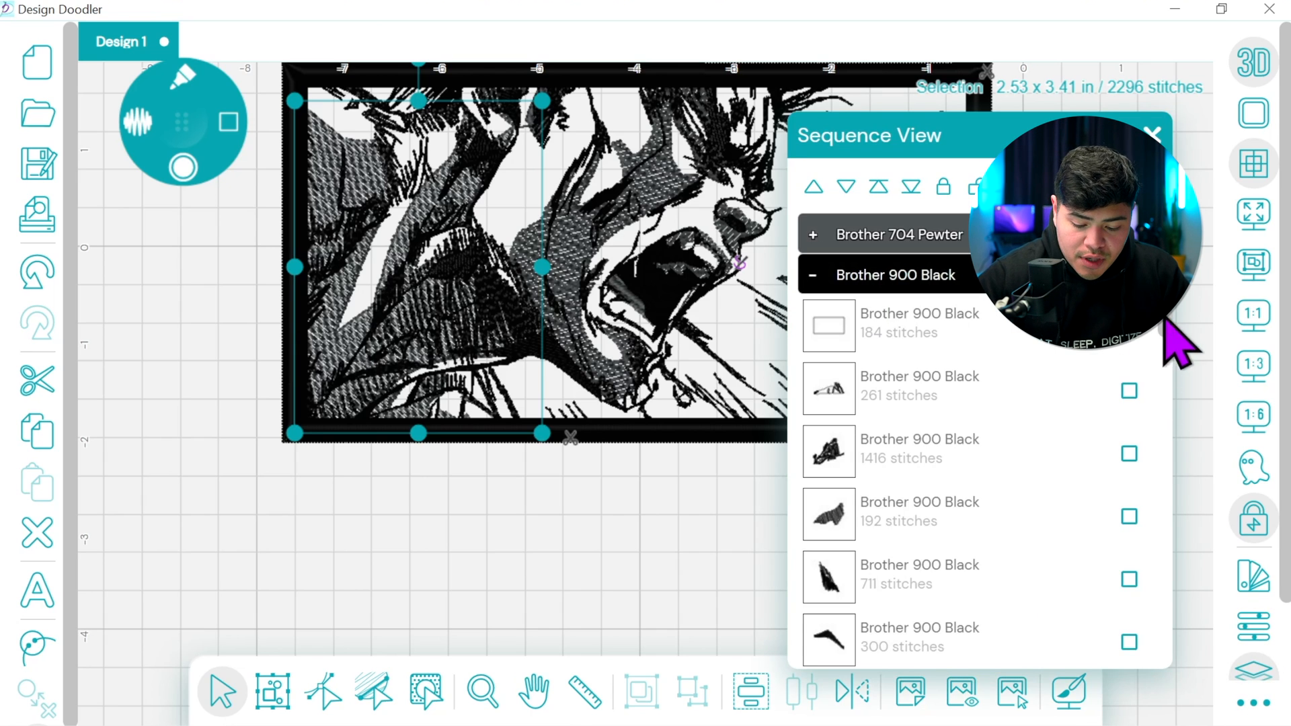
scroll(1152, 604, down, 2)
drag(1152, 603, 1161, 326)
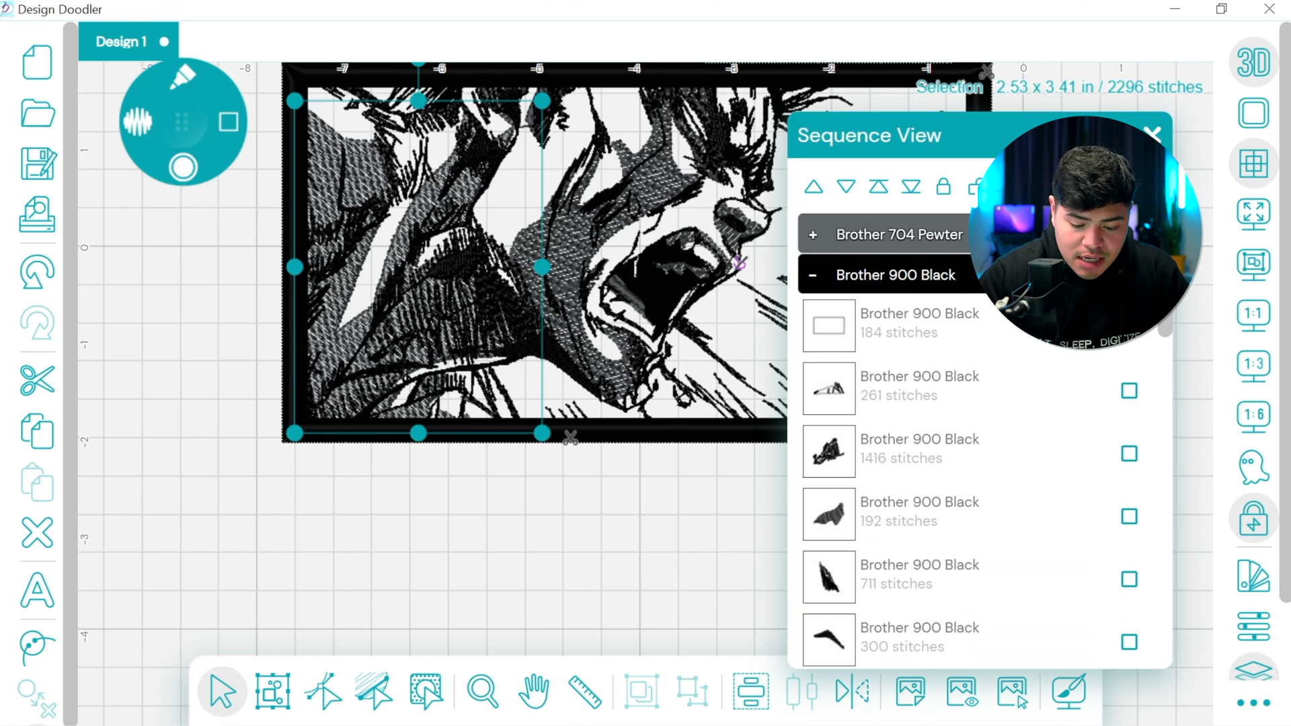
click(663, 390)
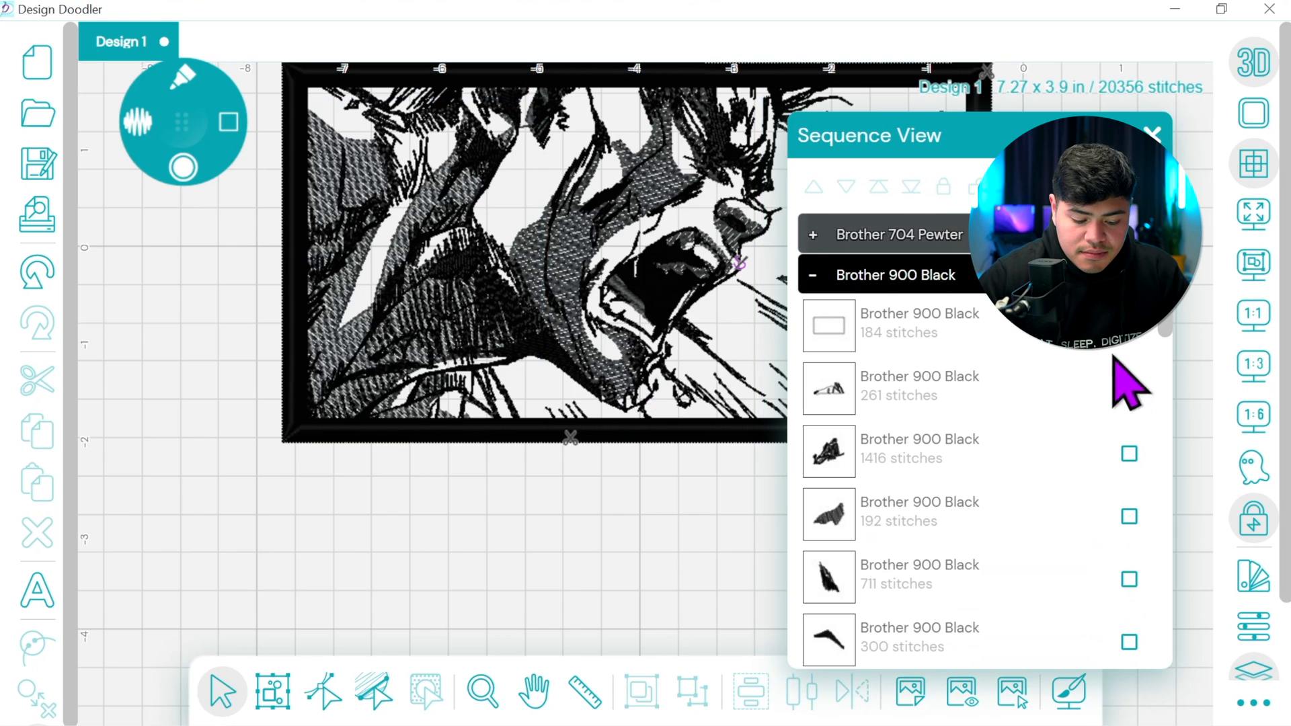
drag(1171, 317, 1158, 651)
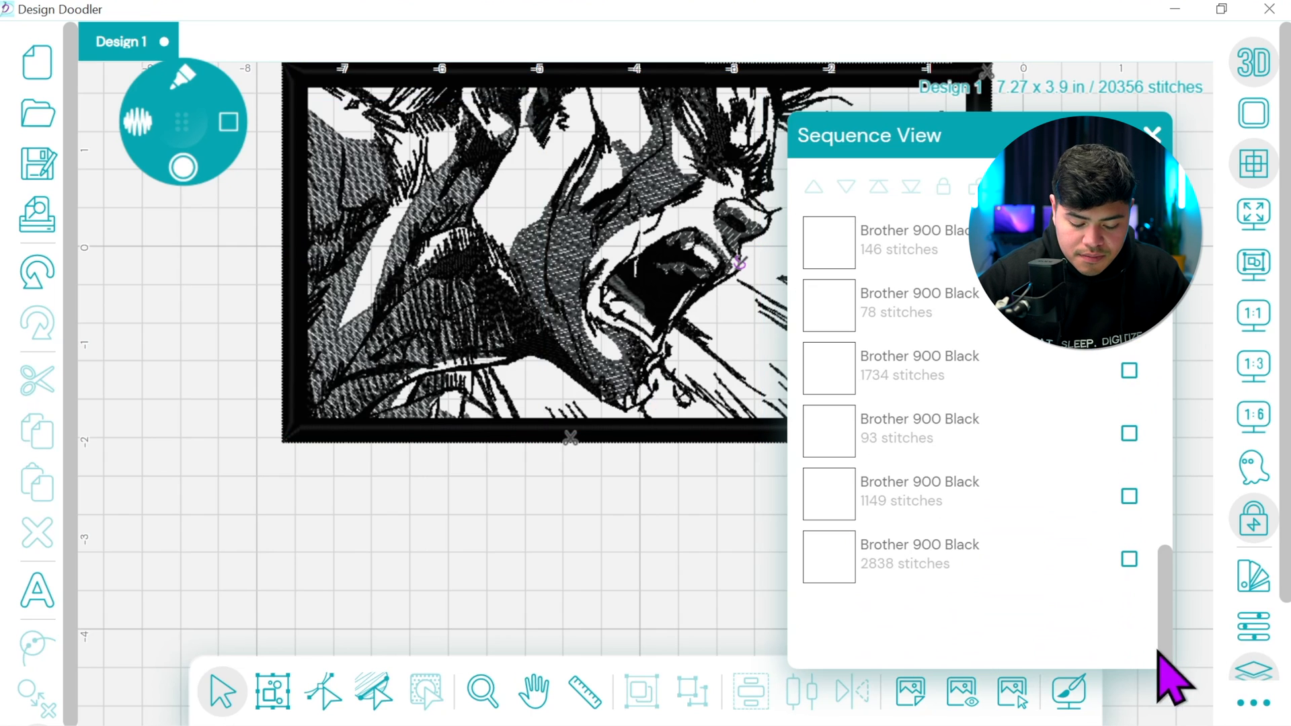
click(1086, 555)
click(1253, 627)
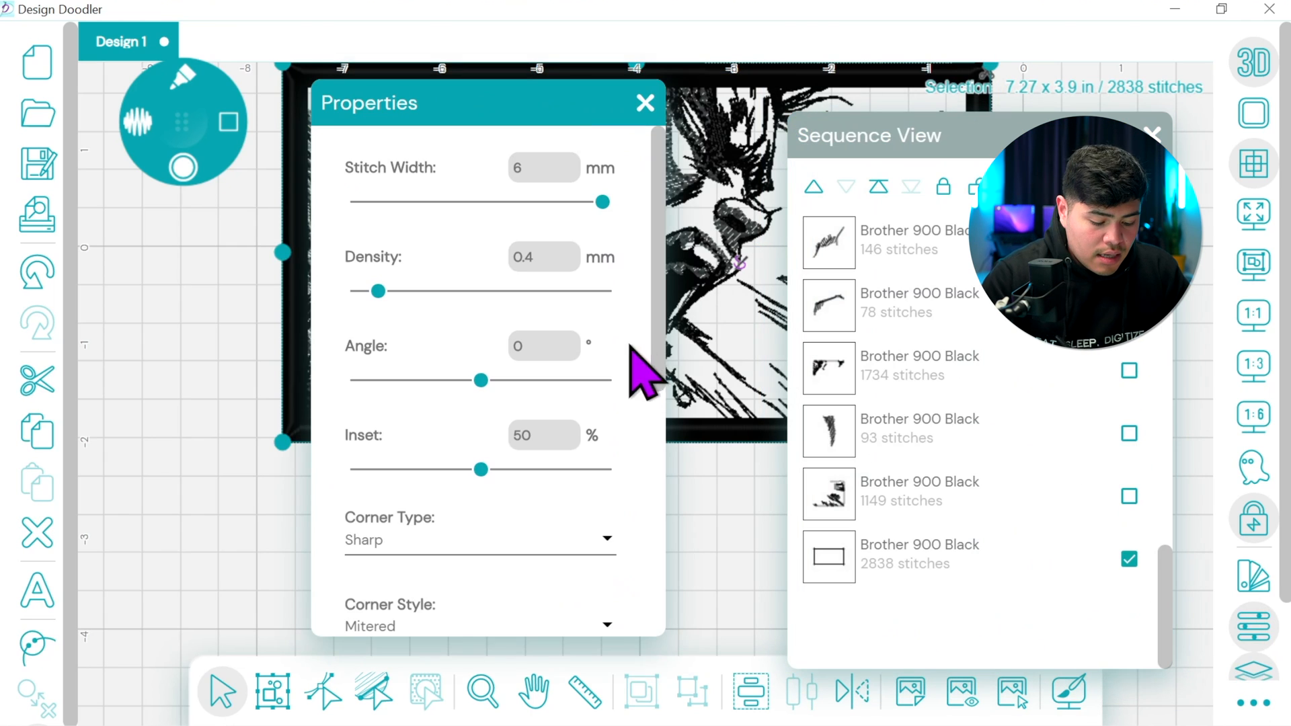
click(556, 171)
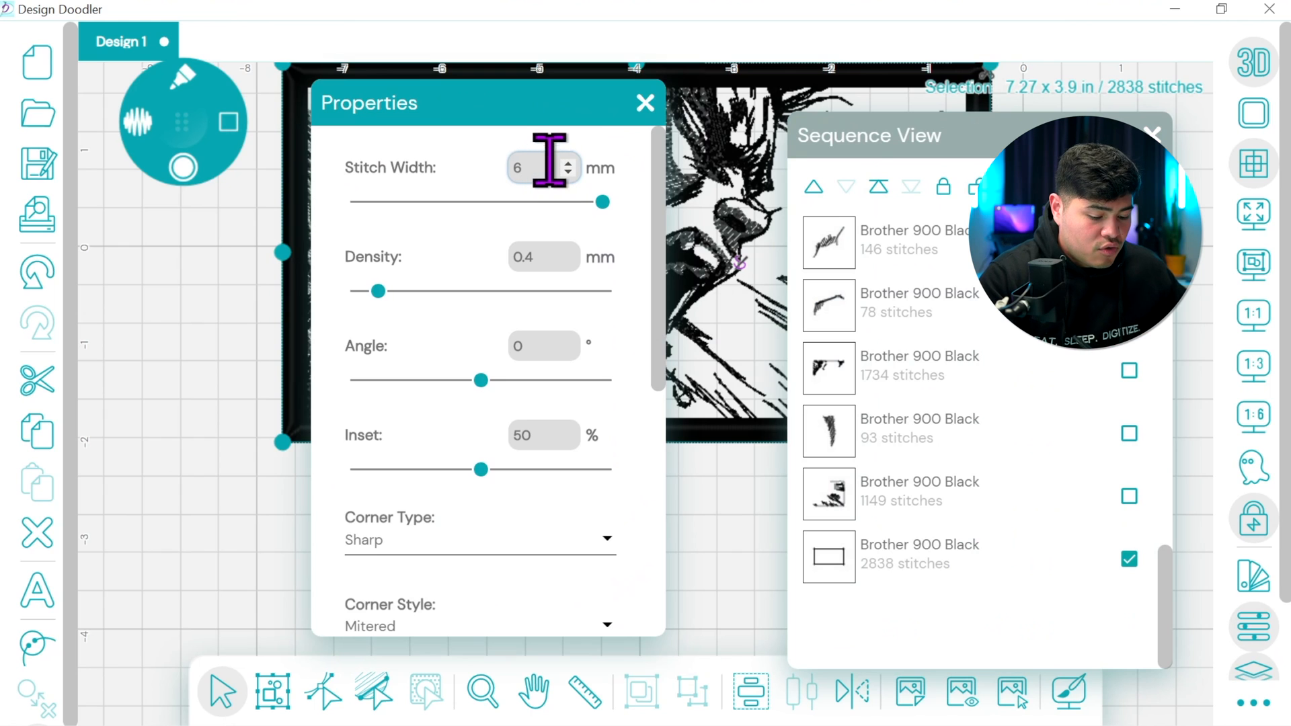
text(5)
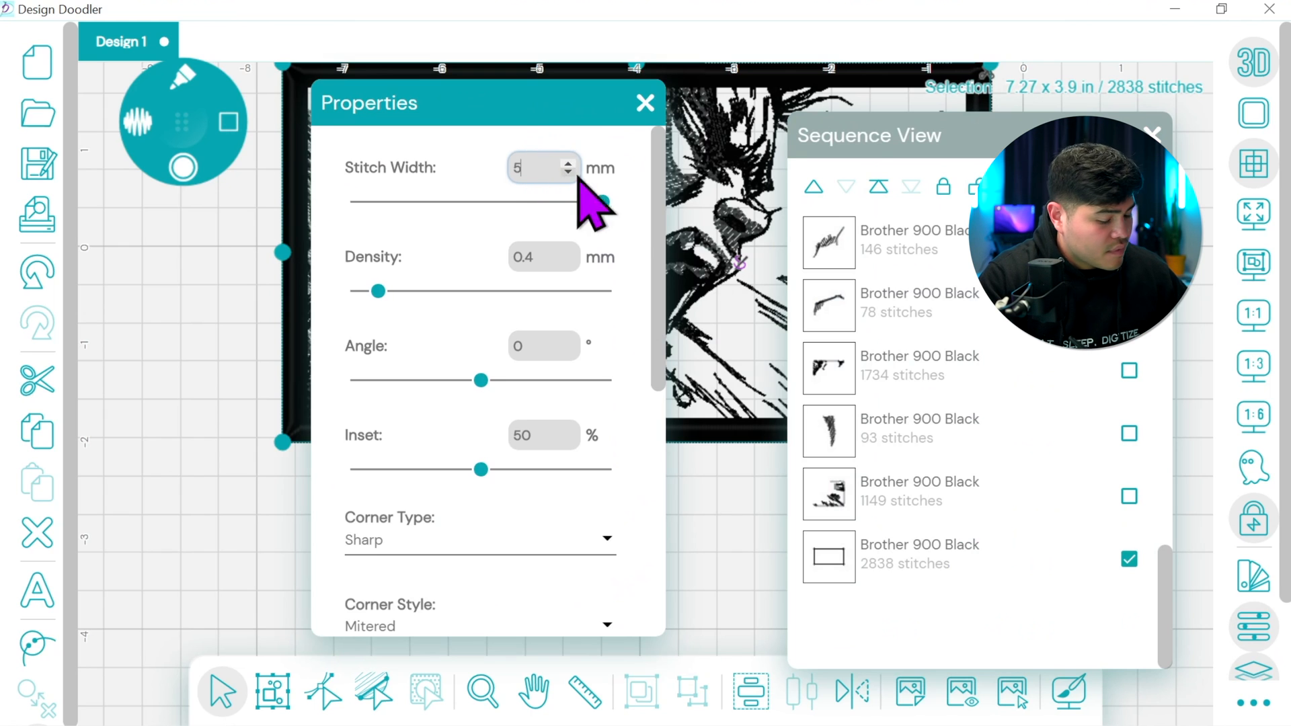
Add a Zig-Zag underlay to the thick border and close its properties and the sequence list
scroll(656, 282, down, 4)
scroll(656, 403, down, 3)
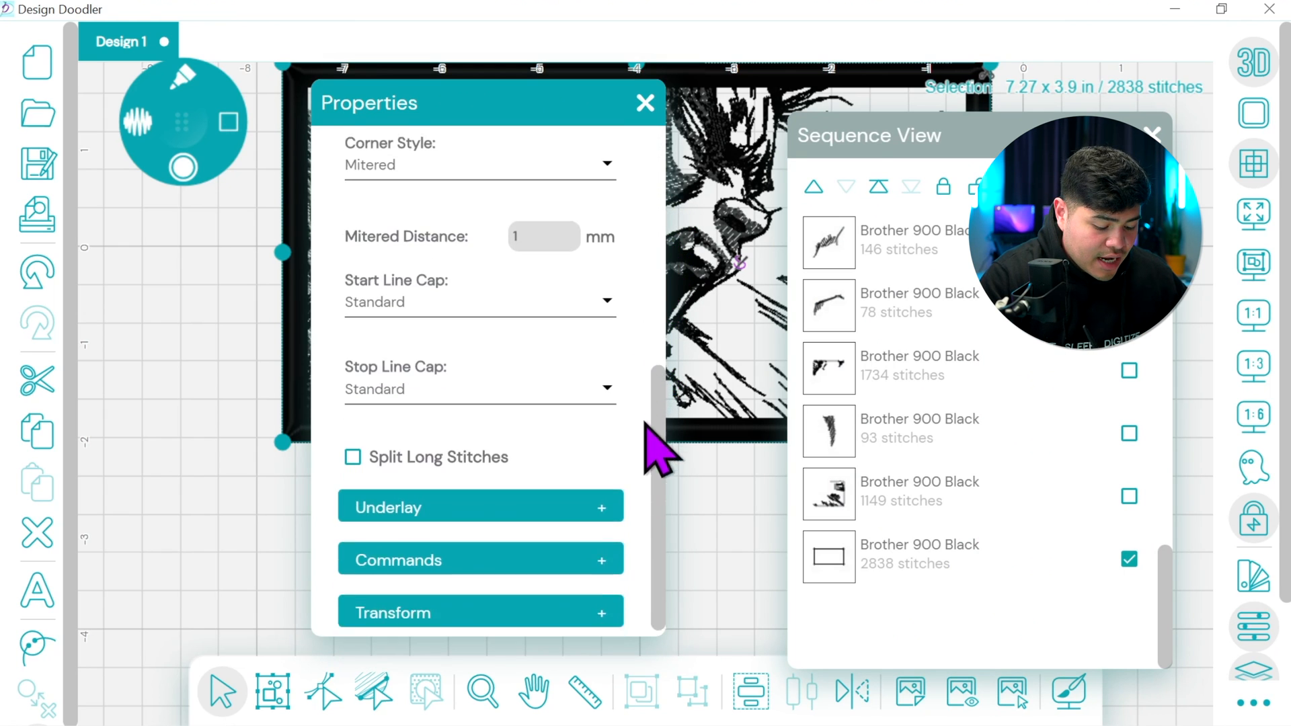
click(614, 503)
click(421, 602)
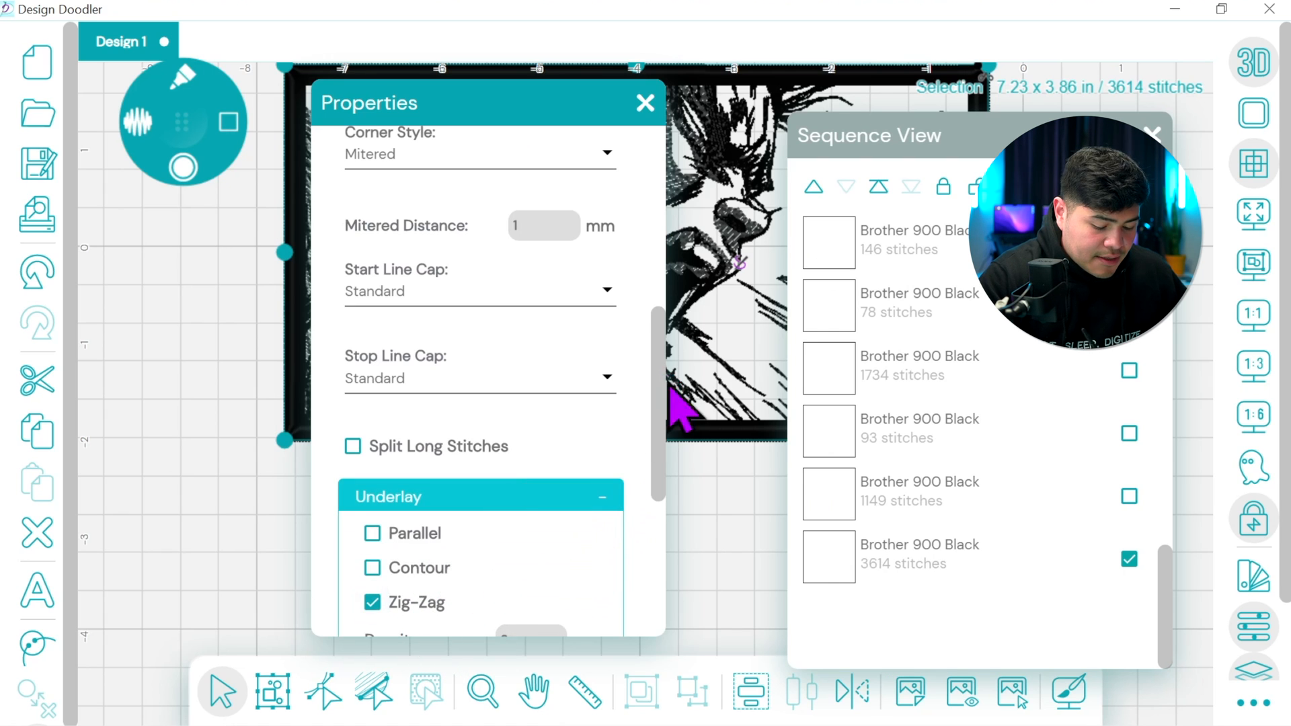
drag(662, 346, 660, 484)
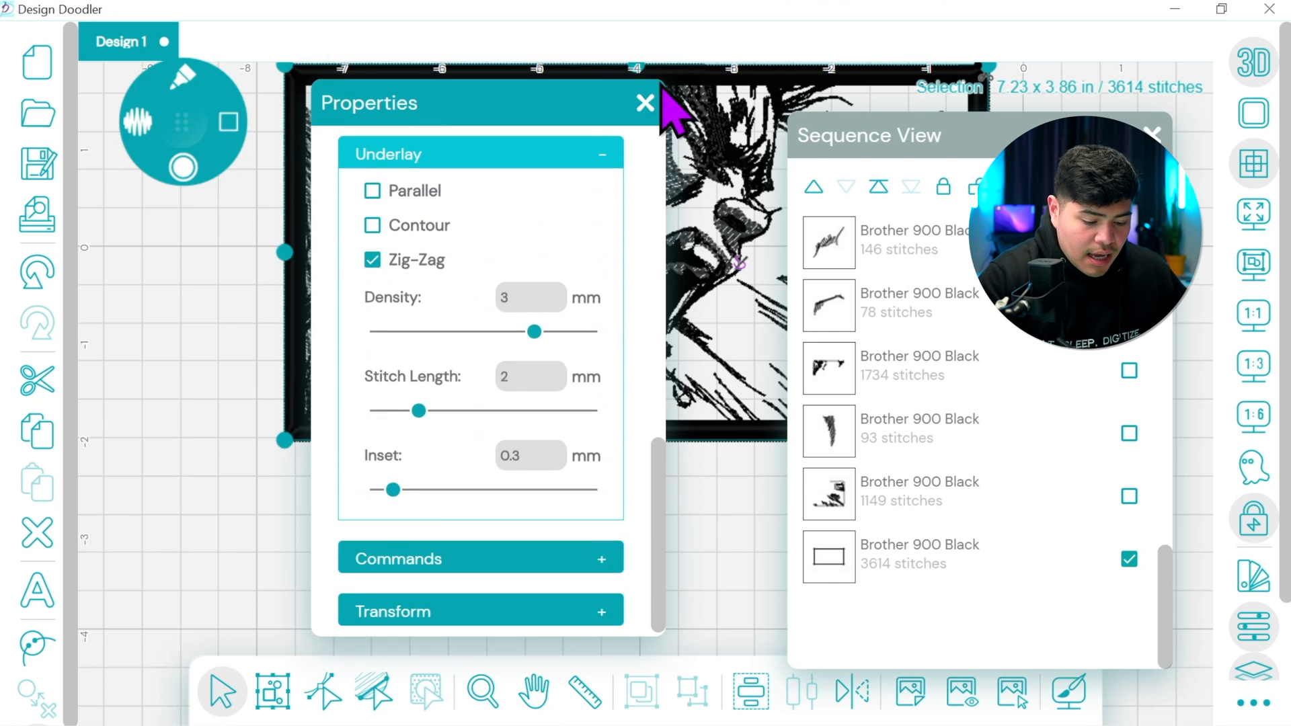
click(646, 102)
click(1153, 135)
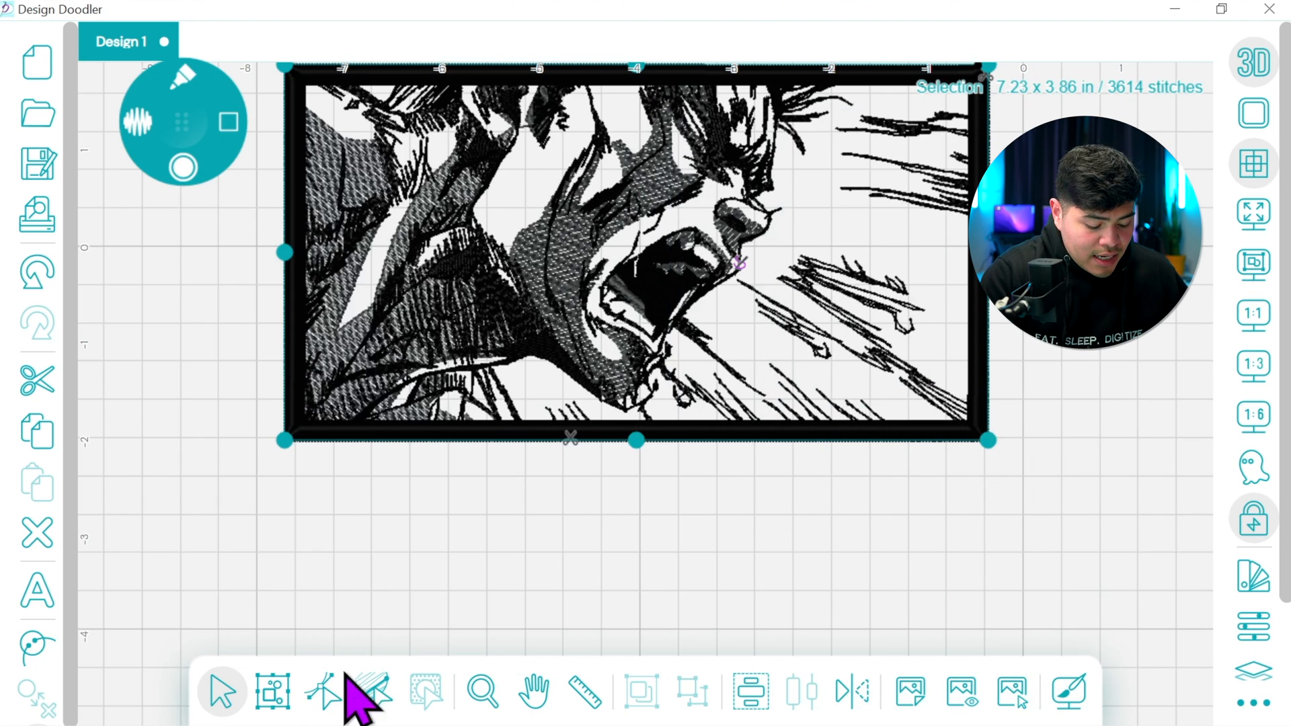
Edit the thick border's points, placing its start and stop points together on the bottom edge beside the trim mark
click(329, 687)
key(space)
drag(800, 381, 805, 507)
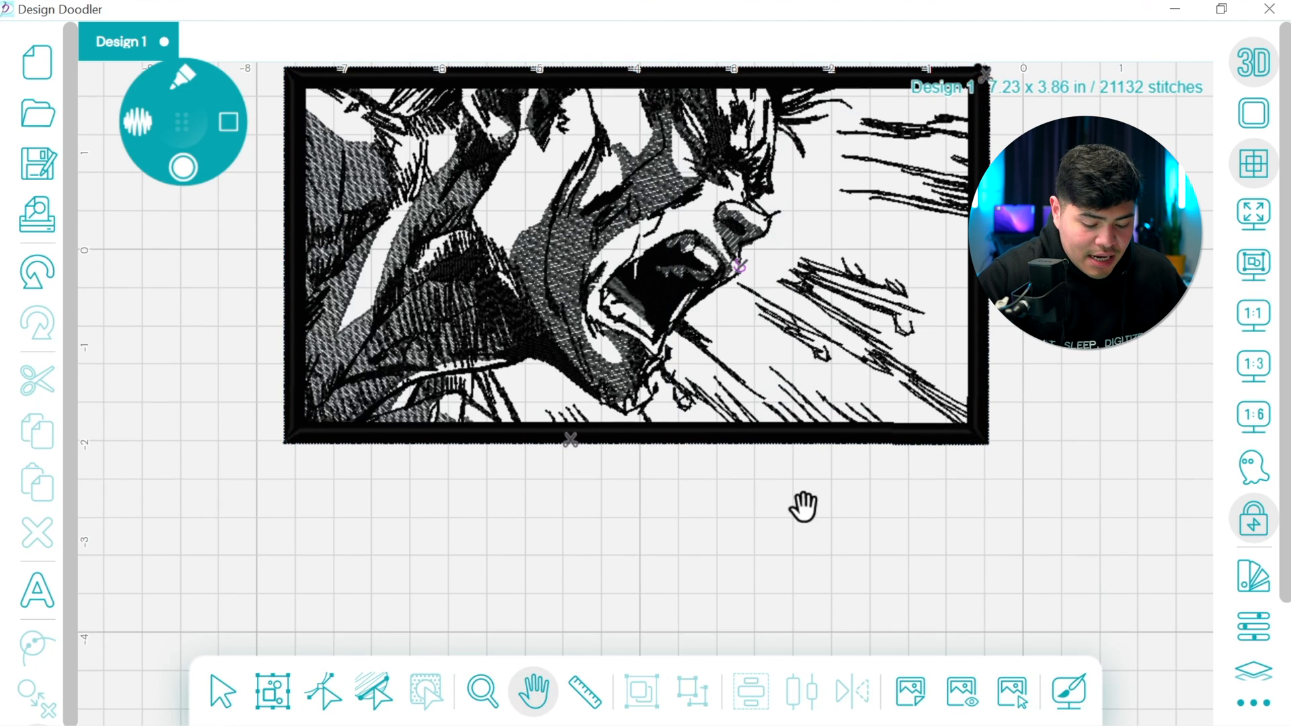
drag(295, 115, 250, 91)
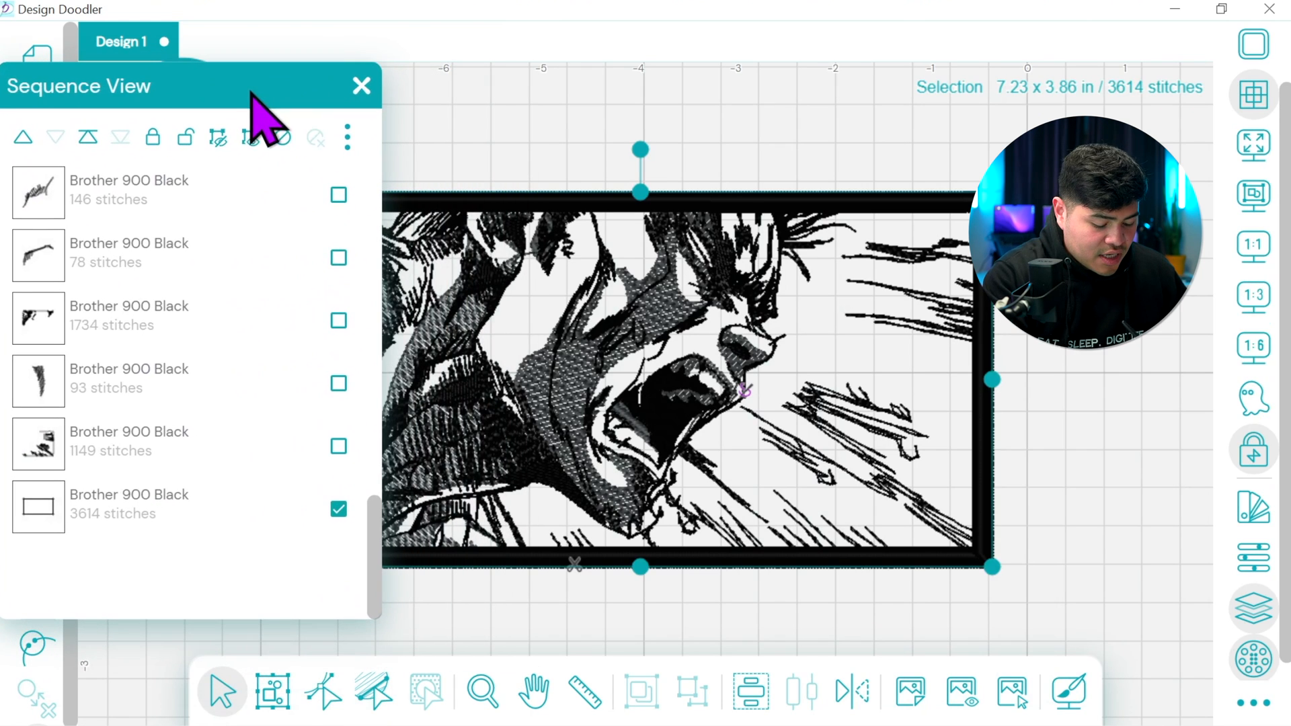
click(323, 697)
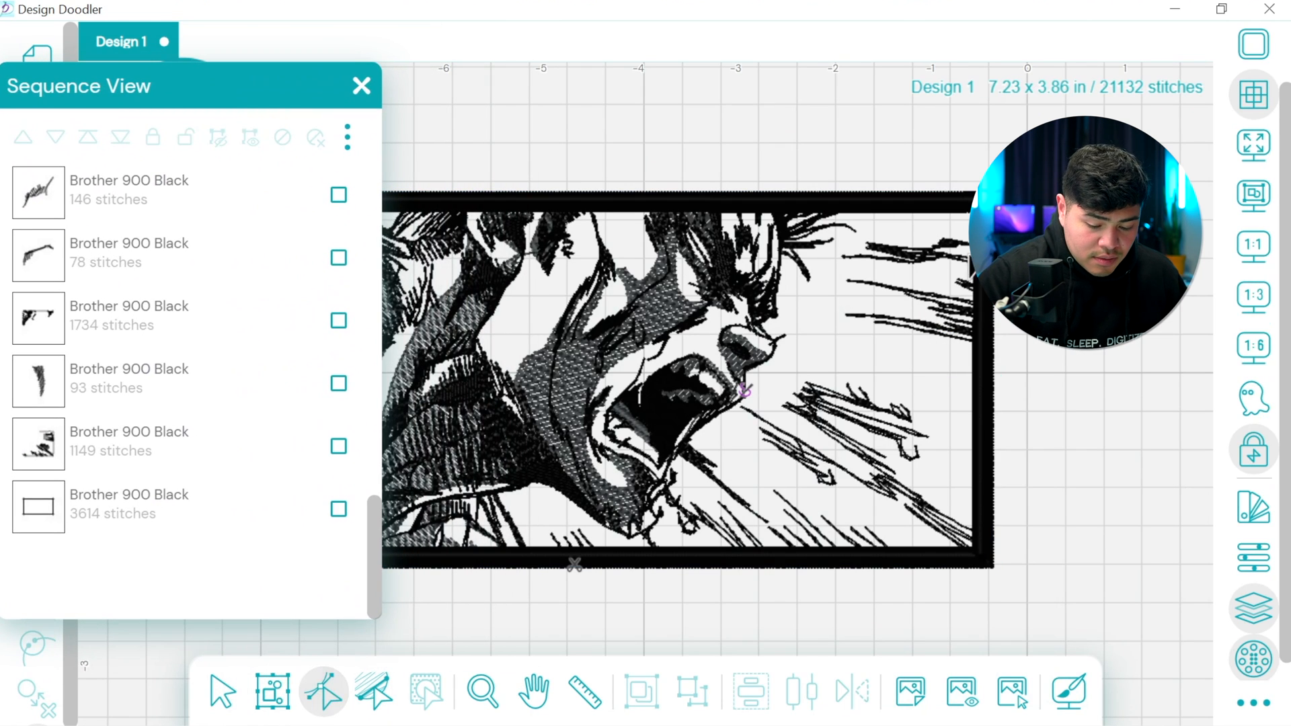
click(573, 571)
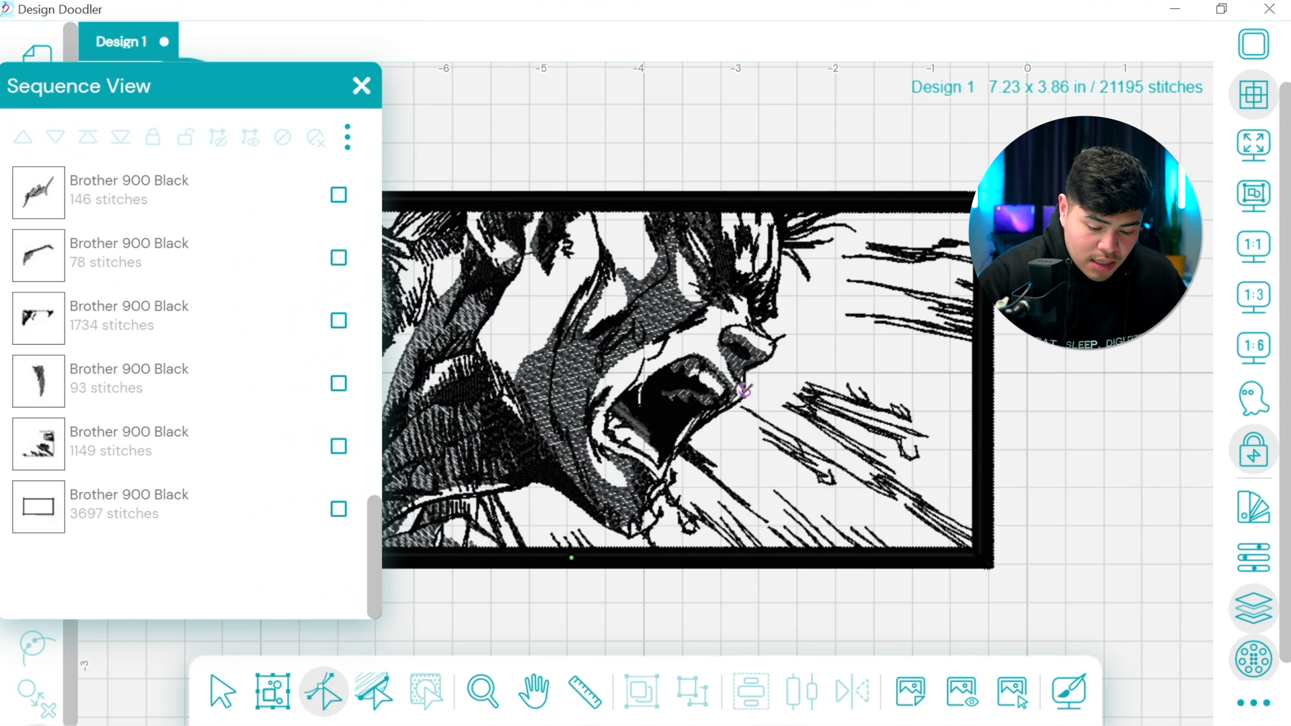
drag(578, 569, 575, 569)
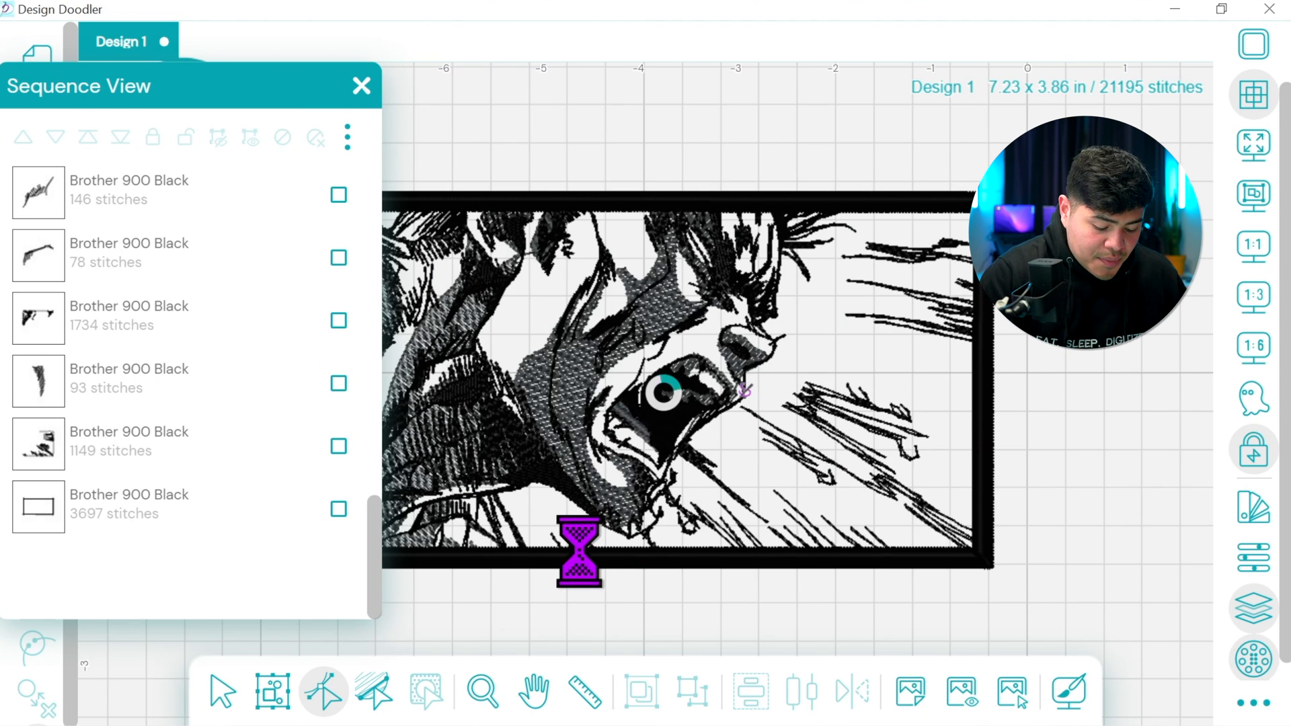
click(362, 86)
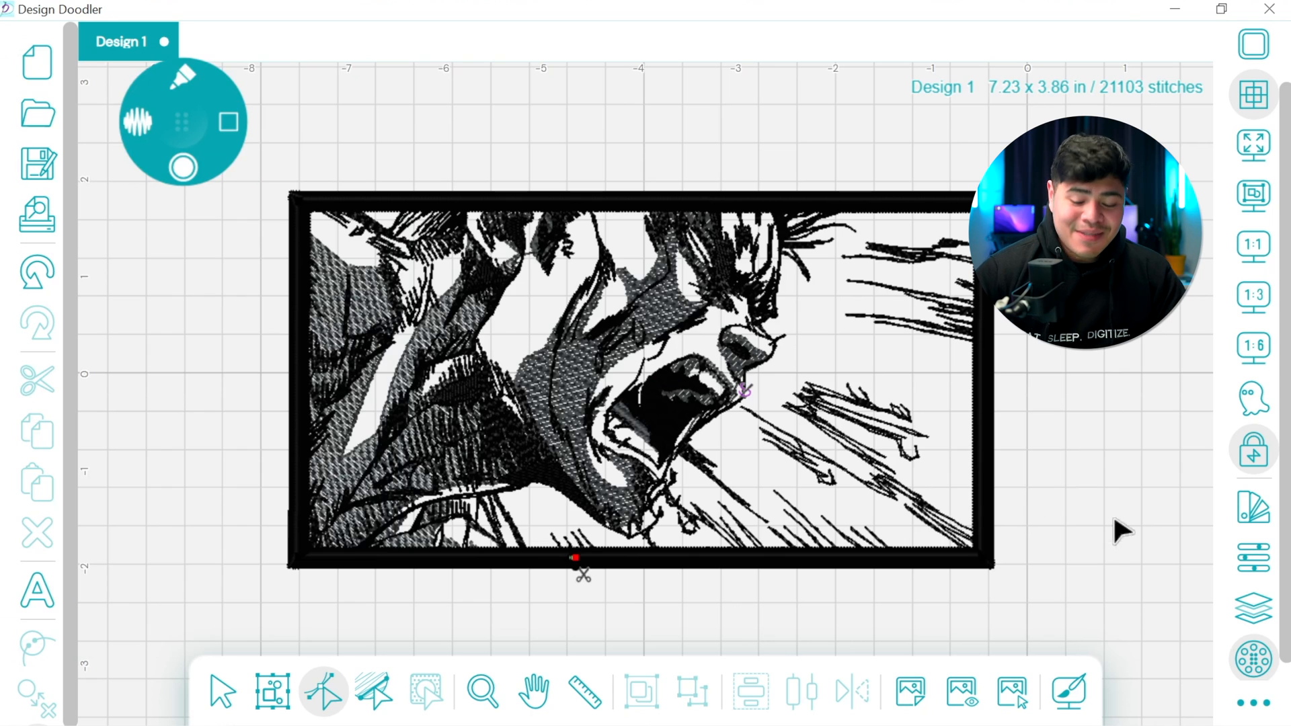
Run the stitch-out simulation of the whole design and scrub through it from the first stitches toward the end
click(1252, 703)
click(1231, 489)
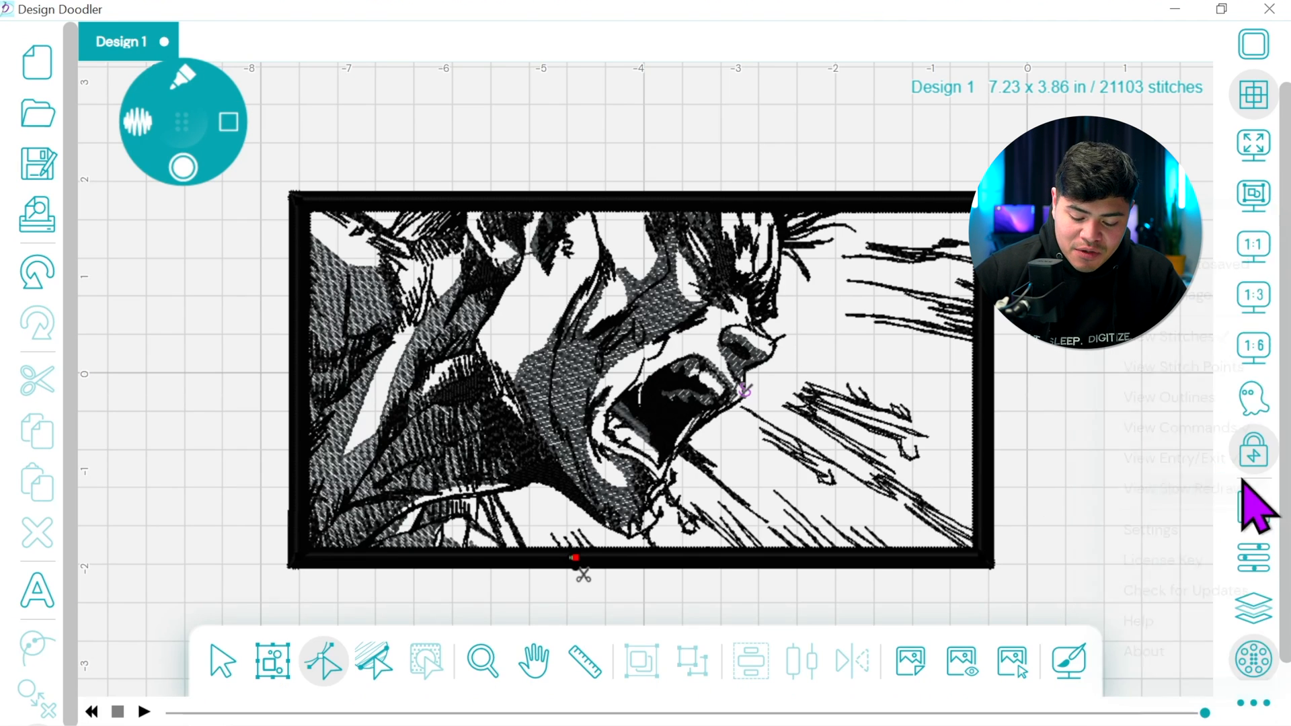
click(142, 712)
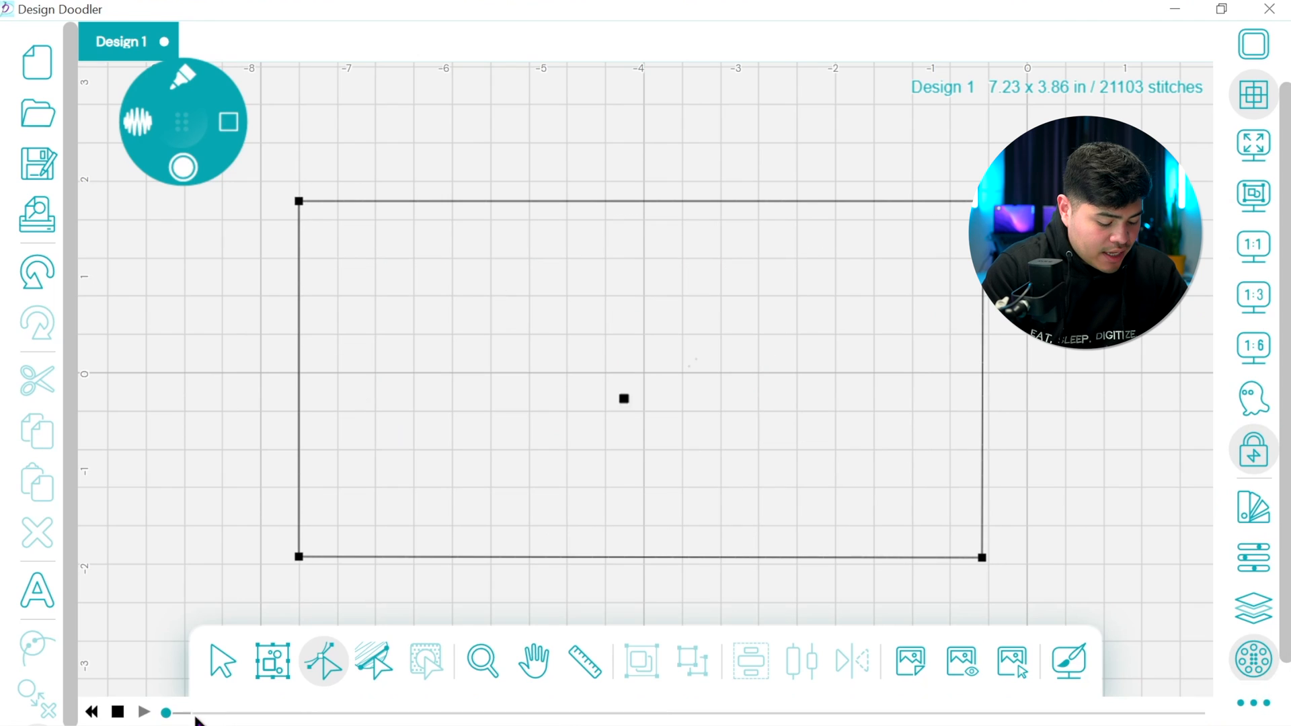
mouse_move(167, 706)
mouse_down()
mouse_move(591, 710)
mouse_move(932, 693)
mouse_move(1168, 703)
mouse_up()
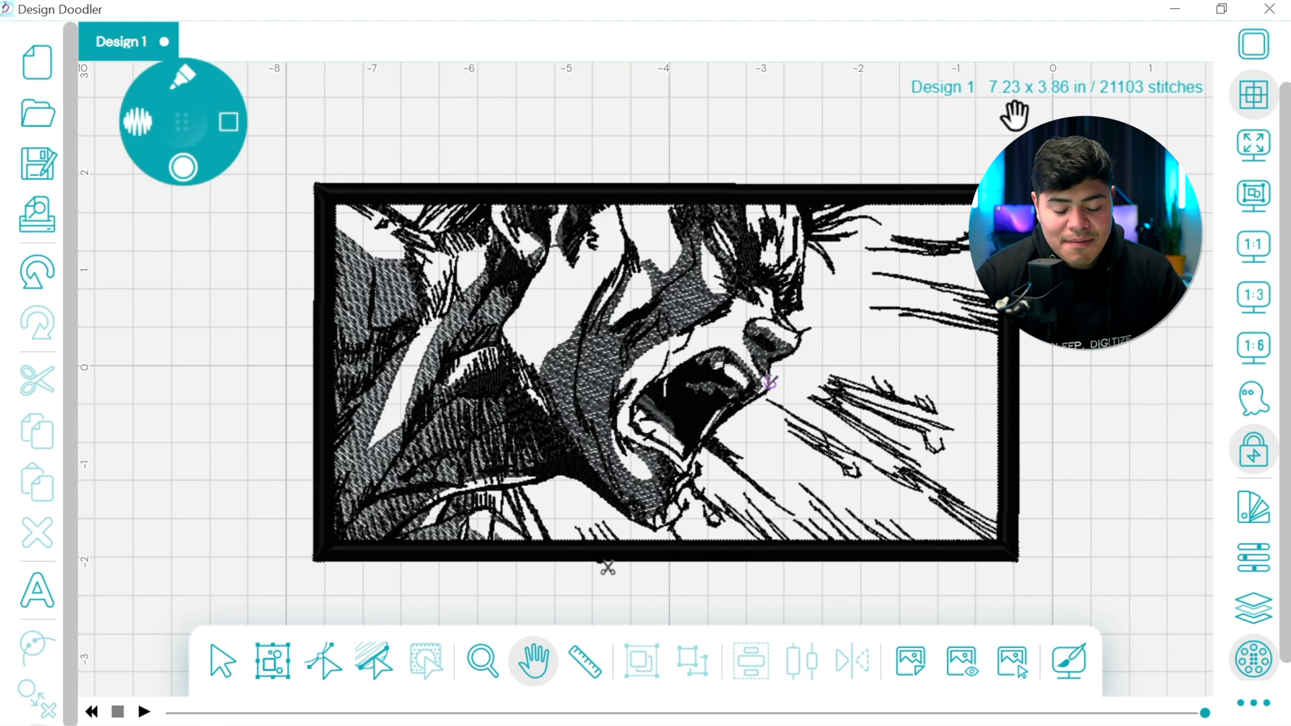